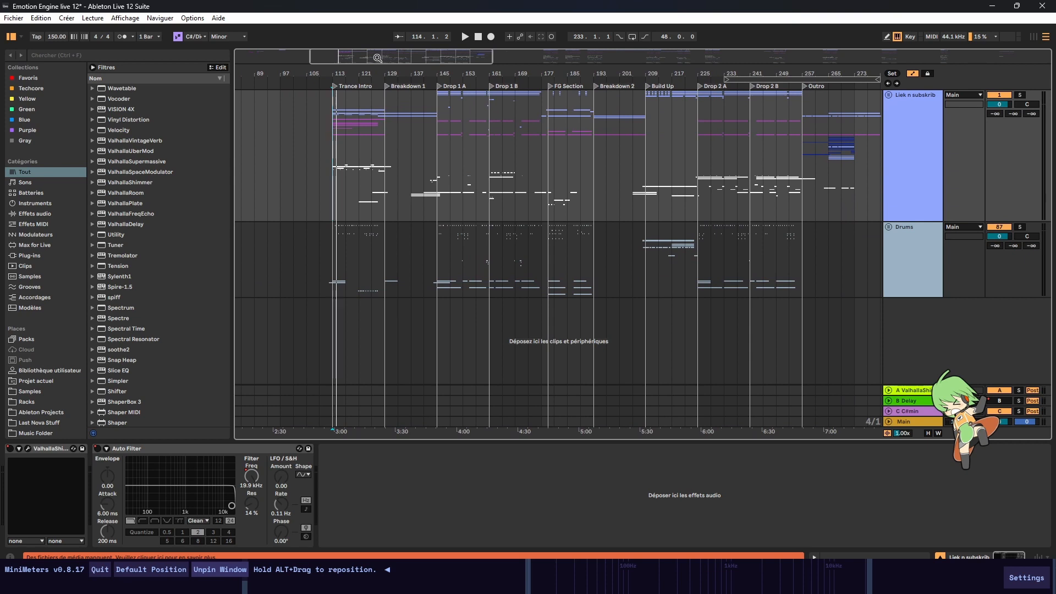
Step: Play the arrangement from just before the Trance Intro at bar 113 with playback Follow turned on
{"action": "left_click_drag", "start_coordinate": [633, 74], "coordinate": [560, 65]}
{"action": "left_click_drag", "start_coordinate": [388, 57], "coordinate": [449, 53]}
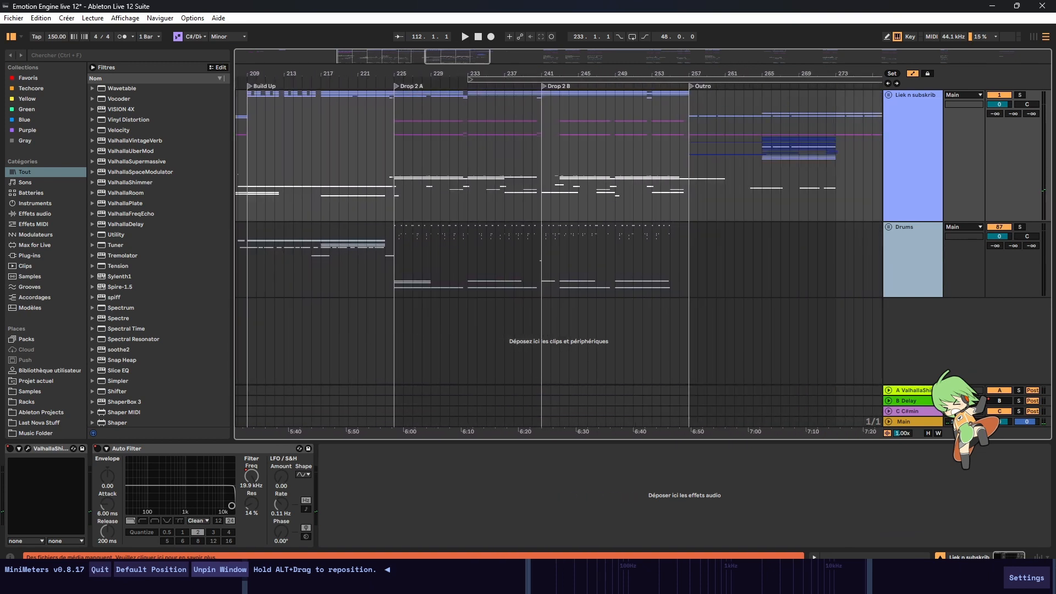
{"action": "left_click_drag", "start_coordinate": [481, 53], "coordinate": [364, 63]}
{"action": "key", "text": "space"}
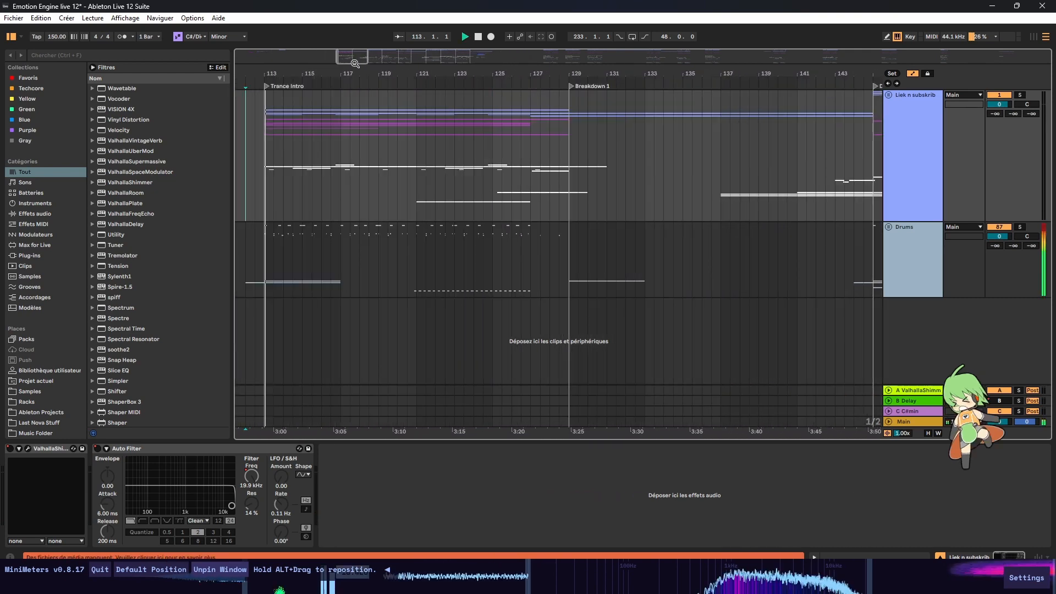
{"action": "left_click", "coordinate": [398, 37]}
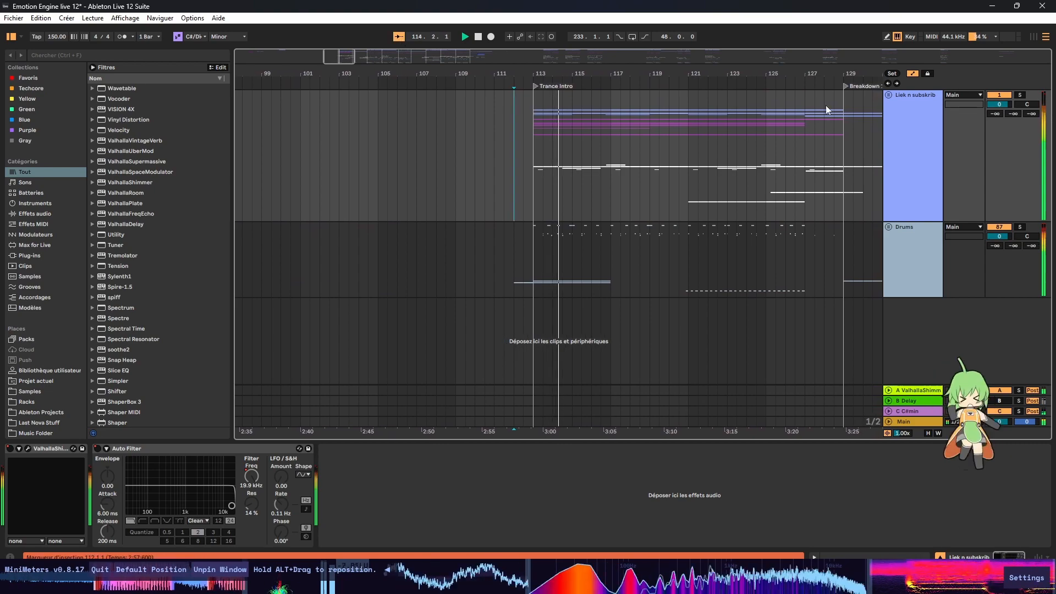
Step: Unfold the Liek n subskrib group and look through its tracks while the Trance Intro plays
{"action": "left_click", "coordinate": [888, 95]}
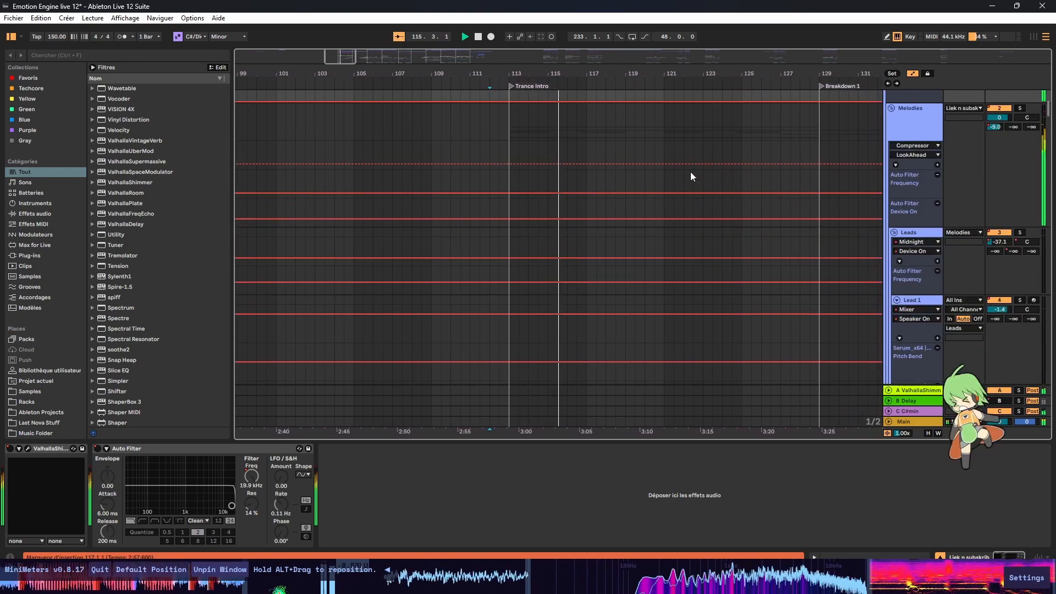
{"action": "left_click_drag", "start_coordinate": [1048, 111], "coordinate": [1022, 388]}
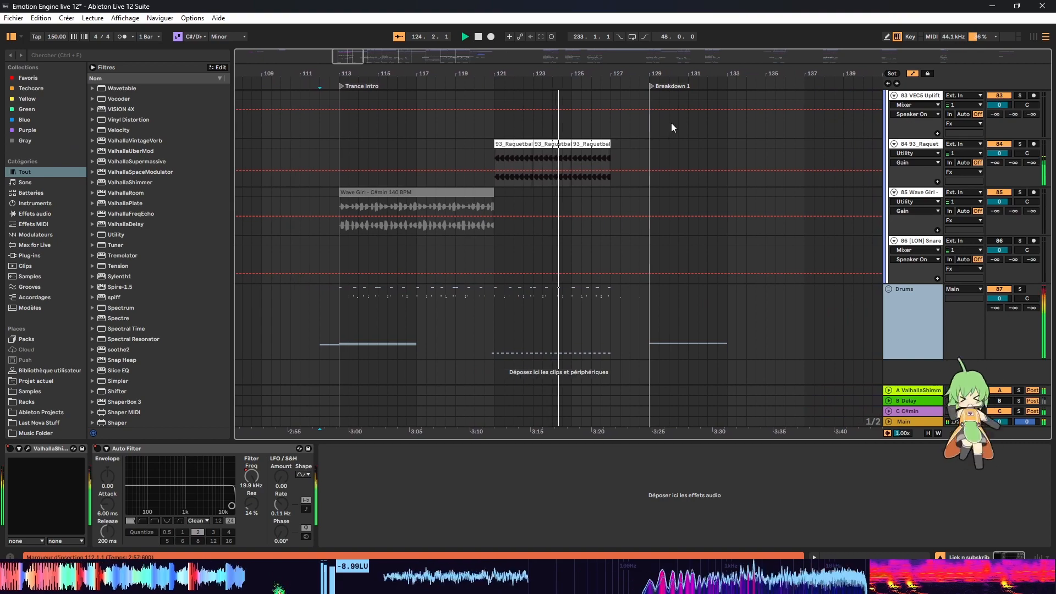
{"action": "scroll", "coordinate": [669, 160], "scroll_direction": "up", "scroll_amount": 2}
{"action": "scroll", "coordinate": [671, 176], "scroll_direction": "up", "scroll_amount": 4}
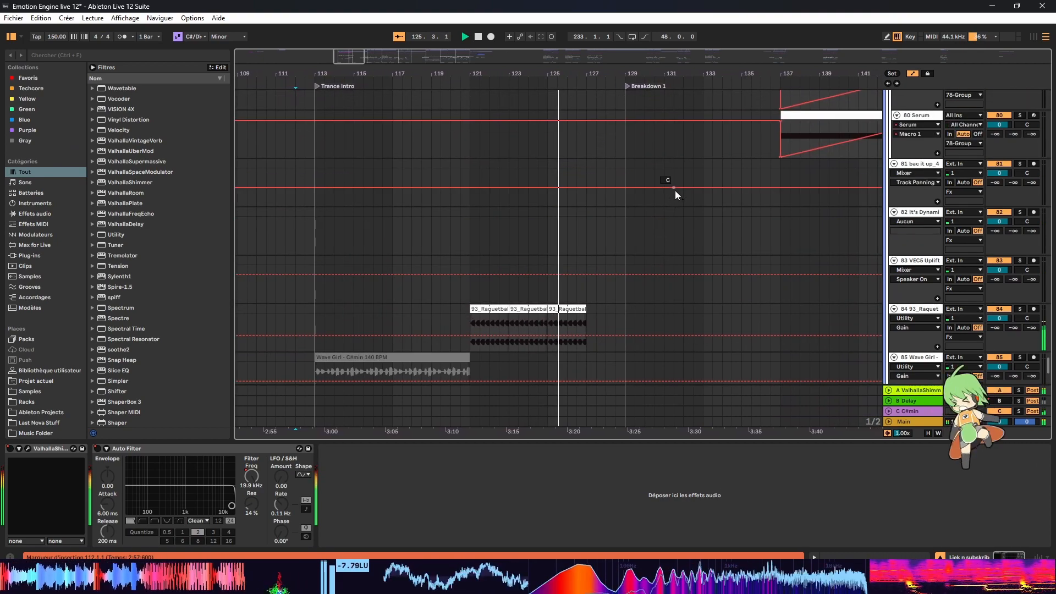
{"action": "scroll", "coordinate": [676, 195], "scroll_direction": "down", "scroll_amount": 4}
{"action": "scroll", "coordinate": [672, 193], "scroll_direction": "up", "scroll_amount": 4}
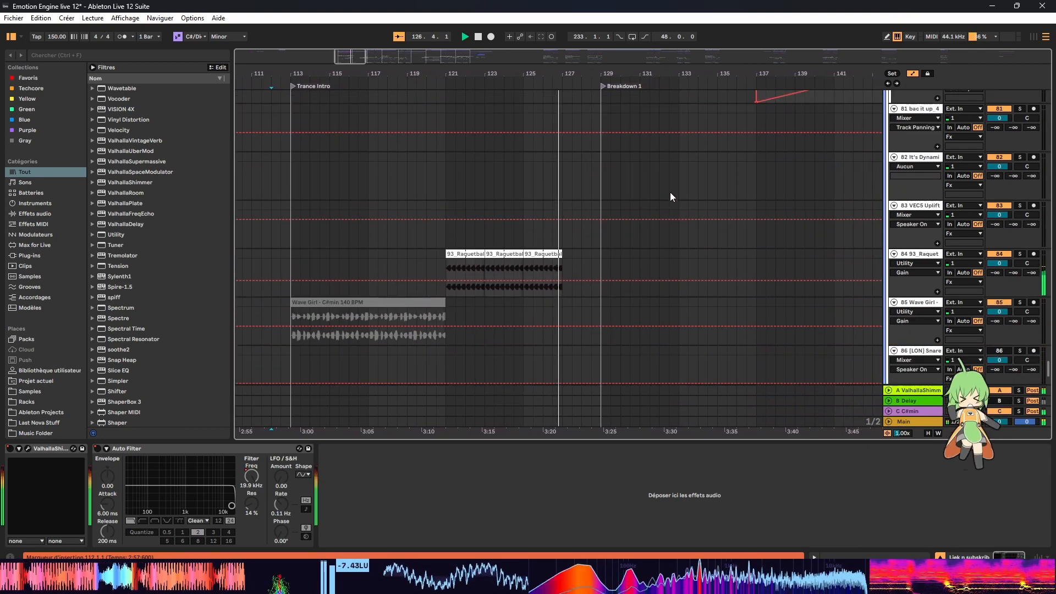
{"action": "left_click_drag", "start_coordinate": [1050, 371], "coordinate": [1032, 201]}
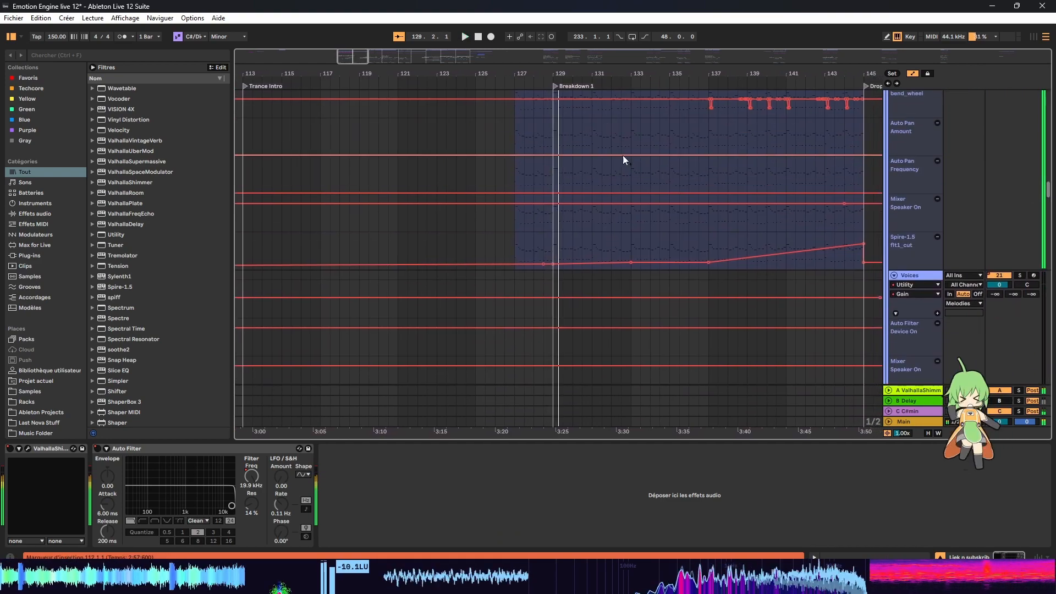
Step: Find the Acid track under the Trance Intro and select its section from bar 113 to 129
{"action": "left_click_drag", "start_coordinate": [356, 58], "coordinate": [357, 51]}
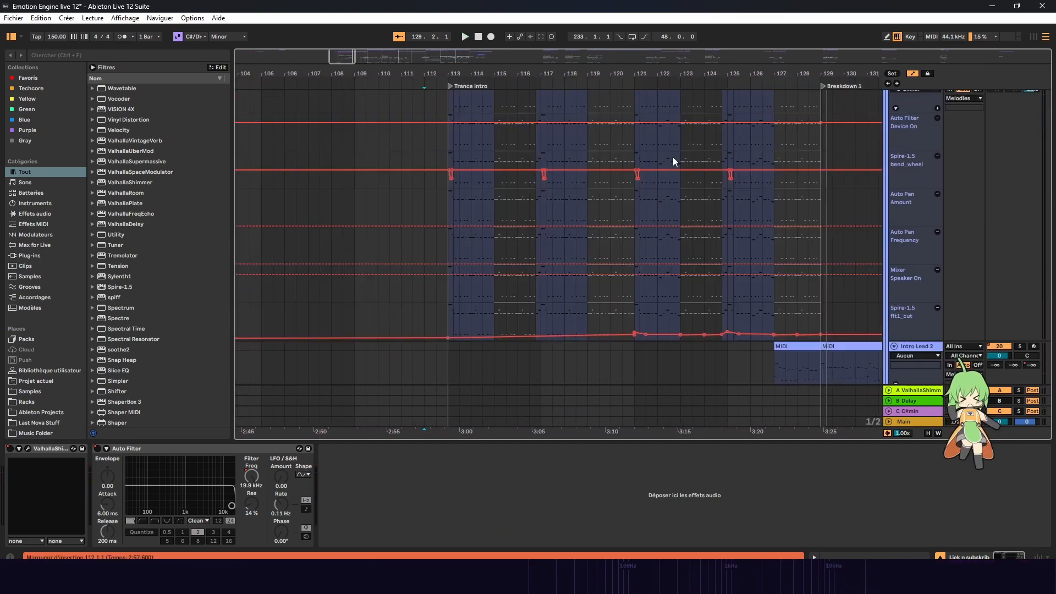
{"action": "scroll", "coordinate": [696, 186], "scroll_direction": "up", "scroll_amount": 2}
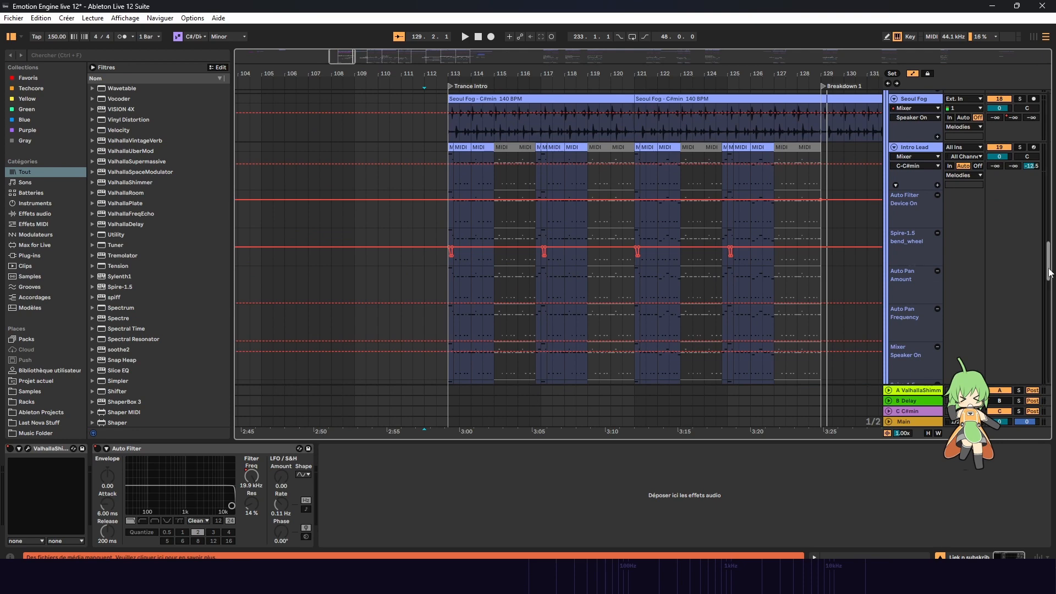
{"action": "left_click_drag", "start_coordinate": [1051, 273], "coordinate": [1049, 355]}
{"action": "left_click", "coordinate": [449, 237]}
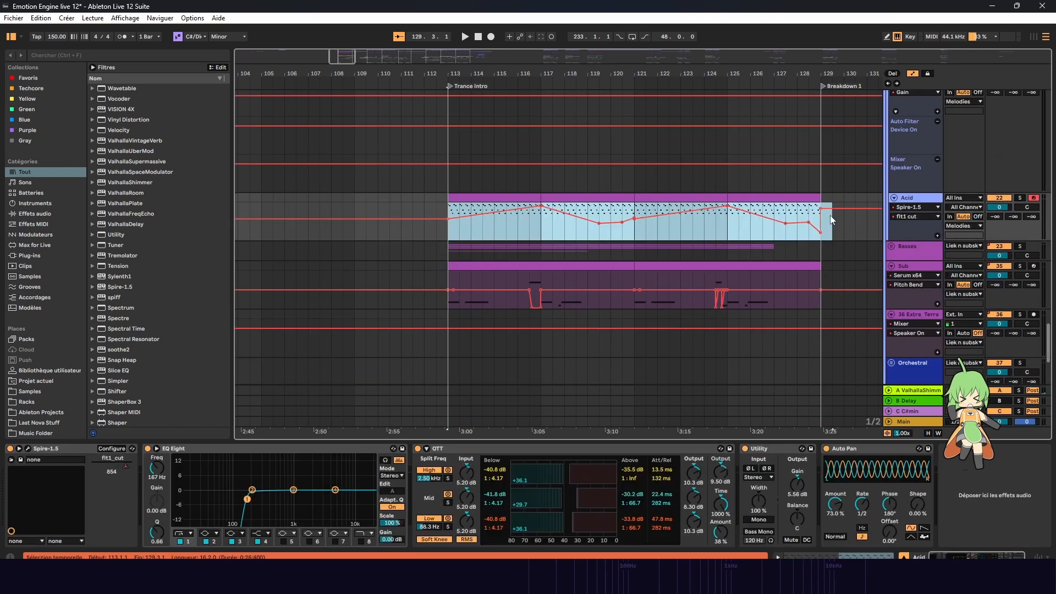
Step: Solo the VR Pads track, select its clips from bar 113 to 129 and play them
{"action": "scroll", "coordinate": [555, 193], "scroll_direction": "down", "scroll_amount": 1}
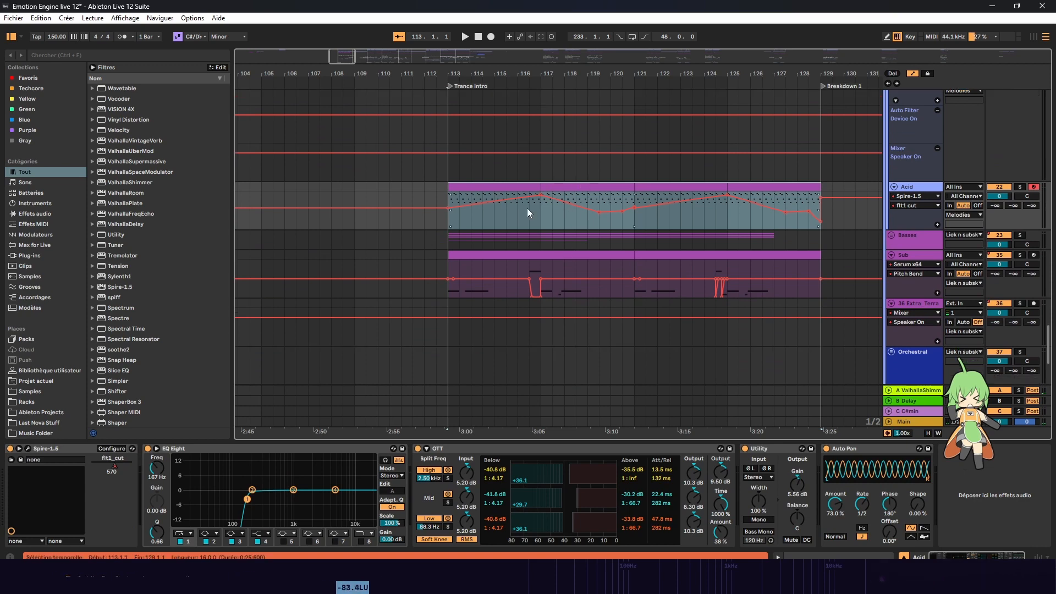
{"action": "scroll", "coordinate": [528, 213], "scroll_direction": "up", "scroll_amount": 5}
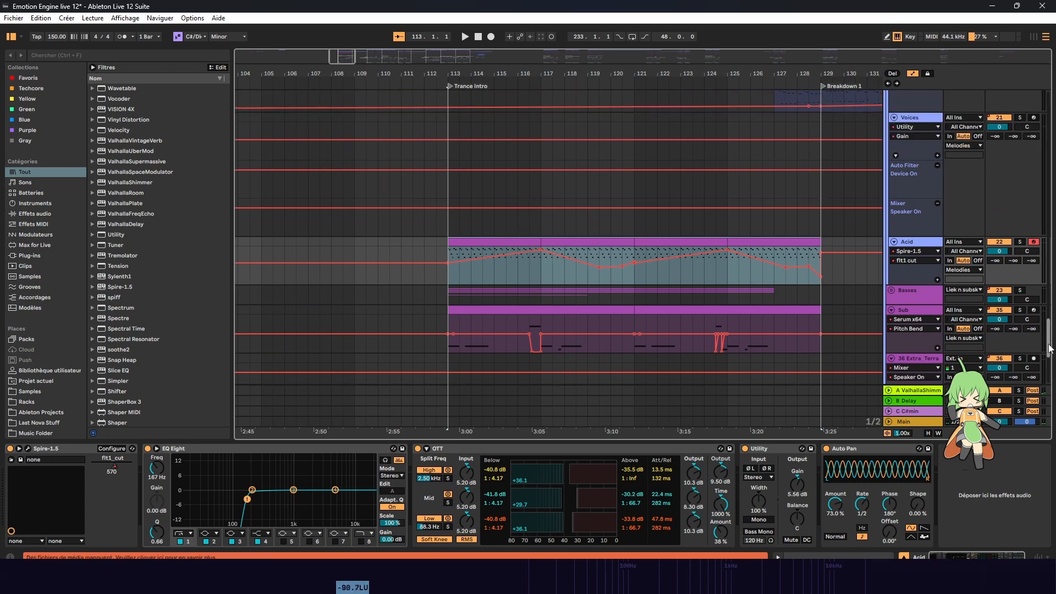
{"action": "left_click_drag", "start_coordinate": [1051, 347], "coordinate": [1021, 245]}
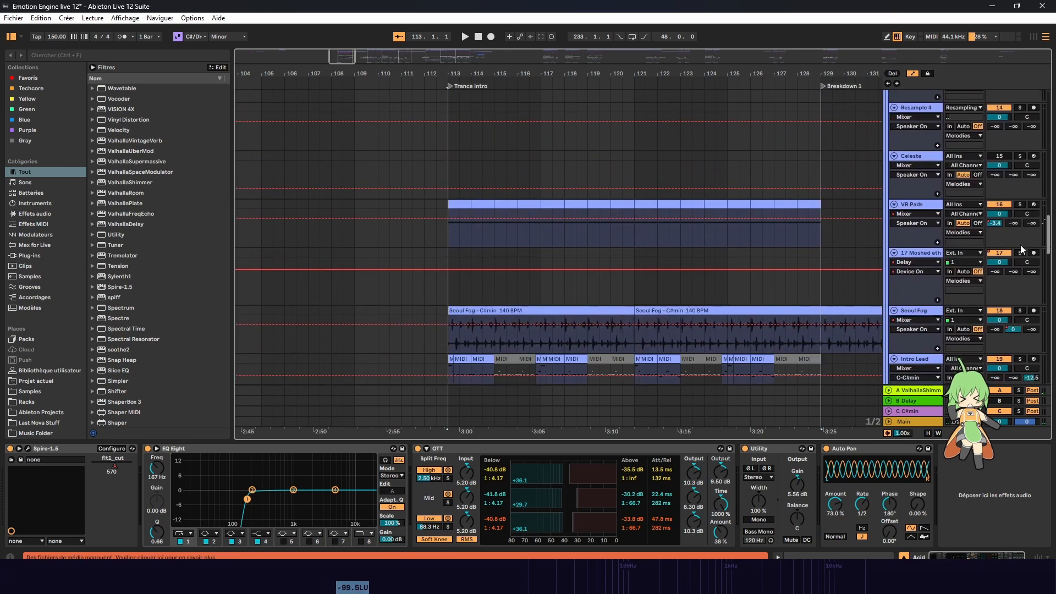
{"action": "scroll", "coordinate": [1021, 245], "scroll_direction": "down", "scroll_amount": 1}
{"action": "left_click", "coordinate": [913, 192]}
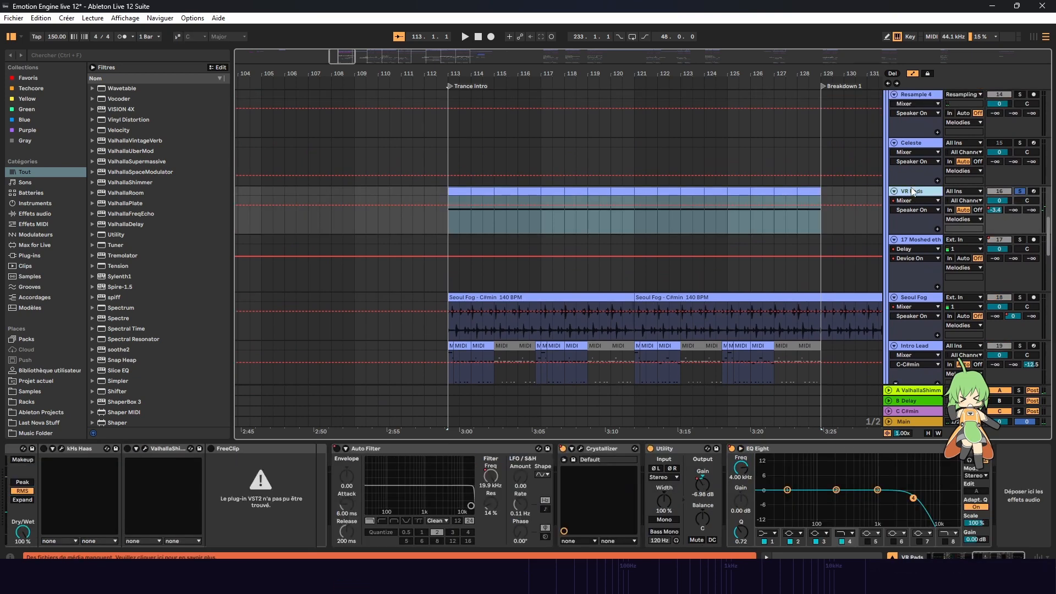
{"action": "left_click_drag", "start_coordinate": [455, 224], "coordinate": [820, 194]}
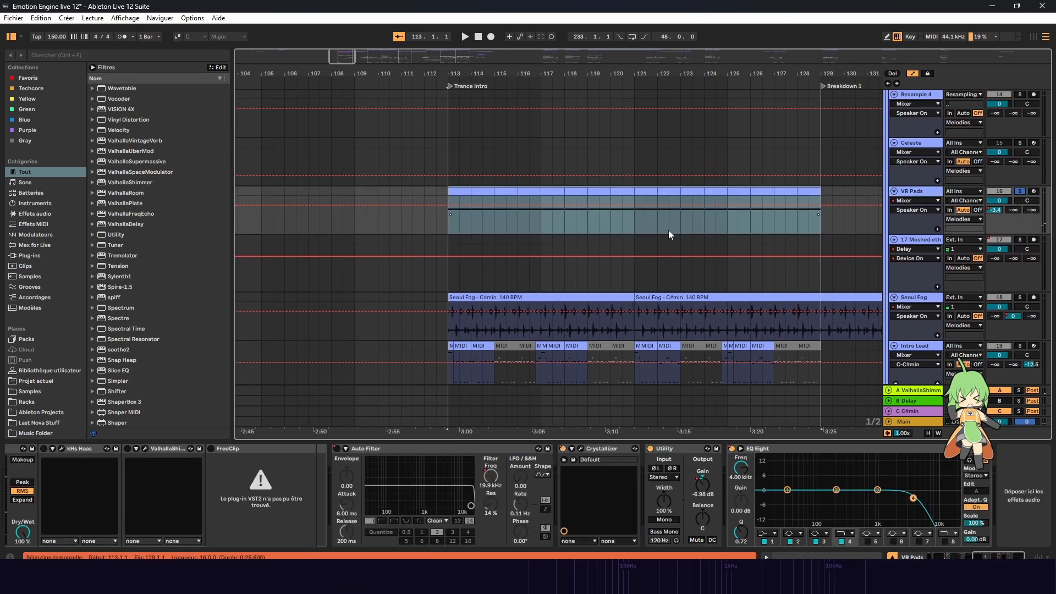
{"action": "key", "text": "space"}
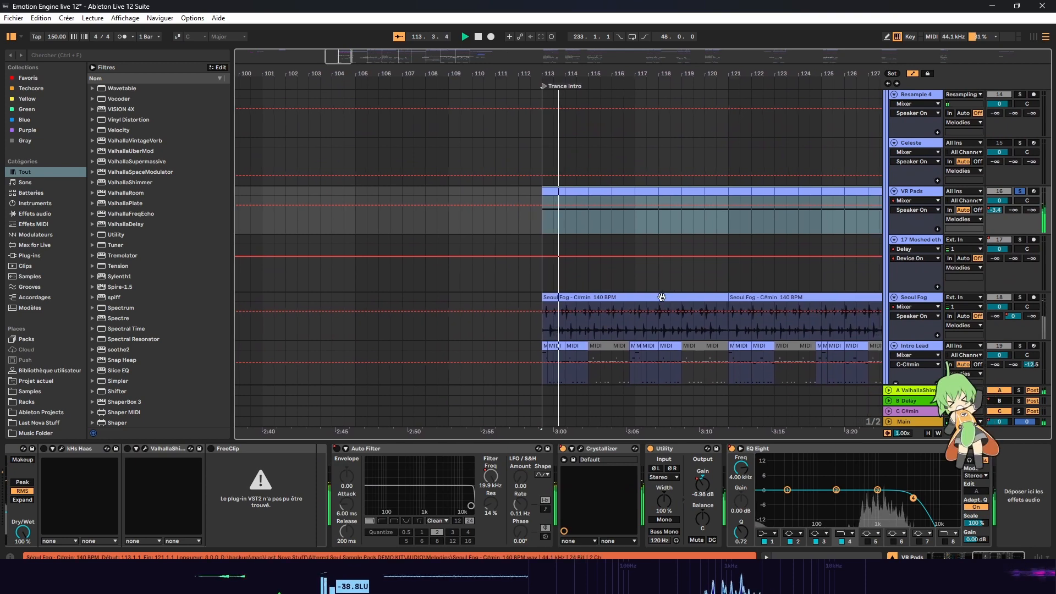
Step: Bypass the Crystallizer on VR Pads and audition the track's Kontakt 7 patch Minor Atmos 1 in its plug-in window
{"action": "mouse_move", "coordinate": [991, 556]}
{"action": "left_mouse_down"}
{"action": "mouse_move", "coordinate": [971, 554]}
{"action": "mouse_move", "coordinate": [985, 553]}
{"action": "left_mouse_up"}
{"action": "left_click", "coordinate": [681, 449]}
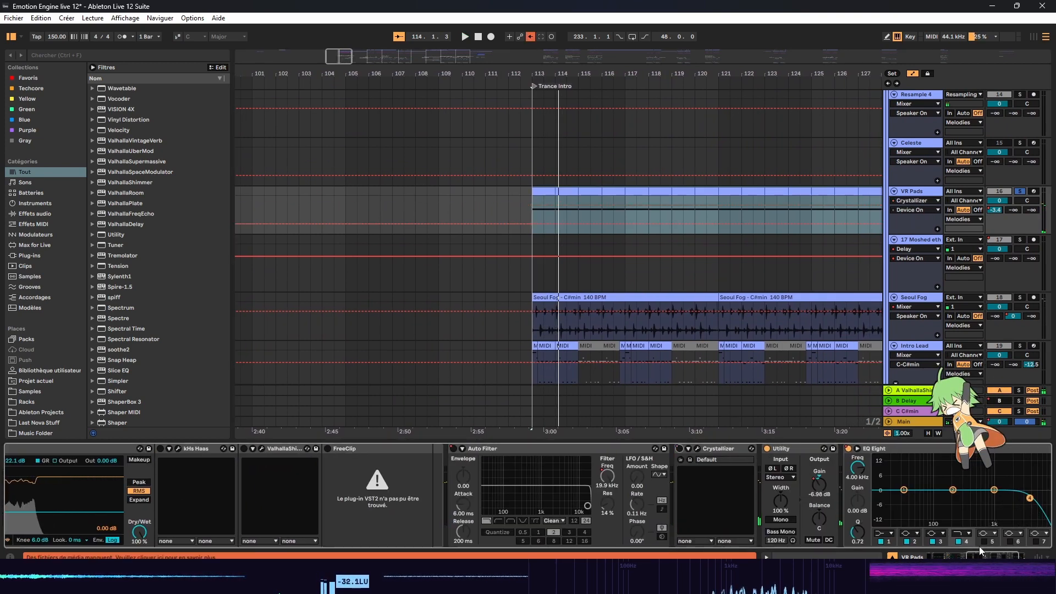
{"action": "left_click", "coordinate": [938, 555]}
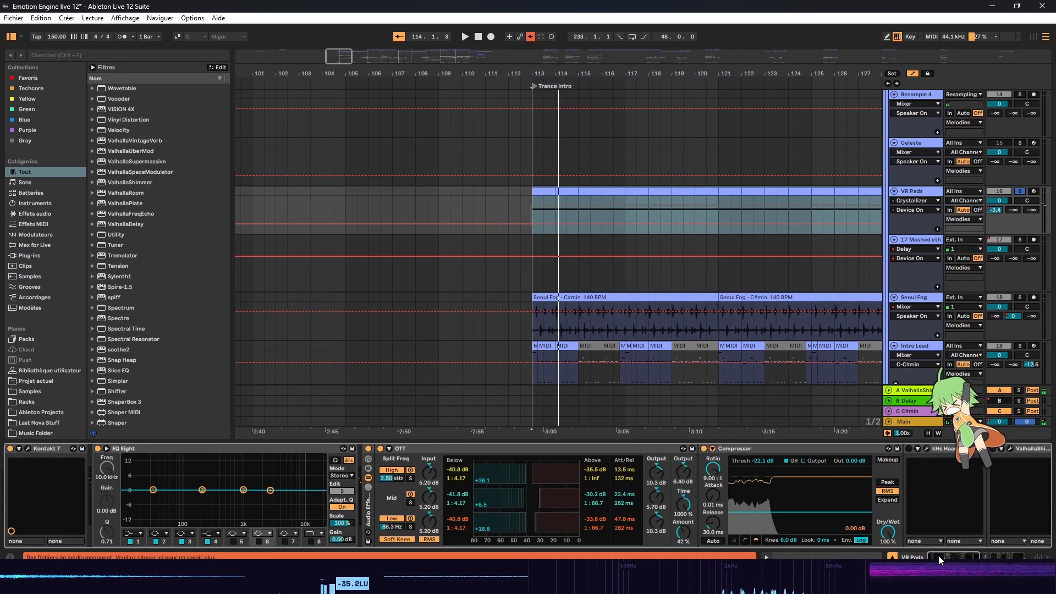
{"action": "left_click", "coordinate": [27, 449]}
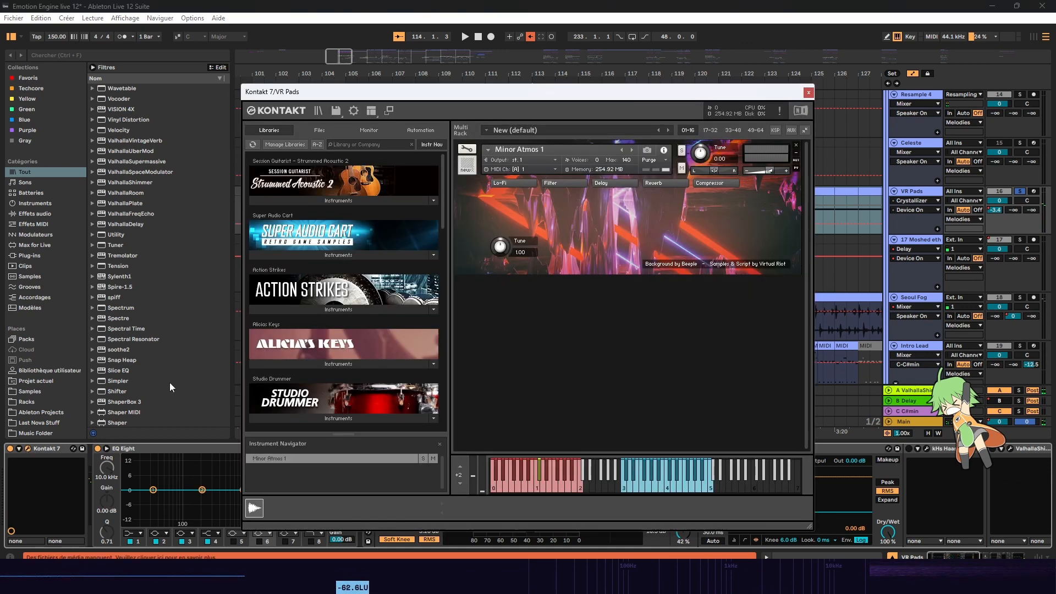
{"action": "key", "text": "space"}
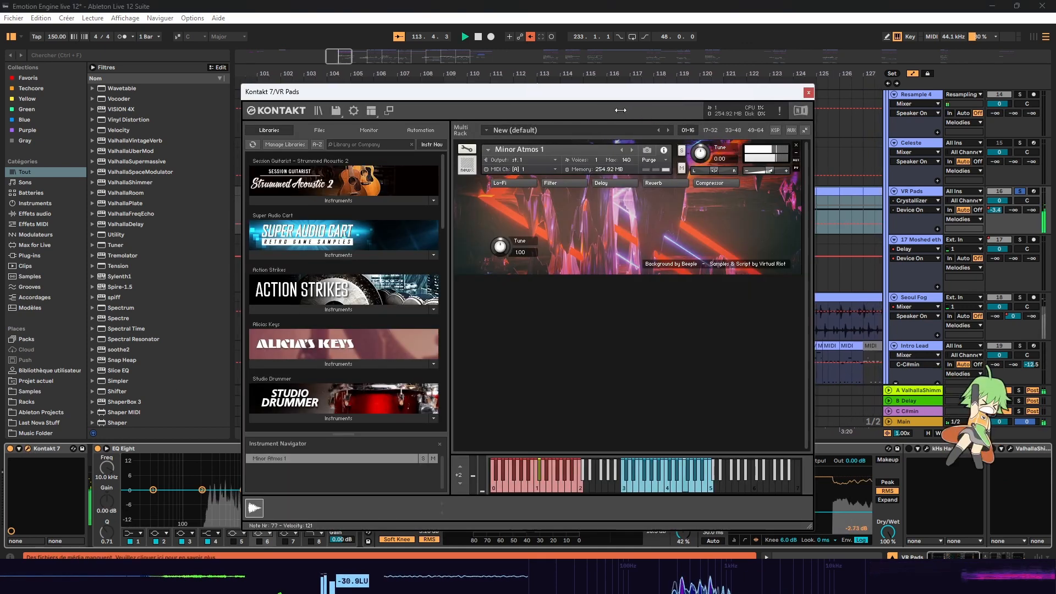
{"action": "left_click", "coordinate": [808, 94]}
{"action": "key", "text": "space"}
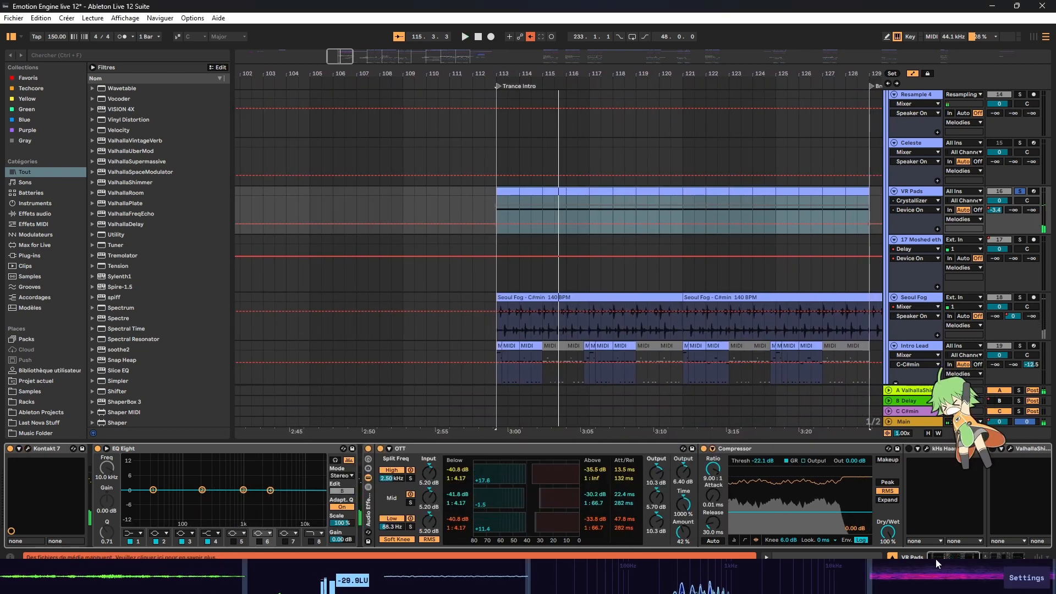
Step: Turn the Crystallizer on VR Pads back on, re-enable its overridden automation and play the Trance Intro
{"action": "left_click_drag", "start_coordinate": [936, 559], "coordinate": [970, 554]}
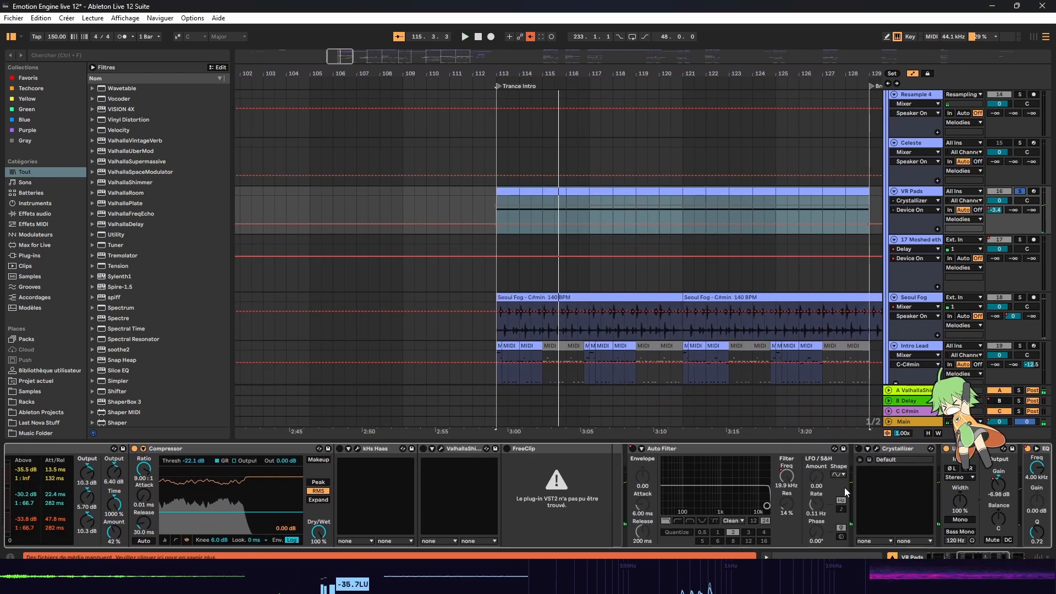
{"action": "left_click", "coordinate": [859, 449]}
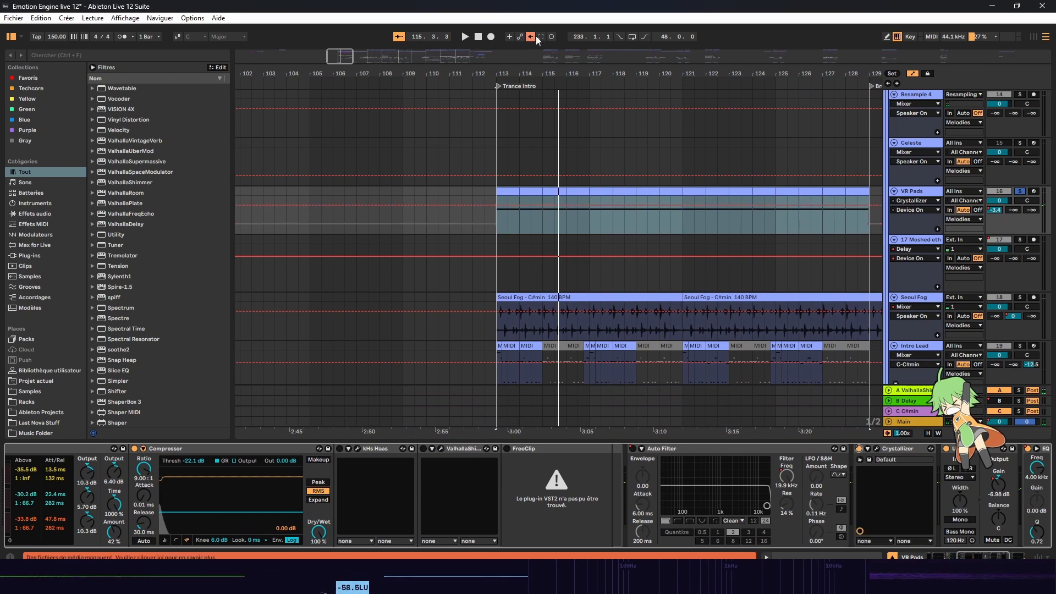
{"action": "key", "text": "space"}
{"action": "left_click_drag", "start_coordinate": [341, 53], "coordinate": [345, 53]}
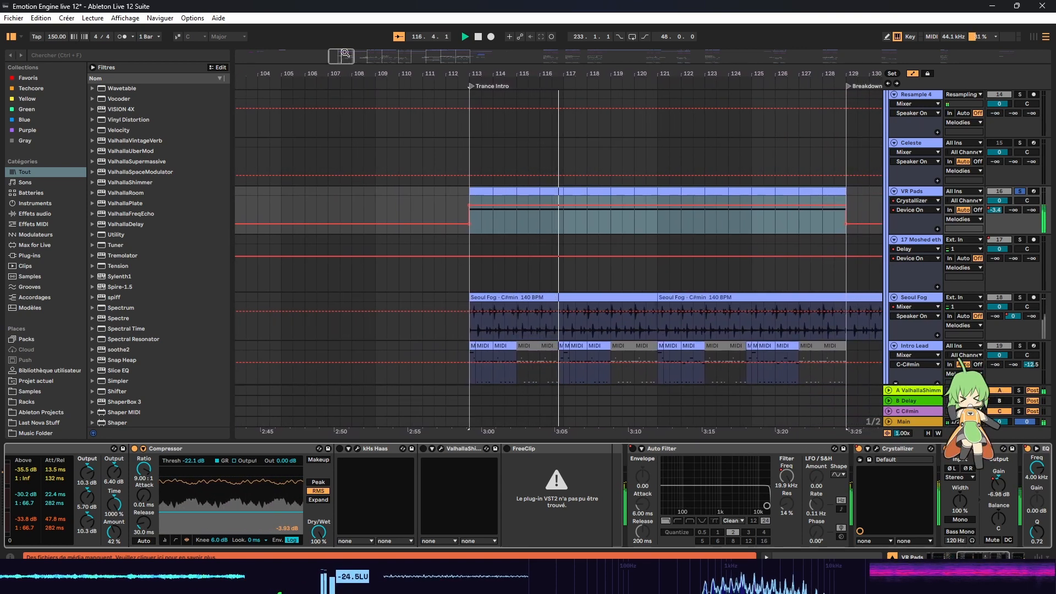
Step: Select all VR Pads clips in the Trance Intro, from bar 113 to 129
{"action": "left_click", "coordinate": [484, 224]}
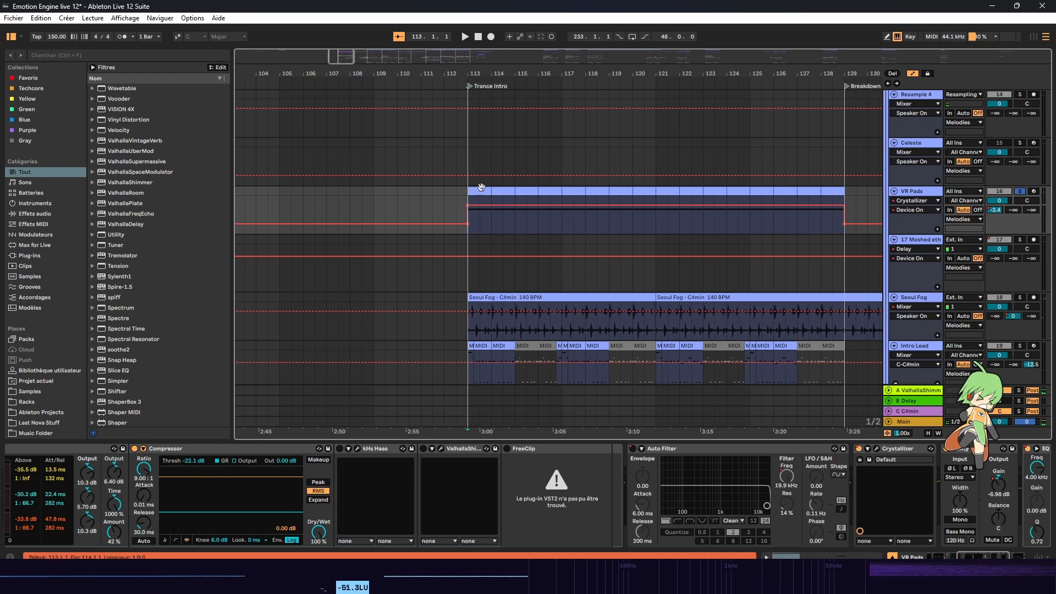
{"action": "left_click", "coordinate": [471, 165]}
{"action": "left_click", "coordinate": [469, 231]}
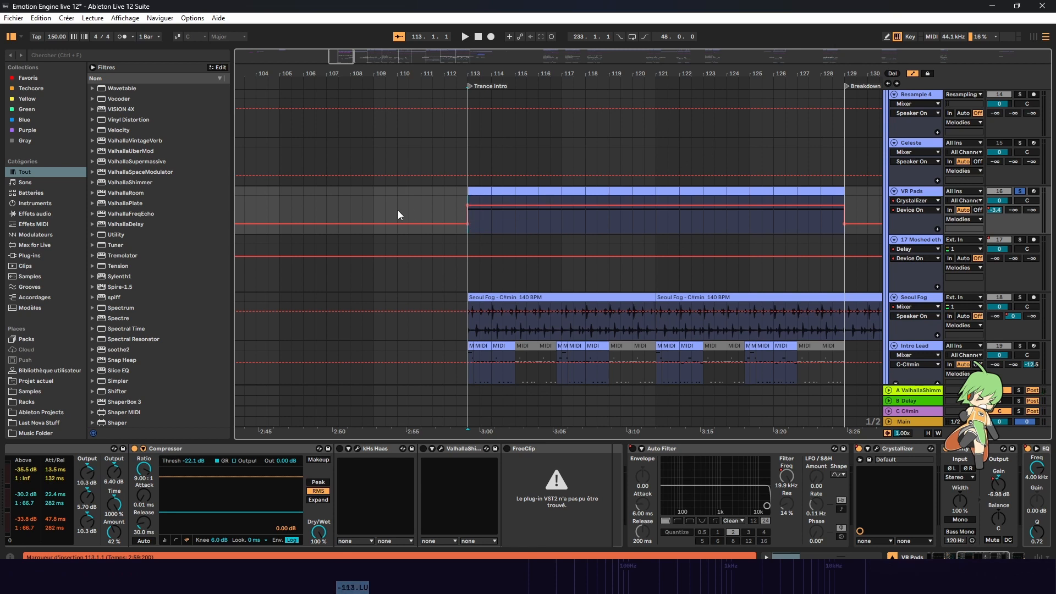
{"action": "left_click_drag", "start_coordinate": [470, 231], "coordinate": [845, 197]}
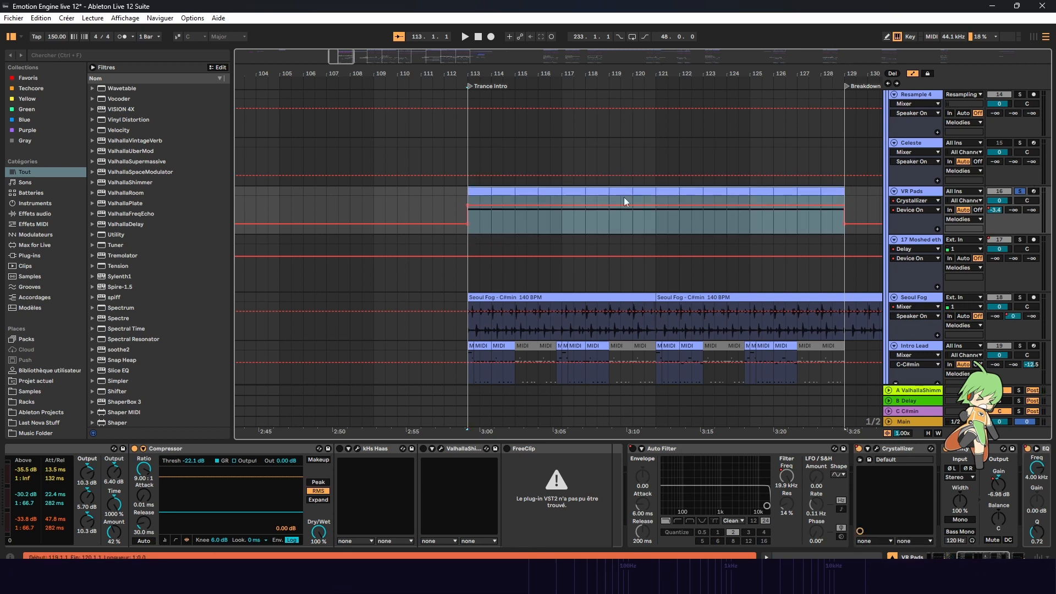
Step: Solo the Seoul Fog track in place of VR Pads and play it from bar 113
{"action": "scroll", "coordinate": [639, 199], "scroll_direction": "down", "scroll_amount": 3}
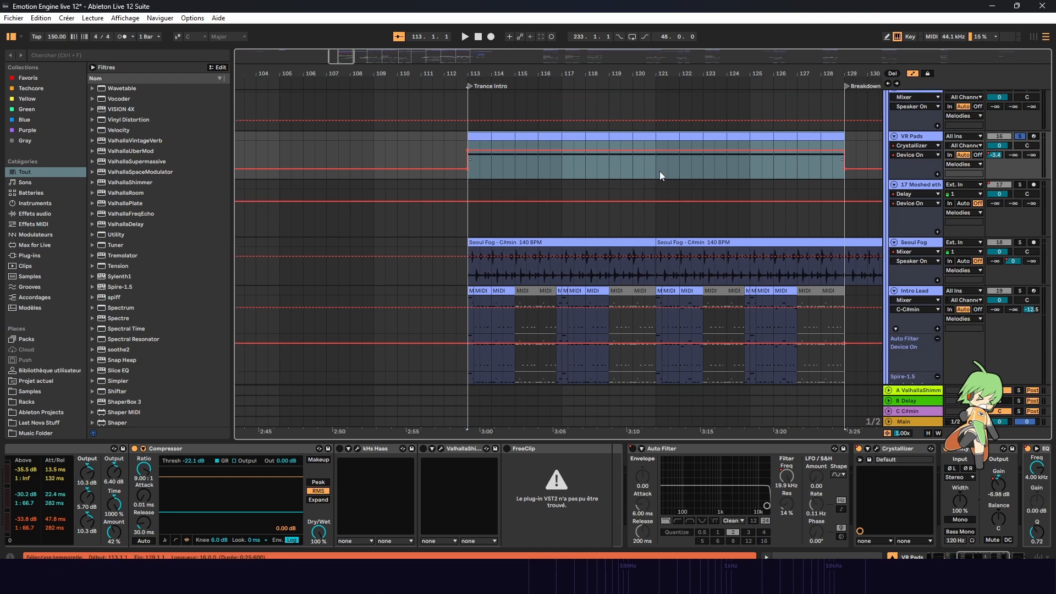
{"action": "left_click", "coordinate": [476, 274]}
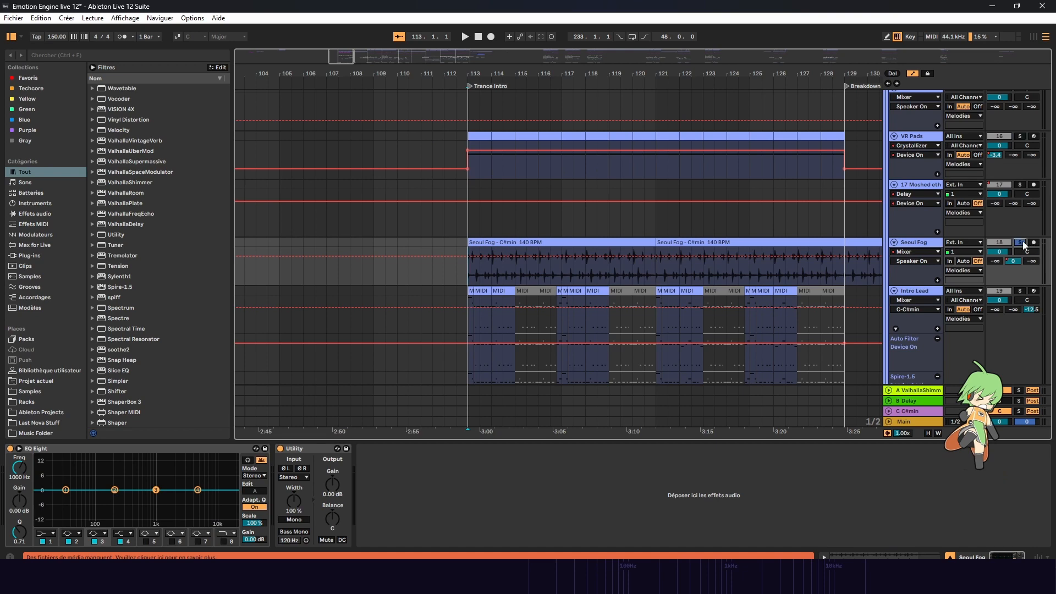
{"action": "key", "text": "space"}
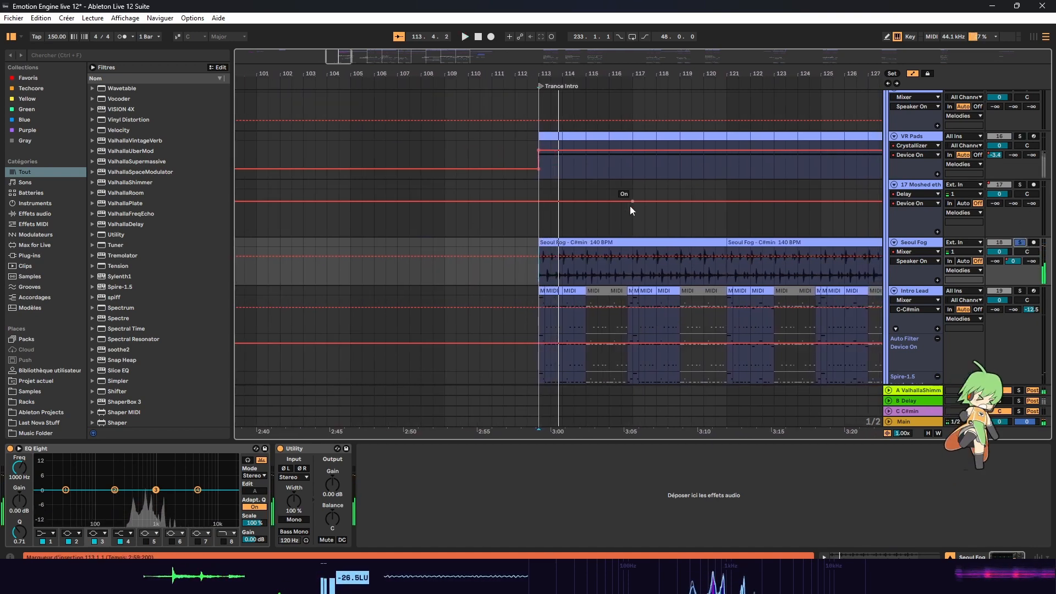
Step: Select the first Seoul Fog clip, from bar 113 to 121, and examine its waveform up close
{"action": "left_click", "coordinate": [589, 251]}
{"action": "mouse_move", "coordinate": [339, 62]}
{"action": "left_mouse_down"}
{"action": "mouse_move", "coordinate": [351, 63]}
{"action": "mouse_move", "coordinate": [343, 71]}
{"action": "left_mouse_up"}
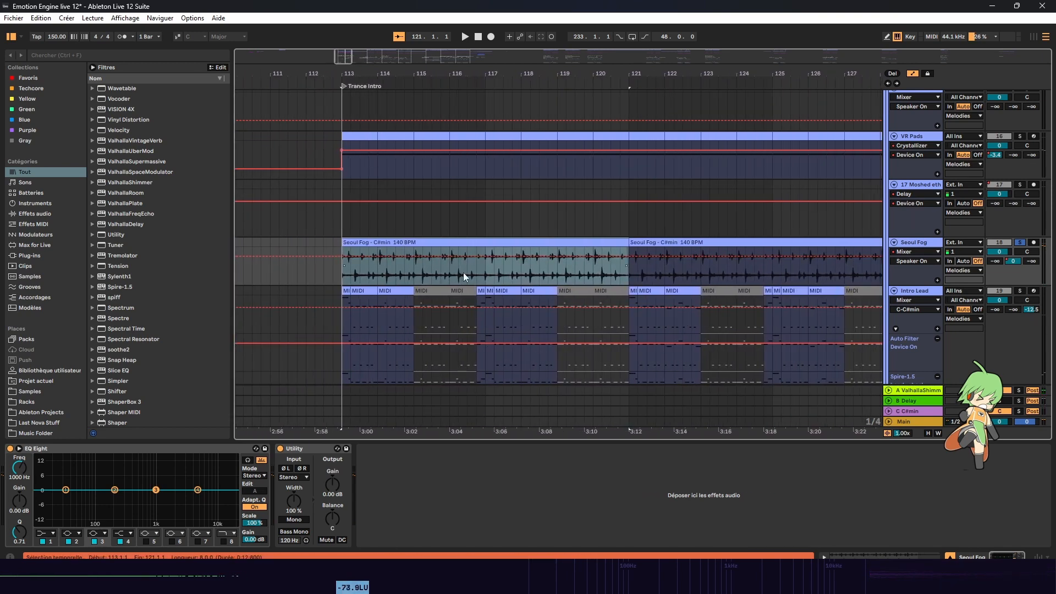
{"action": "left_click", "coordinate": [484, 270]}
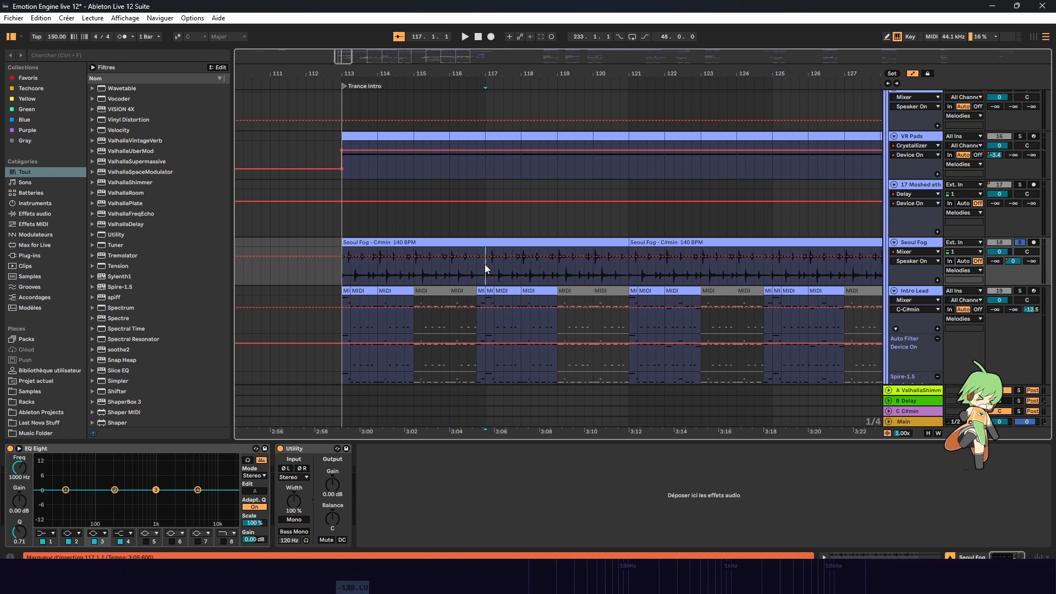
{"action": "left_click_drag", "start_coordinate": [474, 262], "coordinate": [424, 244]}
{"action": "left_click_drag", "start_coordinate": [345, 274], "coordinate": [625, 236]}
Step: Audition the soloed Seoul Fog loop from near the start of the Trance Intro and stop playback
{"action": "left_click", "coordinate": [628, 237]}
{"action": "left_click", "coordinate": [487, 268]}
{"action": "key", "text": "space"}
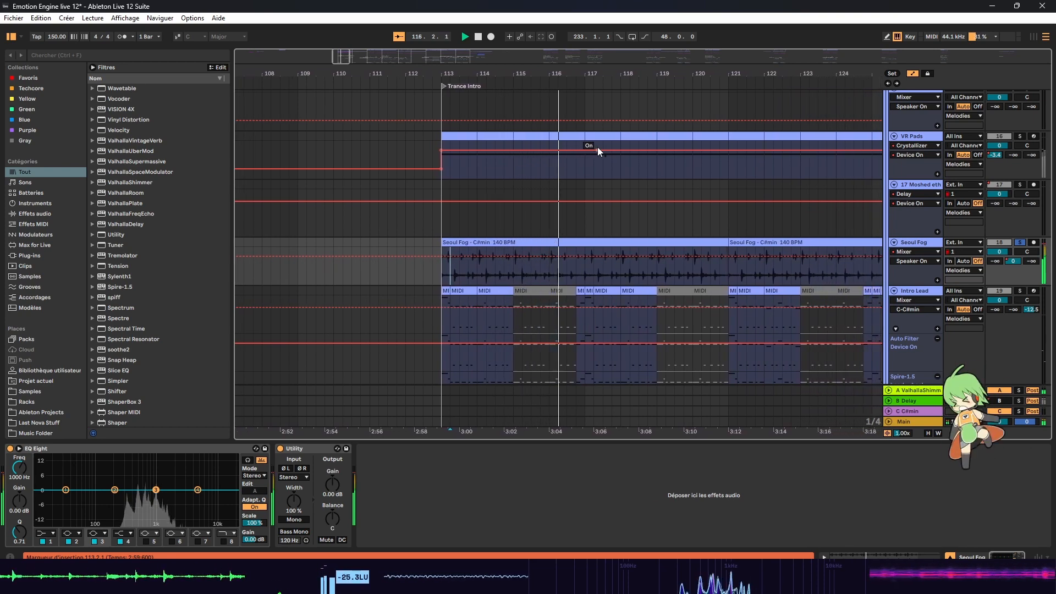
{"action": "key", "text": "space"}
{"action": "scroll", "coordinate": [534, 119], "scroll_direction": "down", "scroll_amount": 2}
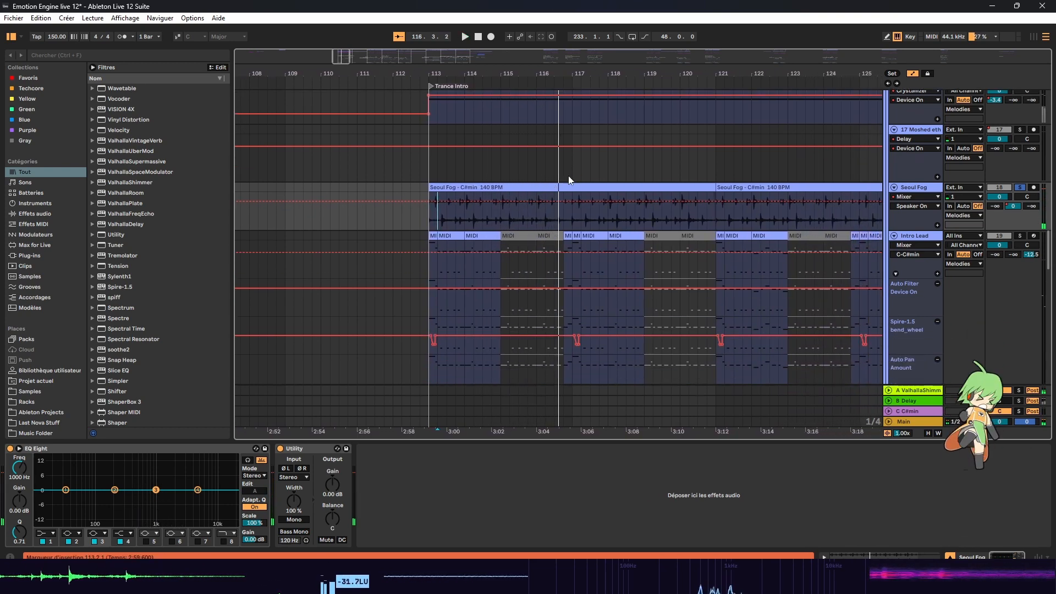
Step: Solo the Intro Lead track in place of Seoul Fog and play it from bar 113
{"action": "scroll", "coordinate": [568, 177], "scroll_direction": "down", "scroll_amount": 2}
{"action": "left_click", "coordinate": [431, 208]}
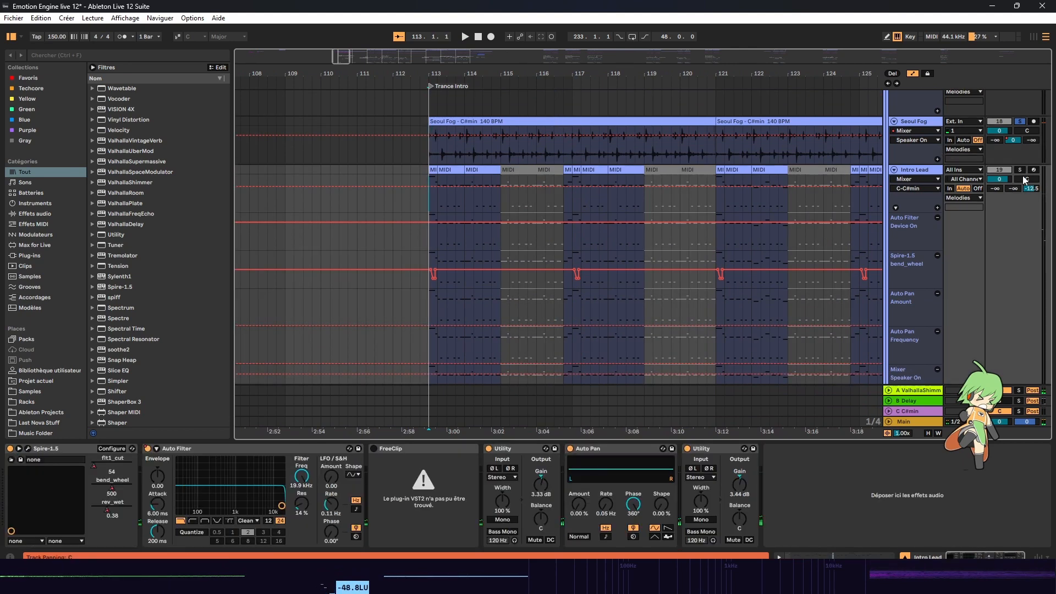
{"action": "scroll", "coordinate": [727, 187], "scroll_direction": "down", "scroll_amount": 2}
{"action": "scroll", "coordinate": [728, 187], "scroll_direction": "down", "scroll_amount": 1}
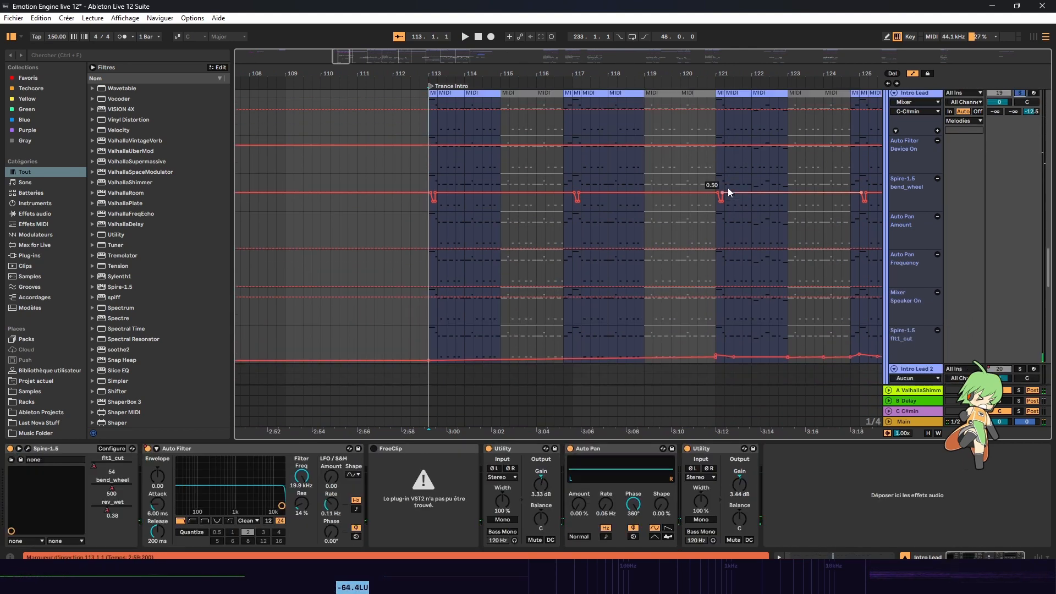
{"action": "key", "text": "space"}
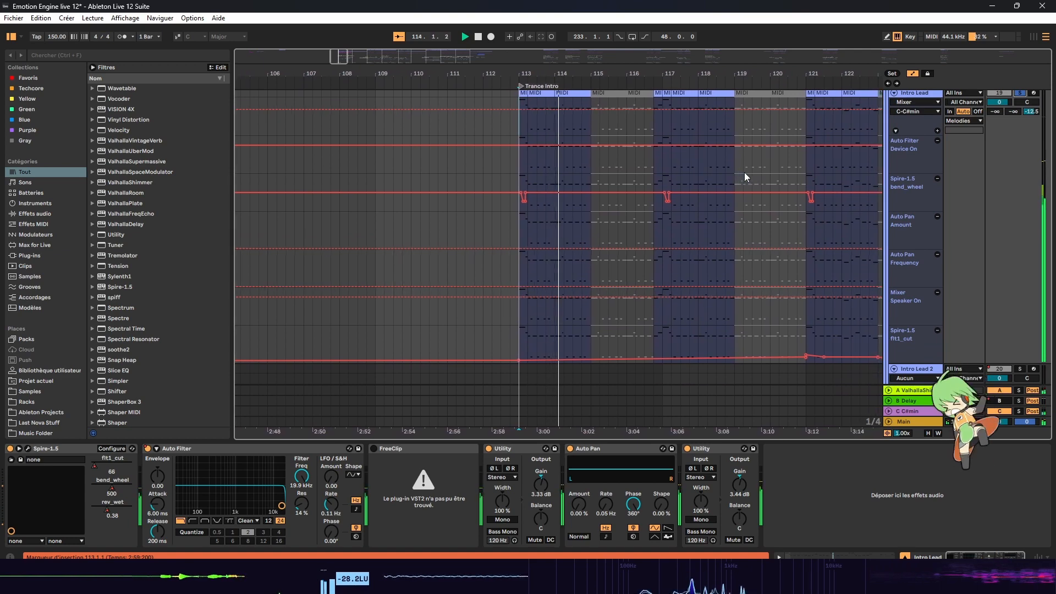
Step: Examine the effect devices on return track A ValhallaShimmer, unfolding the track and folding it back
{"action": "left_click", "coordinate": [888, 390]}
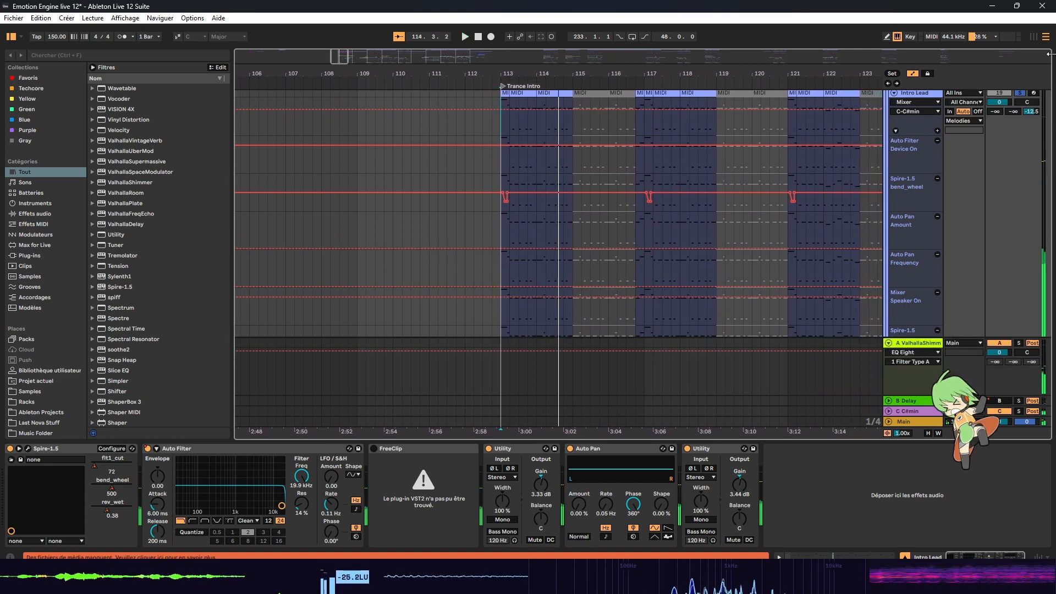
{"action": "left_click", "coordinate": [930, 347]}
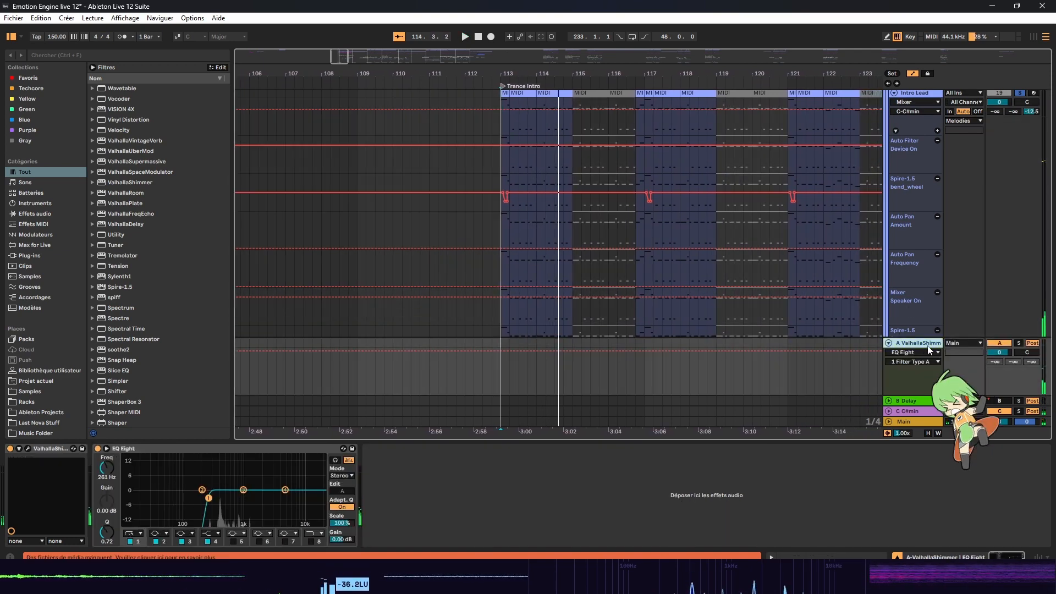
{"action": "left_click", "coordinate": [888, 342]}
Step: Play the soloed Intro Lead from bar 113 while inspecting its device chain and the effects on return track C C#min
{"action": "key", "text": "space"}
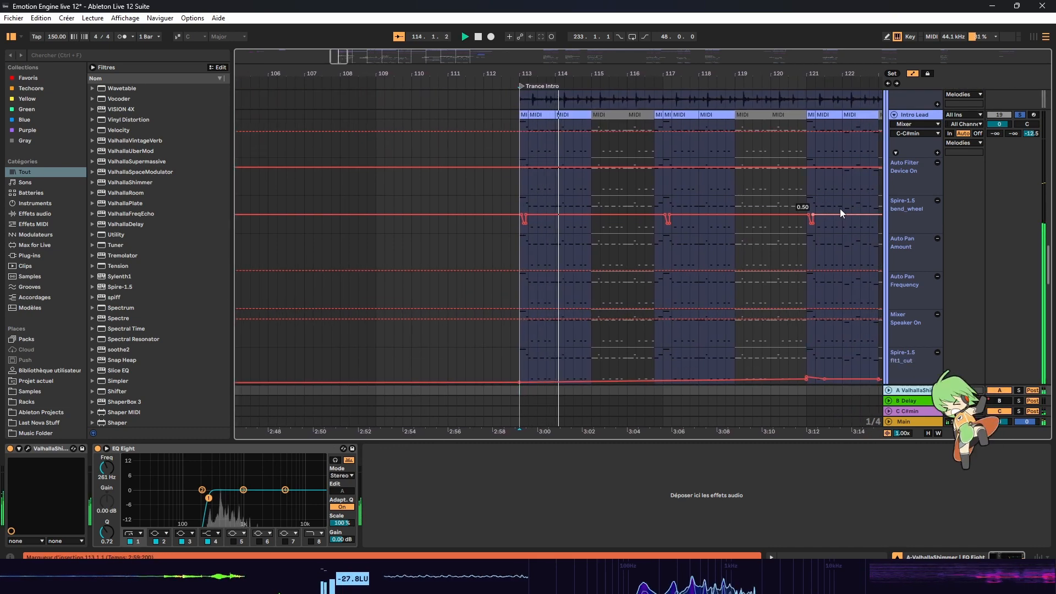
{"action": "left_click", "coordinate": [914, 115]}
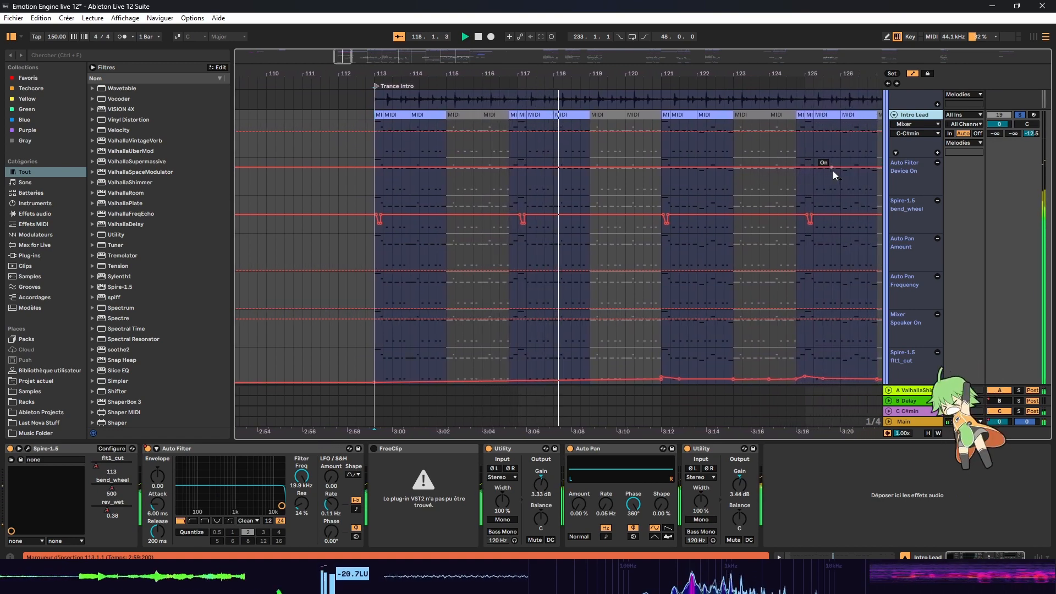
{"action": "left_click", "coordinate": [915, 413]}
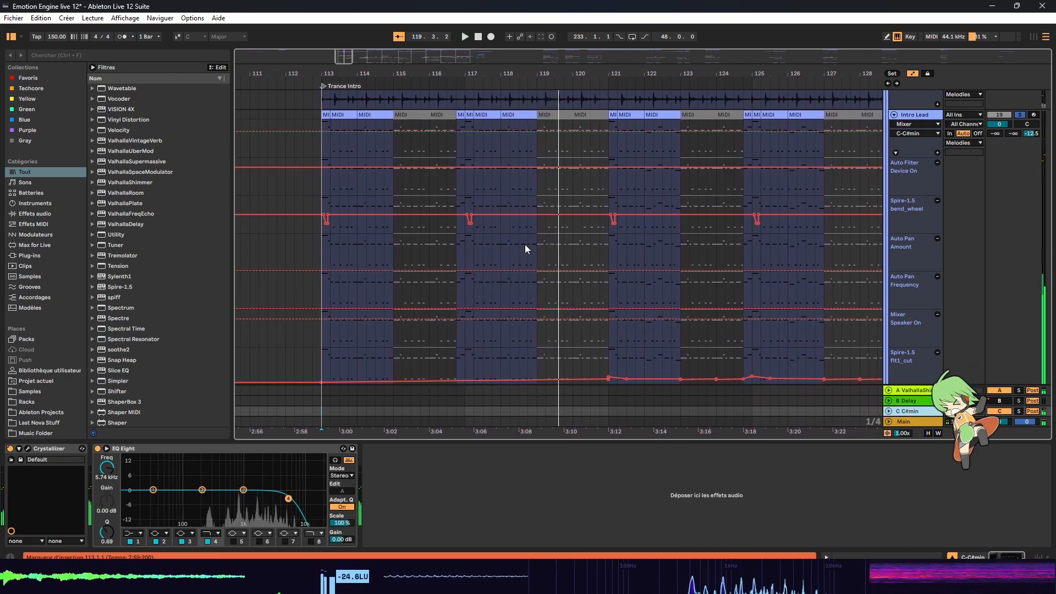
Step: Audition the soloed Intro Lead from bar 121 through the second half of the Trance Intro and stop playback
{"action": "key", "text": "space"}
{"action": "left_click", "coordinate": [805, 262]}
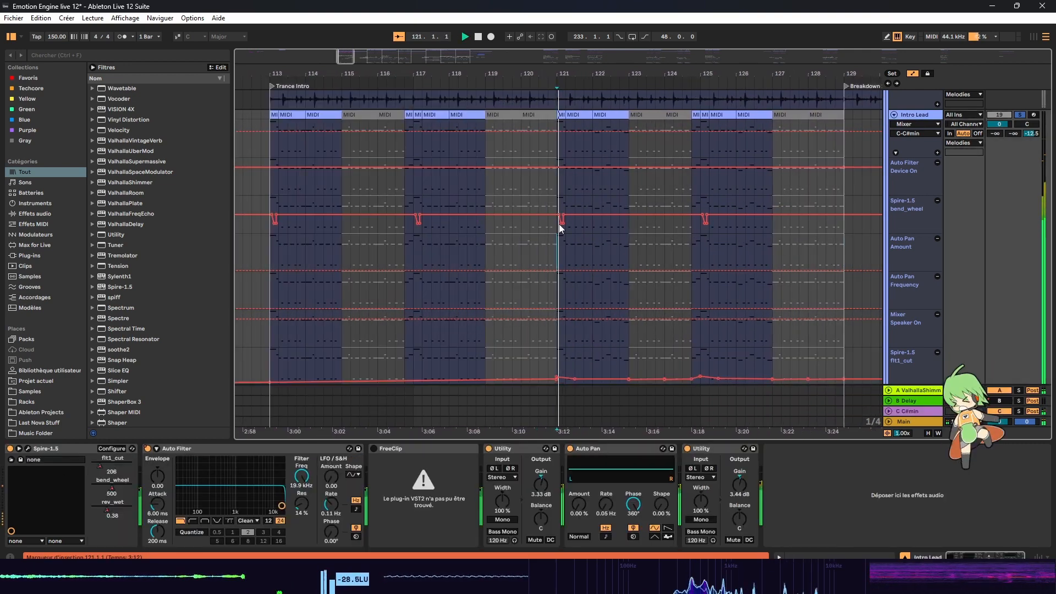
{"action": "left_click_drag", "start_coordinate": [364, 60], "coordinate": [363, 41]}
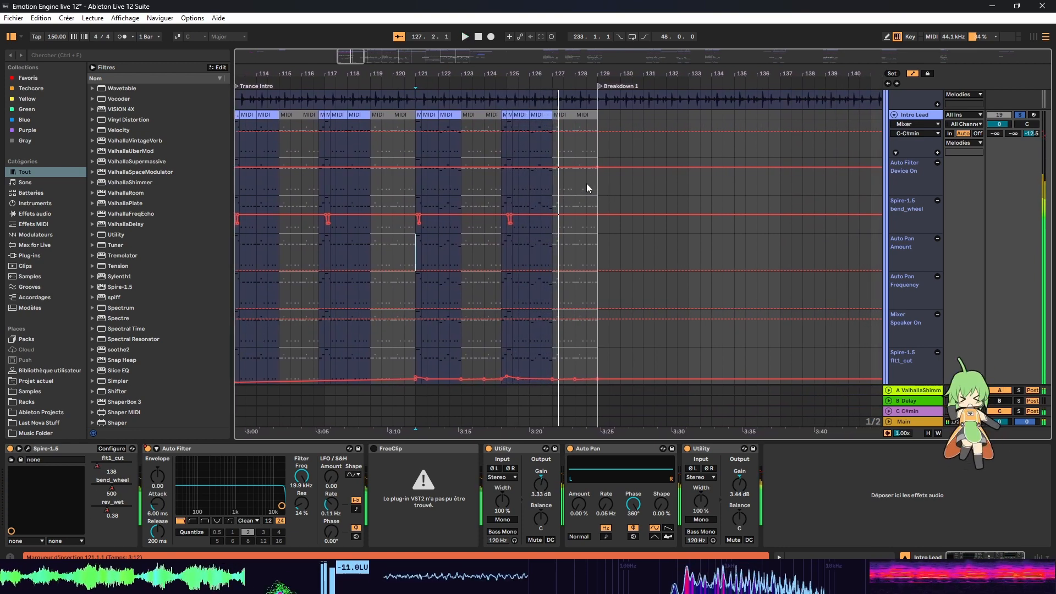
{"action": "left_click_drag", "start_coordinate": [357, 59], "coordinate": [352, 66]}
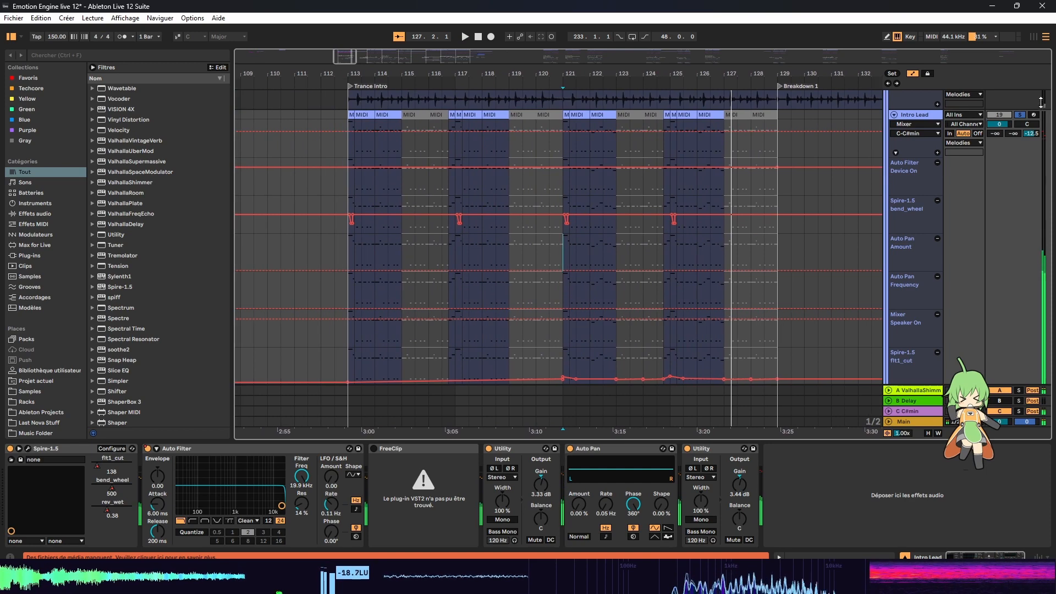
Step: Unsolo Intro Lead and assign the Acid track's color to its clips
{"action": "scroll", "coordinate": [572, 187], "scroll_direction": "down", "scroll_amount": 8}
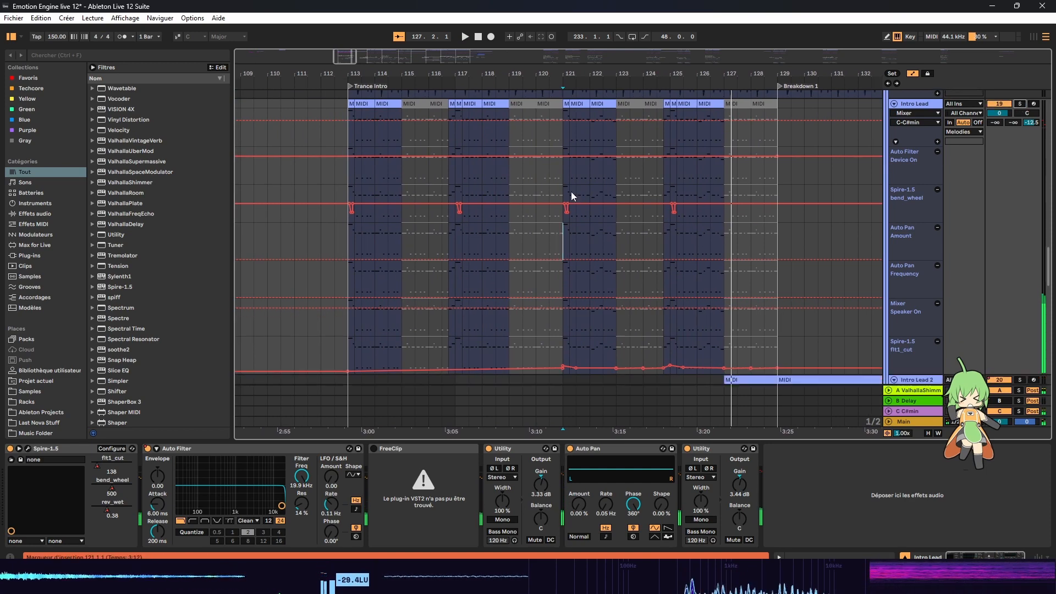
{"action": "scroll", "coordinate": [556, 210], "scroll_direction": "down", "scroll_amount": 3}
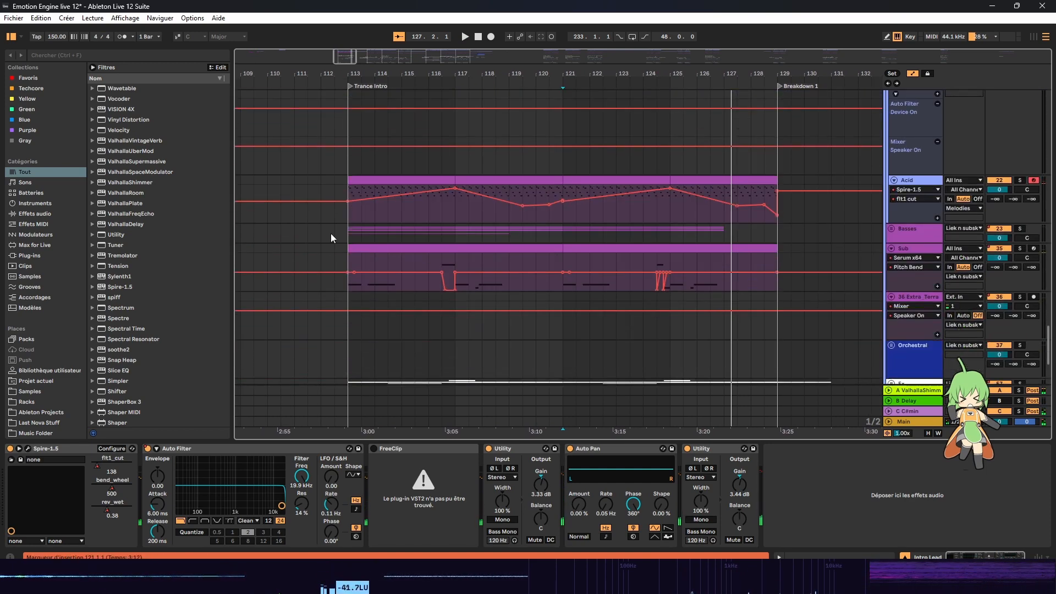
{"action": "left_click", "coordinate": [639, 205]}
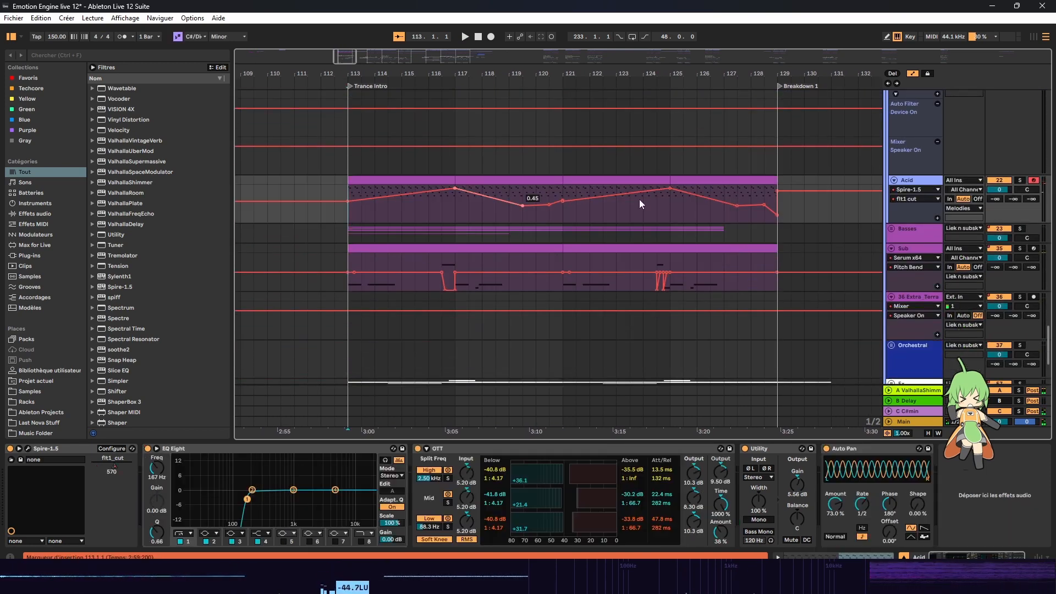
{"action": "right_click", "coordinate": [917, 182]}
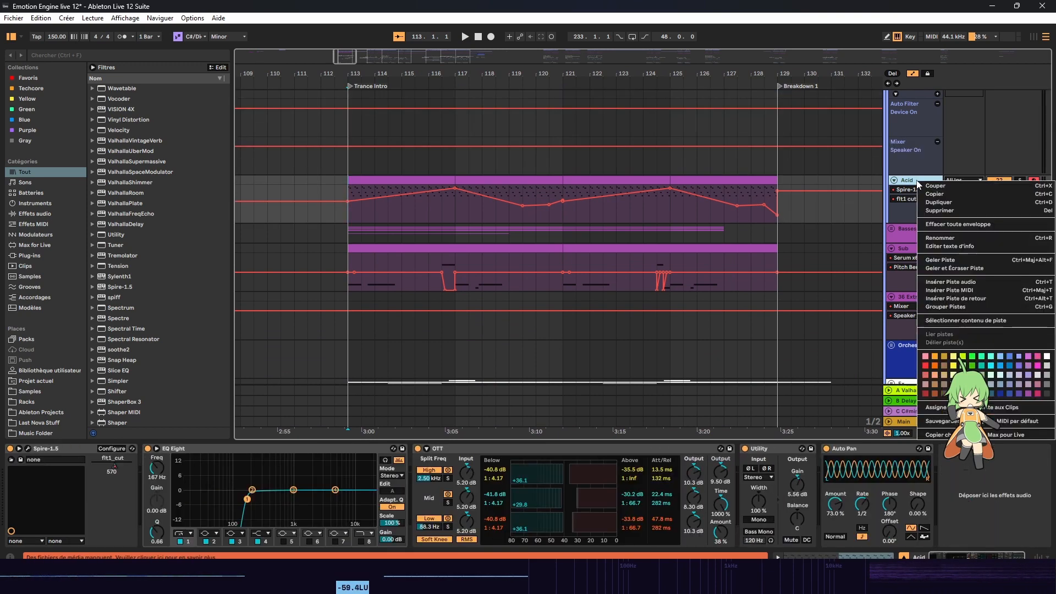
{"action": "left_click", "coordinate": [928, 410]}
Step: Solo the Acid track and play it from bar 113
{"action": "scroll", "coordinate": [358, 199], "scroll_direction": "up", "scroll_amount": 2}
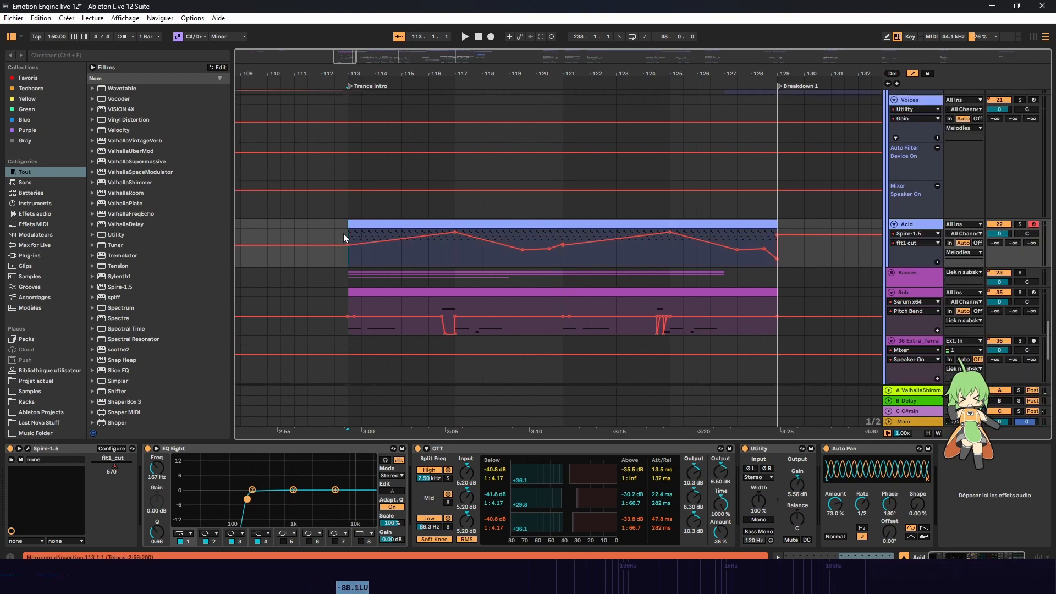
{"action": "left_click", "coordinate": [1020, 224]}
{"action": "key", "text": "space"}
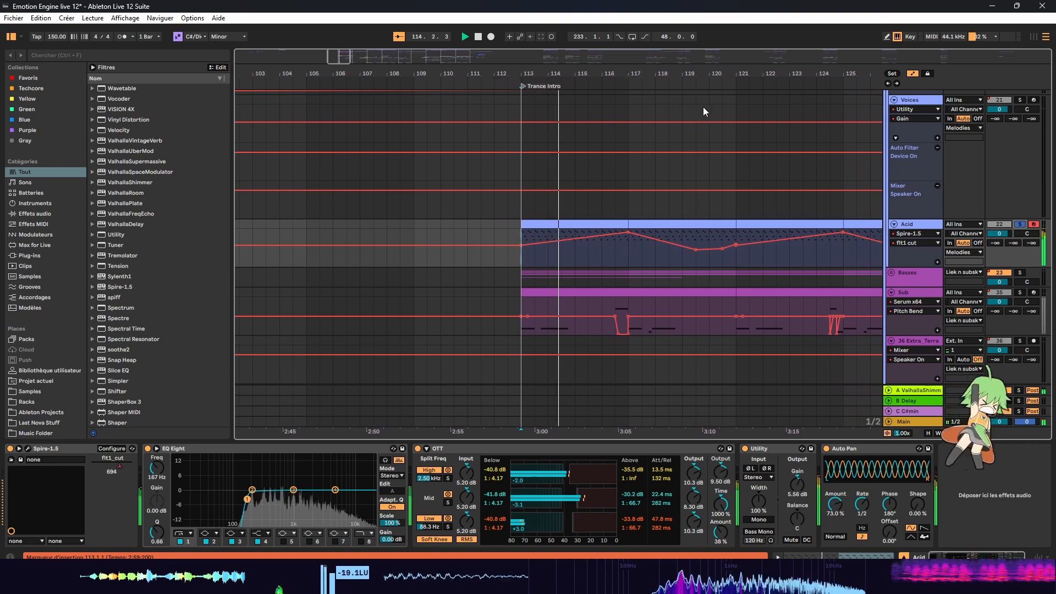
Step: Open the first Acid clip, examine its MIDI note pattern during playback, and close the clip view
{"action": "double_click", "coordinate": [555, 224]}
{"action": "scroll", "coordinate": [710, 275], "scroll_direction": "up", "scroll_amount": 2}
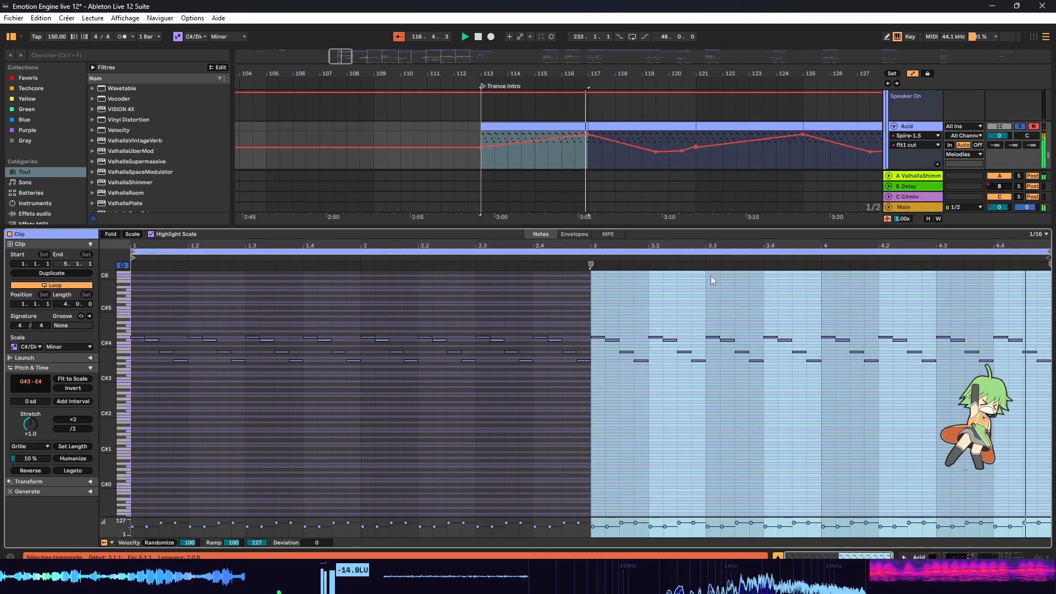
{"action": "key", "text": "ctrl+alt+l"}
{"action": "scroll", "coordinate": [710, 170], "scroll_direction": "up", "scroll_amount": 4}
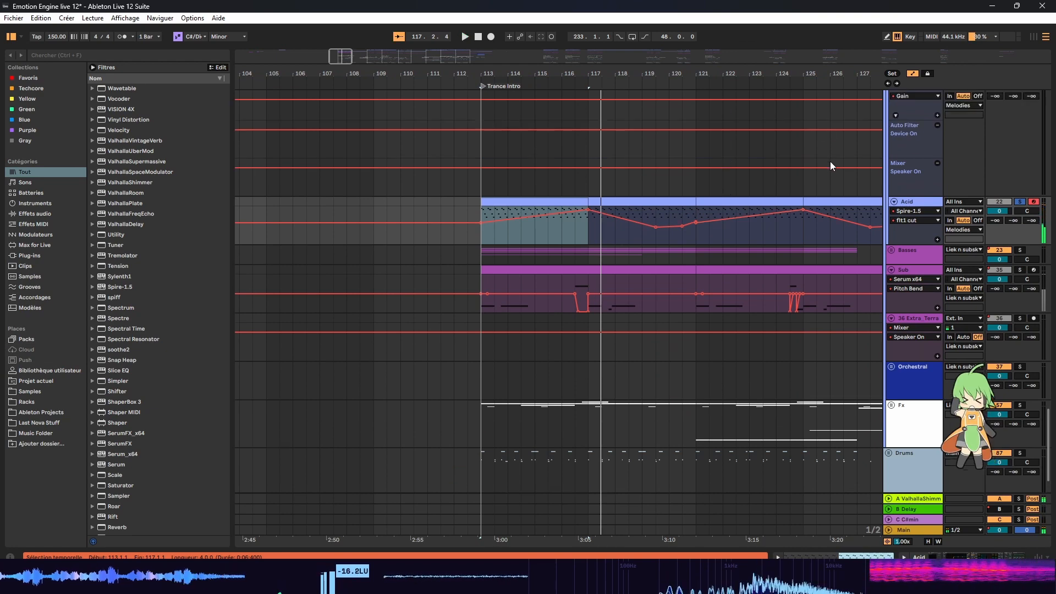
Step: Unsolo the Acid track and unfold the Basses group to reveal its Trance Bass tracks
{"action": "left_click", "coordinate": [1020, 247]}
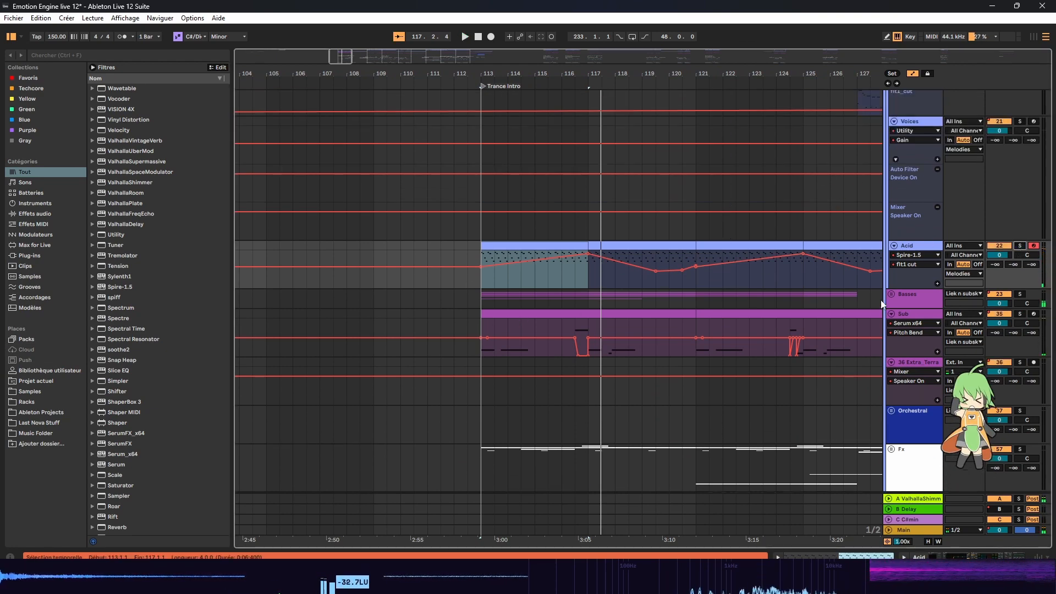
{"action": "left_click", "coordinate": [891, 295]}
{"action": "scroll", "coordinate": [531, 329], "scroll_direction": "down", "scroll_amount": 6}
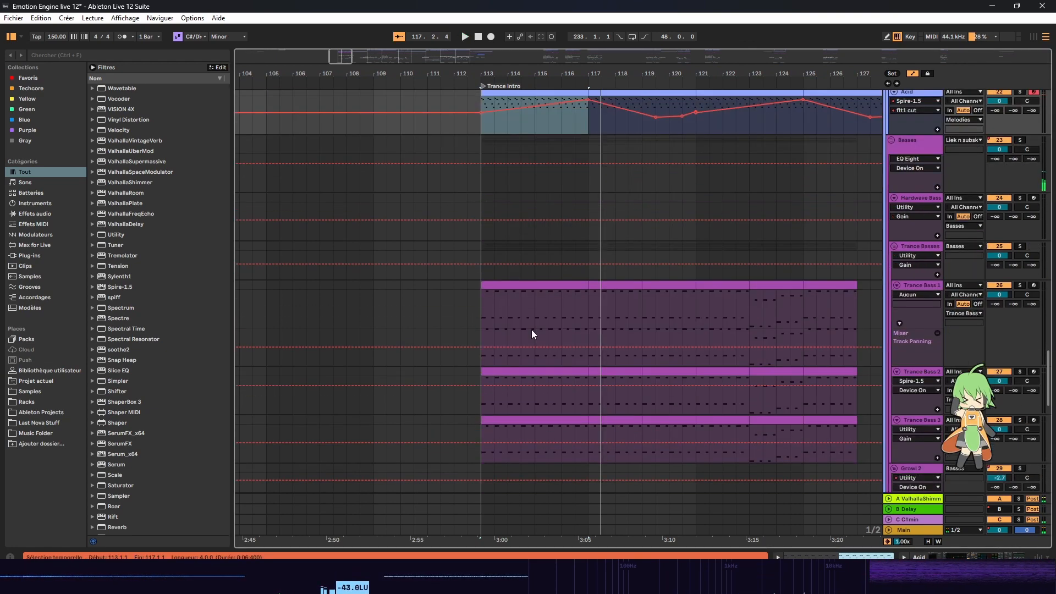
Step: Solo the Trance Basses group and play its three bass layers together from bar 113
{"action": "key", "text": "ctrl+t"}
{"action": "left_click", "coordinate": [944, 172]}
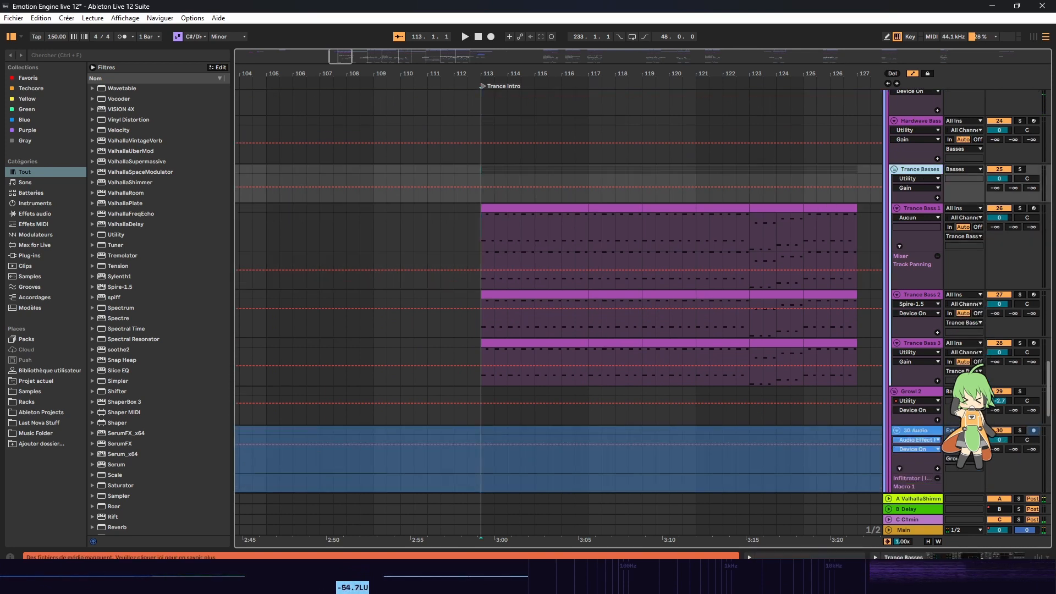
{"action": "left_click", "coordinate": [921, 237]}
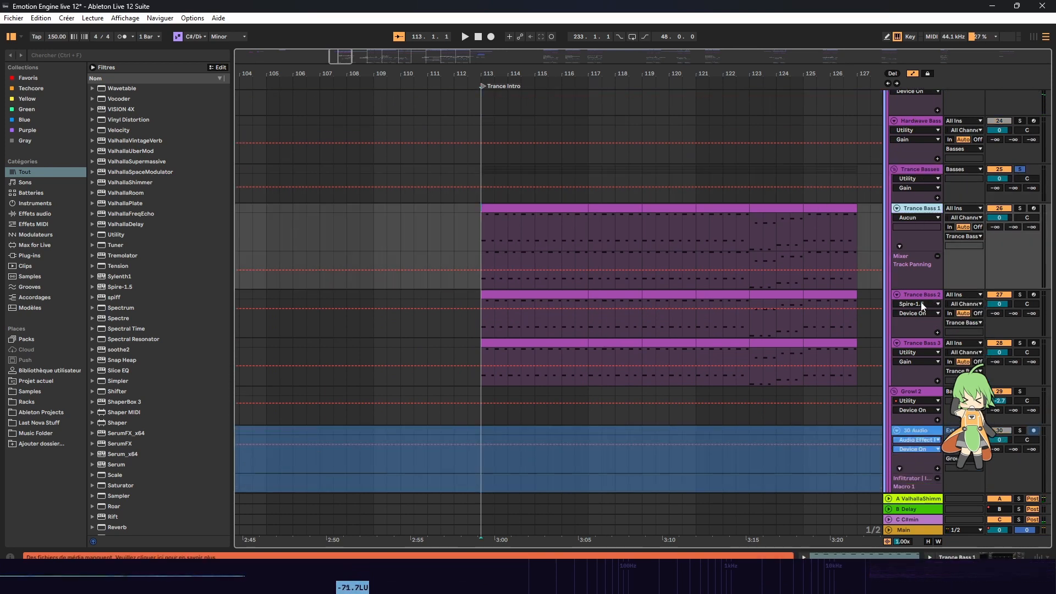
{"action": "left_click", "coordinate": [923, 306]}
{"action": "left_click", "coordinate": [928, 348]}
{"action": "left_click", "coordinate": [925, 173]}
{"action": "key", "text": "space"}
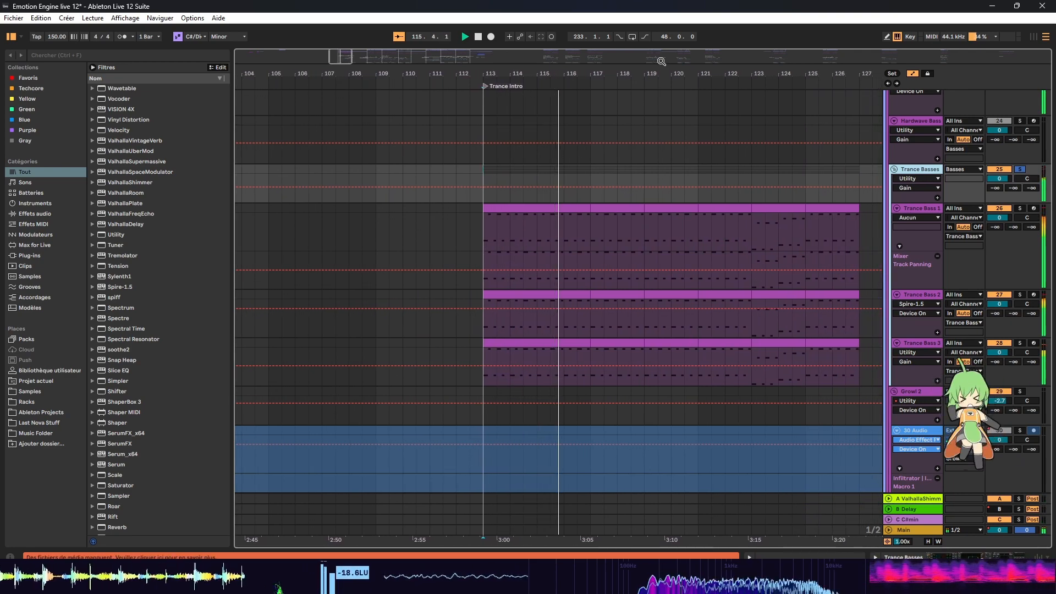
Step: Audition Trance Bass 1, 2 and 3 one at a time from bar 113, and replay the whole soloed Trance Basses group
{"action": "key", "text": "space"}
{"action": "left_click", "coordinate": [1020, 209]}
{"action": "key", "text": "space"}
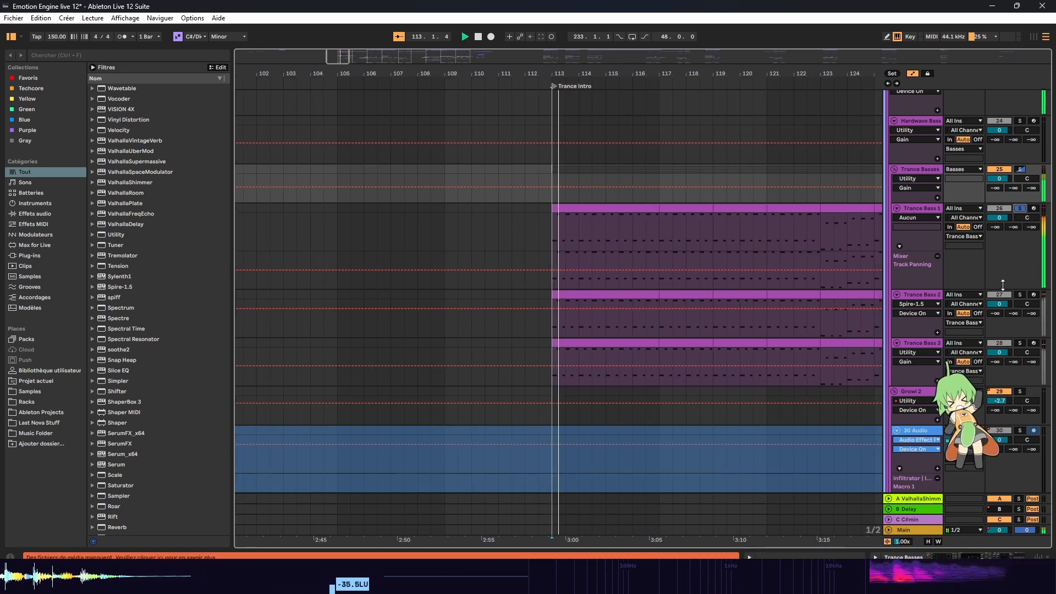
{"action": "left_click", "coordinate": [1020, 294]}
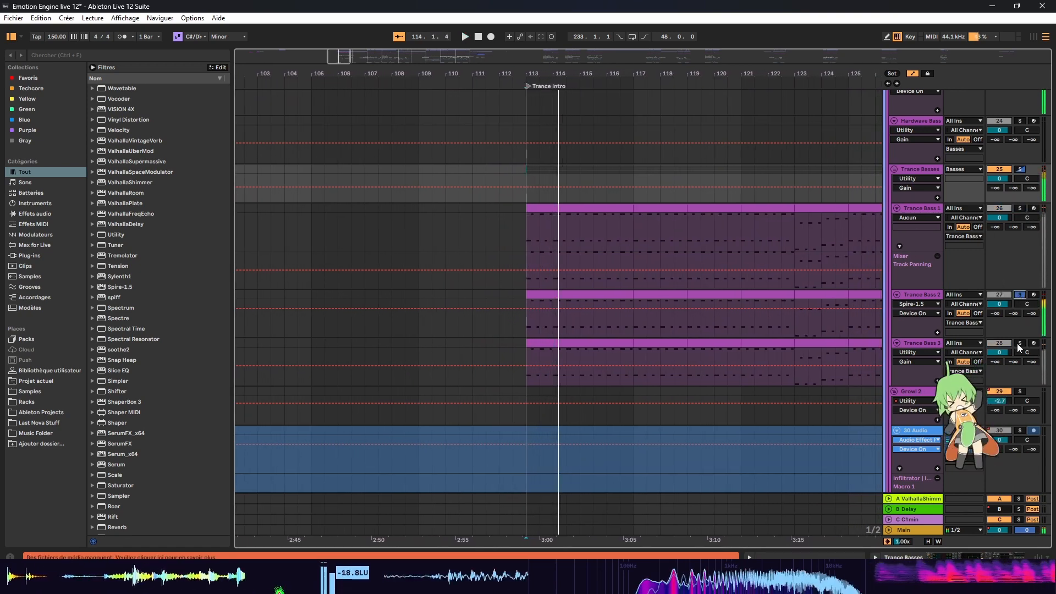
{"action": "key", "text": "space"}
{"action": "scroll", "coordinate": [775, 199], "scroll_direction": "down", "scroll_amount": 2}
{"action": "scroll", "coordinate": [775, 200], "scroll_direction": "up", "scroll_amount": 2}
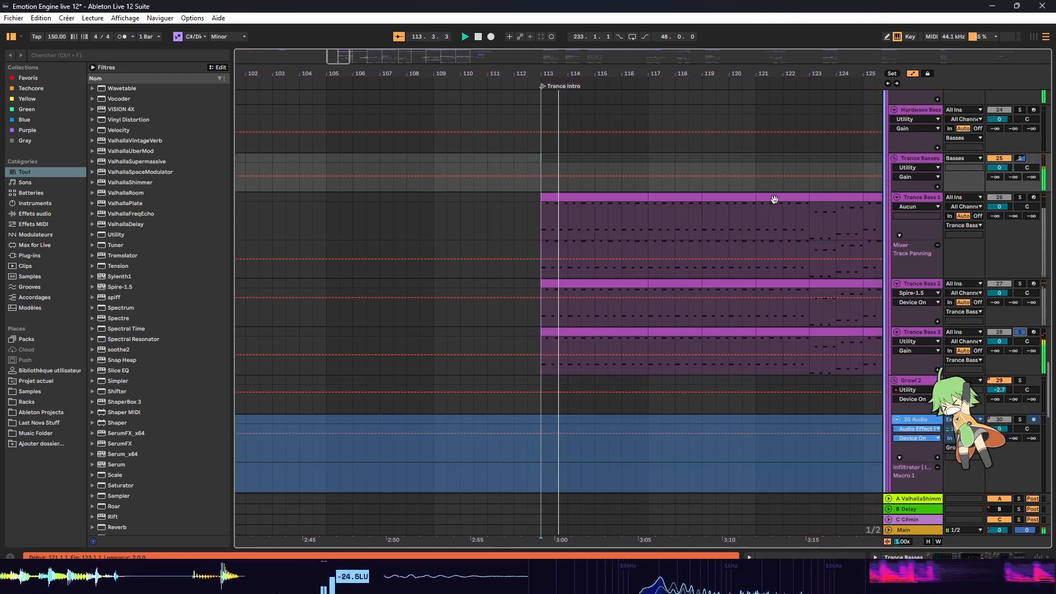
{"action": "left_click", "coordinate": [1023, 157]}
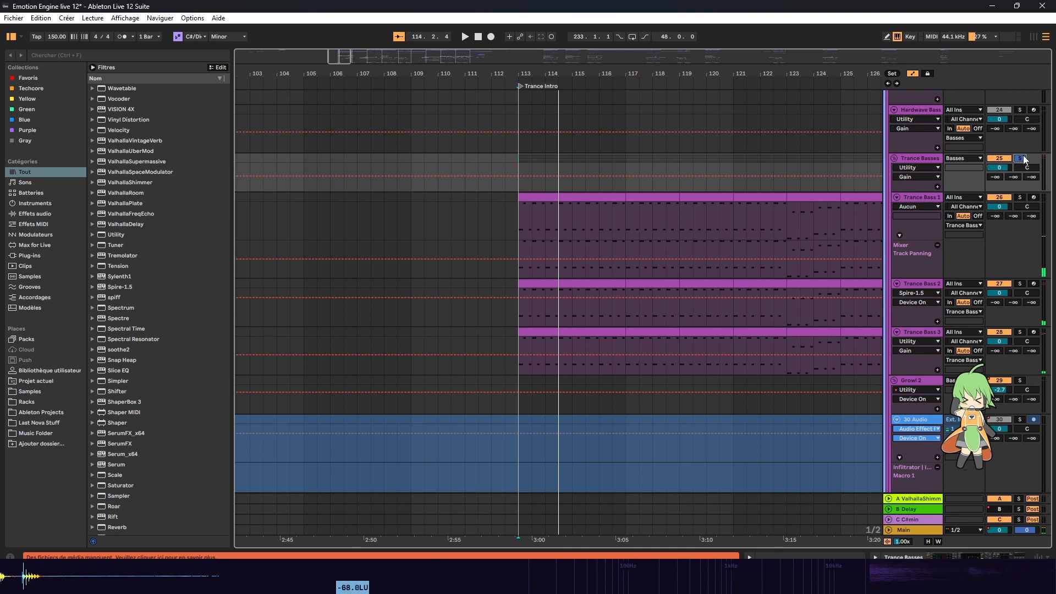
{"action": "key", "text": "space"}
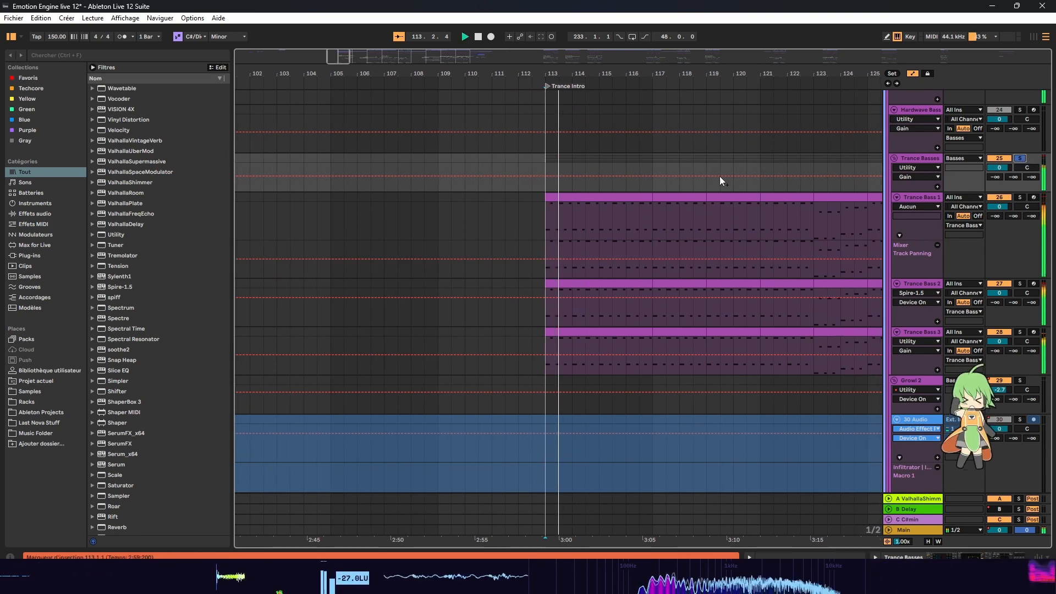
Step: Solo the Growl 1 track in place of Trance Basses and play it from bar 113
{"action": "scroll", "coordinate": [731, 174], "scroll_direction": "down", "scroll_amount": 2}
{"action": "scroll", "coordinate": [731, 174], "scroll_direction": "down", "scroll_amount": 4}
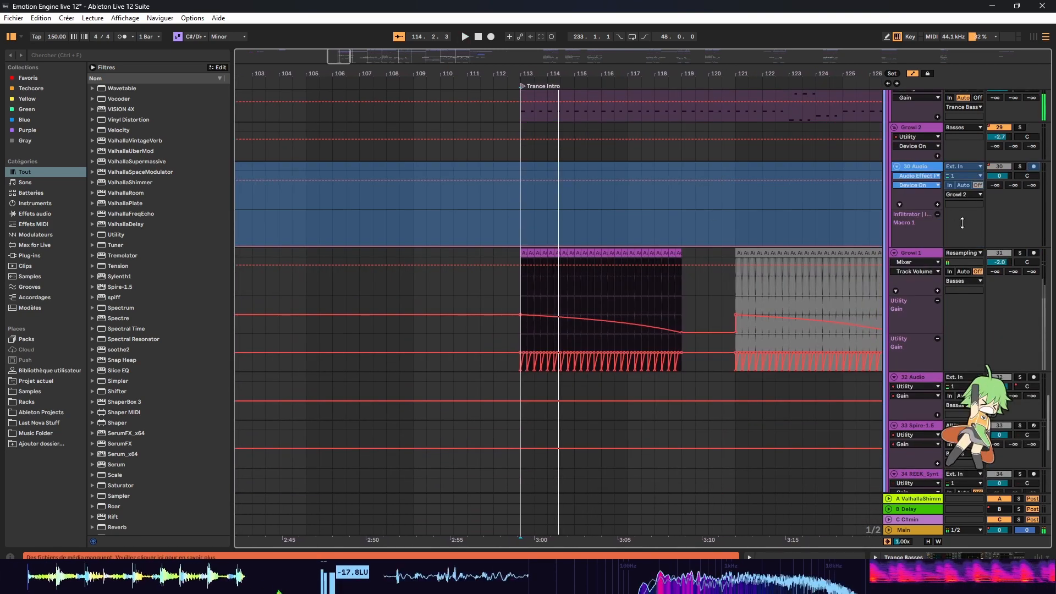
{"action": "left_click", "coordinate": [522, 290]}
{"action": "key", "text": "space"}
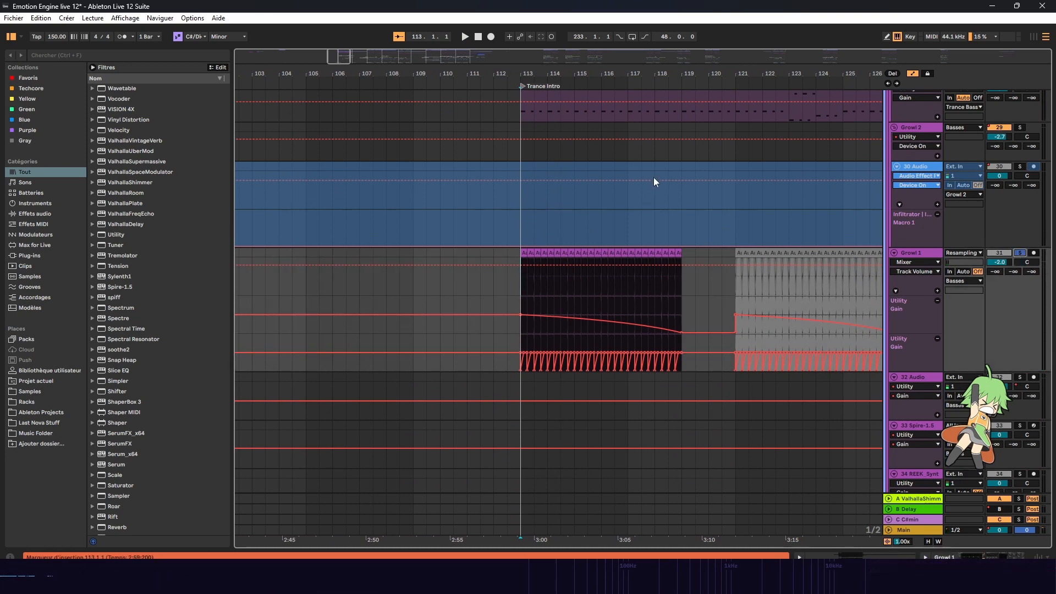
{"action": "key", "text": "space"}
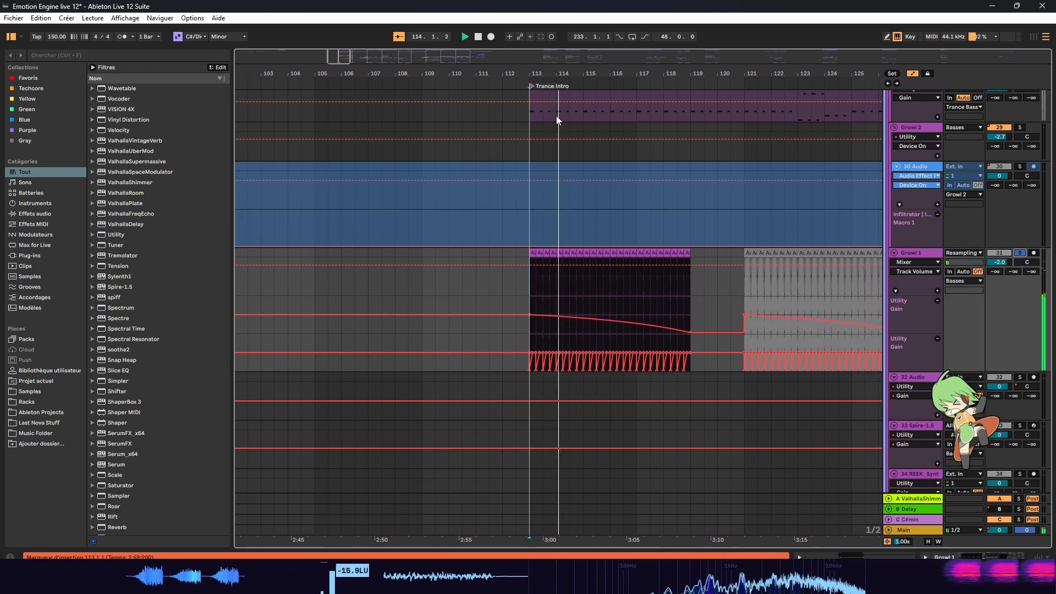
Step: Show Growl 1's device chain and replay the track's start from bar 113 to observe its two Utility gains
{"action": "double_click", "coordinate": [934, 254]}
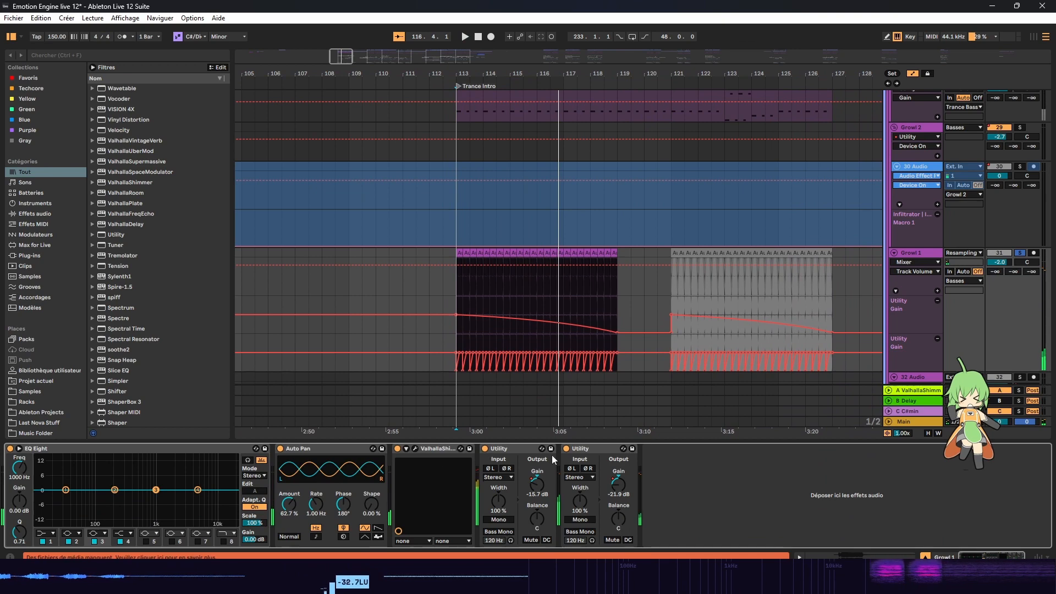
{"action": "key", "text": "space"}
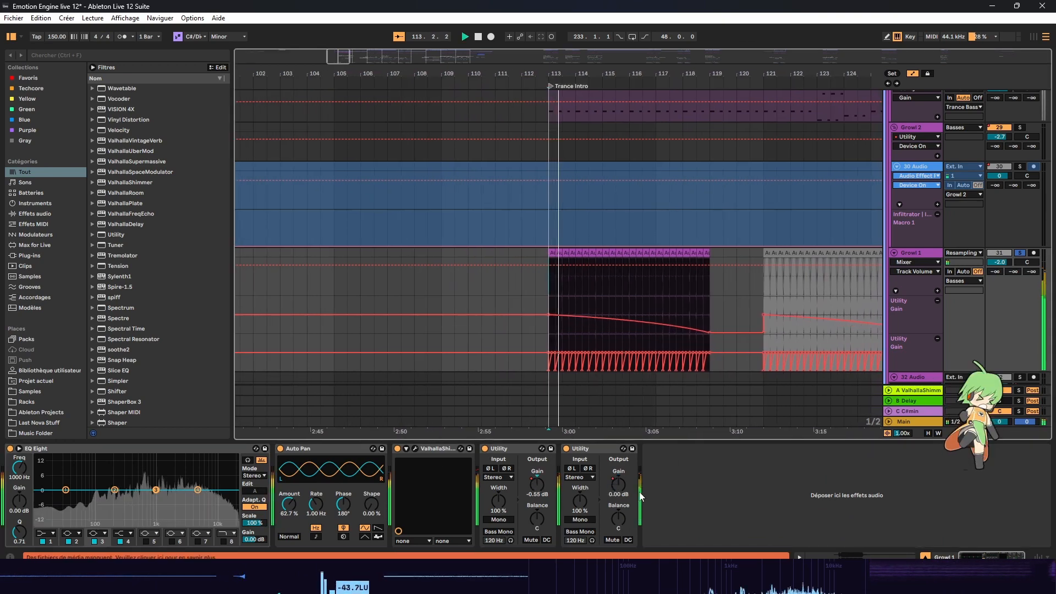
{"action": "key", "text": "space"}
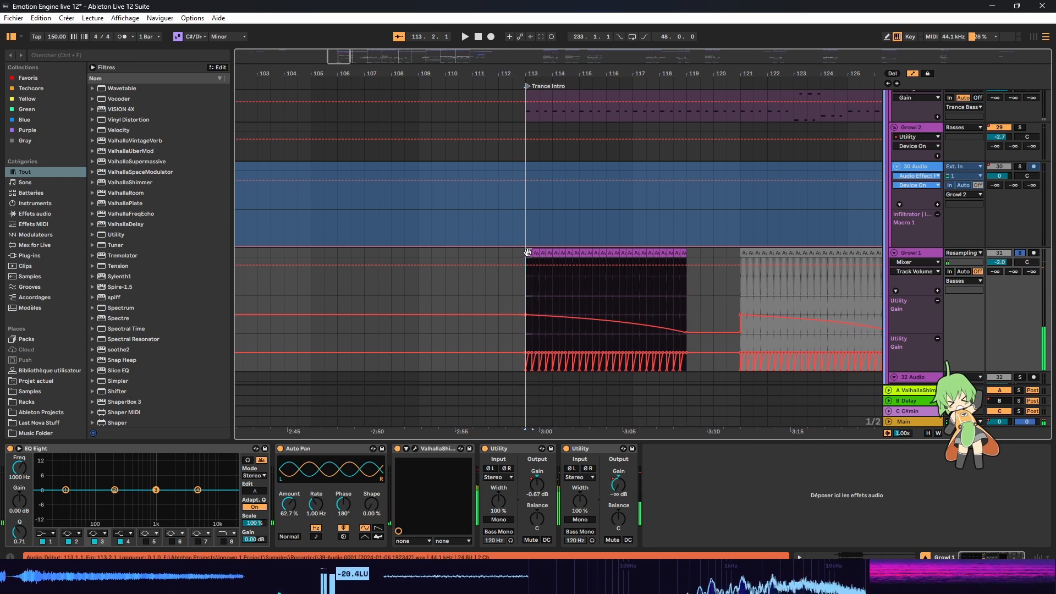
Step: Audition a lengthened copy of one Growl 1 clip at bar 105 without its gain ramp, and delete the copy
{"action": "key", "text": "space"}
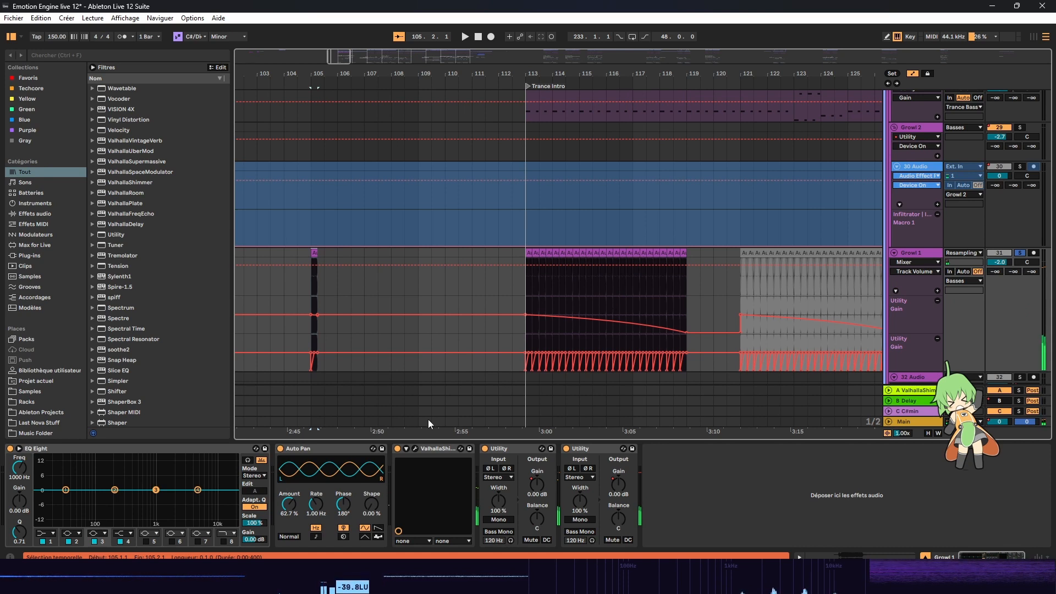
{"action": "left_click", "coordinate": [600, 449]}
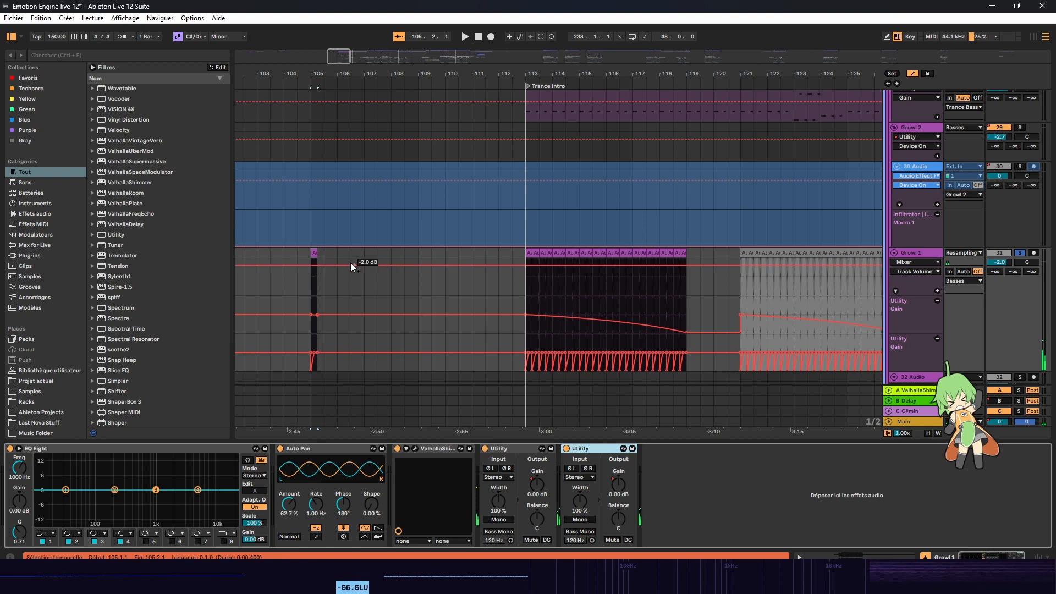
{"action": "left_click", "coordinate": [318, 253]}
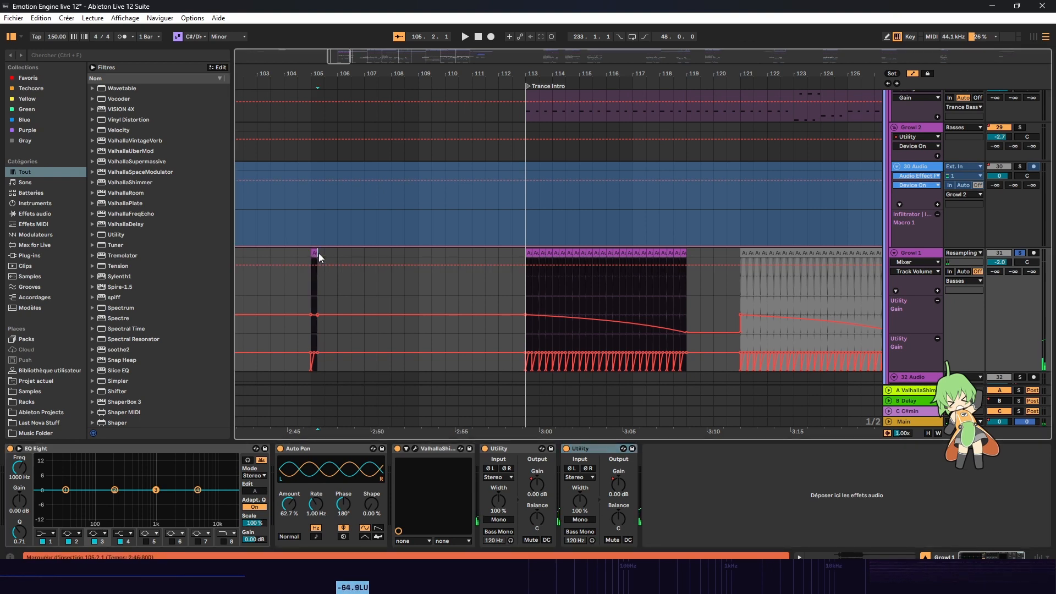
{"action": "left_click_drag", "start_coordinate": [332, 256], "coordinate": [331, 374]}
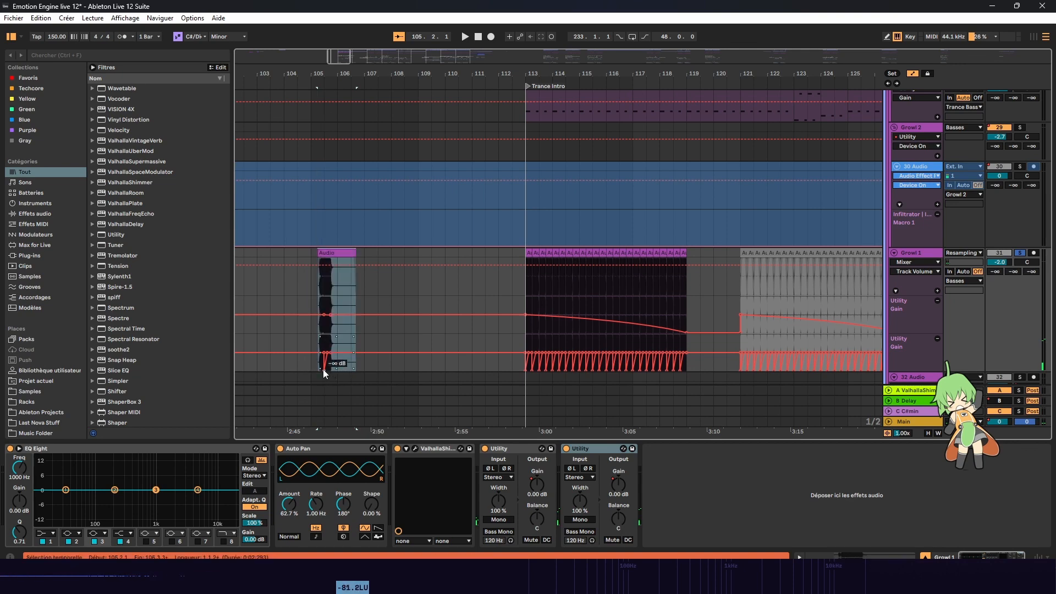
{"action": "key", "text": "space"}
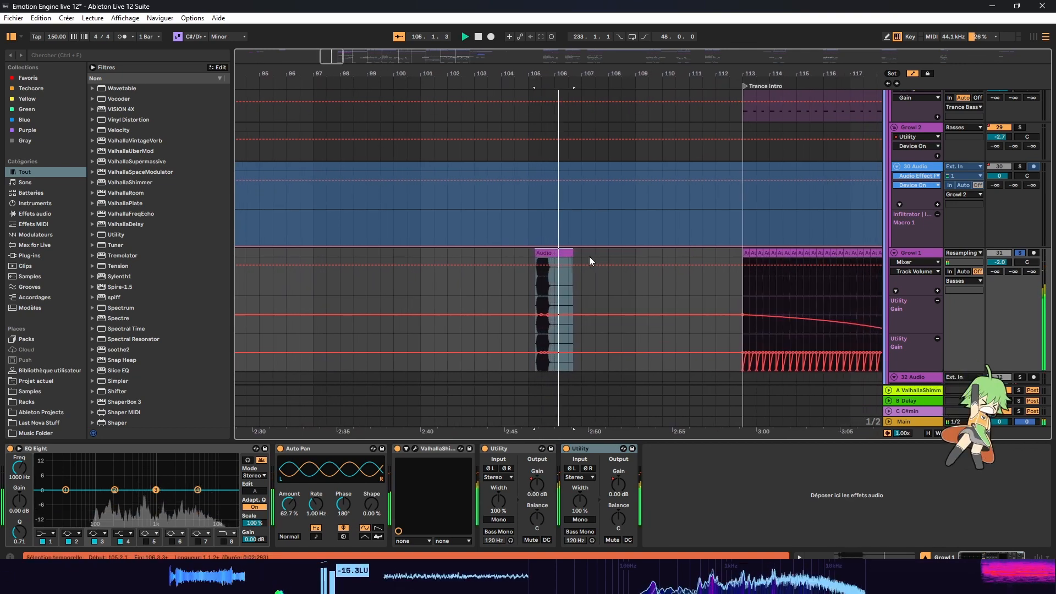
{"action": "key", "text": "space"}
{"action": "key", "text": "Delete"}
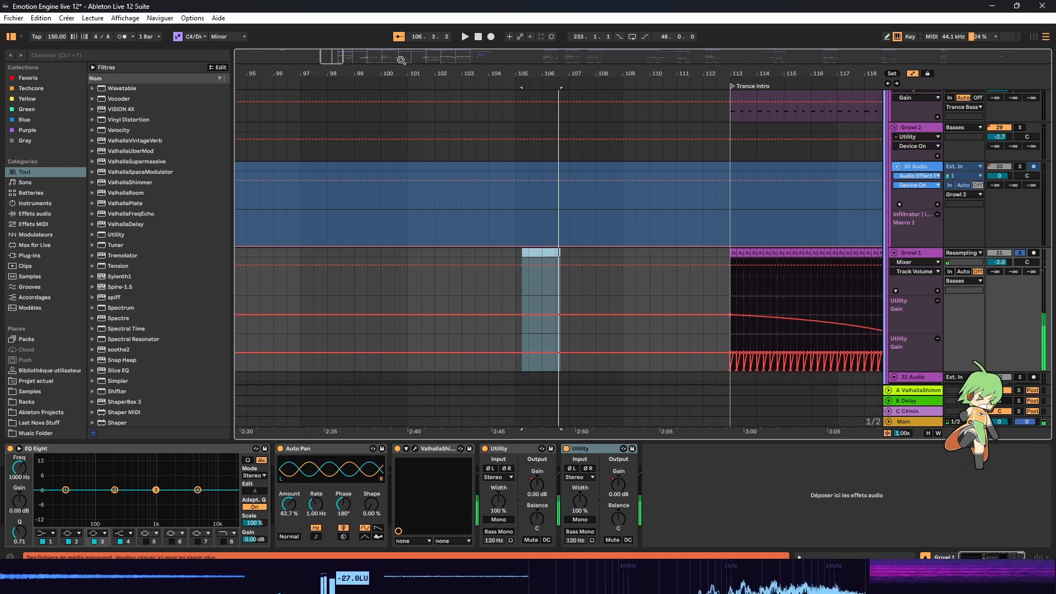
Step: Clear the Growl 1 solo and play the full Trance Intro mix from bar 113
{"action": "left_click_drag", "start_coordinate": [325, 61], "coordinate": [341, 51]}
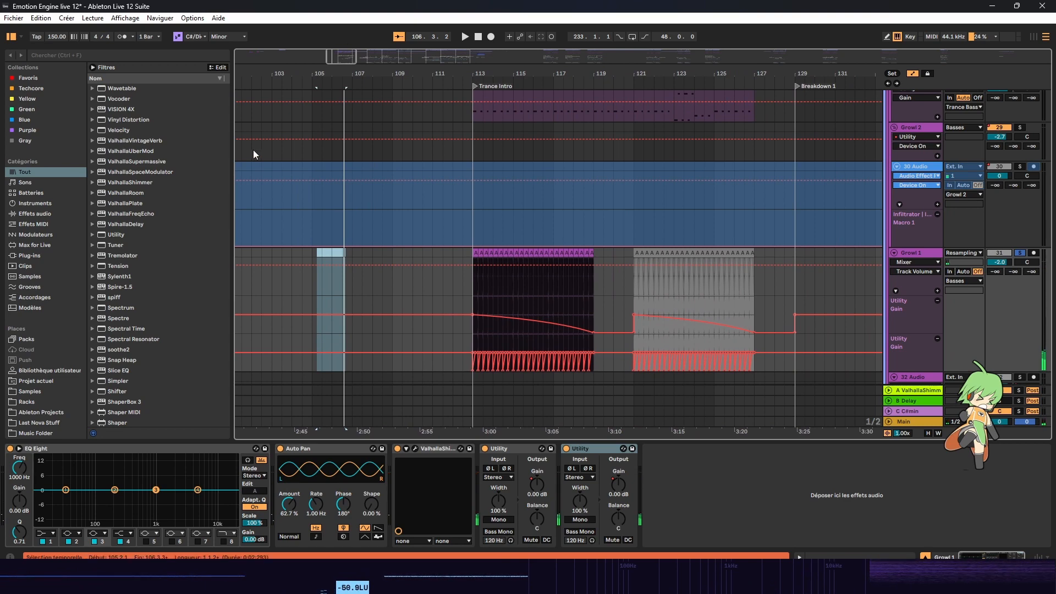
{"action": "scroll", "coordinate": [351, 194], "scroll_direction": "down", "scroll_amount": 2}
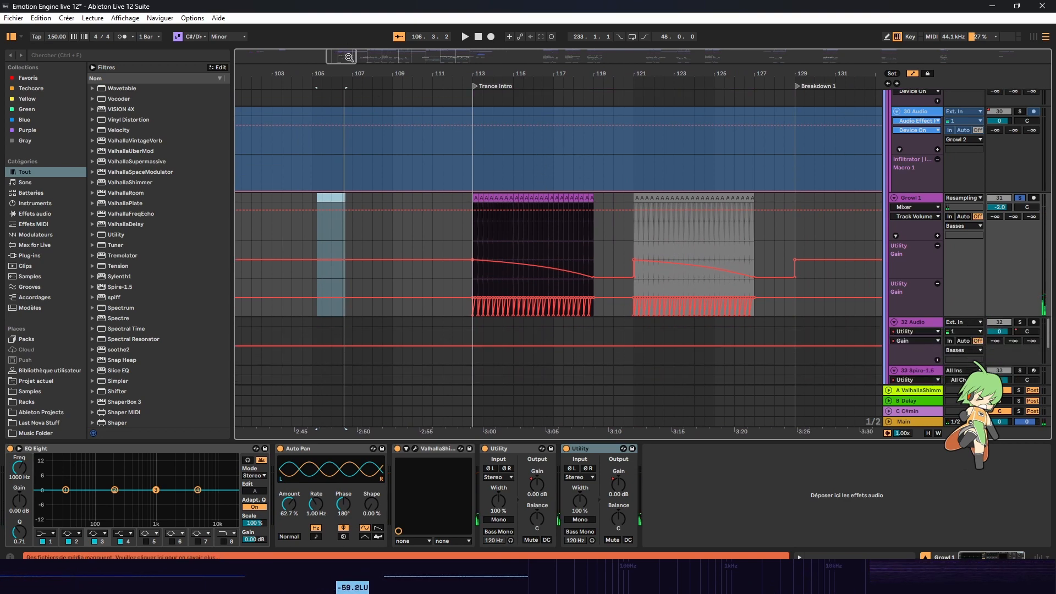
{"action": "left_click_drag", "start_coordinate": [339, 57], "coordinate": [340, 82]}
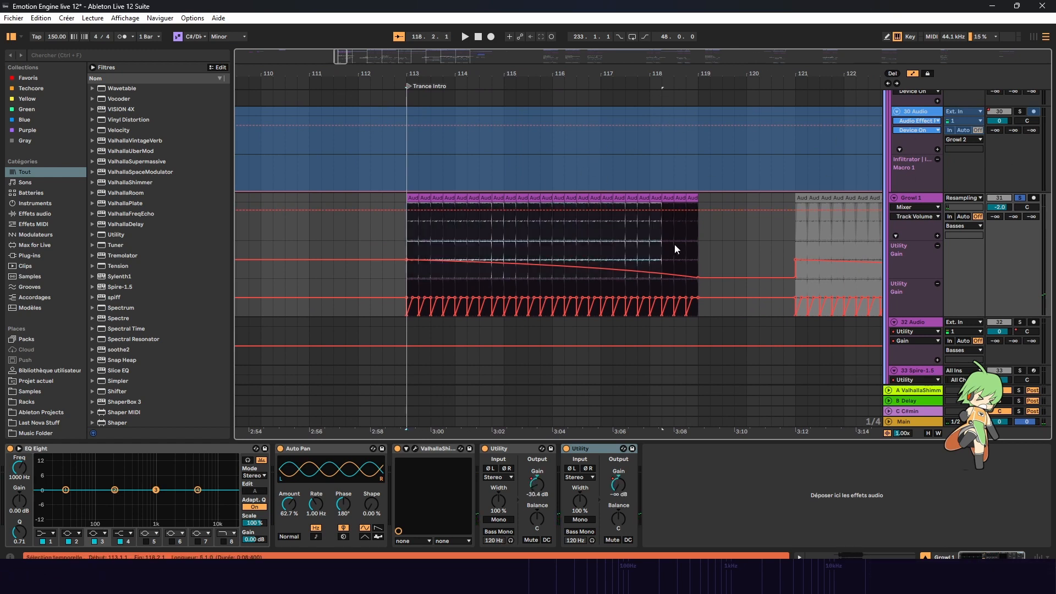
{"action": "left_click", "coordinate": [394, 227]}
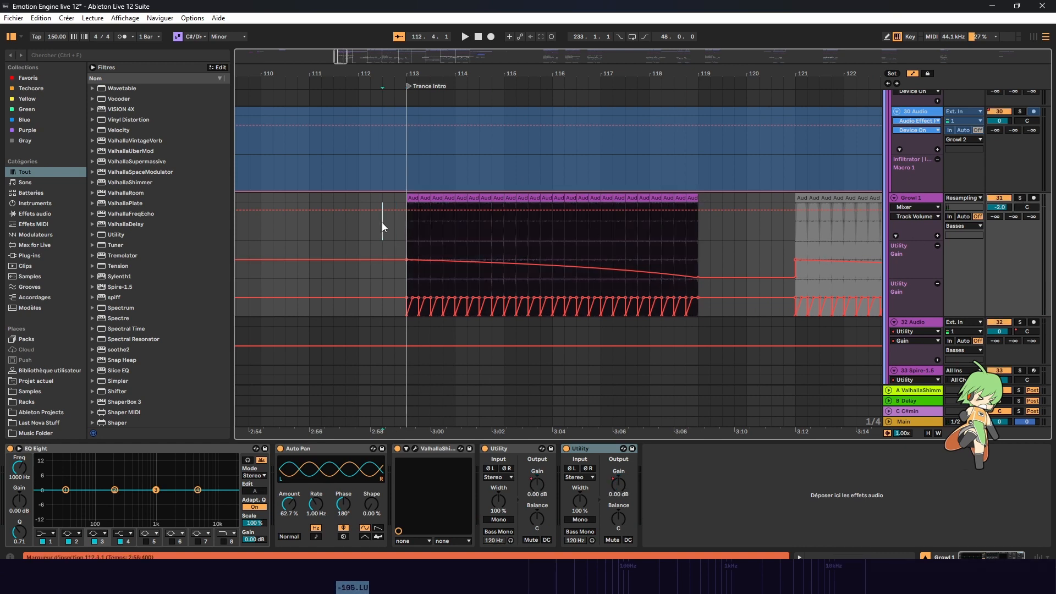
{"action": "key", "text": "space"}
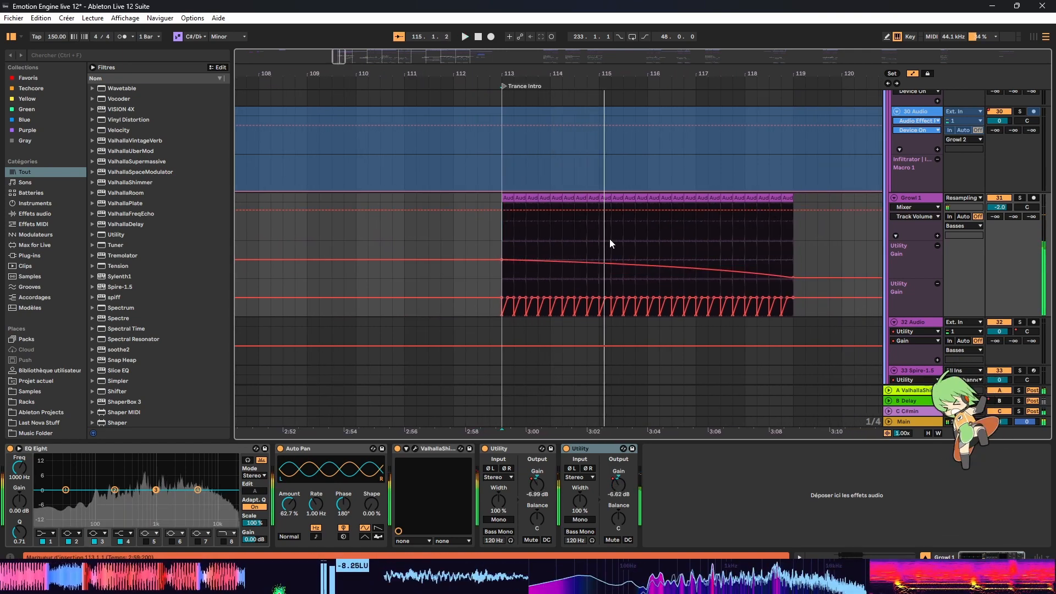
Step: Solo the Sub track and play its bass line from bar 113
{"action": "scroll", "coordinate": [669, 219], "scroll_direction": "down", "scroll_amount": 3}
{"action": "scroll", "coordinate": [670, 204], "scroll_direction": "down", "scroll_amount": 9}
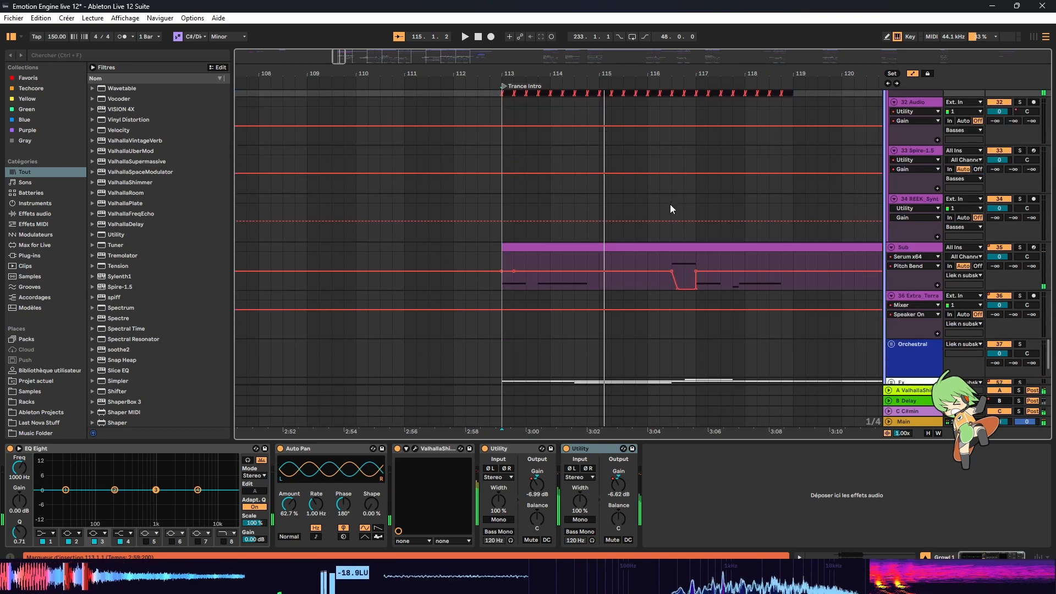
{"action": "left_click", "coordinate": [502, 231]}
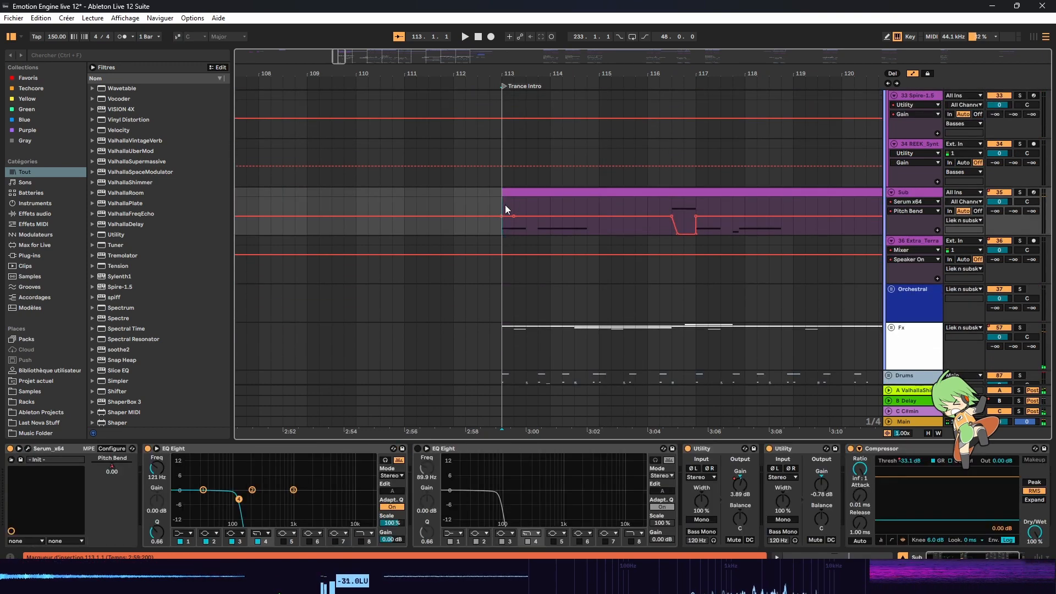
{"action": "left_click", "coordinate": [1020, 192]}
{"action": "key", "text": "space"}
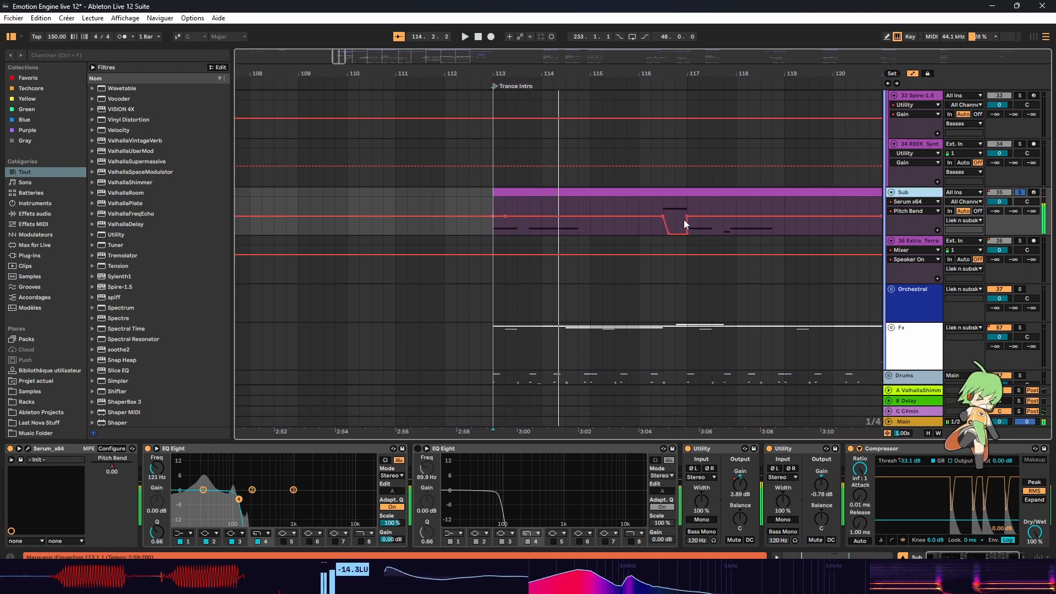
Step: Unfold the Fx group, clear the Sub solo and play the intro's effects in the full mix from bar 113
{"action": "scroll", "coordinate": [922, 250], "scroll_direction": "down", "scroll_amount": 3}
{"action": "scroll", "coordinate": [724, 259], "scroll_direction": "down", "scroll_amount": 6}
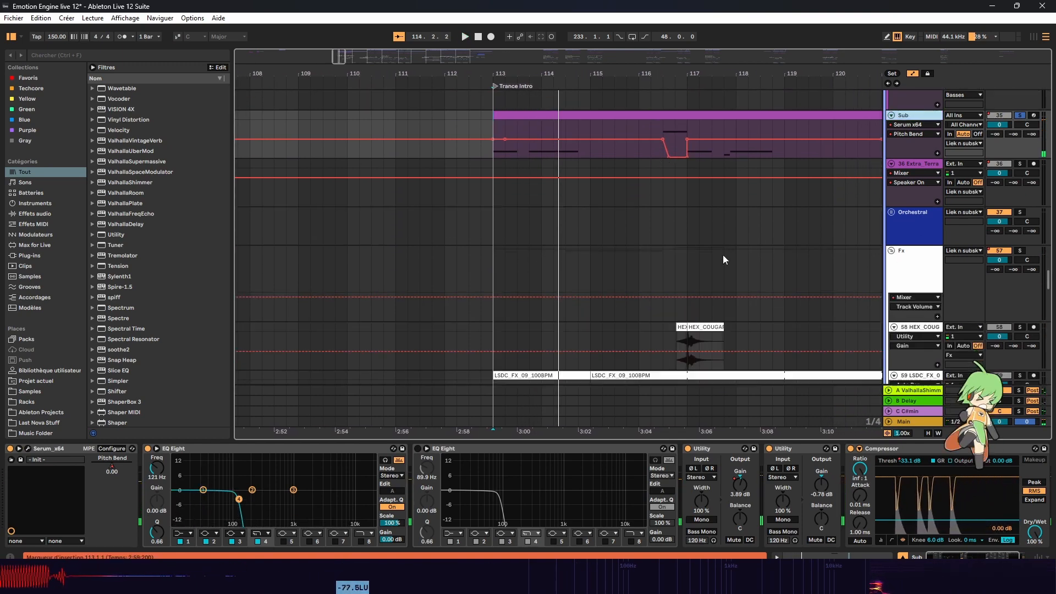
{"action": "scroll", "coordinate": [684, 287], "scroll_direction": "down", "scroll_amount": 3}
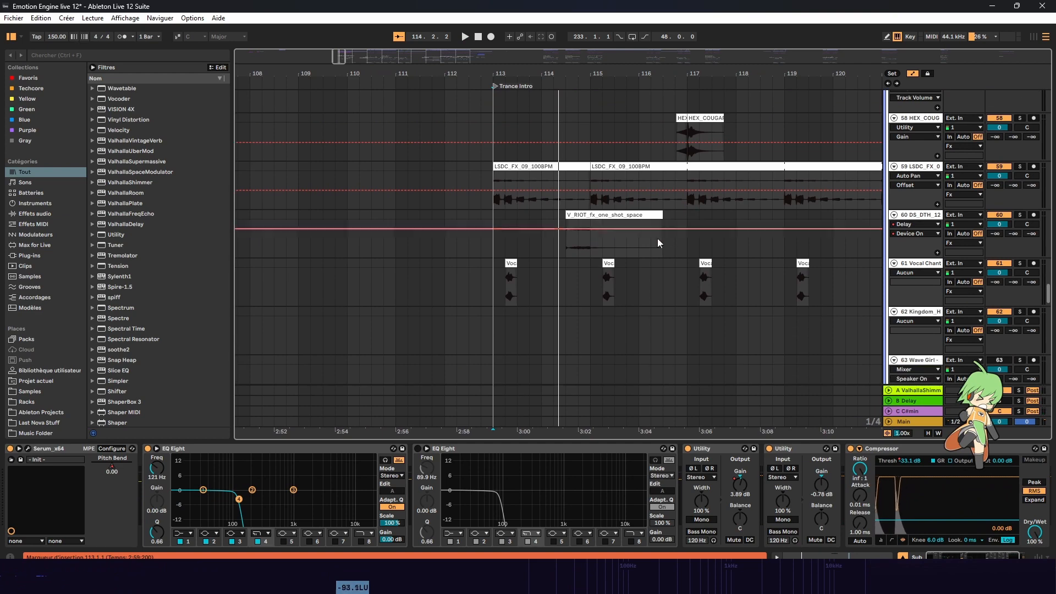
{"action": "key", "text": "space"}
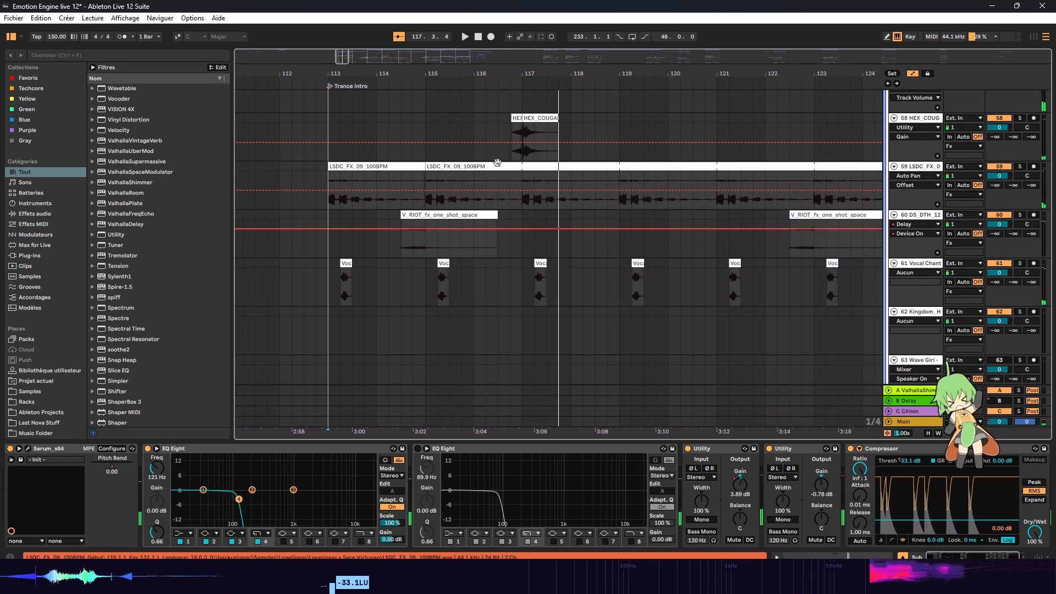
Step: Solo track 59 with the LSDC_FX_09_100BPM clips and play it from bar 113
{"action": "scroll", "coordinate": [548, 189], "scroll_direction": "down", "scroll_amount": 2}
{"action": "scroll", "coordinate": [547, 188], "scroll_direction": "down", "scroll_amount": 5}
{"action": "left_click_drag", "start_coordinate": [1049, 315], "coordinate": [1035, 295]}
{"action": "left_click", "coordinate": [331, 180]}
{"action": "scroll", "coordinate": [532, 220], "scroll_direction": "up", "scroll_amount": 1}
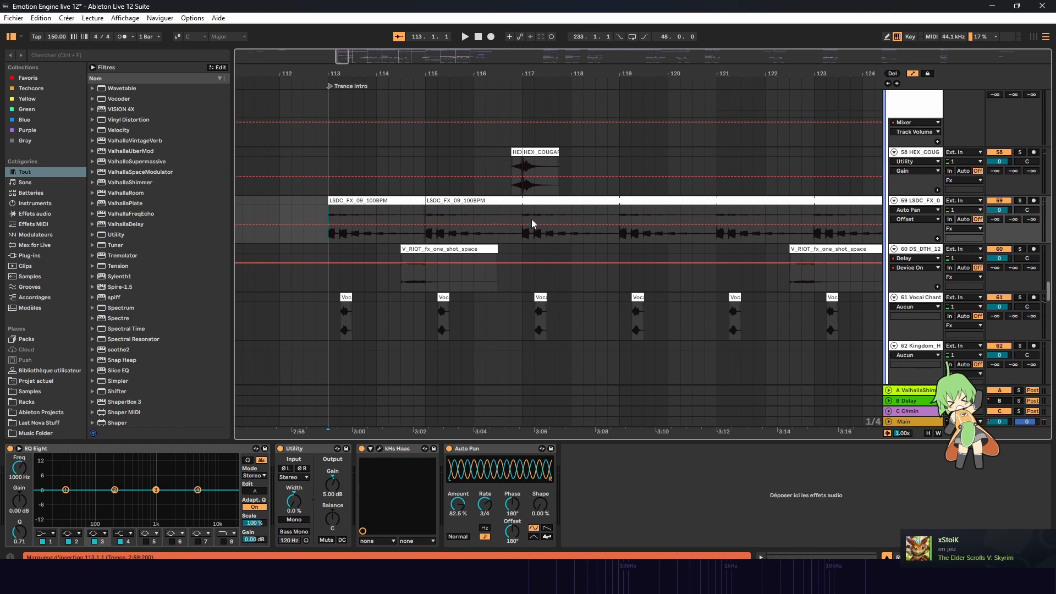
{"action": "left_click", "coordinate": [1020, 200]}
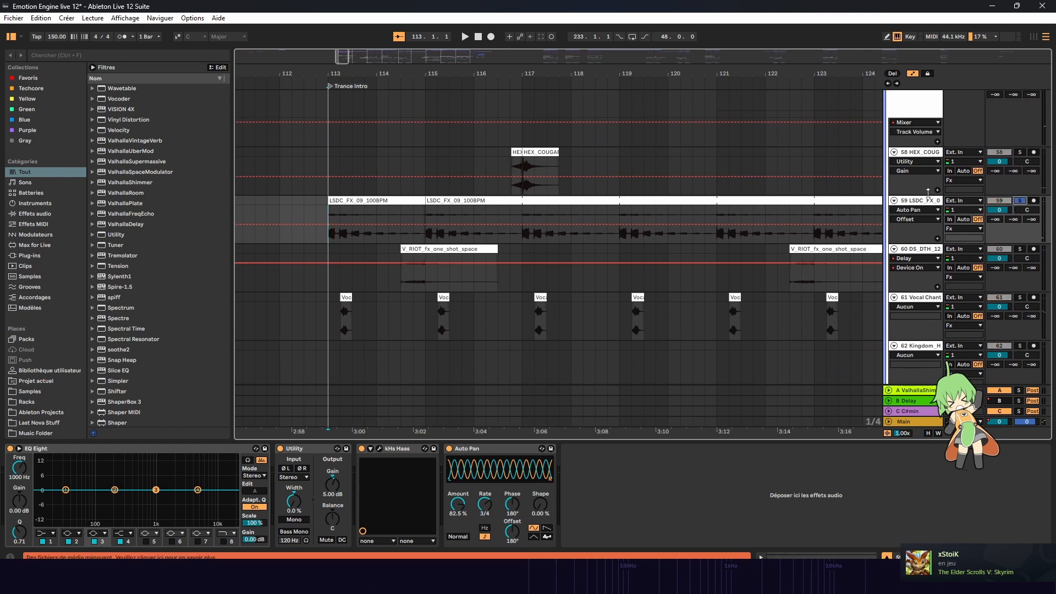
{"action": "key", "text": "space"}
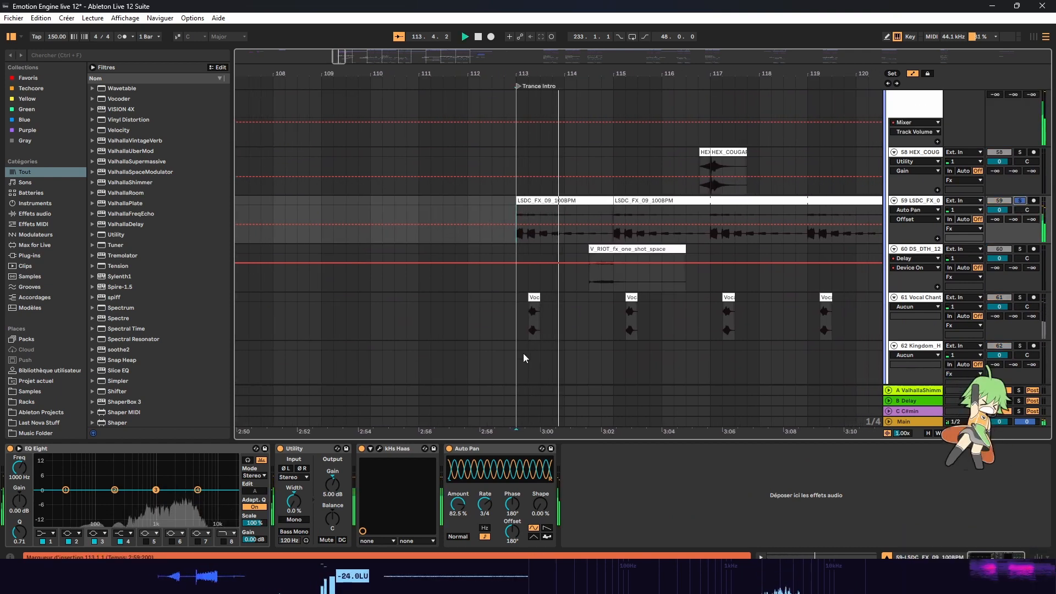
{"action": "key", "text": "space"}
Step: Bypass Auto Pan on the LSDC_FX_09_100BPM track and replay the loop from bar 113
{"action": "left_click", "coordinate": [449, 450]}
{"action": "left_click", "coordinate": [449, 449]}
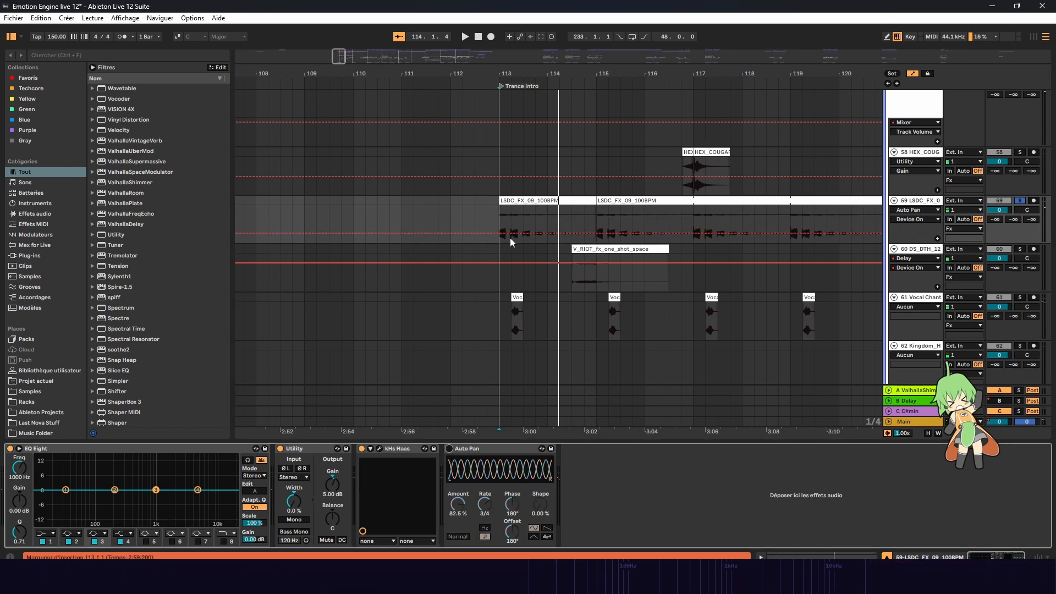
{"action": "key", "text": "space"}
{"action": "key", "text": "space"}
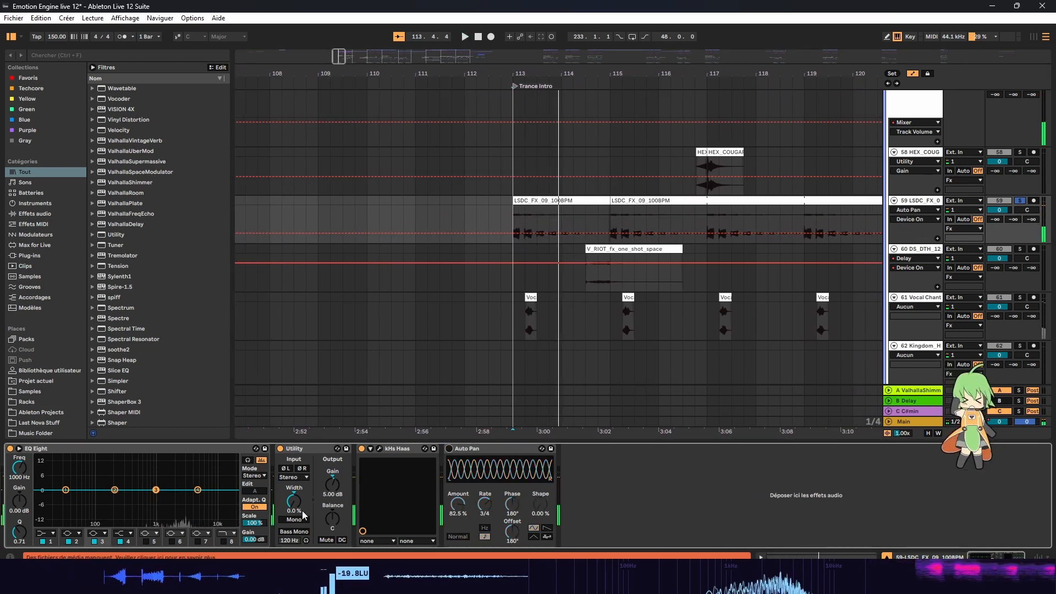
Step: Try resetting the Utility's stereo width on track 59, and replay the loop from bar 113
{"action": "double_click", "coordinate": [295, 503]}
{"action": "key", "text": "space"}
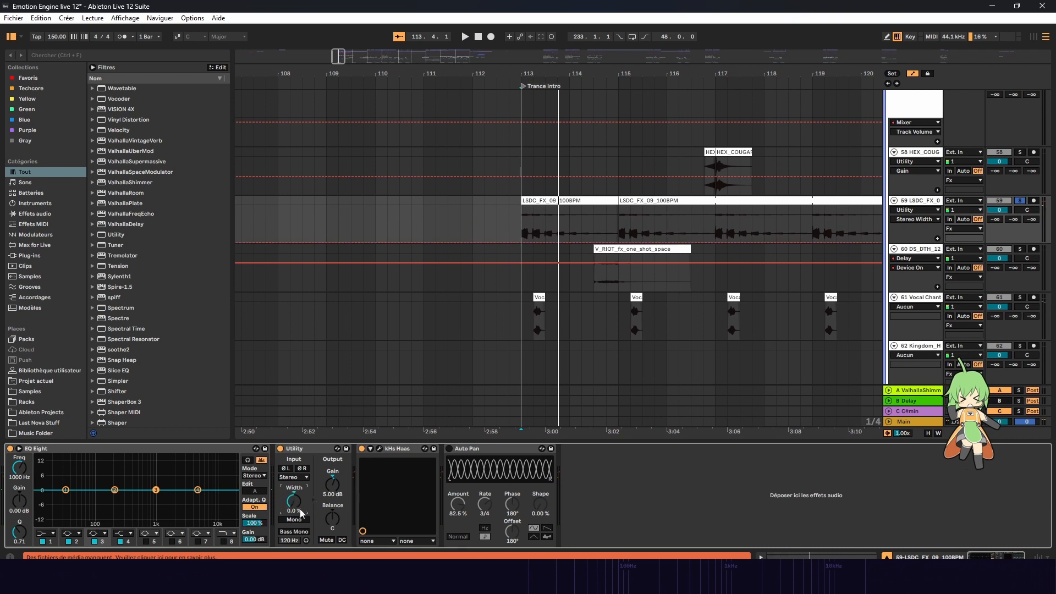
{"action": "key", "text": "space"}
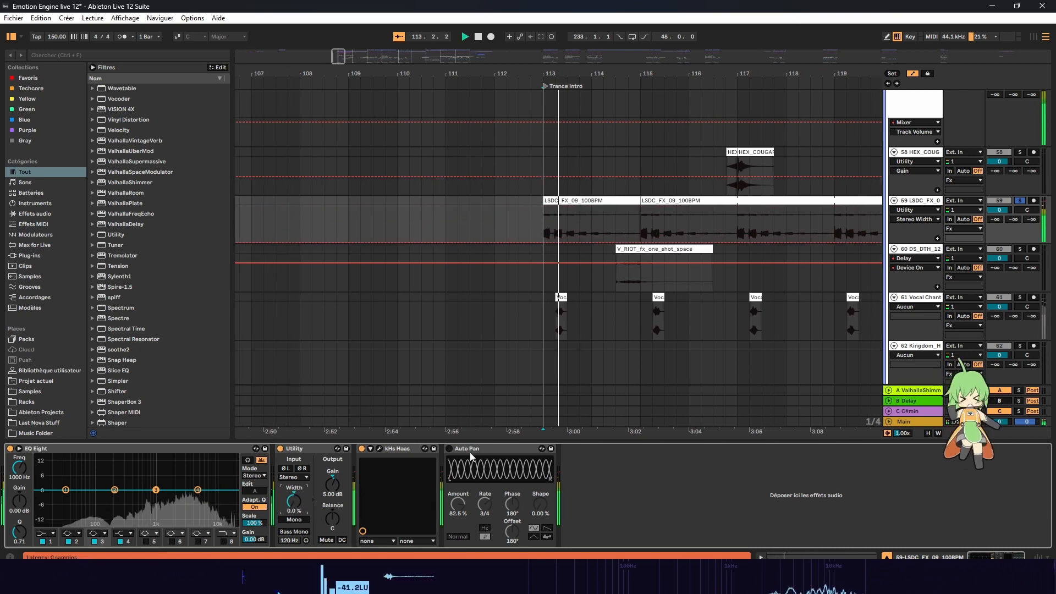
Step: Compare the track 59 loop from bar 113 with kHs Haas bypassed and with it re-enabled
{"action": "left_click", "coordinate": [361, 448]}
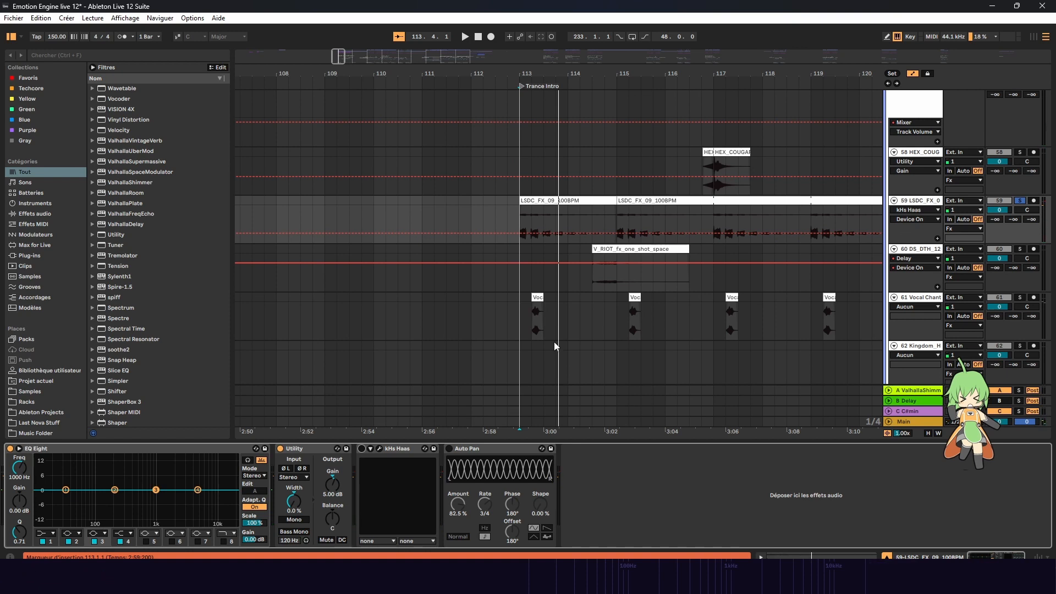
{"action": "key", "text": "space"}
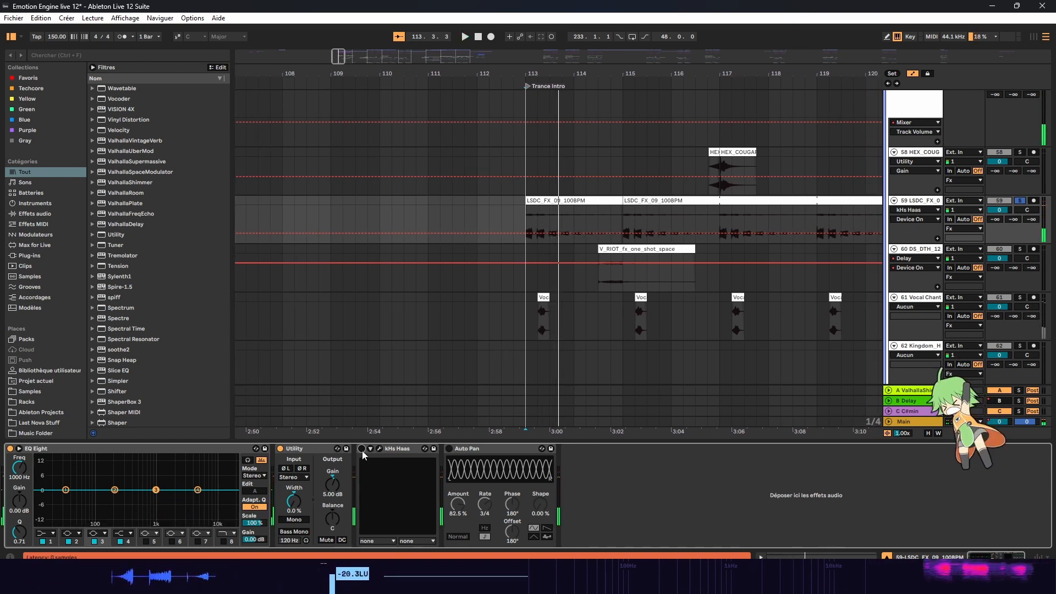
{"action": "left_click", "coordinate": [362, 448]}
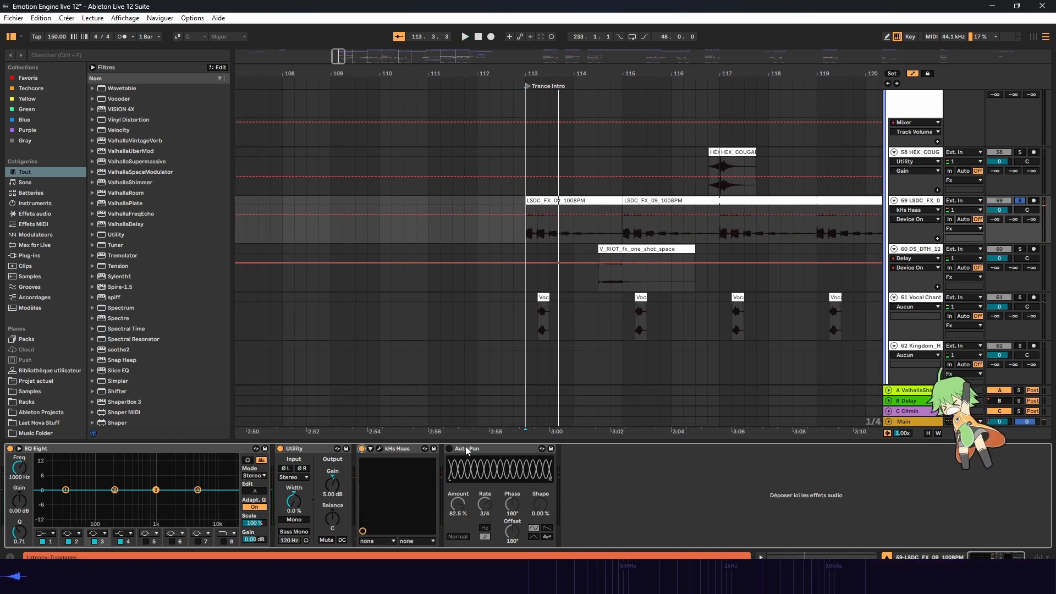
{"action": "left_click", "coordinate": [380, 448]}
{"action": "left_click", "coordinate": [362, 68]}
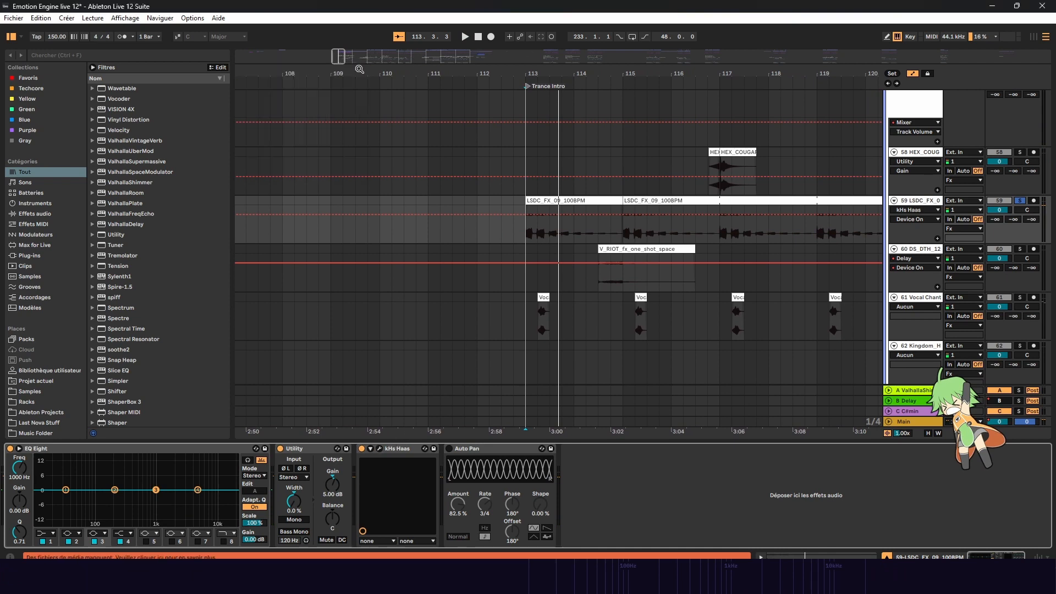
{"action": "key", "text": "space"}
{"action": "key", "text": "space"}
Step: Re-enable Auto Pan on track 59 and replay the loop from bar 113
{"action": "left_click", "coordinate": [449, 449]}
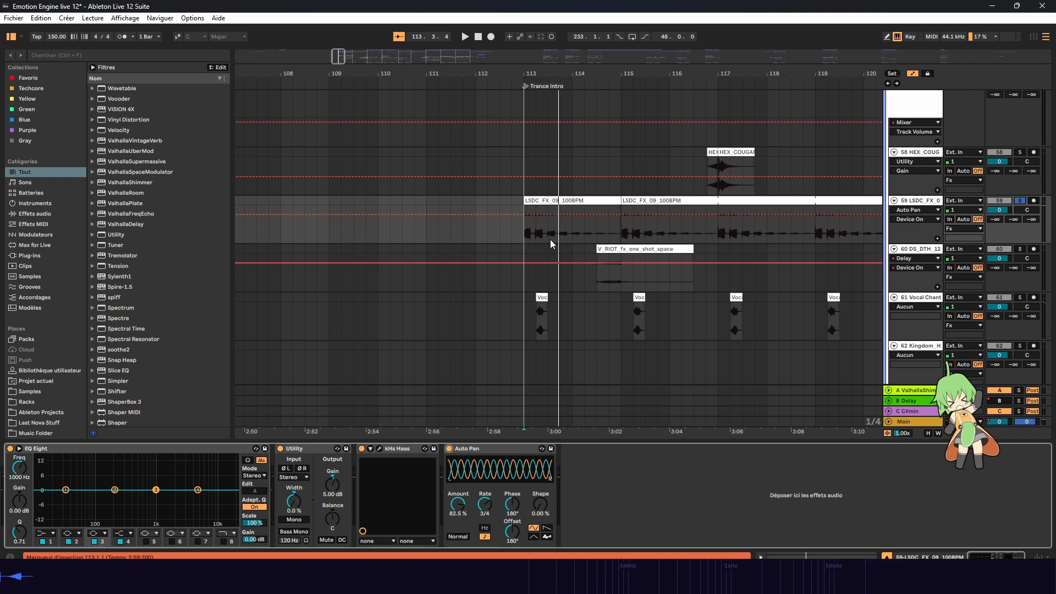
{"action": "key", "text": "space"}
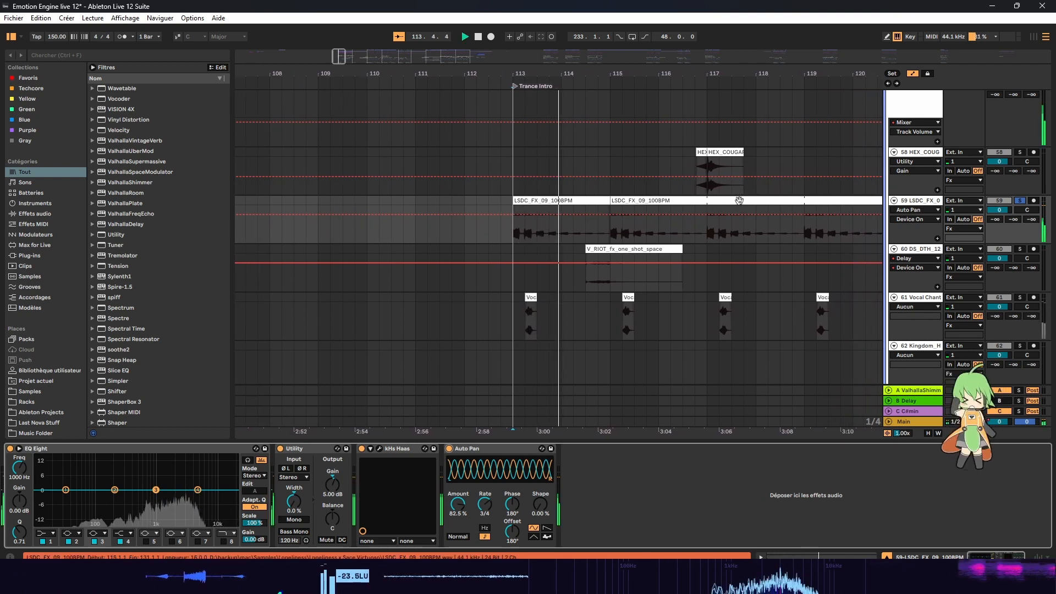
{"action": "key", "text": "space"}
Step: Audition the first Vocal Chant clip on track 61 and the soloed V_RIOT_fx_one_shot_space clip on track 60
{"action": "left_click", "coordinate": [521, 329]}
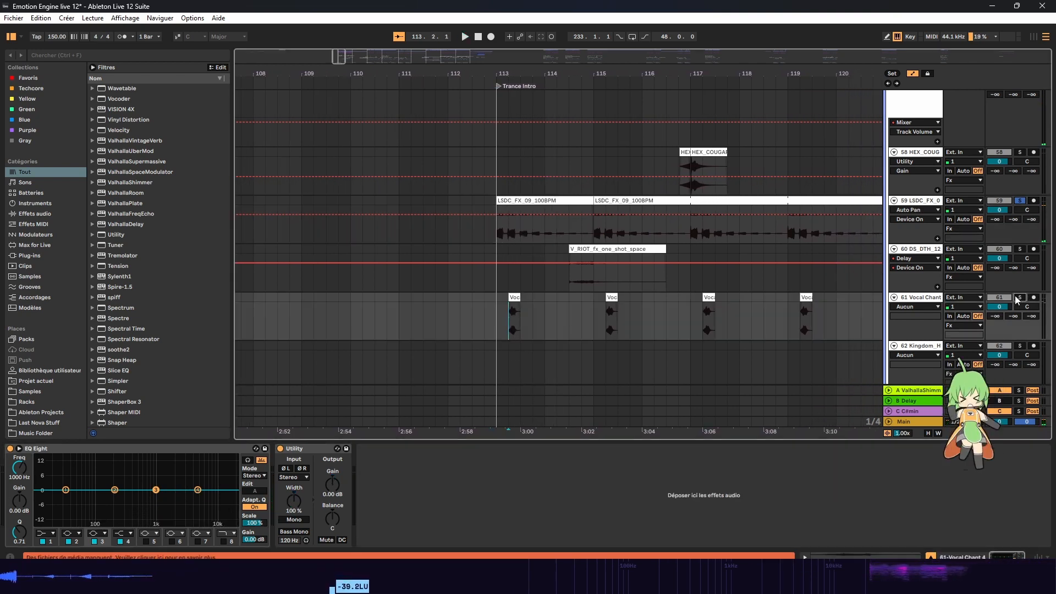
{"action": "scroll", "coordinate": [711, 286], "scroll_direction": "left", "scroll_amount": 2}
{"action": "left_click", "coordinate": [591, 279]}
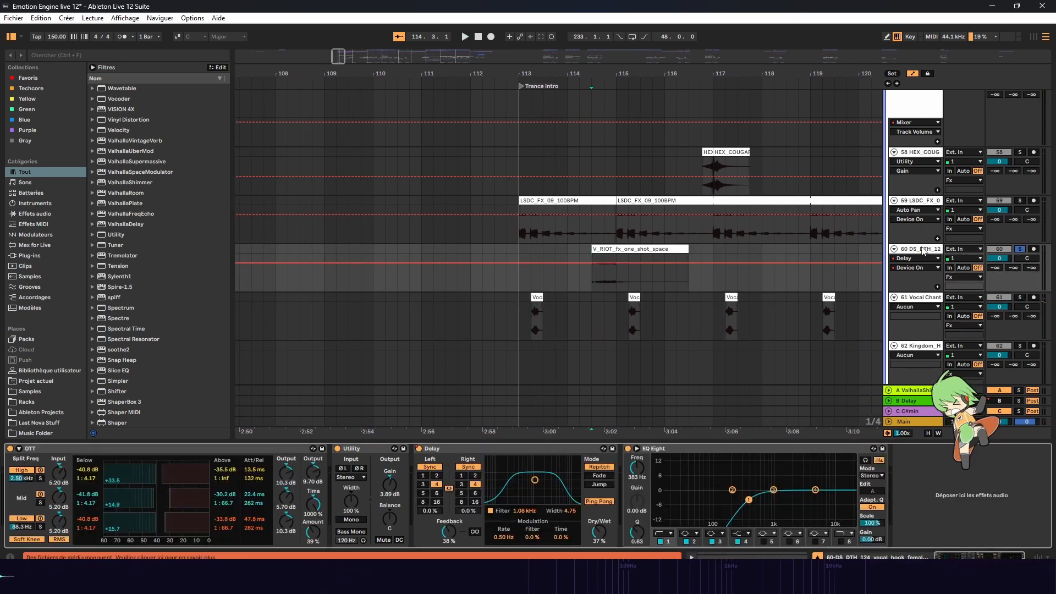
{"action": "left_click", "coordinate": [658, 252]}
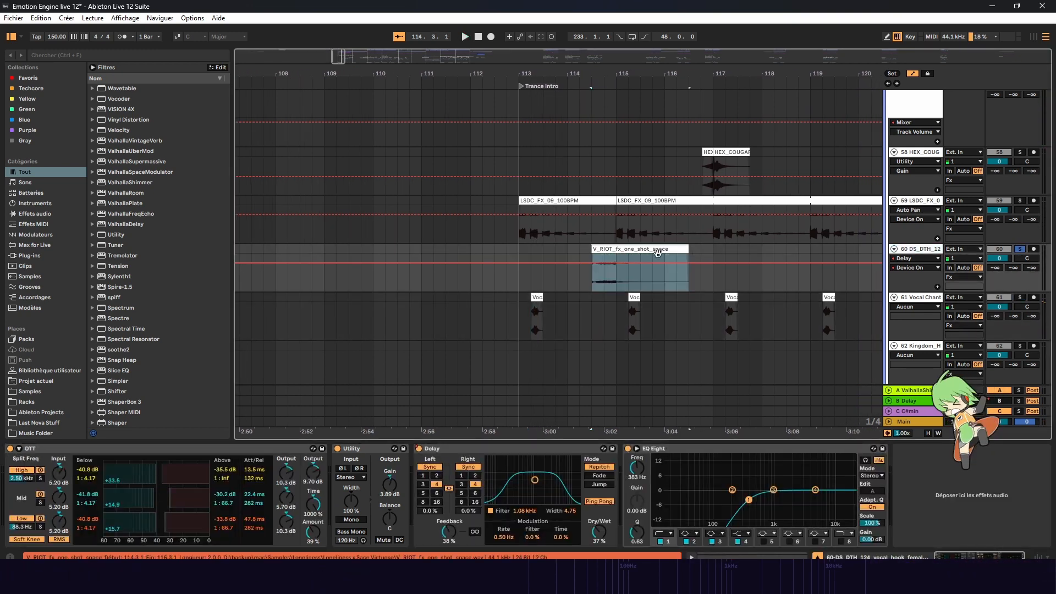
{"action": "left_click_drag", "start_coordinate": [335, 60], "coordinate": [337, 74]}
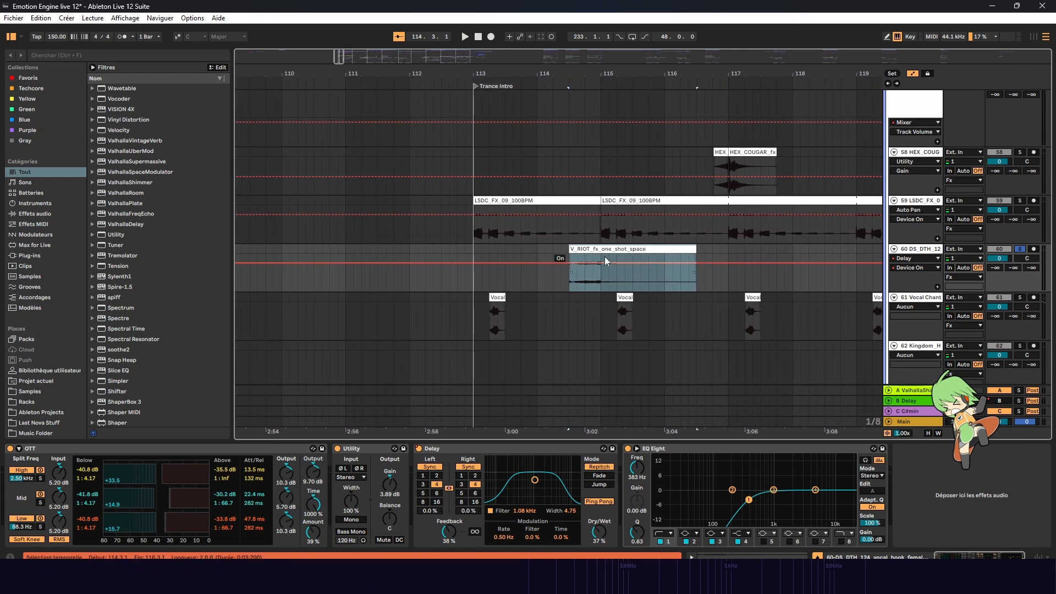
{"action": "left_click", "coordinate": [572, 279]}
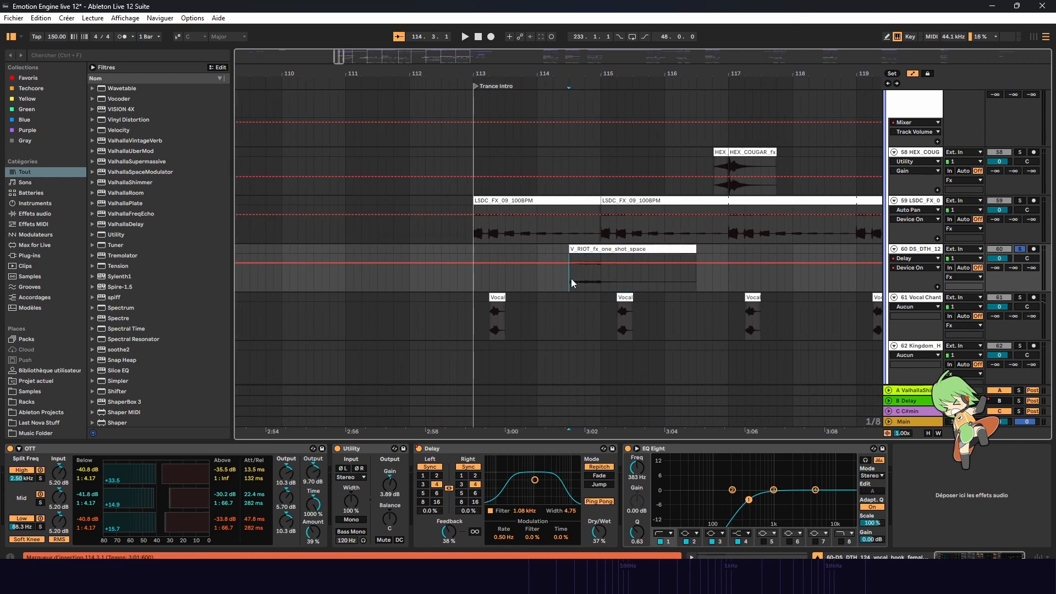
{"action": "left_click", "coordinate": [589, 252]}
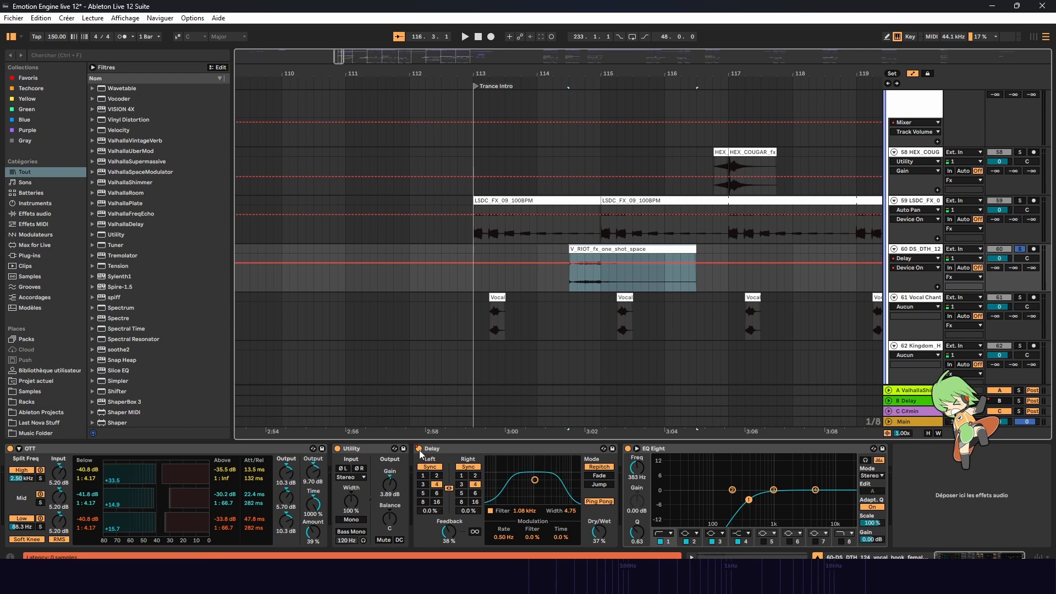
{"action": "key", "text": "space"}
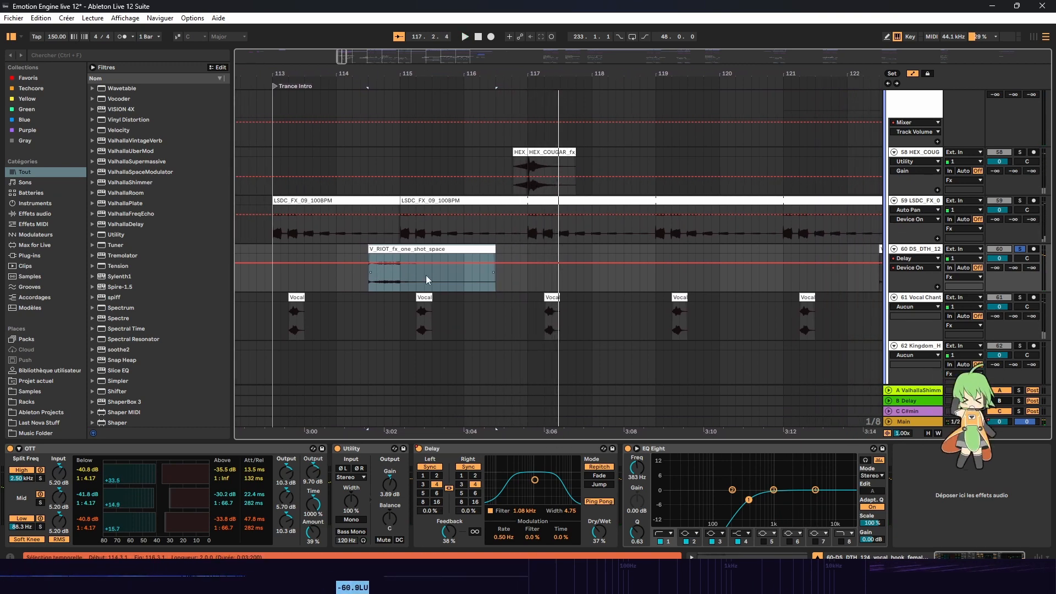
Step: Solo the HEX_COUGAR track 58 and play its one-shot from just before bar 117
{"action": "left_click", "coordinate": [496, 164]}
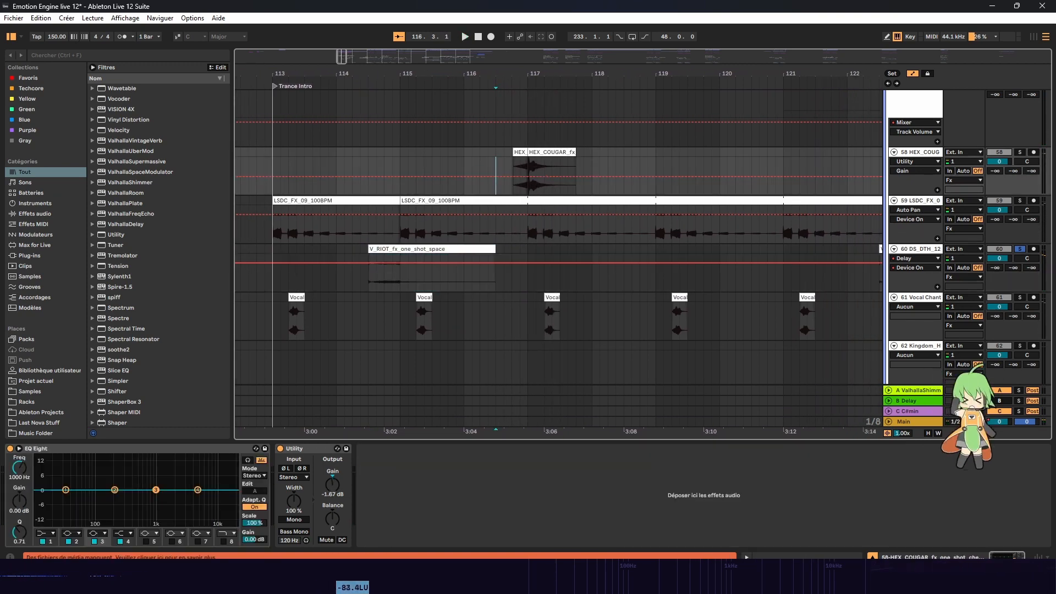
{"action": "left_click", "coordinate": [1023, 154]}
{"action": "scroll", "coordinate": [576, 193], "scroll_direction": "up", "scroll_amount": 4}
{"action": "key", "text": "space"}
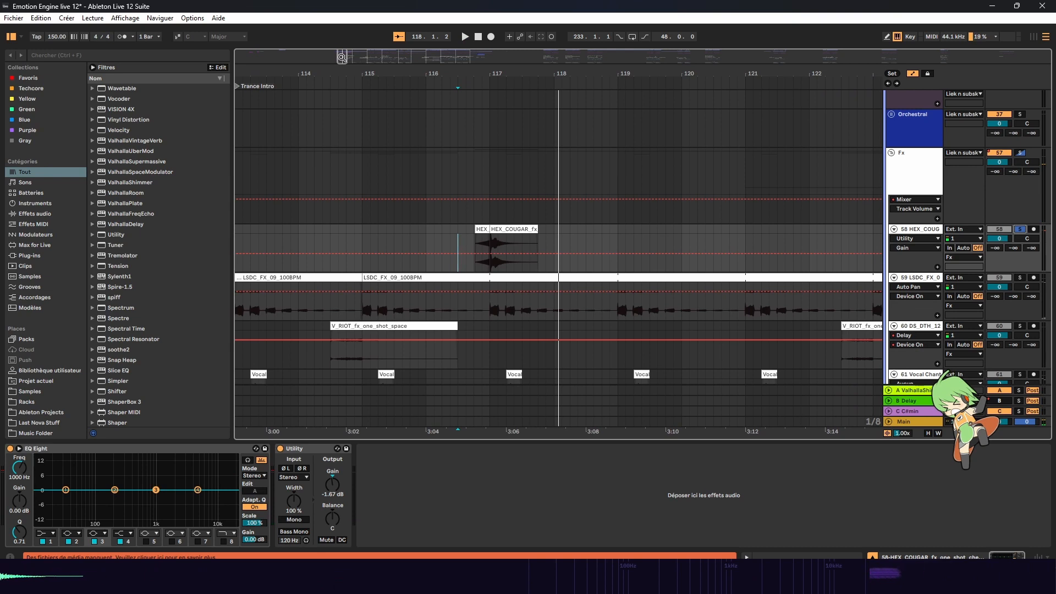
Step: Solo the Kingdom_Hearts track 62 and play its clip from bar 127
{"action": "left_click_drag", "start_coordinate": [496, 73], "coordinate": [496, 34]}
{"action": "scroll", "coordinate": [591, 262], "scroll_direction": "down", "scroll_amount": 2}
{"action": "scroll", "coordinate": [591, 263], "scroll_direction": "down", "scroll_amount": 4}
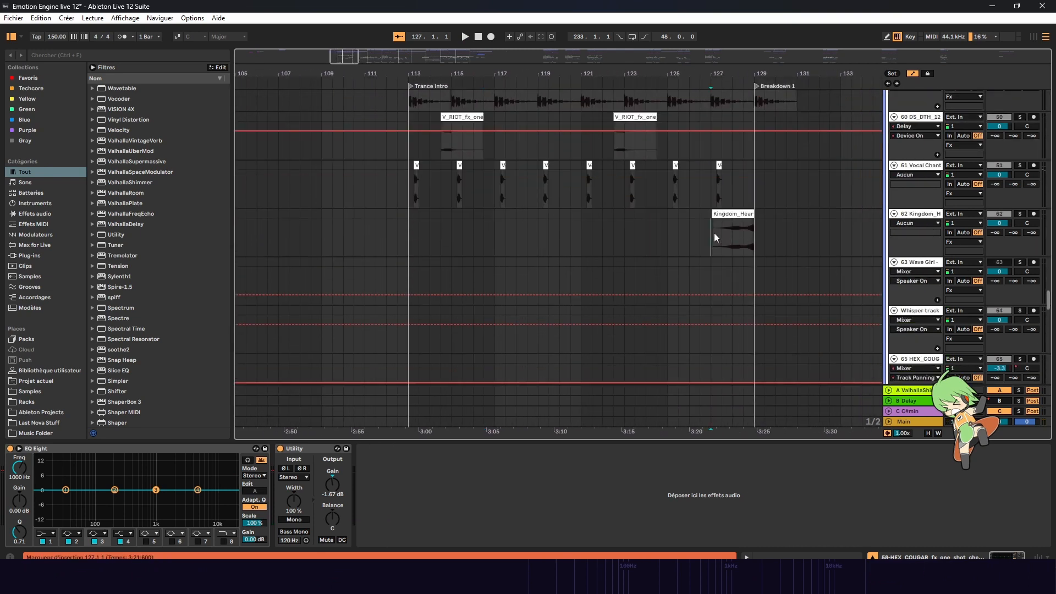
{"action": "left_click", "coordinate": [714, 233]}
{"action": "key", "text": "space"}
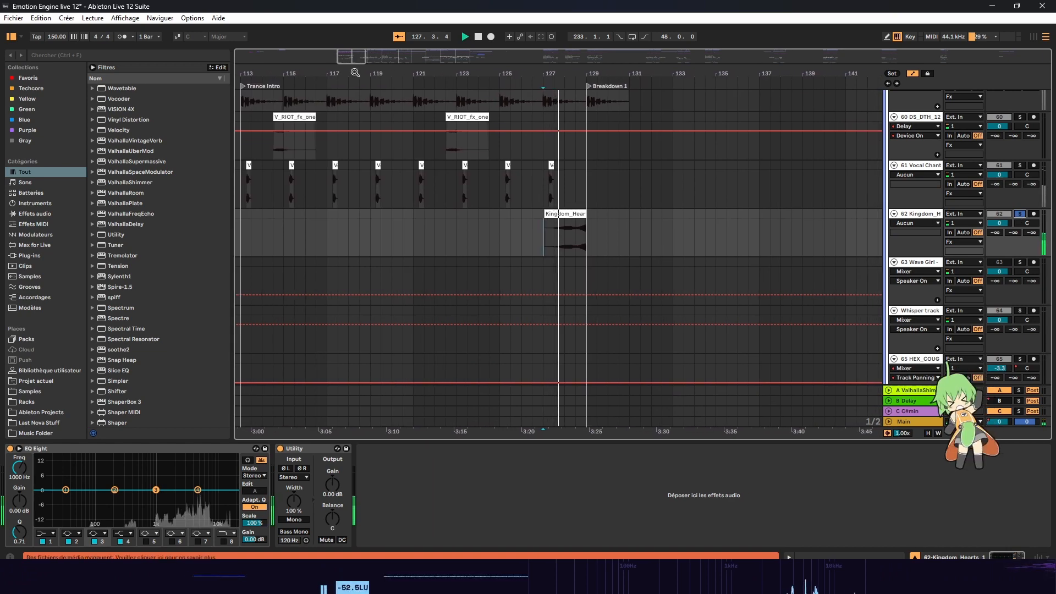
Step: Locate the 93_Raquetball clips on Fx track 84, set the start position to 120.3, and toggle the track's solo
{"action": "scroll", "coordinate": [583, 247], "scroll_direction": "down", "scroll_amount": 3}
{"action": "right_click", "coordinate": [581, 251]}
{"action": "left_click", "coordinate": [541, 278]}
{"action": "scroll", "coordinate": [533, 285], "scroll_direction": "down", "scroll_amount": 3}
{"action": "scroll", "coordinate": [534, 289], "scroll_direction": "down", "scroll_amount": 13}
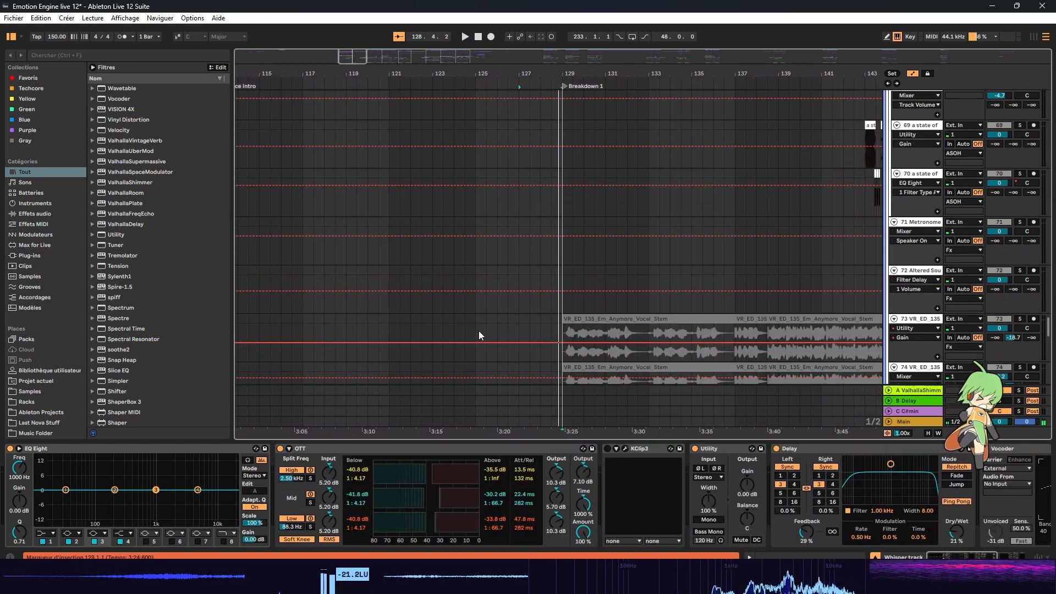
{"action": "scroll", "coordinate": [416, 290], "scroll_direction": "down", "scroll_amount": 5}
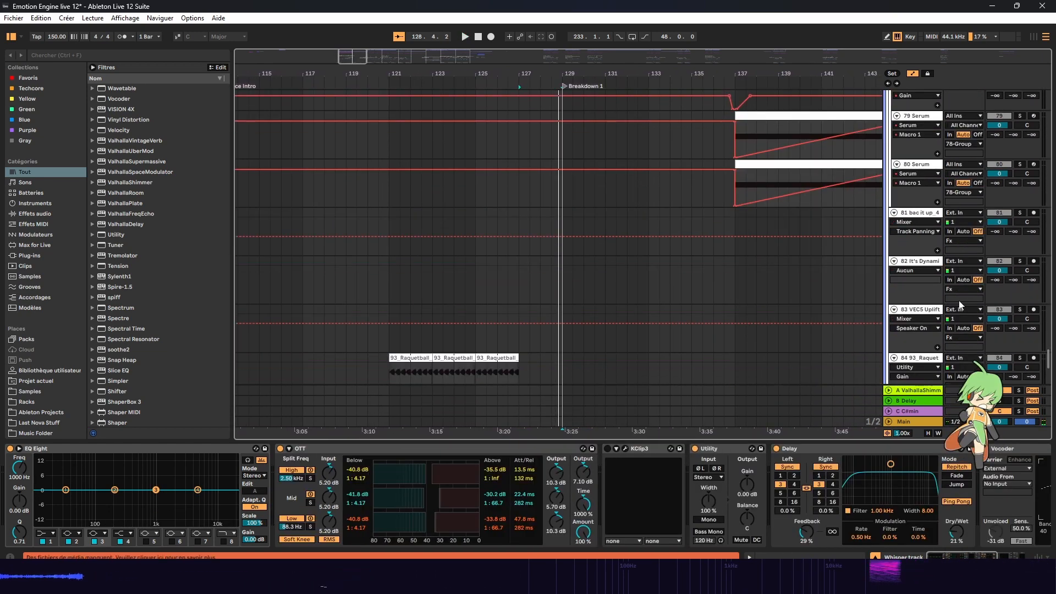
{"action": "left_click", "coordinate": [391, 292]}
{"action": "left_click", "coordinate": [376, 302]}
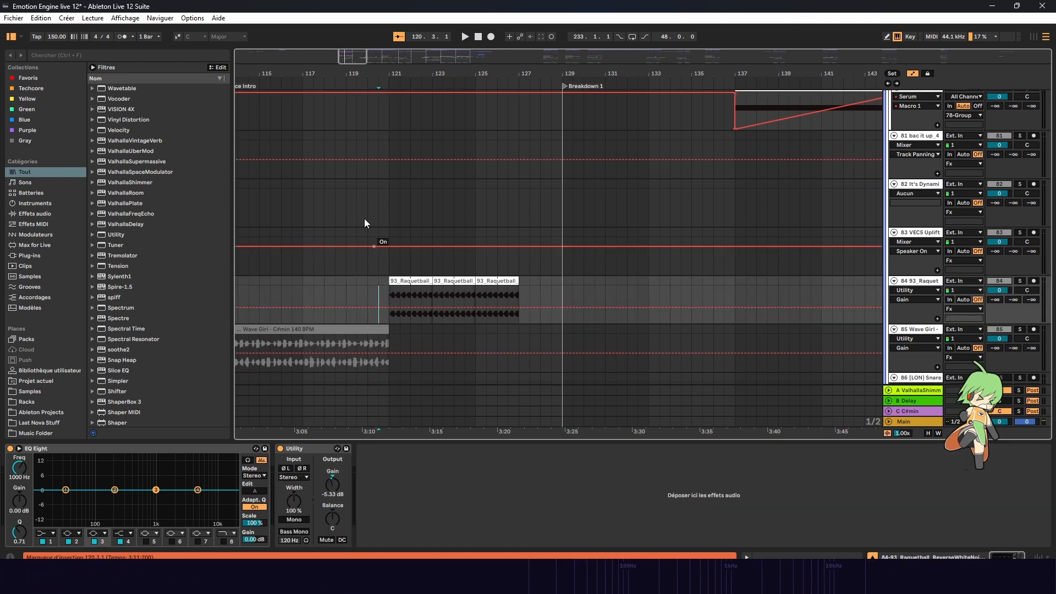
{"action": "left_click_drag", "start_coordinate": [360, 70], "coordinate": [418, 68]}
{"action": "left_click", "coordinate": [1020, 281]}
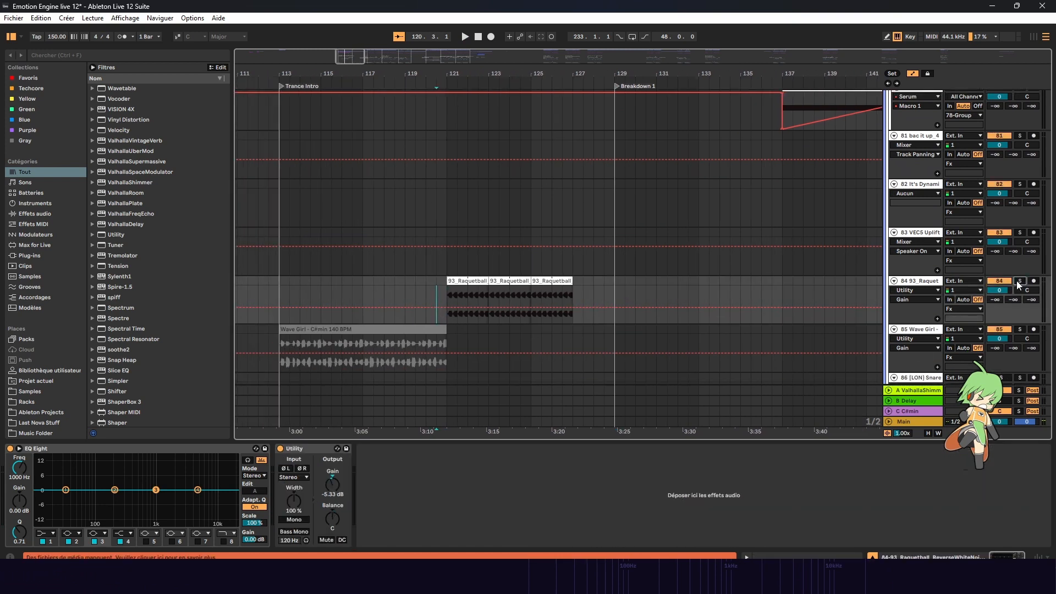
Step: Solo the VTS3 hi-hat track 129 in the Drums group and play it from 120.3
{"action": "scroll", "coordinate": [370, 359], "scroll_direction": "down", "scroll_amount": 4}
{"action": "left_click", "coordinate": [889, 289]}
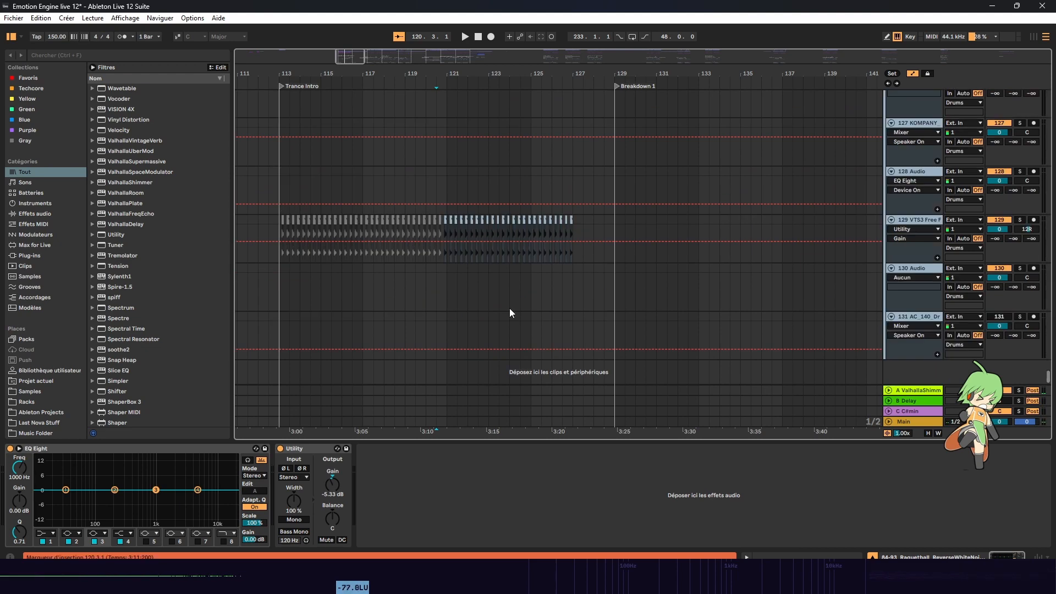
{"action": "left_click", "coordinate": [442, 262]}
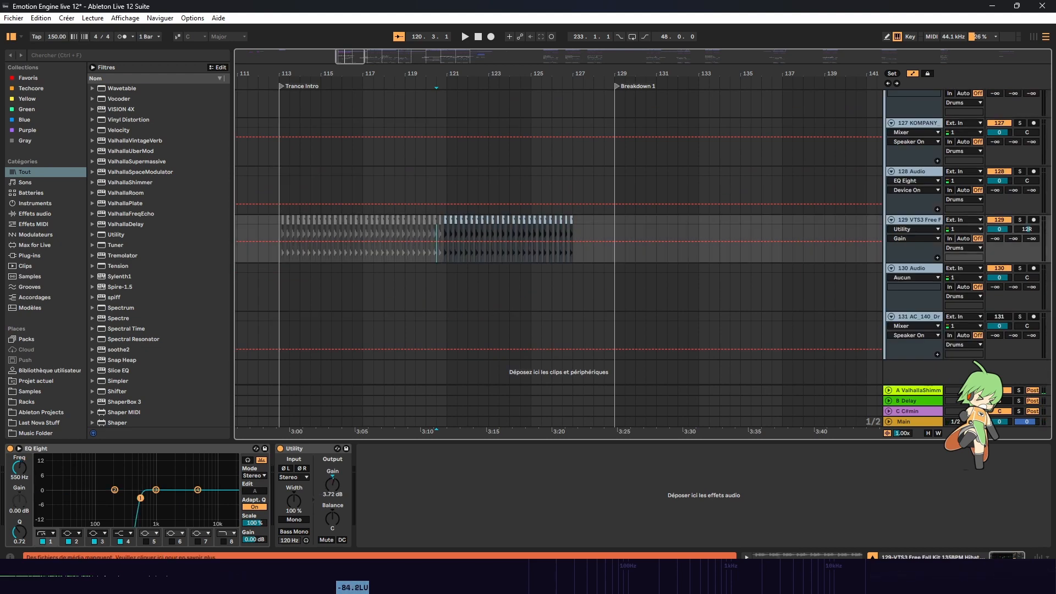
{"action": "left_click", "coordinate": [1021, 220]}
{"action": "key", "text": "space"}
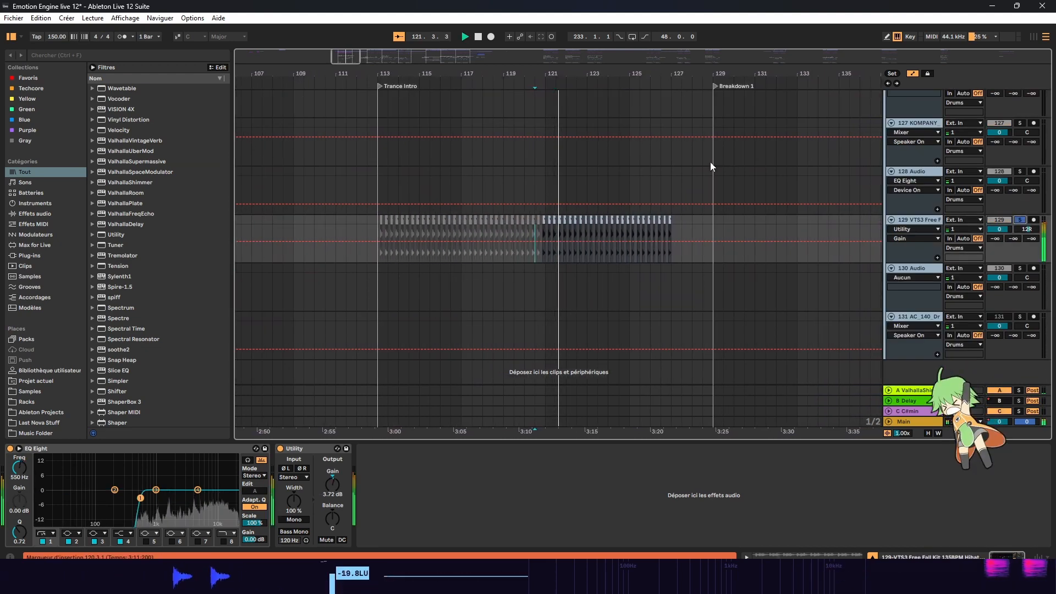
Step: Return to the 93_Raquetball track 84, play it soloed from bar 121, and clear its solo
{"action": "scroll", "coordinate": [715, 209], "scroll_direction": "up", "scroll_amount": 8}
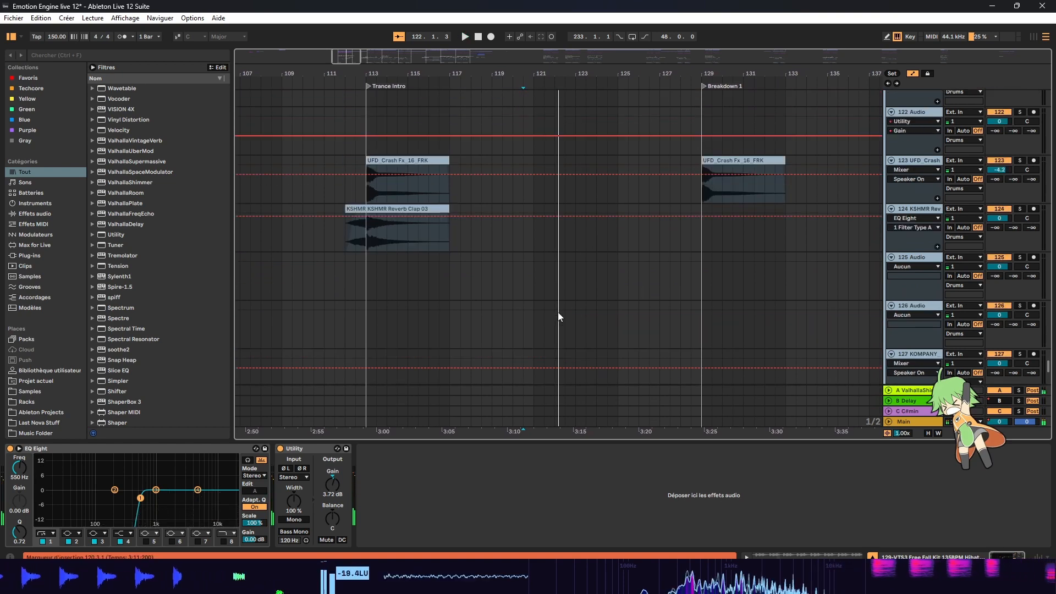
{"action": "scroll", "coordinate": [558, 312], "scroll_direction": "up", "scroll_amount": 10}
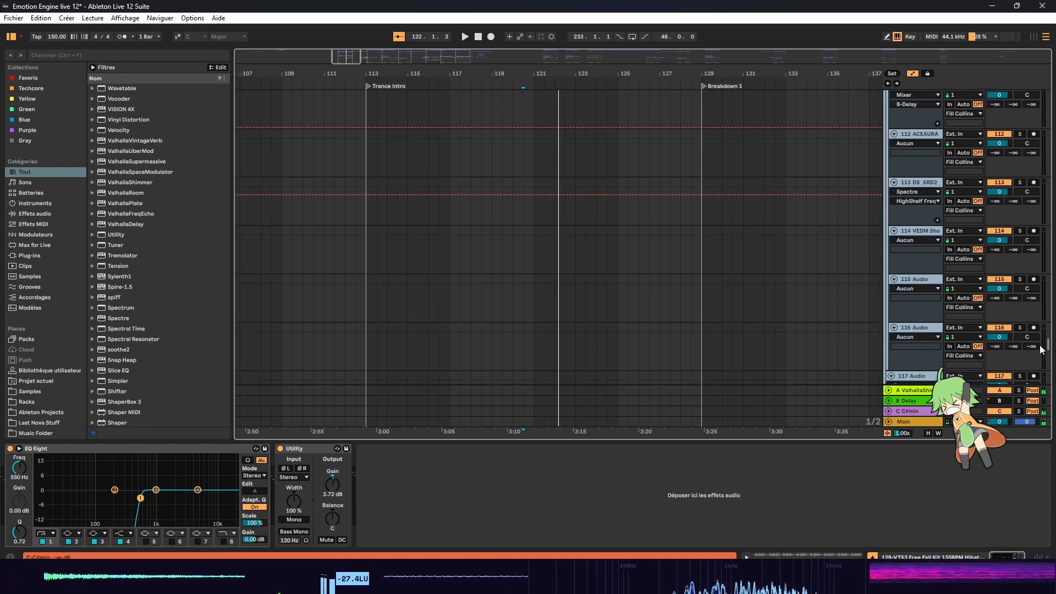
{"action": "left_click_drag", "start_coordinate": [1041, 348], "coordinate": [1043, 292]}
{"action": "left_click", "coordinate": [1020, 256]}
{"action": "left_click", "coordinate": [536, 270]}
{"action": "key", "text": "space"}
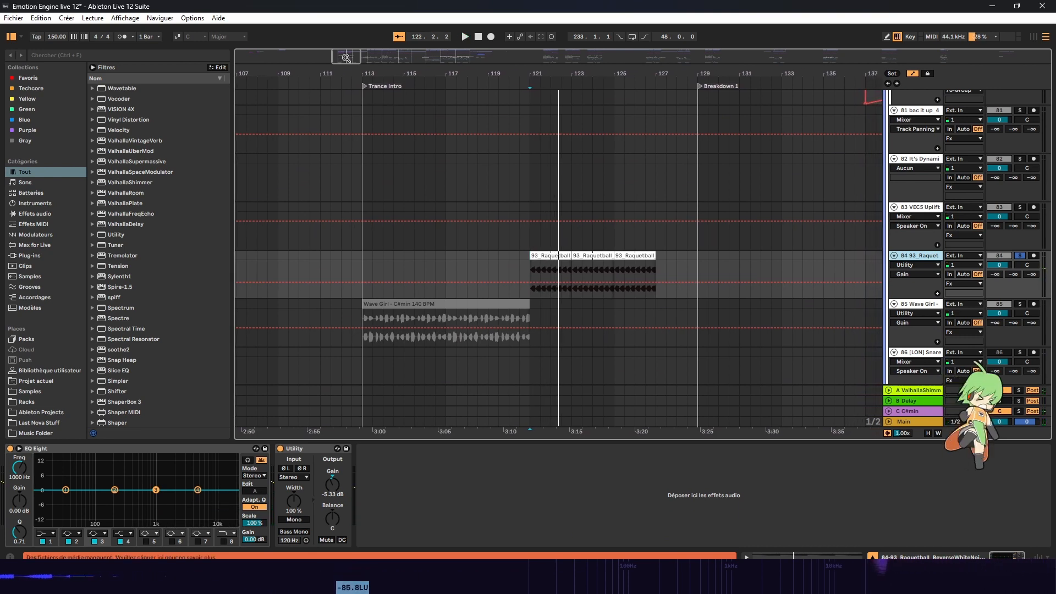
{"action": "mouse_move", "coordinate": [346, 58]}
{"action": "left_mouse_down"}
{"action": "mouse_move", "coordinate": [354, 39]}
{"action": "mouse_move", "coordinate": [394, 27]}
{"action": "mouse_move", "coordinate": [347, 67]}
{"action": "left_mouse_up"}
{"action": "left_click", "coordinate": [1021, 255]}
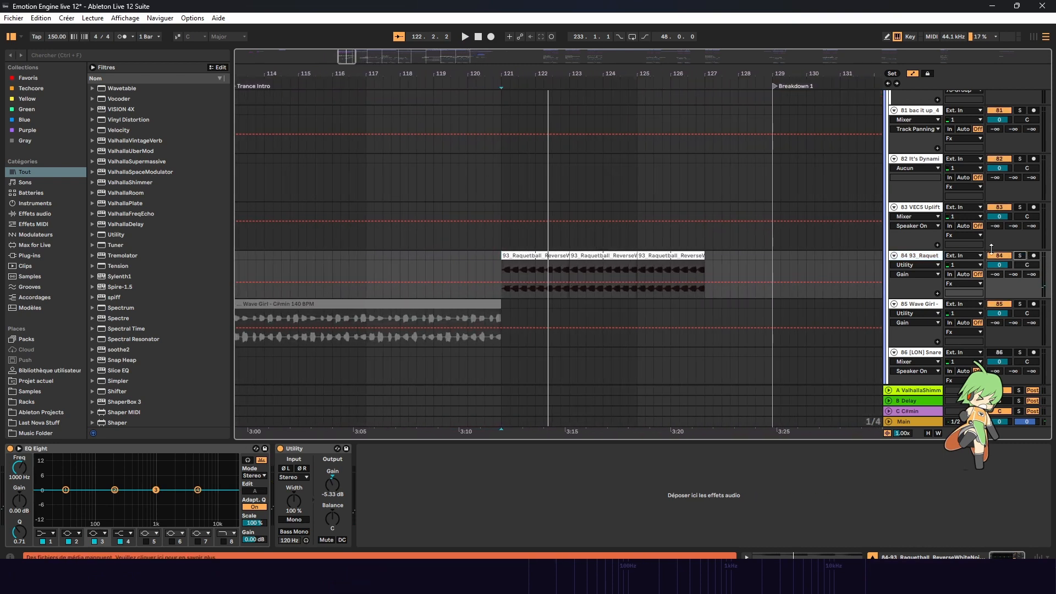
Step: Collapse the Drums group, solo it, and play it from bar 113
{"action": "scroll", "coordinate": [996, 286], "scroll_direction": "down", "scroll_amount": 3}
{"action": "scroll", "coordinate": [1023, 330], "scroll_direction": "down", "scroll_amount": 8}
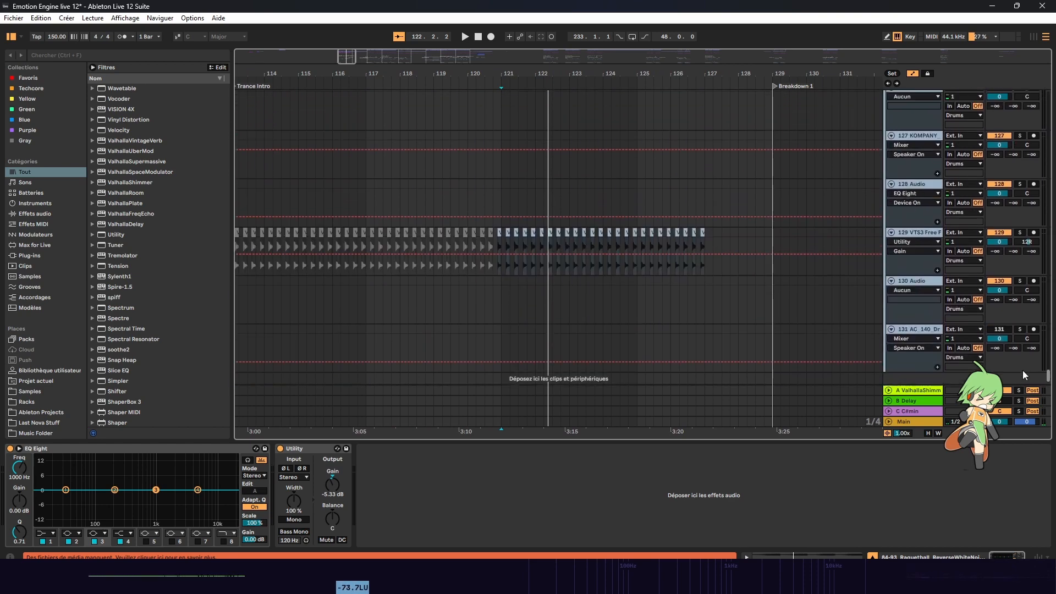
{"action": "scroll", "coordinate": [1025, 284], "scroll_direction": "up", "scroll_amount": 3}
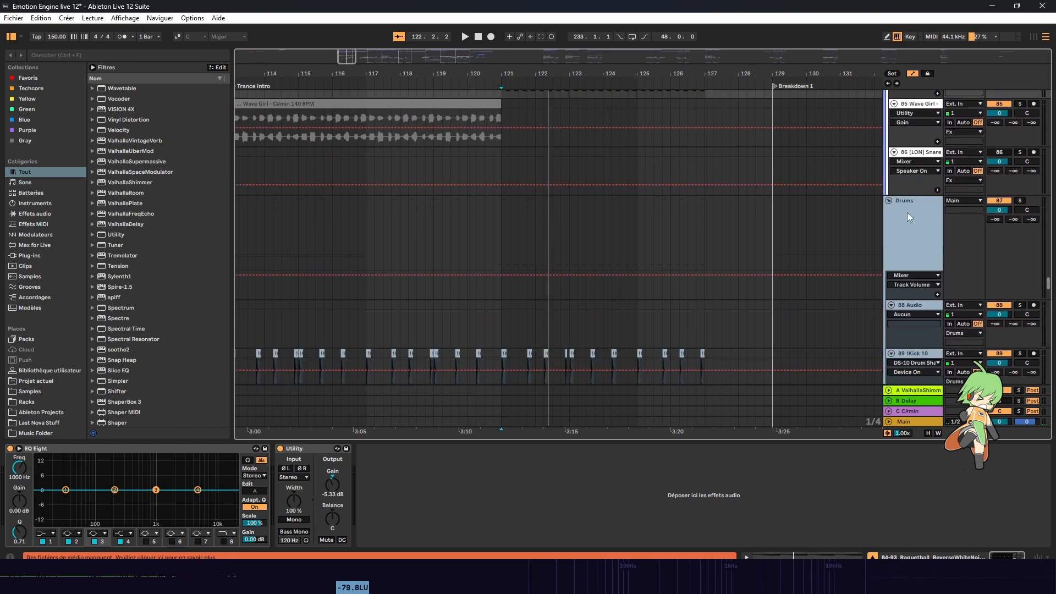
{"action": "left_click", "coordinate": [889, 200]}
{"action": "left_click_drag", "start_coordinate": [353, 57], "coordinate": [350, 57]}
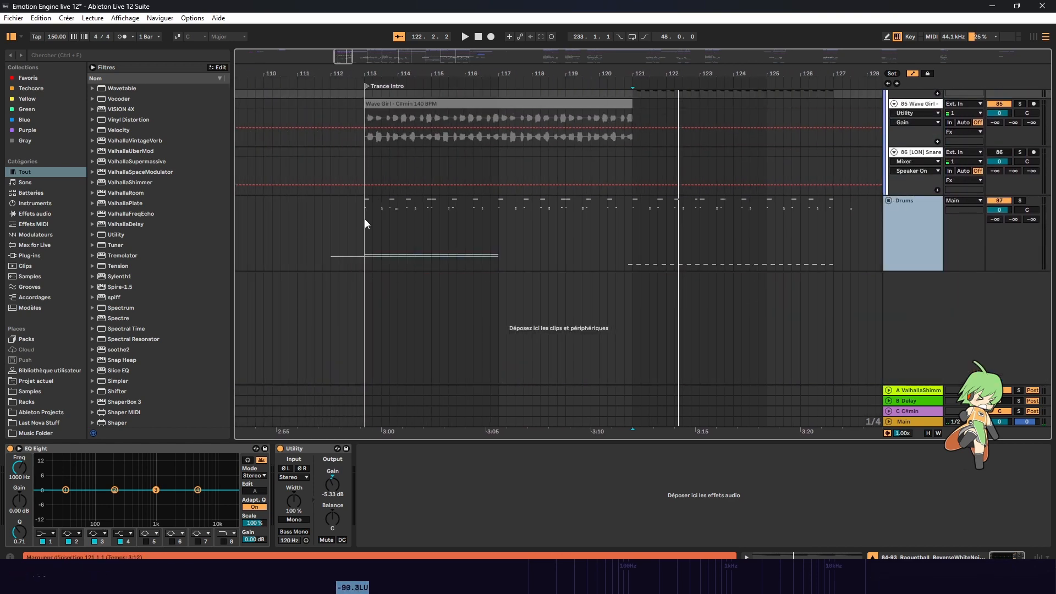
{"action": "left_click", "coordinate": [365, 222]}
{"action": "left_click", "coordinate": [1021, 201]}
{"action": "key", "text": "space"}
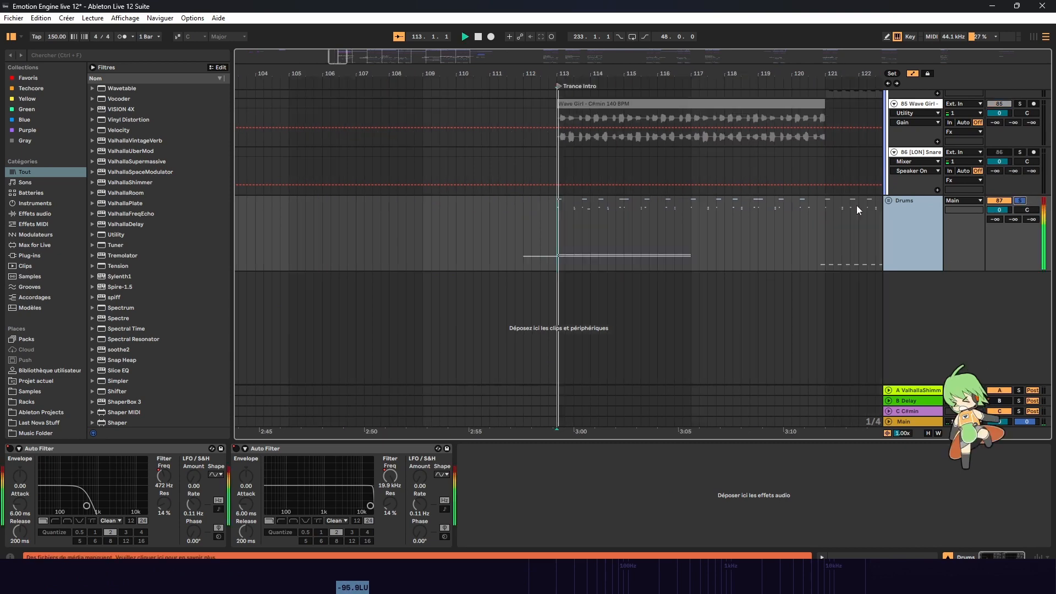
Step: Expand the Drums group and look through its kick, Ghost and snare tracks while it plays
{"action": "left_click", "coordinate": [888, 200]}
{"action": "scroll", "coordinate": [762, 137], "scroll_direction": "down", "scroll_amount": 3}
{"action": "scroll", "coordinate": [769, 131], "scroll_direction": "down", "scroll_amount": 5}
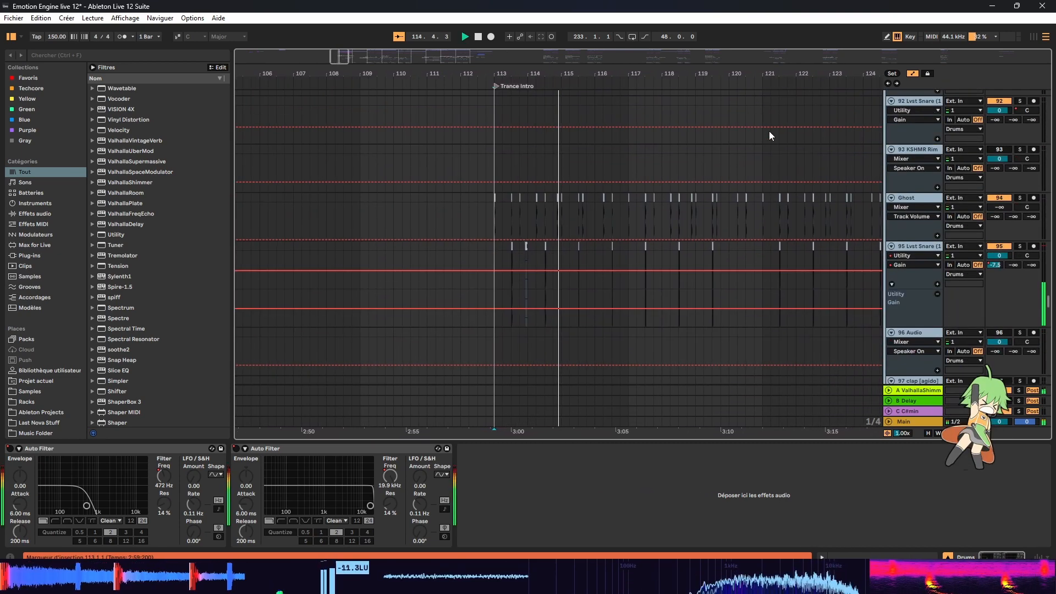
{"action": "scroll", "coordinate": [769, 131], "scroll_direction": "up", "scroll_amount": 10}
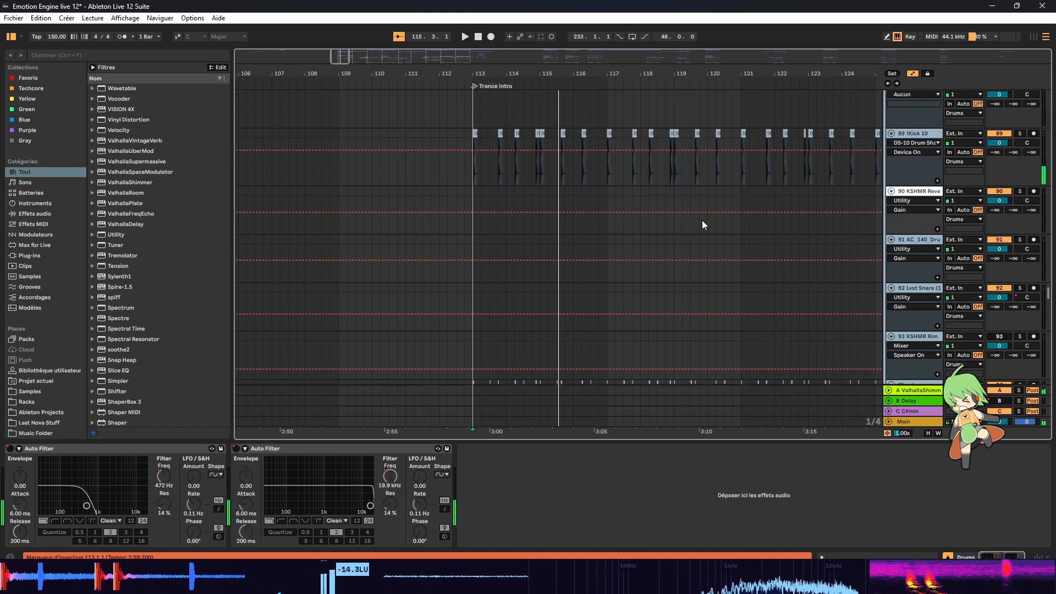
Step: Select the !Kick 10 track at bar 113, inspect its DS-10 Drum Shaper device, and hide the device view
{"action": "left_click", "coordinate": [473, 323]}
{"action": "scroll", "coordinate": [549, 309], "scroll_direction": "down", "scroll_amount": 2}
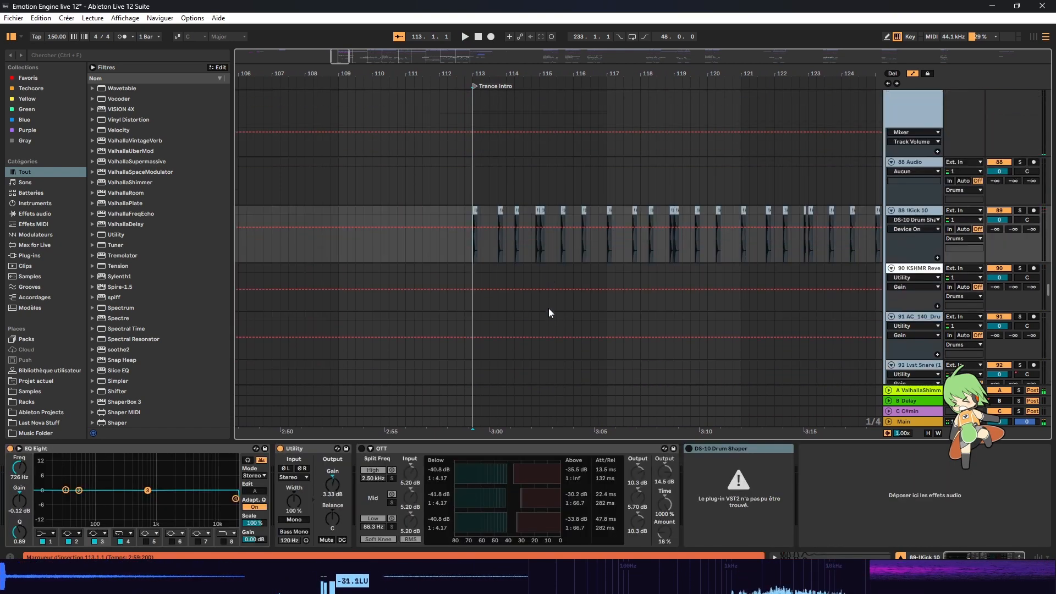
{"action": "left_click", "coordinate": [739, 448]}
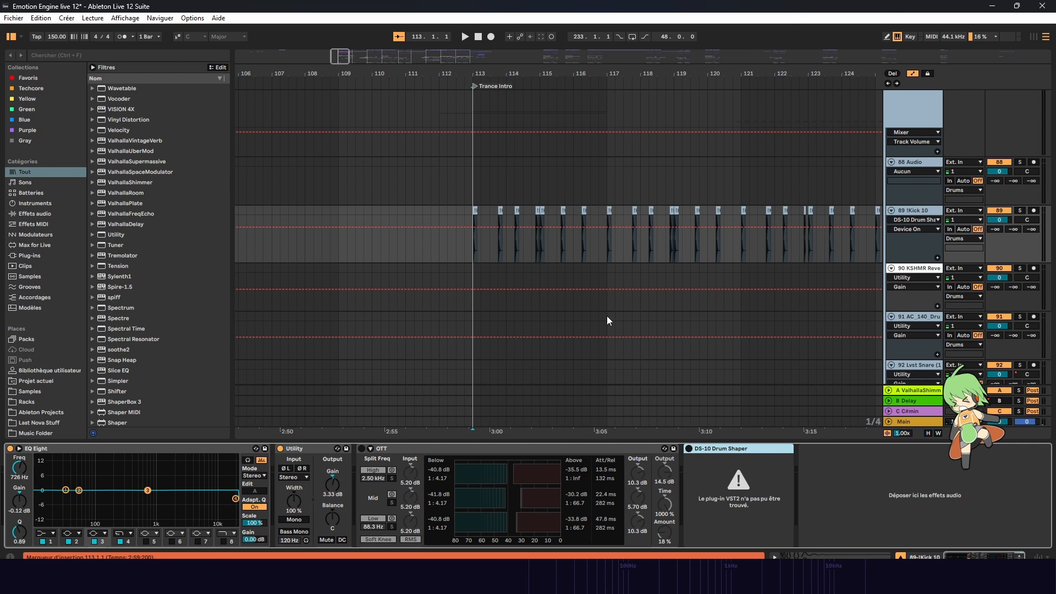
{"action": "left_click", "coordinate": [706, 404]}
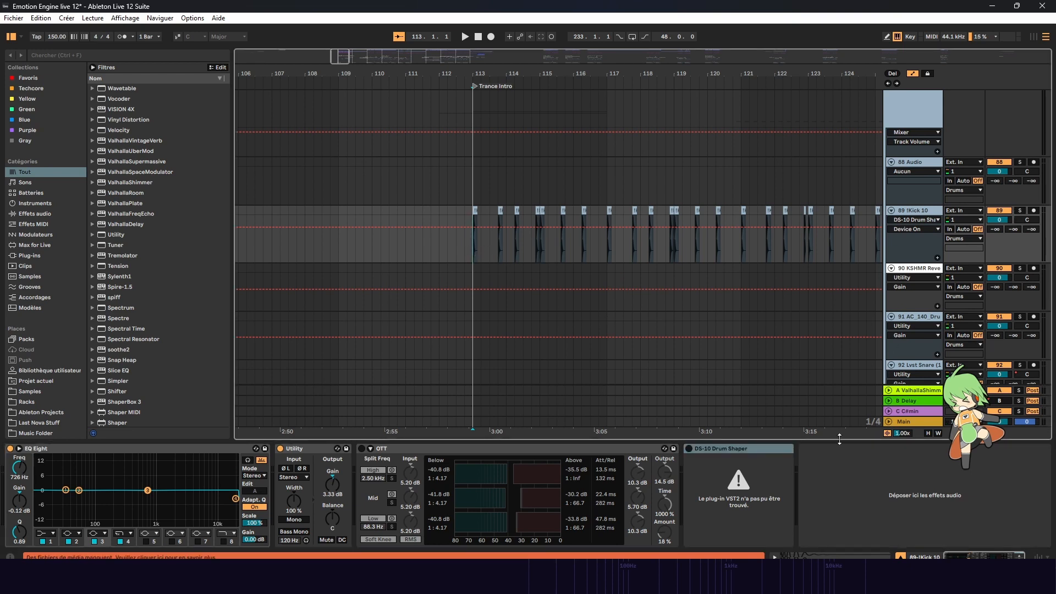
{"action": "left_click", "coordinate": [902, 556]}
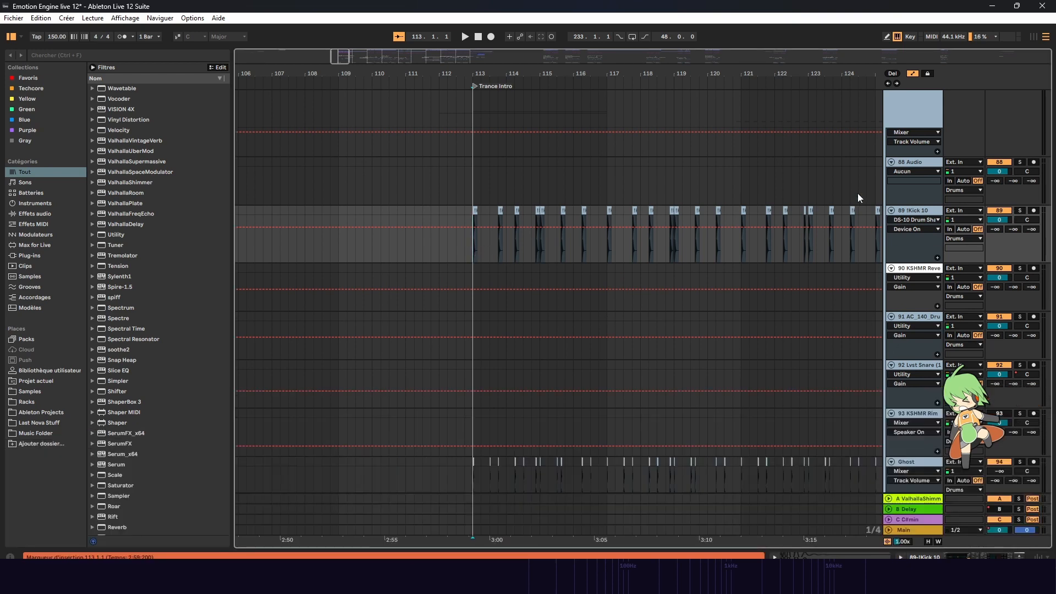
Step: Replay the drums from bar 113 and solo the Lvst Snare track 95
{"action": "scroll", "coordinate": [860, 198], "scroll_direction": "up", "scroll_amount": 2}
{"action": "scroll", "coordinate": [615, 297], "scroll_direction": "down", "scroll_amount": 5}
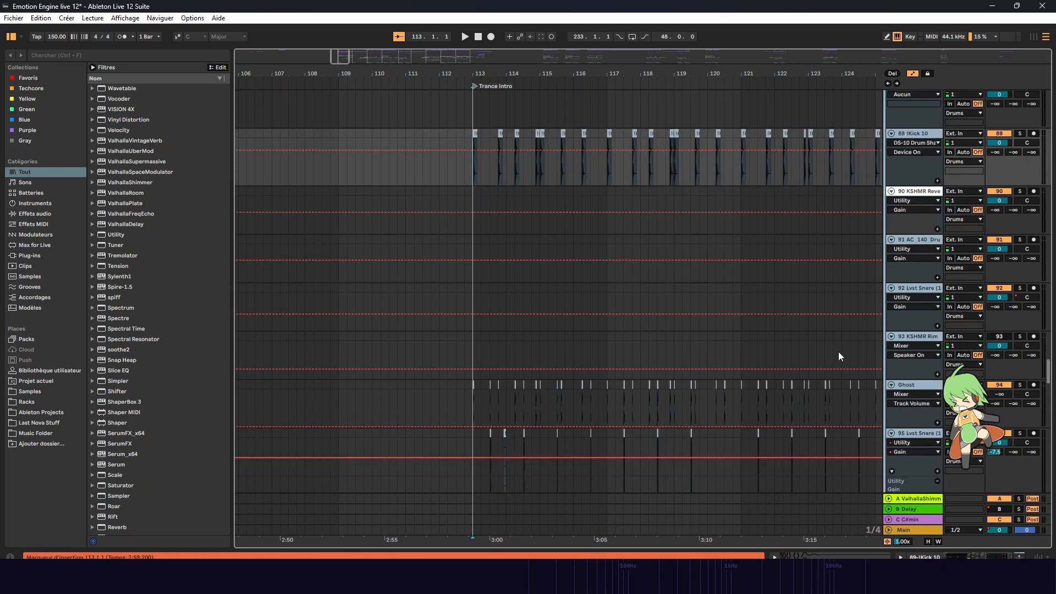
{"action": "key", "text": "space"}
{"action": "scroll", "coordinate": [693, 196], "scroll_direction": "down", "scroll_amount": 2}
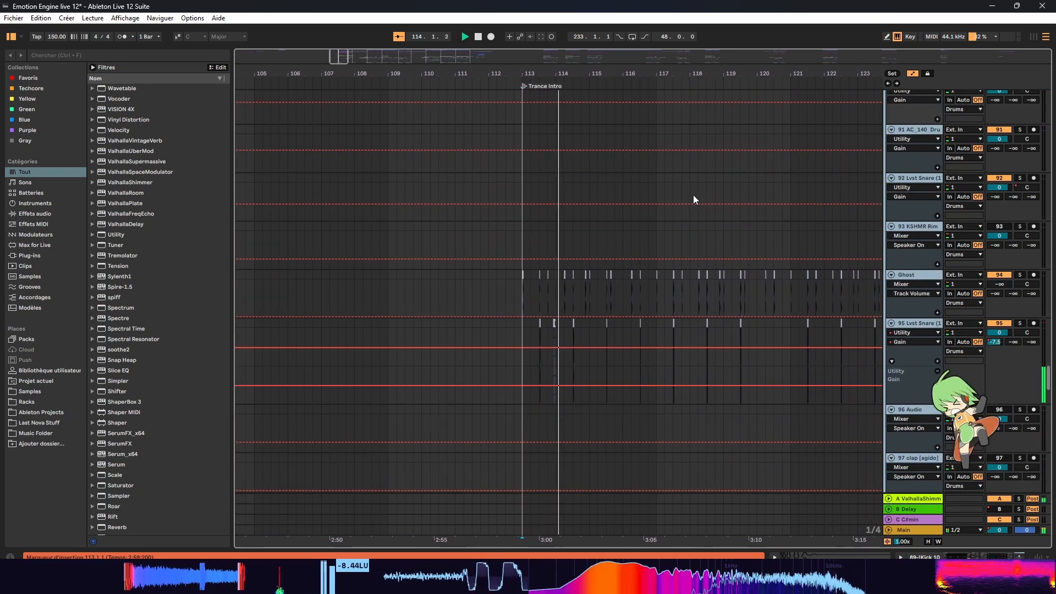
{"action": "key", "text": "space"}
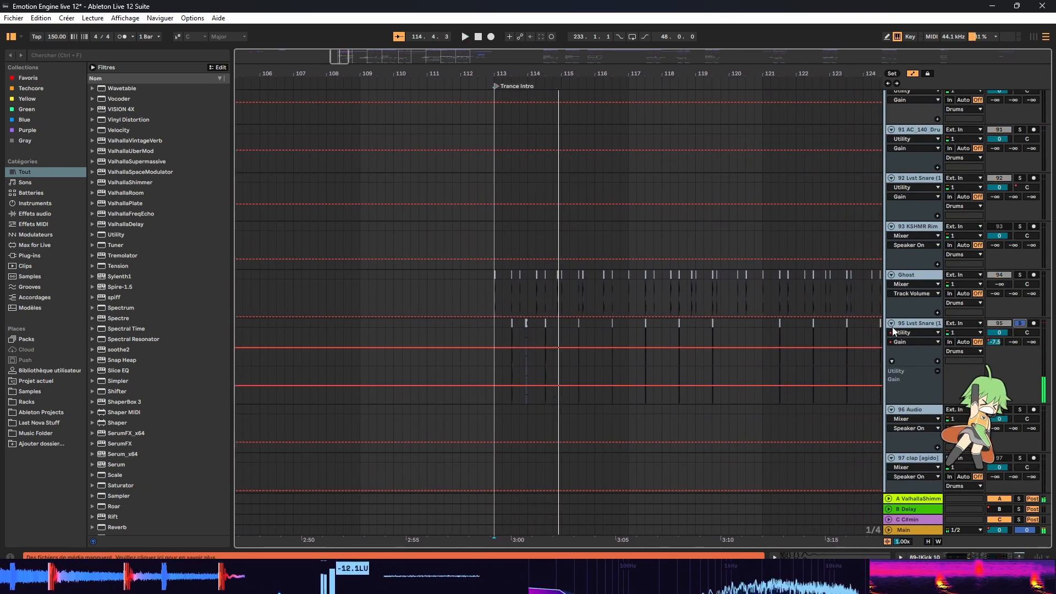
Step: Show the device chain of the Lvst Snare track 95 and play the soloed track from bar 113
{"action": "left_click", "coordinate": [1019, 323]}
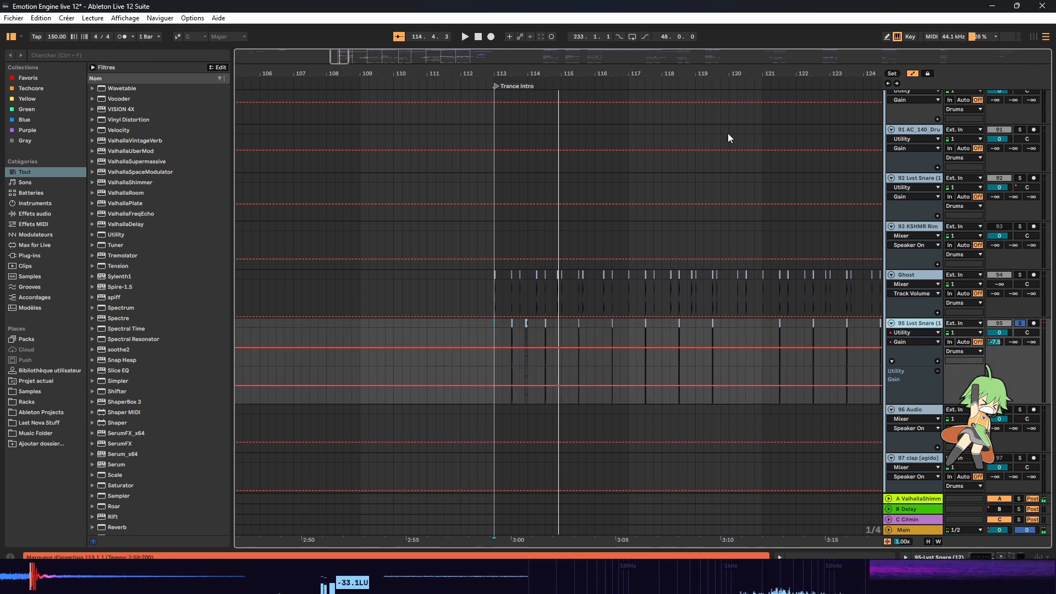
{"action": "double_click", "coordinate": [909, 329]}
{"action": "key", "text": "space"}
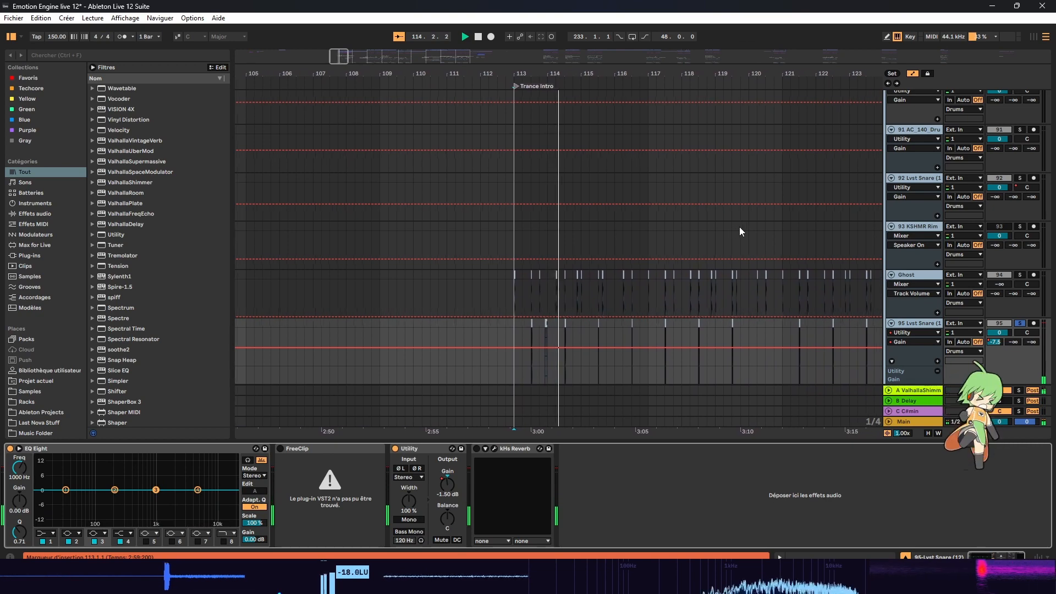
Step: Expand the A ValhallaShimmer return track, view its reverb and EQ Eight devices, and collapse it again
{"action": "left_click_drag", "start_coordinate": [910, 396], "coordinate": [911, 397]}
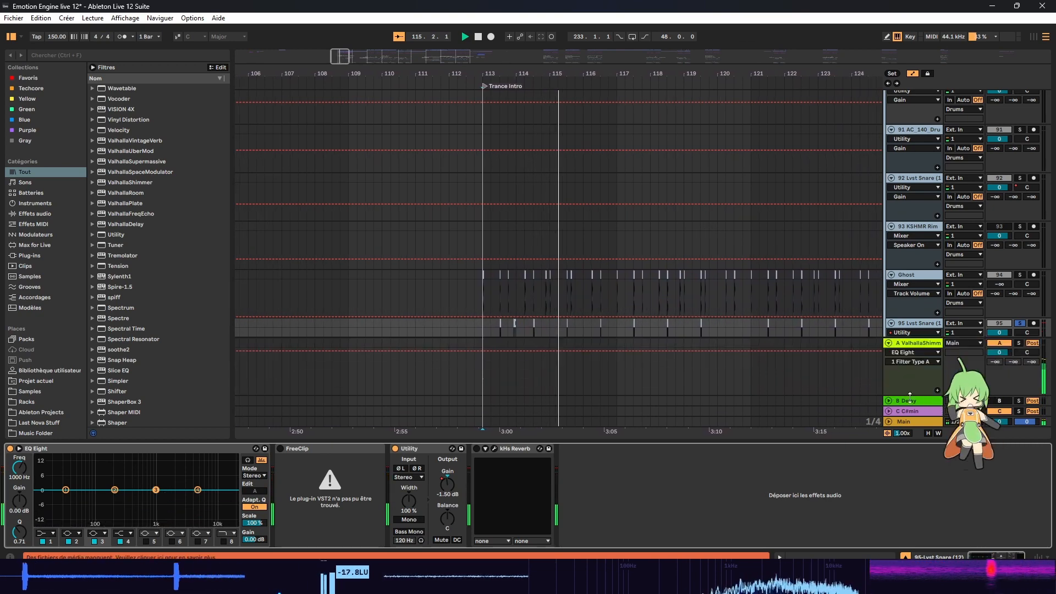
{"action": "left_click", "coordinate": [924, 343]}
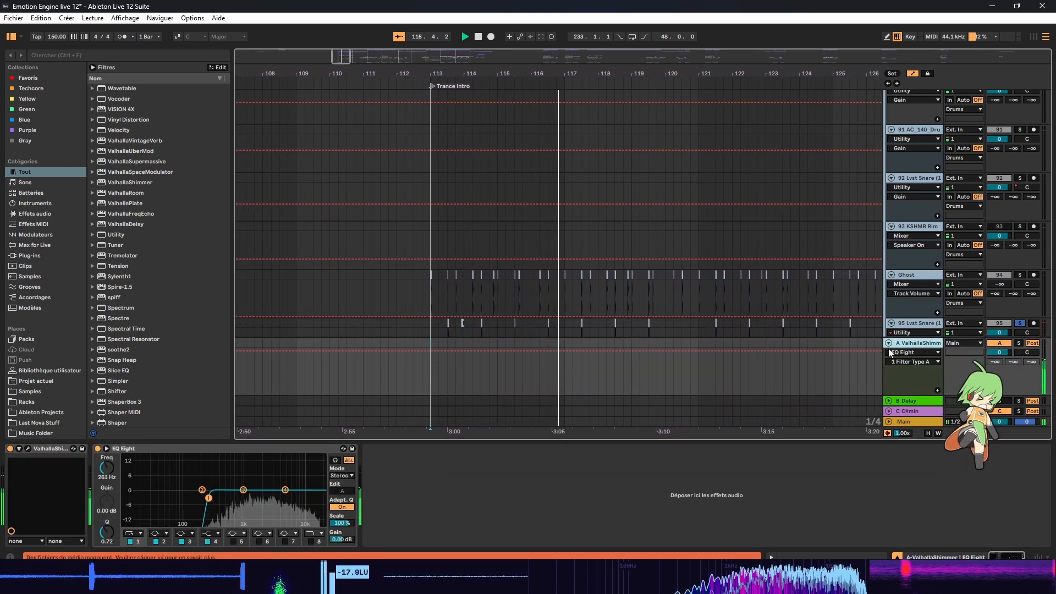
{"action": "left_click", "coordinate": [889, 344]}
Step: Turn off solo on the Lvst Snare track 95 and reduce the height of its automation lane
{"action": "left_click_drag", "start_coordinate": [345, 58], "coordinate": [342, 33]}
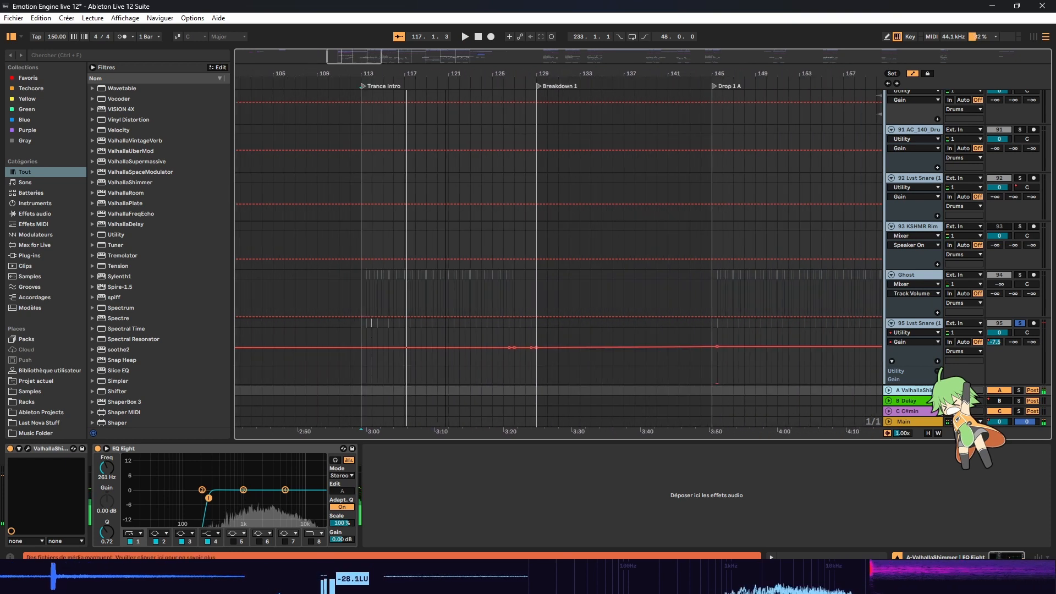
{"action": "left_click", "coordinate": [1020, 324]}
{"action": "scroll", "coordinate": [1007, 302], "scroll_direction": "down", "scroll_amount": 3}
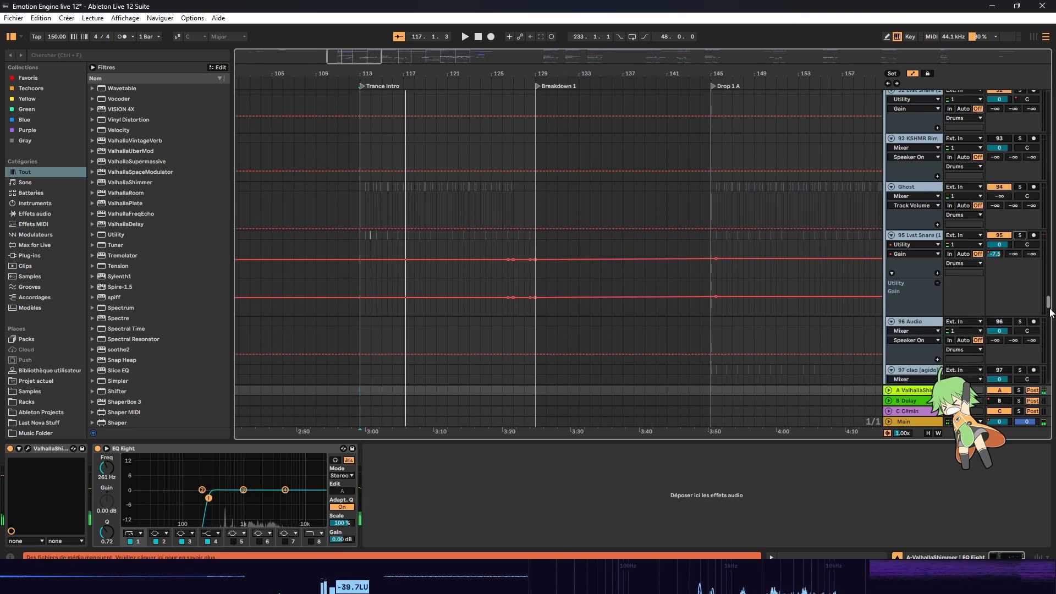
{"action": "left_click_drag", "start_coordinate": [1042, 315], "coordinate": [1035, 278]}
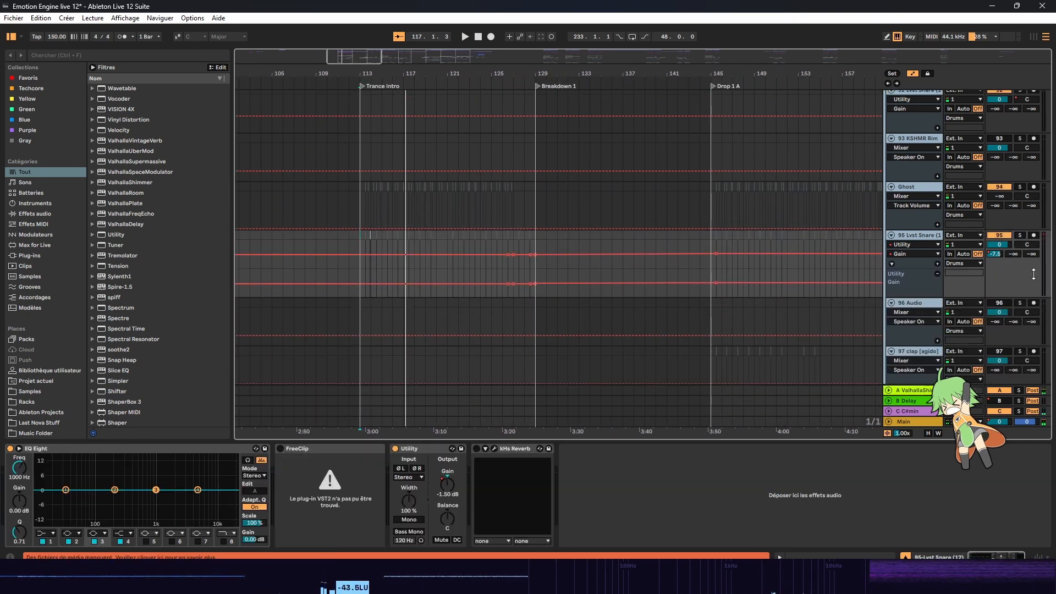
Step: Play the full arrangement from Breakdown 1 at bar 129 and collapse the Drums group
{"action": "scroll", "coordinate": [1041, 302], "scroll_direction": "up", "scroll_amount": 1}
{"action": "scroll", "coordinate": [1035, 303], "scroll_direction": "up", "scroll_amount": 10}
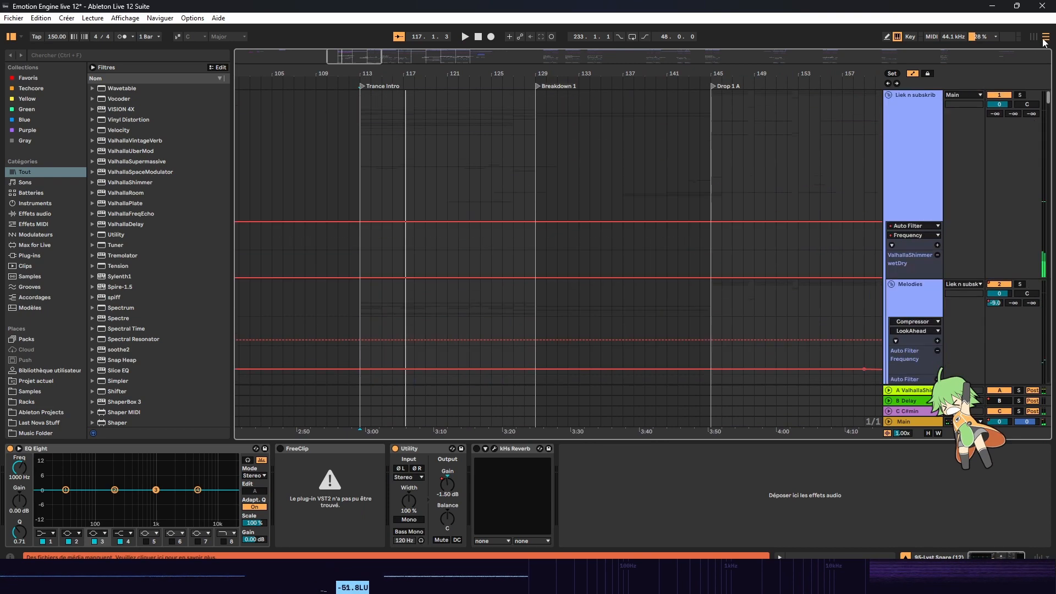
{"action": "left_click", "coordinate": [533, 131]}
{"action": "key", "text": "space"}
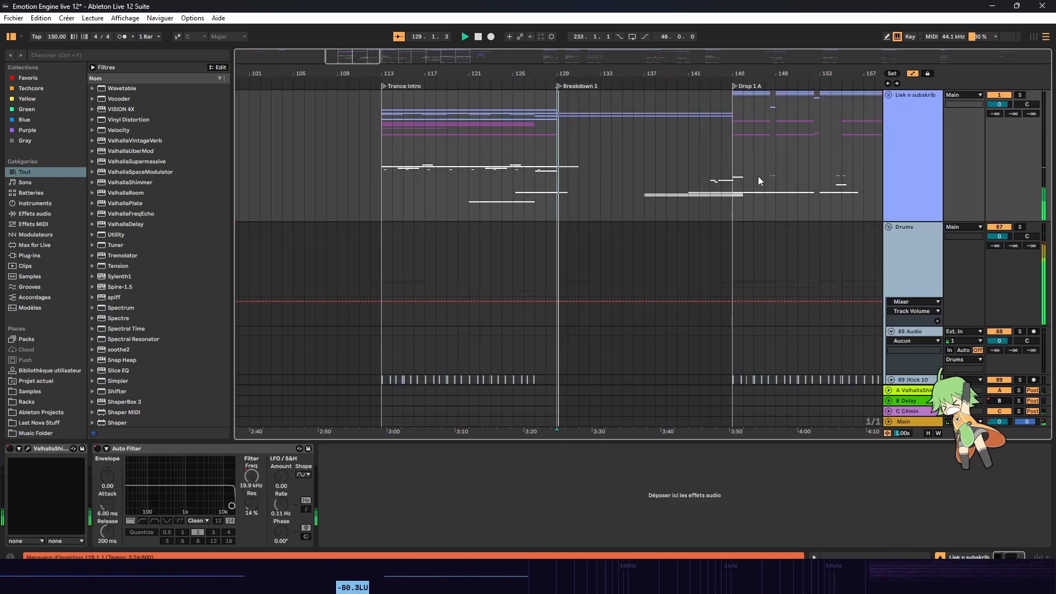
{"action": "left_click", "coordinate": [888, 227]}
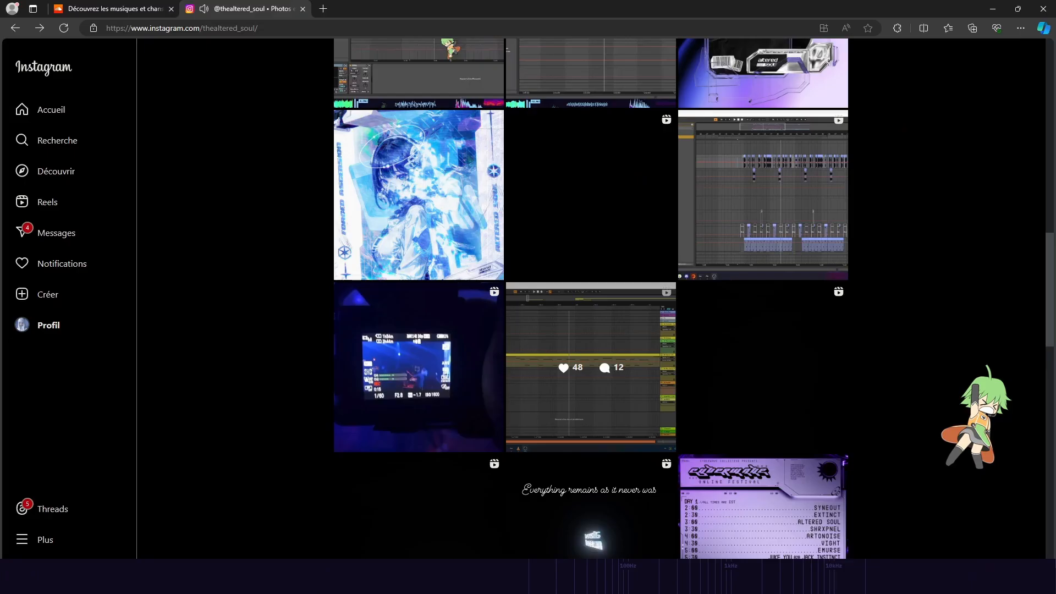
Step: Play the Instagram reel showing the yellow Spire-1.5 track, close it, and switch back to Ableton Live
{"action": "left_click", "coordinate": [596, 344]}
{"action": "key", "text": "Escape"}
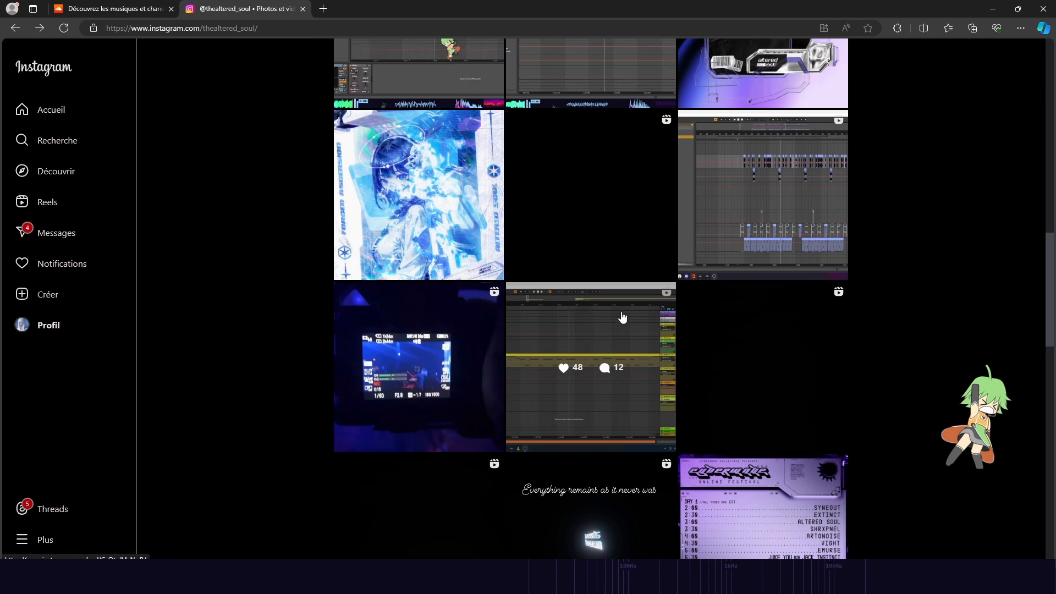
{"action": "left_click", "coordinate": [579, 339]}
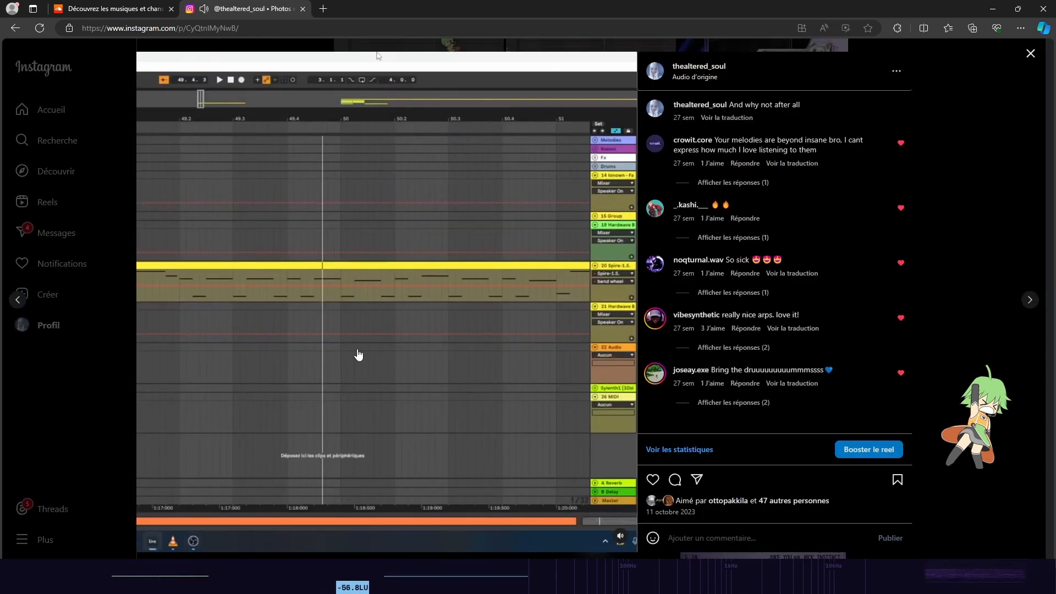
{"action": "mouse_move", "coordinate": [670, 109]}
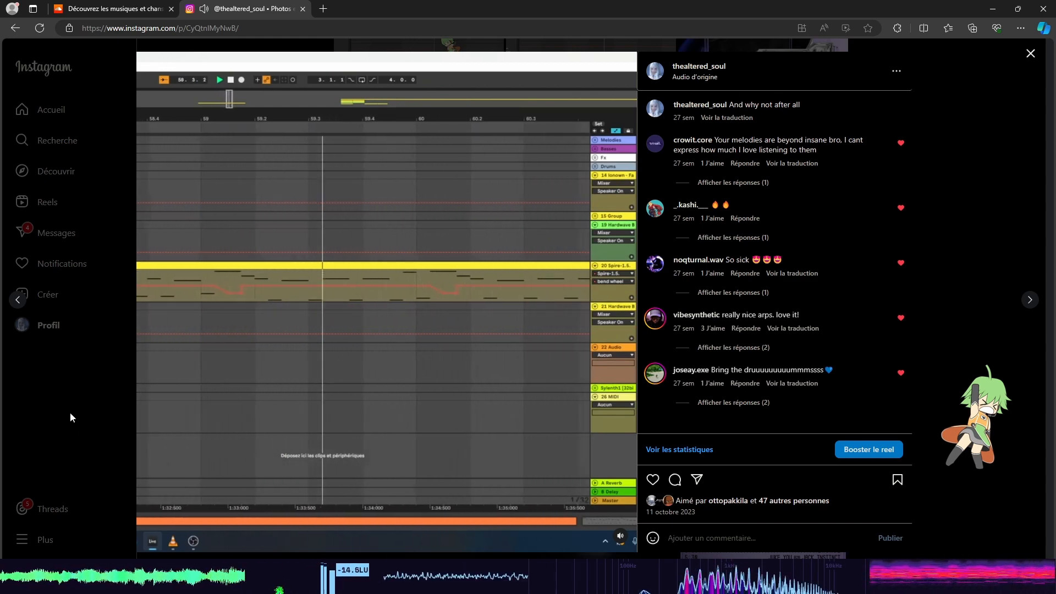
{"action": "left_click", "coordinate": [94, 364]}
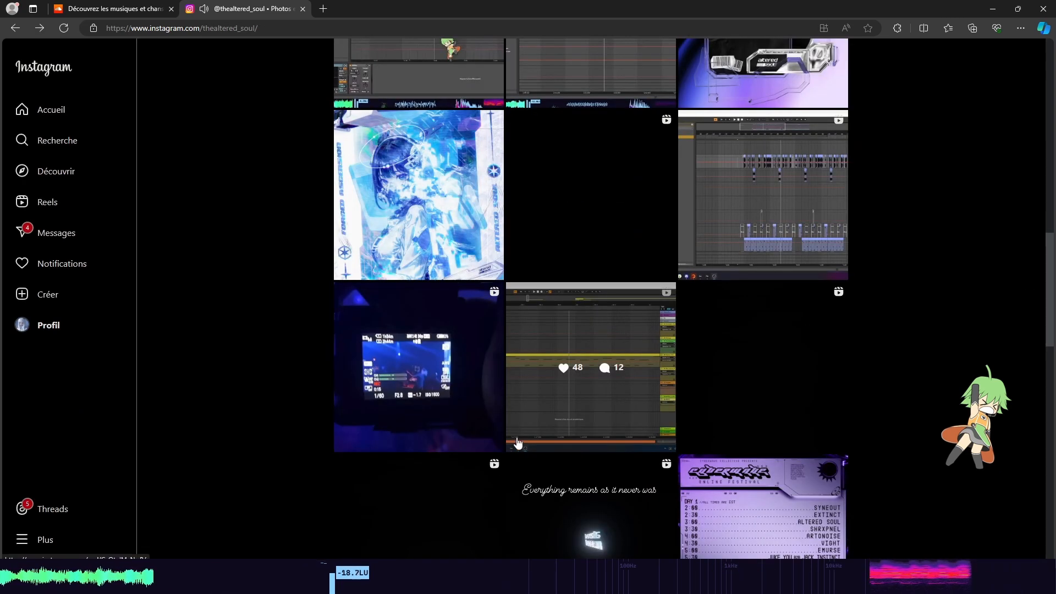
{"action": "key", "text": "super"}
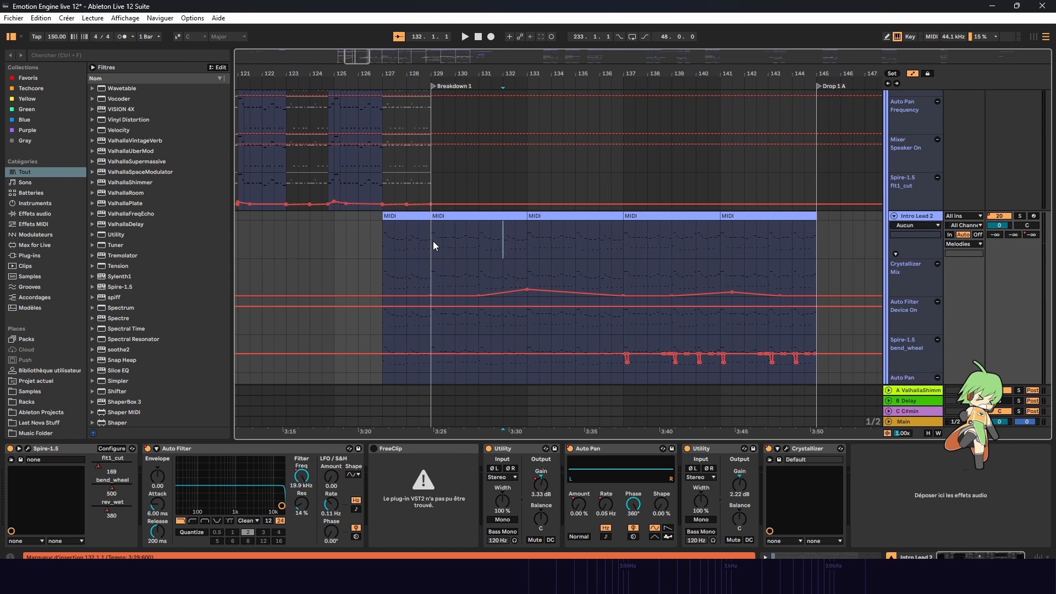
Step: Select the Intro Lead 2 clips across Breakdown 1 up to bar 145, and start playback from bar 127
{"action": "left_click_drag", "start_coordinate": [433, 241], "coordinate": [816, 227]}
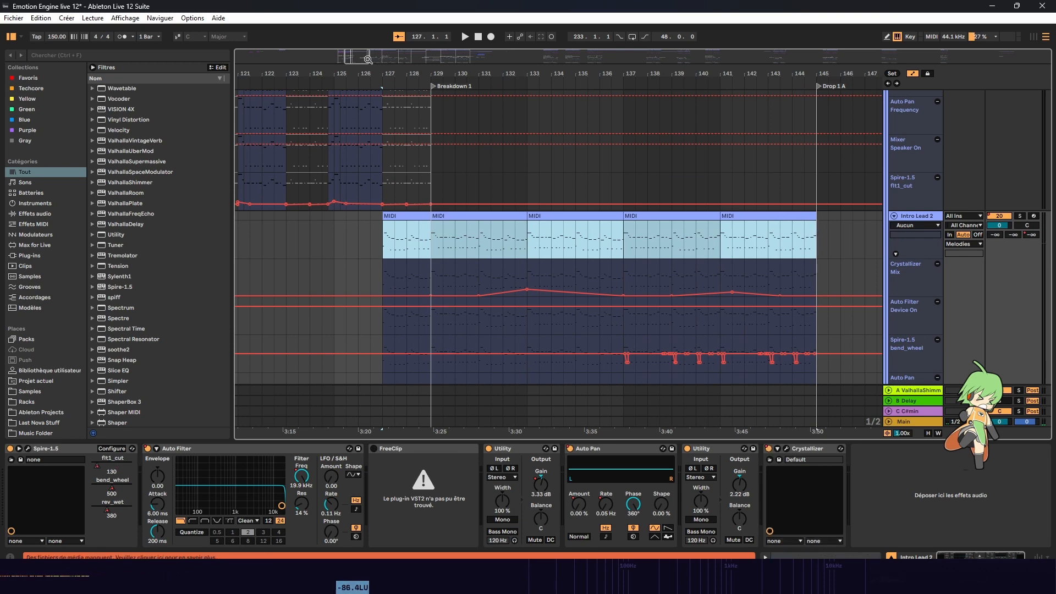
{"action": "mouse_move", "coordinate": [368, 59]}
{"action": "left_mouse_down"}
{"action": "mouse_move", "coordinate": [372, 42]}
{"action": "mouse_move", "coordinate": [365, 61]}
{"action": "left_mouse_up"}
{"action": "left_click", "coordinate": [347, 255]}
{"action": "key", "text": "space"}
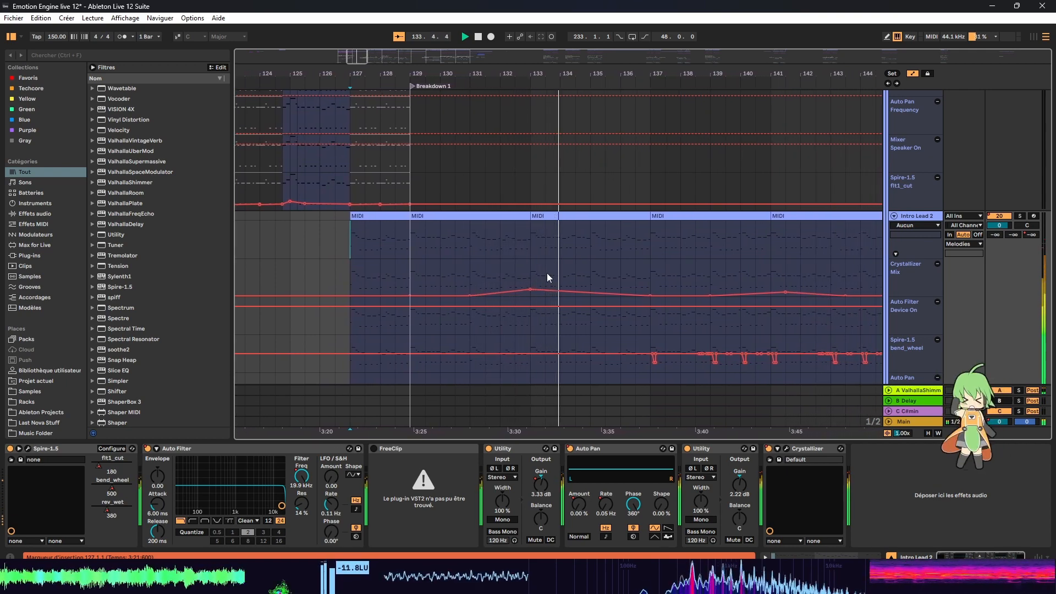
Step: Set the insertion point at bar 133 and examine Intro Lead 2's automation lanes during playback up to Drop 1 A, stopping there
{"action": "left_click", "coordinate": [521, 254]}
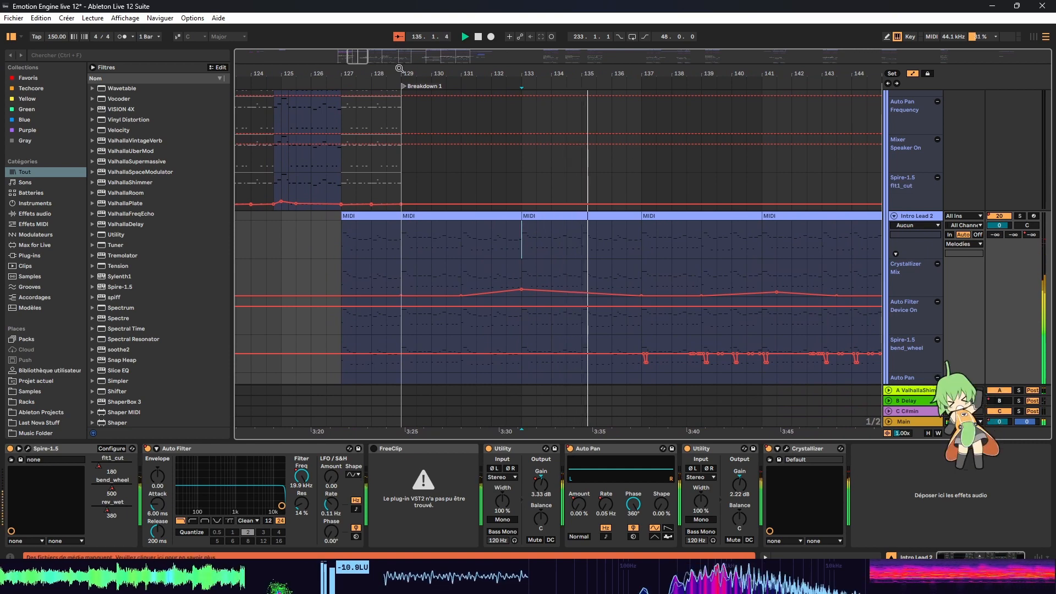
{"action": "left_click_drag", "start_coordinate": [493, 74], "coordinate": [416, 65]}
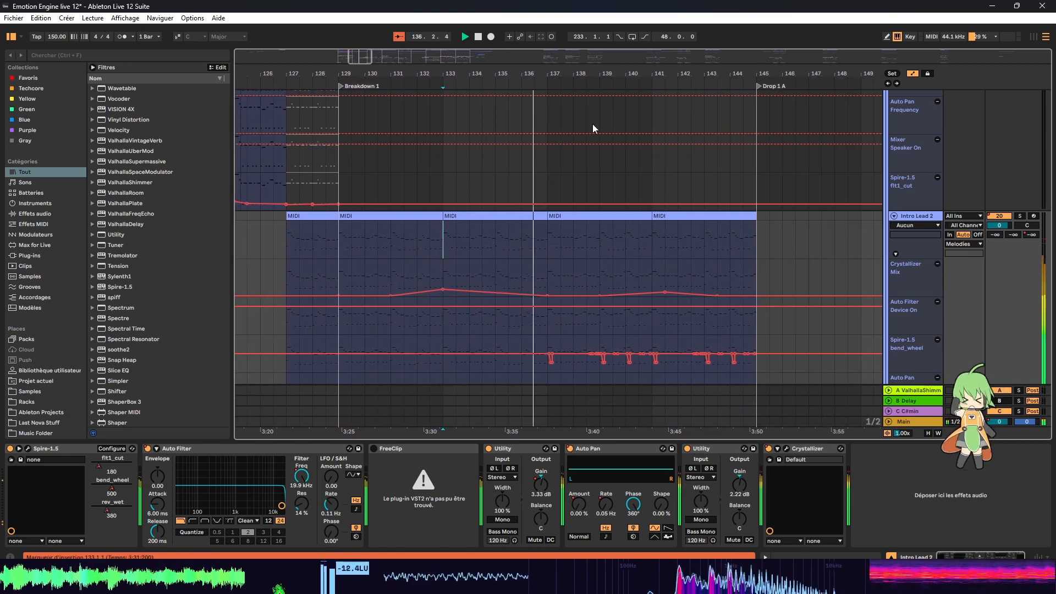
{"action": "scroll", "coordinate": [606, 113], "scroll_direction": "down", "scroll_amount": 2}
{"action": "scroll", "coordinate": [600, 114], "scroll_direction": "down", "scroll_amount": 4}
{"action": "scroll", "coordinate": [598, 116], "scroll_direction": "down", "scroll_amount": 3}
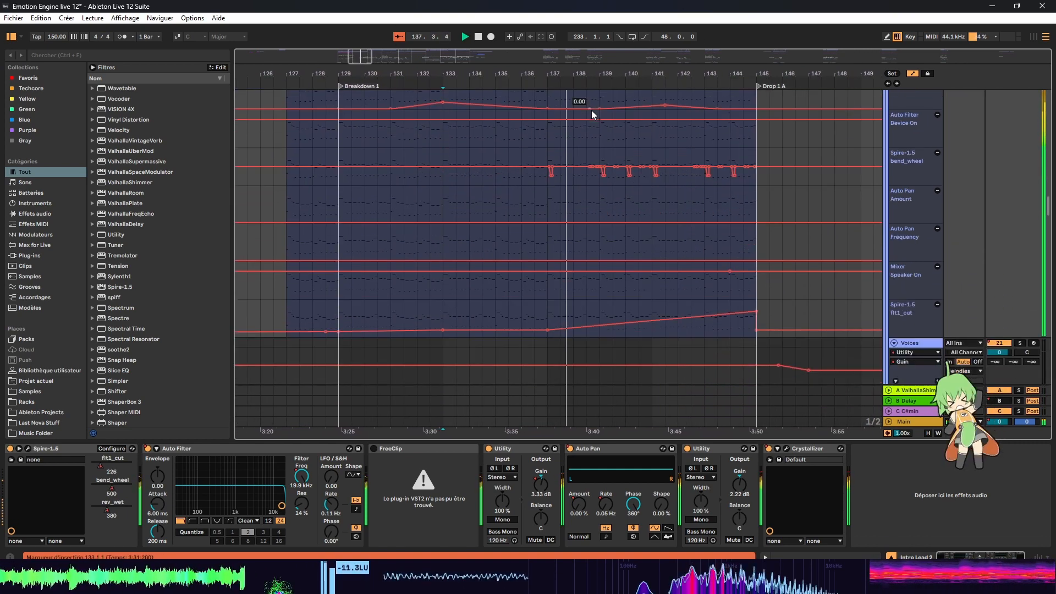
{"action": "scroll", "coordinate": [575, 142], "scroll_direction": "up", "scroll_amount": 4}
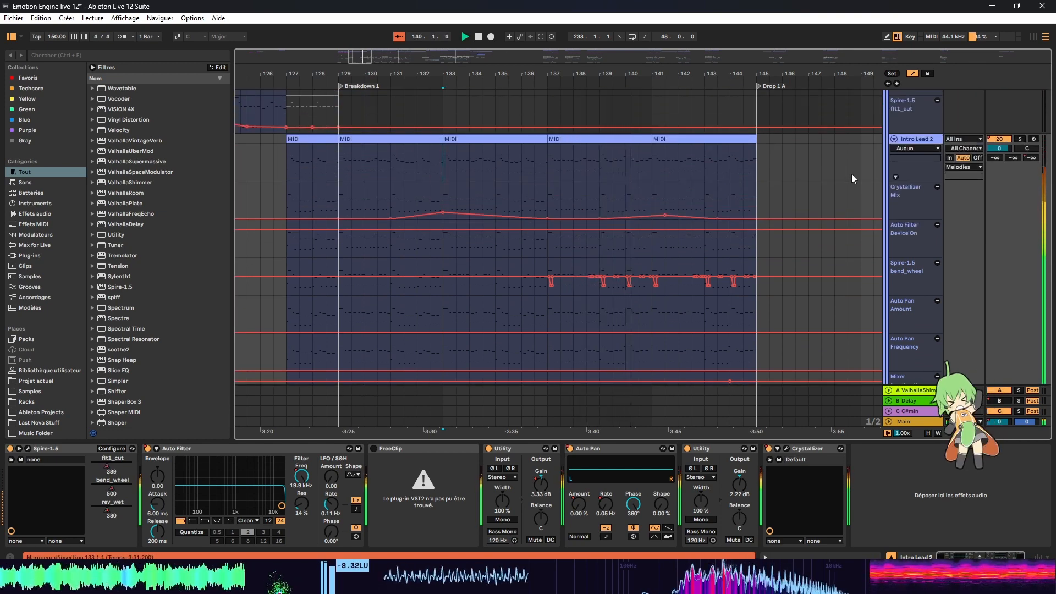
{"action": "scroll", "coordinate": [537, 161], "scroll_direction": "down", "scroll_amount": 1}
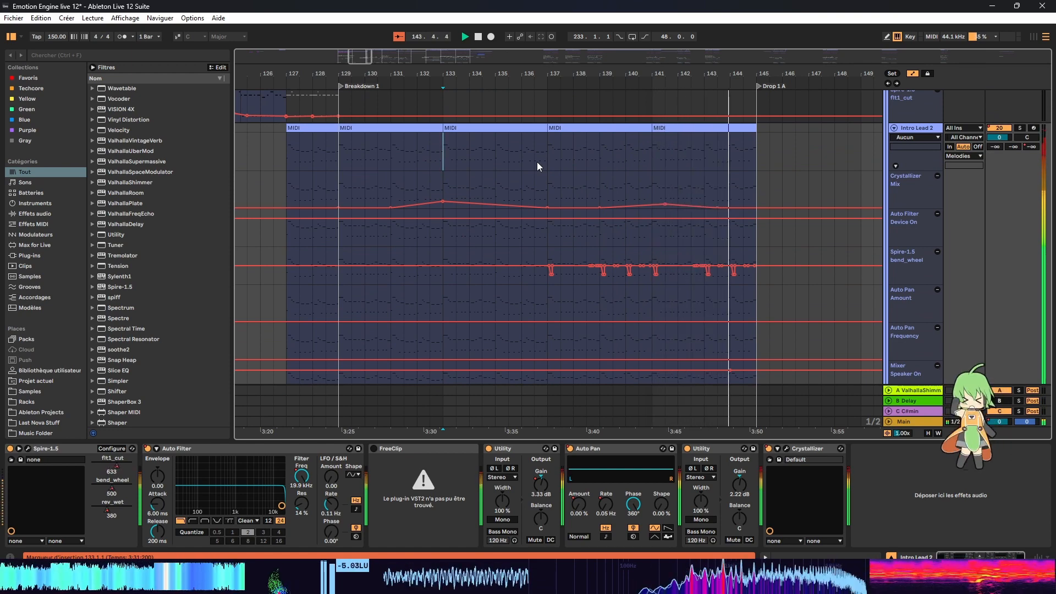
{"action": "key", "text": "space"}
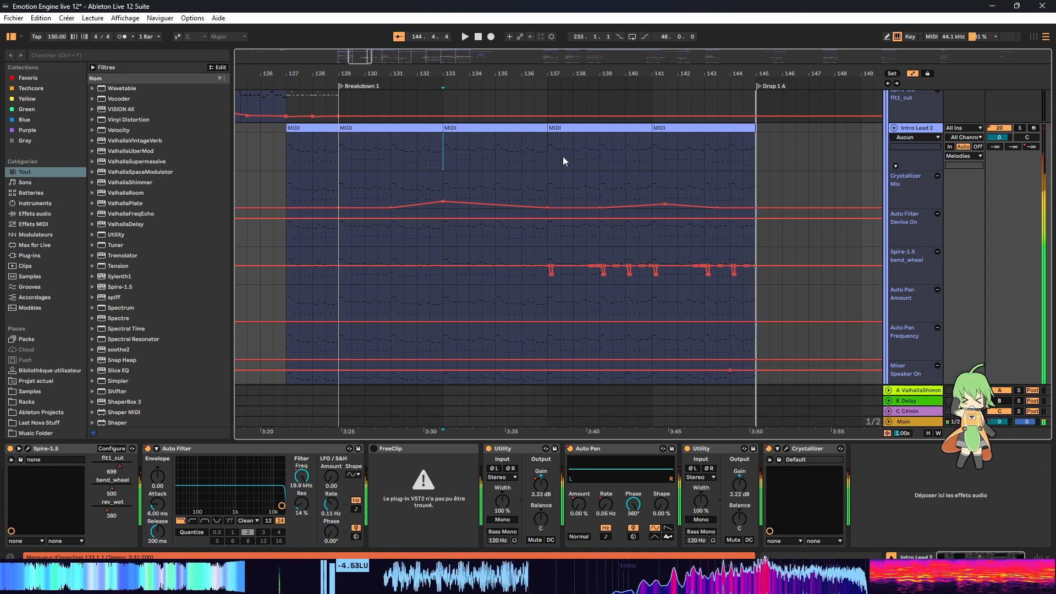
Step: Select Intro Lead 2's Crystallizer device, try raising its Mix automation peak at bar 133, and undo the change
{"action": "left_click_drag", "start_coordinate": [353, 61], "coordinate": [354, 56]}
{"action": "left_click_drag", "start_coordinate": [403, 73], "coordinate": [456, 99]}
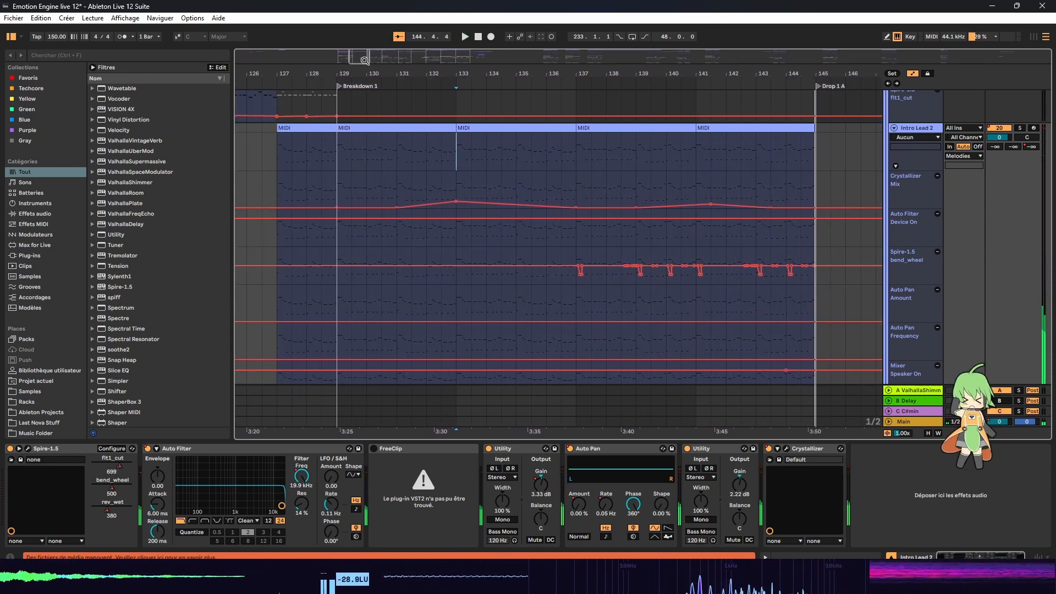
{"action": "scroll", "coordinate": [472, 126], "scroll_direction": "down", "scroll_amount": 3}
{"action": "scroll", "coordinate": [485, 115], "scroll_direction": "up", "scroll_amount": 4}
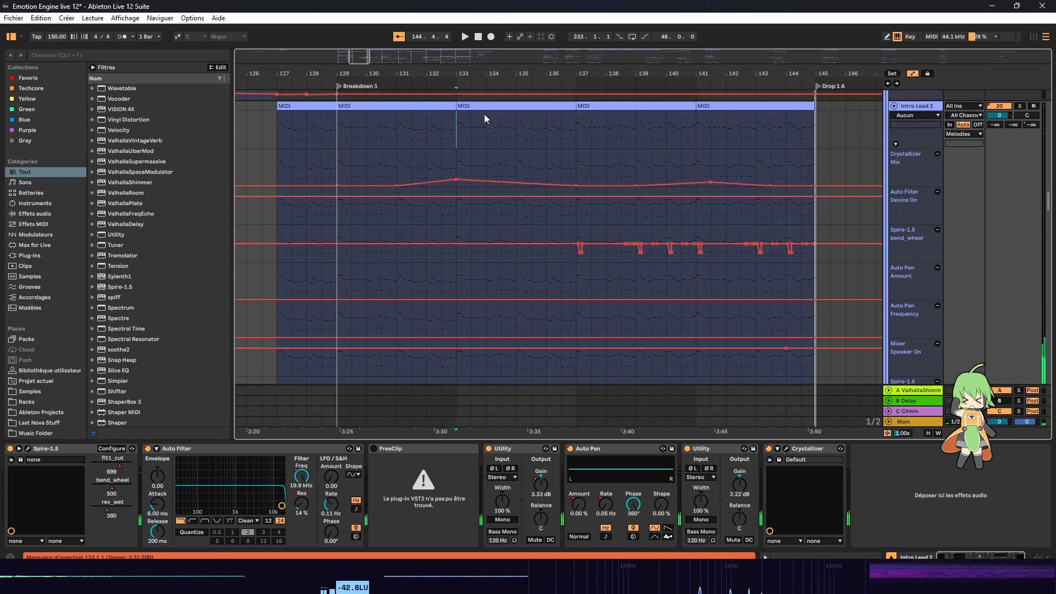
{"action": "double_click", "coordinate": [922, 163]}
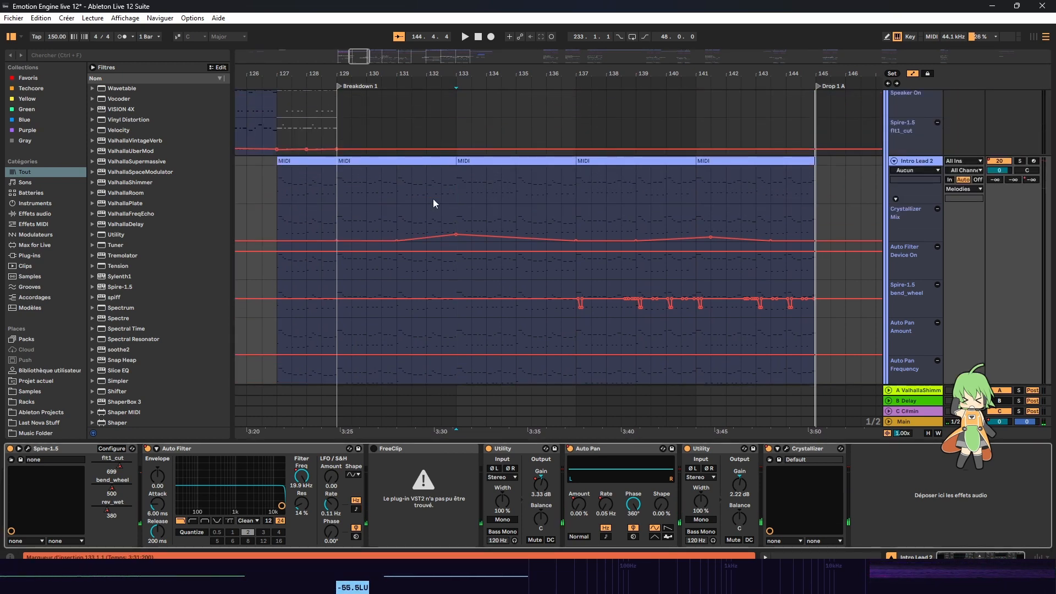
{"action": "left_click", "coordinate": [397, 219]}
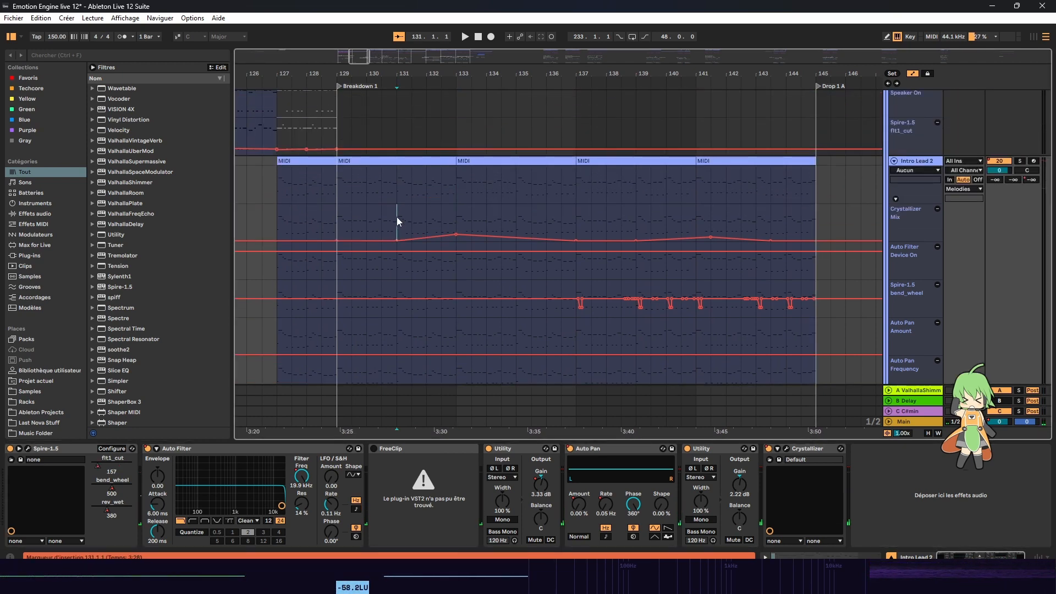
{"action": "left_click", "coordinate": [811, 449]}
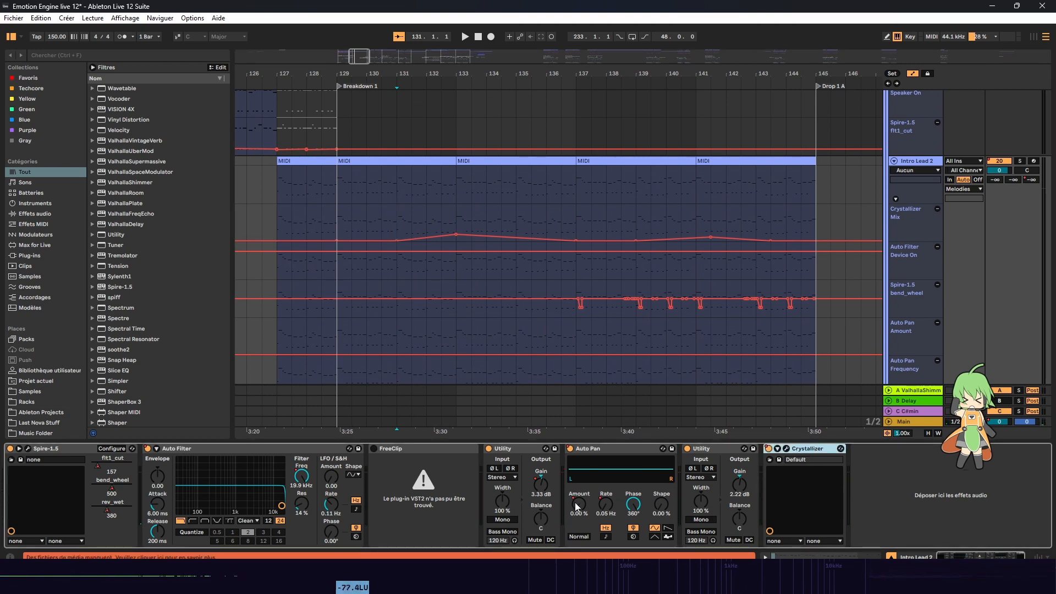
{"action": "left_click", "coordinate": [458, 224]}
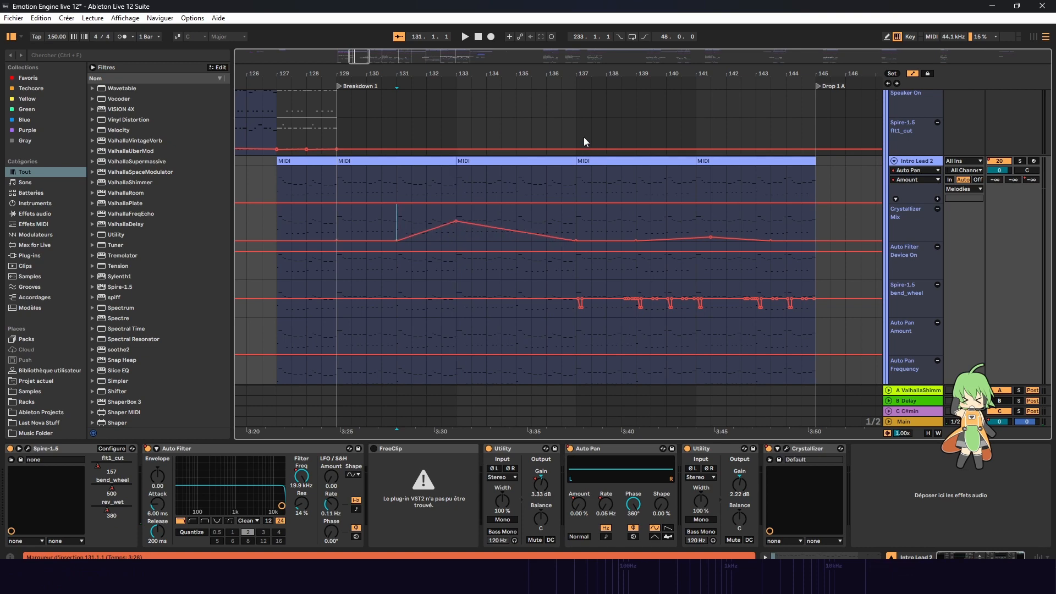
{"action": "key", "text": "ctrl+z"}
Step: Delete Intro Lead 2's Spire-1.5 bend_wheel automation between bars 137 and 141
{"action": "scroll", "coordinate": [585, 138], "scroll_direction": "down", "scroll_amount": 5}
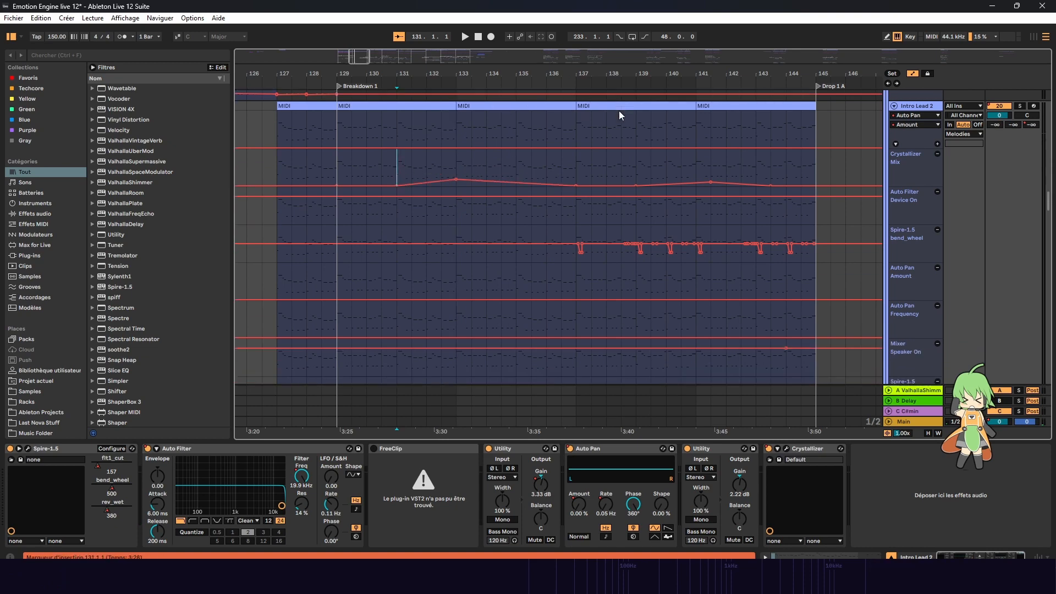
{"action": "scroll", "coordinate": [620, 116], "scroll_direction": "down", "scroll_amount": 2}
{"action": "mouse_move", "coordinate": [358, 56]}
{"action": "left_mouse_down"}
{"action": "mouse_move", "coordinate": [357, 8]}
{"action": "mouse_move", "coordinate": [361, 69]}
{"action": "left_mouse_up"}
{"action": "left_click", "coordinate": [582, 215]}
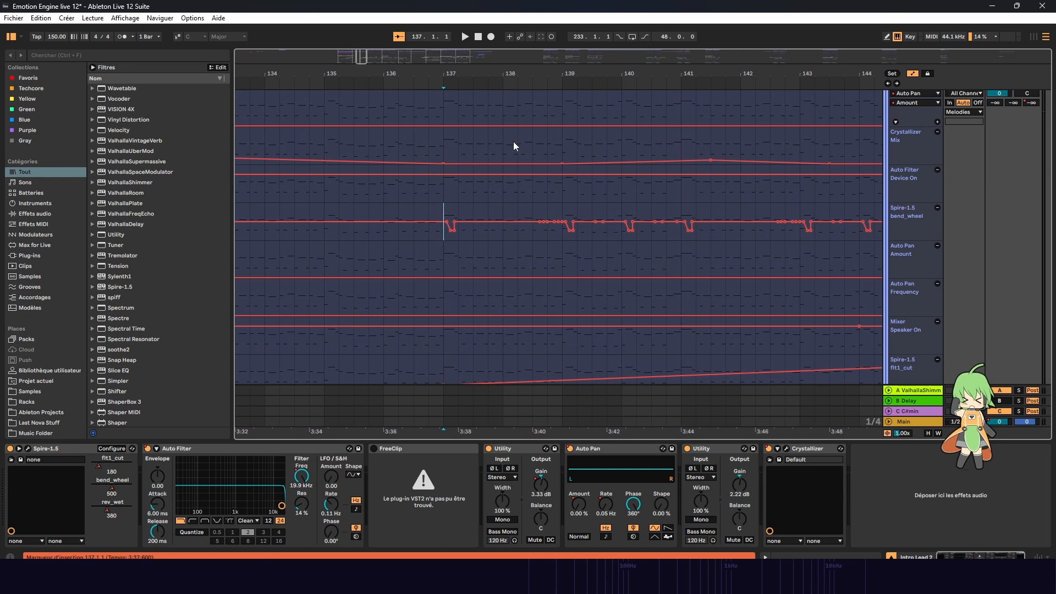
{"action": "left_click_drag", "start_coordinate": [451, 212], "coordinate": [686, 207]}
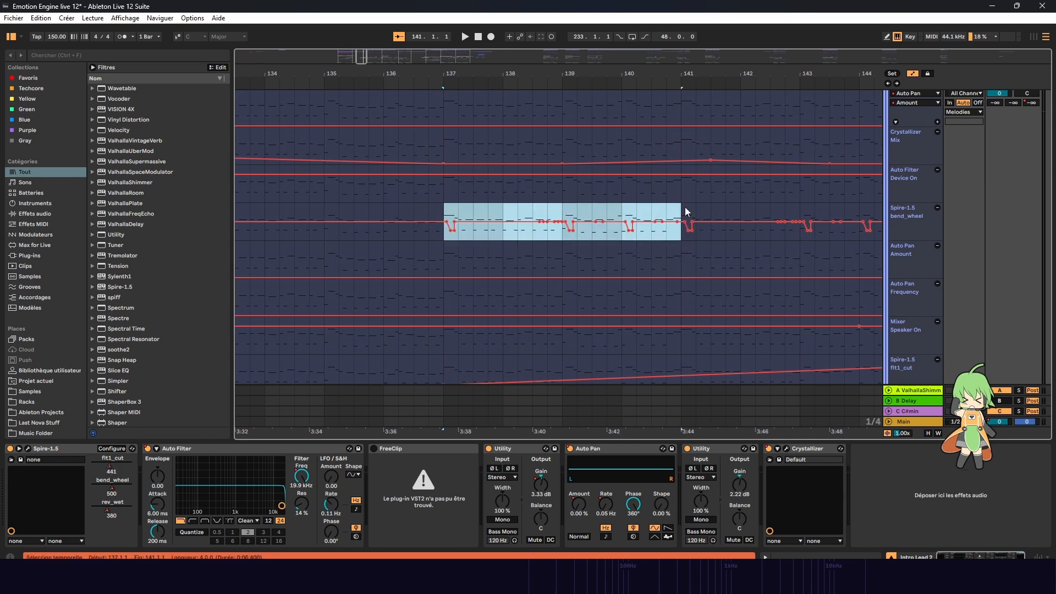
{"action": "key", "text": "Delete"}
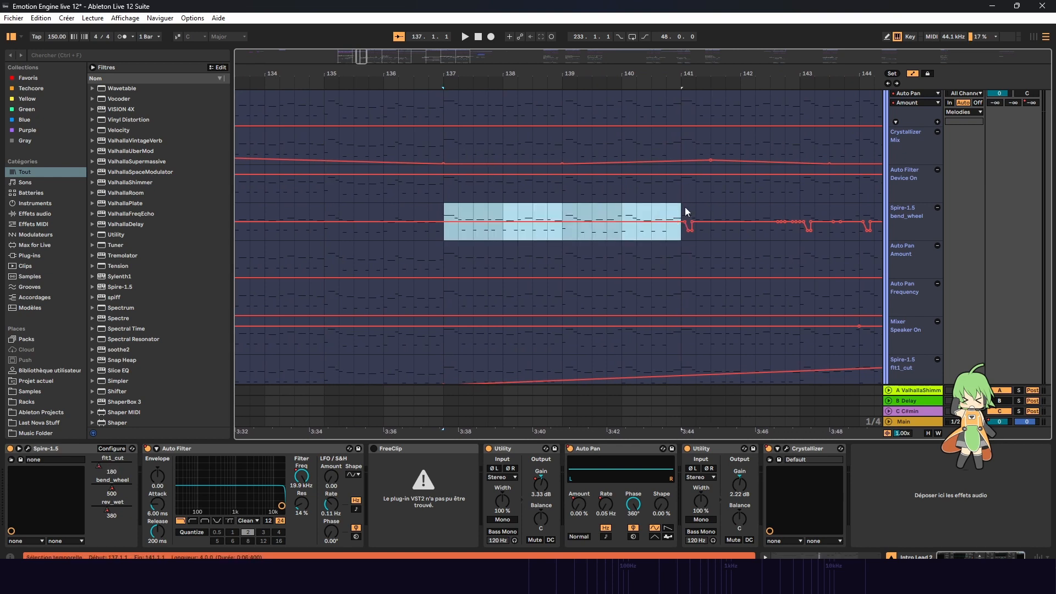
Step: Play the lead from bar 137 without its pitch bends, and undo the bend_wheel automation deletion
{"action": "left_click", "coordinate": [432, 210]}
{"action": "key", "text": "space"}
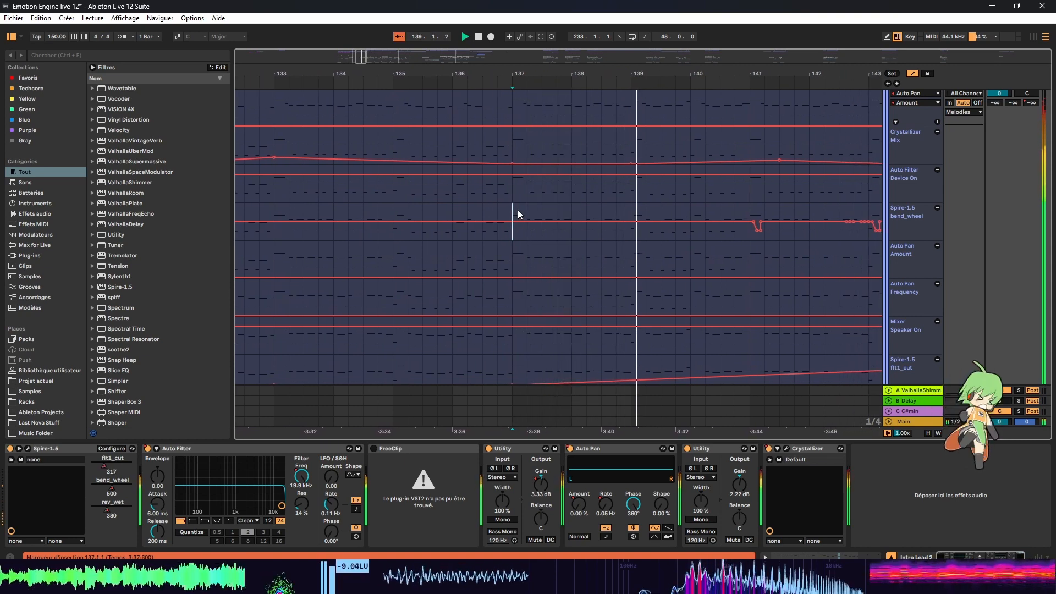
{"action": "key", "text": "ctrl+z"}
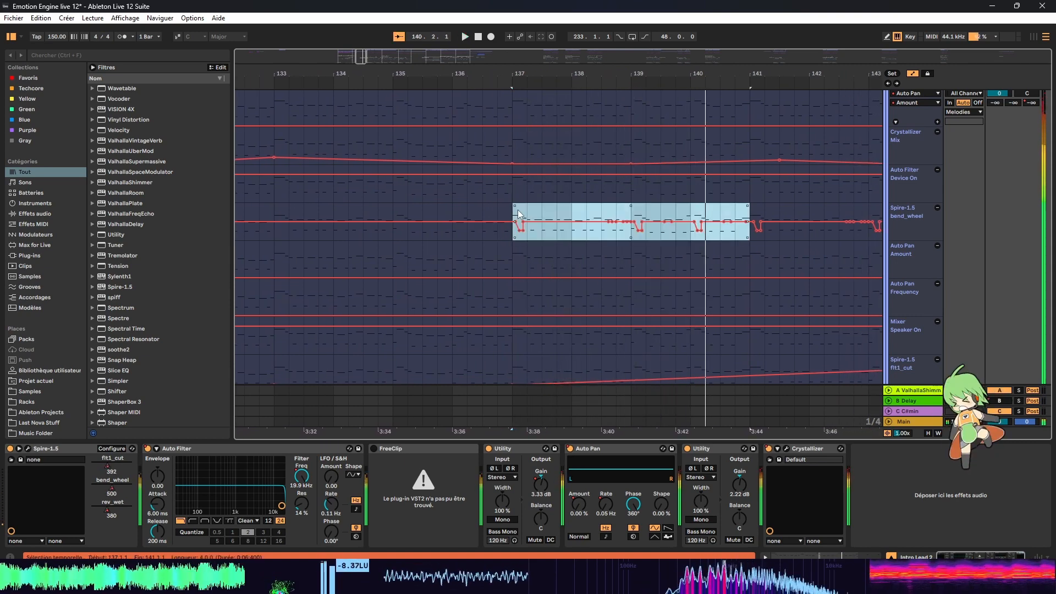
Step: Play Intro Lead 2 from bar 137 with its pitch bends restored, and highlight its bend_wheel automation up to bar 145
{"action": "left_click", "coordinate": [517, 210]}
{"action": "key", "text": "space"}
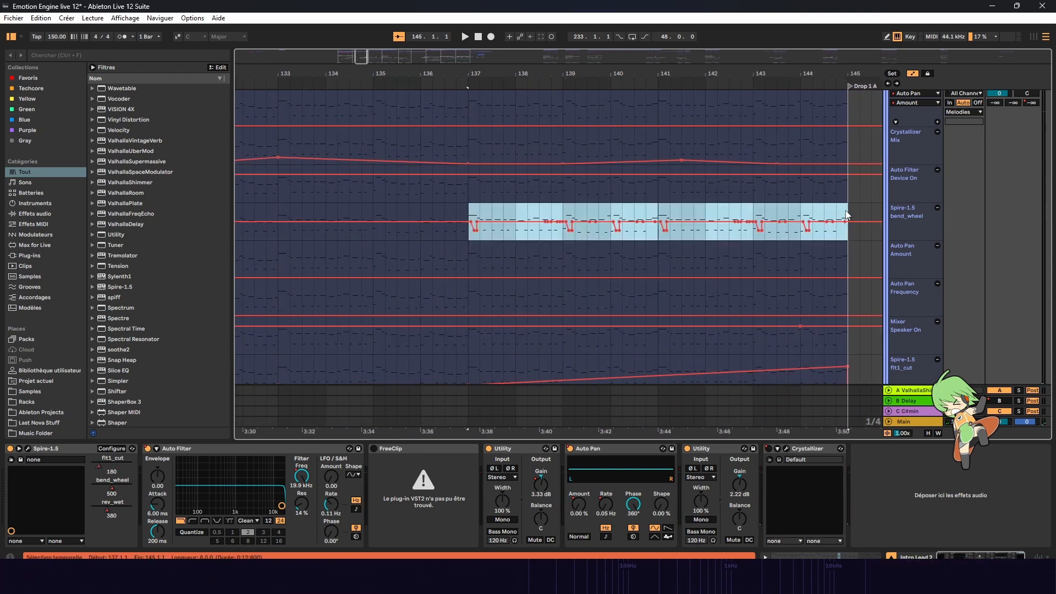
{"action": "left_click_drag", "start_coordinate": [847, 215], "coordinate": [542, 224]}
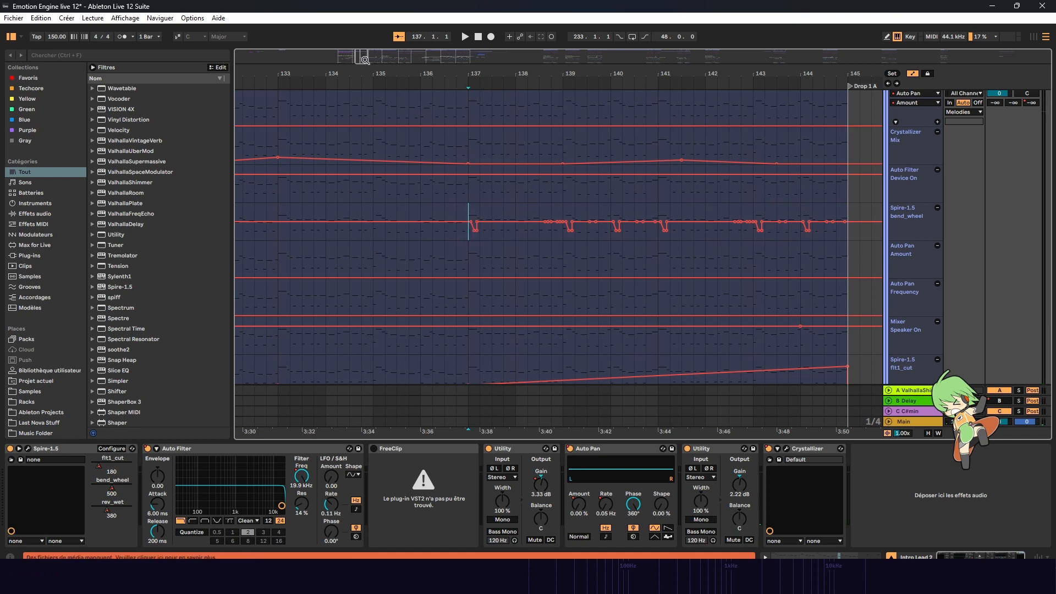
Step: Collapse the Liek n subskrib group and review Breakdown 1's overall arrangement from bar 129 up to Drop 1 A
{"action": "left_click_drag", "start_coordinate": [545, 73], "coordinate": [570, 55]}
{"action": "scroll", "coordinate": [503, 123], "scroll_direction": "down", "scroll_amount": 5}
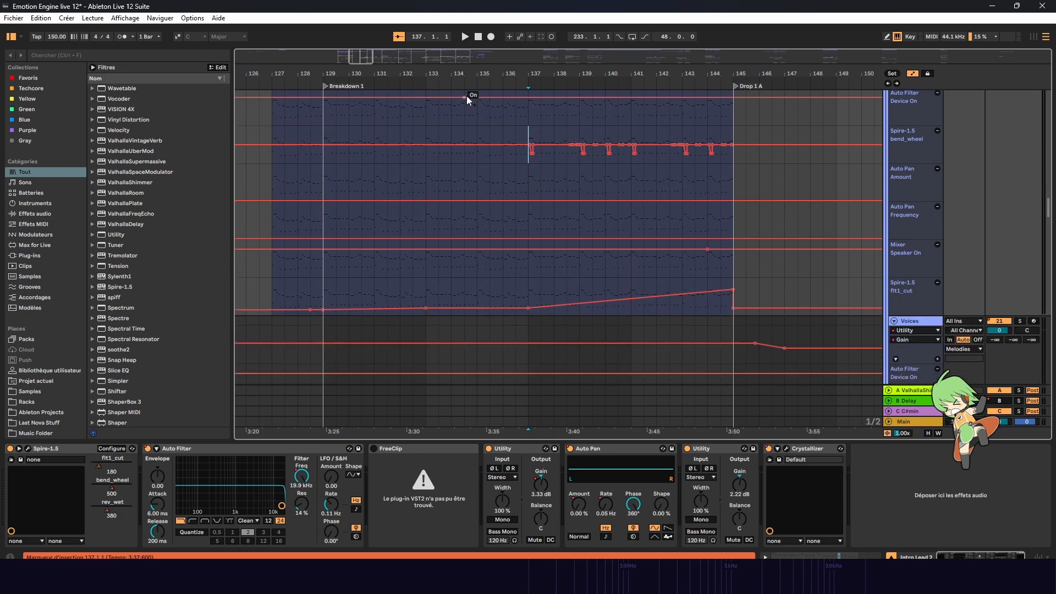
{"action": "left_click_drag", "start_coordinate": [1048, 209], "coordinate": [977, 80]}
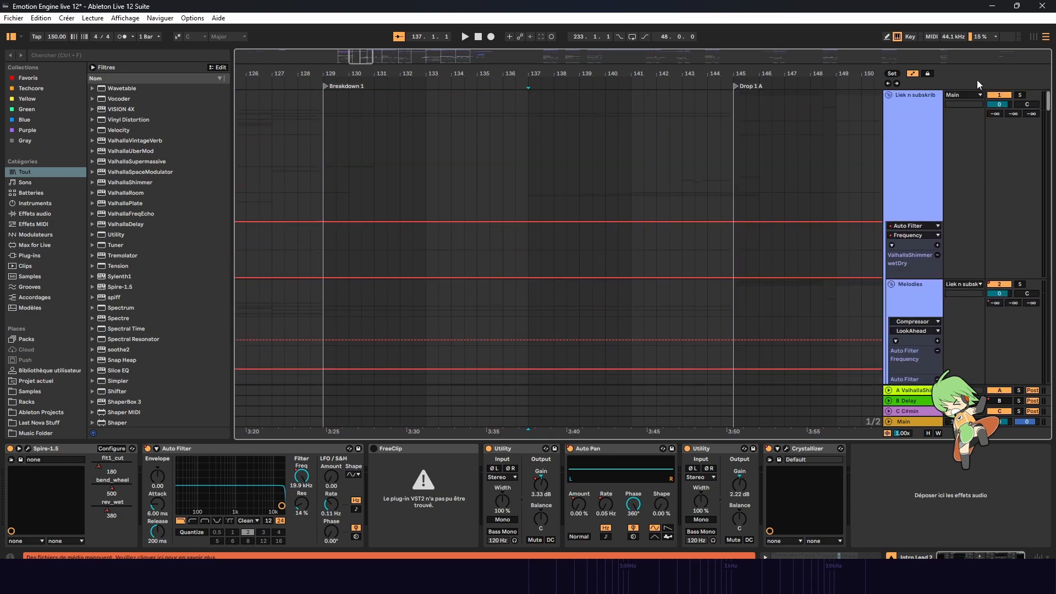
{"action": "left_click", "coordinate": [890, 93]}
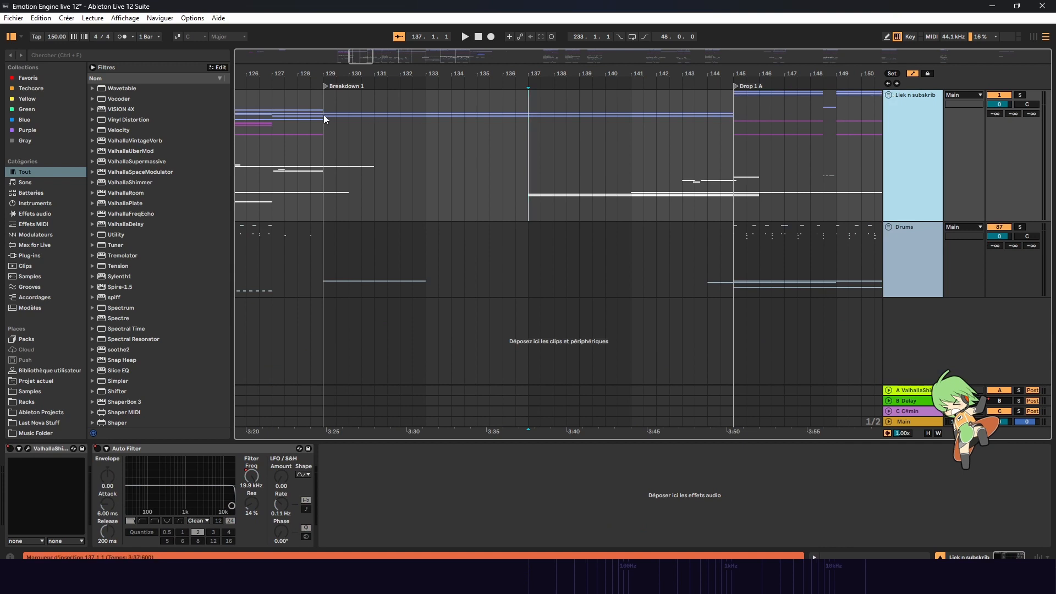
{"action": "left_click_drag", "start_coordinate": [324, 119], "coordinate": [756, 136]}
{"action": "left_click", "coordinate": [721, 140]}
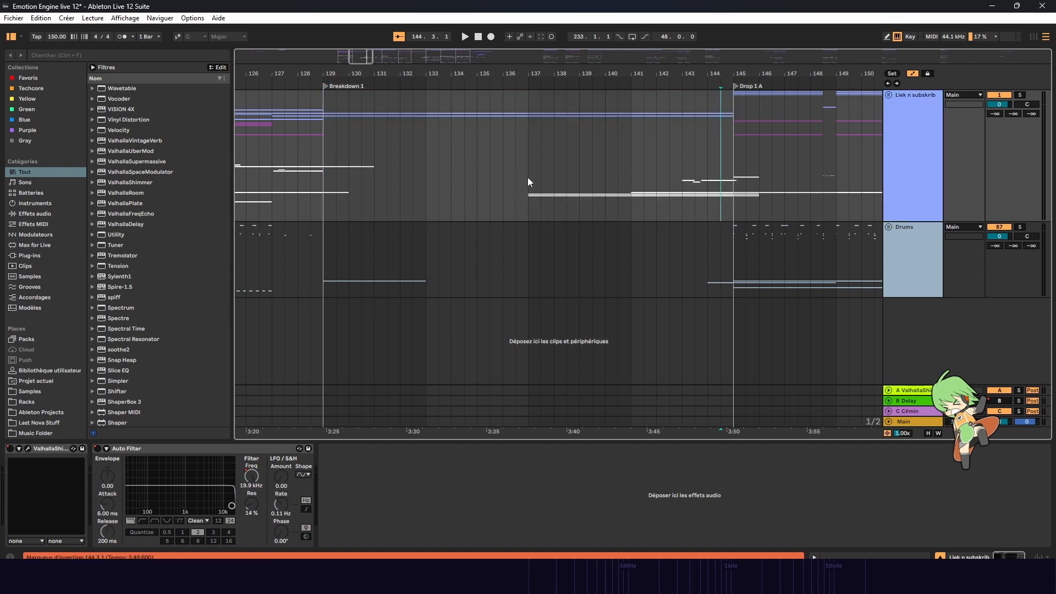
Step: Expand the Liek n subskrib group, solo the 79 Serum track and play its Macro 1 rise from bar 137
{"action": "left_click", "coordinate": [890, 95]}
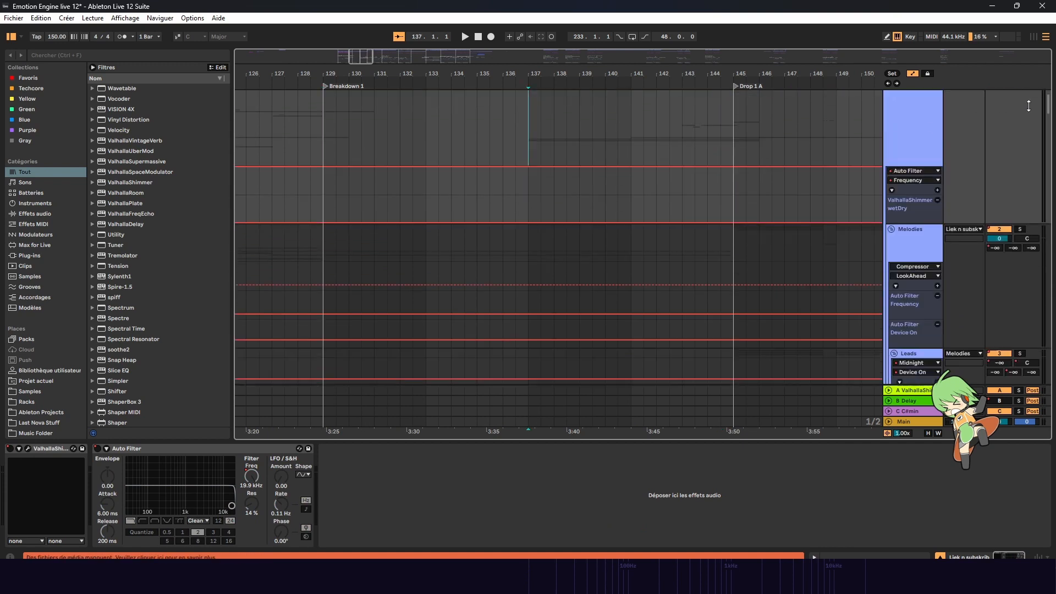
{"action": "left_click_drag", "start_coordinate": [1048, 107], "coordinate": [1012, 353]}
{"action": "left_click", "coordinate": [532, 271]}
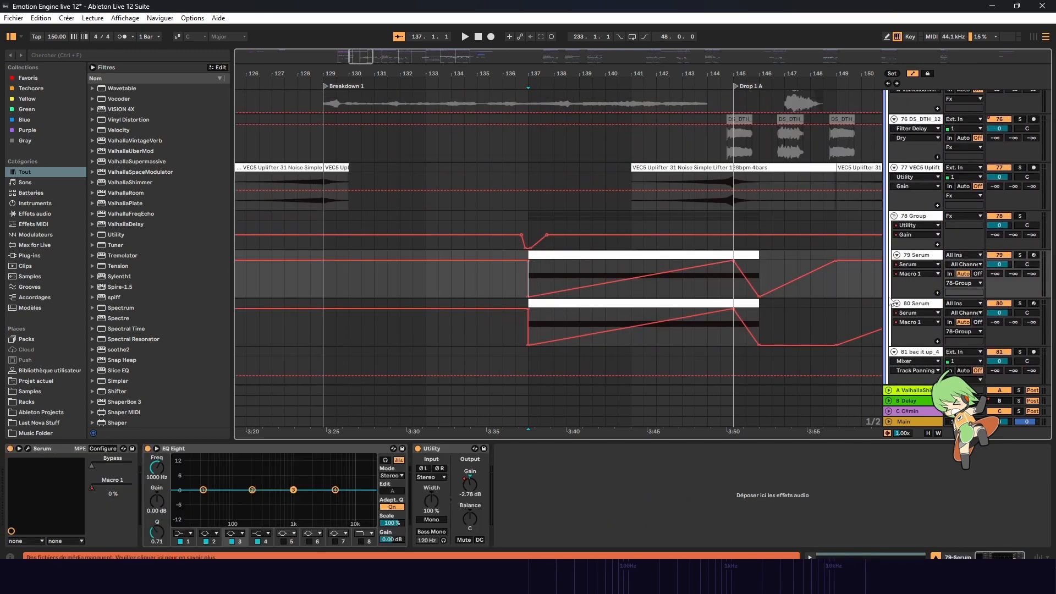
{"action": "left_click", "coordinate": [1019, 255]}
{"action": "key", "text": "space"}
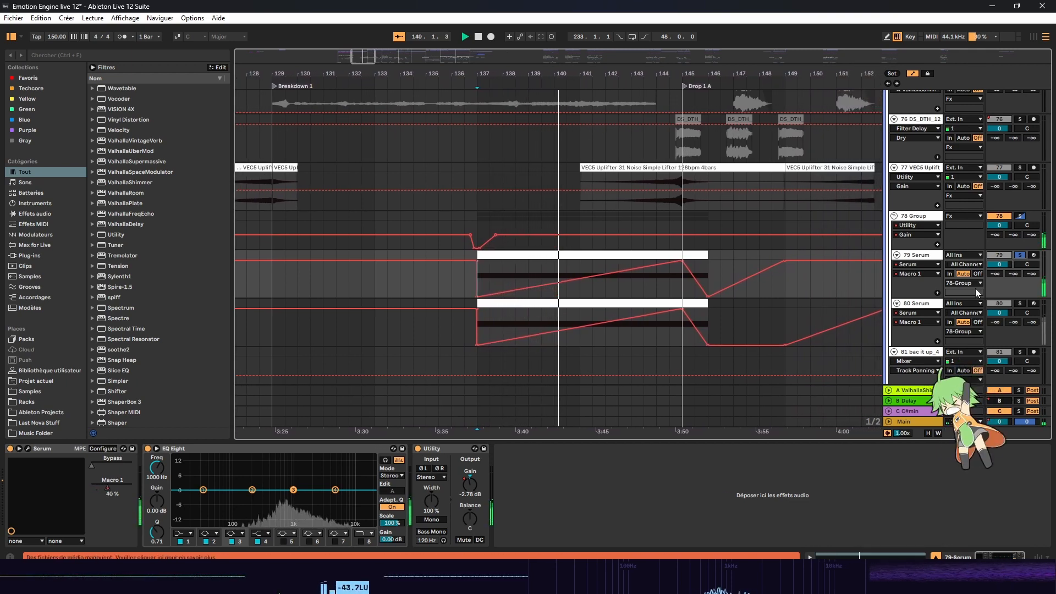
Step: Solo the 80 Serum track and play its rise from bar 137
{"action": "left_click", "coordinate": [1020, 303]}
{"action": "key", "text": "space"}
{"action": "key", "text": "space"}
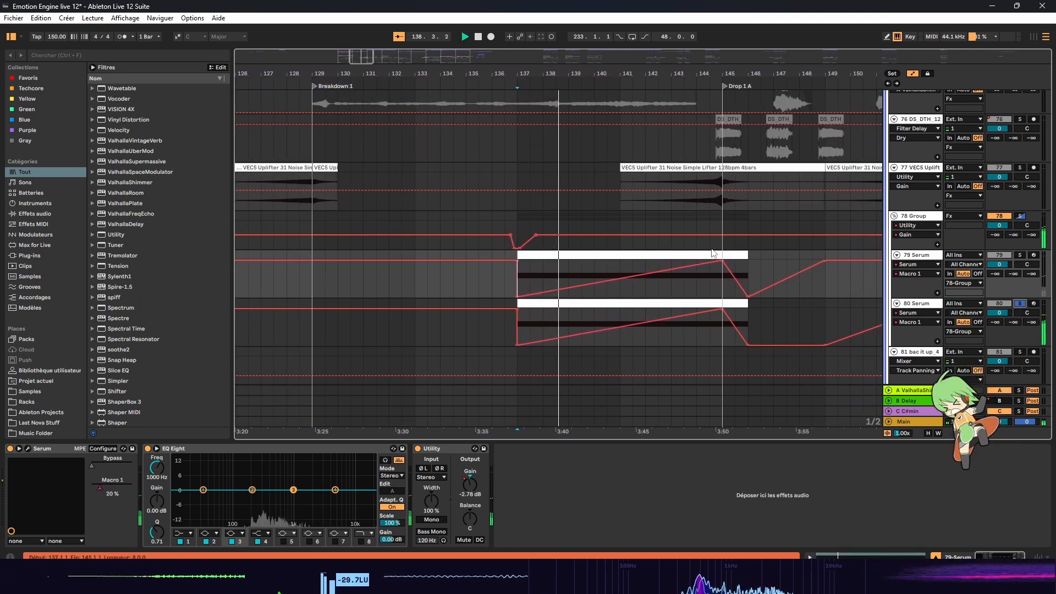
Step: Solo the 77 VEC5 Uplifter track and play its noise lifter clip from bar 141
{"action": "left_click", "coordinate": [618, 184]}
{"action": "key", "text": "space"}
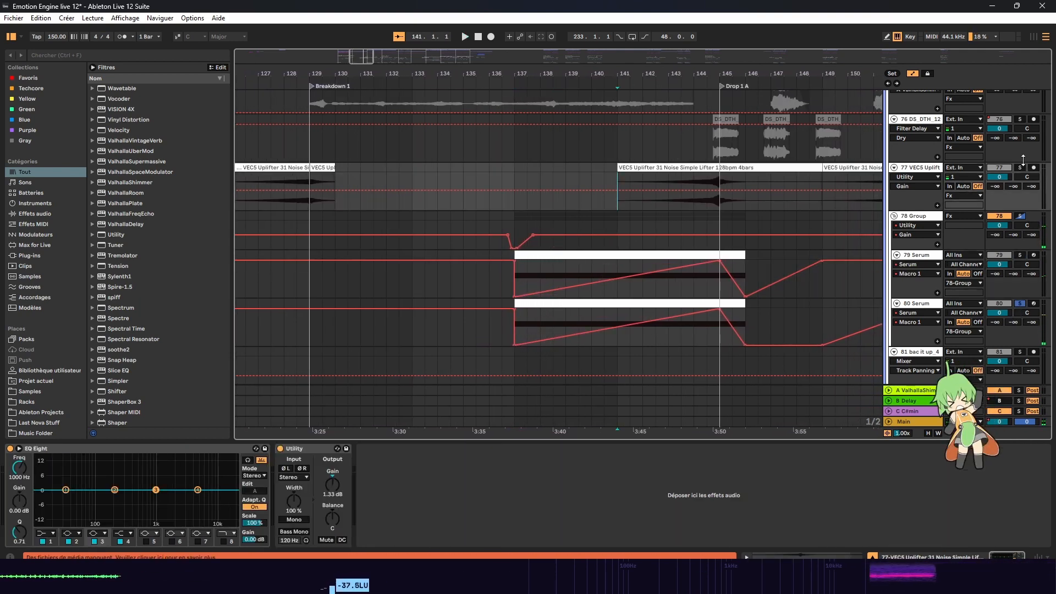
{"action": "key", "text": "space"}
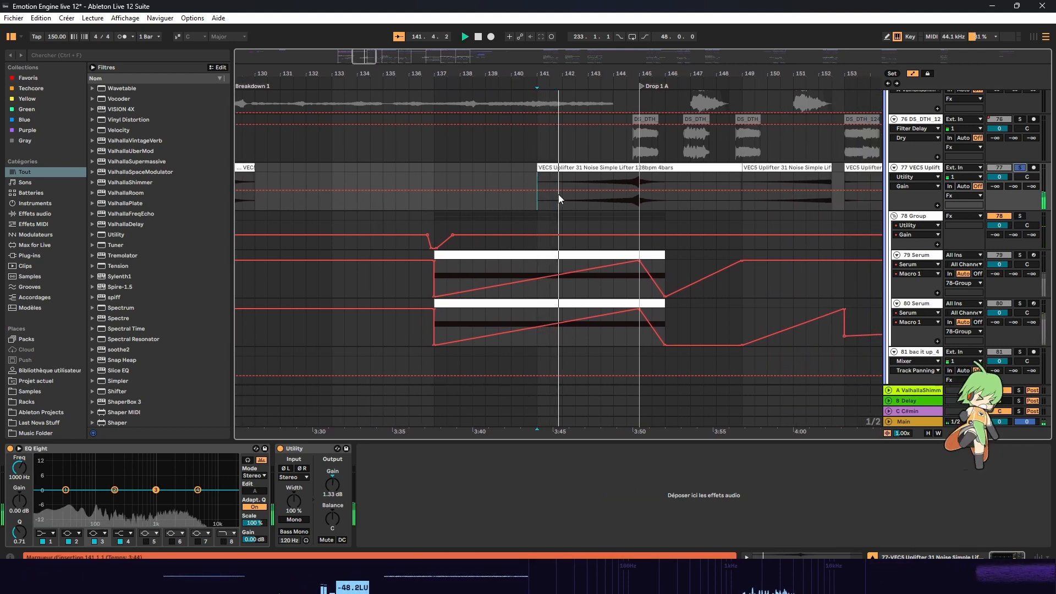
Step: Play the transition into Breakdown 1 from just before bar 129, and set the insertion point at bar 129
{"action": "scroll", "coordinate": [371, 78], "scroll_direction": "left", "scroll_amount": 4}
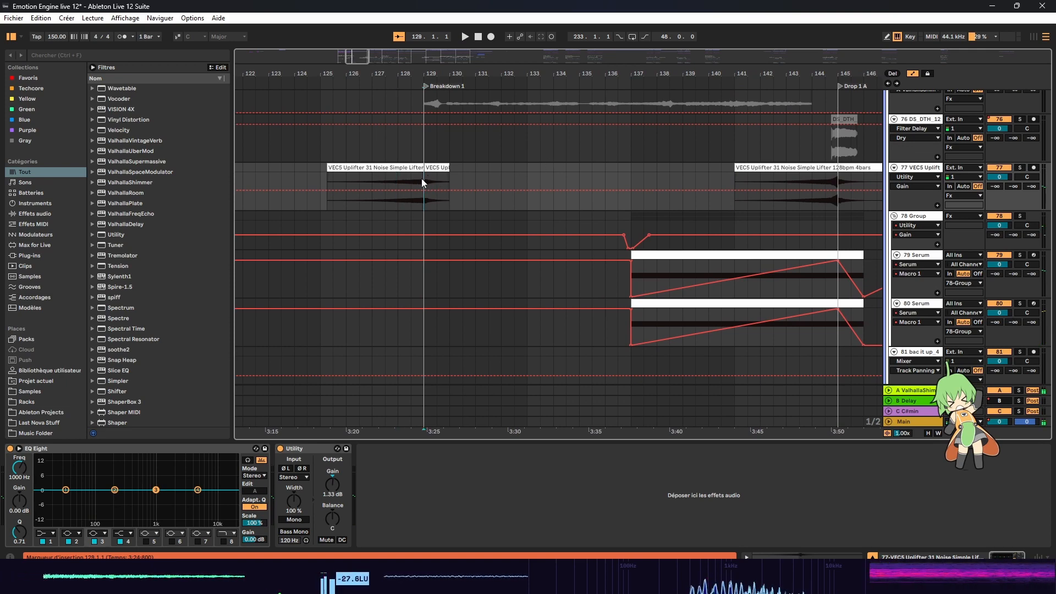
{"action": "key", "text": "space"}
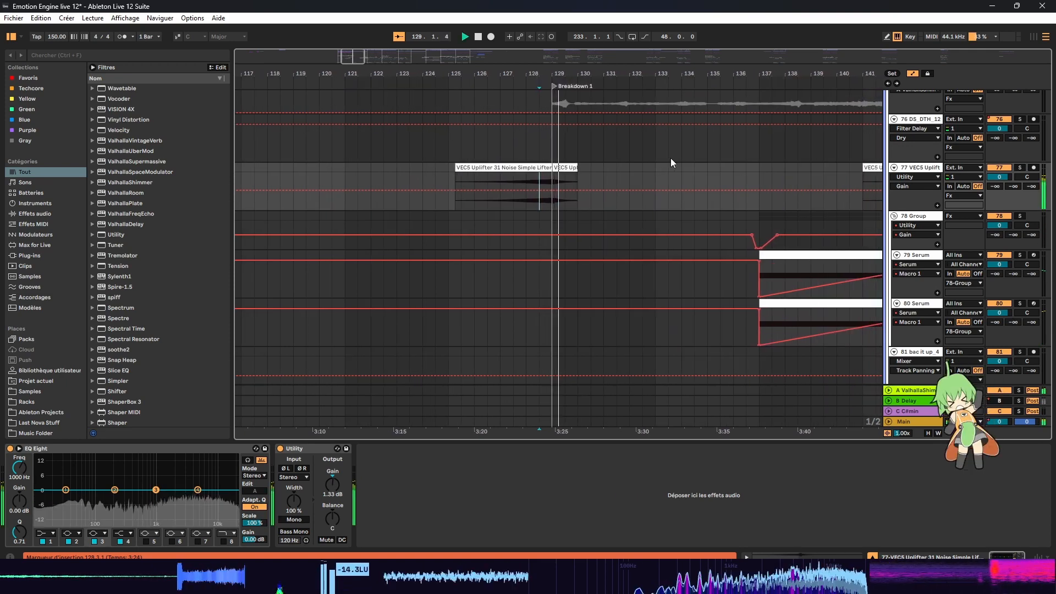
{"action": "left_click", "coordinate": [548, 180]}
Step: Expand the Drums group, locate the UFD_Crash Fx_16 clip on track 123 and play it from bar 129
{"action": "scroll", "coordinate": [572, 142], "scroll_direction": "down", "scroll_amount": 2}
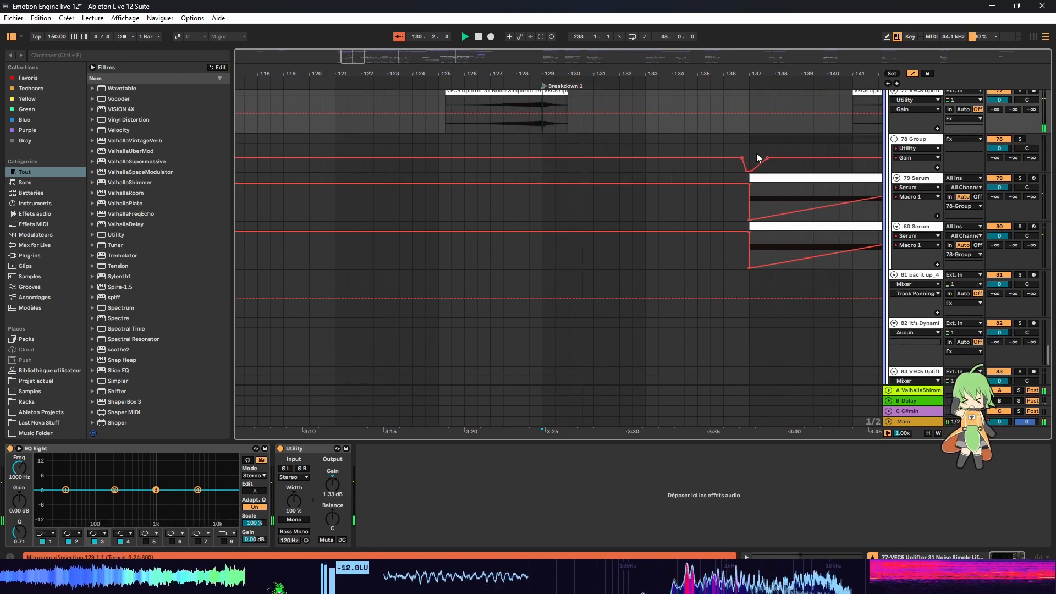
{"action": "left_click_drag", "start_coordinate": [1051, 358], "coordinate": [1048, 395]}
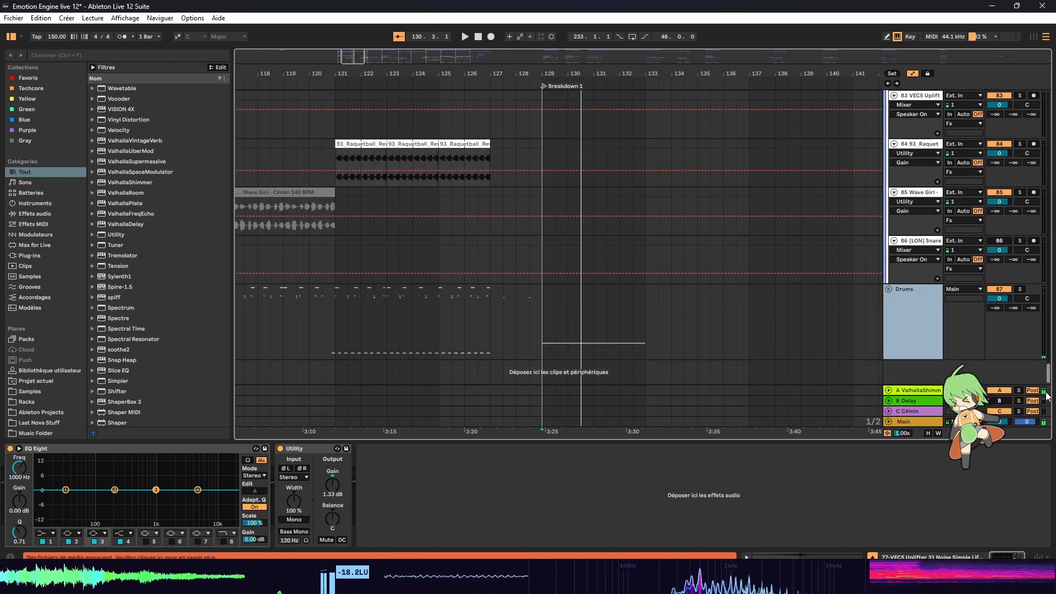
{"action": "left_click", "coordinate": [889, 289]}
{"action": "left_click_drag", "start_coordinate": [1048, 280], "coordinate": [1048, 386]}
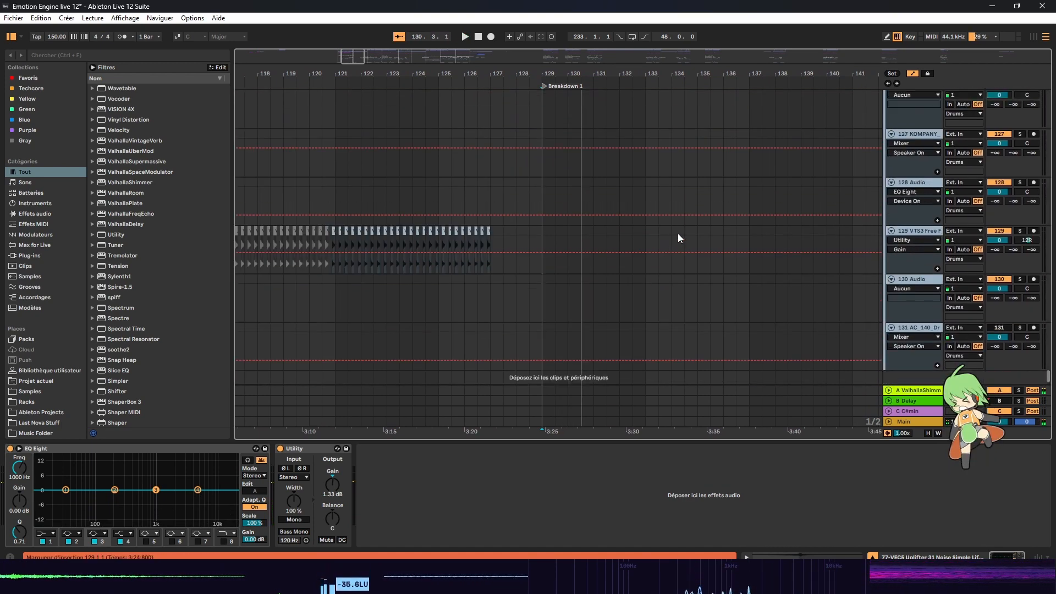
{"action": "scroll", "coordinate": [657, 248], "scroll_direction": "up", "scroll_amount": 5}
{"action": "scroll", "coordinate": [657, 251], "scroll_direction": "up", "scroll_amount": 2}
{"action": "left_click", "coordinate": [542, 260]}
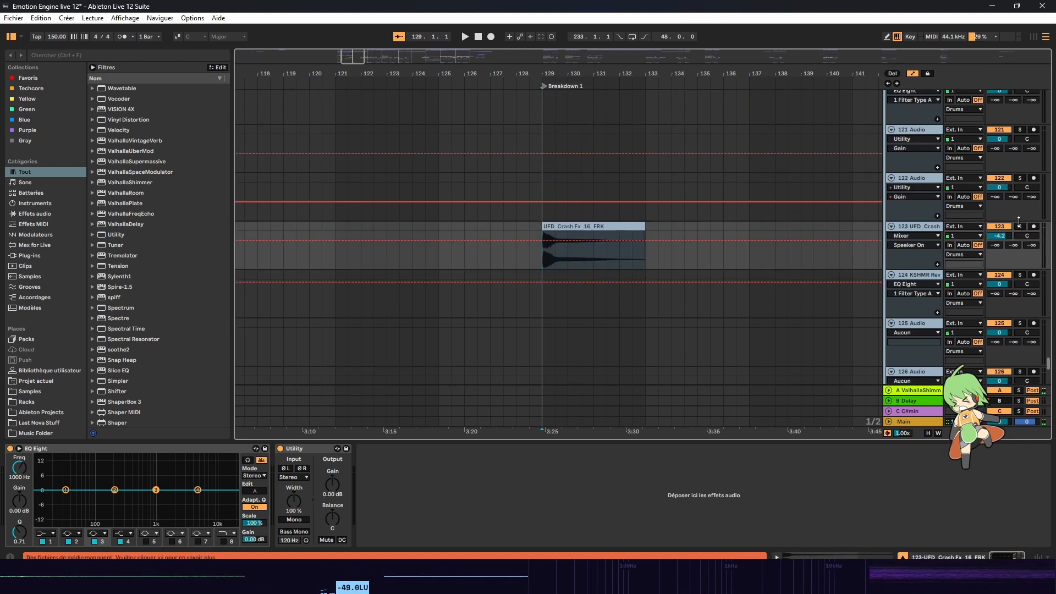
{"action": "key", "text": "space"}
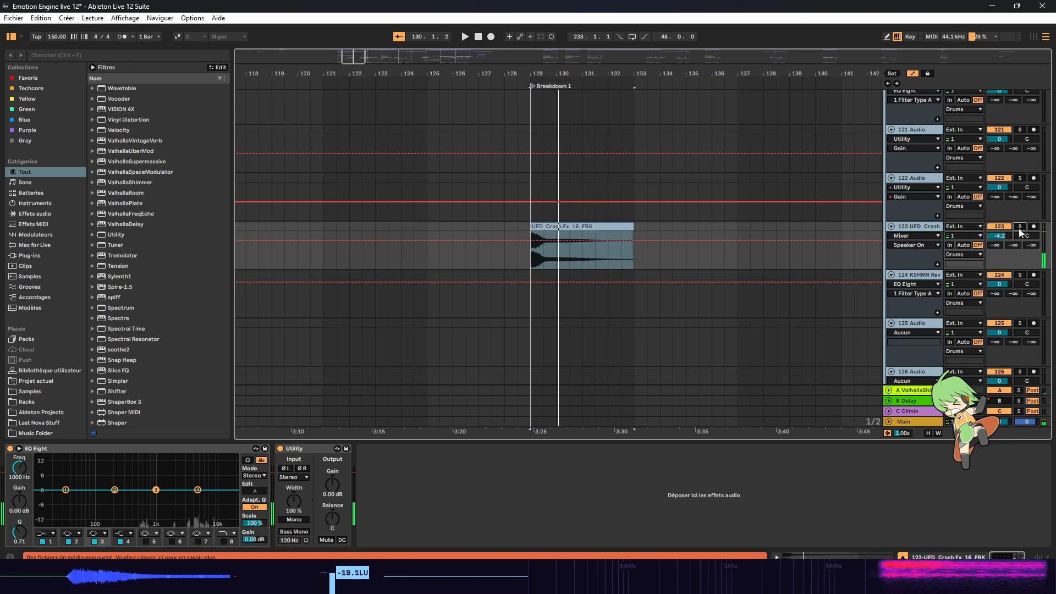
Step: Collapse the Liek n subskrib and Drums groups and show the Drop 1 A and Drop 1 B sections
{"action": "left_click_drag", "start_coordinate": [1048, 348], "coordinate": [1025, 53]}
{"action": "left_click", "coordinate": [889, 97]}
{"action": "left_click_drag", "start_coordinate": [355, 58], "coordinate": [376, 55]}
{"action": "left_click", "coordinate": [889, 227]}
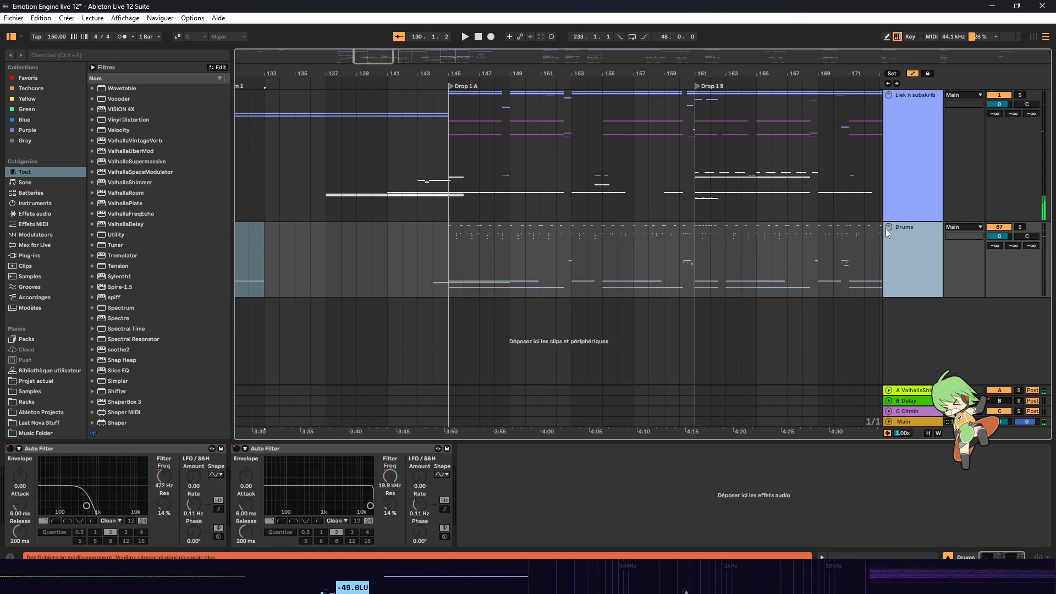
Step: Set the insertion point in bar 144 and play the full mix into Drop 1 A
{"action": "left_click", "coordinate": [434, 165]}
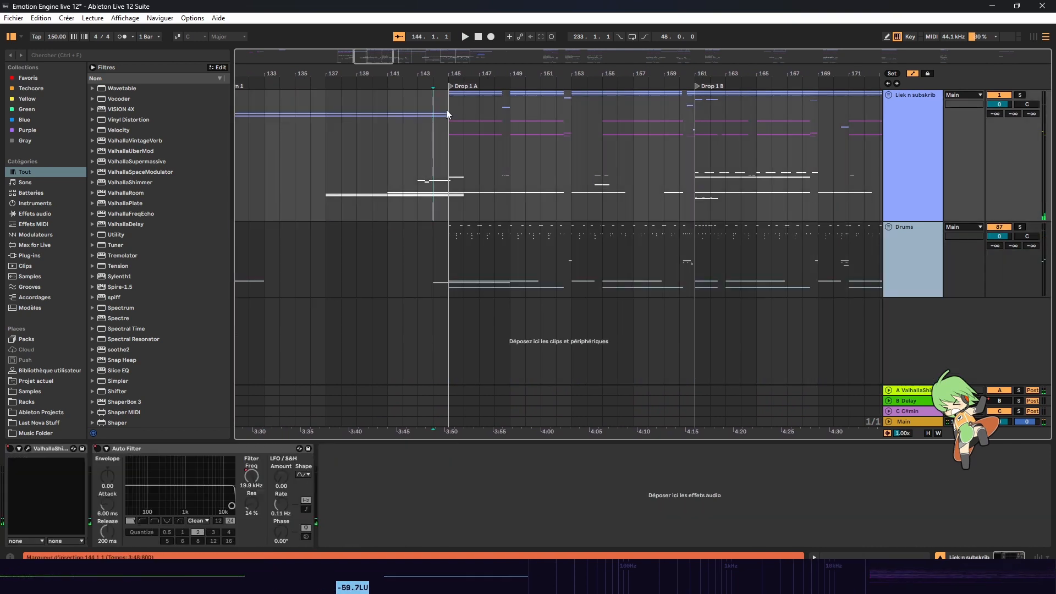
{"action": "mouse_move", "coordinate": [372, 59]}
{"action": "left_mouse_down"}
{"action": "mouse_move", "coordinate": [376, 28]}
{"action": "mouse_move", "coordinate": [372, 57]}
{"action": "left_mouse_up"}
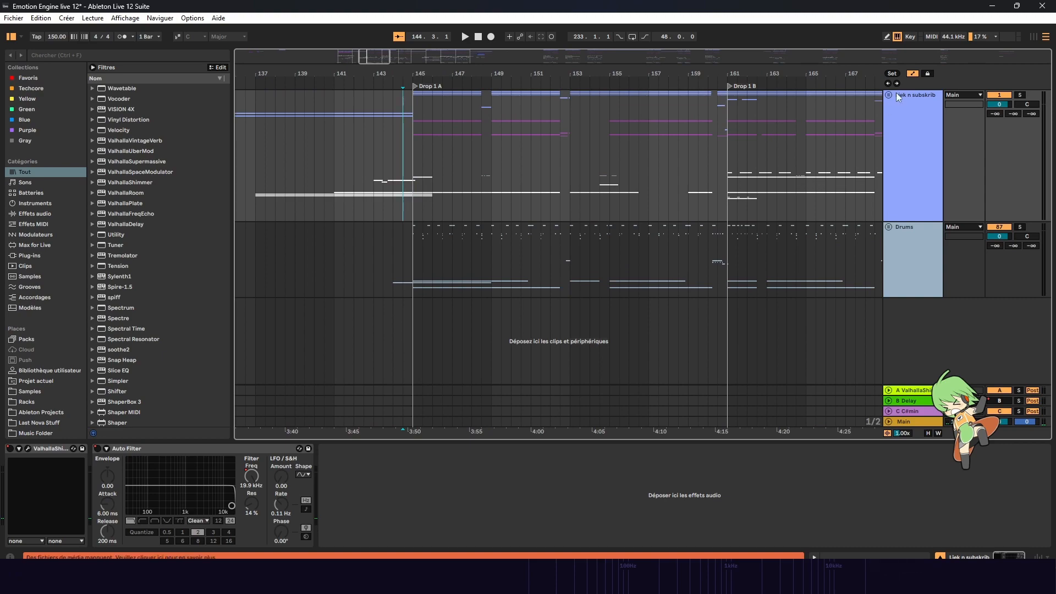
{"action": "key", "text": "space"}
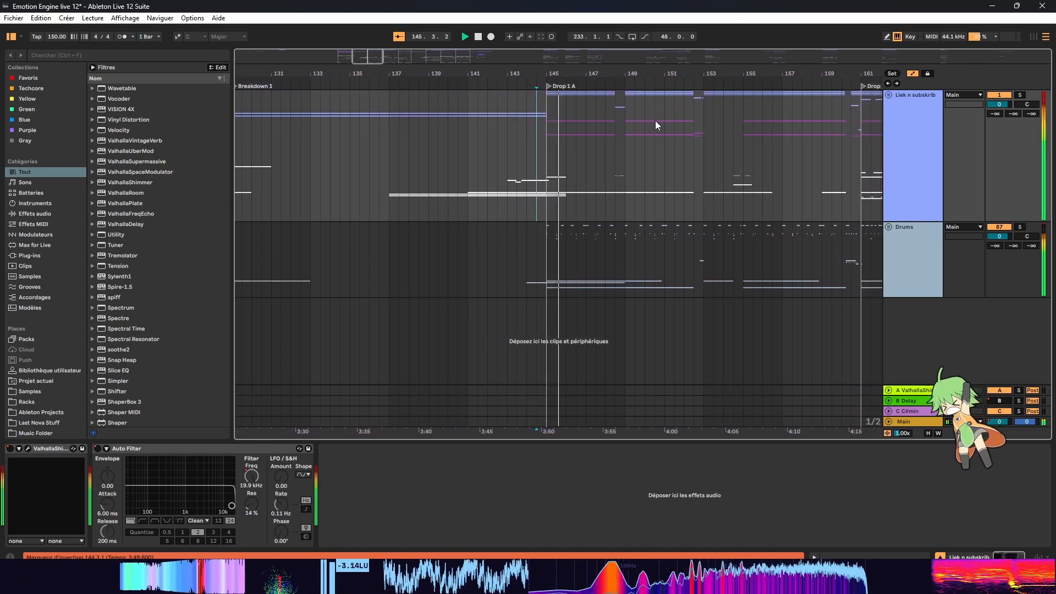
Step: Expand the Liek n subskrib group, select Melodies and examine the lead, bass, sub and drum tracks while Drop 1 A plays
{"action": "left_click", "coordinate": [889, 94]}
{"action": "scroll", "coordinate": [692, 193], "scroll_direction": "down", "scroll_amount": 4}
{"action": "left_click", "coordinate": [898, 153]}
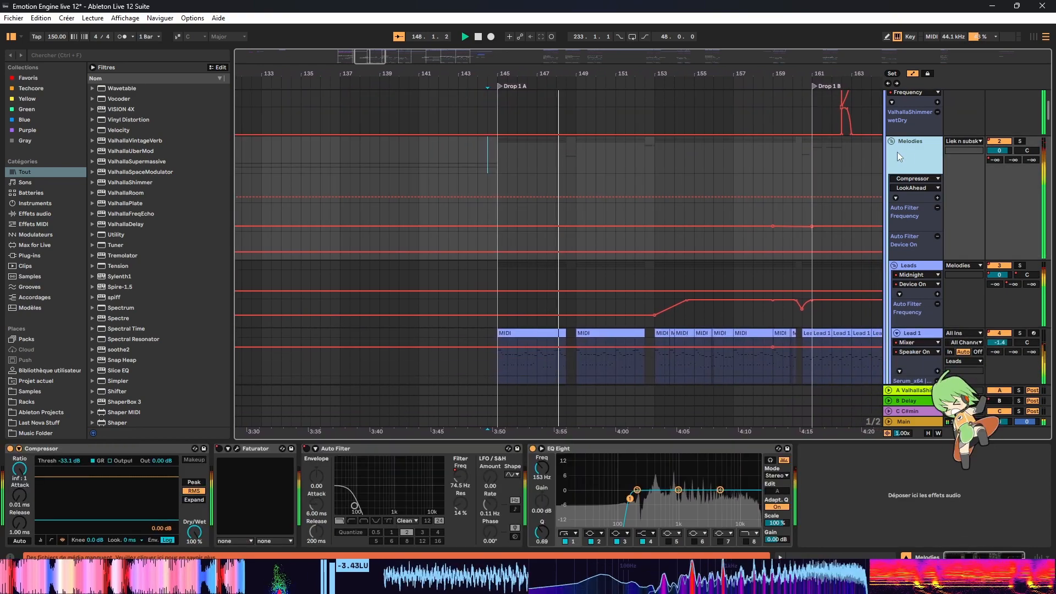
{"action": "scroll", "coordinate": [701, 166], "scroll_direction": "down", "scroll_amount": 6}
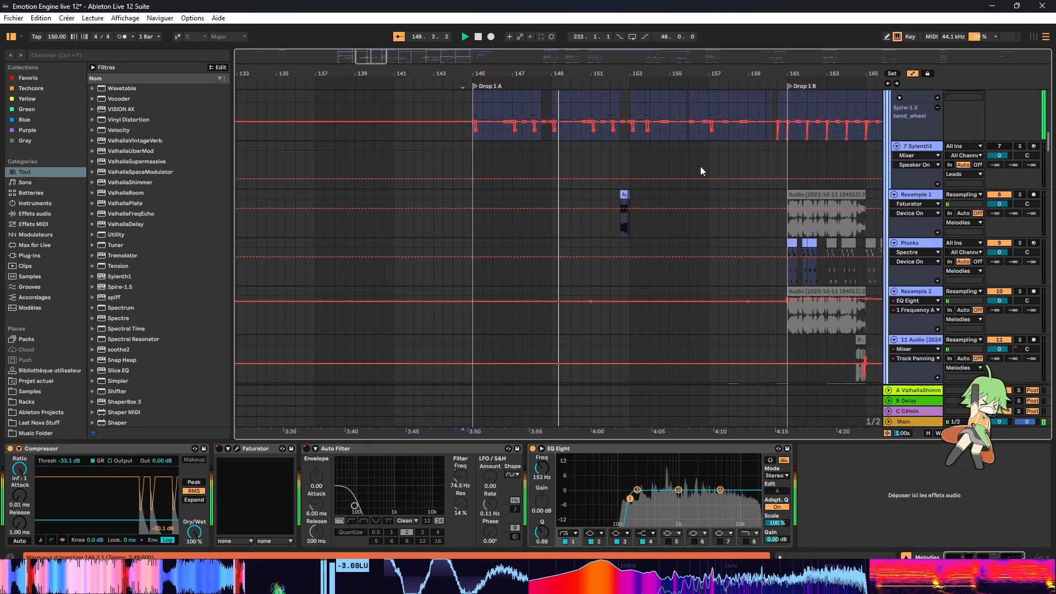
{"action": "scroll", "coordinate": [701, 166], "scroll_direction": "down", "scroll_amount": 10}
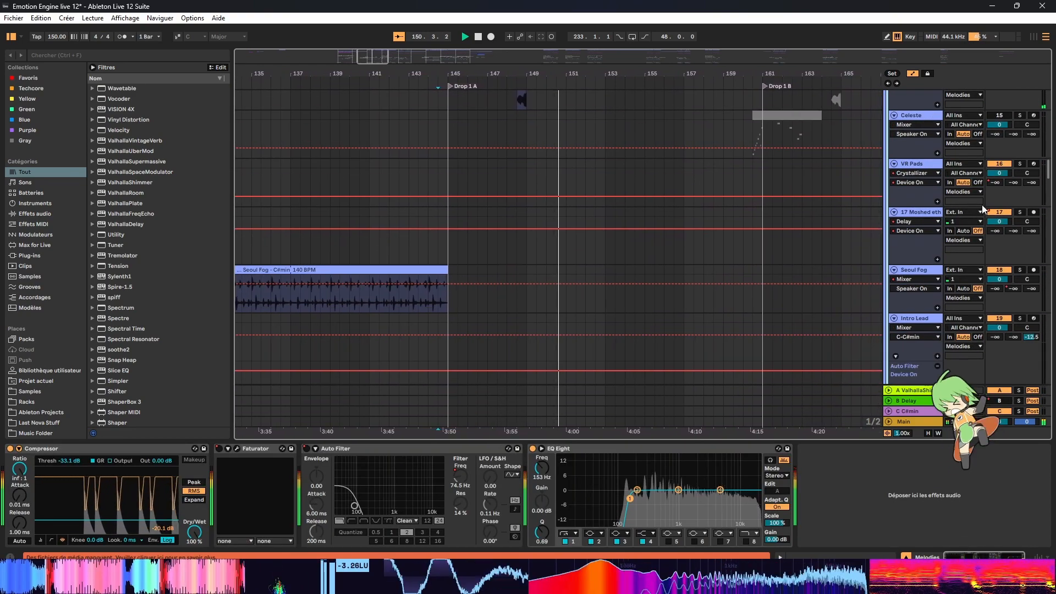
{"action": "scroll", "coordinate": [990, 220], "scroll_direction": "down", "scroll_amount": 8}
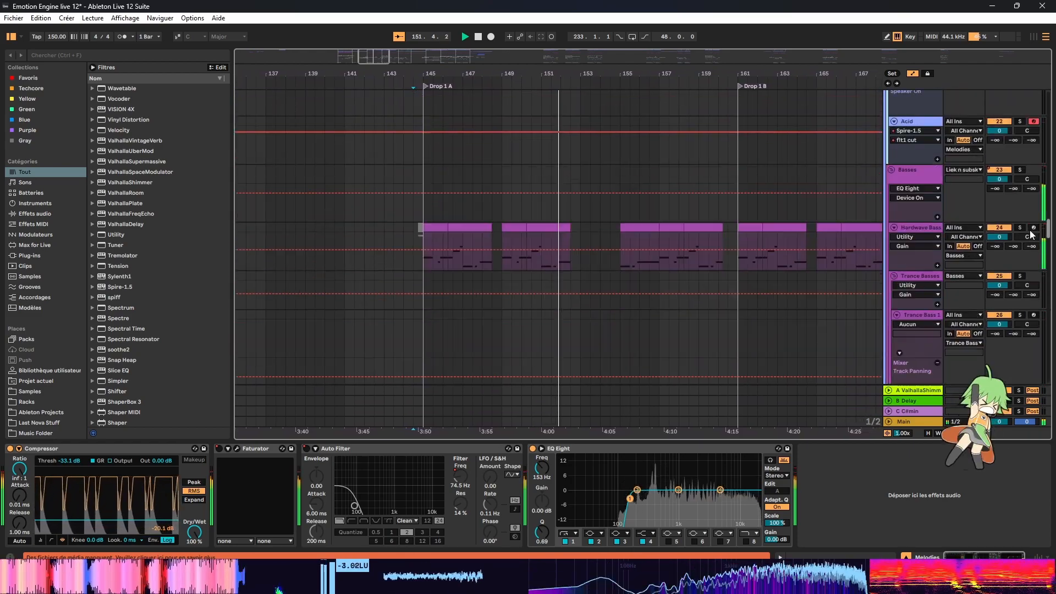
{"action": "scroll", "coordinate": [1026, 249], "scroll_direction": "down", "scroll_amount": 10}
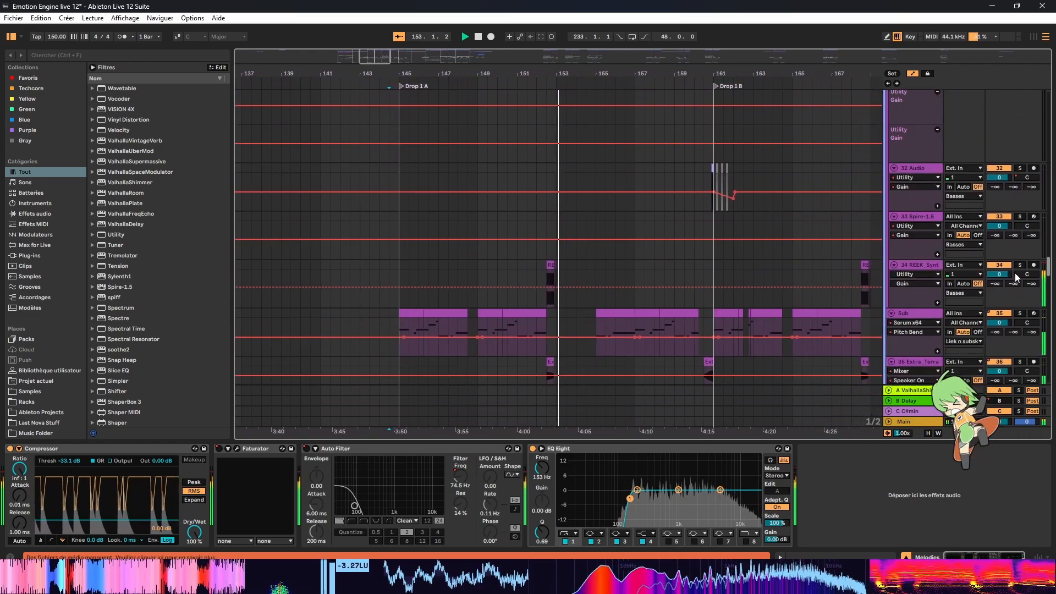
{"action": "scroll", "coordinate": [1015, 272], "scroll_direction": "down", "scroll_amount": 20}
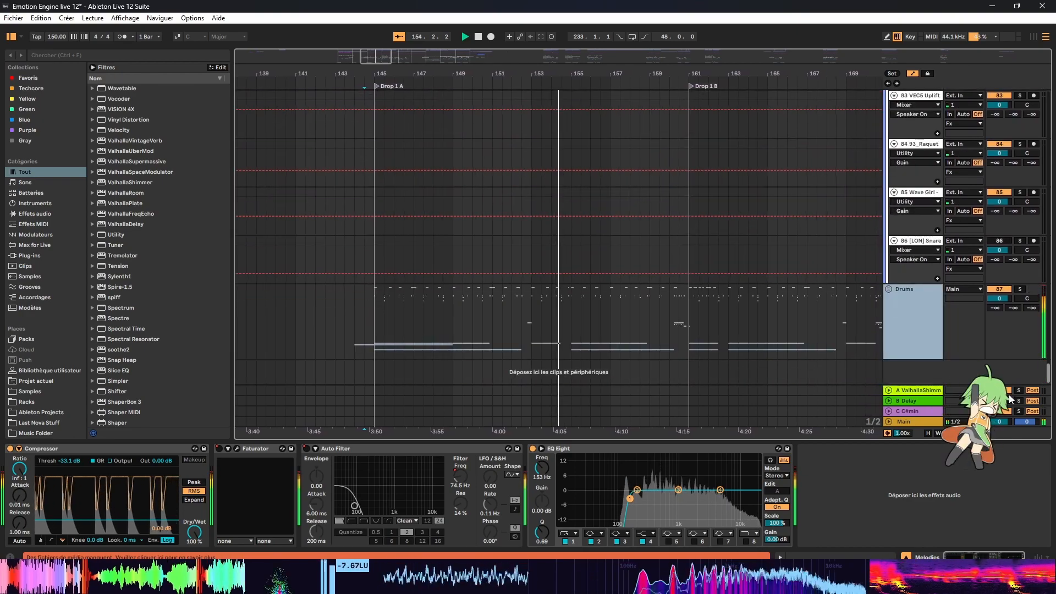
{"action": "scroll", "coordinate": [1002, 315], "scroll_direction": "up", "scroll_amount": 20}
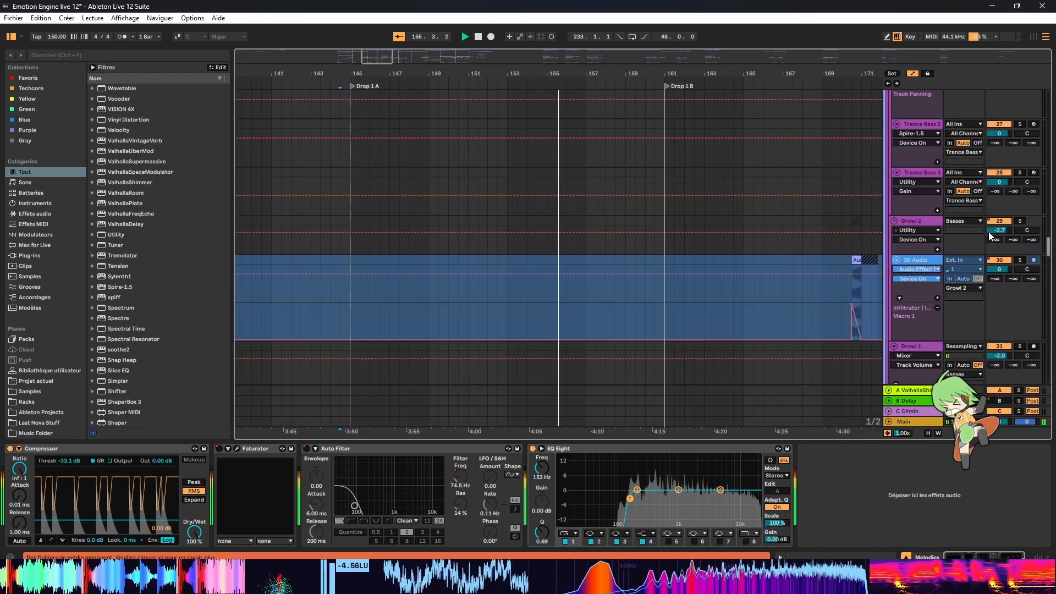
{"action": "scroll", "coordinate": [989, 233], "scroll_direction": "up", "scroll_amount": 15}
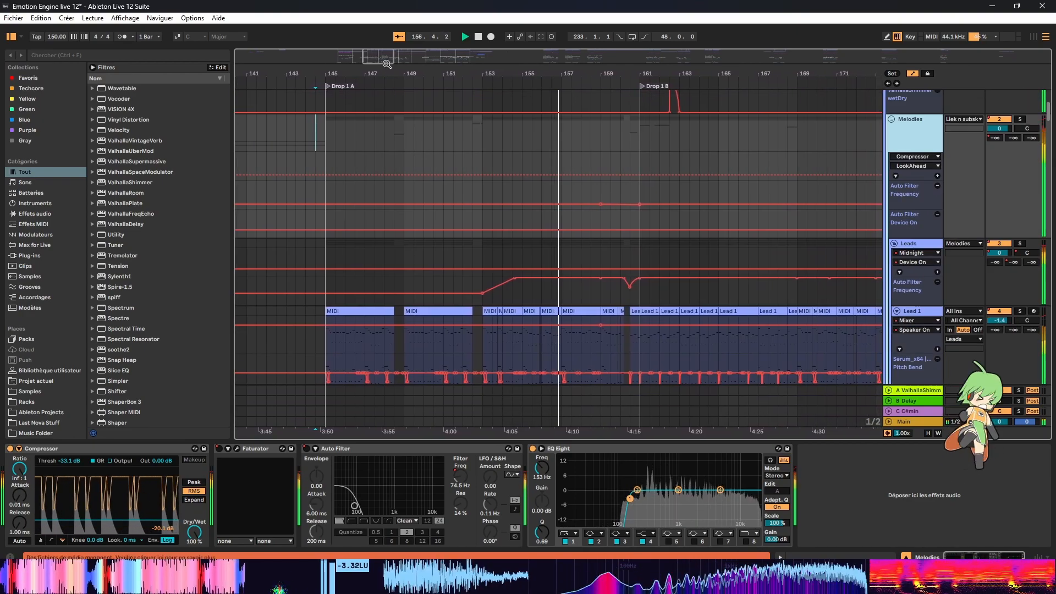
{"action": "left_click_drag", "start_coordinate": [387, 64], "coordinate": [386, 55]}
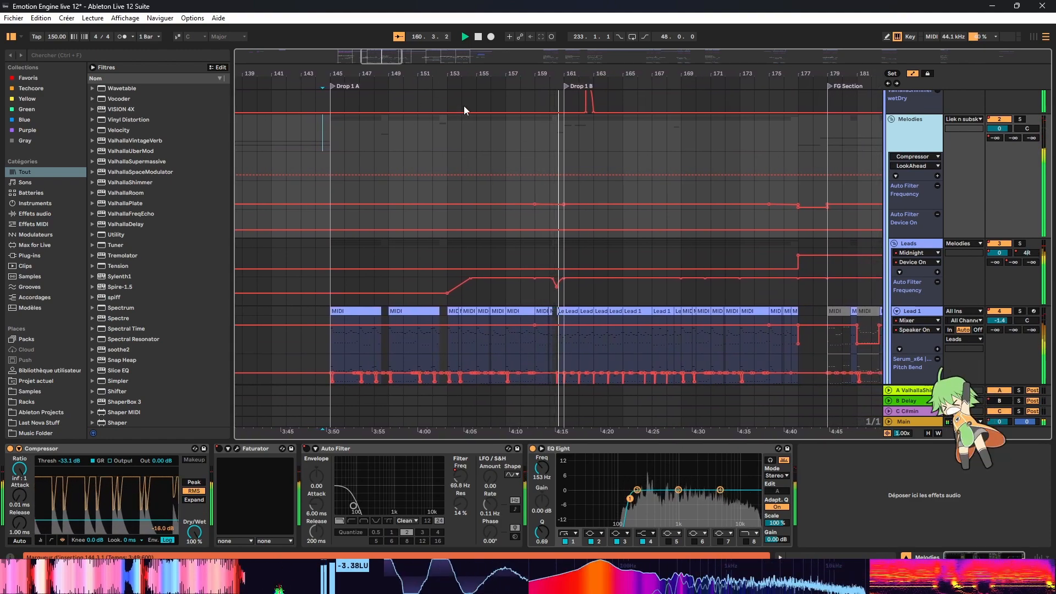
Step: Stop playback and set the insertion point on the Lead 1 track at bar 145, the start of Drop 1 A
{"action": "key", "text": "space"}
{"action": "left_click_drag", "start_coordinate": [381, 62], "coordinate": [378, 76]}
{"action": "left_click", "coordinate": [296, 134]}
{"action": "scroll", "coordinate": [393, 160], "scroll_direction": "up", "scroll_amount": 5}
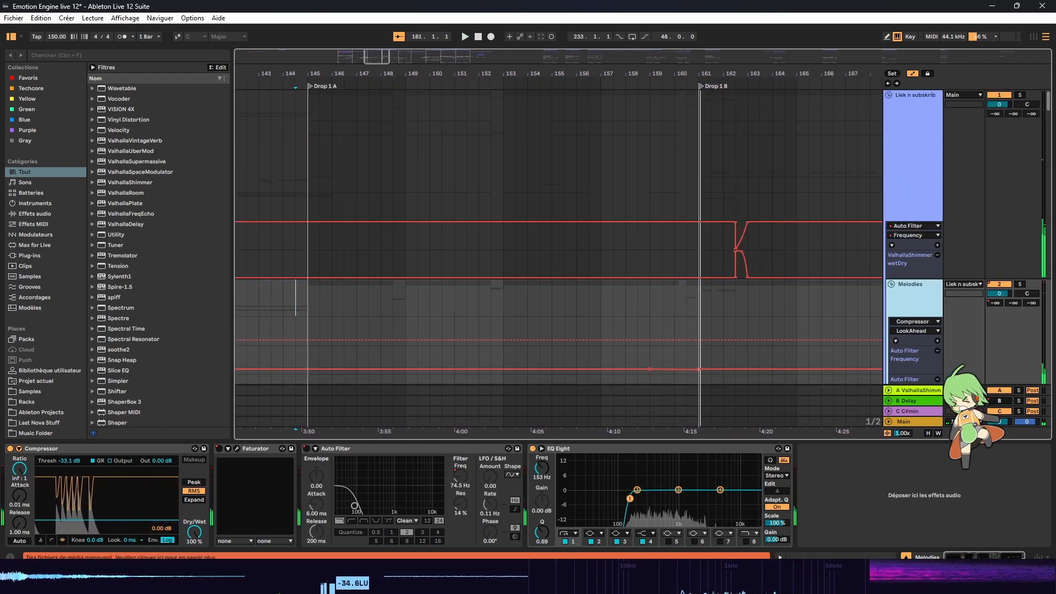
{"action": "scroll", "coordinate": [1040, 125], "scroll_direction": "down", "scroll_amount": 5}
{"action": "left_click", "coordinate": [318, 202]}
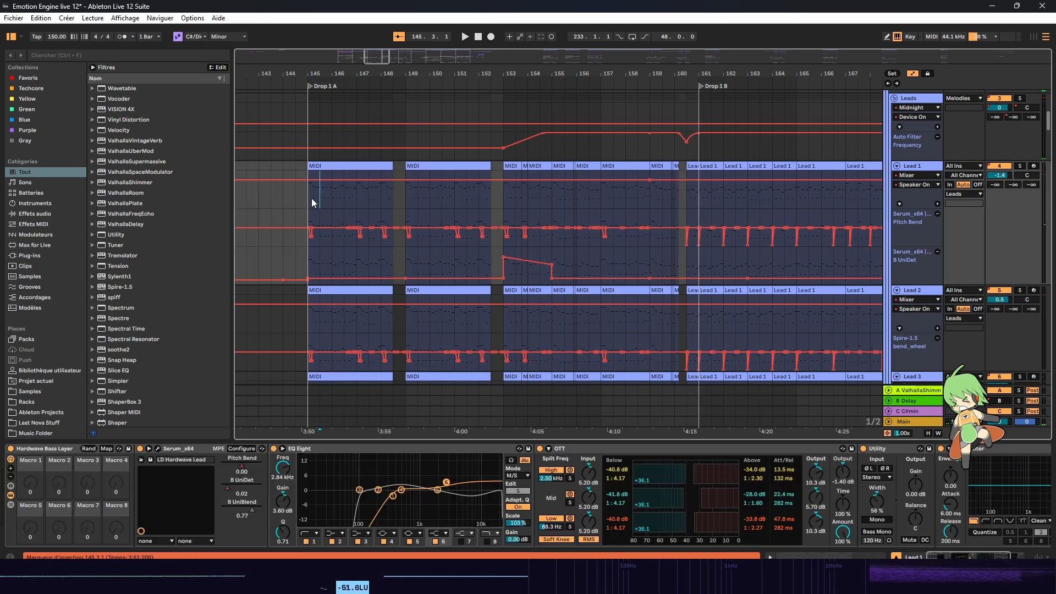
{"action": "scroll", "coordinate": [990, 145], "scroll_direction": "up", "scroll_amount": 1}
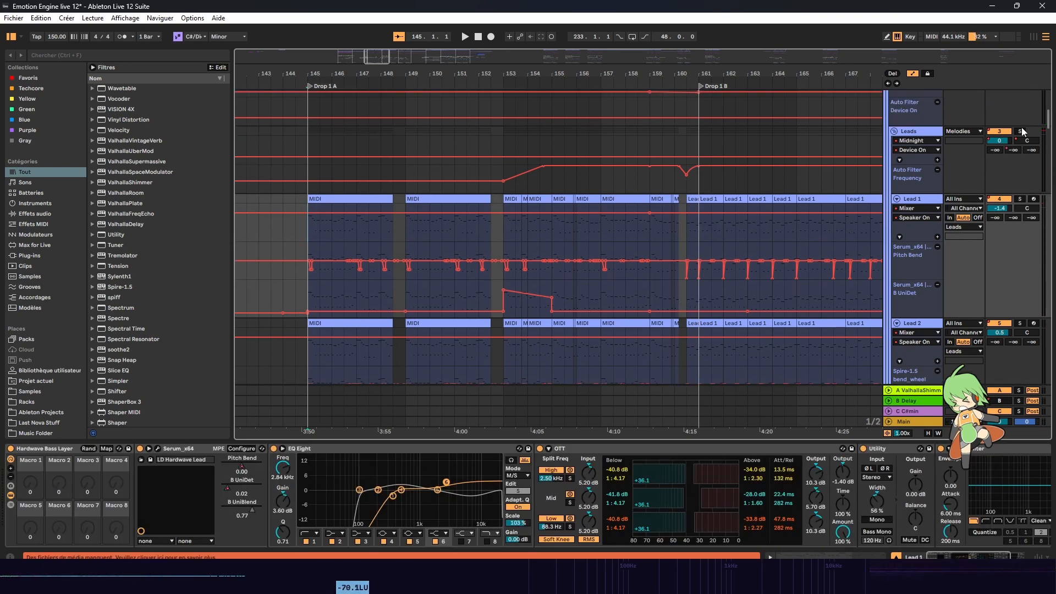
Step: Solo the Leads group, play Drop 1 A from bar 145 and show the end of Lead 1's device chain
{"action": "scroll", "coordinate": [385, 155], "scroll_direction": "down", "scroll_amount": 2}
{"action": "key", "text": "space"}
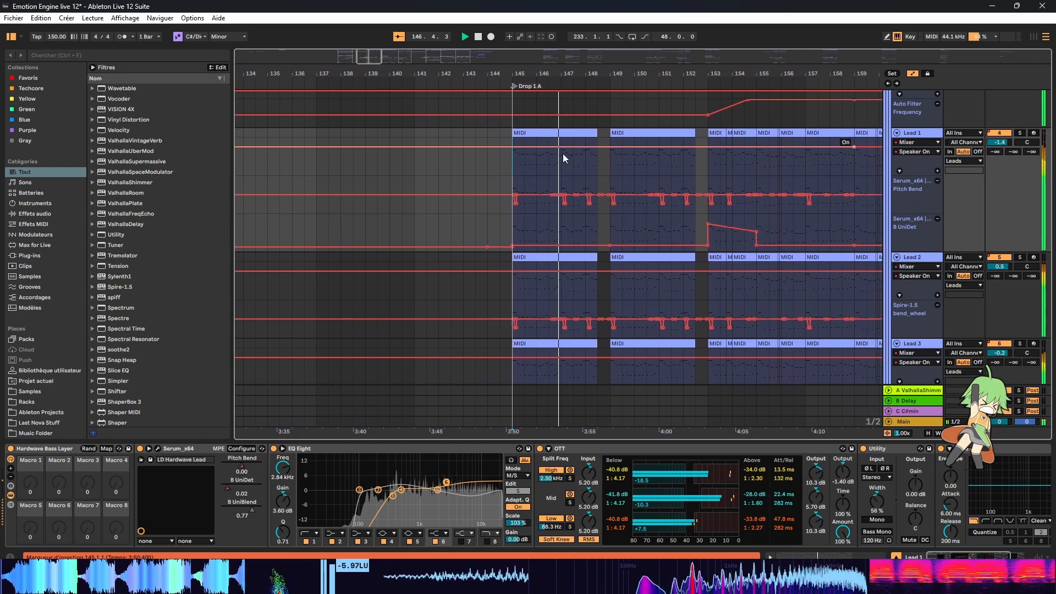
{"action": "left_click_drag", "start_coordinate": [957, 553], "coordinate": [972, 556]}
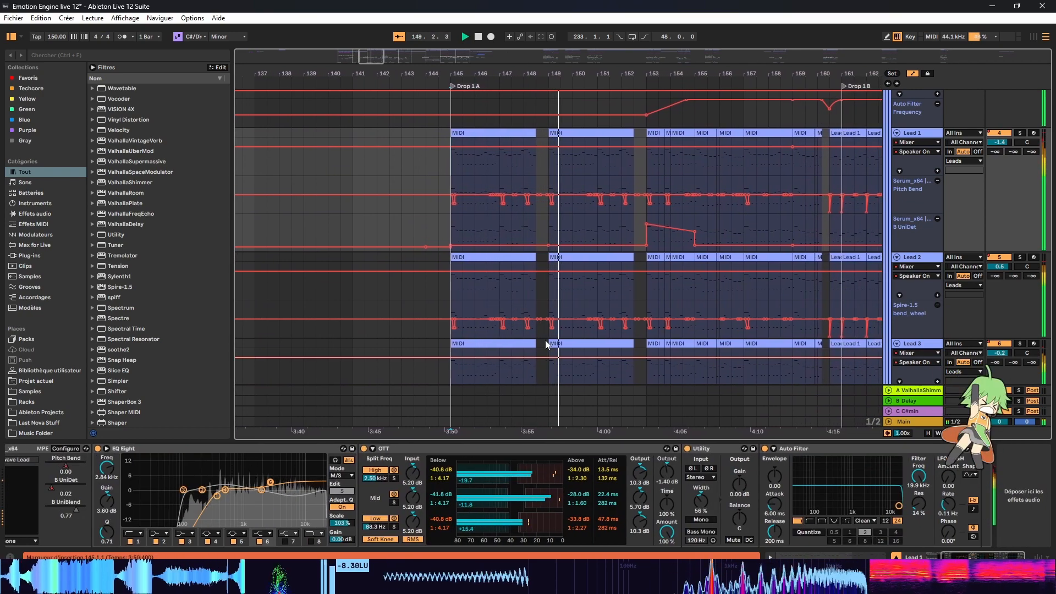
{"action": "mouse_move", "coordinate": [525, 116]}
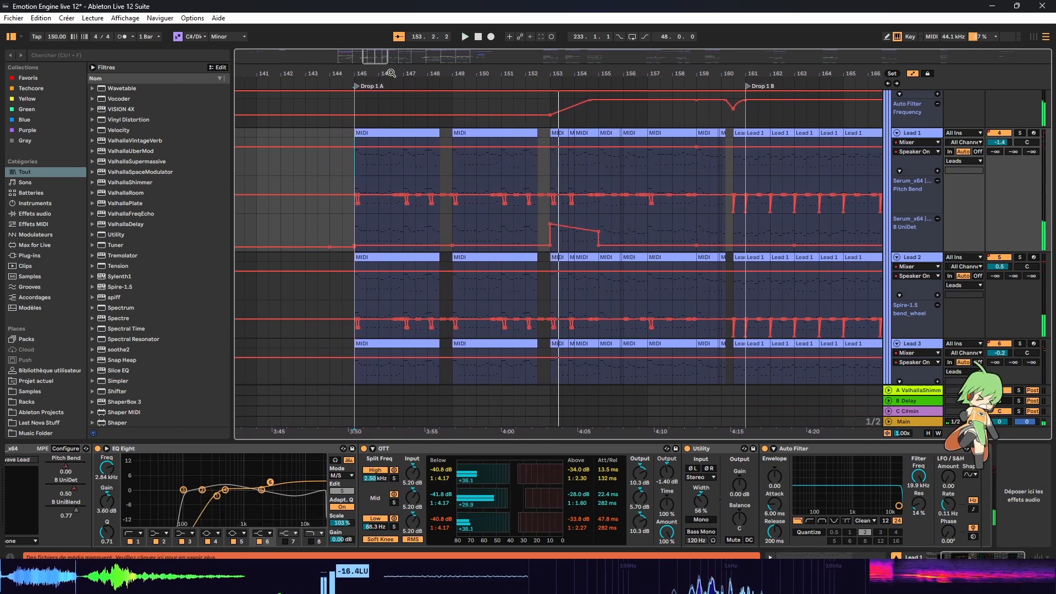
Step: Stop playback and select the gaps between Lead 1's clips at bars 148.3 and 152.3 to examine them
{"action": "left_click_drag", "start_coordinate": [395, 53], "coordinate": [394, 56]}
{"action": "left_click_drag", "start_coordinate": [432, 176], "coordinate": [455, 131]}
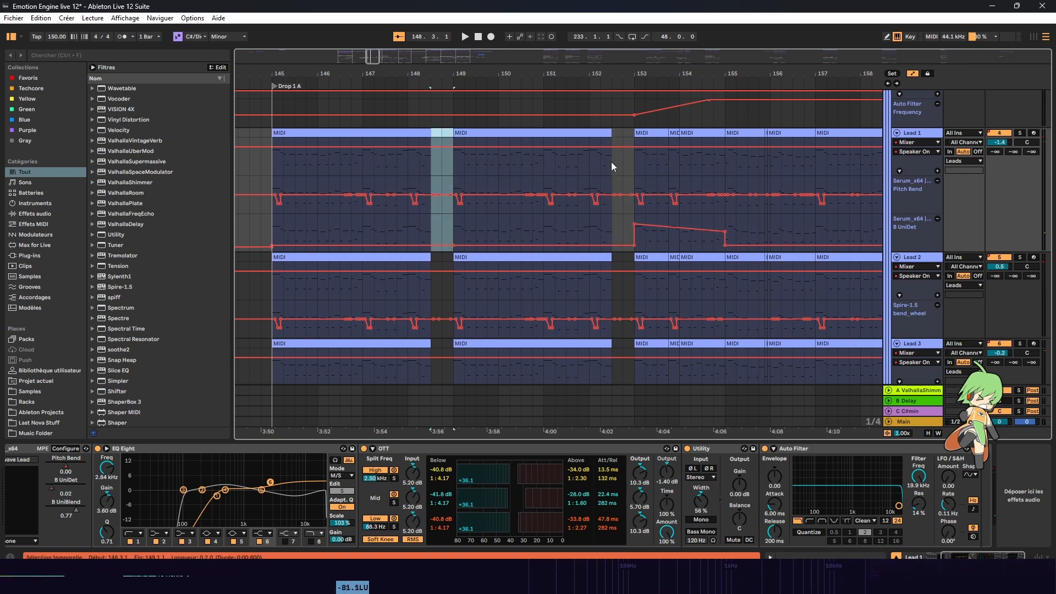
{"action": "scroll", "coordinate": [605, 121], "scroll_direction": "up", "scroll_amount": 4}
{"action": "scroll", "coordinate": [528, 154], "scroll_direction": "down", "scroll_amount": 3}
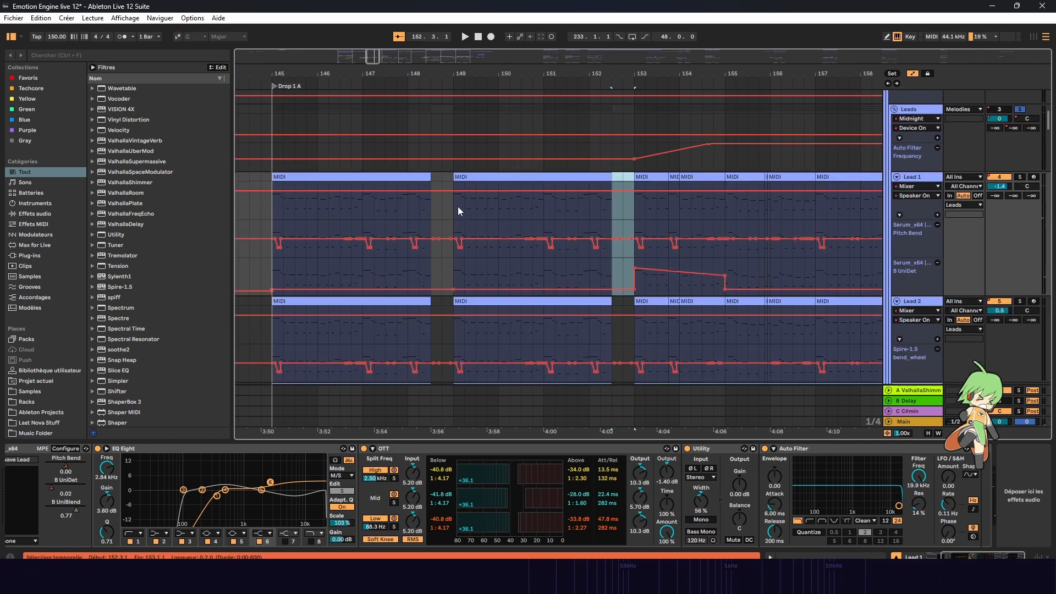
{"action": "scroll", "coordinate": [412, 127], "scroll_direction": "up", "scroll_amount": 3}
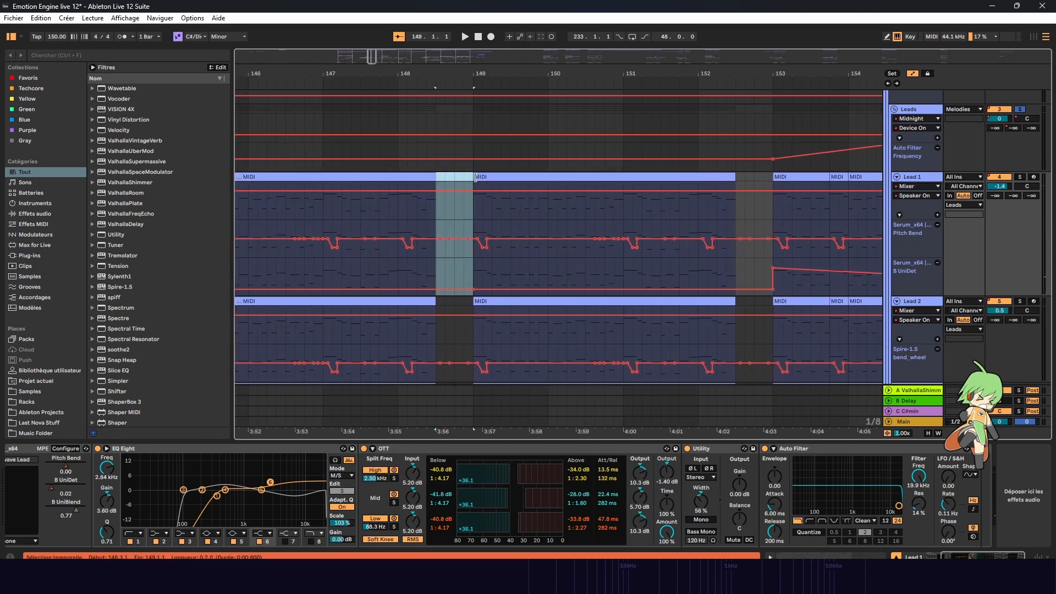
{"action": "left_click", "coordinate": [928, 113]}
{"action": "left_click_drag", "start_coordinate": [439, 215], "coordinate": [478, 182]}
{"action": "scroll", "coordinate": [692, 138], "scroll_direction": "up", "scroll_amount": 10}
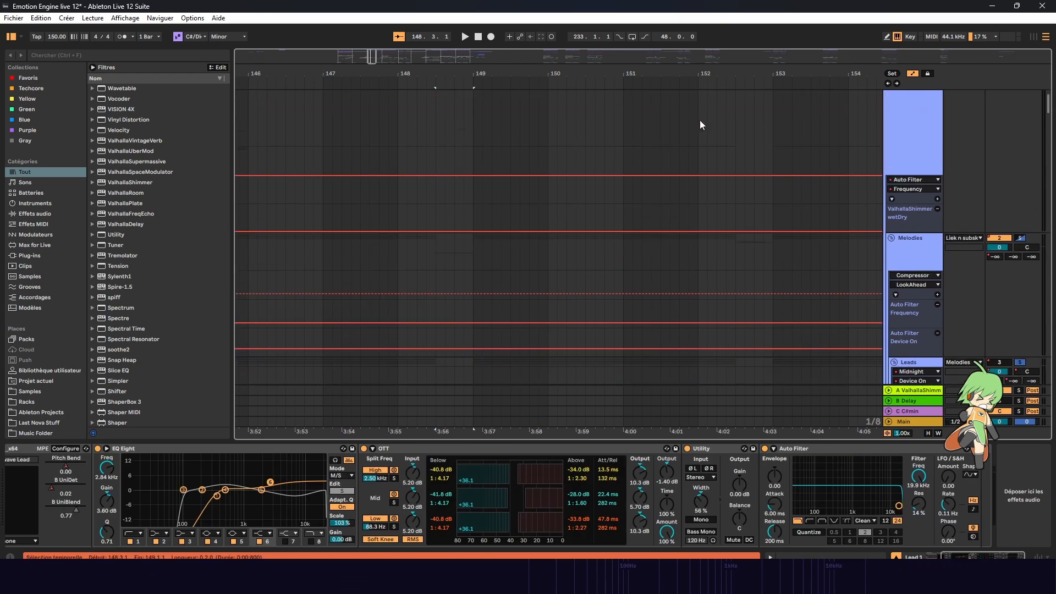
{"action": "scroll", "coordinate": [607, 164], "scroll_direction": "down", "scroll_amount": 5}
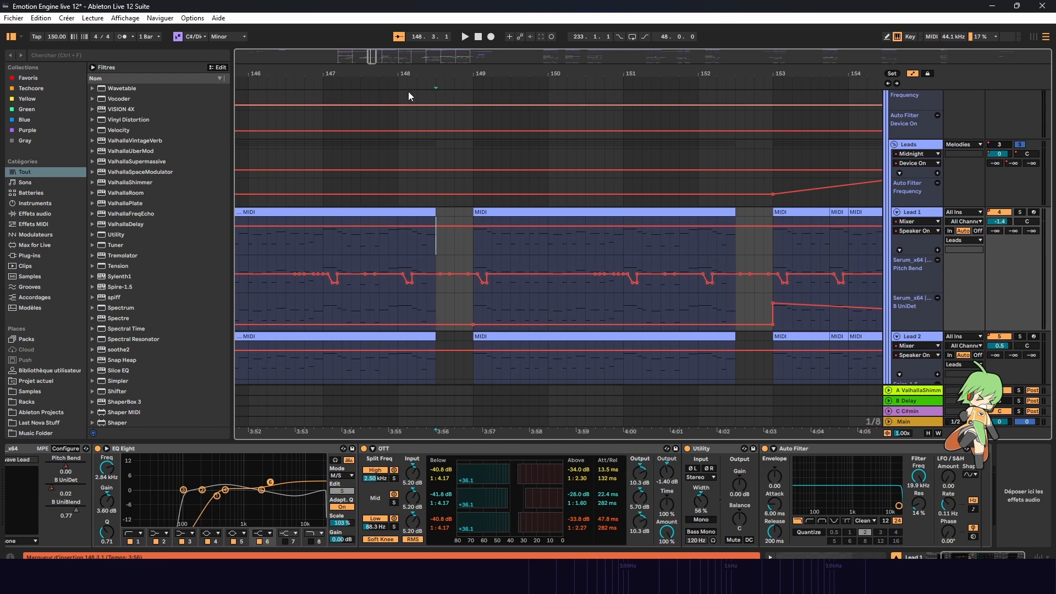
{"action": "left_click_drag", "start_coordinate": [740, 242], "coordinate": [771, 234]}
{"action": "left_click_drag", "start_coordinate": [373, 58], "coordinate": [370, 43]}
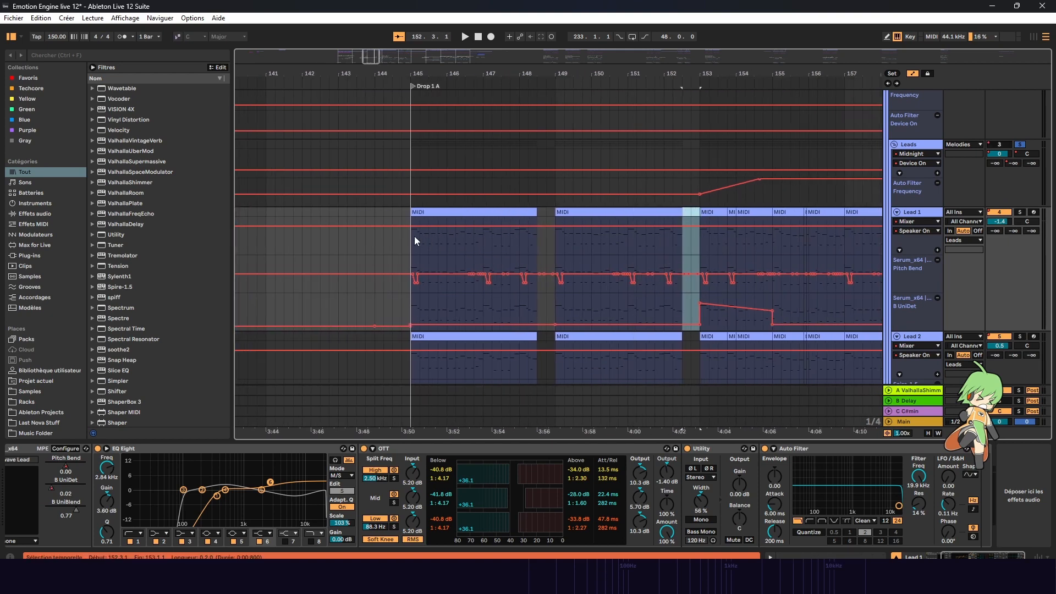
Step: Play the soloed leads from bar 145, stop, and select the Lead 1 gap at bar 148.3, comparing it with Lead 2 and Lead 3
{"action": "key", "text": "space"}
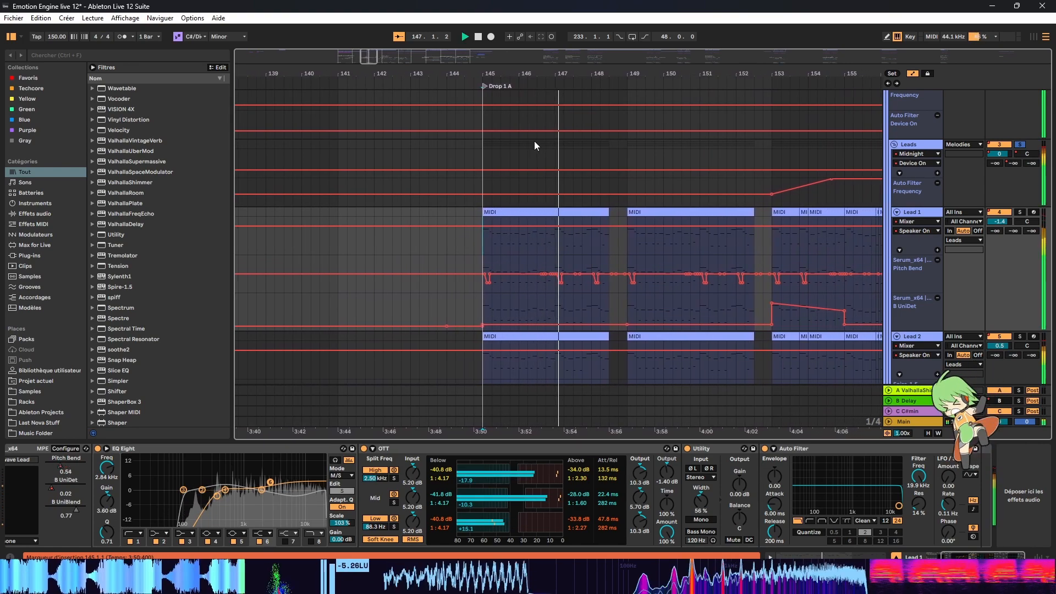
{"action": "scroll", "coordinate": [642, 237], "scroll_direction": "down", "scroll_amount": 2}
{"action": "scroll", "coordinate": [632, 231], "scroll_direction": "down", "scroll_amount": 2}
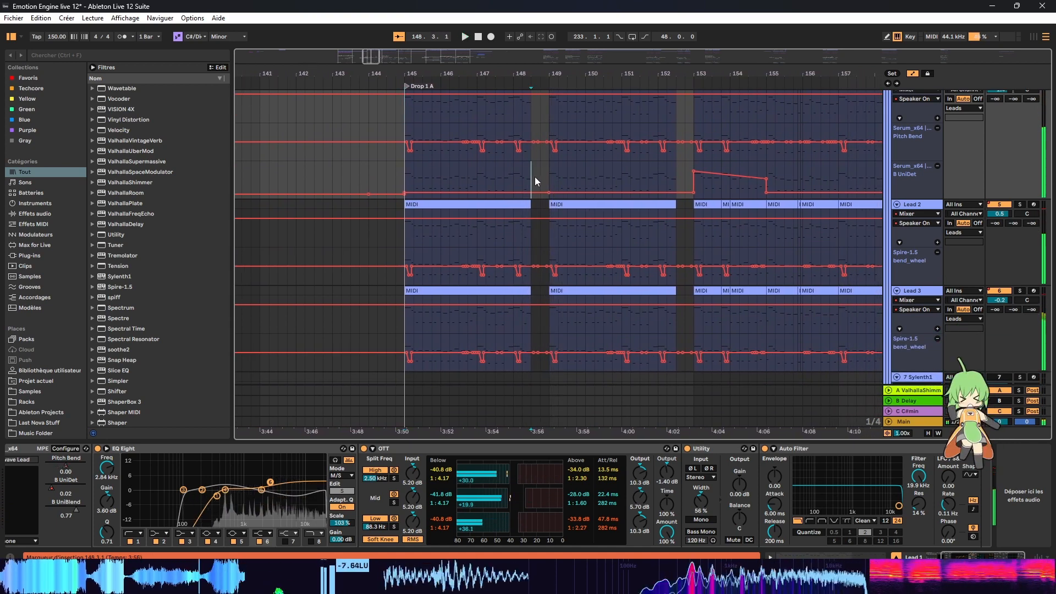
{"action": "left_click", "coordinate": [536, 178]}
{"action": "scroll", "coordinate": [539, 180], "scroll_direction": "up", "scroll_amount": 2}
{"action": "left_click_drag", "start_coordinate": [543, 218], "coordinate": [549, 136]}
{"action": "scroll", "coordinate": [540, 175], "scroll_direction": "down", "scroll_amount": 5}
{"action": "scroll", "coordinate": [546, 168], "scroll_direction": "up", "scroll_amount": 2}
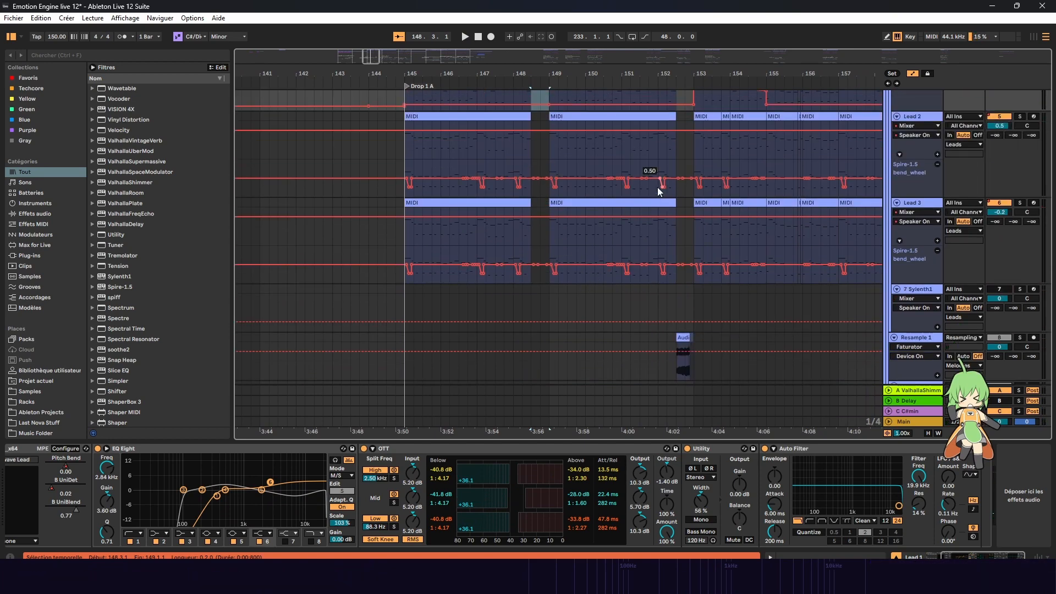
Step: Solo Resample 1 and play its audio clip from bar 152.3
{"action": "scroll", "coordinate": [545, 107], "scroll_direction": "down", "scroll_amount": 3}
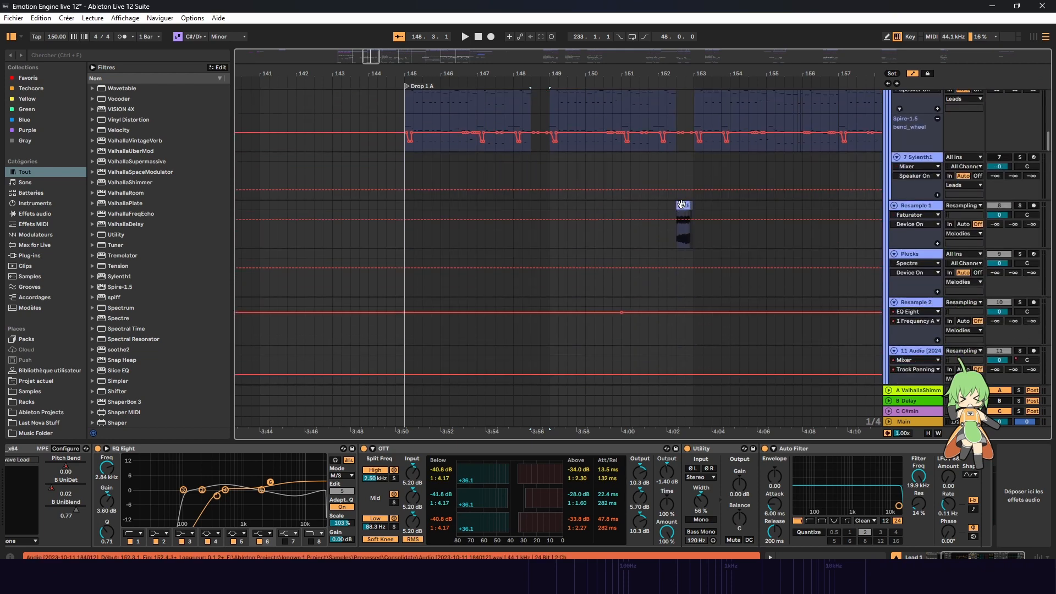
{"action": "left_click", "coordinate": [681, 241]}
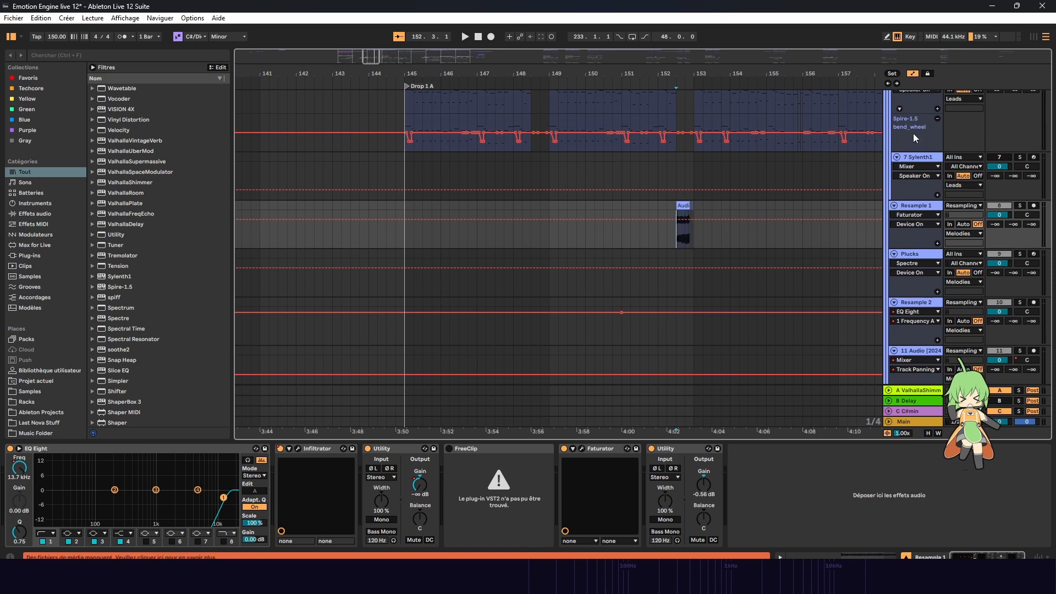
{"action": "key", "text": "space"}
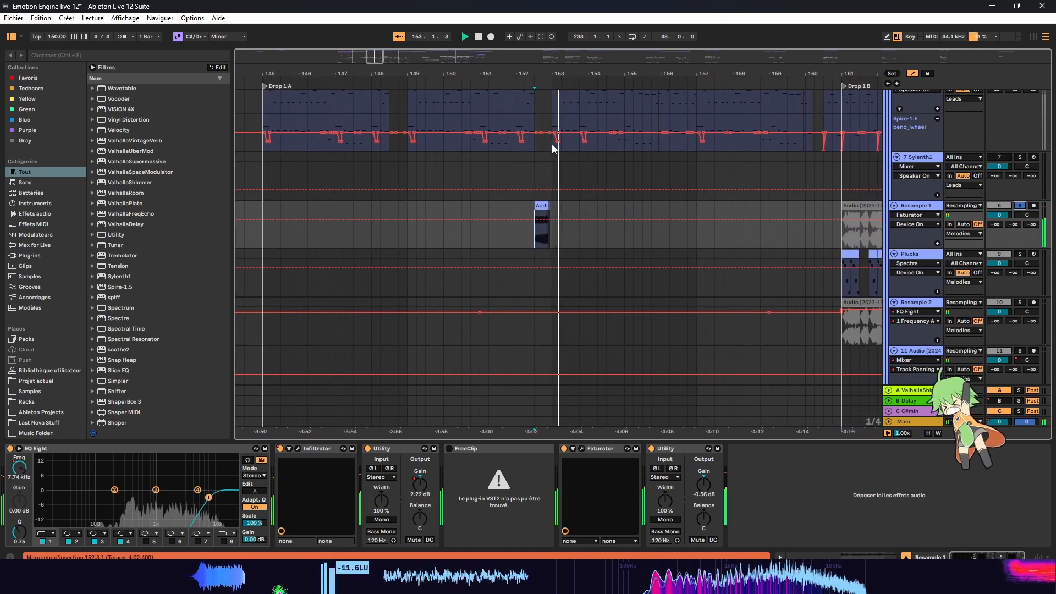
{"action": "scroll", "coordinate": [556, 154], "scroll_direction": "up", "scroll_amount": 2}
{"action": "key", "text": "space"}
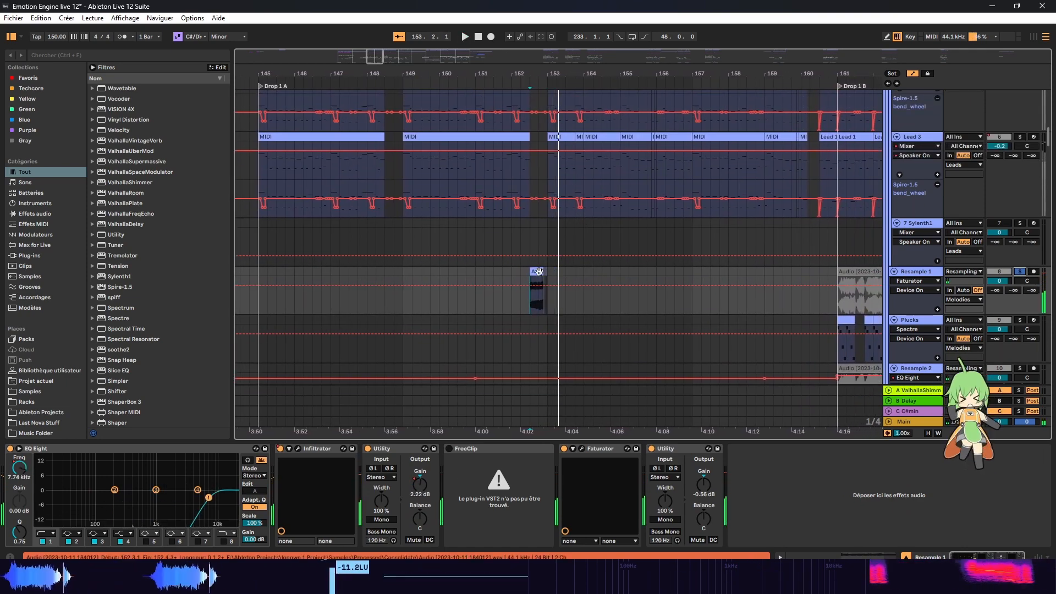
Step: Copy the Resample 1 audio clip to bar 143.2, ahead of Drop 1 A, with a length of 0.2.0
{"action": "left_click", "coordinate": [541, 272]}
{"action": "left_click_drag", "start_coordinate": [291, 73], "coordinate": [469, 72]}
{"action": "left_click", "coordinate": [379, 272]}
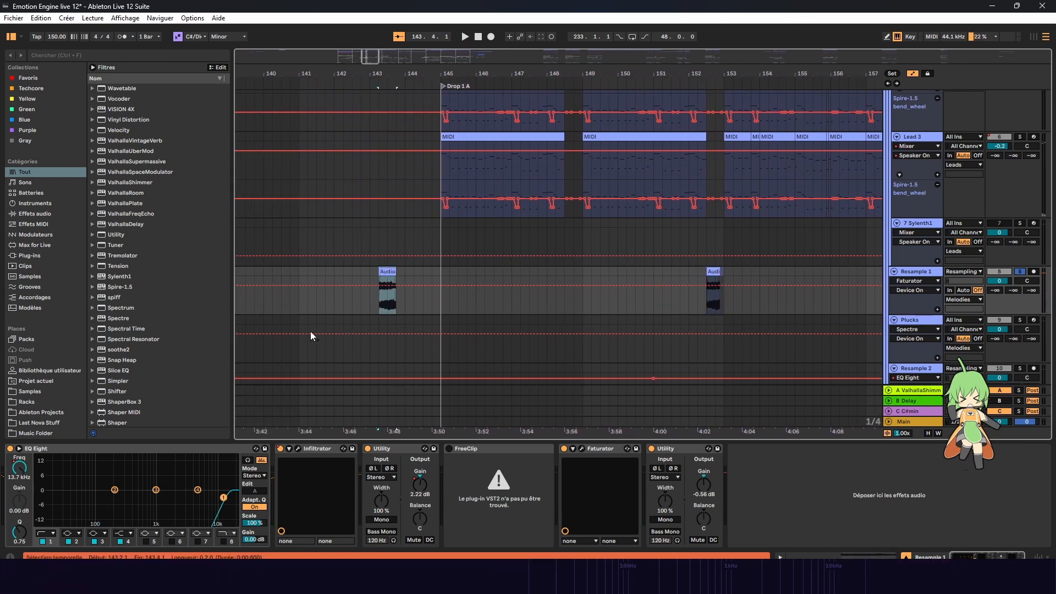
Step: Bypass Infiltrator and Faturator on Resample 1 and play the copied clip
{"action": "left_click", "coordinate": [280, 449]}
{"action": "left_click", "coordinate": [566, 450]}
{"action": "key", "text": "space"}
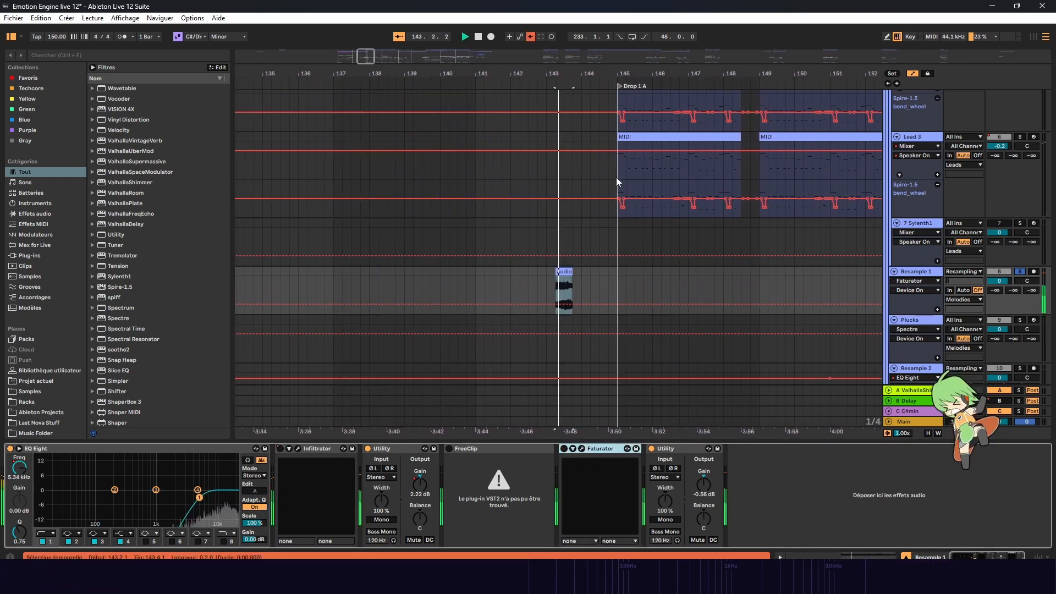
Step: Open the copied Resample 1 clip's waveform and play it again
{"action": "double_click", "coordinate": [545, 271]}
{"action": "key", "text": "space"}
{"action": "key", "text": "space"}
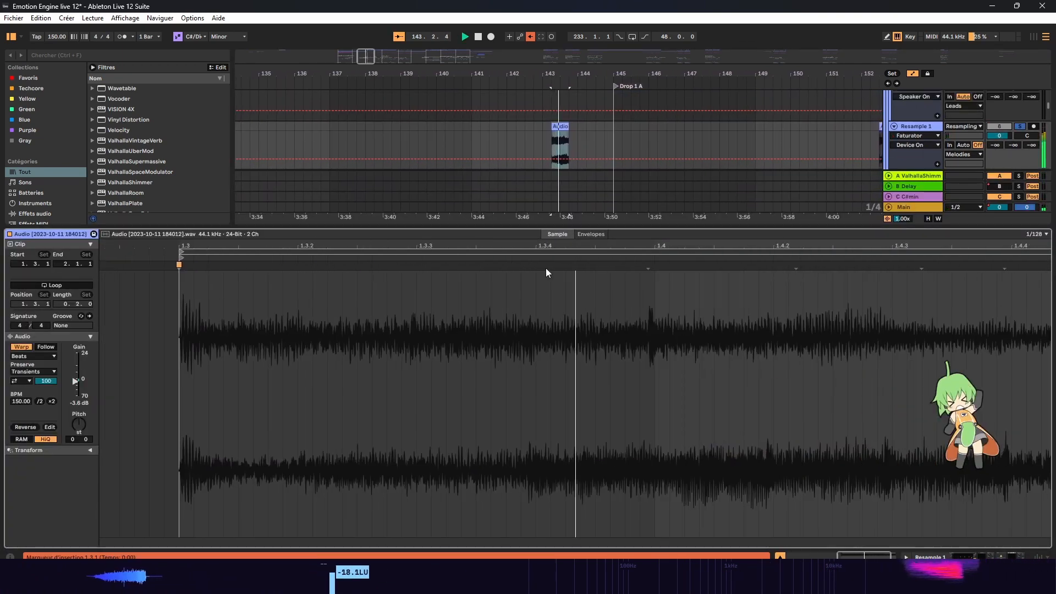
{"action": "key", "text": "space"}
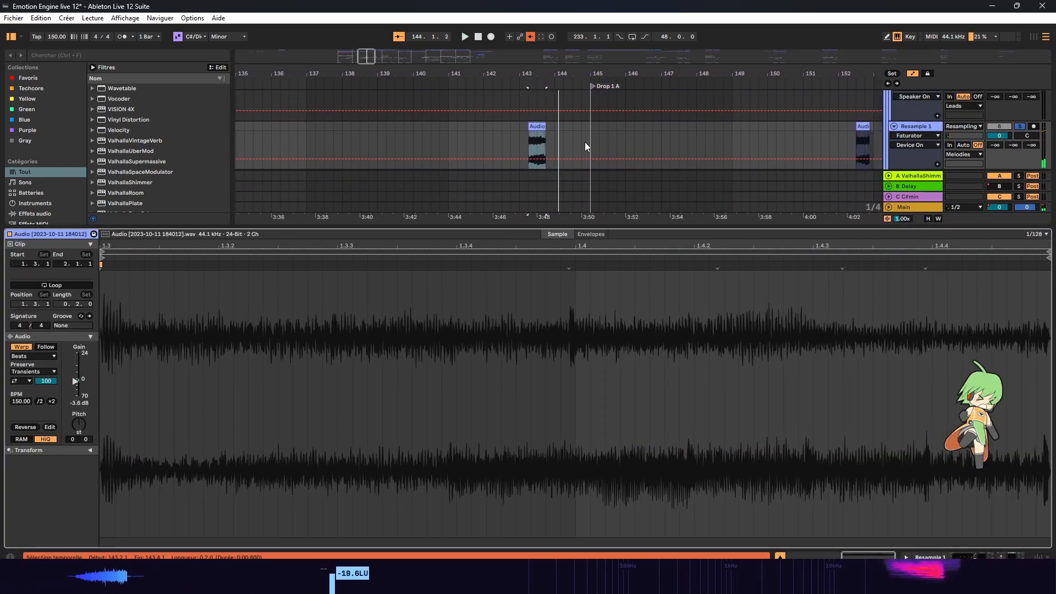
Step: Hide the clip's waveform view and select the gap between Lead 2's clips at bar 148.3
{"action": "scroll", "coordinate": [633, 141], "scroll_direction": "up", "scroll_amount": 3}
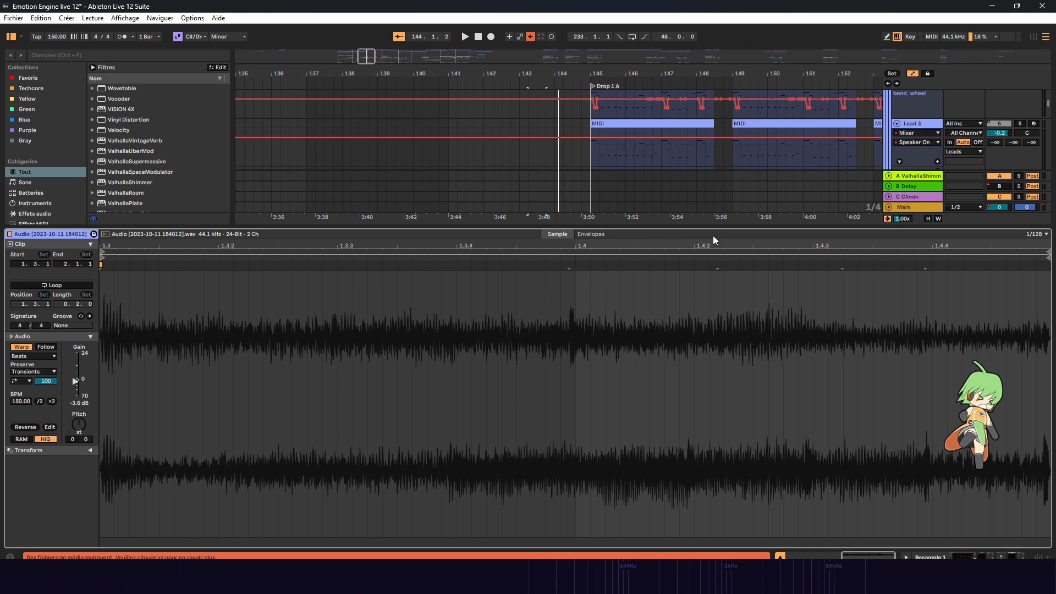
{"action": "left_click_drag", "start_coordinate": [709, 230], "coordinate": [680, 523]}
{"action": "scroll", "coordinate": [752, 247], "scroll_direction": "up", "scroll_amount": 5}
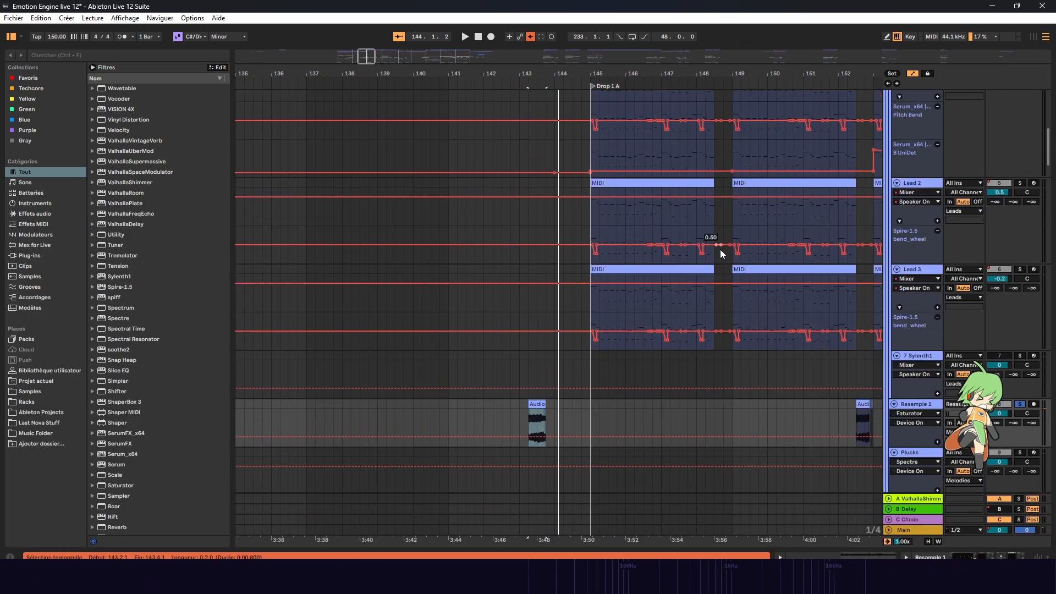
{"action": "left_click_drag", "start_coordinate": [719, 218], "coordinate": [730, 179]}
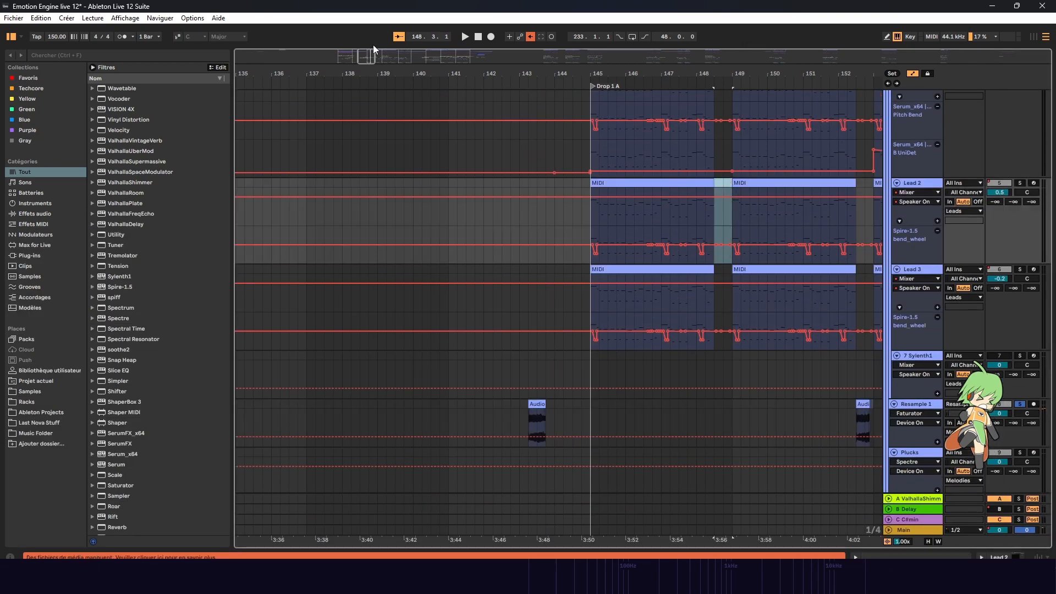
{"action": "left_click_drag", "start_coordinate": [363, 59], "coordinate": [366, 58]}
{"action": "scroll", "coordinate": [508, 161], "scroll_direction": "down", "scroll_amount": 2}
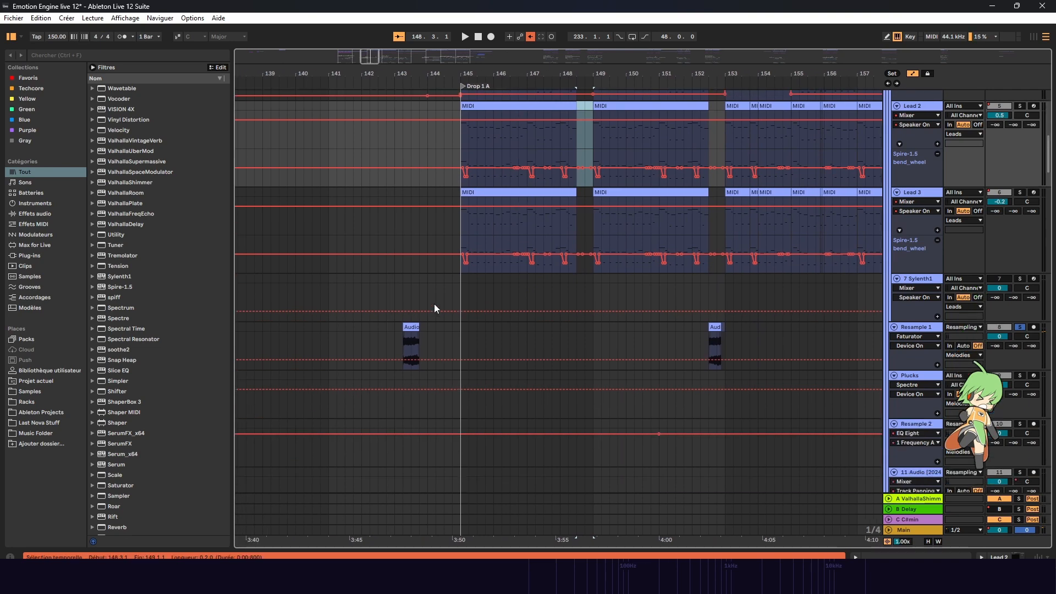
Step: Select the copied clip at bar 143.2, show Resample 1's devices and play it with both effects bypassed
{"action": "left_click", "coordinate": [412, 327]}
{"action": "double_click", "coordinate": [920, 329]}
{"action": "key", "text": "space"}
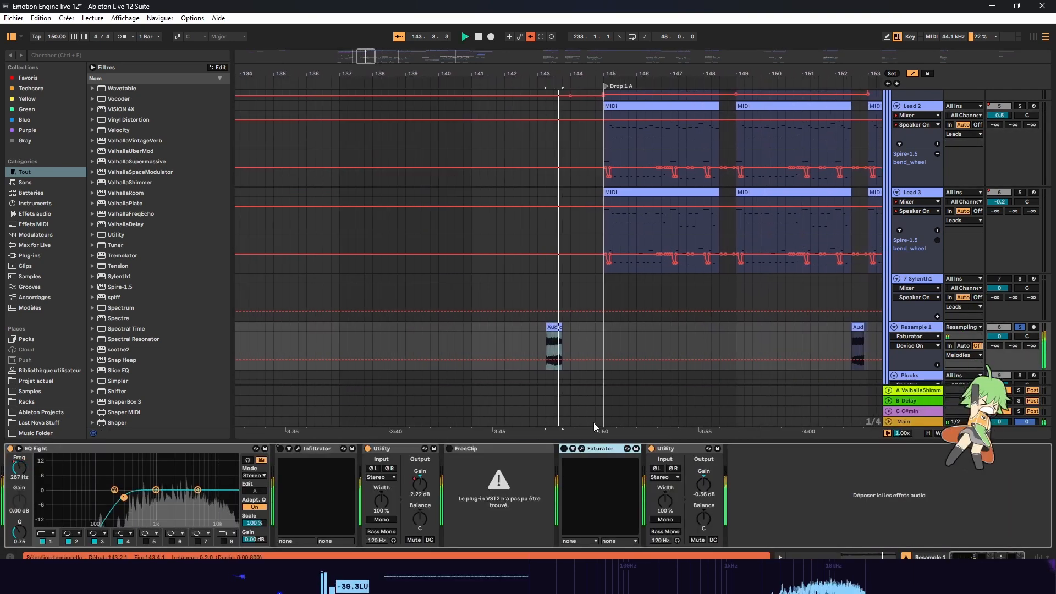
{"action": "key", "text": "space"}
Step: Turn on Infiltrator on Resample 1 and play the copied clip through it
{"action": "left_click", "coordinate": [280, 449]}
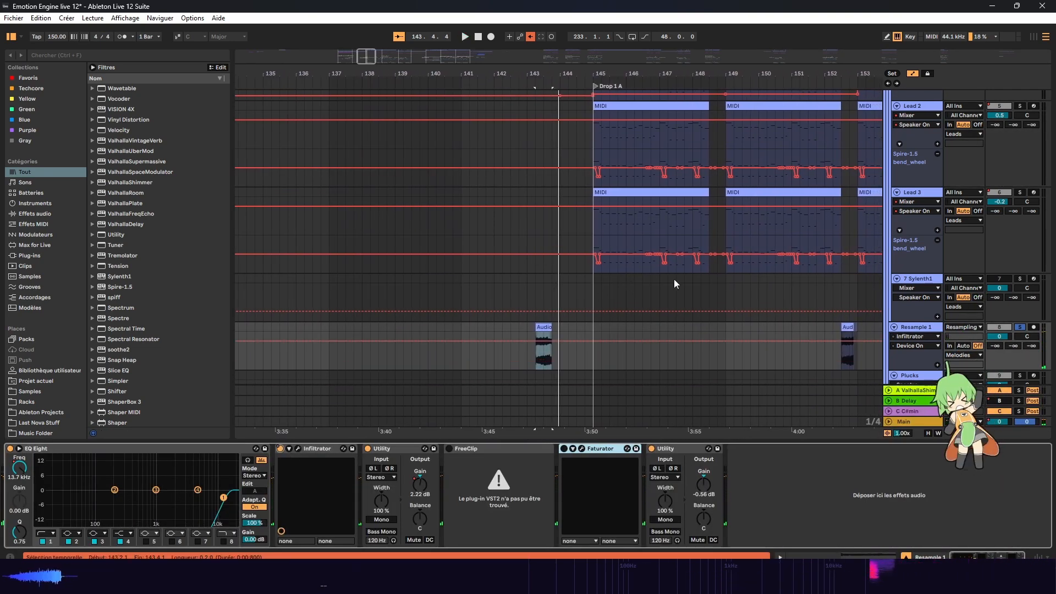
{"action": "key", "text": "space"}
{"action": "key", "text": "space"}
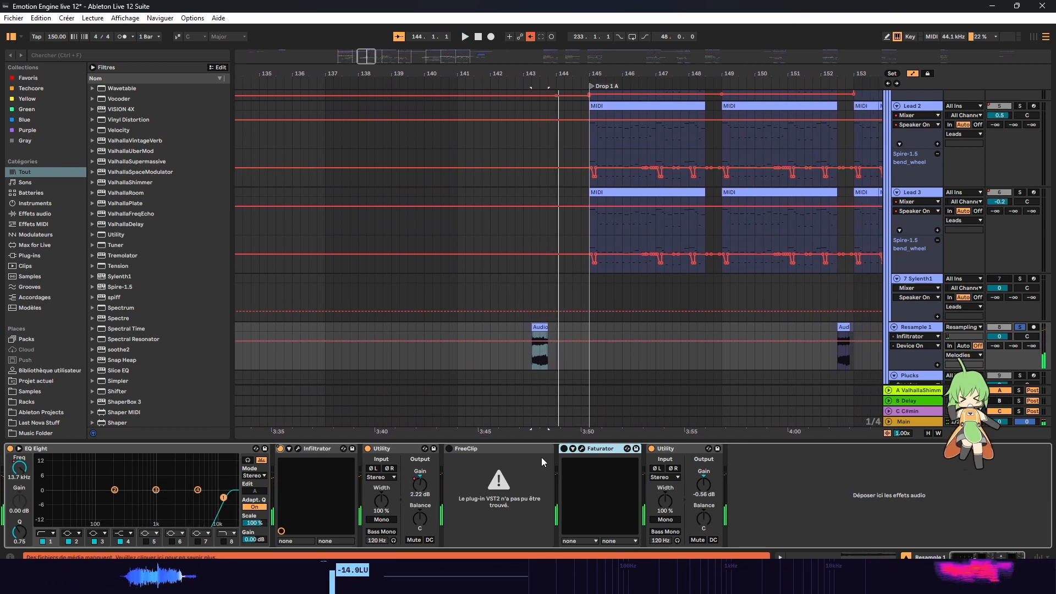
Step: Turn on Faturator, play the copied clip through the chain and re-enable the overridden automation
{"action": "left_click", "coordinate": [564, 448]}
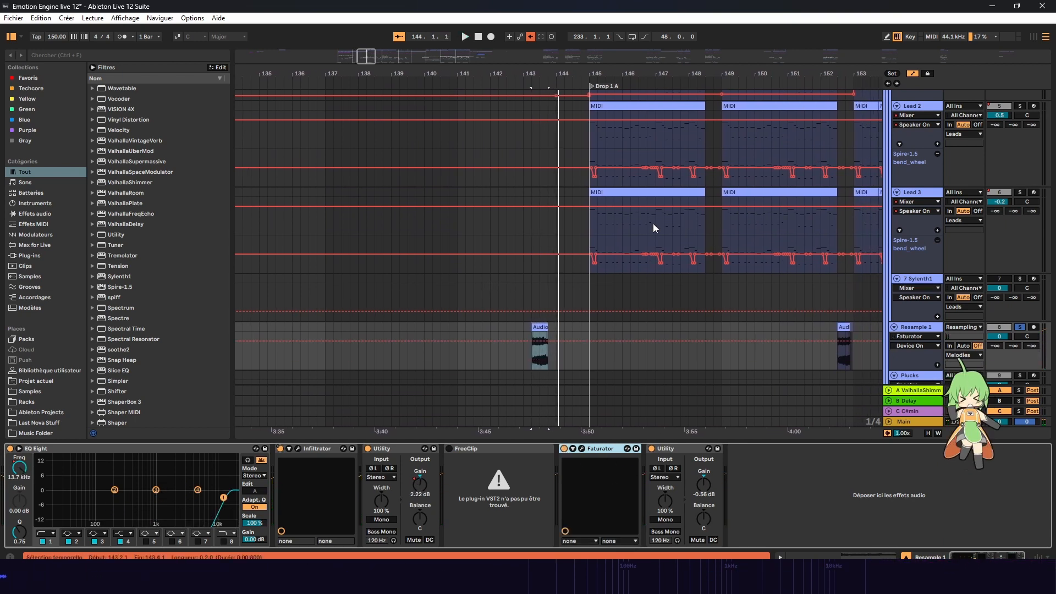
{"action": "key", "text": "space"}
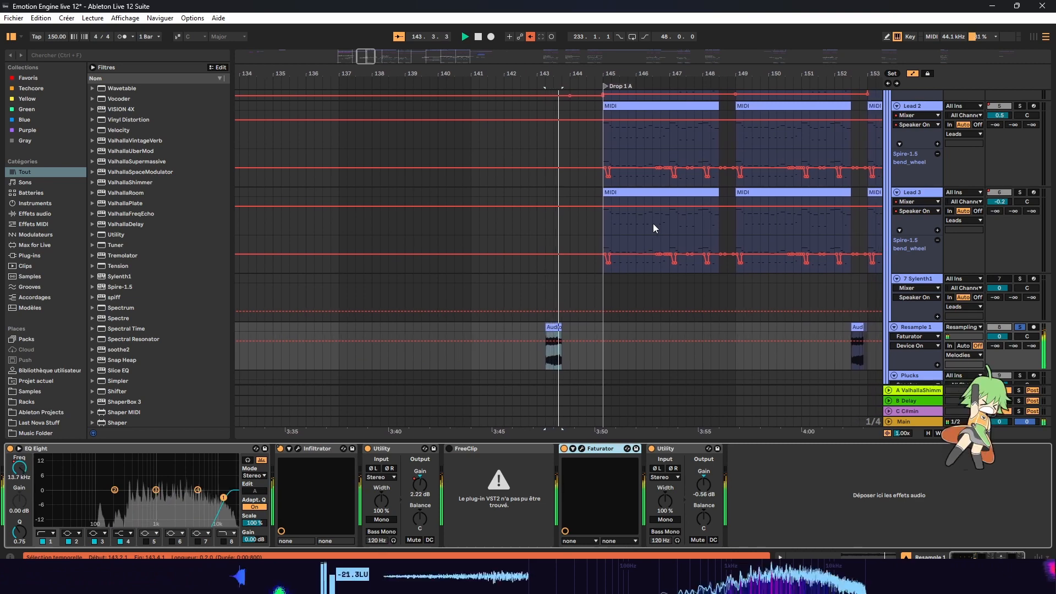
{"action": "left_click", "coordinate": [532, 39]}
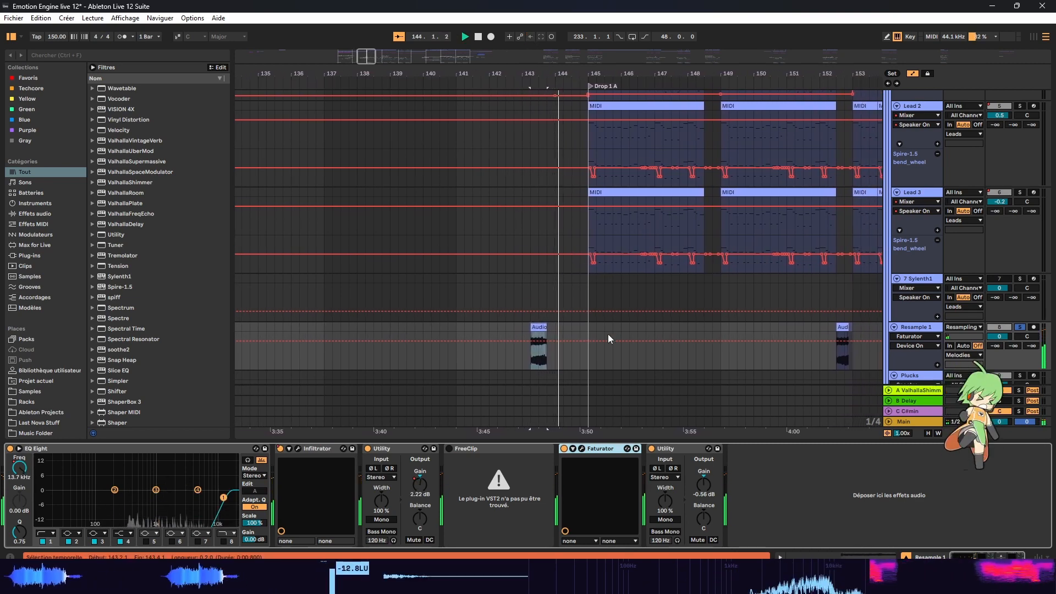
{"action": "key", "text": "space"}
Step: Undo the last two edits and go back to the original Resample 1 clip at bar 152.3
{"action": "left_click", "coordinate": [555, 74]}
{"action": "left_click_drag", "start_coordinate": [555, 73], "coordinate": [499, 93]}
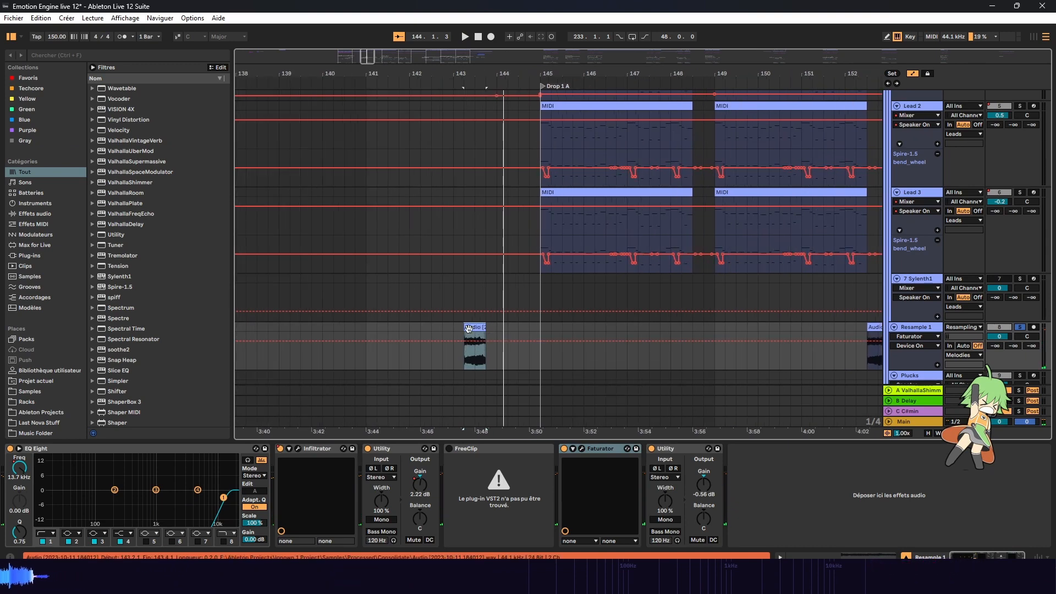
{"action": "key", "text": "ctrl+z"}
{"action": "key", "text": "ctrl+z"}
{"action": "left_click_drag", "start_coordinate": [363, 61], "coordinate": [370, 85]}
Step: Show the EQ Eight 1 Frequency A automation on Resample 1, unsolo the track and play from bar 152.3
{"action": "left_click", "coordinate": [929, 337]}
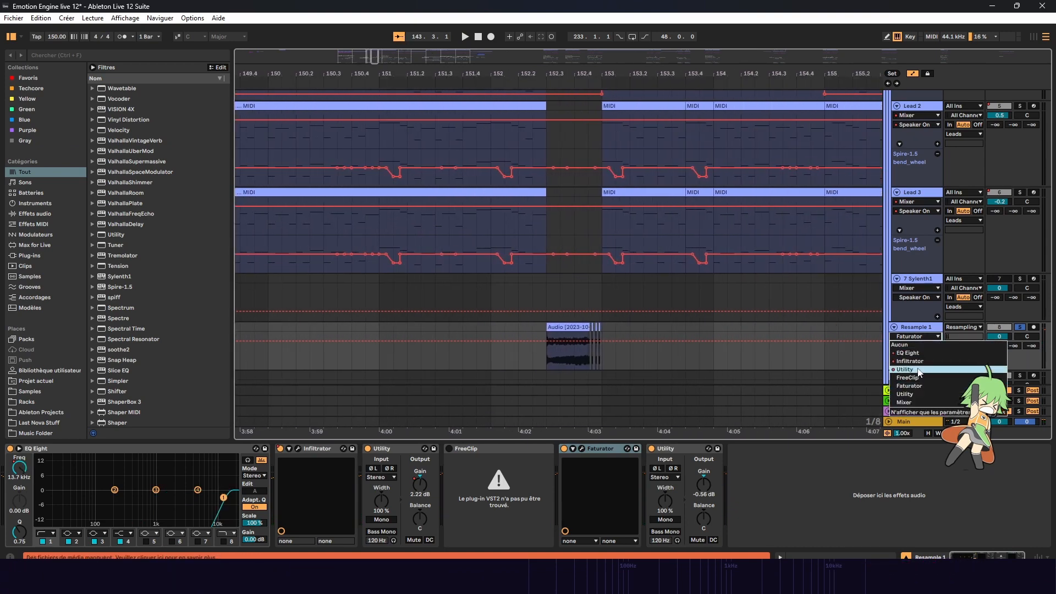
{"action": "left_click", "coordinate": [925, 353]}
{"action": "key", "text": "space"}
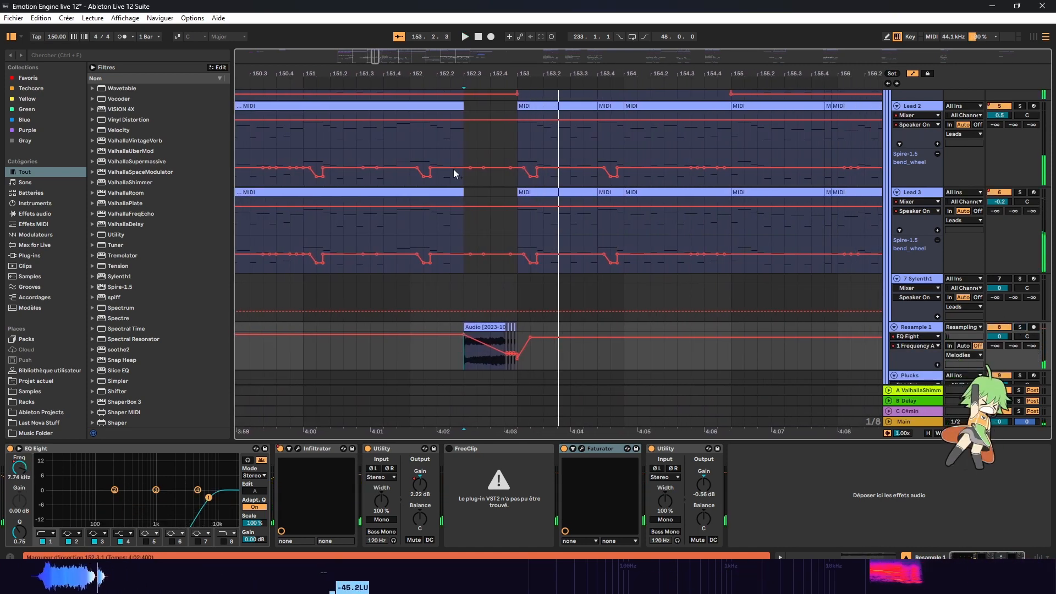
Step: Go down to the bass tracks and set the insertion point at bar 152.3 on the REEK Synth track
{"action": "scroll", "coordinate": [866, 189], "scroll_direction": "up", "scroll_amount": 2}
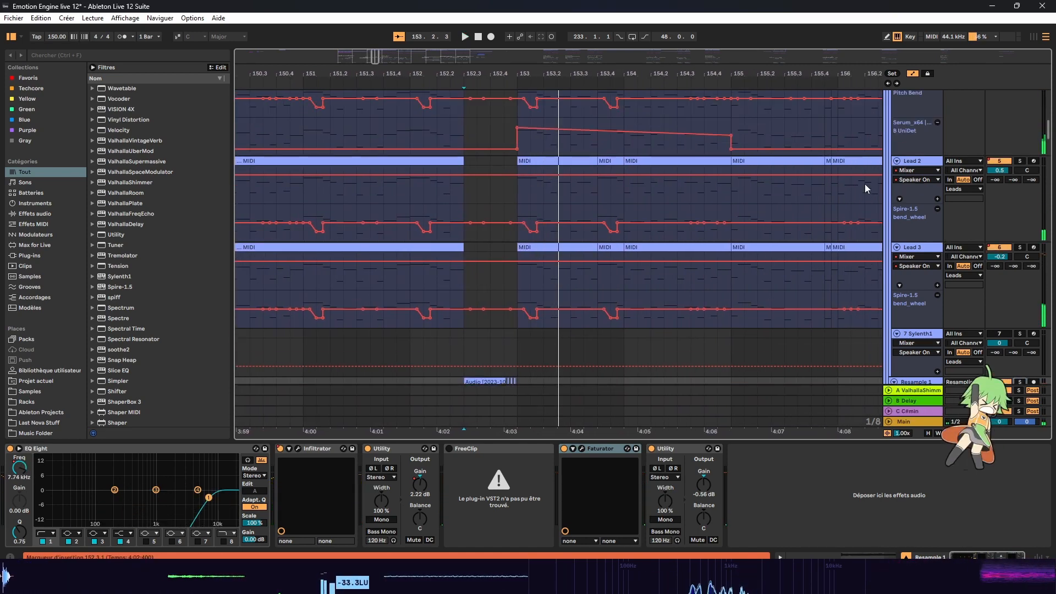
{"action": "left_click", "coordinate": [1047, 135]}
{"action": "left_click_drag", "start_coordinate": [1049, 132], "coordinate": [1031, 283]}
{"action": "left_click", "coordinate": [462, 169]}
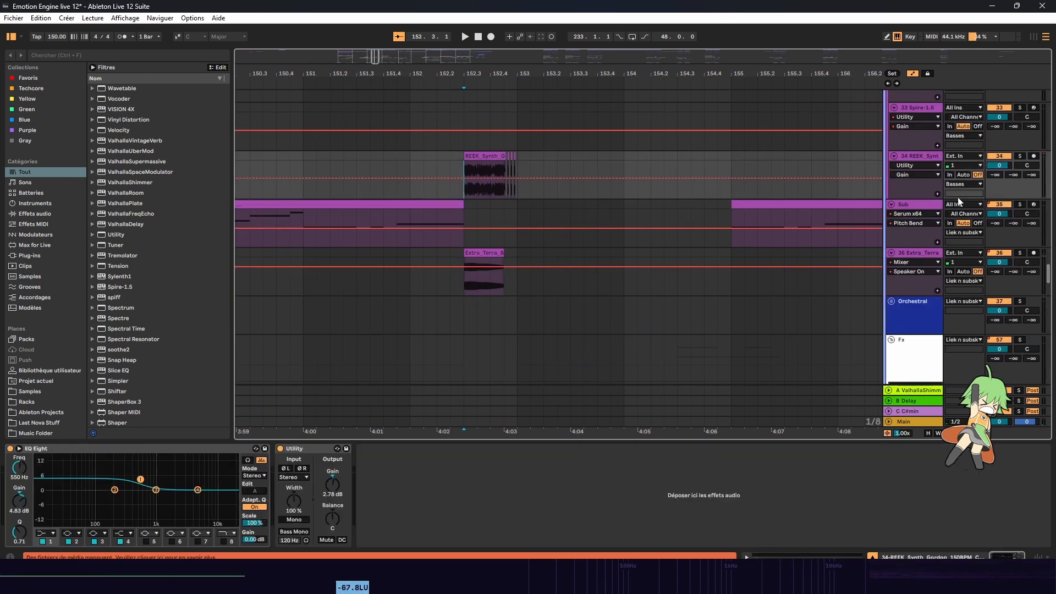
Step: Audition the REEK Synth fill at bar 152.3 in solo, followed by the Extra Terra bass drop in solo
{"action": "left_click", "coordinate": [1021, 156]}
{"action": "key", "text": "space"}
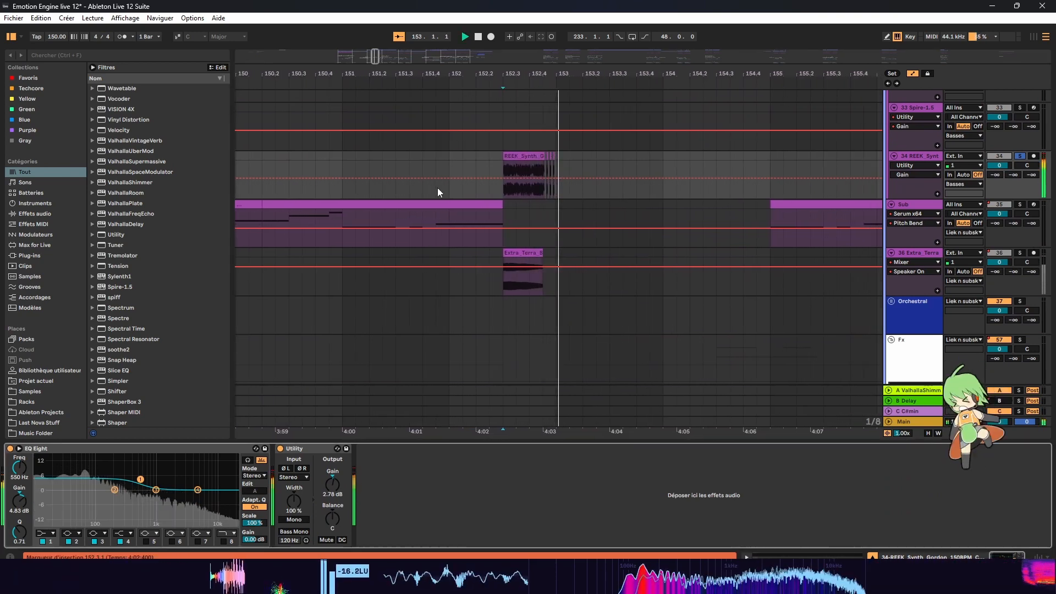
{"action": "left_click", "coordinate": [1016, 255]}
{"action": "left_click", "coordinate": [929, 258]}
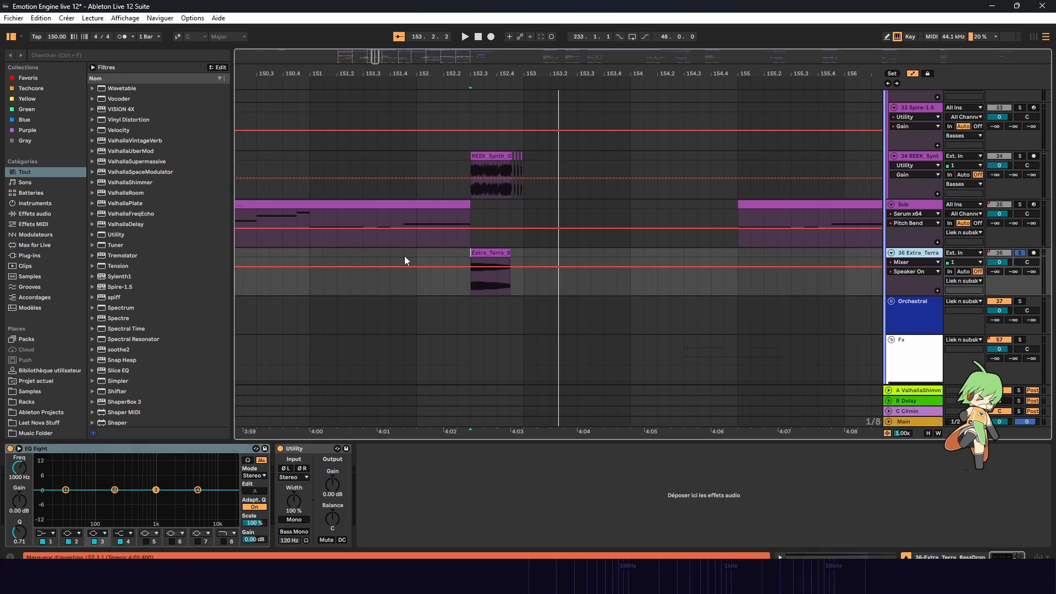
{"action": "key", "text": "space"}
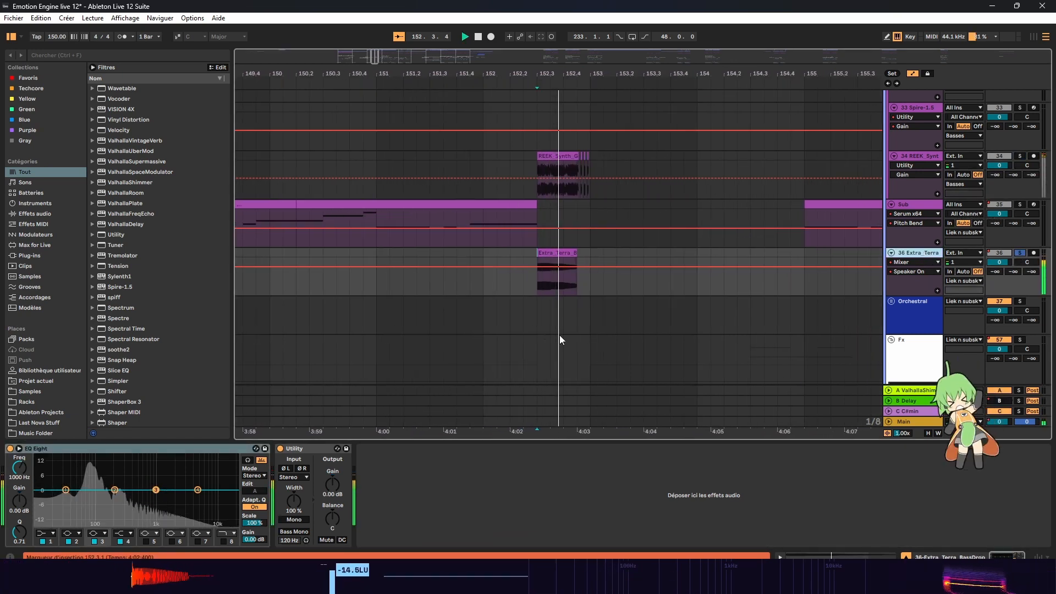
{"action": "left_click_drag", "start_coordinate": [669, 315], "coordinate": [885, 306]}
{"action": "key", "text": "space"}
Step: Unsolo the Extra Terra track and play the whole mix from bar 152.1
{"action": "left_click", "coordinate": [1020, 253]}
{"action": "left_click", "coordinate": [476, 309]}
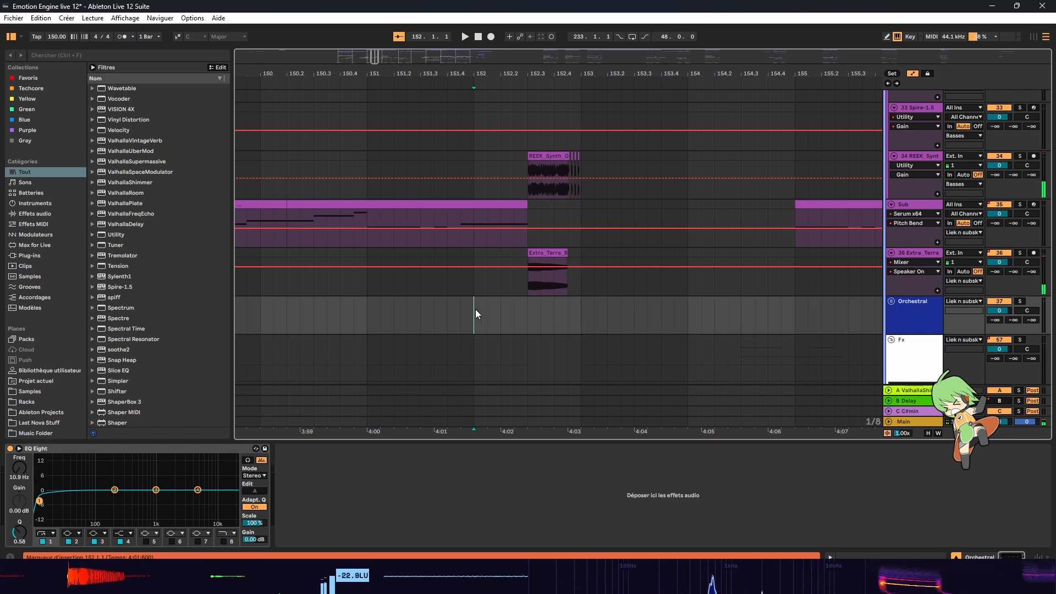
{"action": "key", "text": "space"}
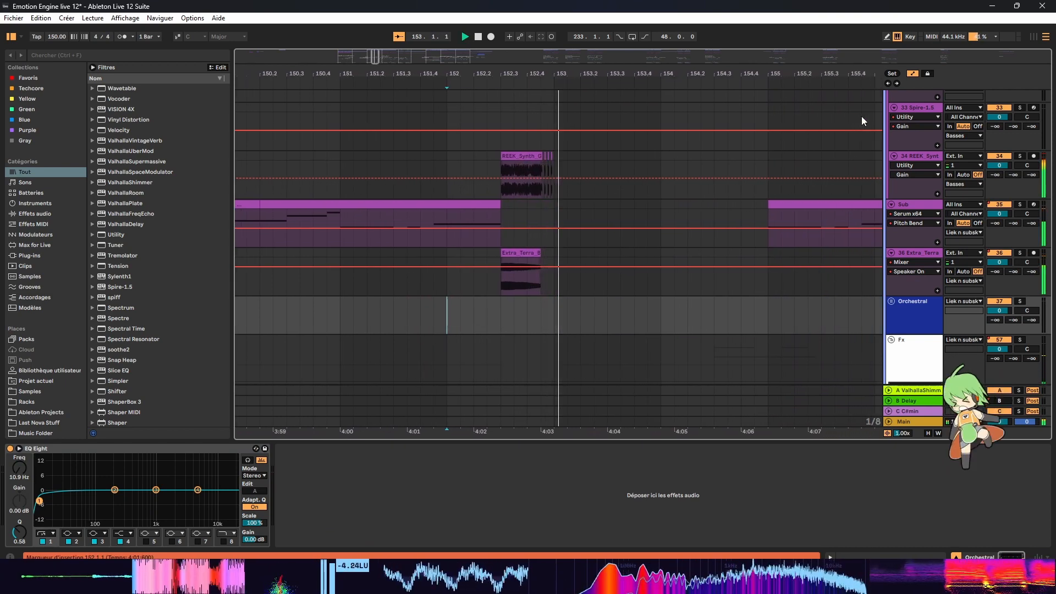
{"action": "key", "text": "space"}
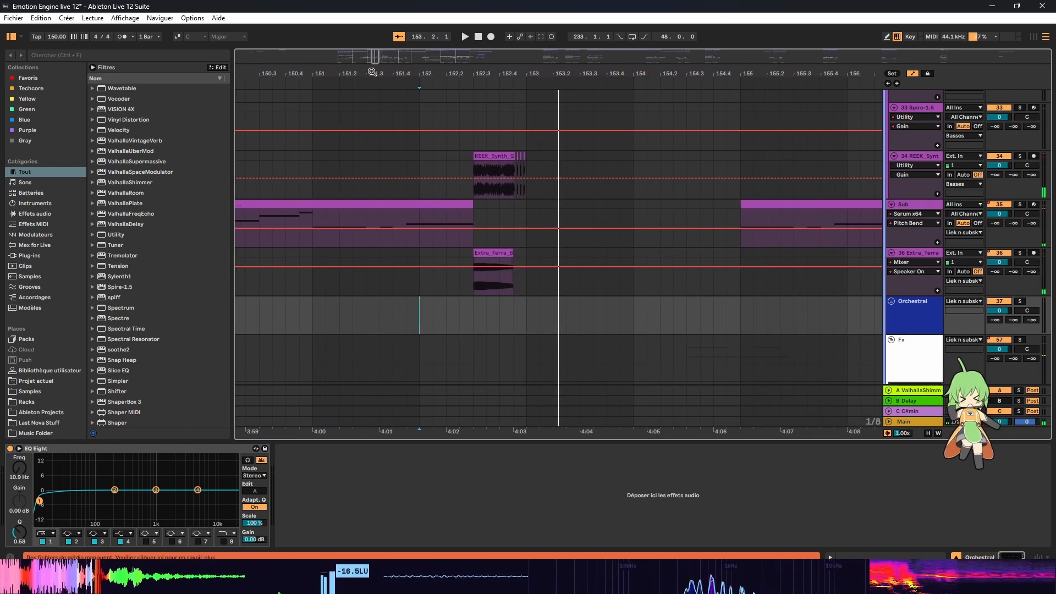
Step: View all of Drop 1 A and select bars 152.3 to 153 across the Extra Terra, Sub and REEK Synth tracks
{"action": "mouse_move", "coordinate": [377, 59]}
{"action": "left_mouse_down"}
{"action": "mouse_move", "coordinate": [399, 25]}
{"action": "mouse_move", "coordinate": [379, 27]}
{"action": "mouse_move", "coordinate": [375, 43]}
{"action": "left_mouse_up"}
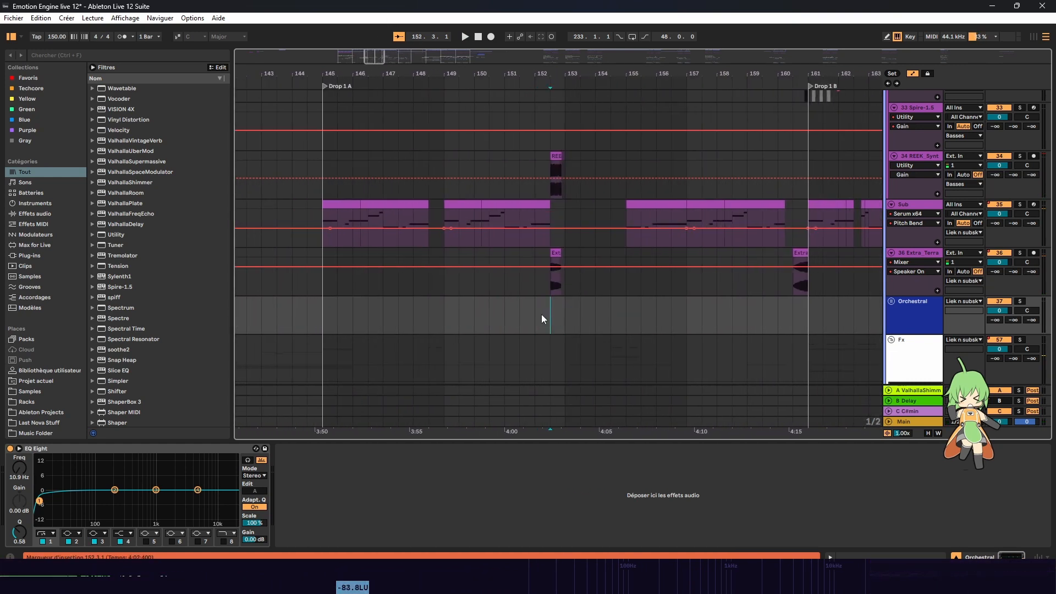
{"action": "scroll", "coordinate": [690, 229], "scroll_direction": "down", "scroll_amount": 3}
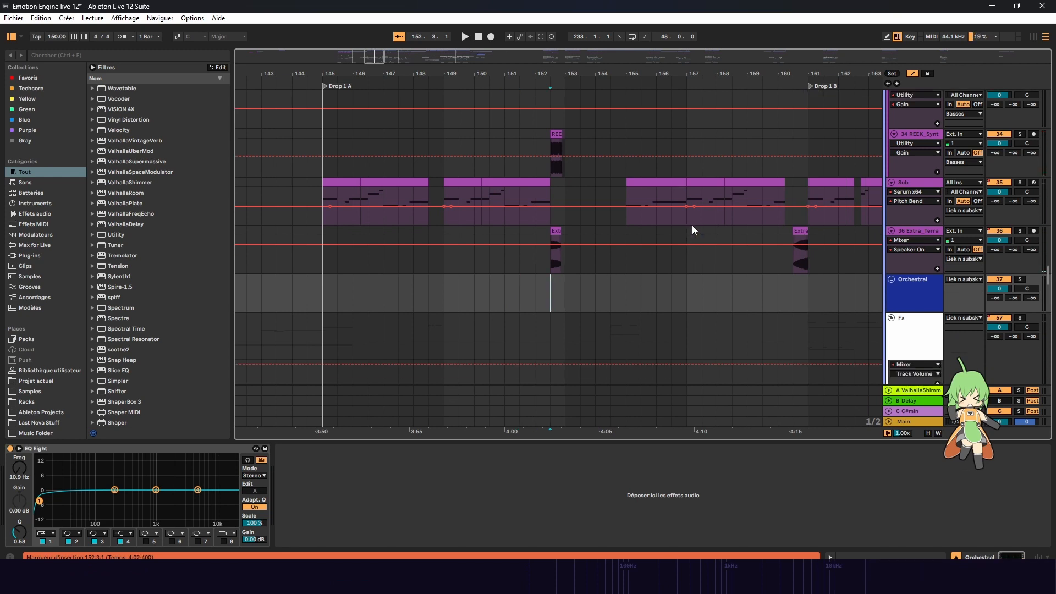
{"action": "left_click_drag", "start_coordinate": [1050, 286], "coordinate": [1047, 276]}
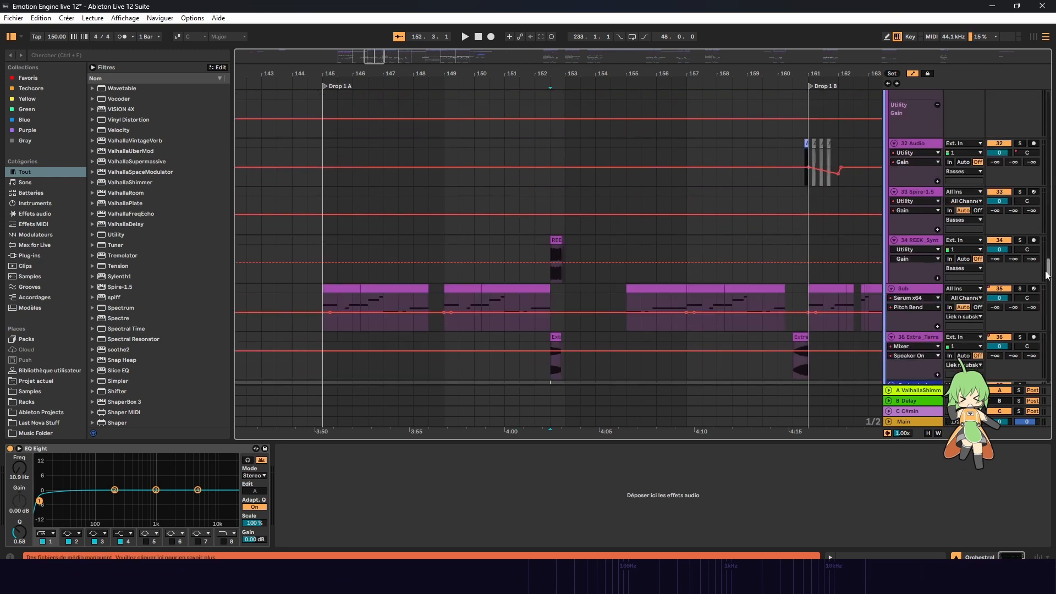
{"action": "left_click_drag", "start_coordinate": [550, 365], "coordinate": [563, 244]}
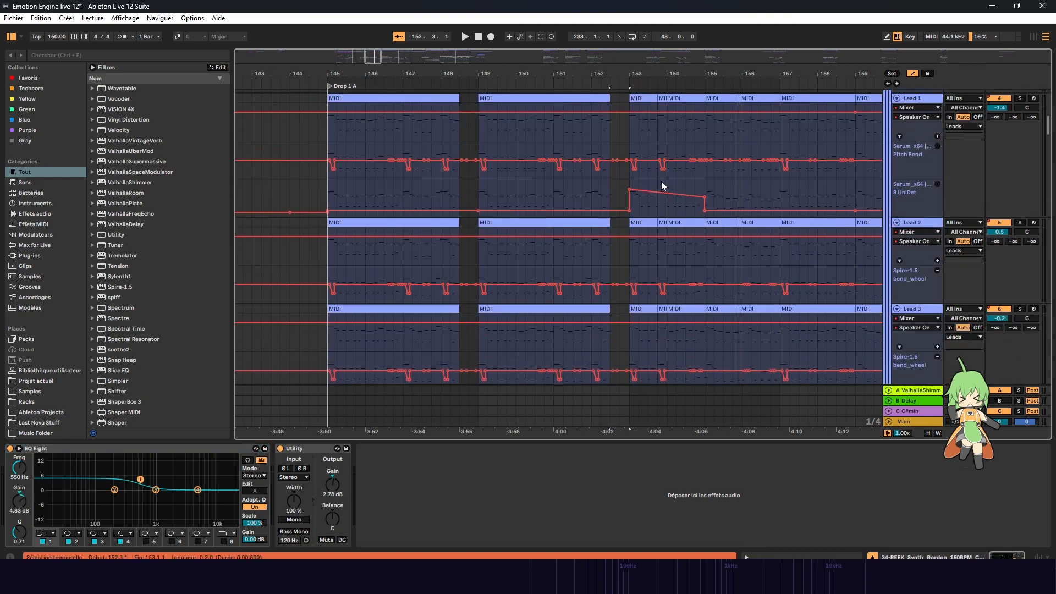
Step: Turn off Lead 2 and Lead 3, select bars 145 to 153 on Lead 1 and play Drop 1 A with only that lead
{"action": "scroll", "coordinate": [657, 187], "scroll_direction": "up", "scroll_amount": 1}
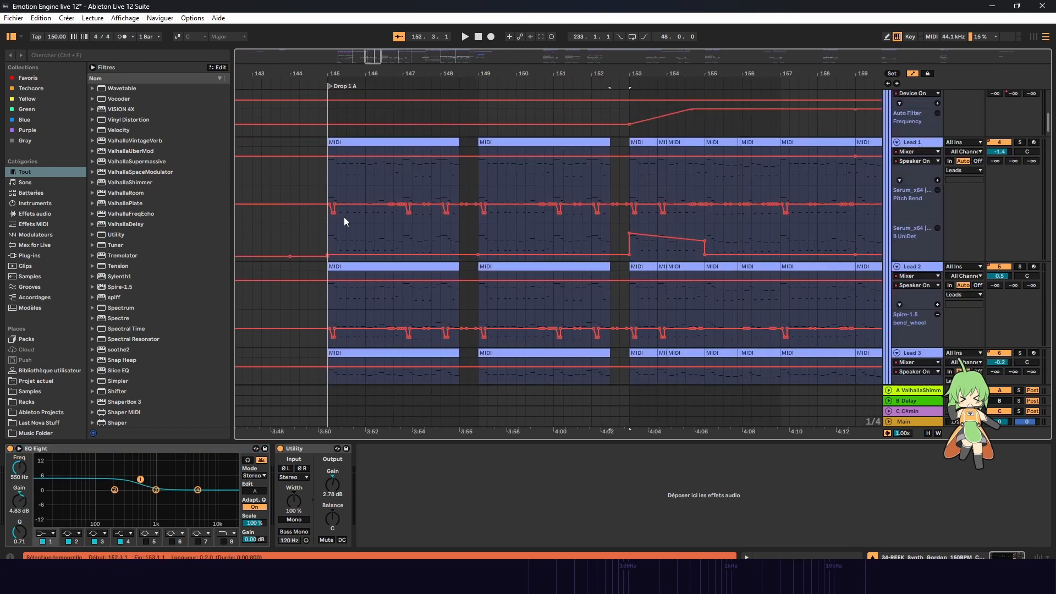
{"action": "left_click", "coordinate": [329, 191]}
{"action": "scroll", "coordinate": [1023, 144], "scroll_direction": "up", "scroll_amount": 1}
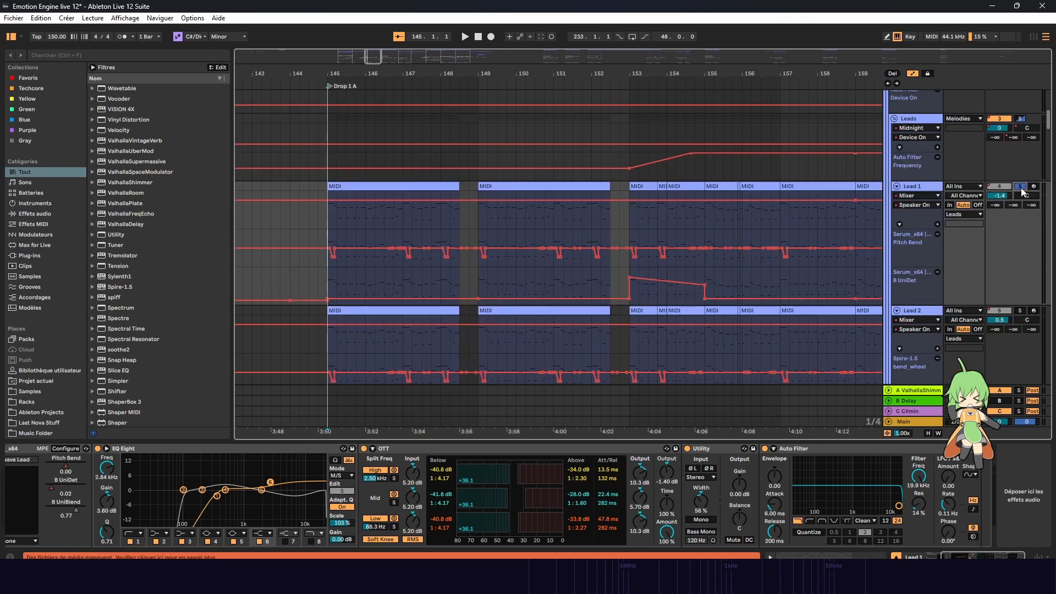
{"action": "scroll", "coordinate": [1006, 302], "scroll_direction": "down", "scroll_amount": 2}
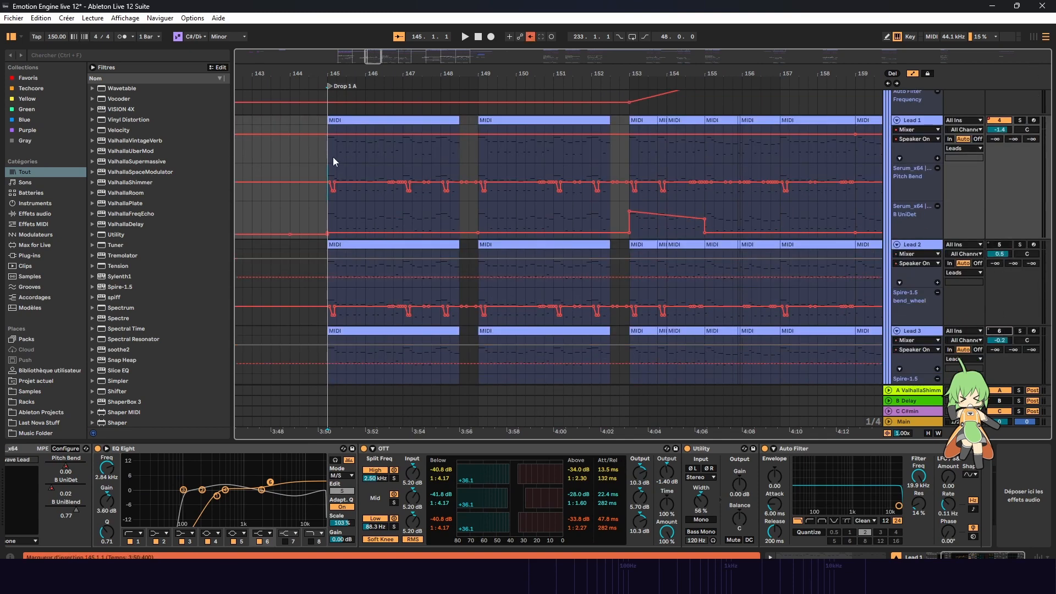
{"action": "left_click_drag", "start_coordinate": [329, 159], "coordinate": [635, 121]}
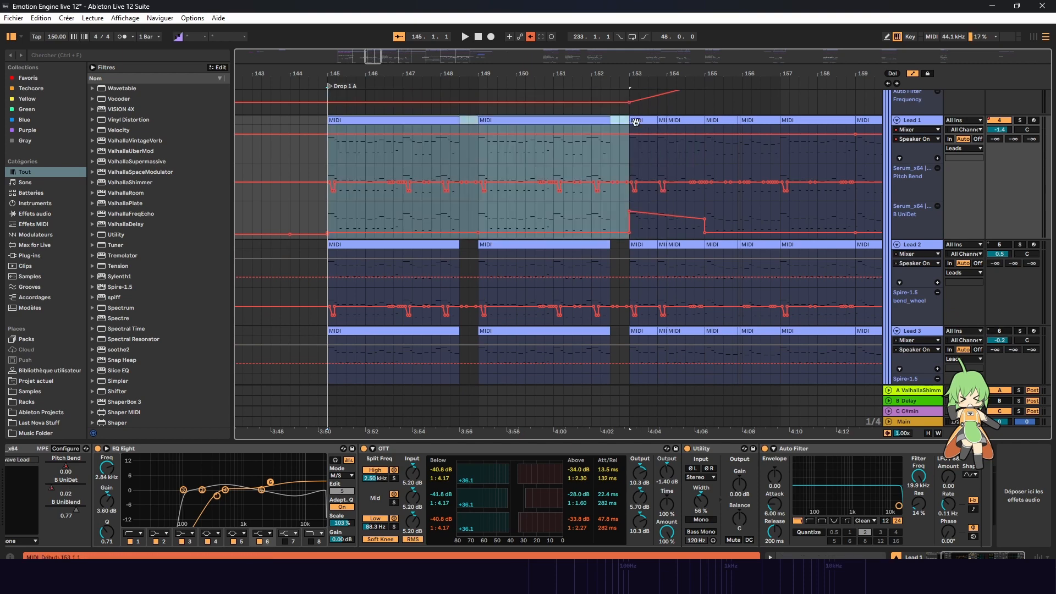
{"action": "scroll", "coordinate": [599, 197], "scroll_direction": "up", "scroll_amount": 1}
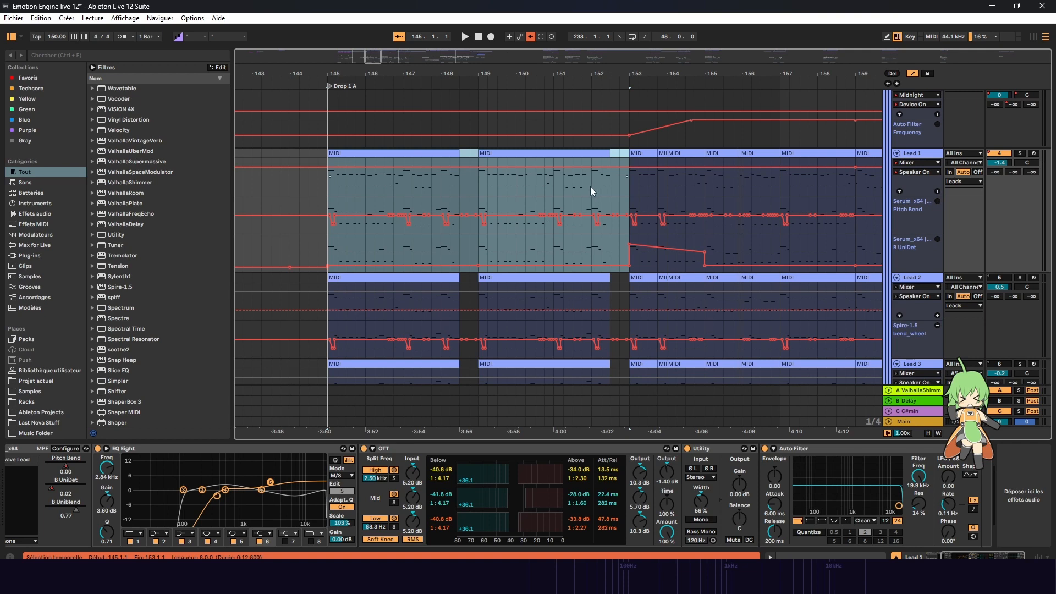
{"action": "key", "text": "space"}
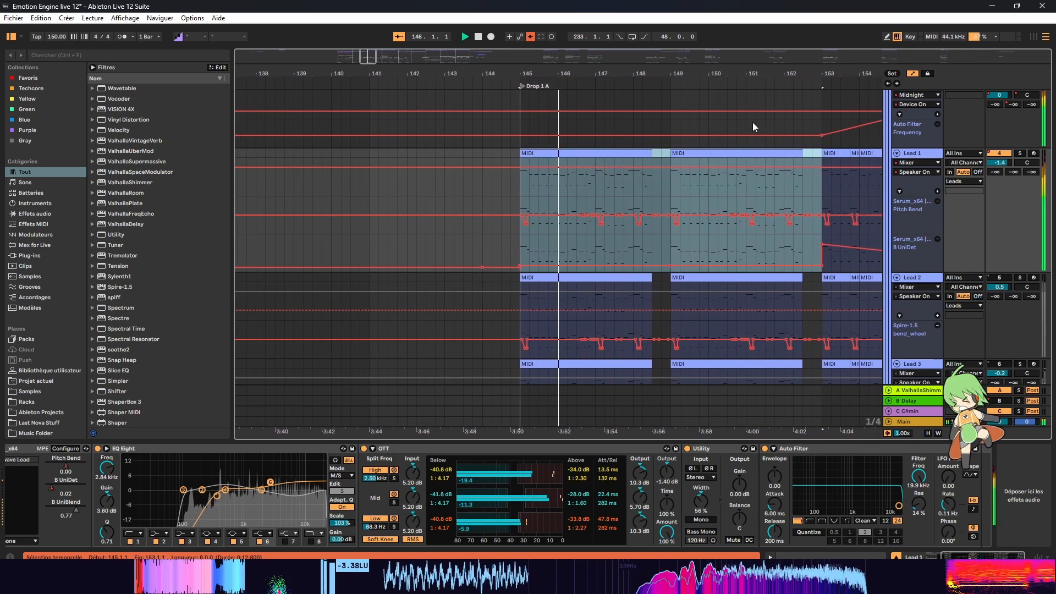
{"action": "key", "text": "space"}
Step: Re-enable the overridden automation and play Drop 1 A with all three leads
{"action": "scroll", "coordinate": [754, 124], "scroll_direction": "down", "scroll_amount": 2}
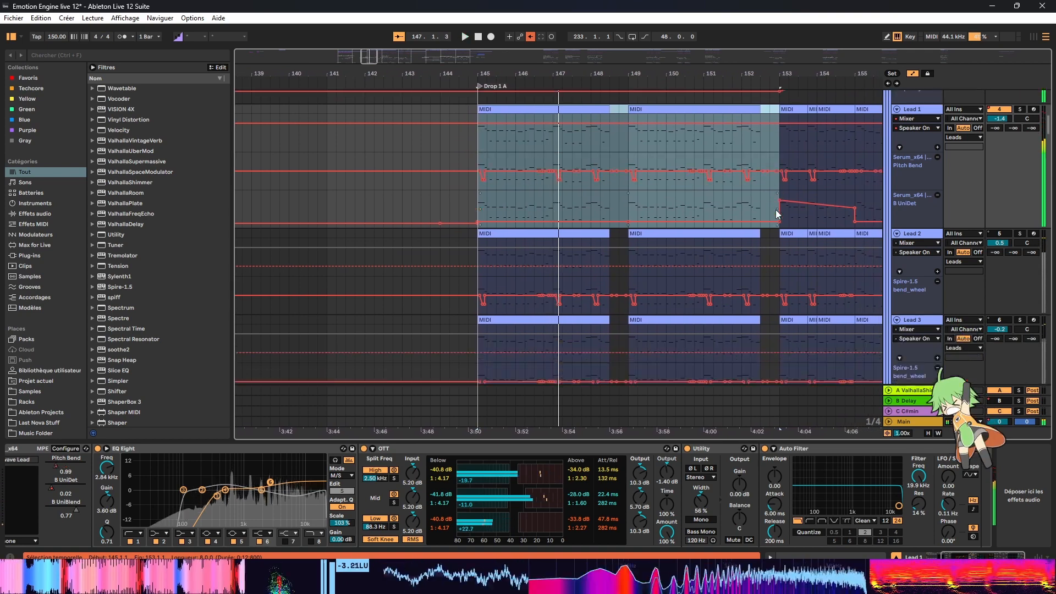
{"action": "left_click", "coordinate": [531, 36]}
{"action": "key", "text": "space"}
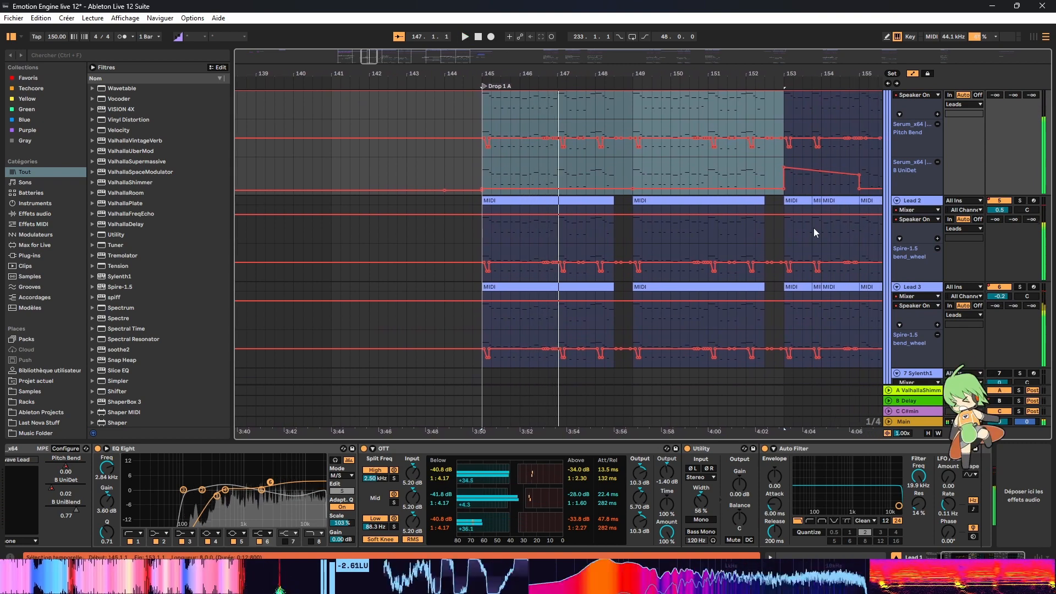
{"action": "scroll", "coordinate": [814, 228], "scroll_direction": "up", "scroll_amount": 2}
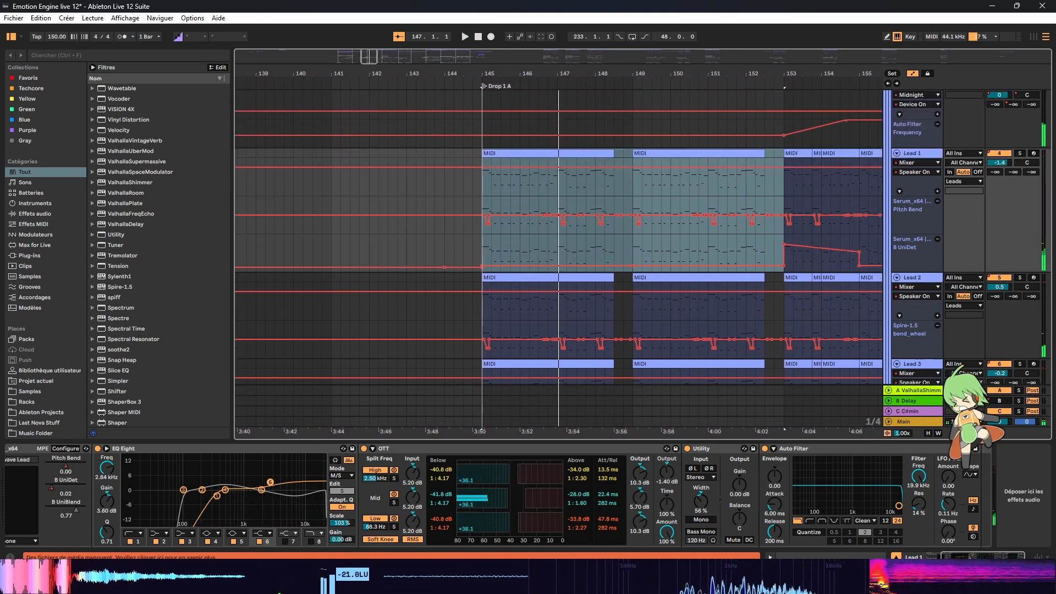
Step: Solo Lead 1, select its bars 145 to 153 and play them
{"action": "key", "text": "space"}
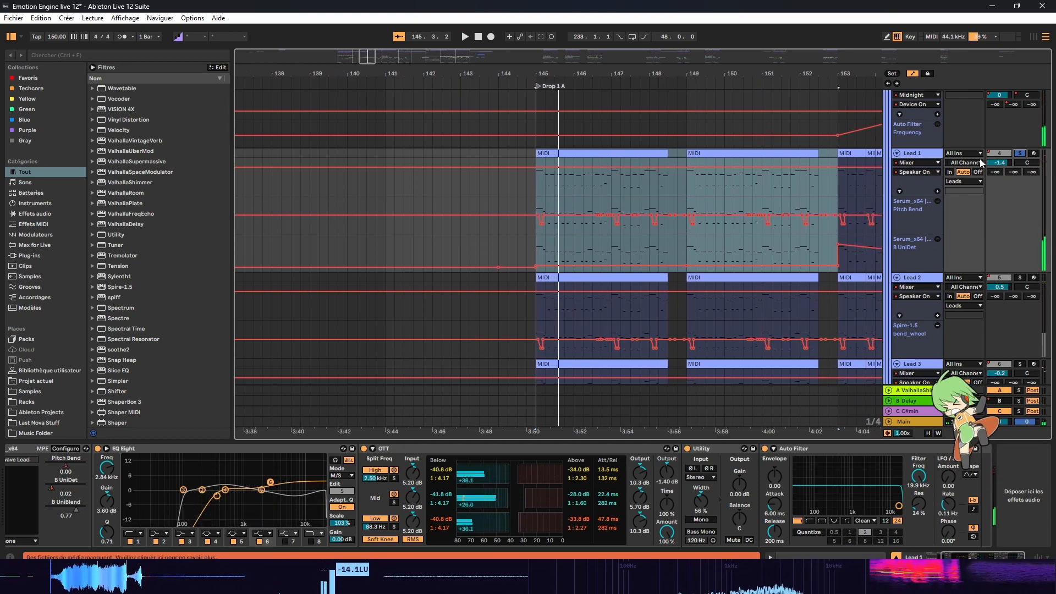
{"action": "left_click_drag", "start_coordinate": [535, 187], "coordinate": [840, 153]}
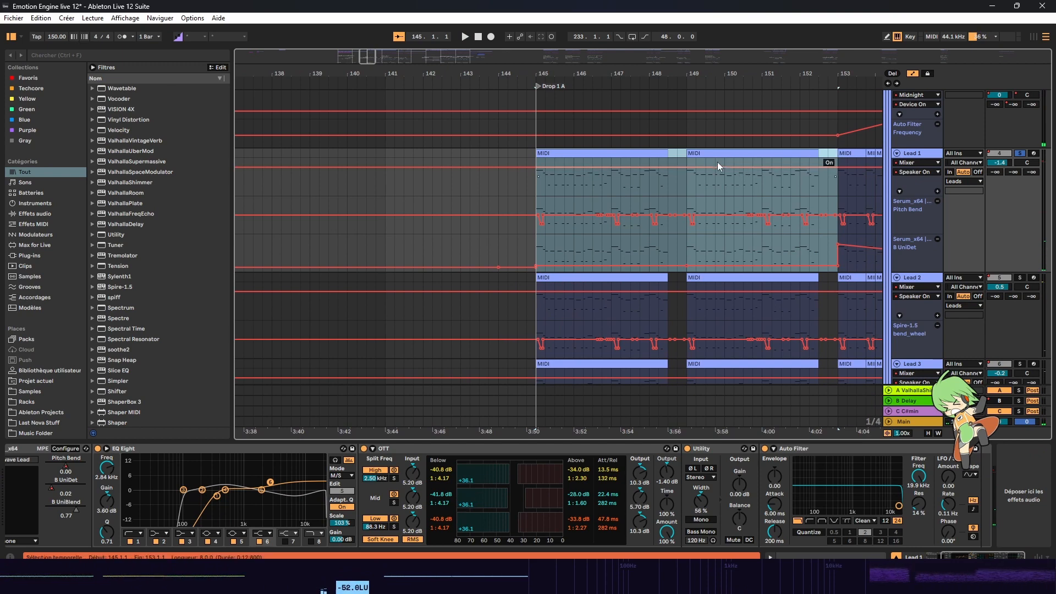
{"action": "key", "text": "space"}
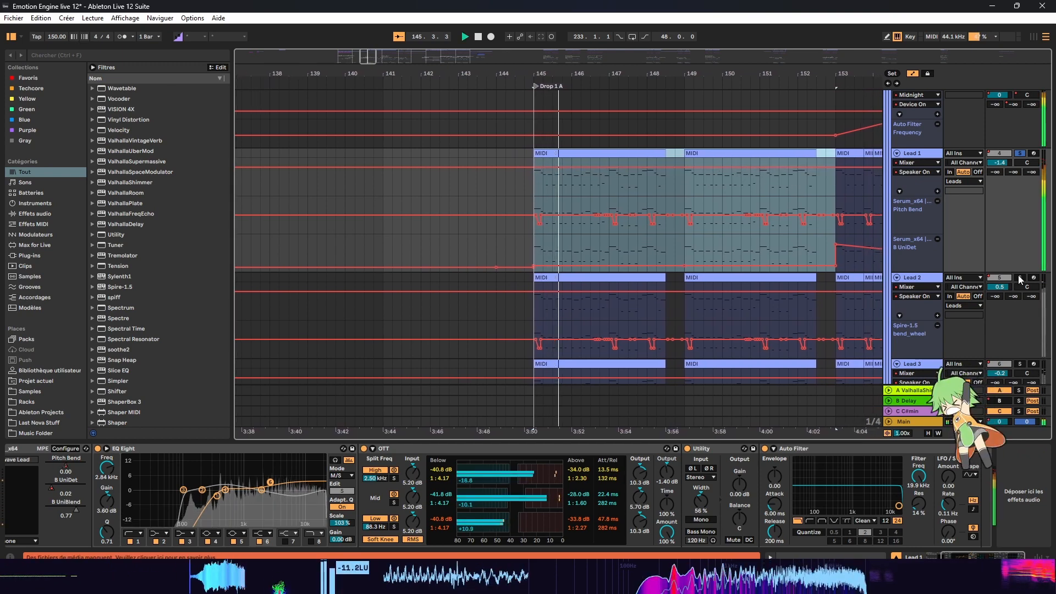
{"action": "key", "text": "space"}
Step: Solo Lead 2, play it from bar 145 and show its Spire device
{"action": "left_click", "coordinate": [1021, 279]}
{"action": "key", "text": "space"}
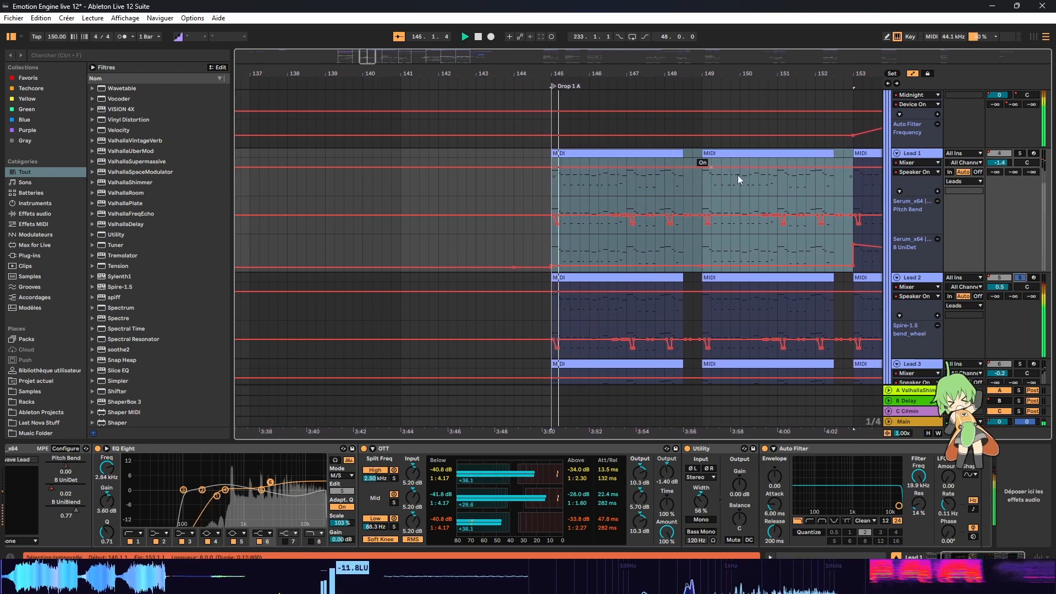
{"action": "left_click", "coordinate": [936, 278]}
{"action": "scroll", "coordinate": [765, 164], "scroll_direction": "down", "scroll_amount": 3}
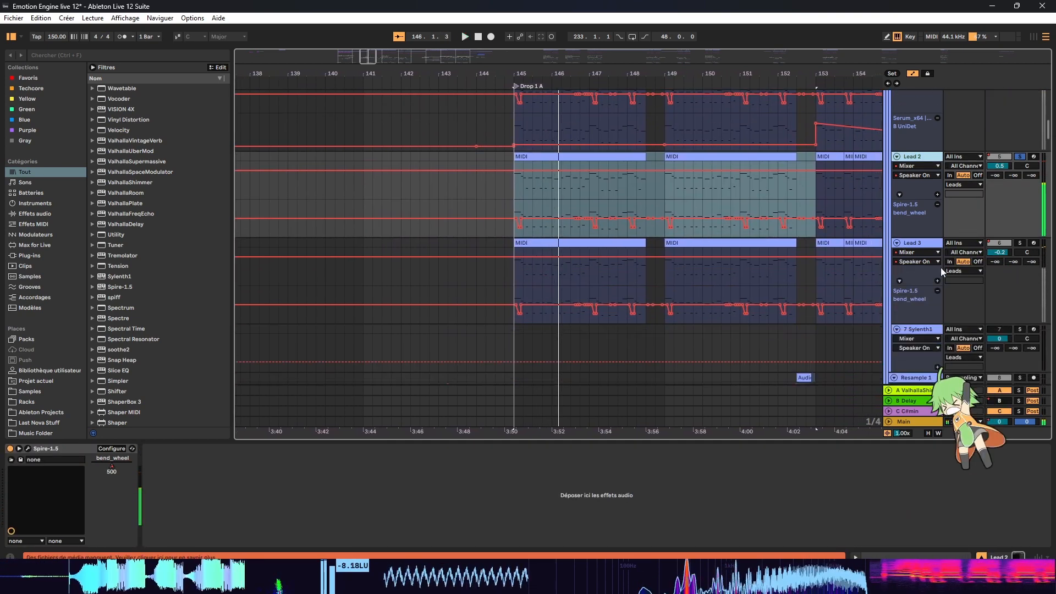
Step: Solo Lead 3, show its Spire device and play it from bar 145
{"action": "left_click", "coordinate": [920, 243]}
{"action": "left_click", "coordinate": [1018, 236]}
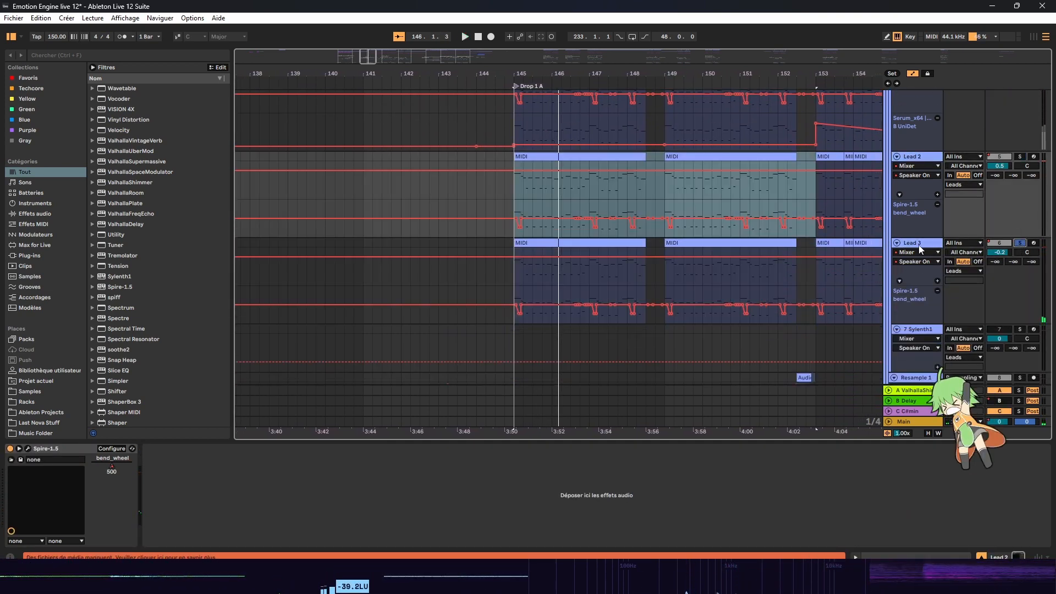
{"action": "left_click", "coordinate": [919, 246]}
{"action": "key", "text": "space"}
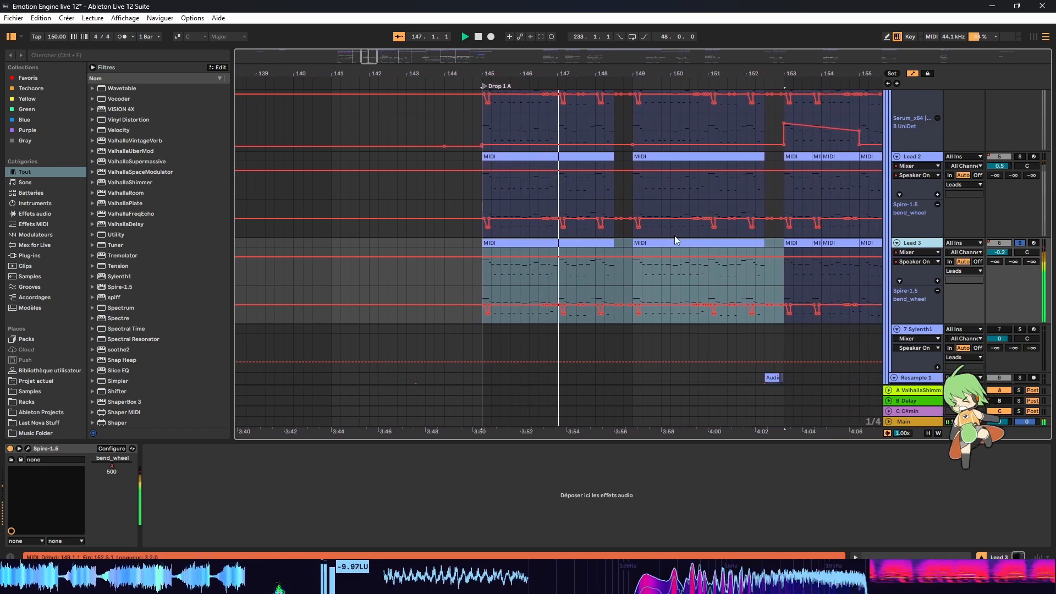
{"action": "key", "text": "space"}
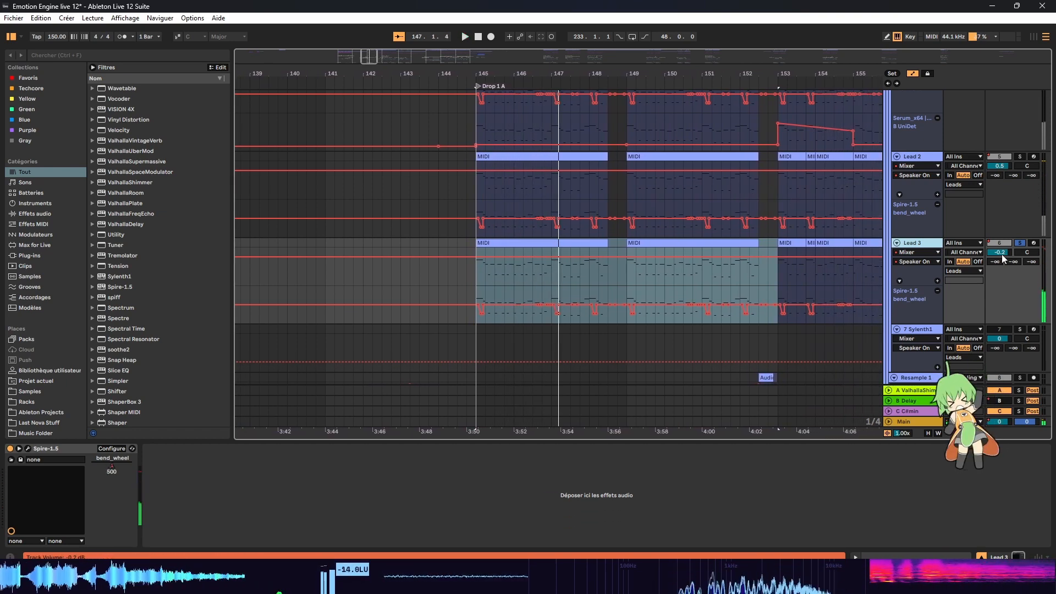
Step: Go down to the Hardwave Bass track, select it to show its device chain and solo it
{"action": "scroll", "coordinate": [710, 163], "scroll_direction": "down", "scroll_amount": 5}
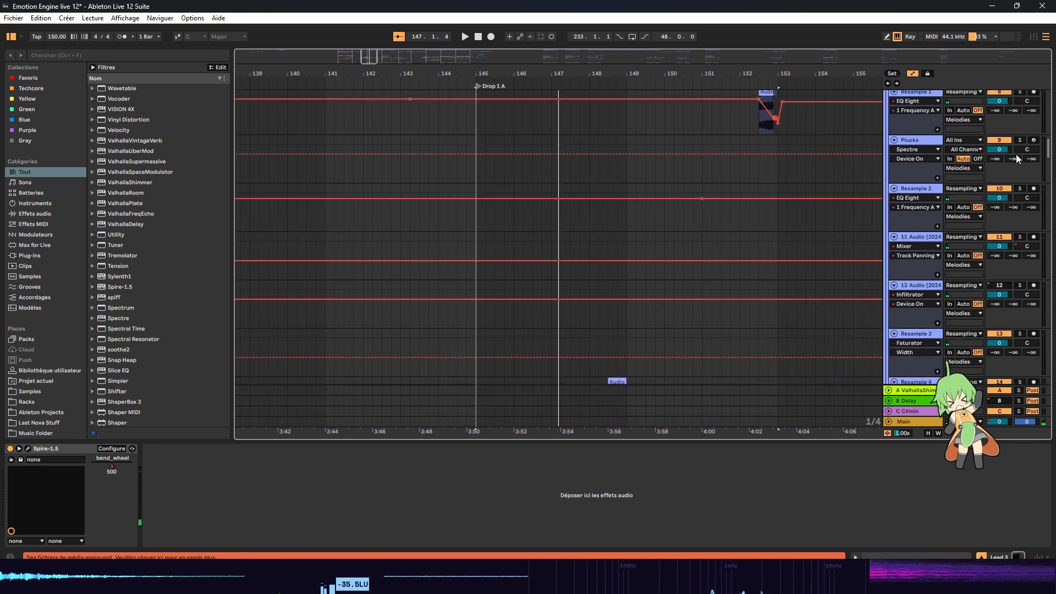
{"action": "left_click_drag", "start_coordinate": [1049, 152], "coordinate": [1052, 232]}
{"action": "left_click", "coordinate": [928, 223]}
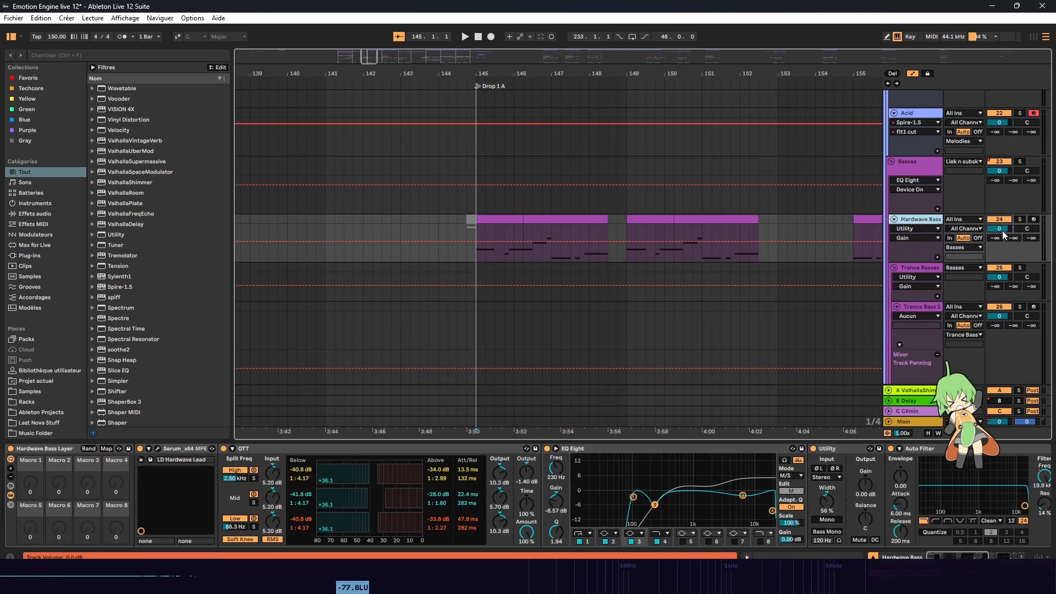
{"action": "scroll", "coordinate": [1029, 253], "scroll_direction": "up", "scroll_amount": 3}
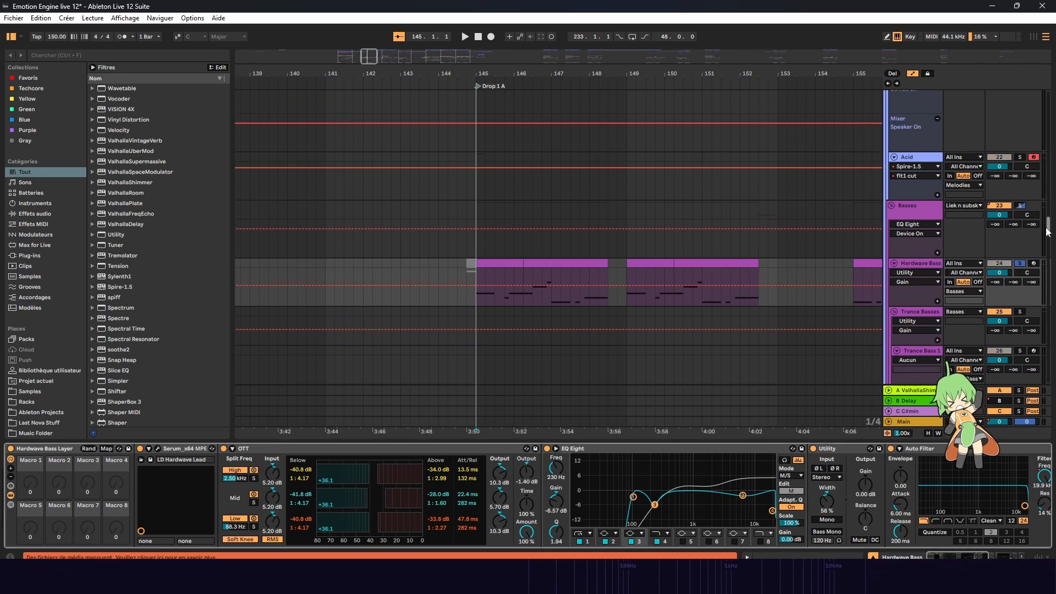
Step: Return to the Lead 1 track and select it to show its device chain
{"action": "left_click_drag", "start_coordinate": [1048, 231], "coordinate": [1049, 130]}
{"action": "scroll", "coordinate": [520, 146], "scroll_direction": "up", "scroll_amount": 2}
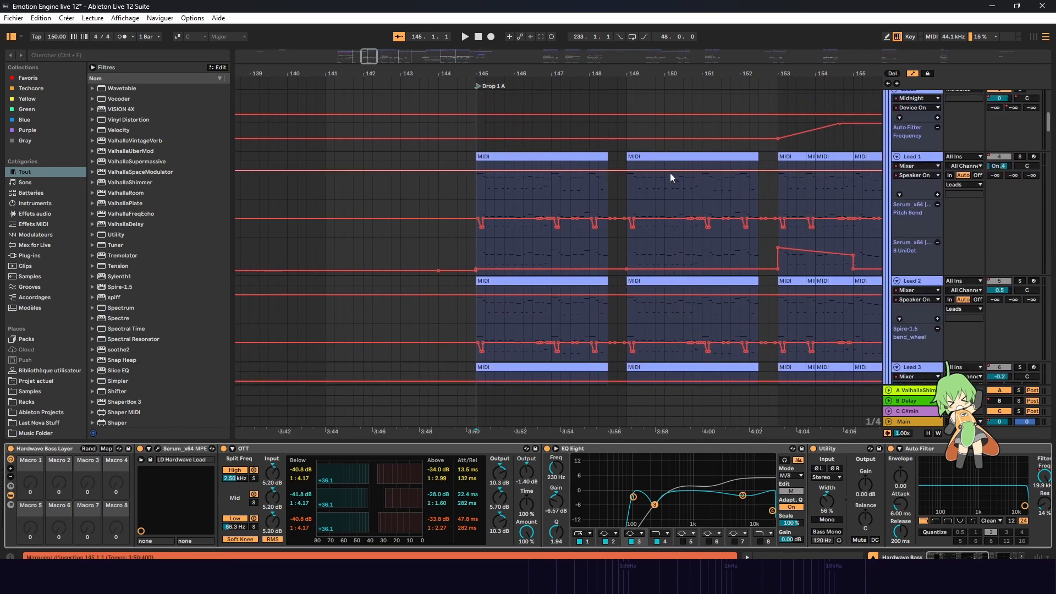
{"action": "left_click", "coordinate": [577, 156]}
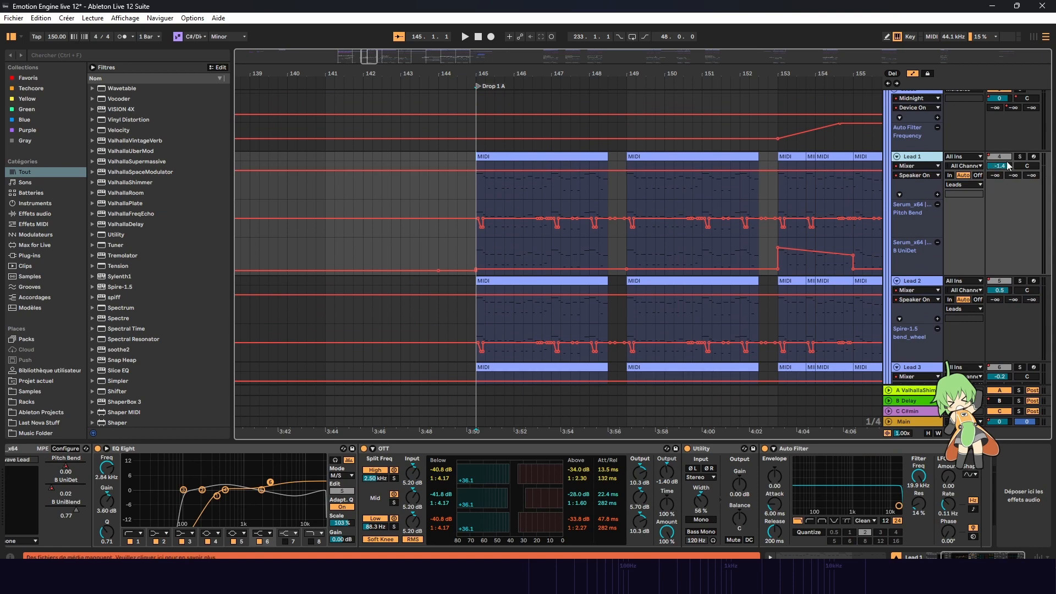
Step: Open the first Hardwave Bass clip at bar 145 and enlarge its note editor
{"action": "left_click_drag", "start_coordinate": [1048, 135], "coordinate": [1044, 234]}
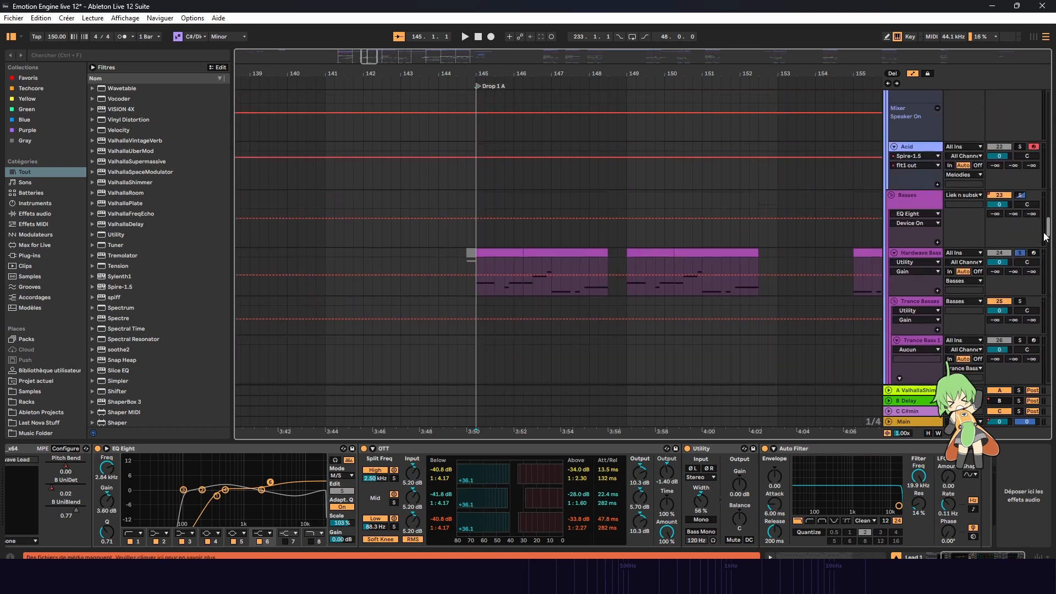
{"action": "left_click", "coordinate": [476, 283]}
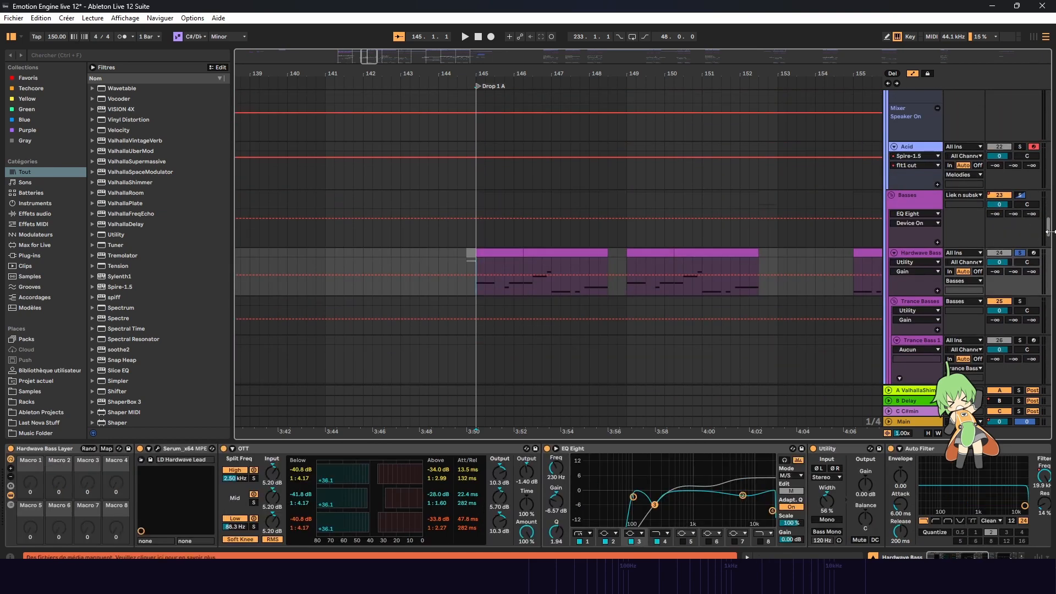
{"action": "double_click", "coordinate": [502, 249]}
{"action": "left_click_drag", "start_coordinate": [550, 439], "coordinate": [549, 192]}
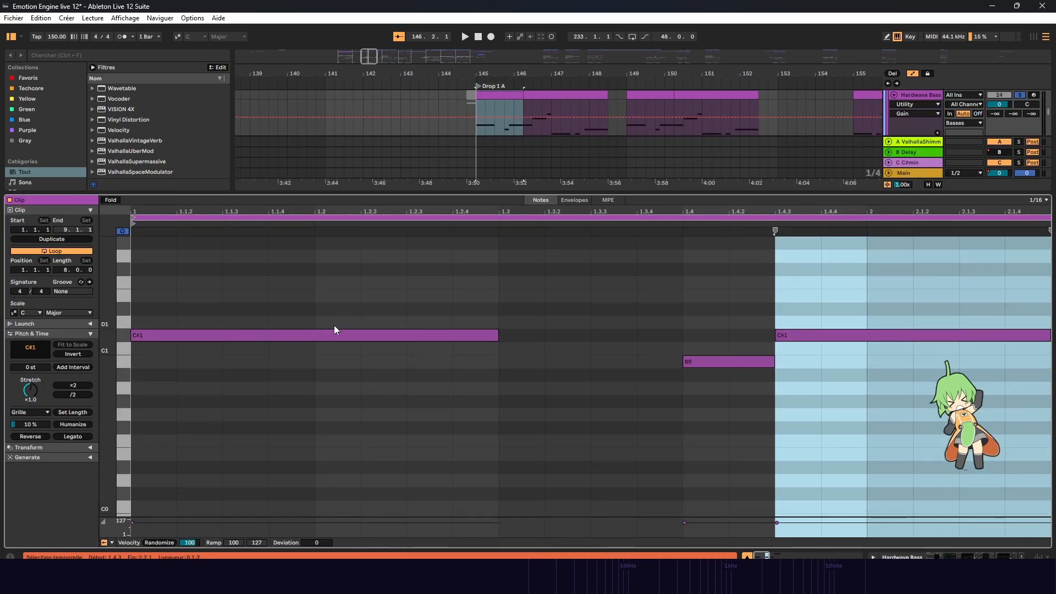
Step: Close the clip's note editor and play the soloed Hardwave Bass track from bar 145
{"action": "left_click", "coordinate": [510, 188]}
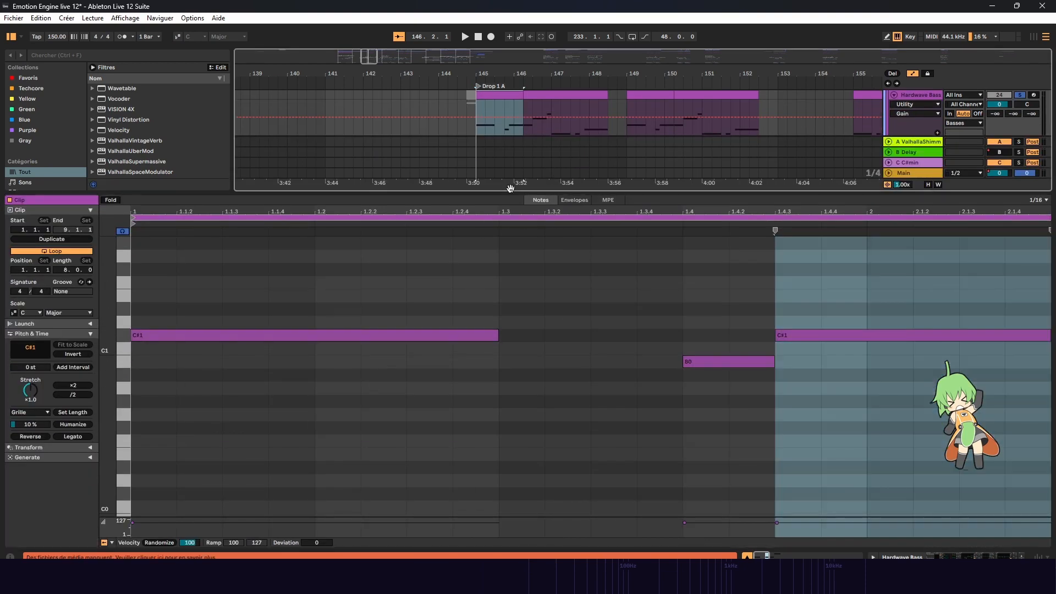
{"action": "key", "text": "ctrl+alt+l"}
{"action": "scroll", "coordinate": [523, 184], "scroll_direction": "up", "scroll_amount": 4}
{"action": "key", "text": "space"}
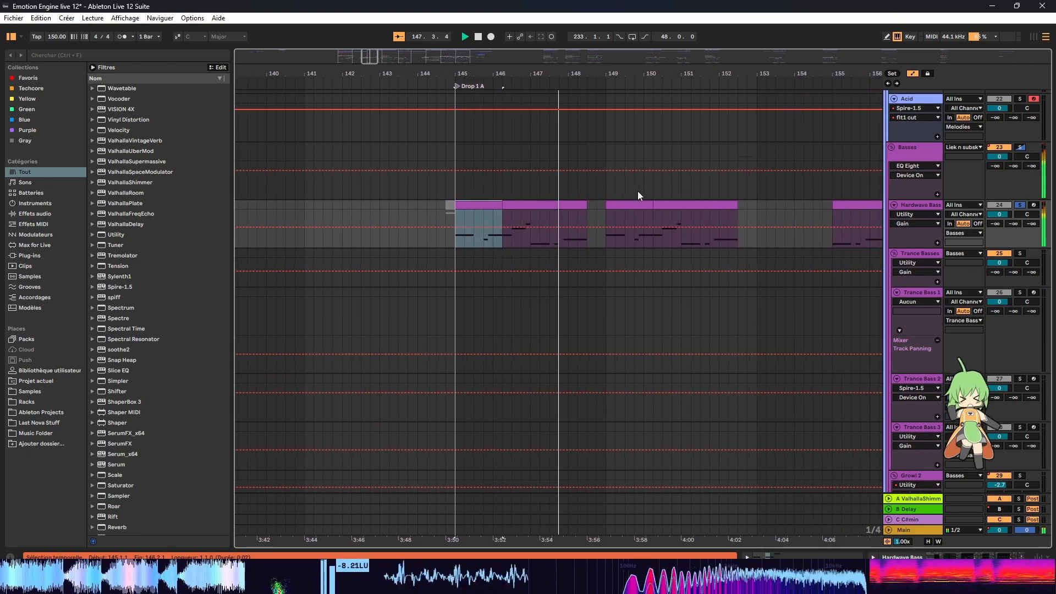
{"action": "scroll", "coordinate": [537, 181], "scroll_direction": "down", "scroll_amount": 1}
{"action": "key", "text": "space"}
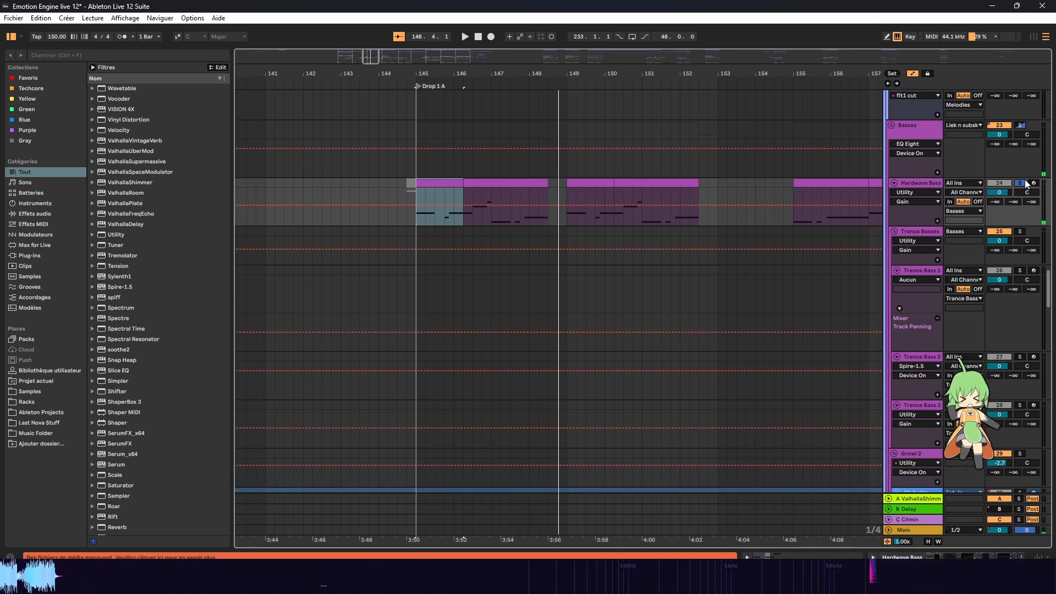
Step: Unsolo the Hardwave Bass track and extend the time selection on it to cover bars 145 to 149
{"action": "scroll", "coordinate": [536, 182], "scroll_direction": "down", "scroll_amount": 4}
{"action": "scroll", "coordinate": [624, 219], "scroll_direction": "up", "scroll_amount": 5}
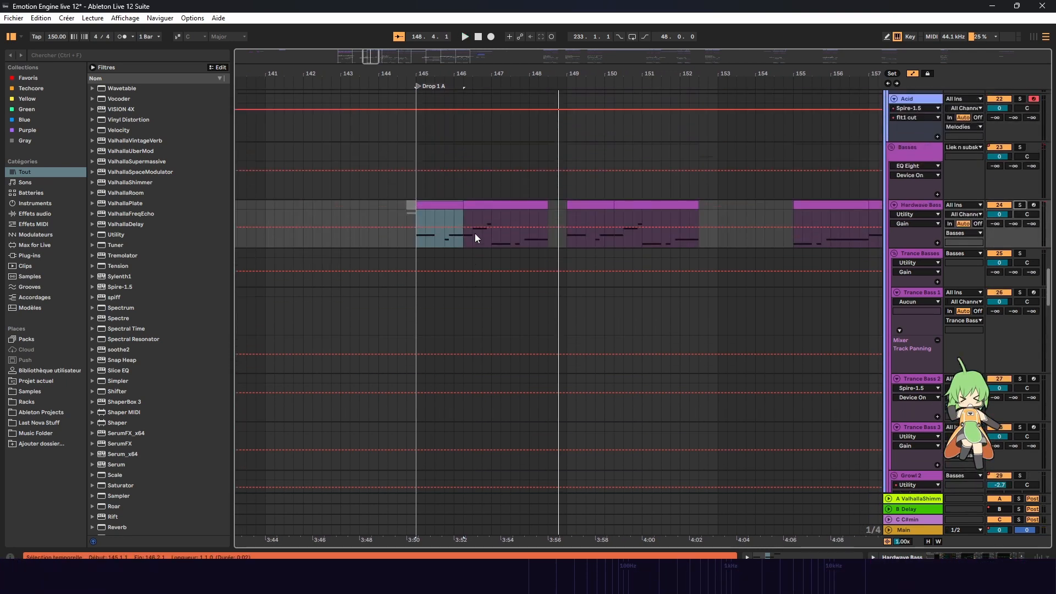
{"action": "left_click", "coordinate": [569, 212], "text": "shift"}
{"action": "scroll", "coordinate": [1012, 300], "scroll_direction": "up", "scroll_amount": 2}
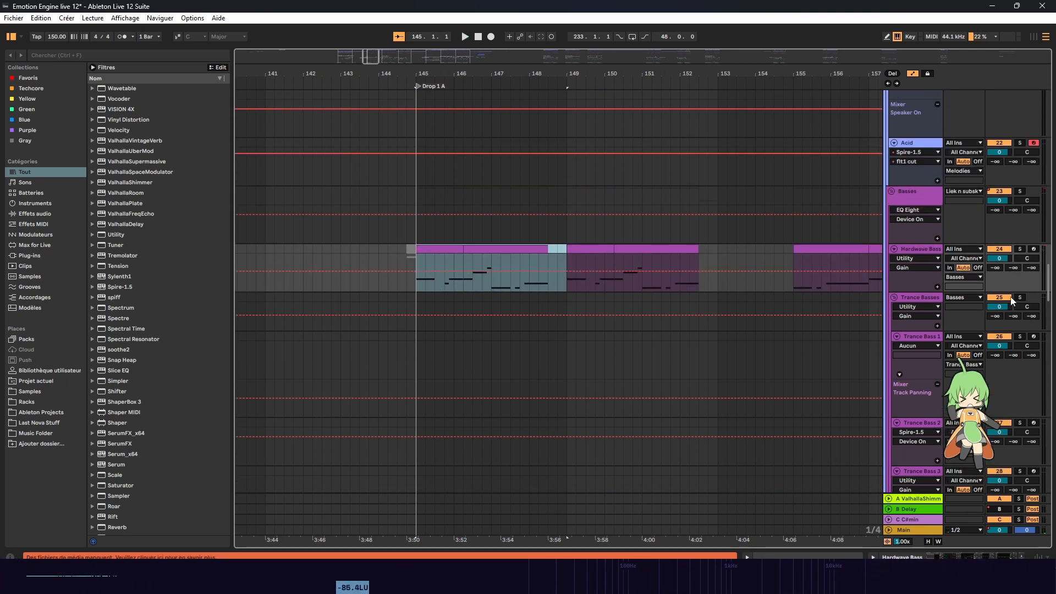
Step: Collapse the Liek n subskrib group and highlight the fill gaps just before bars 149 and 153 on it
{"action": "left_click_drag", "start_coordinate": [1052, 301], "coordinate": [1052, 92]}
{"action": "left_click", "coordinate": [890, 96]}
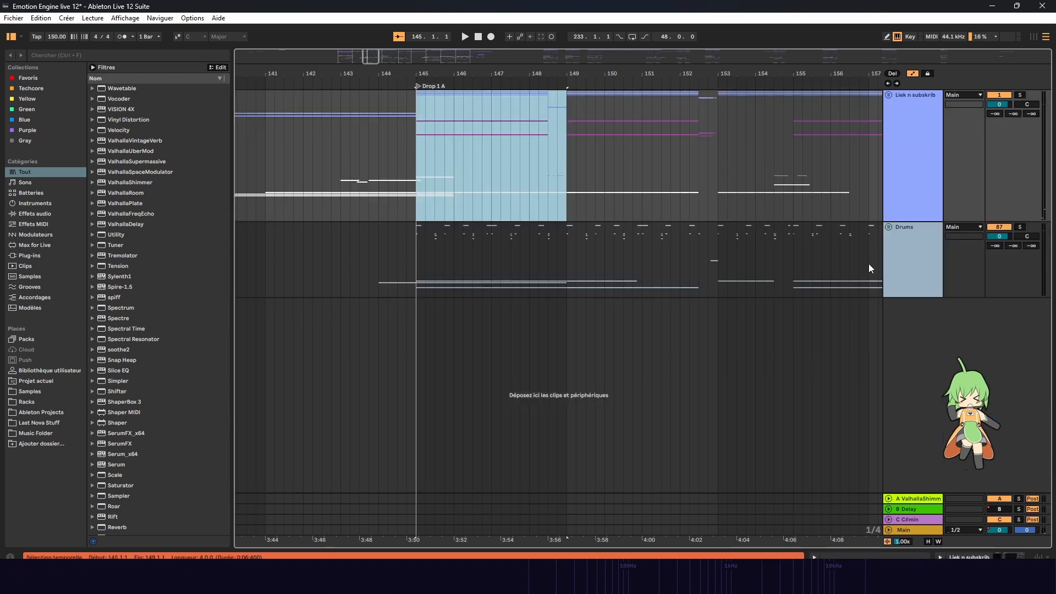
{"action": "left_click", "coordinate": [445, 115]}
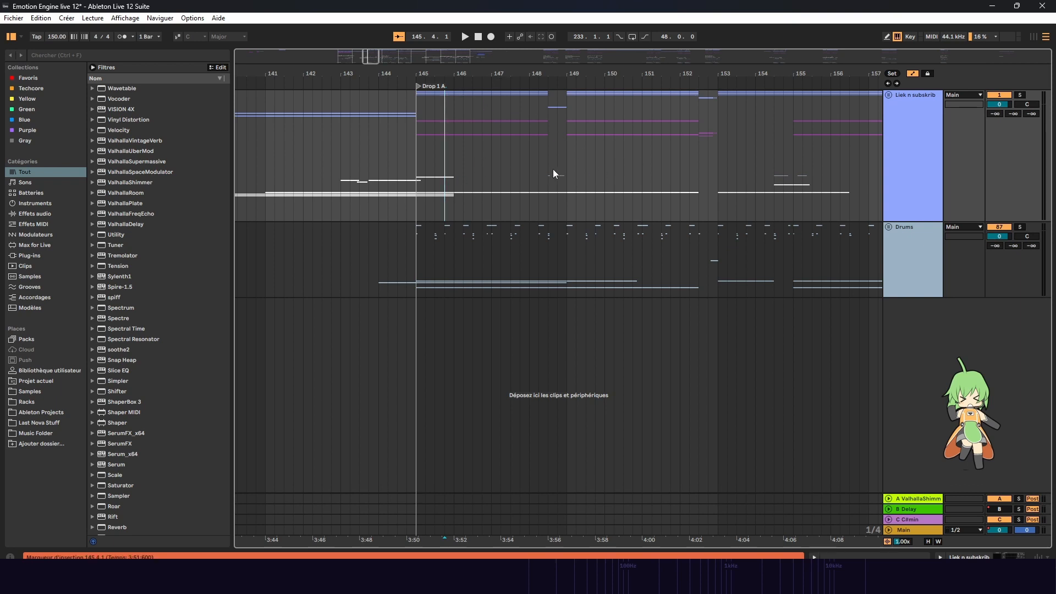
{"action": "left_click_drag", "start_coordinate": [547, 173], "coordinate": [567, 103]}
{"action": "left_click_drag", "start_coordinate": [700, 156], "coordinate": [726, 95]}
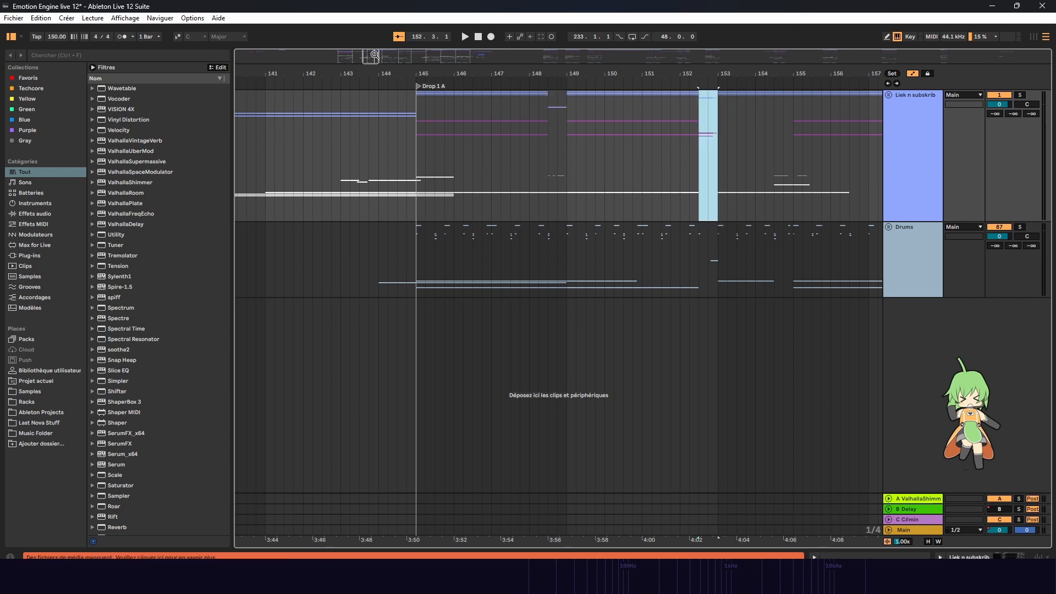
Step: Highlight bars 145 to 147 and bars 147 to 149 of Drop 1 A on the collapsed group
{"action": "left_click_drag", "start_coordinate": [375, 55], "coordinate": [374, 74]}
{"action": "left_click", "coordinate": [383, 137]}
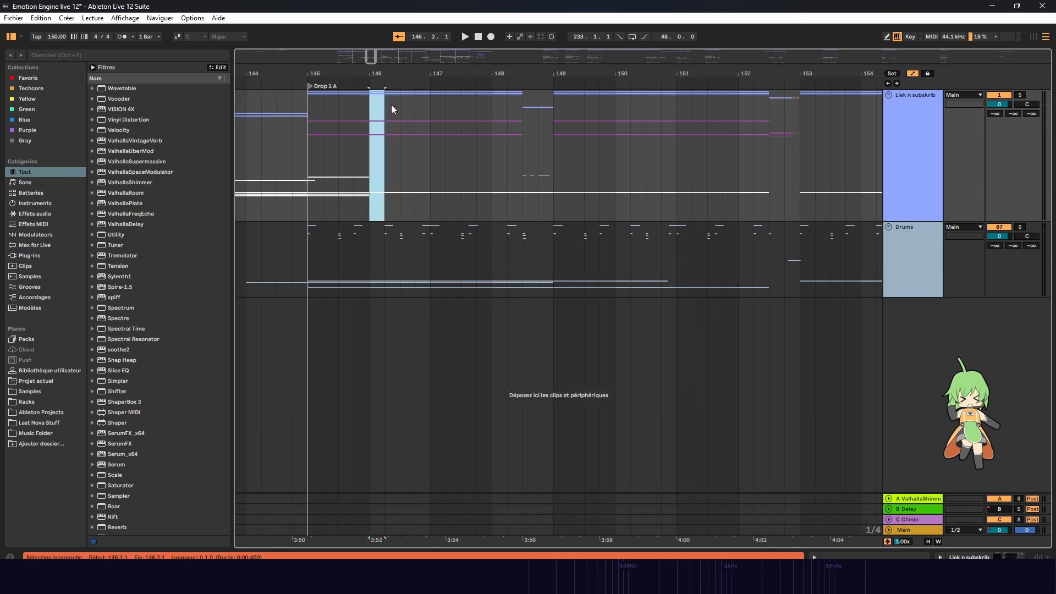
{"action": "left_click", "coordinate": [463, 136]}
{"action": "left_click", "coordinate": [482, 115]}
{"action": "left_click", "coordinate": [572, 126]}
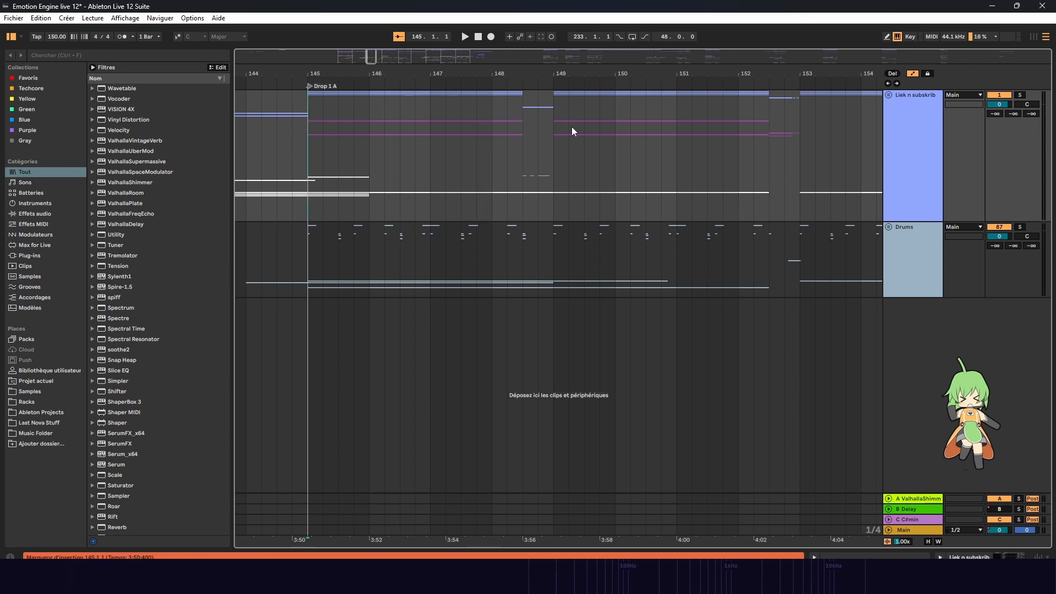
{"action": "left_click", "coordinate": [314, 153]}
{"action": "left_click_drag", "start_coordinate": [308, 150], "coordinate": [437, 90]}
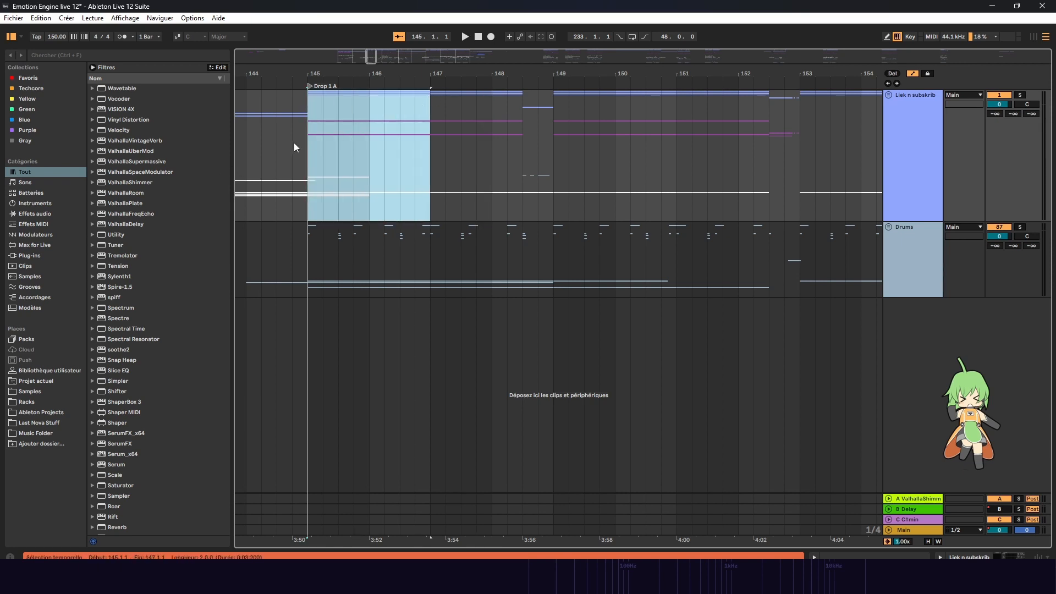
{"action": "left_click_drag", "start_coordinate": [429, 137], "coordinate": [554, 97]}
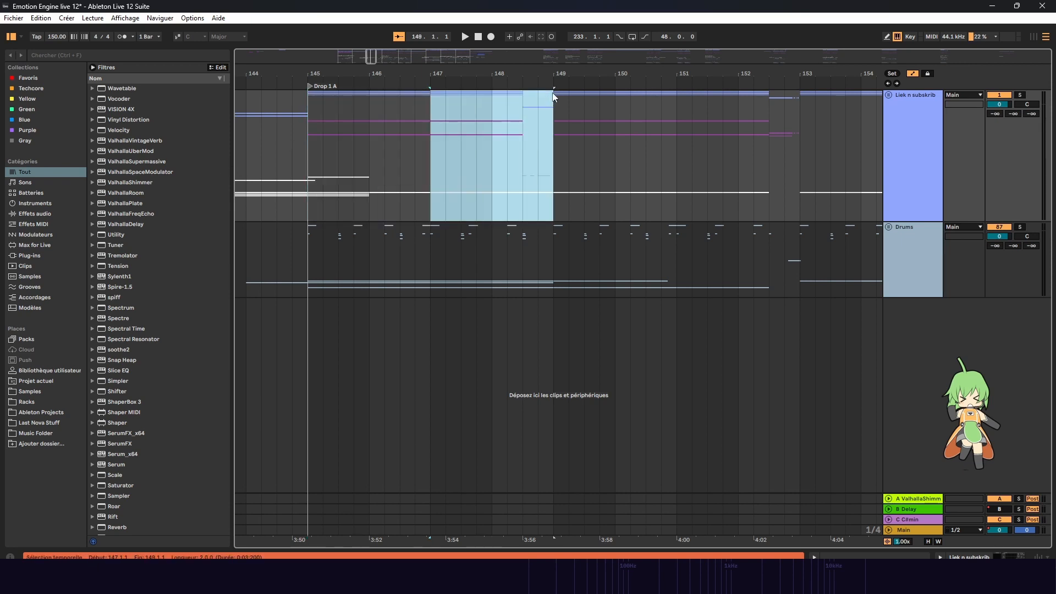
{"action": "left_click", "coordinate": [366, 141]}
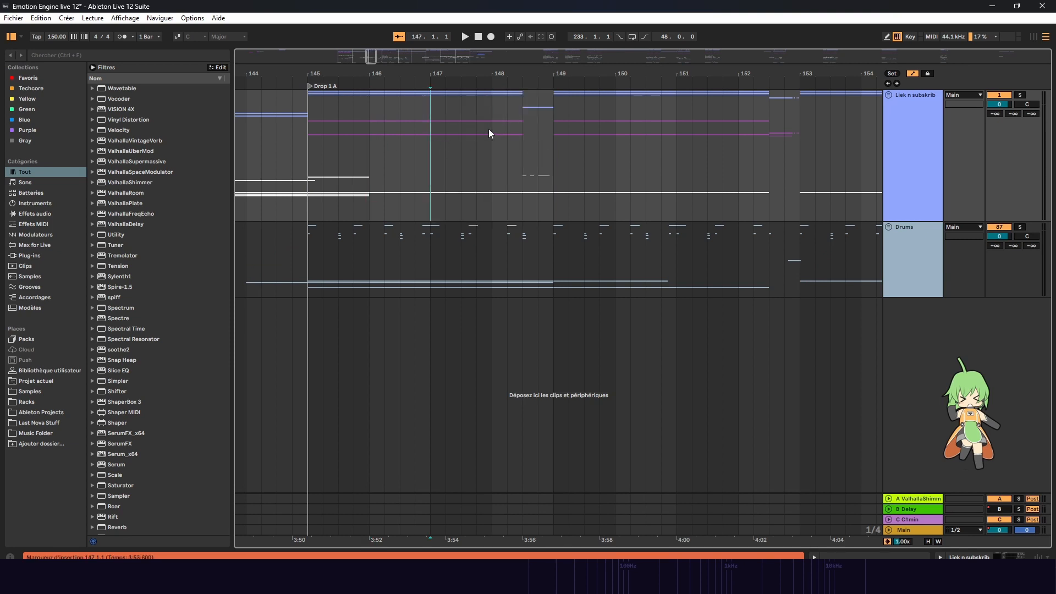
Step: Expand the Liek n subskrib group to highlight Lead 1's gaps before bars 149 and 153, and collapse it again
{"action": "left_click", "coordinate": [890, 96]}
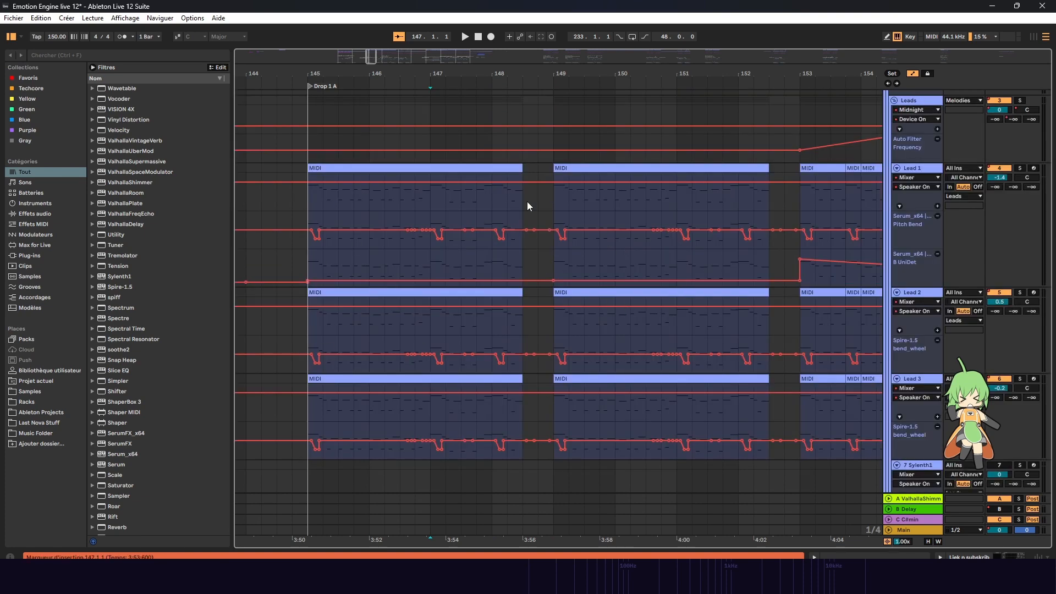
{"action": "left_click_drag", "start_coordinate": [527, 201], "coordinate": [553, 168]}
{"action": "double_click", "coordinate": [782, 199]}
{"action": "scroll", "coordinate": [992, 299], "scroll_direction": "down", "scroll_amount": 12}
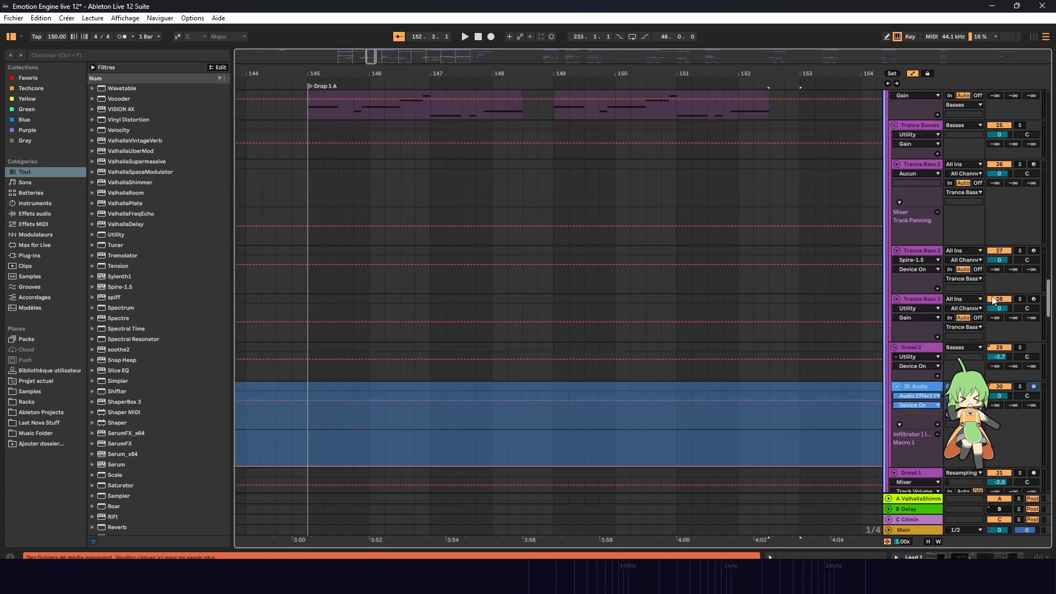
{"action": "scroll", "coordinate": [1006, 261], "scroll_direction": "up", "scroll_amount": 16}
{"action": "left_click", "coordinate": [889, 95]}
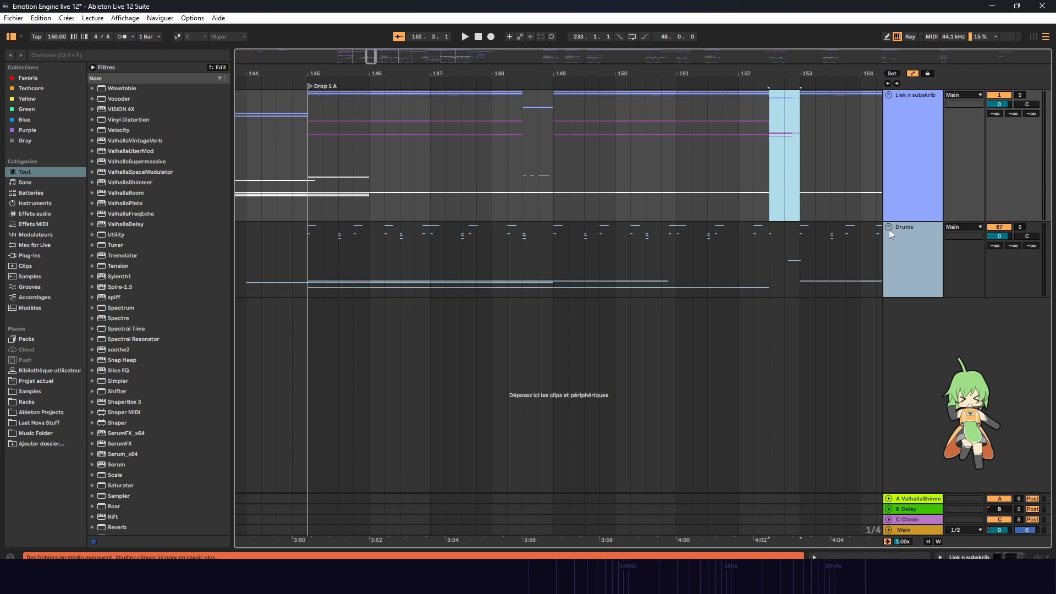
Step: Expand the group again, go down to the Sub track and play it soloed from bar 145
{"action": "left_click", "coordinate": [889, 95]}
{"action": "scroll", "coordinate": [1015, 132], "scroll_direction": "down", "scroll_amount": 2}
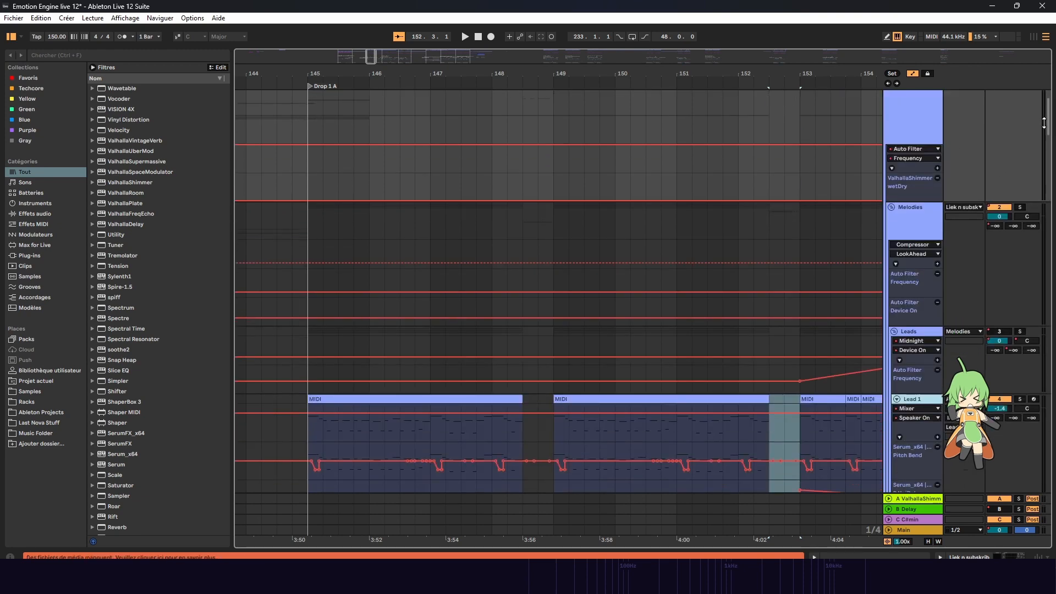
{"action": "left_click_drag", "start_coordinate": [1051, 130], "coordinate": [1030, 350]}
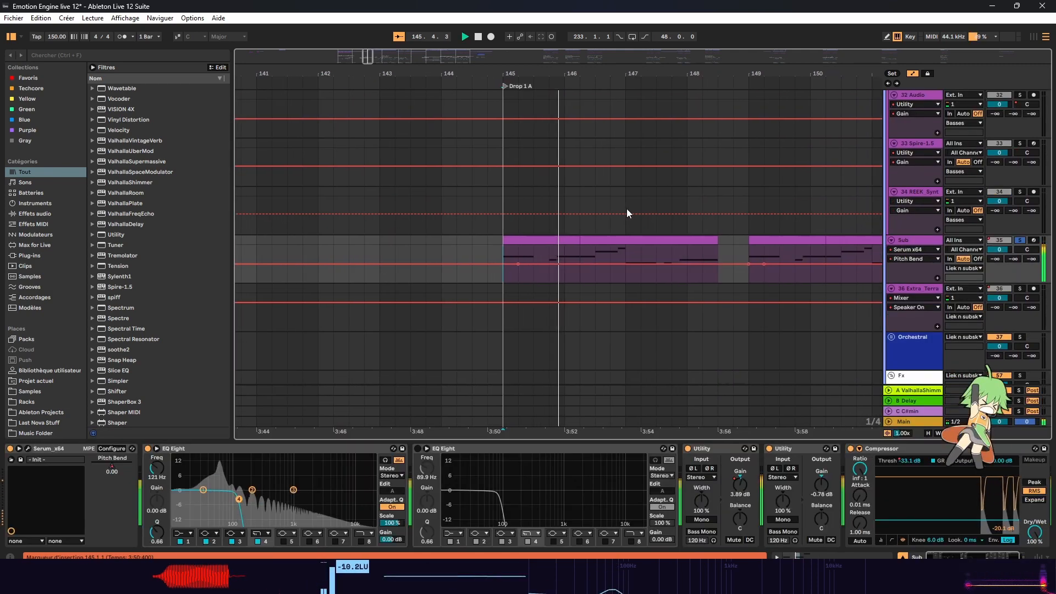
Step: Stop the Sub, solo the FX FULL track for playback from bar 145 and select its one-bar clip
{"action": "scroll", "coordinate": [628, 210], "scroll_direction": "down", "scroll_amount": 5}
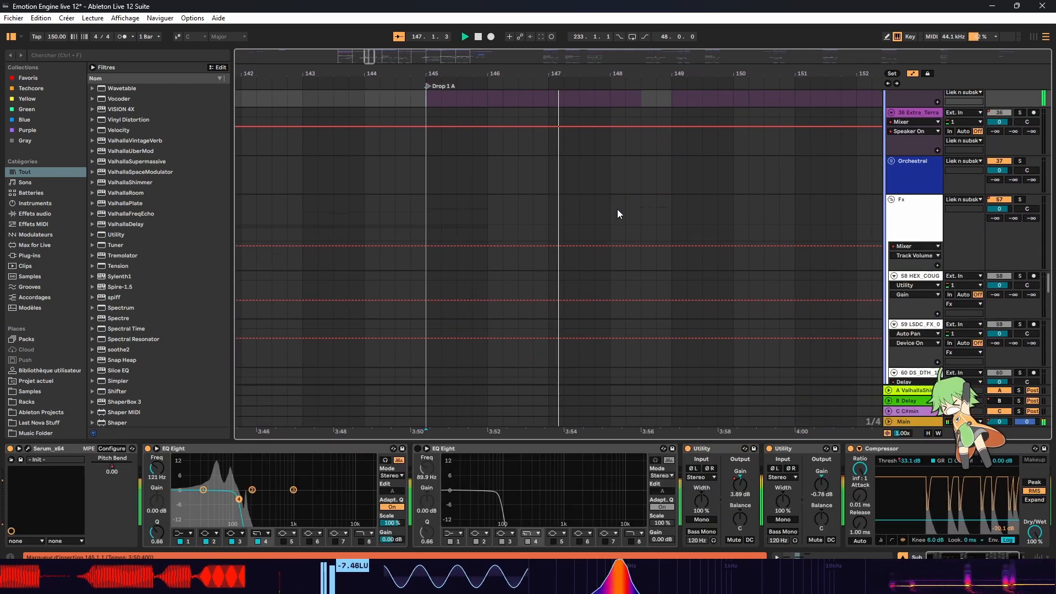
{"action": "scroll", "coordinate": [619, 209], "scroll_direction": "down", "scroll_amount": 4}
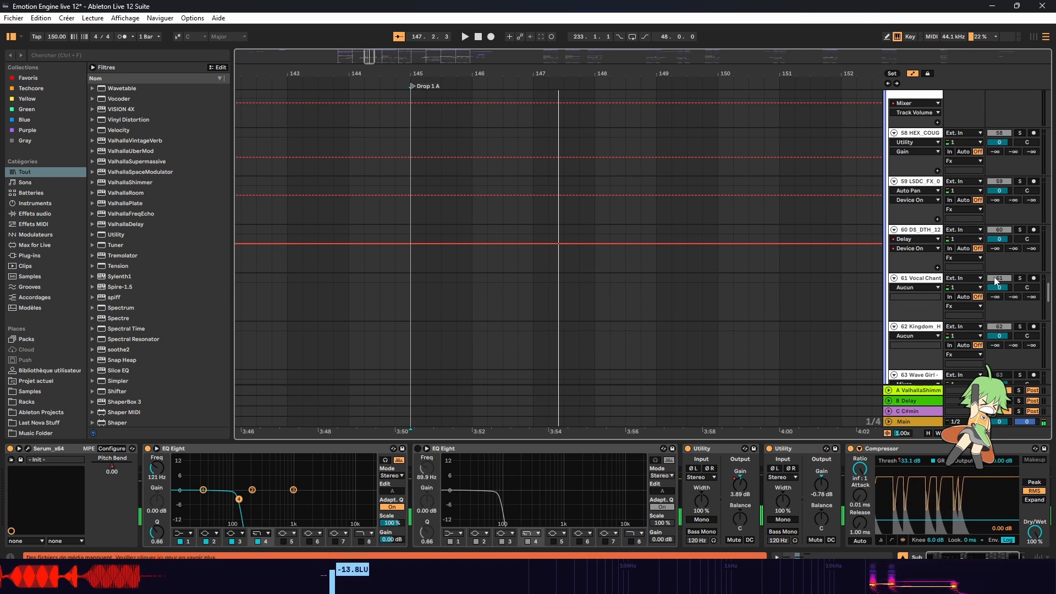
{"action": "mouse_move", "coordinate": [1050, 298]}
{"action": "left_mouse_down"}
{"action": "mouse_move", "coordinate": [1050, 324]}
{"action": "mouse_move", "coordinate": [1050, 312]}
{"action": "left_mouse_up"}
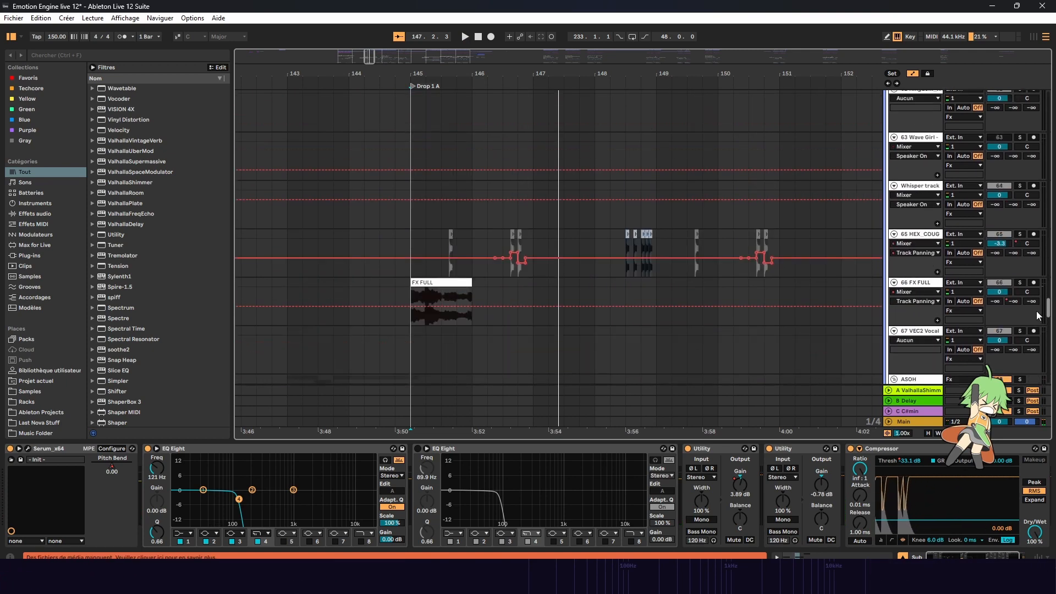
{"action": "key", "text": "space"}
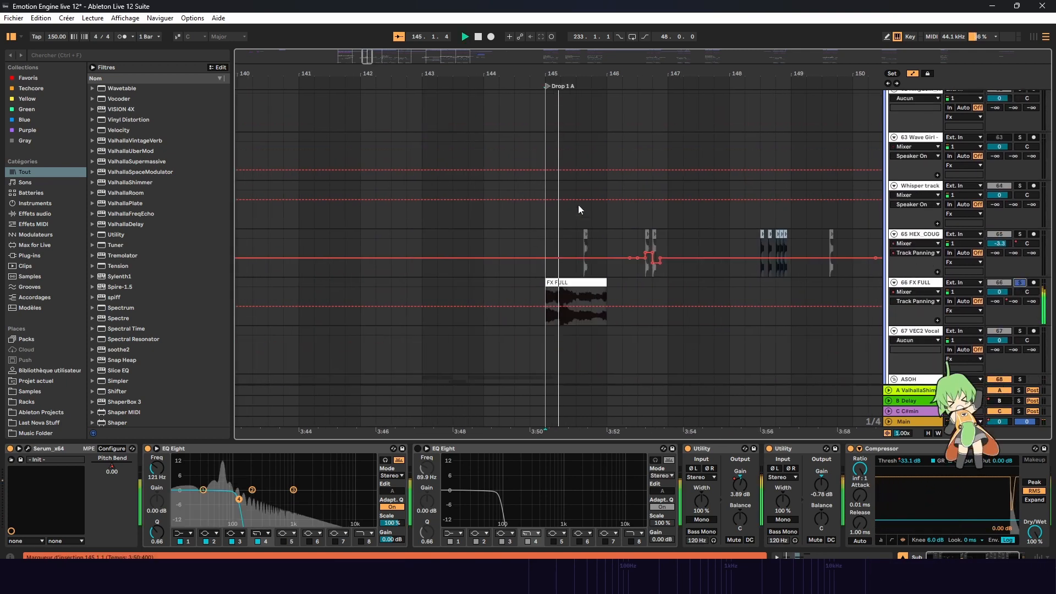
{"action": "key", "text": "space"}
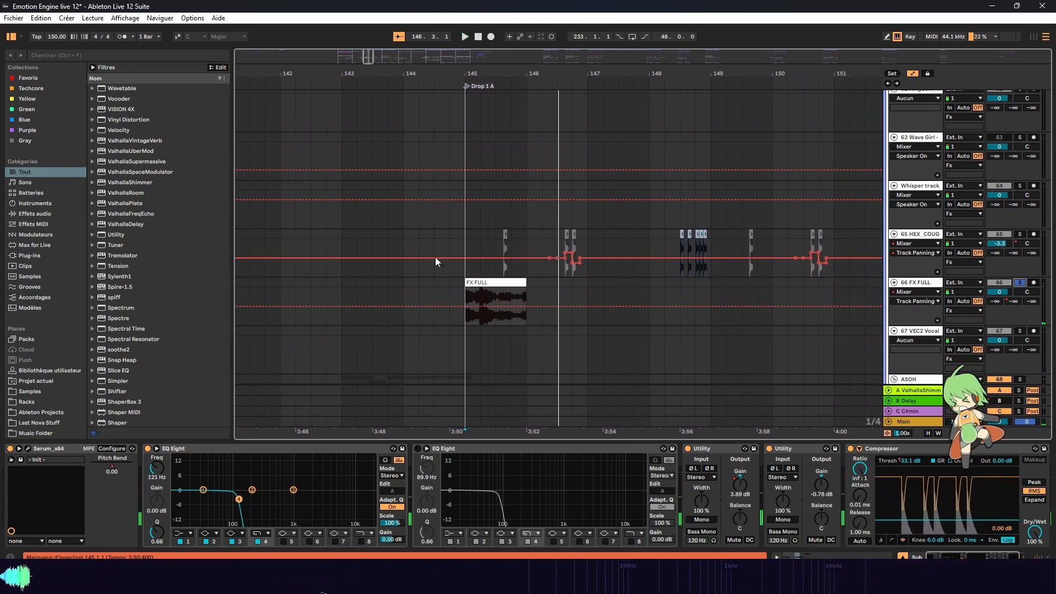
{"action": "mouse_move", "coordinate": [525, 279]}
{"action": "left_mouse_down"}
{"action": "mouse_move", "coordinate": [859, 278]}
{"action": "mouse_move", "coordinate": [513, 279]}
{"action": "mouse_move", "coordinate": [527, 279]}
{"action": "left_mouse_up"}
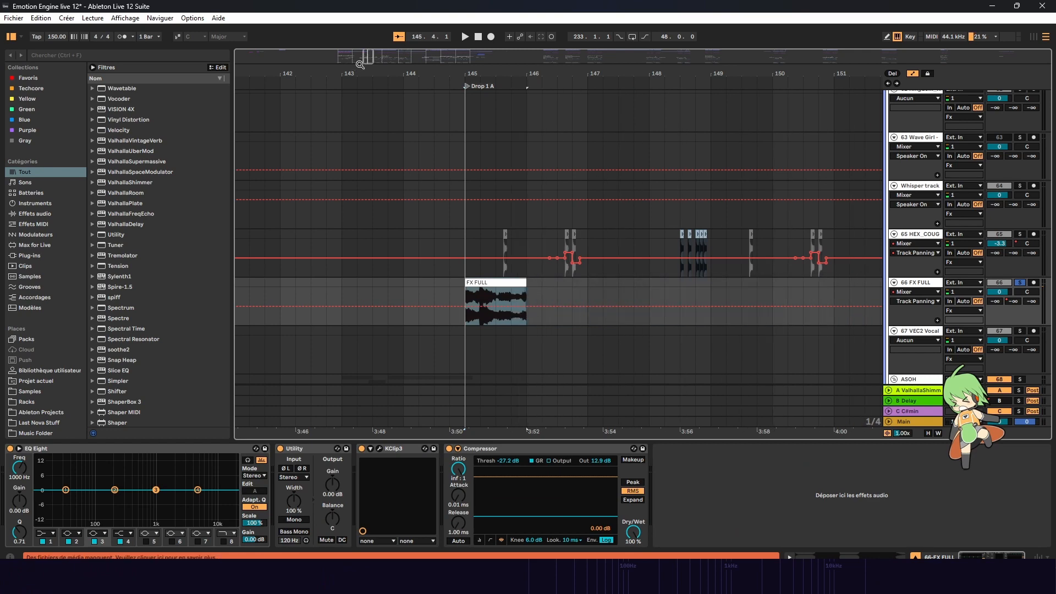
Step: Examine where the FX FULL clips recur across Drop 1 B, Drop 2 A and Drop 2 B in the arrangement
{"action": "left_click_drag", "start_coordinate": [361, 64], "coordinate": [633, 181]}
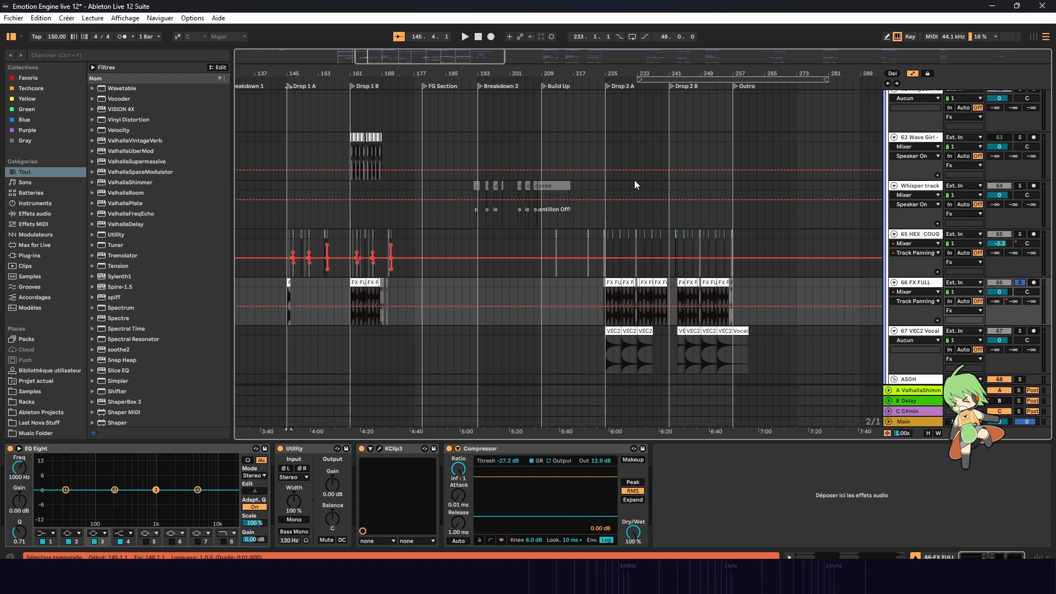
{"action": "left_click_drag", "start_coordinate": [421, 57], "coordinate": [465, 113]}
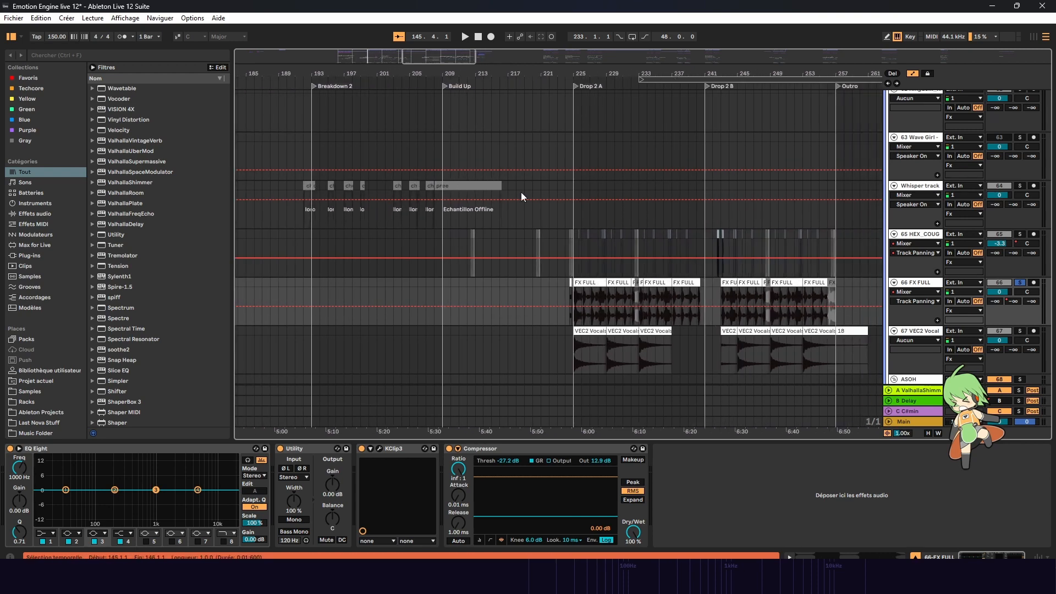
{"action": "left_click_drag", "start_coordinate": [434, 62], "coordinate": [383, 116]}
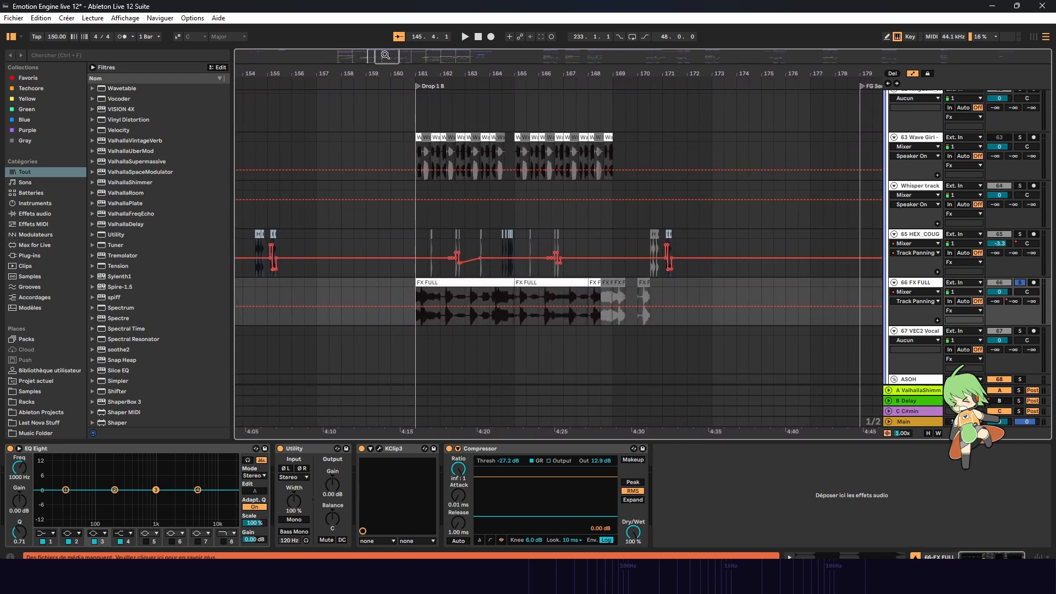
{"action": "scroll", "coordinate": [468, 187], "scroll_direction": "down", "scroll_amount": 2}
{"action": "scroll", "coordinate": [631, 138], "scroll_direction": "up", "scroll_amount": 2}
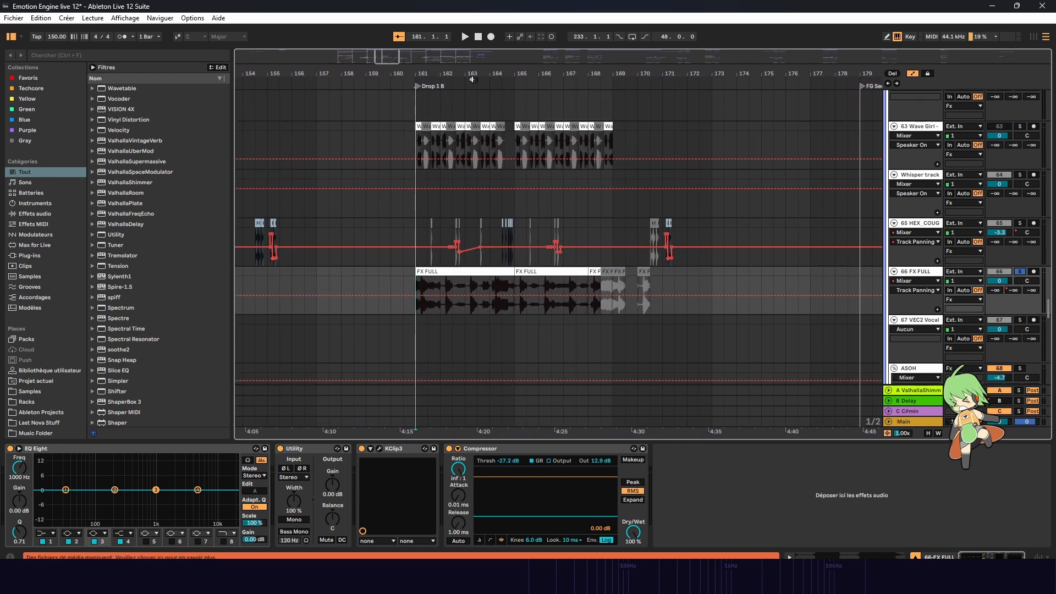
{"action": "left_click_drag", "start_coordinate": [473, 79], "coordinate": [510, 64]}
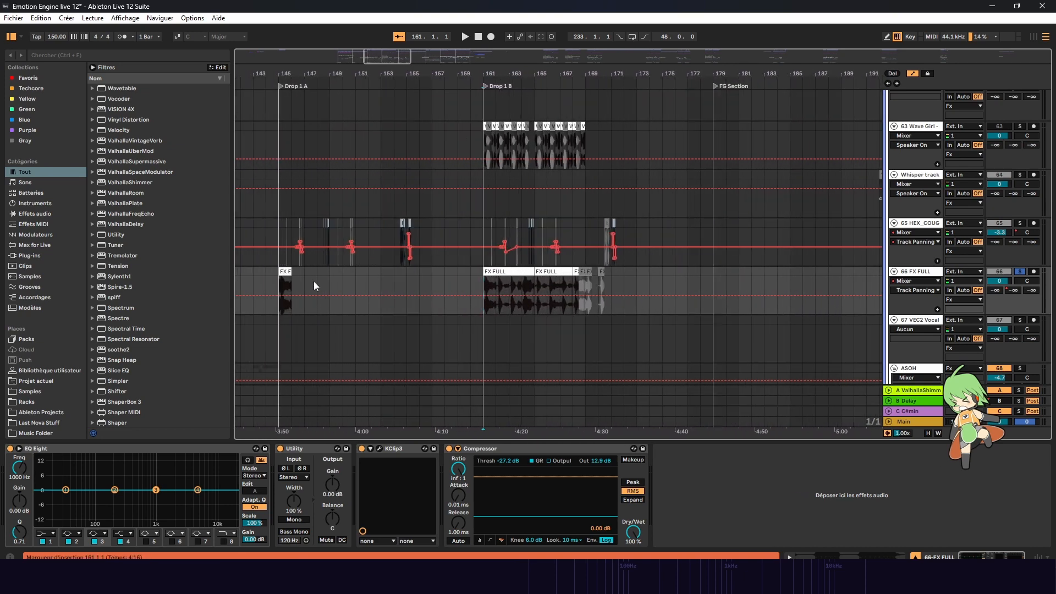
Step: Return to Drop 1 A, replay the soloed FX FULL clip from bar 145 and highlight its second half
{"action": "mouse_move", "coordinate": [400, 50]}
{"action": "left_mouse_down"}
{"action": "mouse_move", "coordinate": [383, 57]}
{"action": "mouse_move", "coordinate": [384, 93]}
{"action": "left_mouse_up"}
{"action": "left_click", "coordinate": [400, 87]}
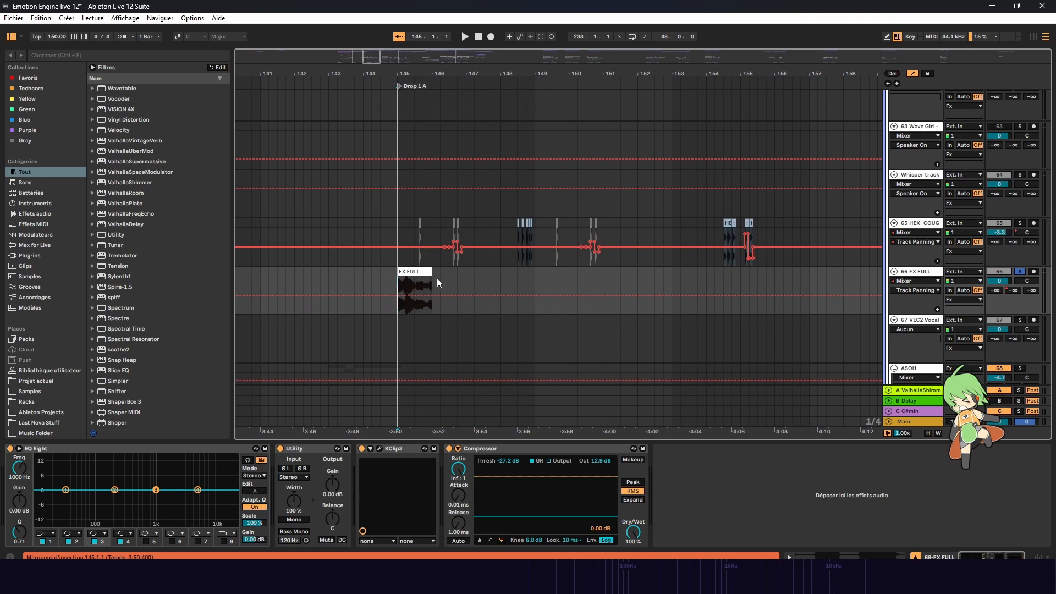
{"action": "key", "text": "space"}
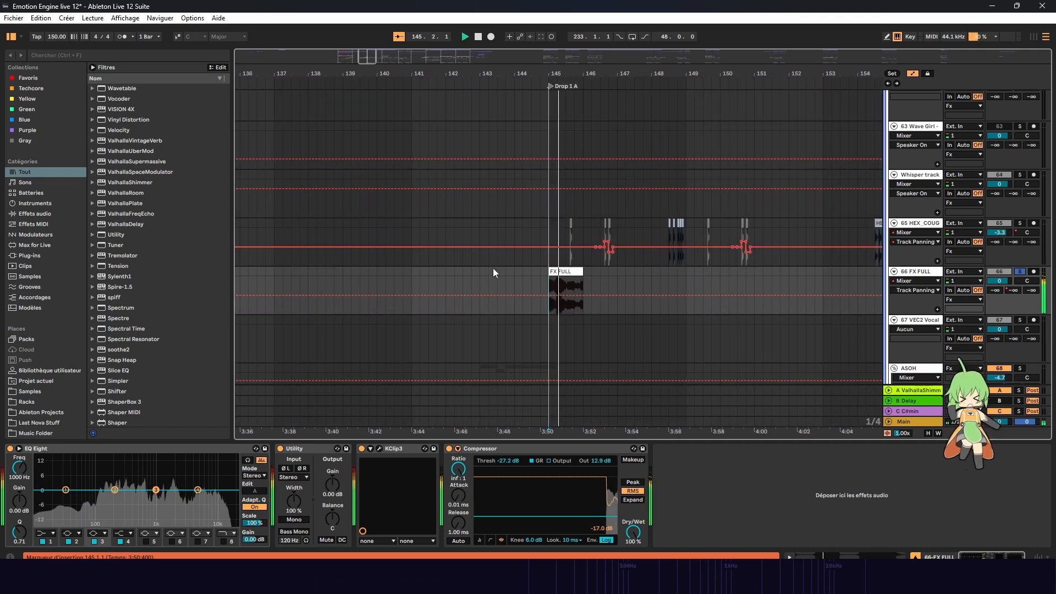
{"action": "left_click_drag", "start_coordinate": [548, 292], "coordinate": [532, 289]}
{"action": "key", "text": "space"}
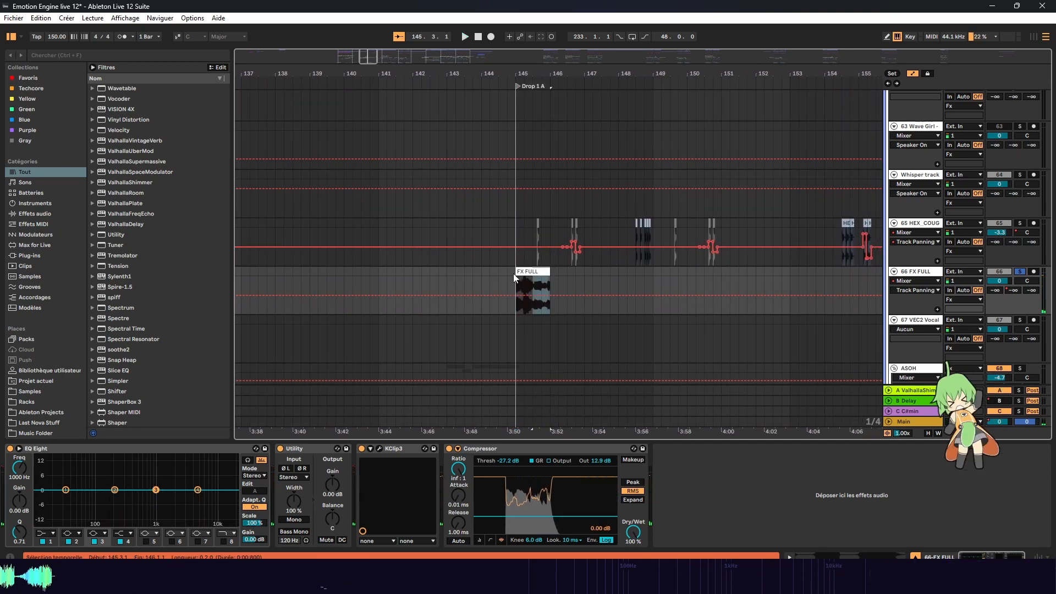
Step: Solo the whole Fx group and play it from bar 145 while showing its HEX_COUG and FX FULL tracks
{"action": "scroll", "coordinate": [1008, 153], "scroll_direction": "up", "scroll_amount": 10}
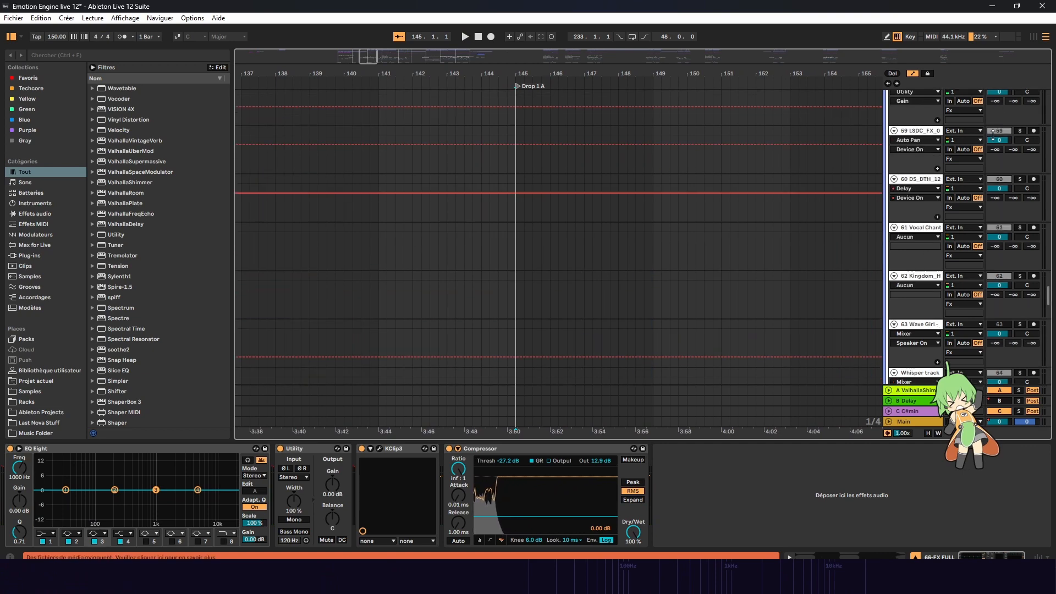
{"action": "left_click", "coordinate": [1024, 129]}
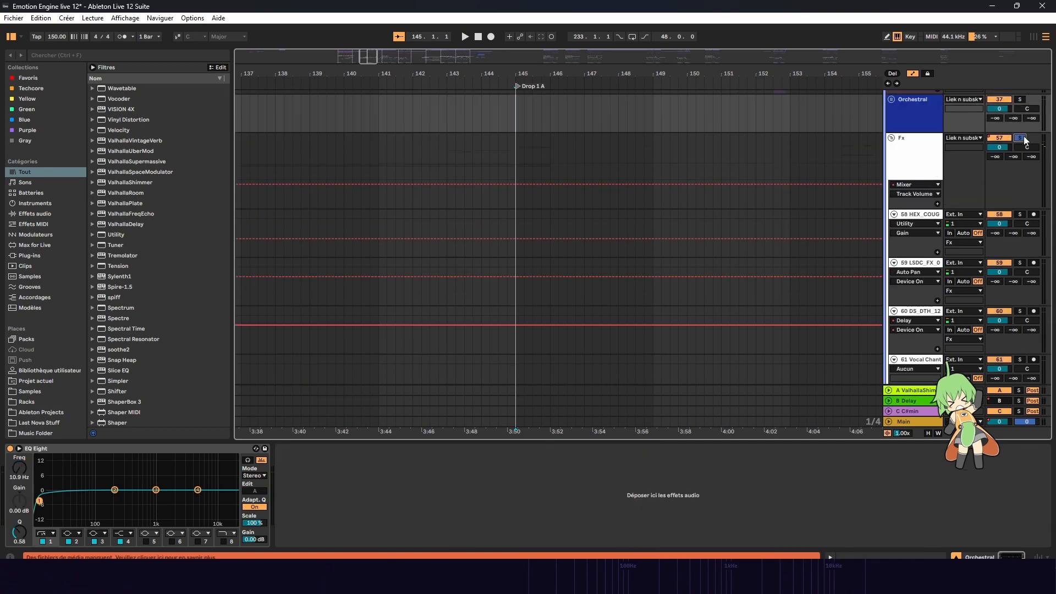
{"action": "left_click", "coordinate": [518, 171]}
{"action": "key", "text": "space"}
{"action": "scroll", "coordinate": [771, 131], "scroll_direction": "down", "scroll_amount": 9}
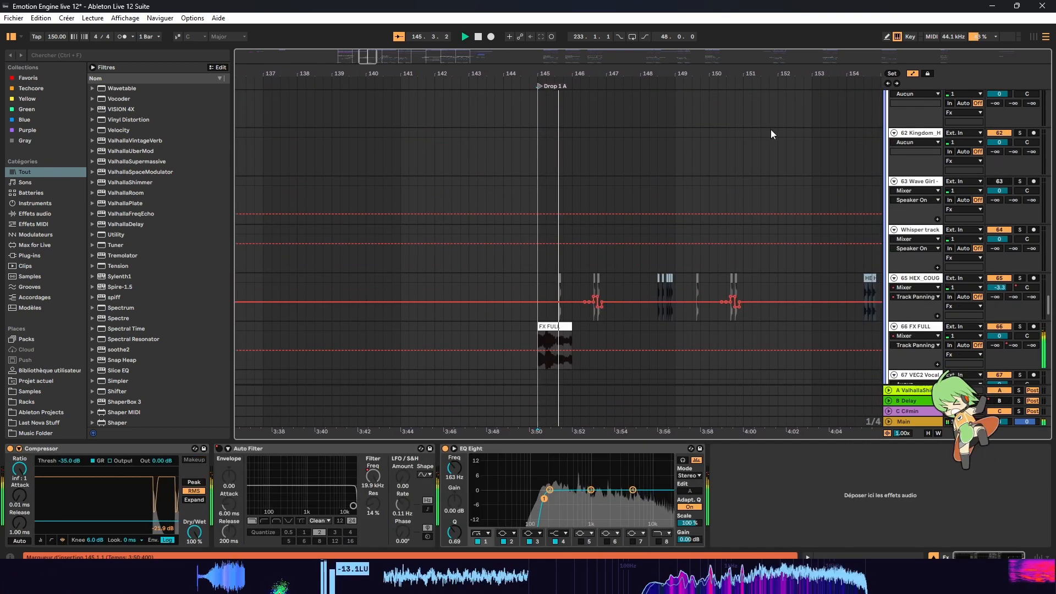
Step: Follow the soloed Fx group's playback through Drop 1 A across the HEX_COUG, FX FULL and ASOH tracks, stopping at bar 155
{"action": "scroll", "coordinate": [757, 127], "scroll_direction": "down", "scroll_amount": 5}
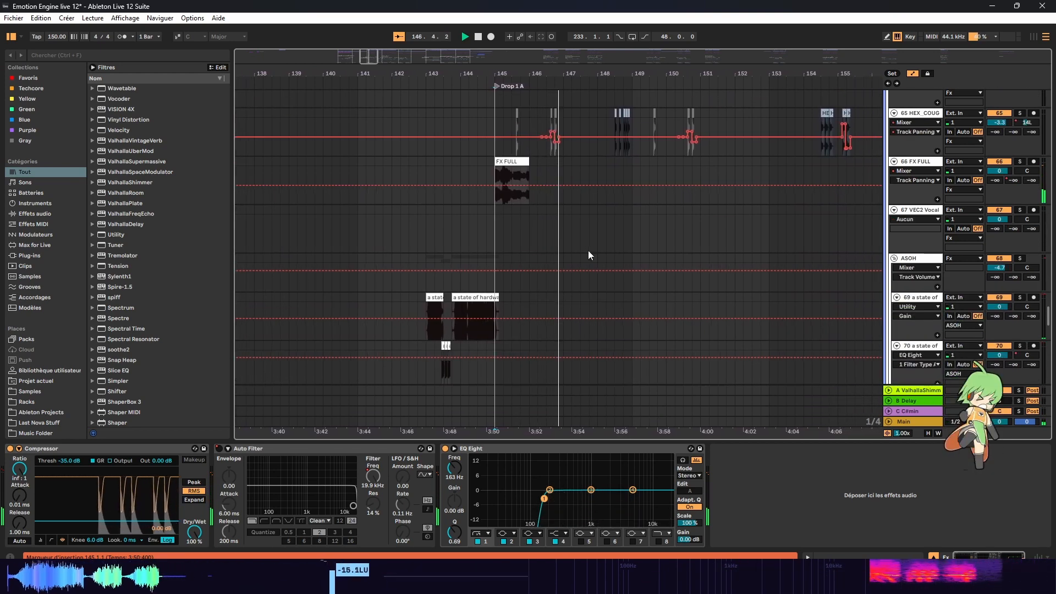
{"action": "scroll", "coordinate": [569, 232], "scroll_direction": "up", "scroll_amount": 5}
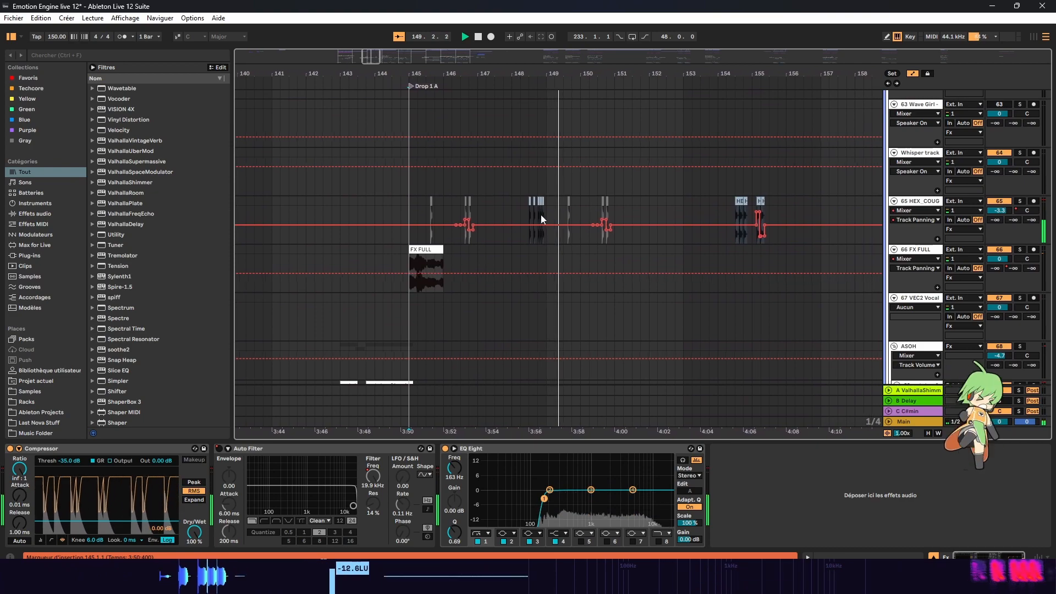
{"action": "scroll", "coordinate": [600, 181], "scroll_direction": "down", "scroll_amount": 7}
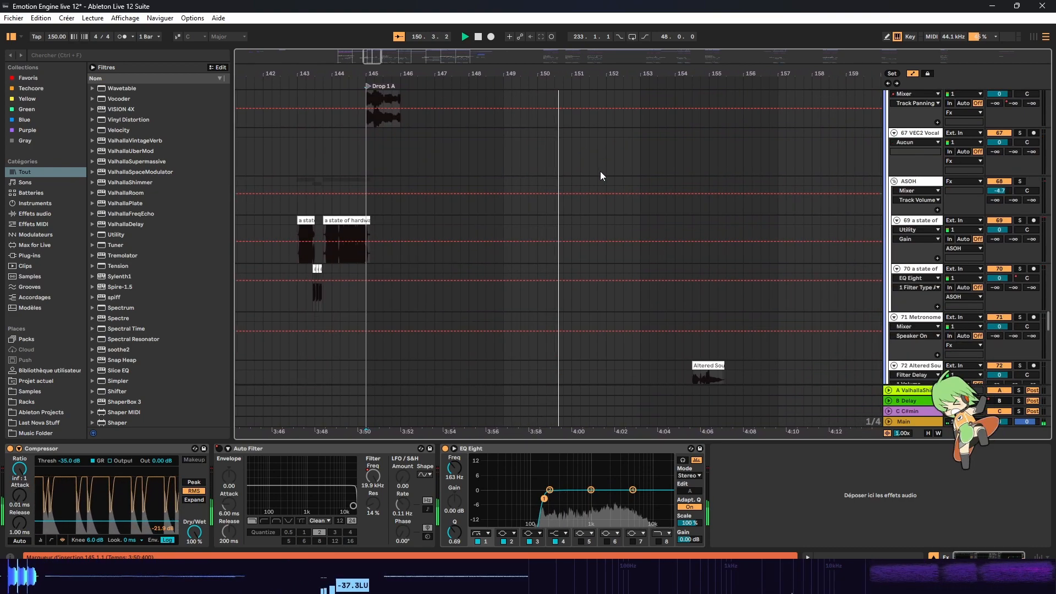
{"action": "scroll", "coordinate": [603, 171], "scroll_direction": "up", "scroll_amount": 7}
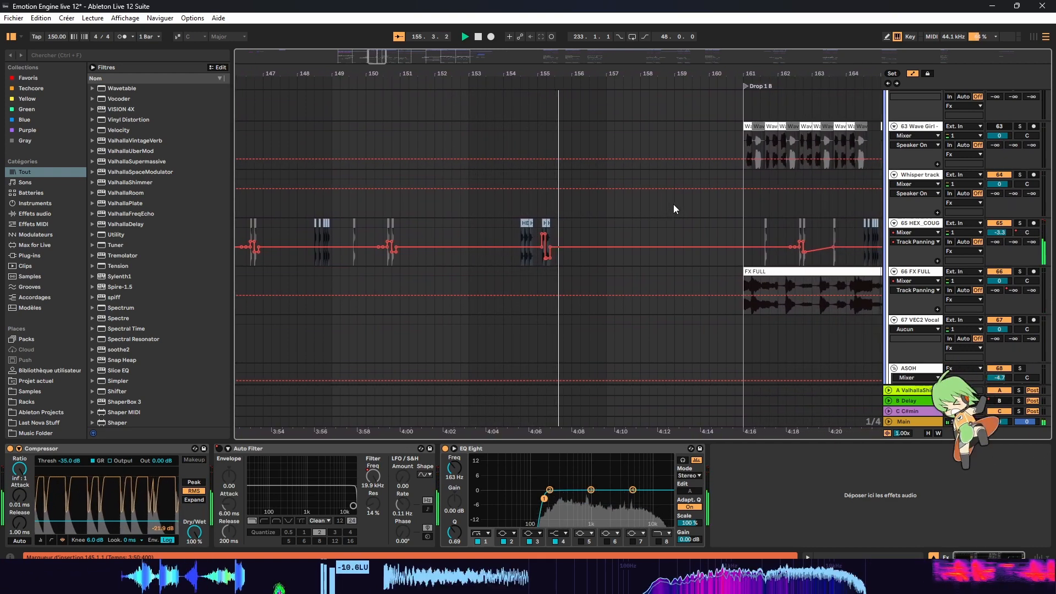
{"action": "scroll", "coordinate": [583, 236], "scroll_direction": "down", "scroll_amount": 3}
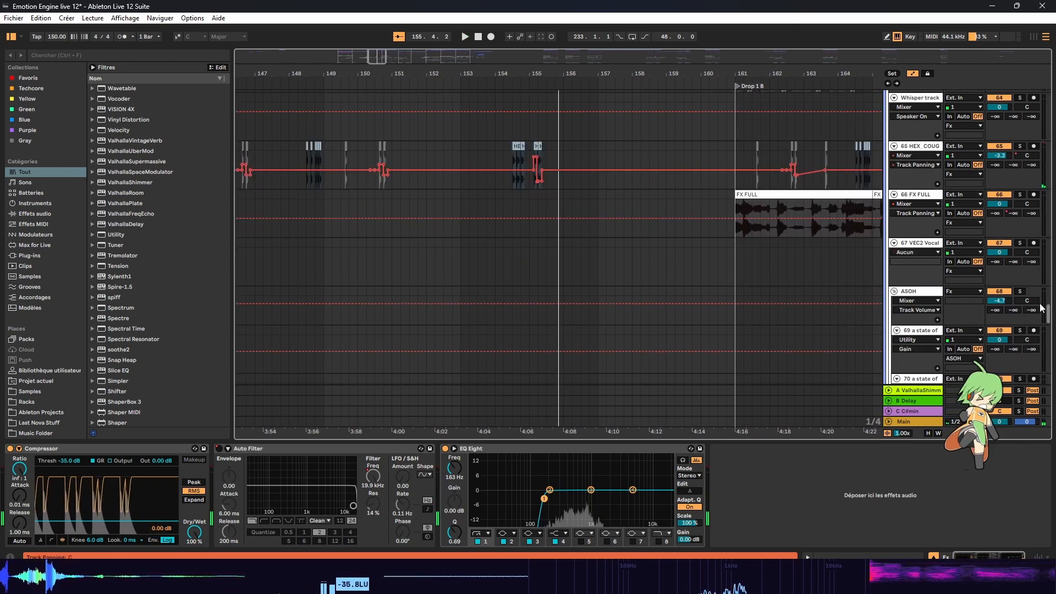
Step: Solo the Drums group, play it from bar 145 and unfold it to show its individual tracks
{"action": "left_click_drag", "start_coordinate": [1045, 306], "coordinate": [1045, 314]}
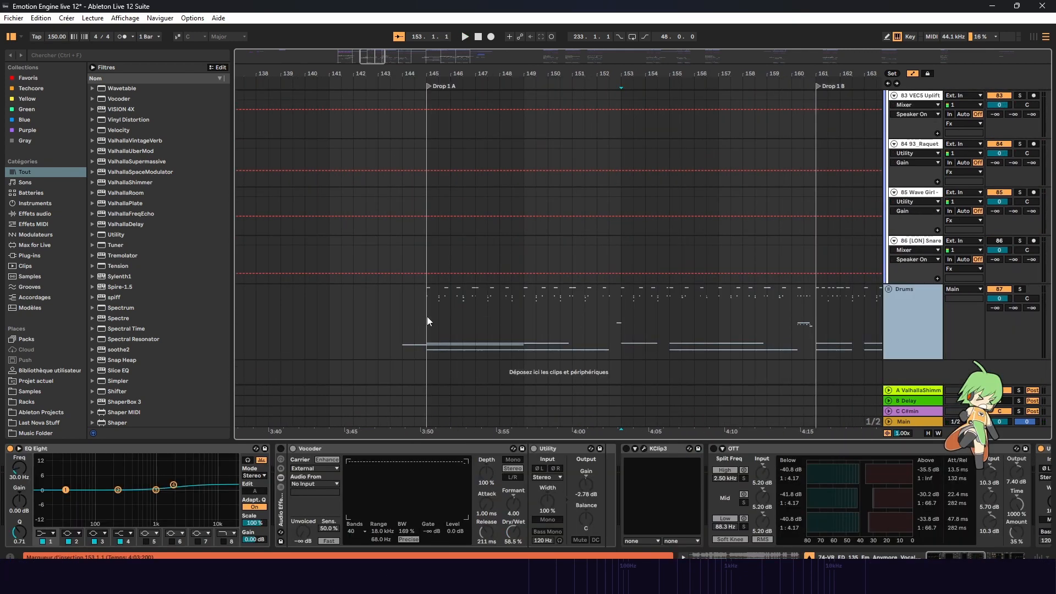
{"action": "left_click", "coordinate": [427, 321]}
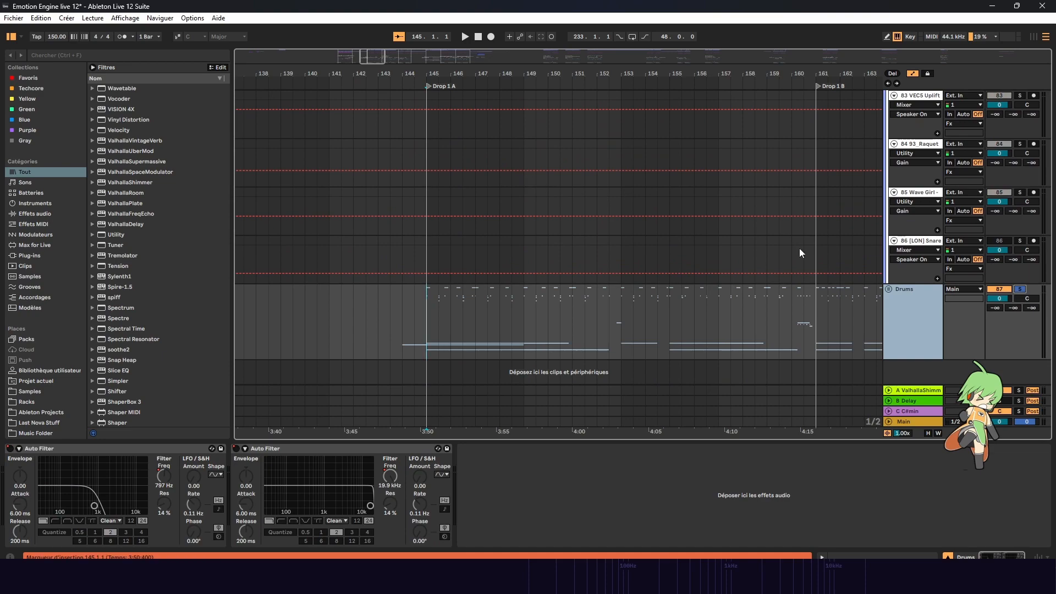
{"action": "key", "text": "space"}
{"action": "left_click", "coordinate": [888, 290]}
{"action": "scroll", "coordinate": [764, 193], "scroll_direction": "down", "scroll_amount": 6}
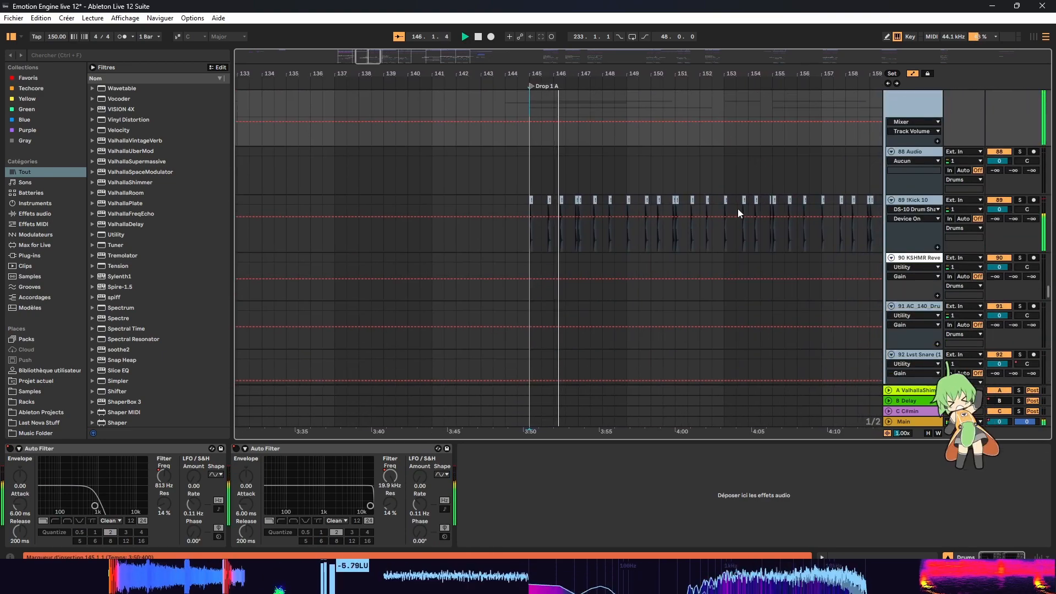
Step: Enlarge the arrangement area and examine the Ghost, Lvst Snare and clap tracks during the drum playback, then stop it
{"action": "left_click_drag", "start_coordinate": [653, 439], "coordinate": [655, 511]}
{"action": "scroll", "coordinate": [668, 292], "scroll_direction": "down", "scroll_amount": 4}
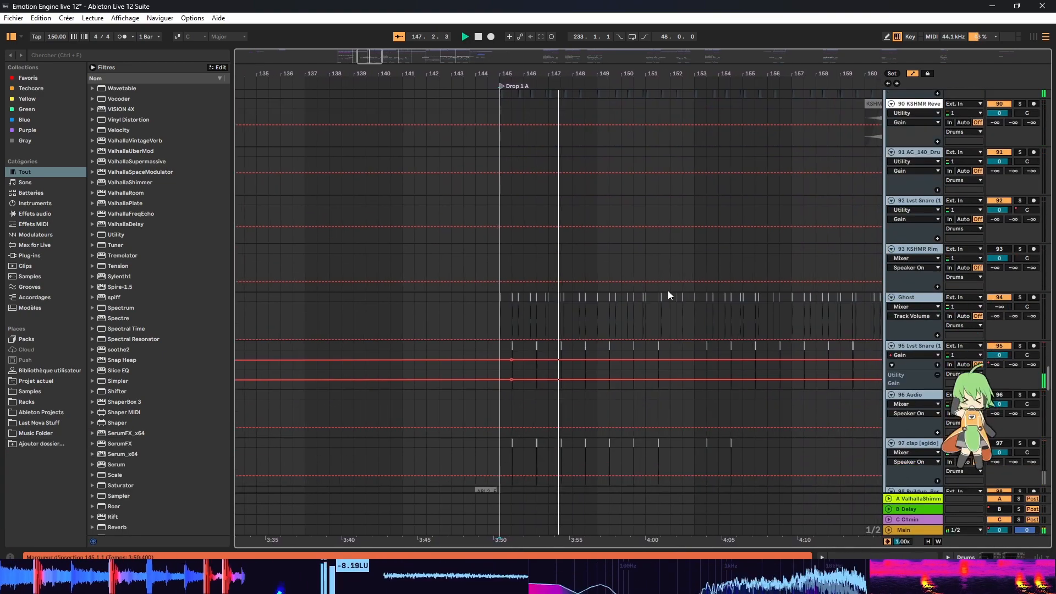
{"action": "scroll", "coordinate": [669, 290], "scroll_direction": "down", "scroll_amount": 2}
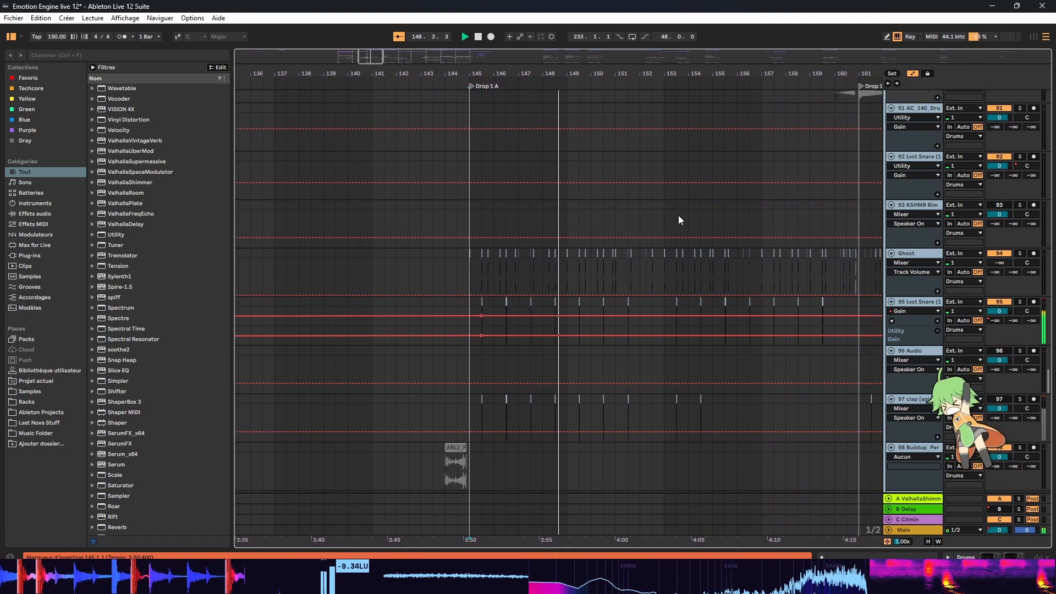
{"action": "scroll", "coordinate": [679, 216], "scroll_direction": "up", "scroll_amount": 2}
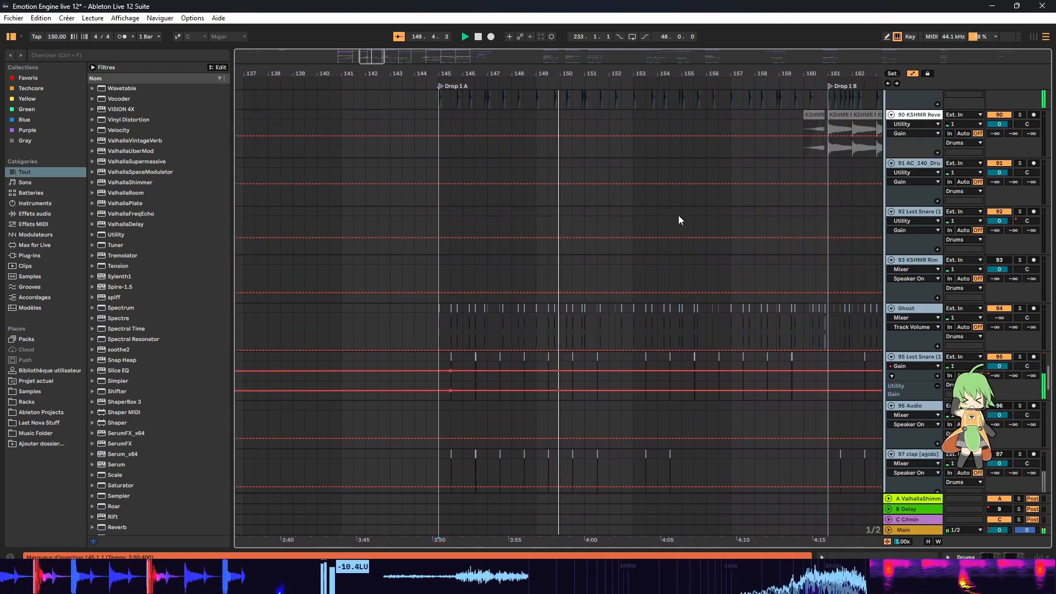
{"action": "key", "text": "space"}
Step: Select the first Lvst Snare clip in Drop 1 A, show the track's devices and briefly play the track soloed
{"action": "left_click_drag", "start_coordinate": [500, 74], "coordinate": [499, 119]}
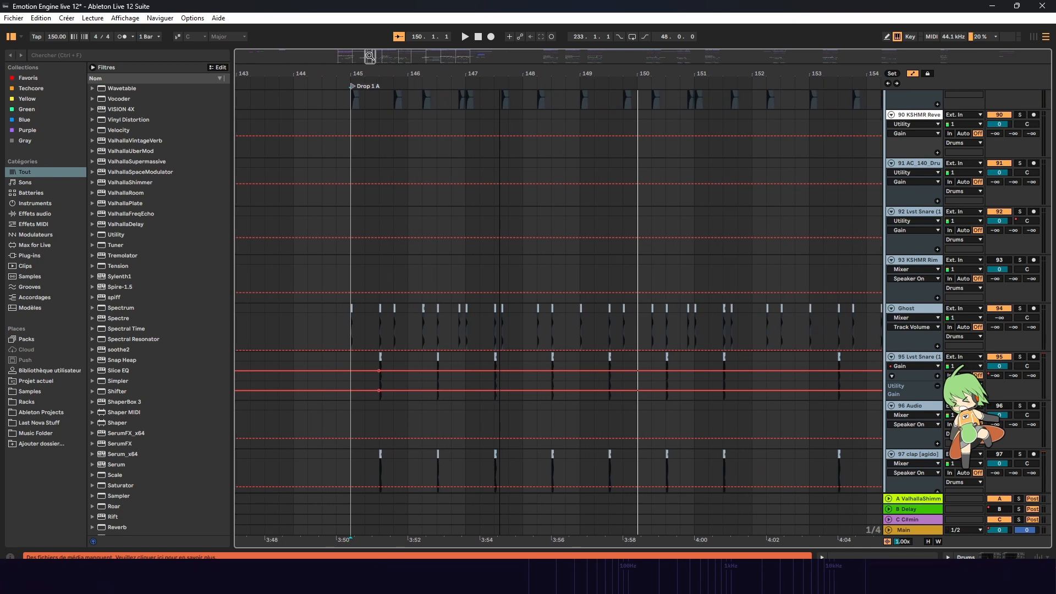
{"action": "left_click_drag", "start_coordinate": [369, 57], "coordinate": [370, 61]}
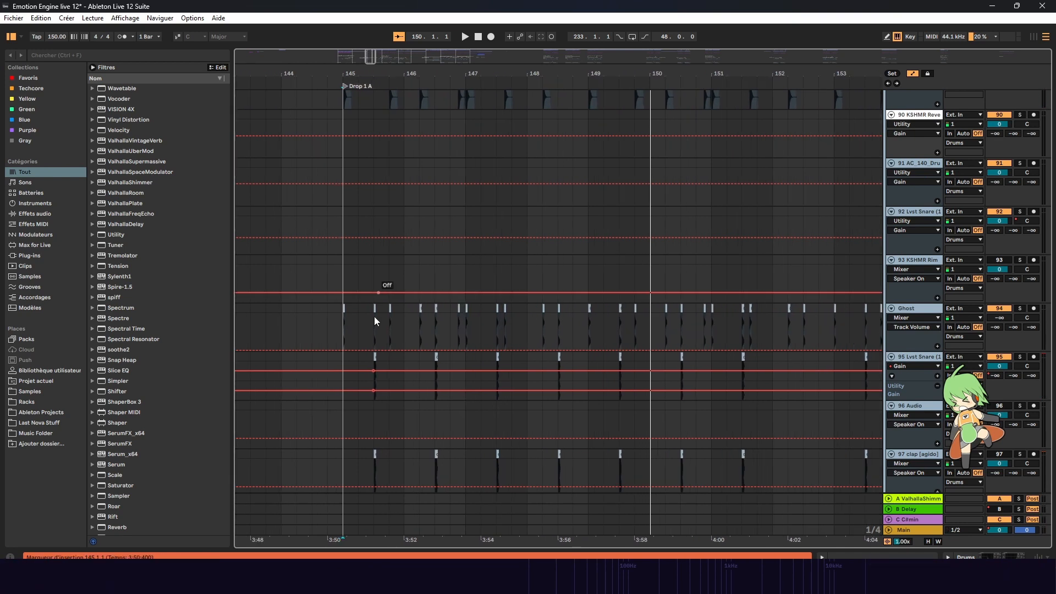
{"action": "left_click", "coordinate": [375, 357]}
{"action": "double_click", "coordinate": [923, 358]}
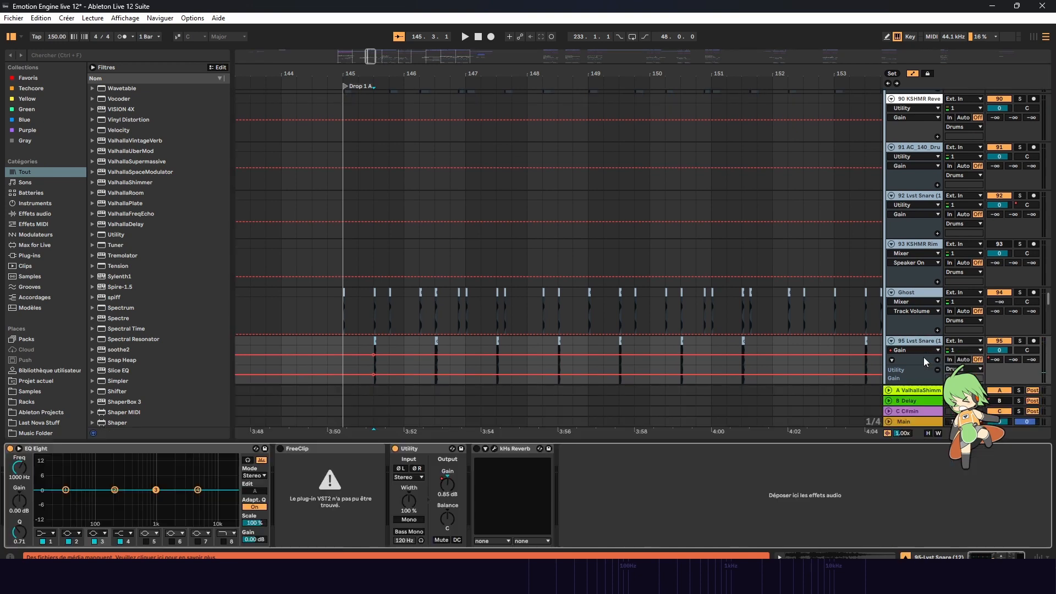
{"action": "left_click", "coordinate": [923, 343]}
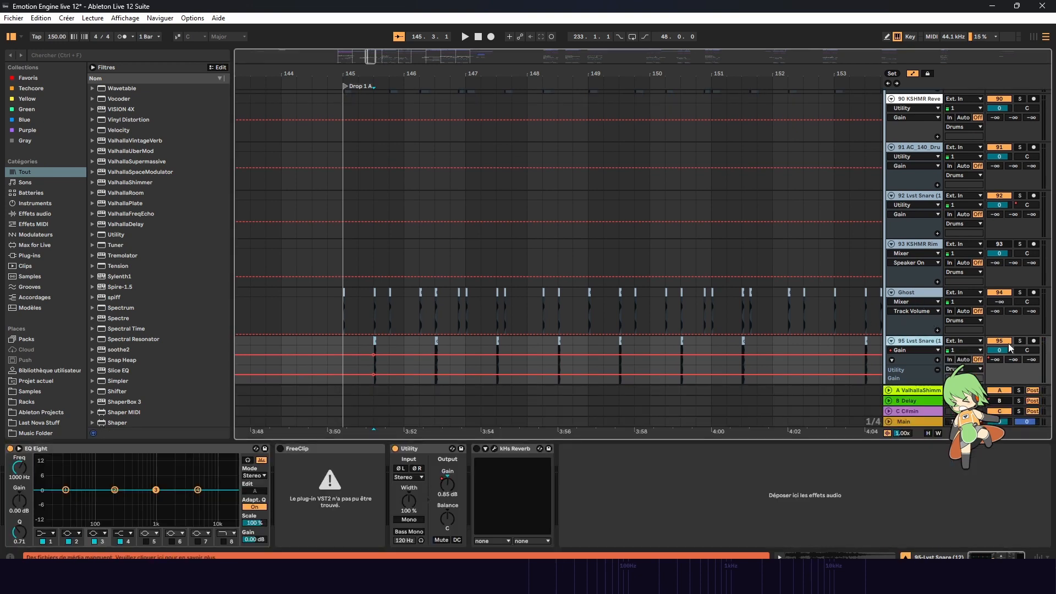
{"action": "key", "text": "space"}
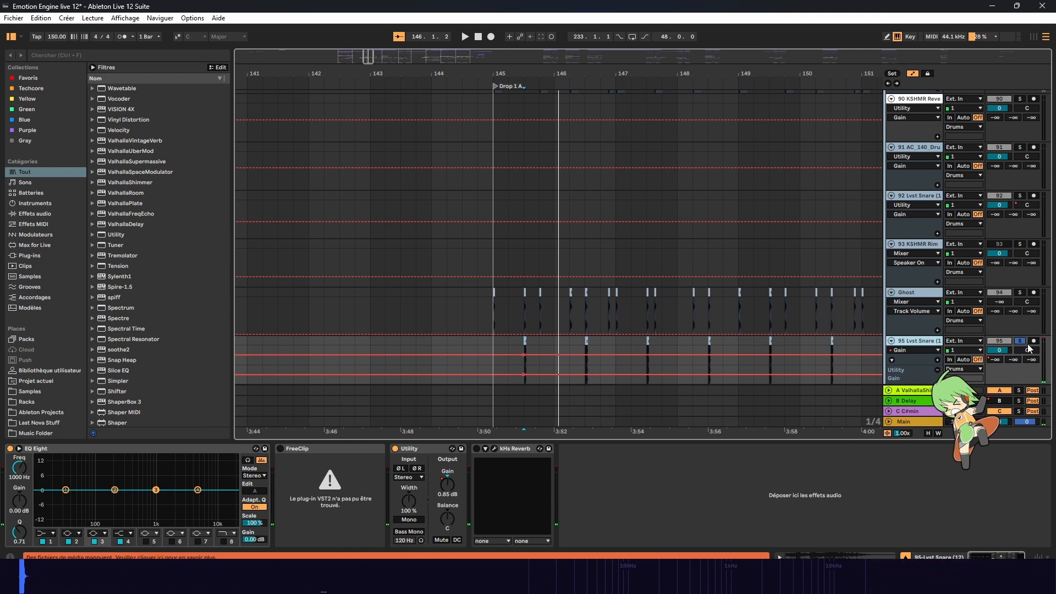
{"action": "scroll", "coordinate": [678, 182], "scroll_direction": "down", "scroll_amount": 2}
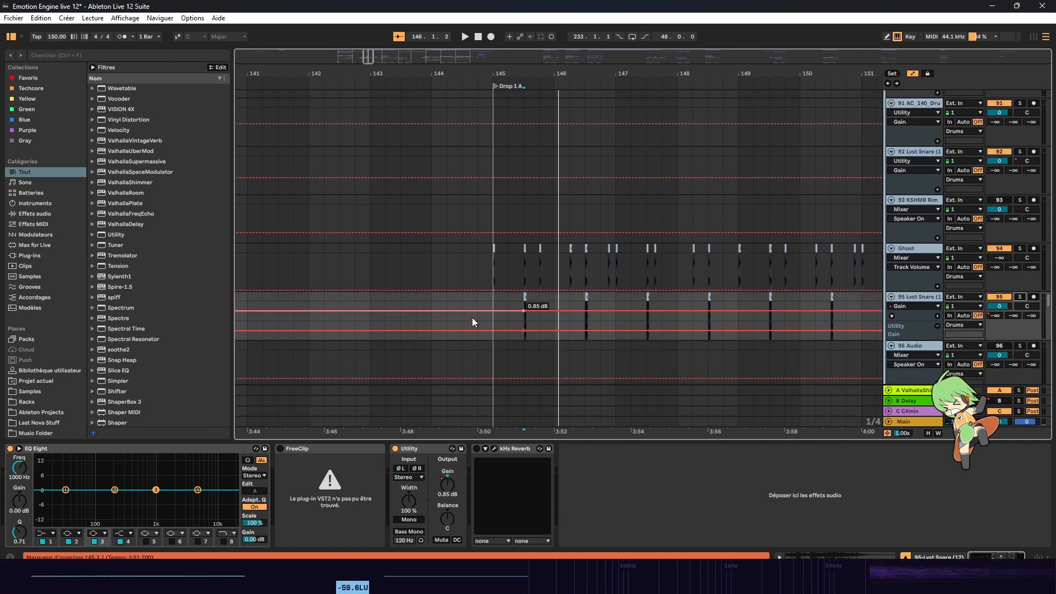
Step: Play the full mix of Drop 1 A from bar 145 with no track soloed, stopping at bar 149
{"action": "key", "text": "space"}
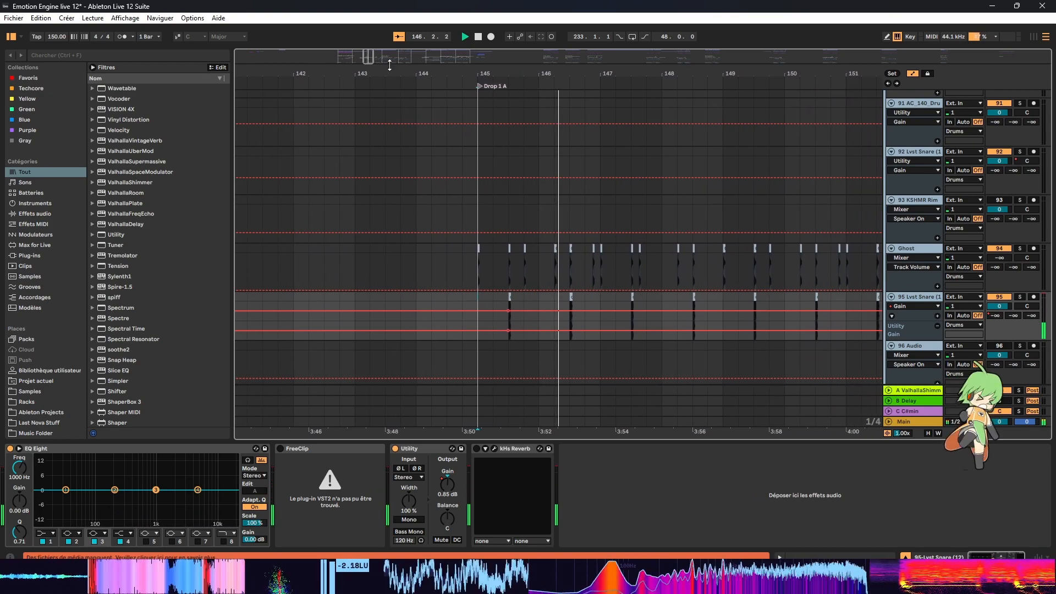
{"action": "left_click_drag", "start_coordinate": [367, 62], "coordinate": [367, 62]}
{"action": "scroll", "coordinate": [609, 210], "scroll_direction": "up", "scroll_amount": 10}
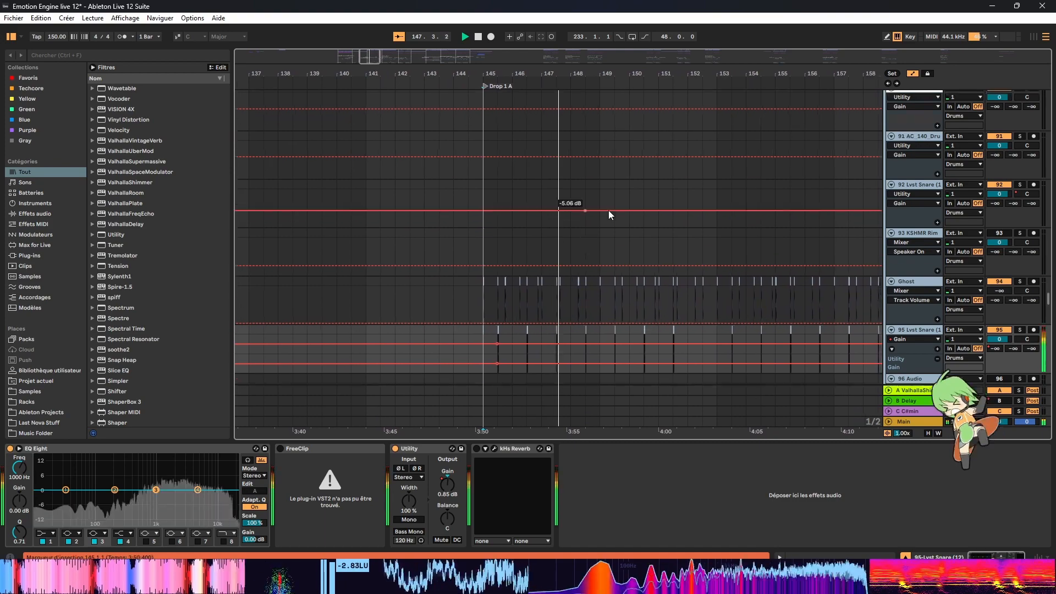
{"action": "scroll", "coordinate": [652, 212], "scroll_direction": "up", "scroll_amount": 10}
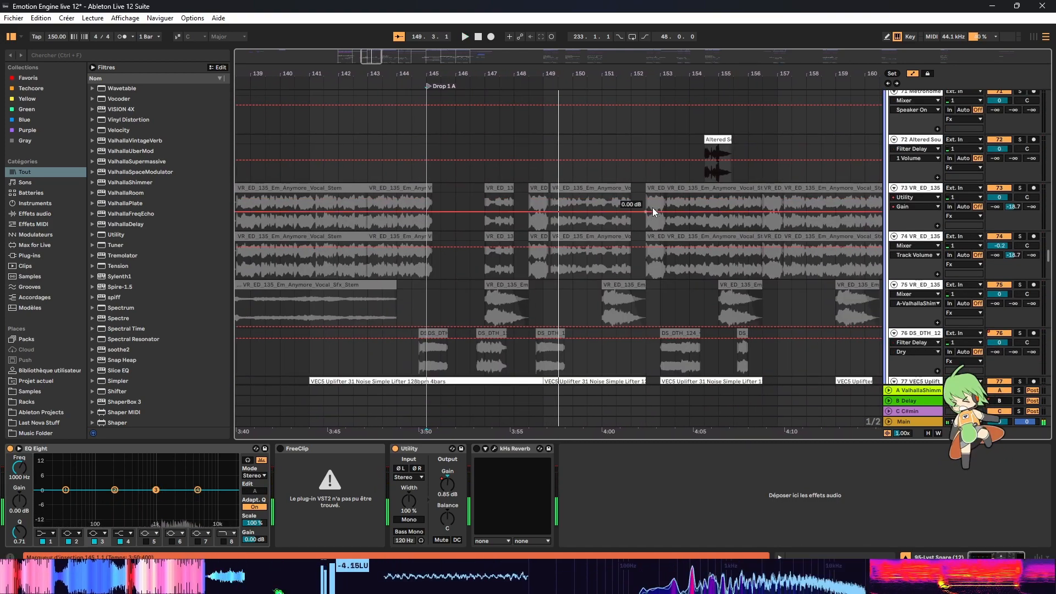
Step: Return to the top of the track list and fold the Liek n subskrib group into an overview of both Drop 1 sections
{"action": "scroll", "coordinate": [657, 205], "scroll_direction": "up", "scroll_amount": 3}
{"action": "scroll", "coordinate": [563, 225], "scroll_direction": "up", "scroll_amount": 2}
{"action": "left_click_drag", "start_coordinate": [373, 59], "coordinate": [381, 49]}
{"action": "scroll", "coordinate": [1050, 272], "scroll_direction": "up", "scroll_amount": 1}
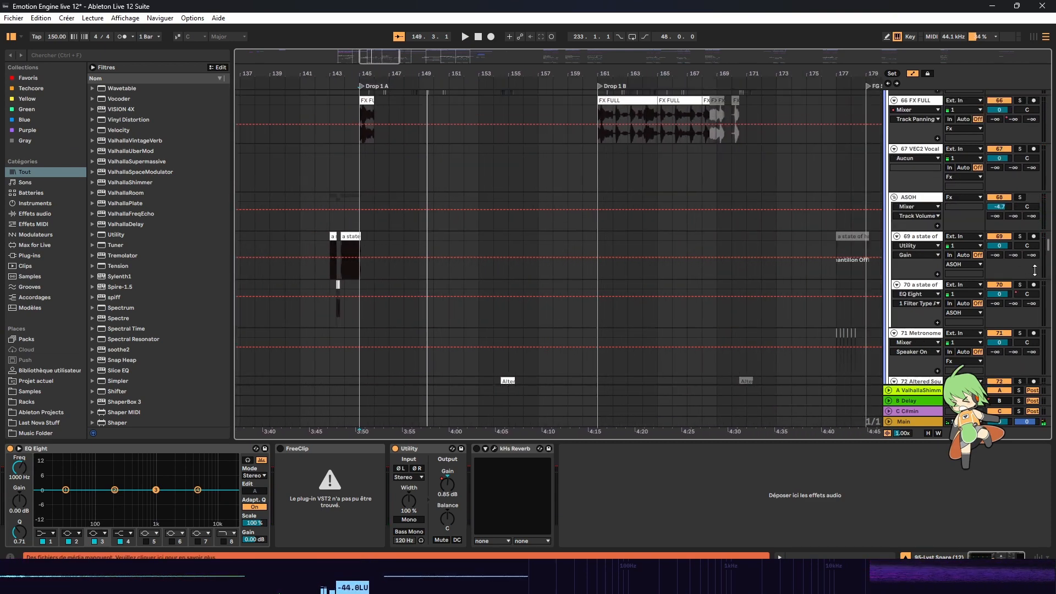
{"action": "right_click", "coordinate": [1036, 271]}
{"action": "left_click", "coordinate": [1048, 252]}
{"action": "left_click_drag", "start_coordinate": [1048, 252], "coordinate": [1016, 86]}
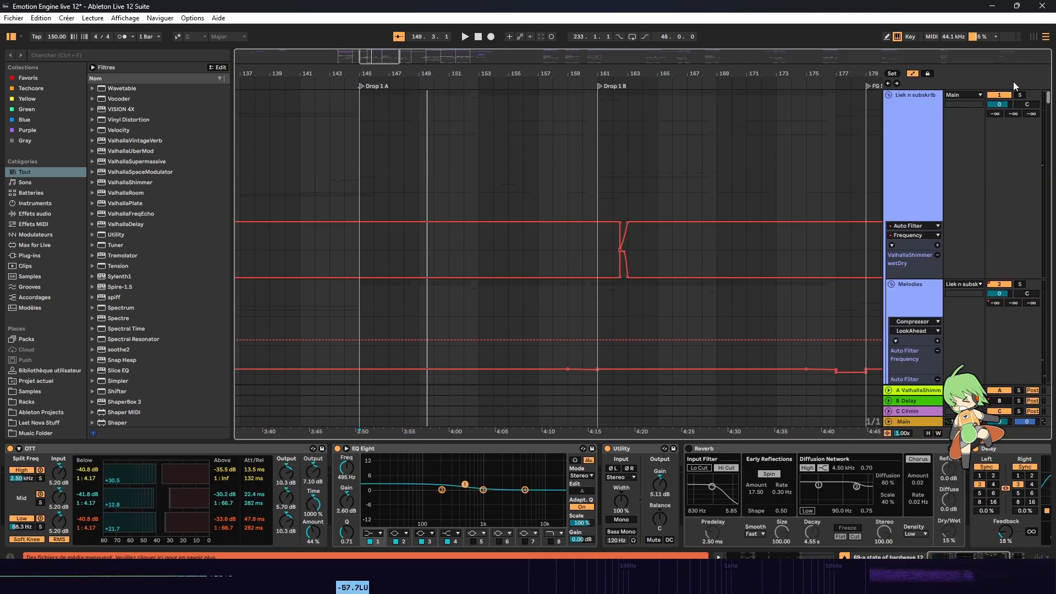
{"action": "left_click", "coordinate": [888, 95]}
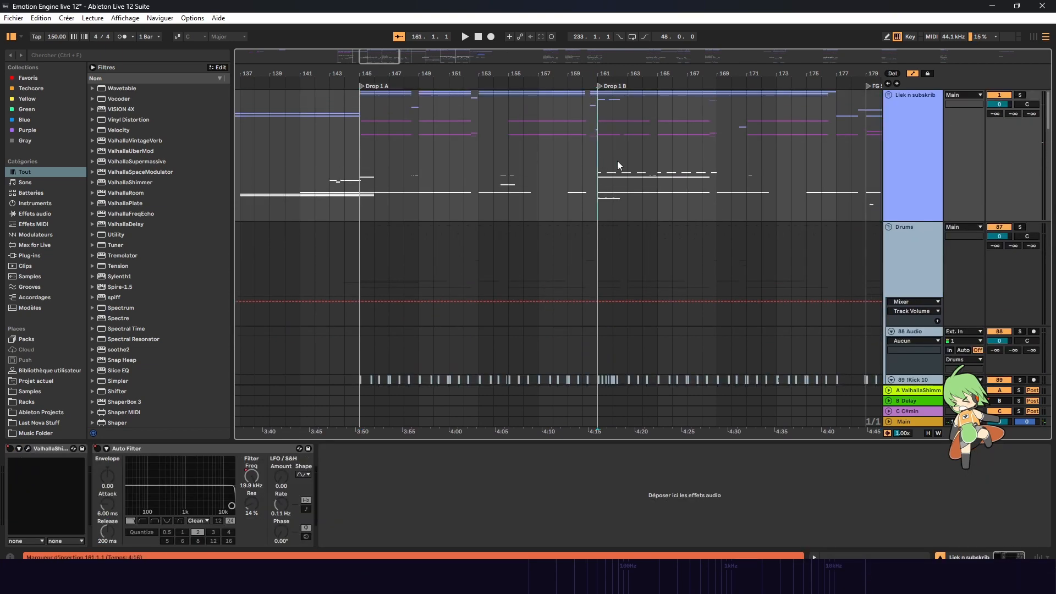
Step: Play the transition into Drop 1 B from bar 160 and stop at bar 161
{"action": "left_click_drag", "start_coordinate": [406, 53], "coordinate": [425, 115]}
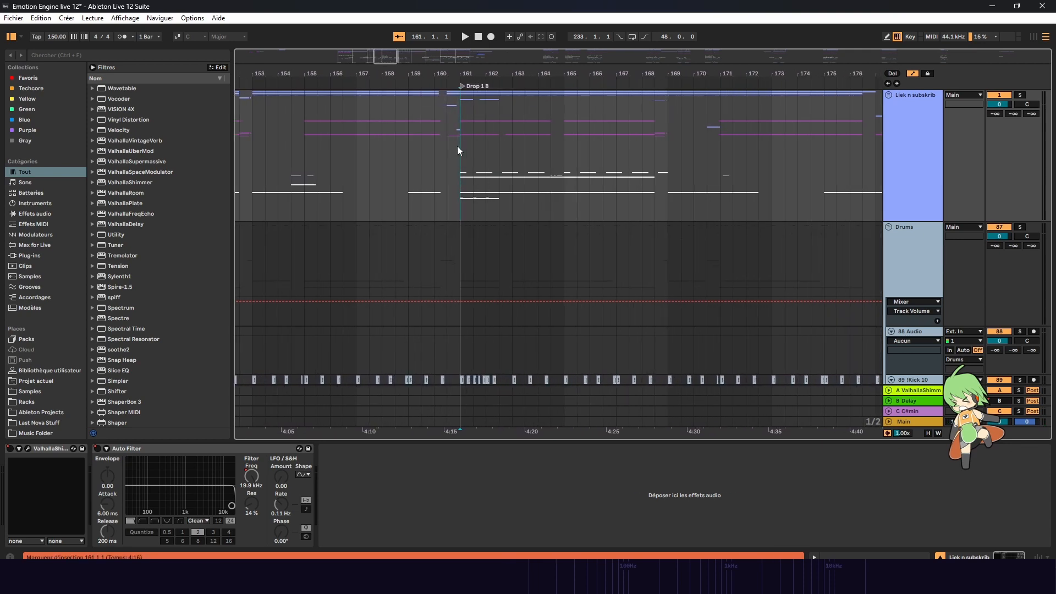
{"action": "key", "text": "space"}
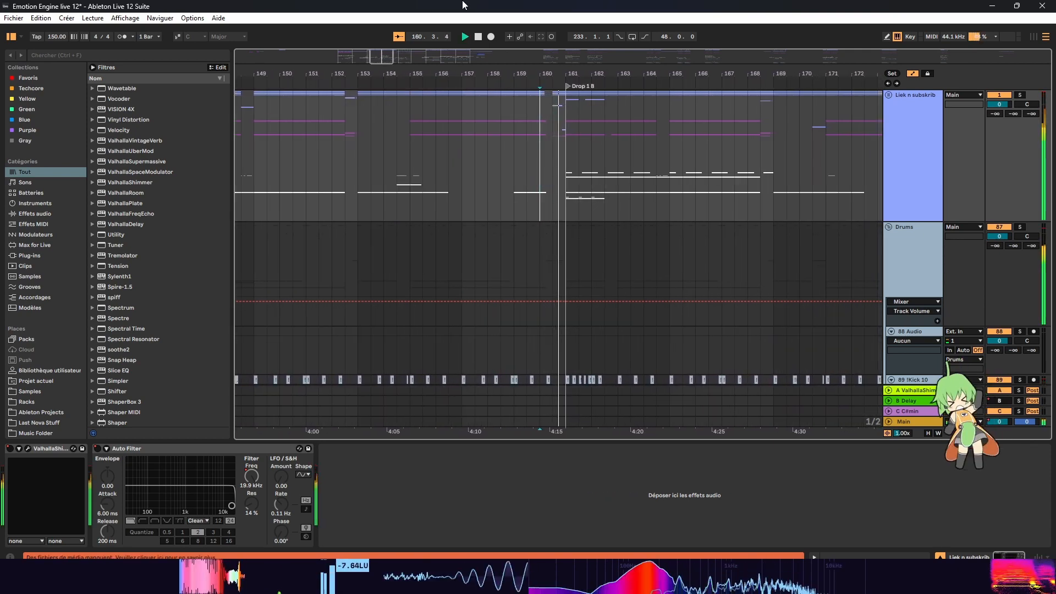
{"action": "key", "text": "space"}
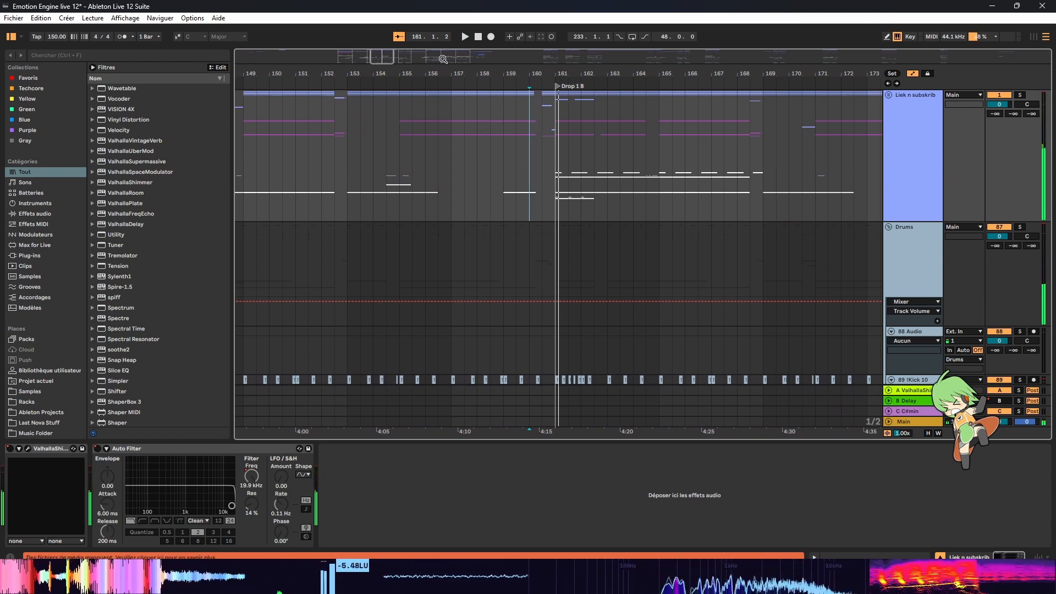
Step: Play the second half of Drop 1 A, starting from bar 152 and again from bar 153, and stop at bar 155
{"action": "left_click_drag", "start_coordinate": [627, 74], "coordinate": [627, 41]}
{"action": "left_click", "coordinate": [481, 108]}
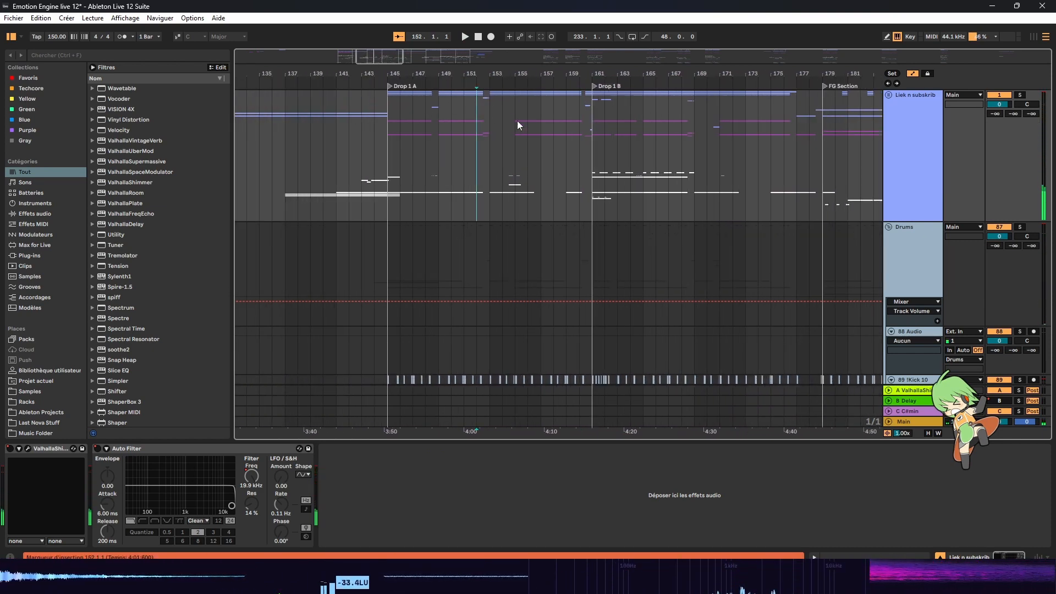
{"action": "key", "text": "space"}
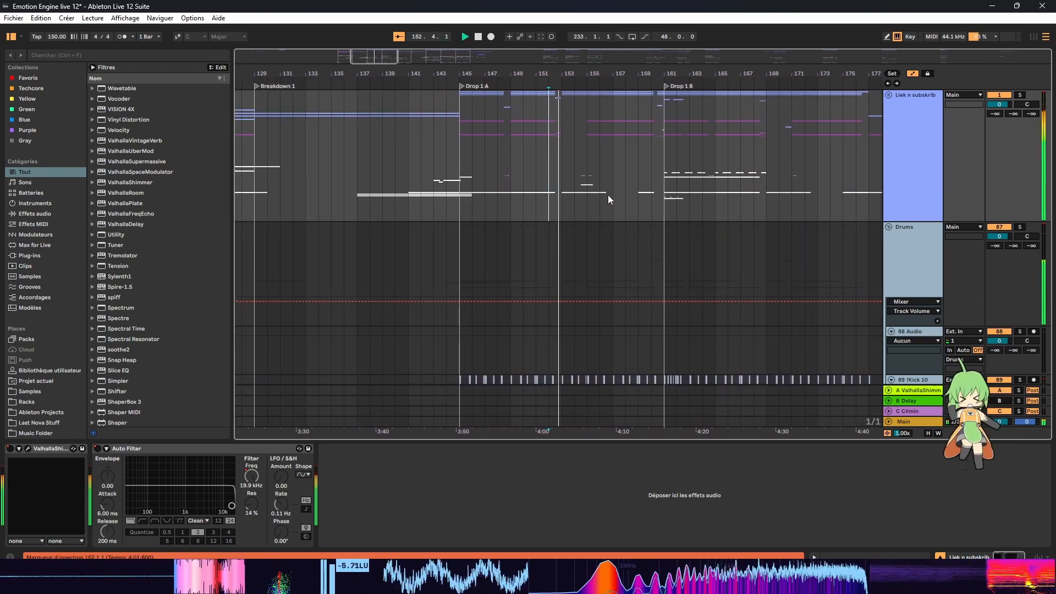
{"action": "left_click_drag", "start_coordinate": [454, 72], "coordinate": [454, 92]}
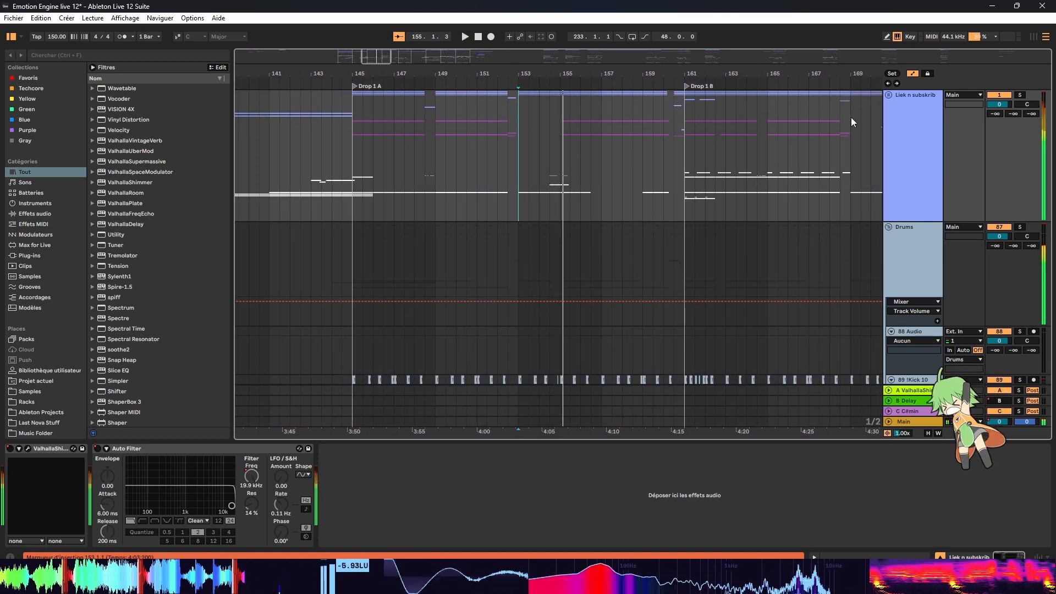
Step: Unfold the Liek n subskrib group and select the Leads group to show its devices and automation lanes
{"action": "left_click", "coordinate": [889, 95]}
{"action": "scroll", "coordinate": [686, 131], "scroll_direction": "down", "scroll_amount": 1}
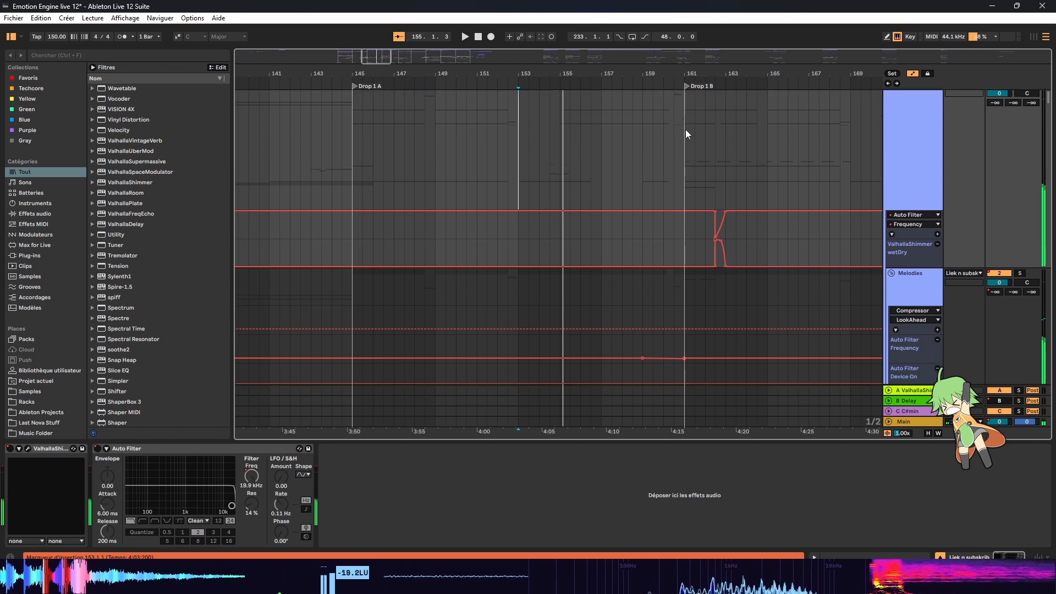
{"action": "scroll", "coordinate": [686, 130], "scroll_direction": "down", "scroll_amount": 2}
{"action": "double_click", "coordinate": [904, 125]}
{"action": "left_click", "coordinate": [909, 243]}
{"action": "scroll", "coordinate": [889, 227], "scroll_direction": "down", "scroll_amount": 5}
{"action": "left_click", "coordinate": [911, 188]}
Step: Highlight Drop 1 A on the Leads group from bar 145 to 161, then mark bar 153 where the Auto Filter frequency automation rises
{"action": "left_click_drag", "start_coordinate": [514, 72], "coordinate": [514, 79]}
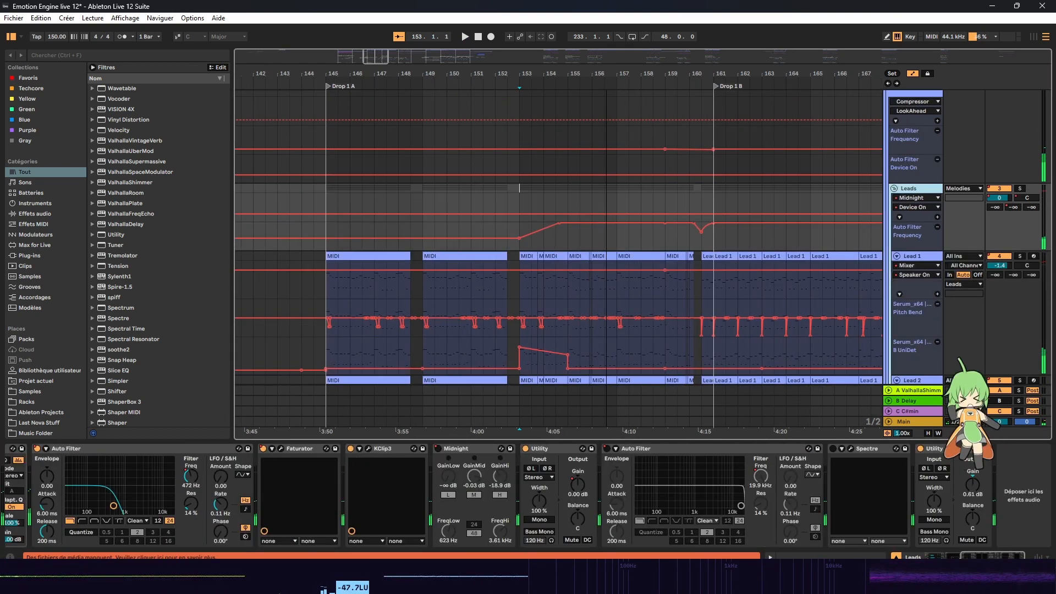
{"action": "left_click_drag", "start_coordinate": [607, 73], "coordinate": [607, 80]}
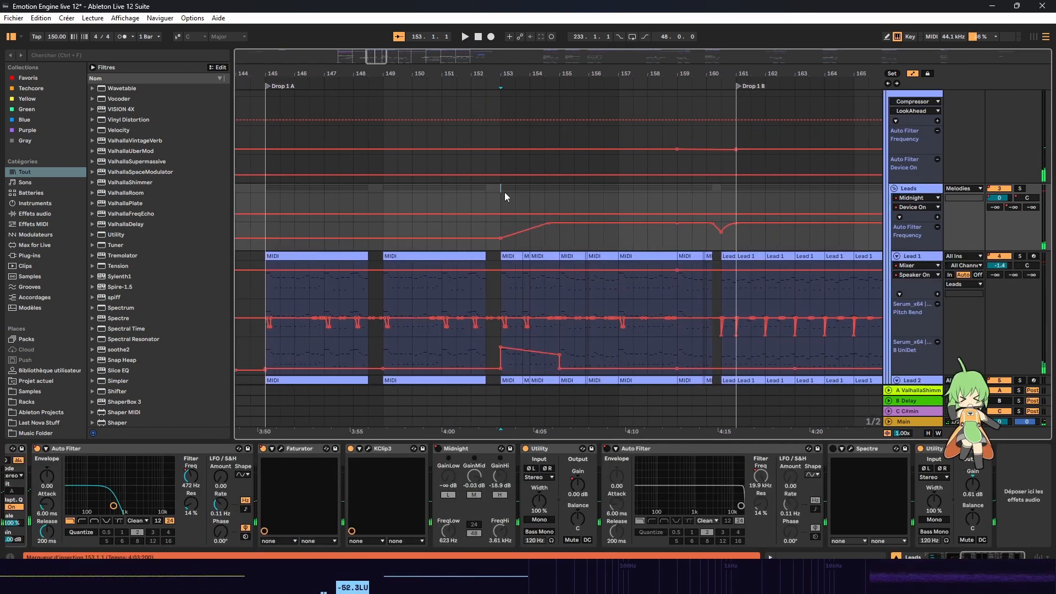
{"action": "left_click_drag", "start_coordinate": [734, 193], "coordinate": [266, 185]}
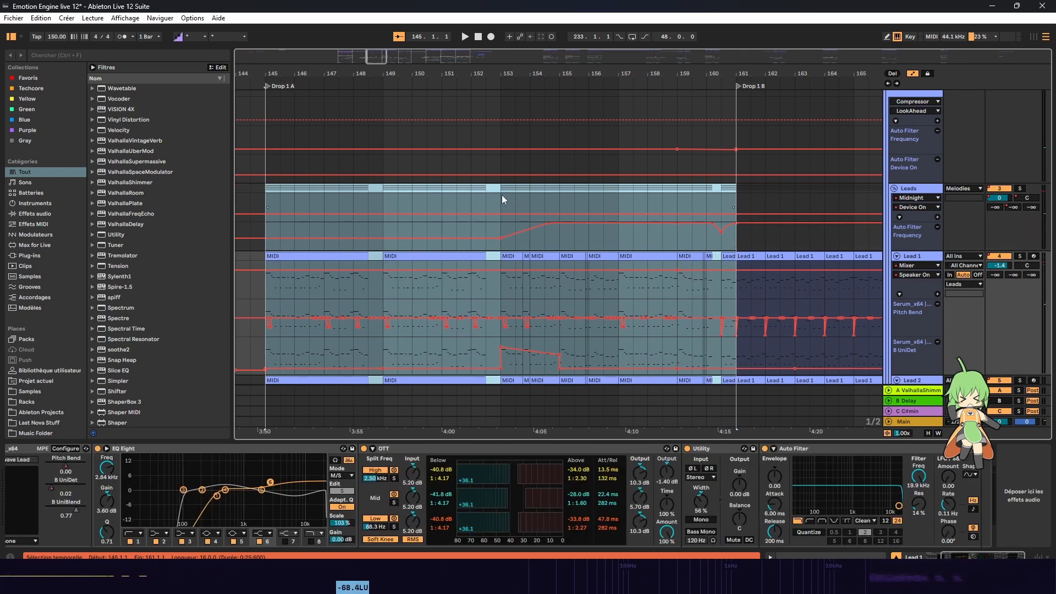
{"action": "left_click", "coordinate": [500, 195]}
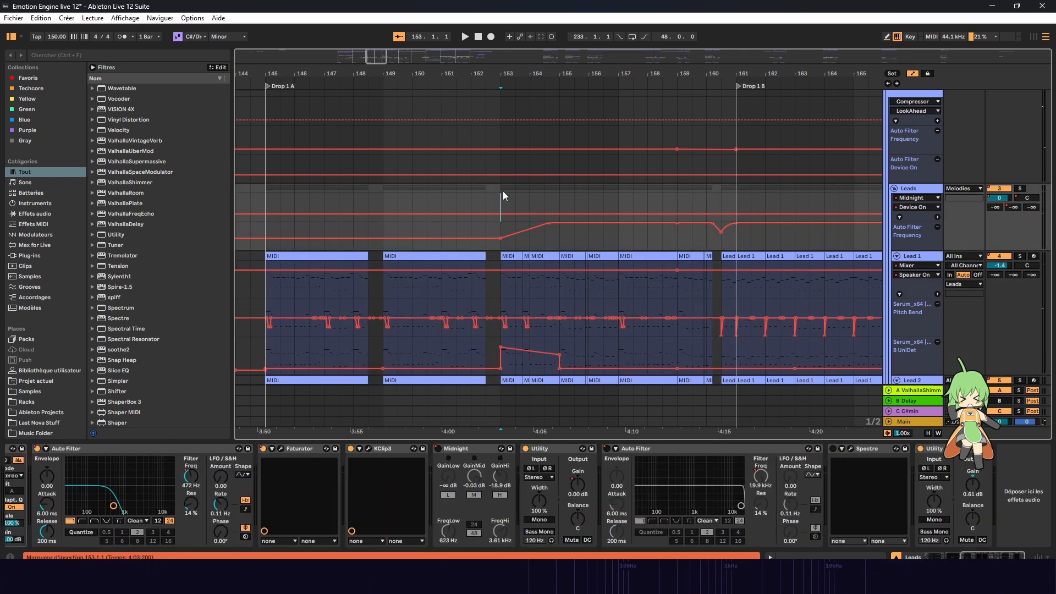
{"action": "left_click_drag", "start_coordinate": [383, 62], "coordinate": [380, 77]}
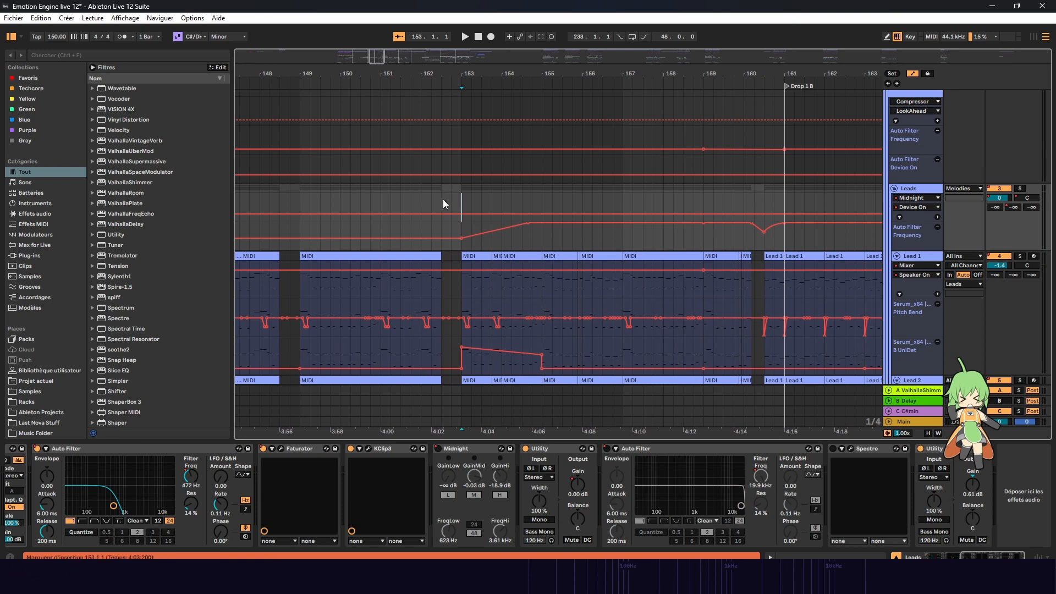
Step: Highlight the Leads group's Auto Filter frequency rise from bar 153 to 154.3, then the start of Lead 1's clip at bar 153
{"action": "left_click_drag", "start_coordinate": [445, 196], "coordinate": [524, 190]}
{"action": "key", "text": "Delete"}
{"action": "left_click", "coordinate": [466, 188]}
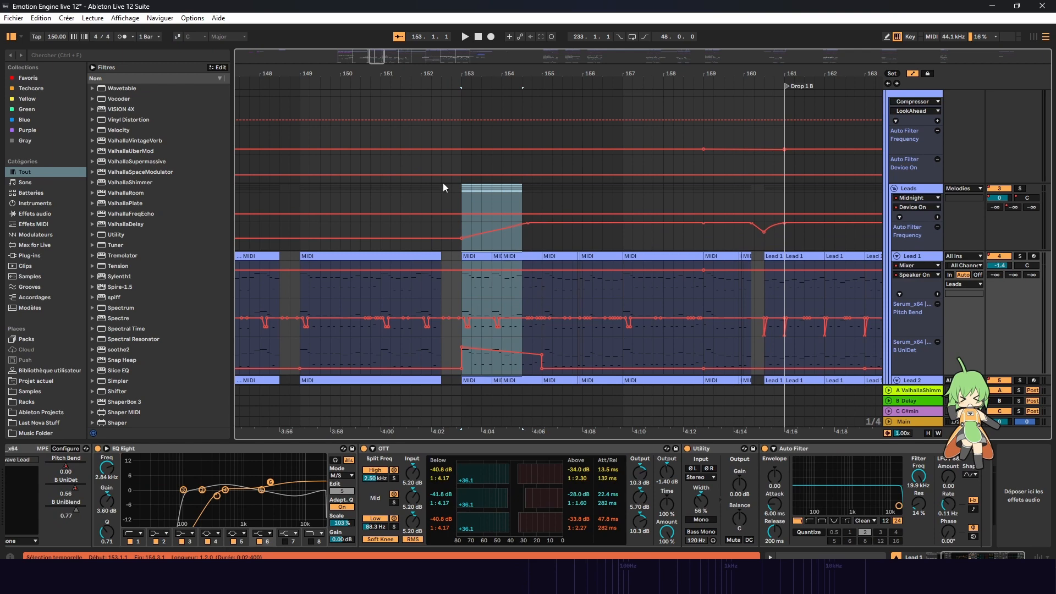
{"action": "left_click", "coordinate": [502, 237]}
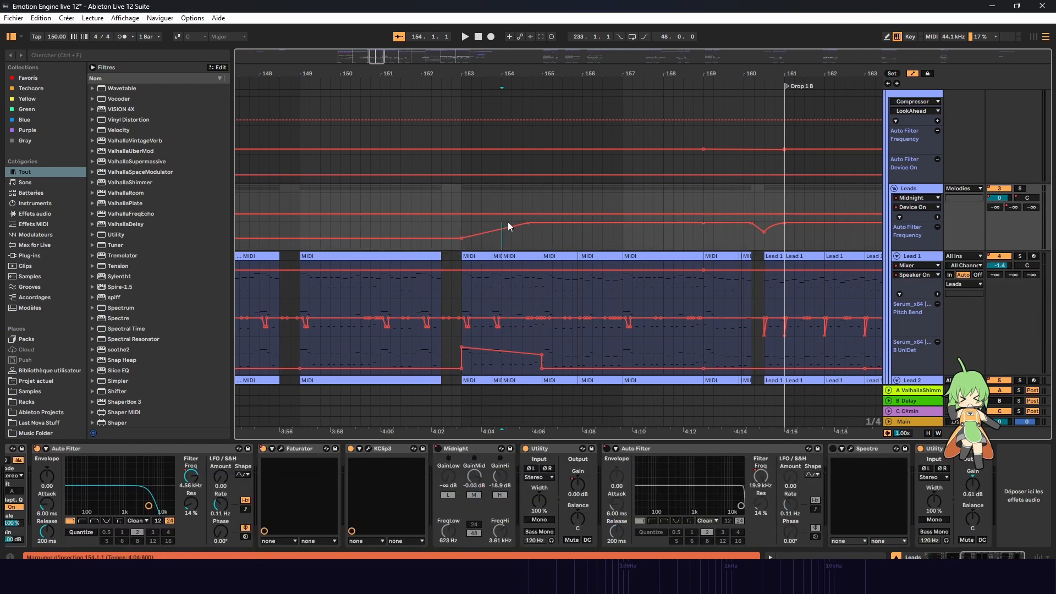
{"action": "left_click_drag", "start_coordinate": [461, 296], "coordinate": [491, 263]}
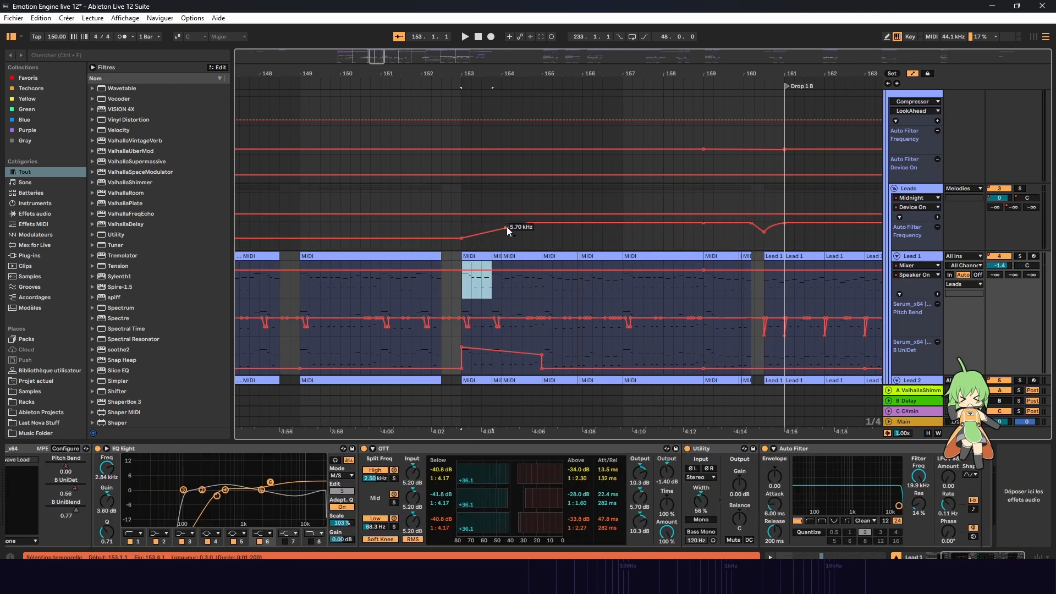
{"action": "left_click", "coordinate": [464, 224]}
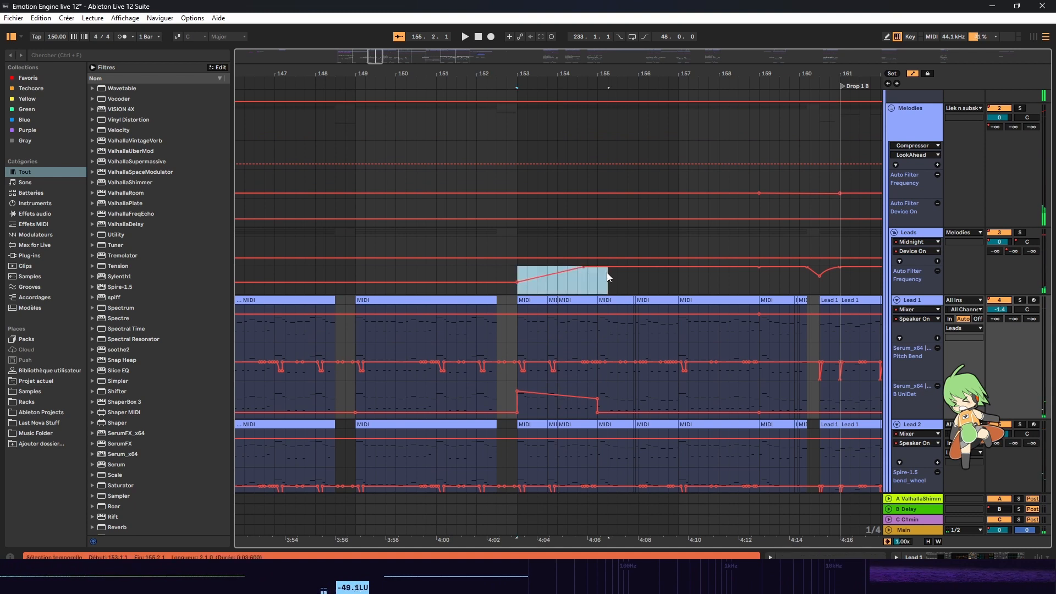
Step: Highlight the Leads frequency rise from bar 153 to 155, then play it from bar 152.3 and stop at bar 156
{"action": "left_click_drag", "start_coordinate": [606, 276], "coordinate": [602, 274]}
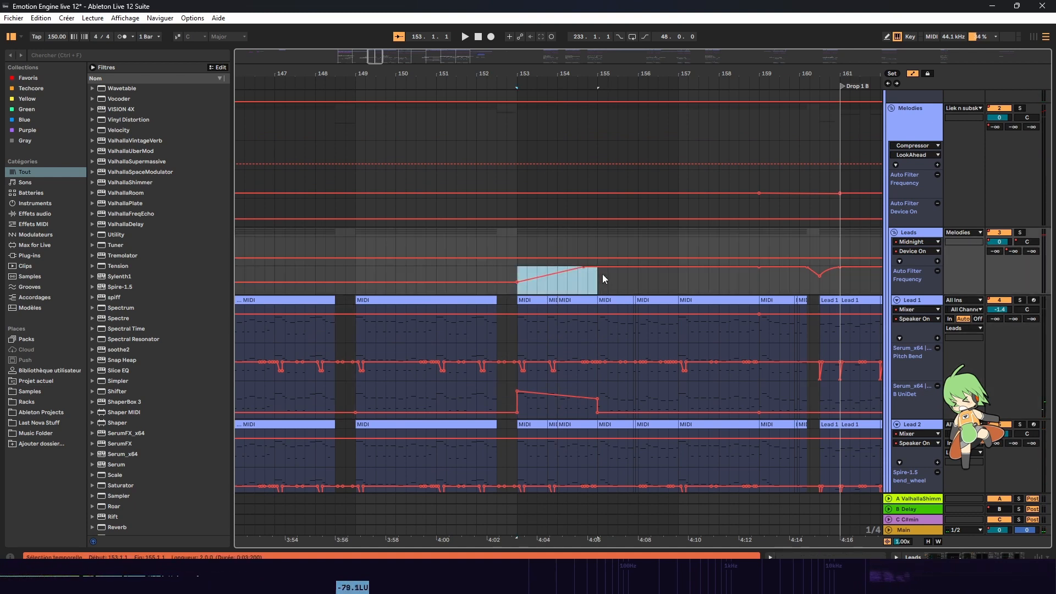
{"action": "left_click", "coordinate": [499, 270]}
{"action": "key", "text": "space"}
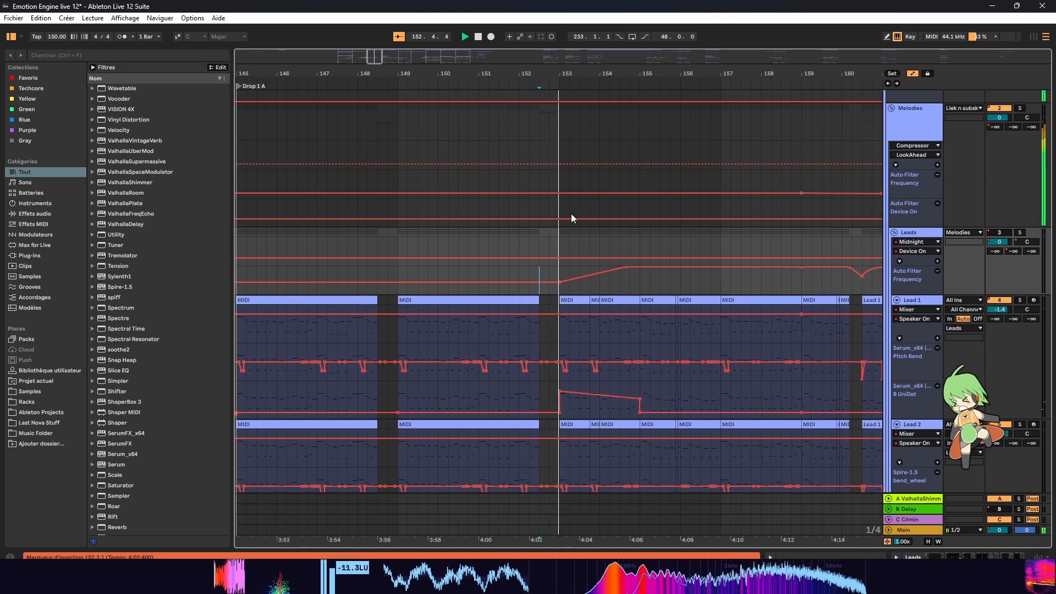
{"action": "scroll", "coordinate": [582, 225], "scroll_direction": "down", "scroll_amount": 1}
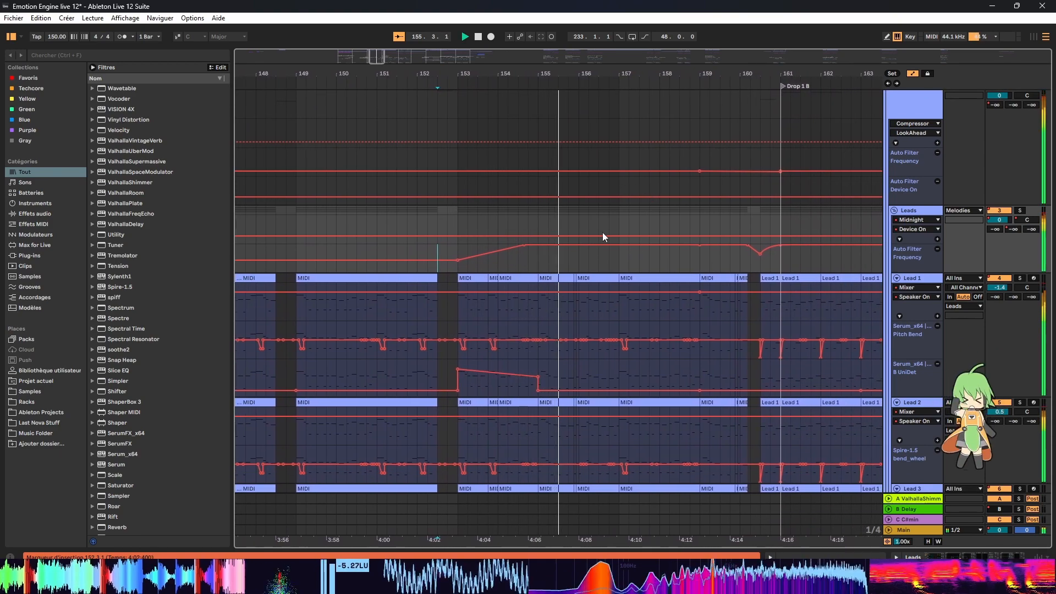
{"action": "key", "text": "space"}
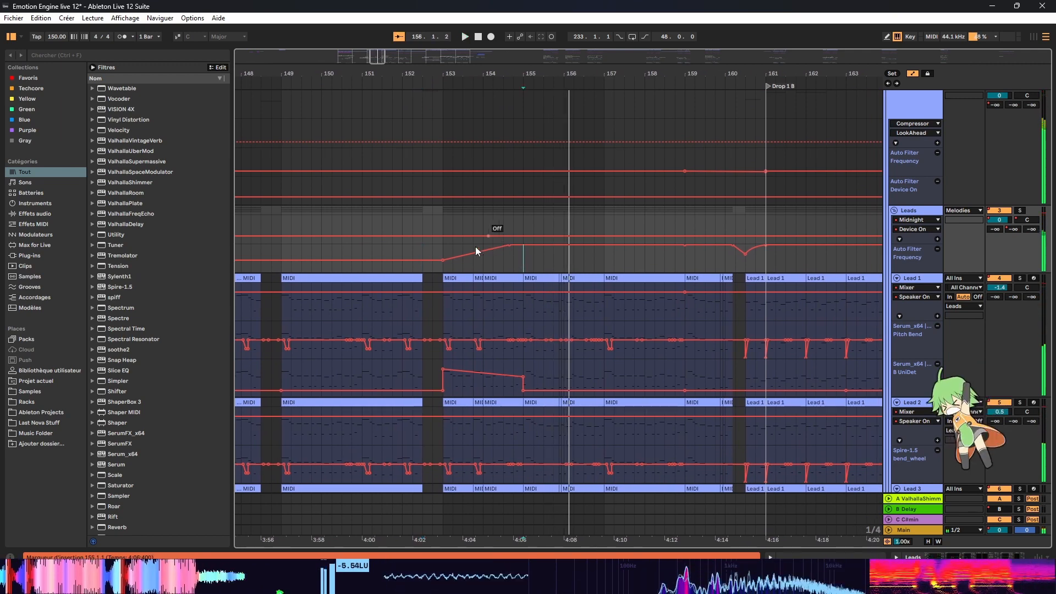
Step: Highlight the Leads frequency automation from bar 152.3 to 155.1, then briefly play the open-filter part from bar 155.3
{"action": "left_click_drag", "start_coordinate": [432, 250], "coordinate": [525, 253]}
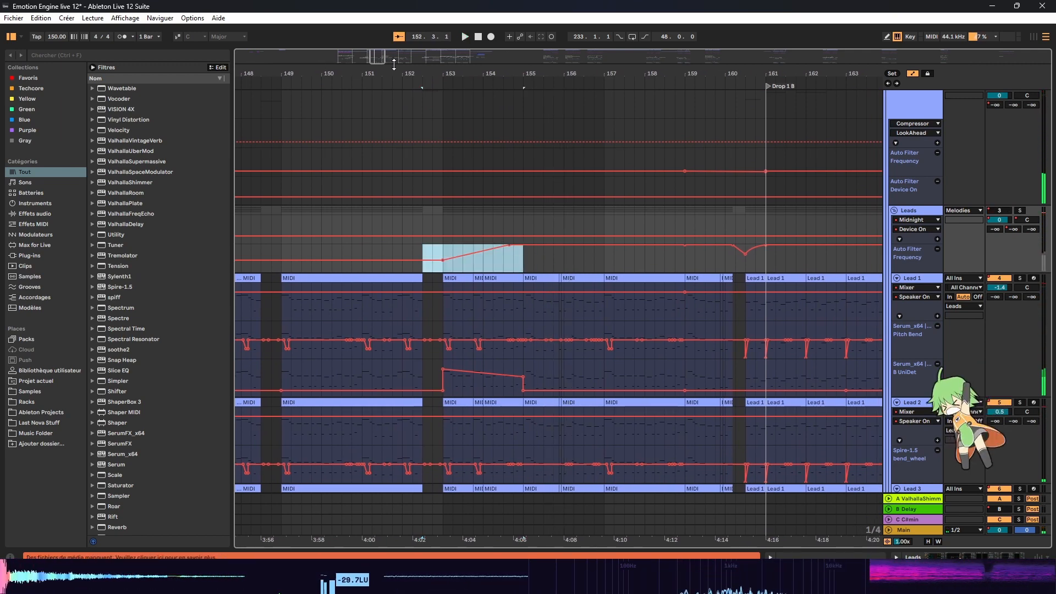
{"action": "left_click_drag", "start_coordinate": [730, 74], "coordinate": [589, 46]}
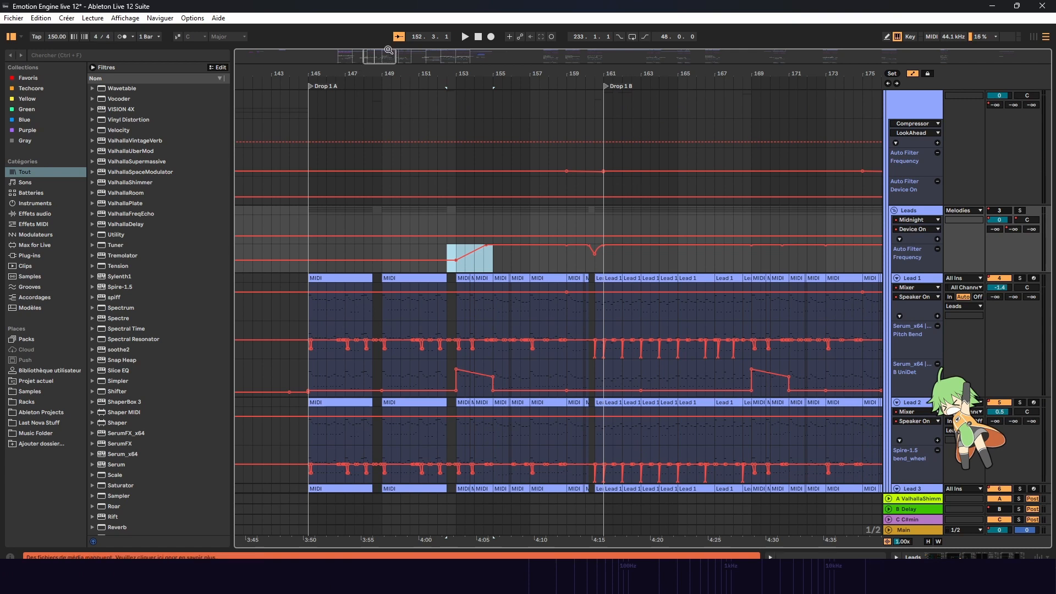
{"action": "left_click_drag", "start_coordinate": [389, 50], "coordinate": [312, 84]}
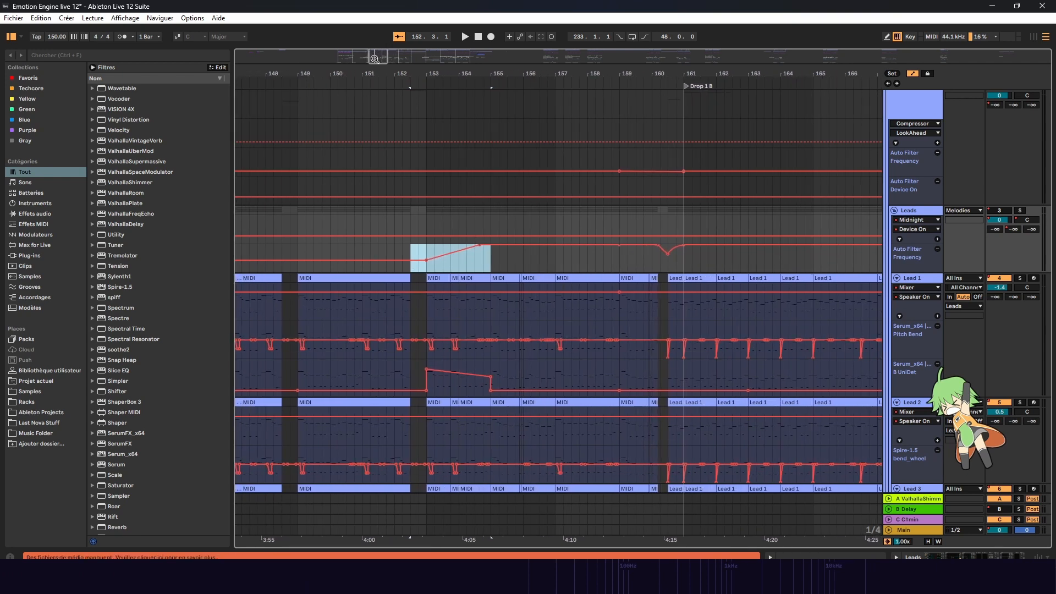
{"action": "left_click_drag", "start_coordinate": [374, 58], "coordinate": [375, 81]}
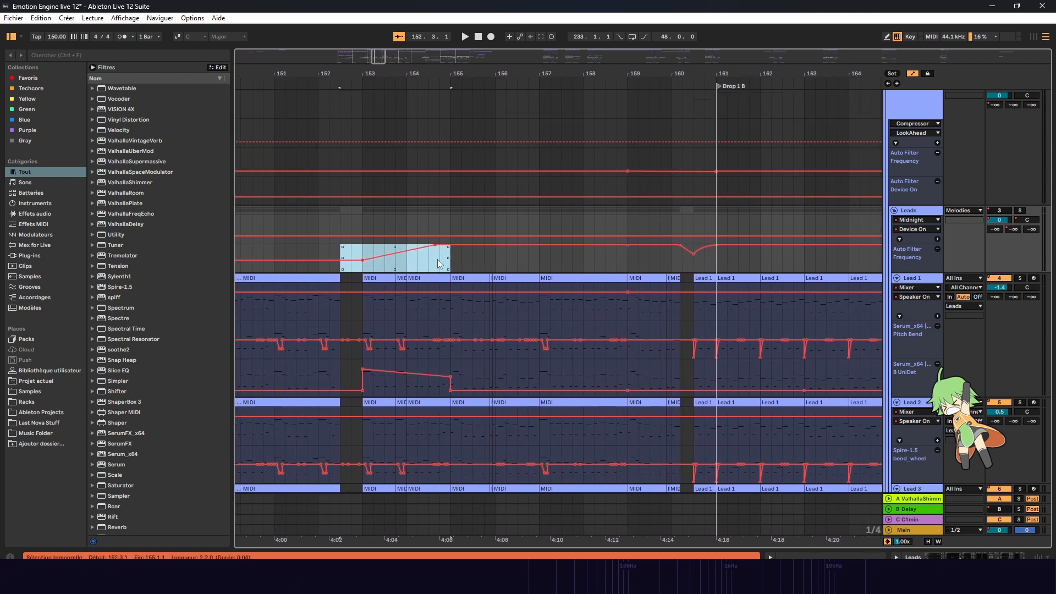
{"action": "left_click", "coordinate": [473, 258]}
{"action": "key", "text": "space"}
{"action": "key", "text": "space"}
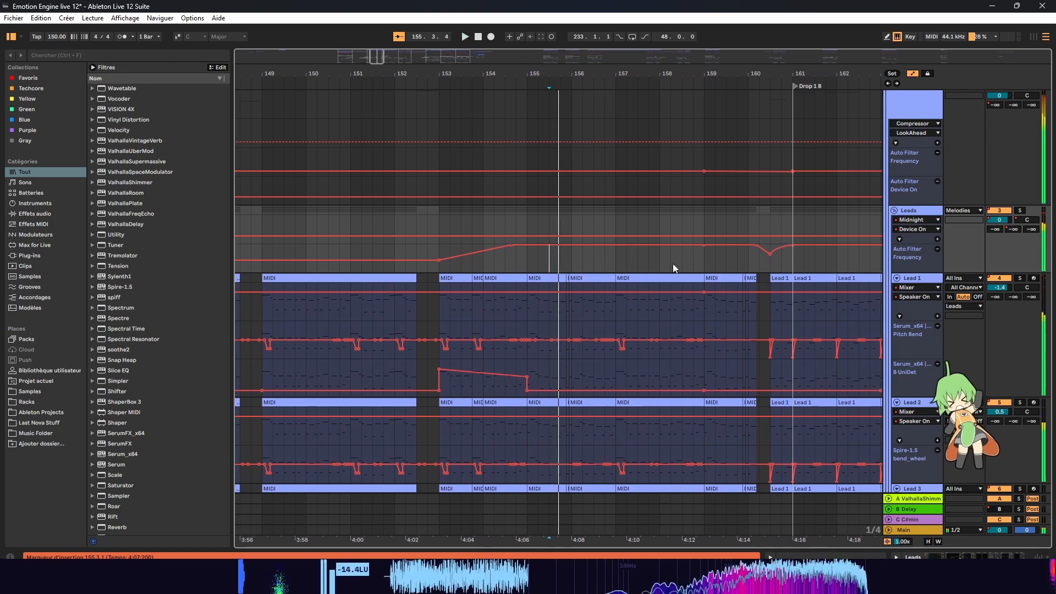
Step: Play the transition into Drop 1 B from bar 159, stop at bar 163, and mark the start of Drop 1 B at bar 161
{"action": "left_click_drag", "start_coordinate": [713, 254], "coordinate": [690, 265]}
{"action": "key", "text": "space"}
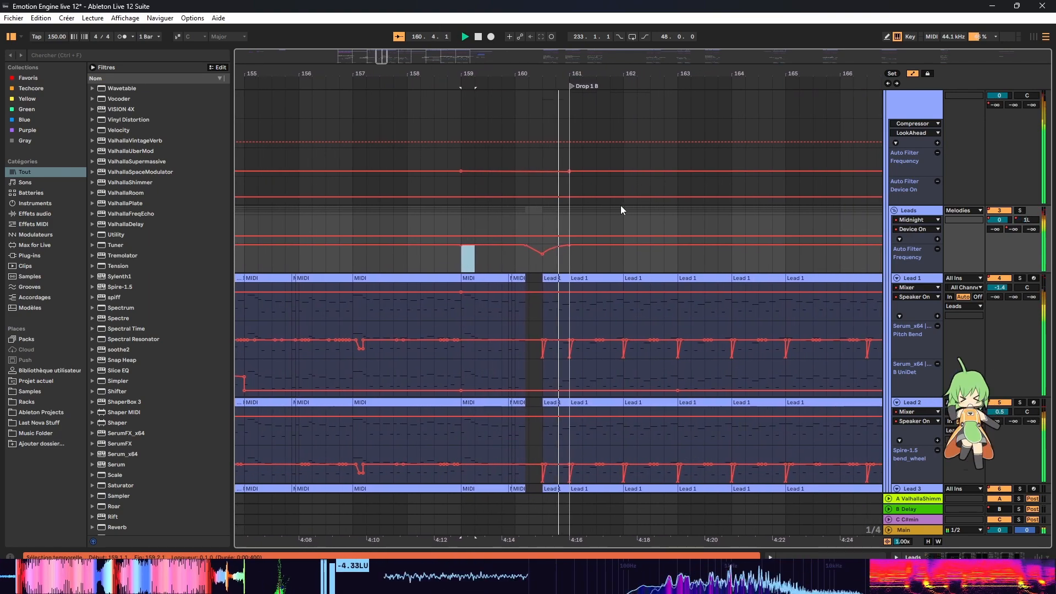
{"action": "left_click", "coordinate": [484, 259]}
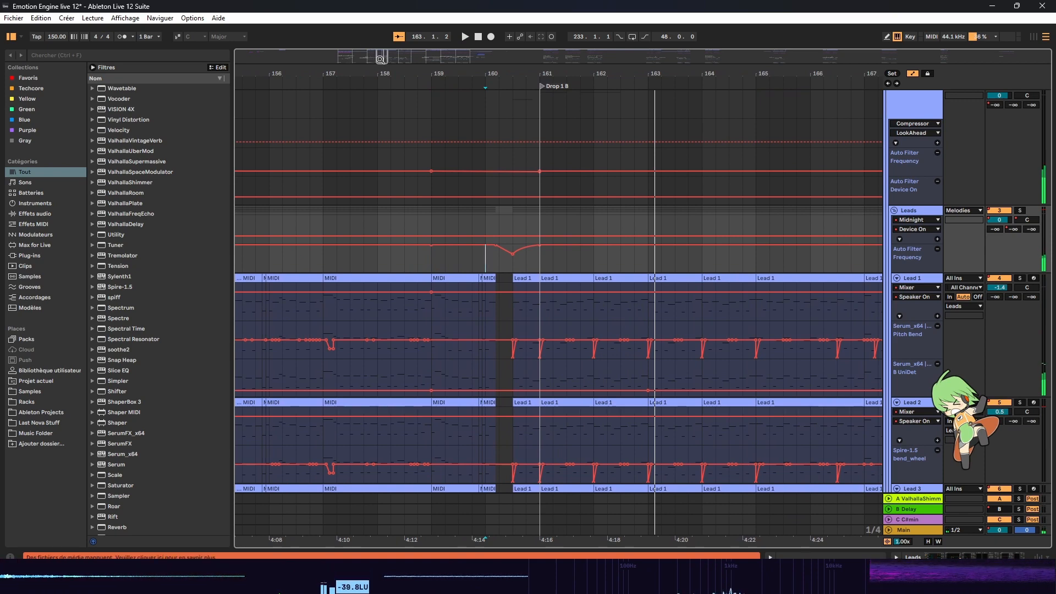
{"action": "left_click_drag", "start_coordinate": [381, 59], "coordinate": [383, 64]}
{"action": "left_click", "coordinate": [450, 216]}
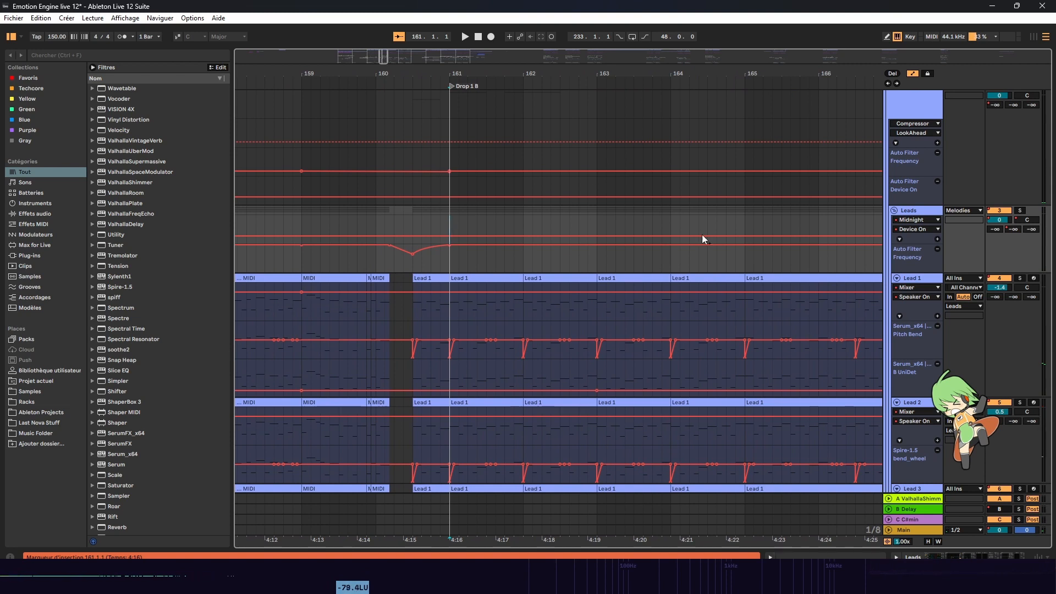
Step: Highlight the Liek n subskrib group's Auto Filter frequency automation from bar 162.3 to 163.1
{"action": "scroll", "coordinate": [959, 149], "scroll_direction": "up", "scroll_amount": 6}
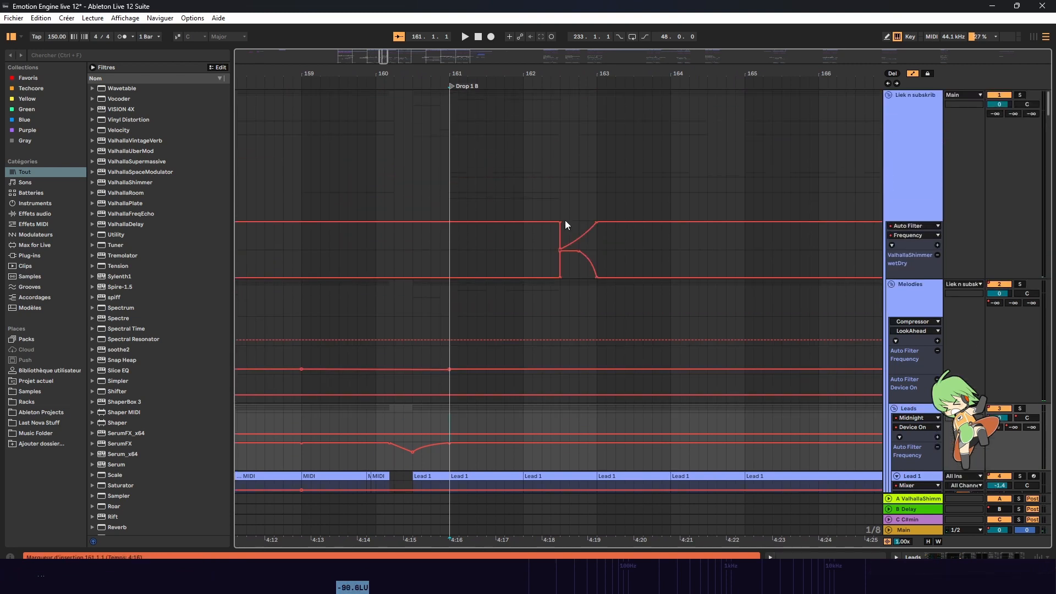
{"action": "left_click_drag", "start_coordinate": [566, 223], "coordinate": [593, 259]}
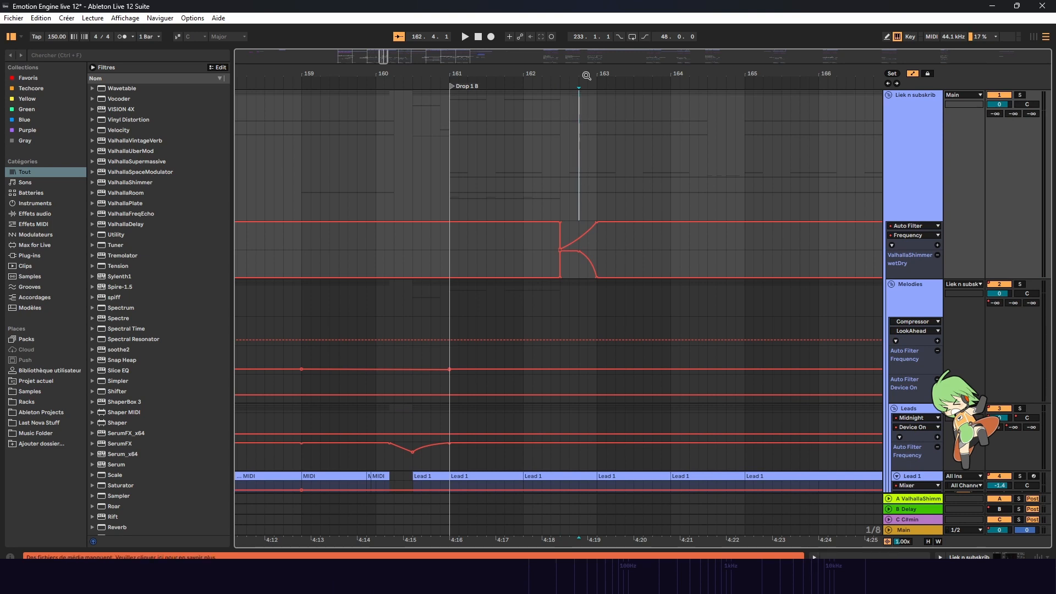
{"action": "left_click_drag", "start_coordinate": [568, 149], "coordinate": [598, 165]}
Step: Play the Liek n subskrib filter and ValhallaShimmer effect in Drop 1 B from bar 162.3, then bring the Leads lanes back into view
{"action": "left_click", "coordinate": [449, 133]}
{"action": "key", "text": "space"}
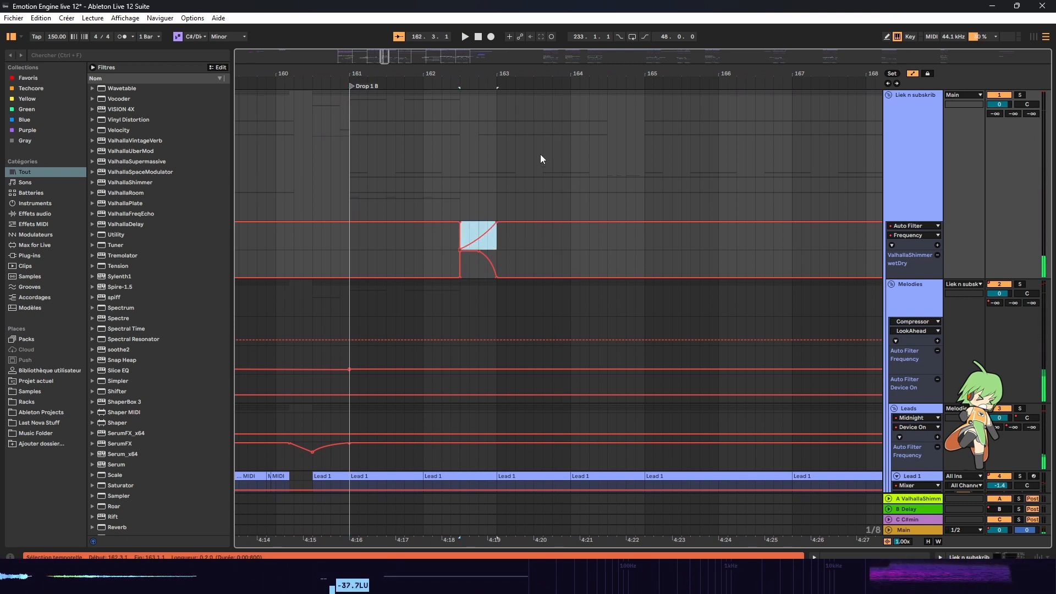
{"action": "left_click", "coordinate": [459, 135]}
{"action": "key", "text": "space"}
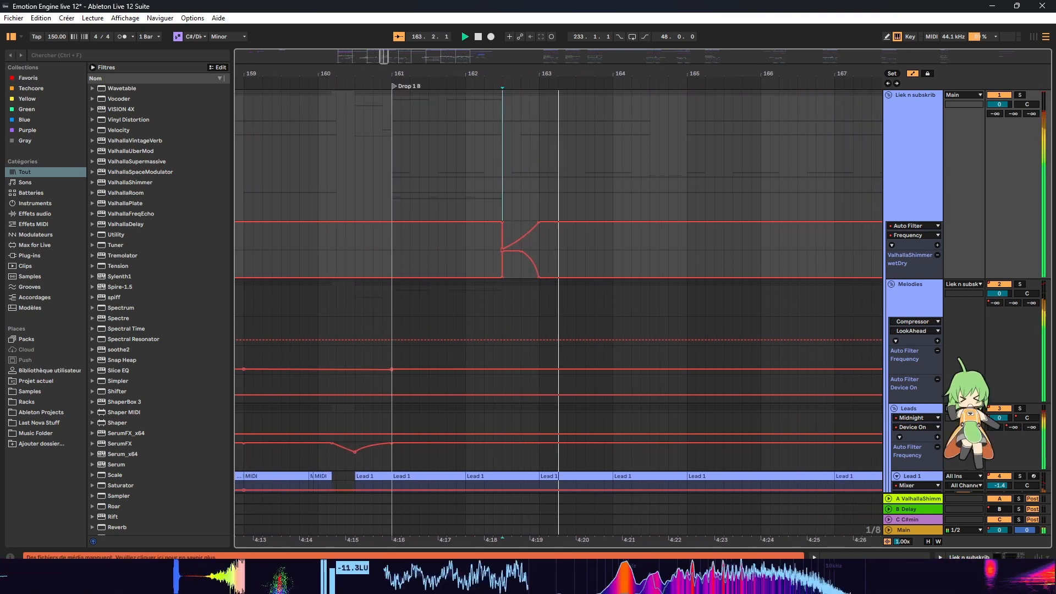
{"action": "left_click_drag", "start_coordinate": [561, 73], "coordinate": [543, 27]}
{"action": "scroll", "coordinate": [597, 256], "scroll_direction": "down", "scroll_amount": 4}
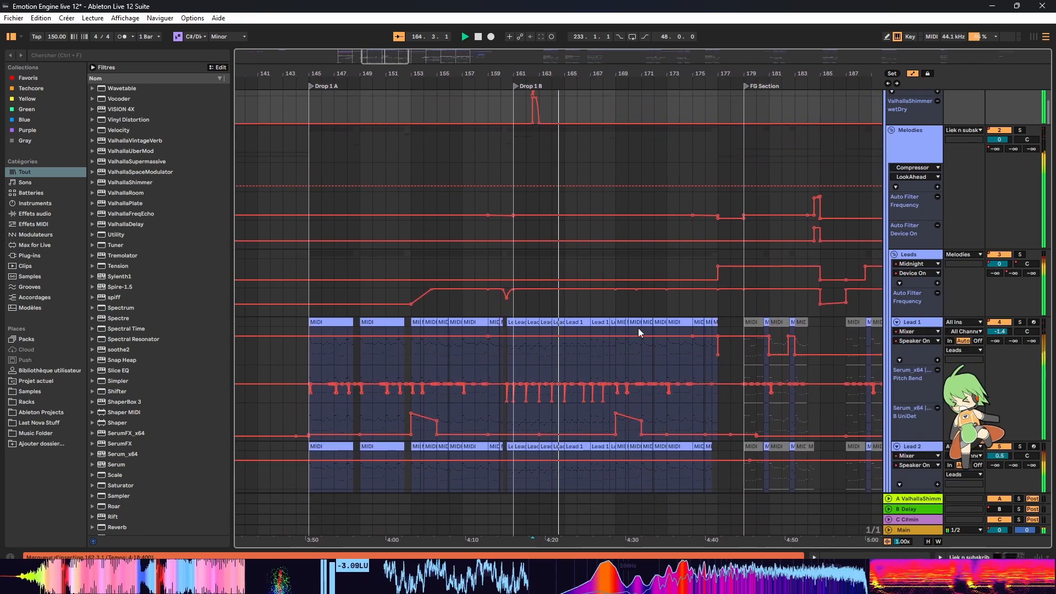
Step: Look over the melody tracks from Leads down to the resample and Celeste tracks around Drop 1 B, and stop playback
{"action": "scroll", "coordinate": [619, 286], "scroll_direction": "down", "scroll_amount": 1}
{"action": "scroll", "coordinate": [616, 272], "scroll_direction": "down", "scroll_amount": 3}
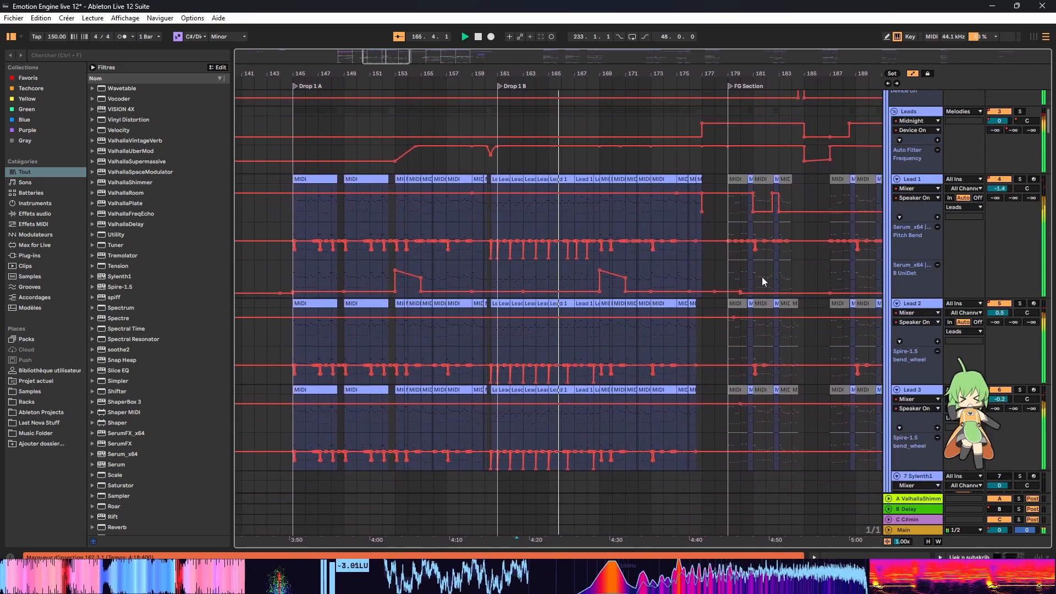
{"action": "left_click_drag", "start_coordinate": [1049, 121], "coordinate": [1046, 148]}
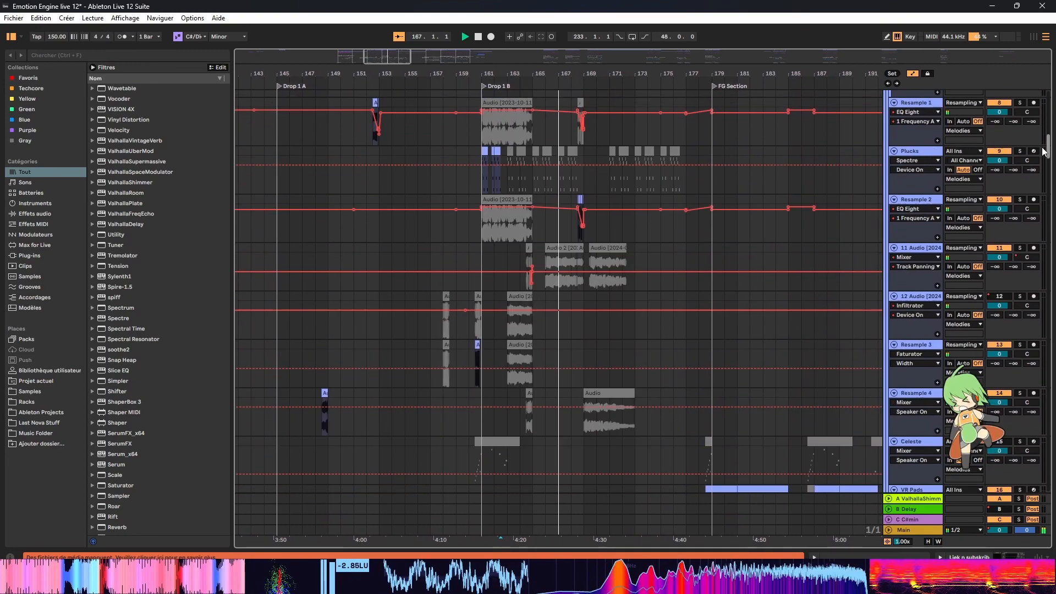
{"action": "scroll", "coordinate": [682, 204], "scroll_direction": "up", "scroll_amount": 1}
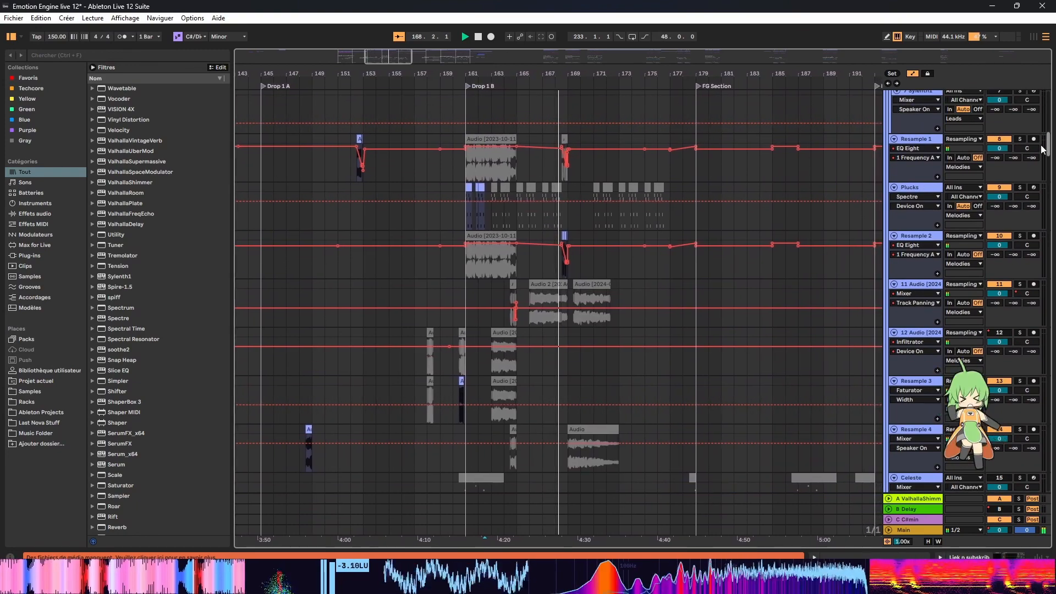
{"action": "scroll", "coordinate": [667, 202], "scroll_direction": "up", "scroll_amount": 1}
{"action": "scroll", "coordinate": [666, 204], "scroll_direction": "up", "scroll_amount": 1}
{"action": "key", "text": "space"}
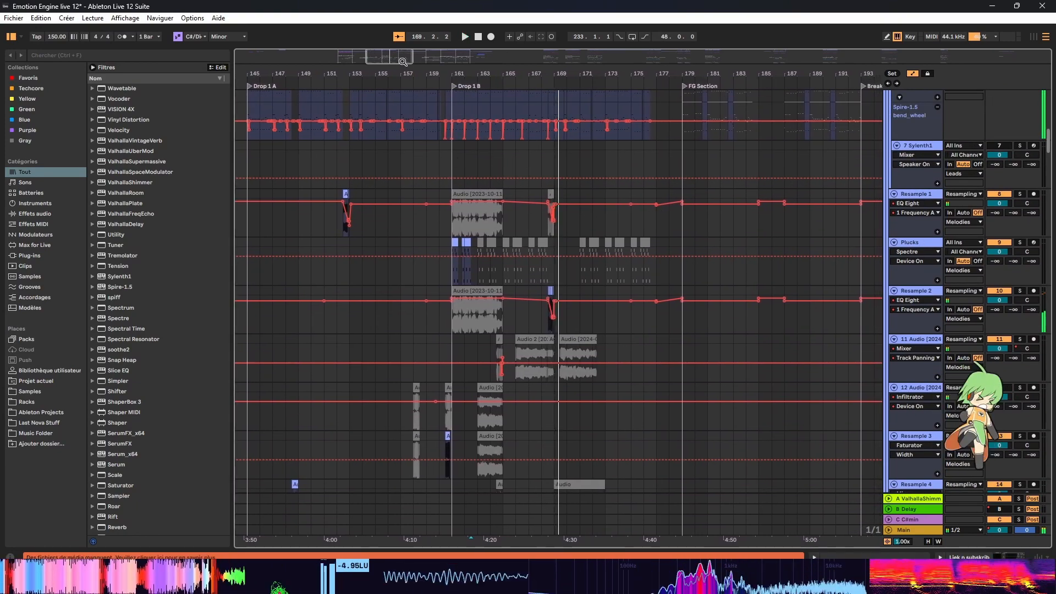
Step: Solo the Resample 2 track, listen to its short clips from bar 168.3, and show the track's device chain
{"action": "left_click_drag", "start_coordinate": [504, 74], "coordinate": [380, 154]}
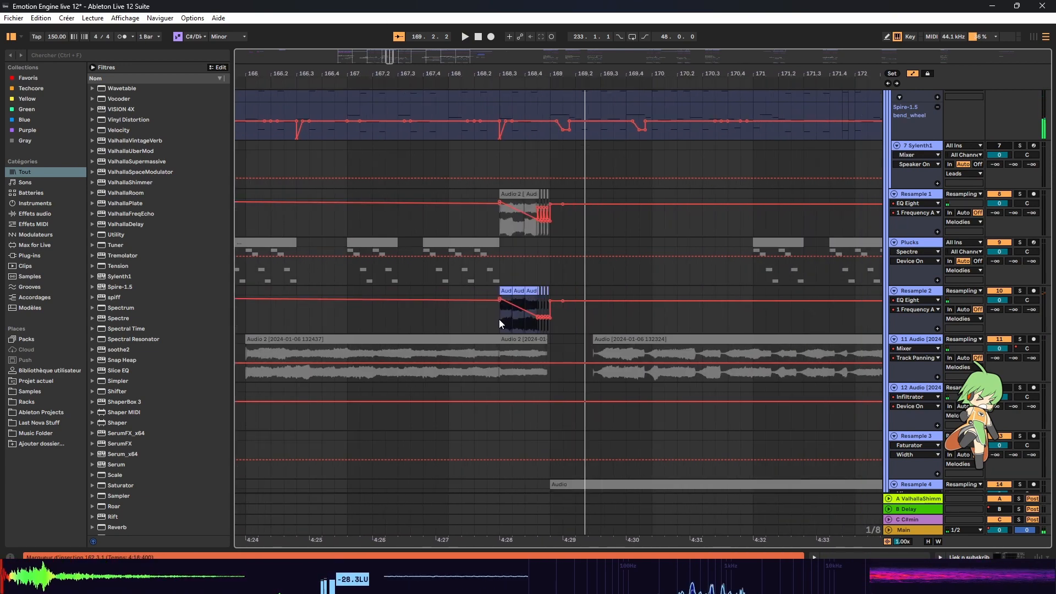
{"action": "left_click", "coordinate": [501, 324]}
{"action": "left_click", "coordinate": [1020, 290]}
{"action": "key", "text": "space"}
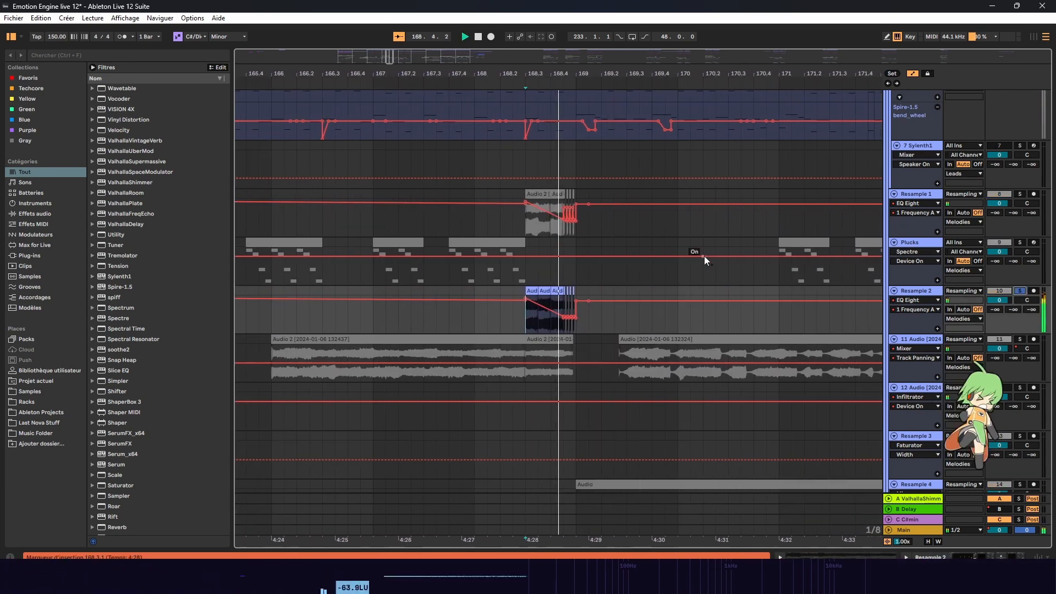
{"action": "left_click", "coordinate": [494, 292]}
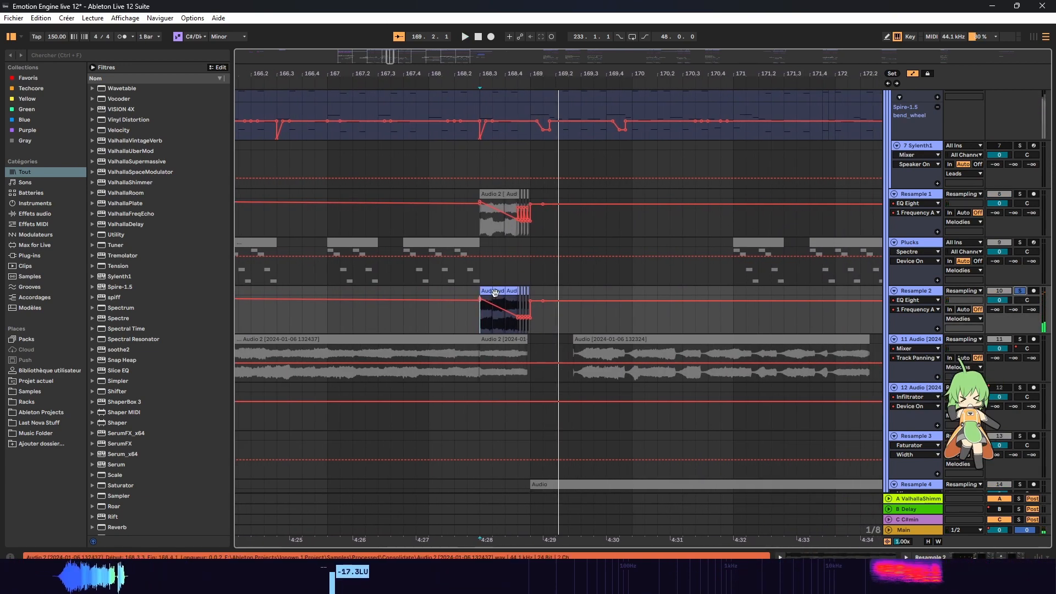
{"action": "double_click", "coordinate": [926, 294]}
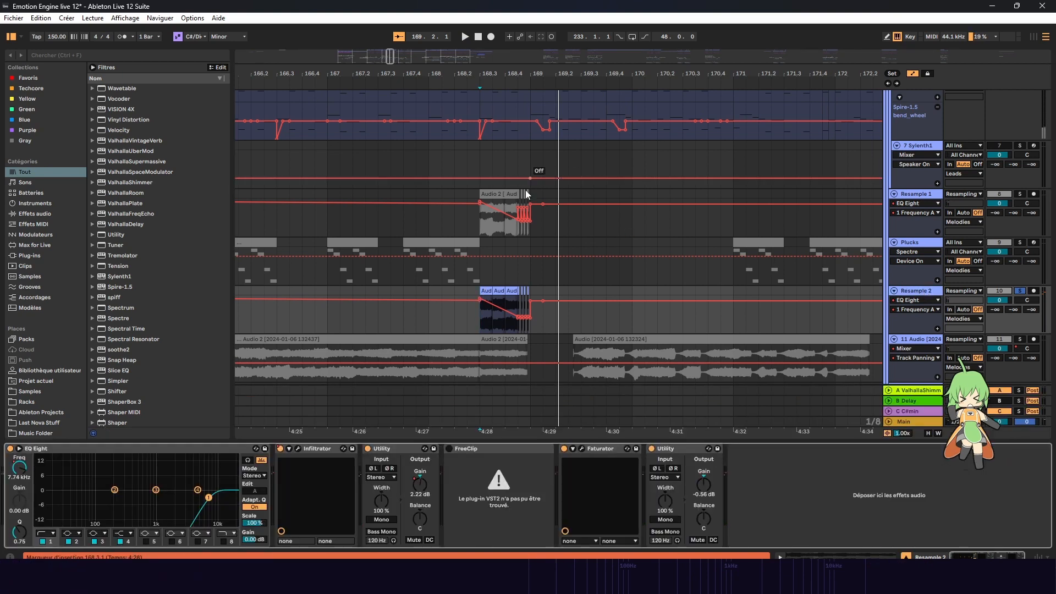
Step: Solo the Resample 1 track instead and play it from bar 168.3
{"action": "left_click", "coordinate": [474, 228]}
{"action": "key", "text": "space"}
{"action": "left_click", "coordinate": [1020, 193]}
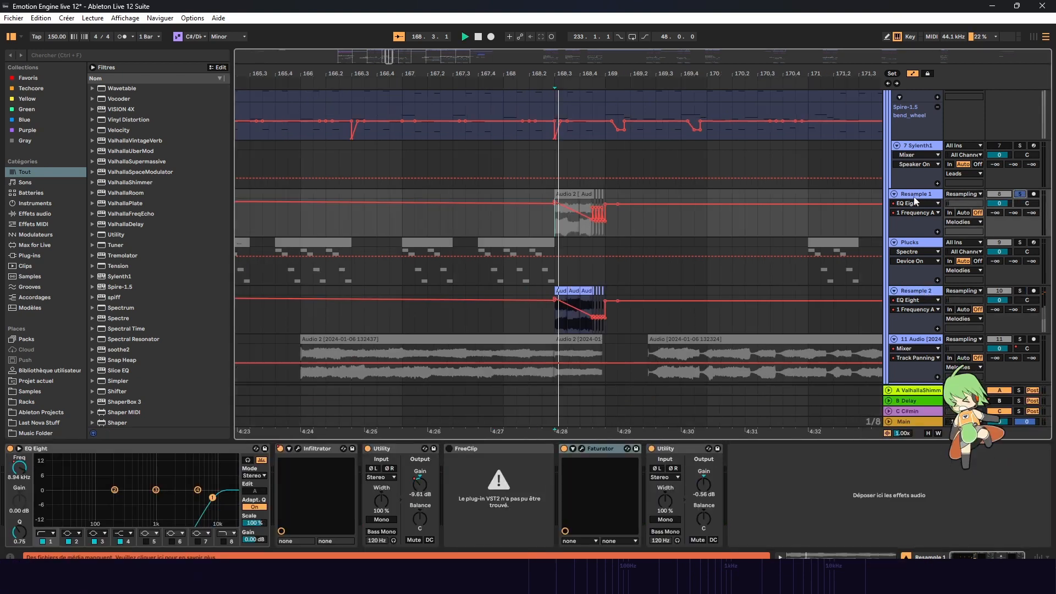
Step: Activate the muted Resample 1 clips between bars 168.3 and 169.1 and play them
{"action": "left_click_drag", "start_coordinate": [530, 236], "coordinate": [542, 215]}
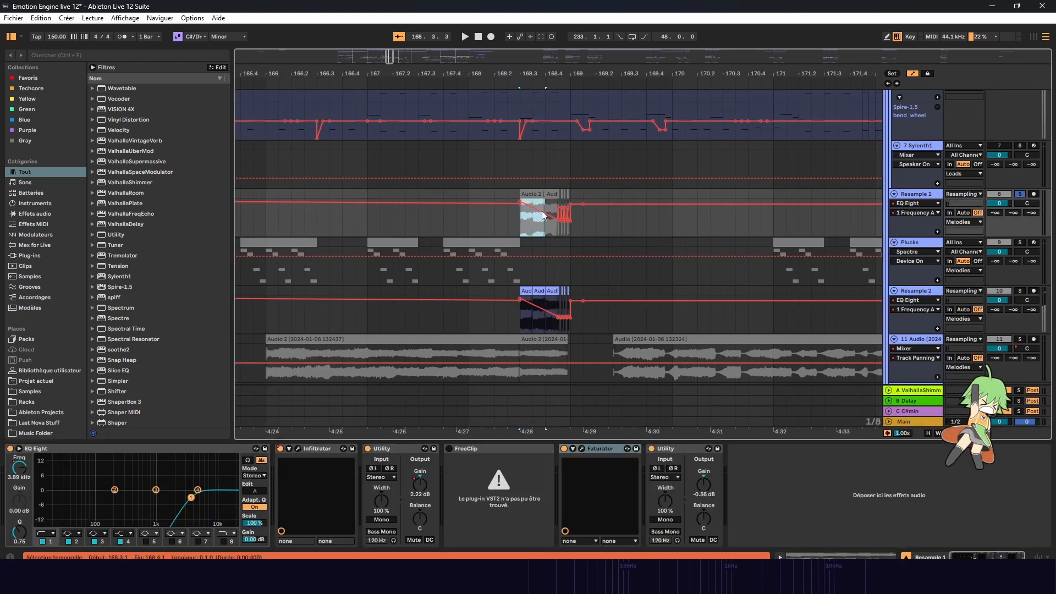
{"action": "left_click", "coordinate": [571, 193]}
{"action": "key", "text": "space"}
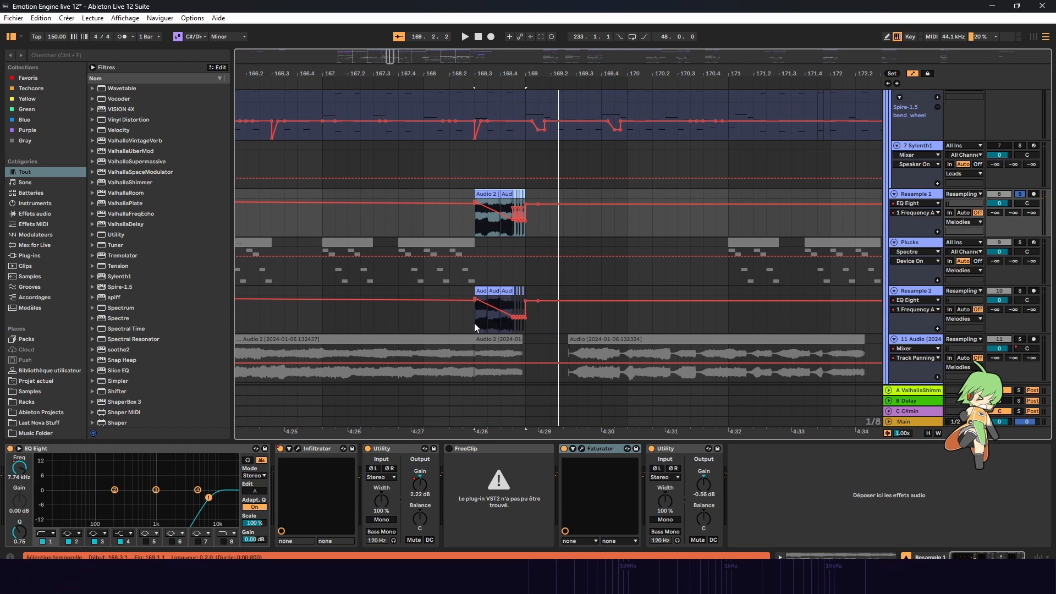
Step: Compare the Resample 1 and Resample 2 clips at bar 168.3 by playing each track soloed
{"action": "left_click_drag", "start_coordinate": [474, 322], "coordinate": [525, 301]}
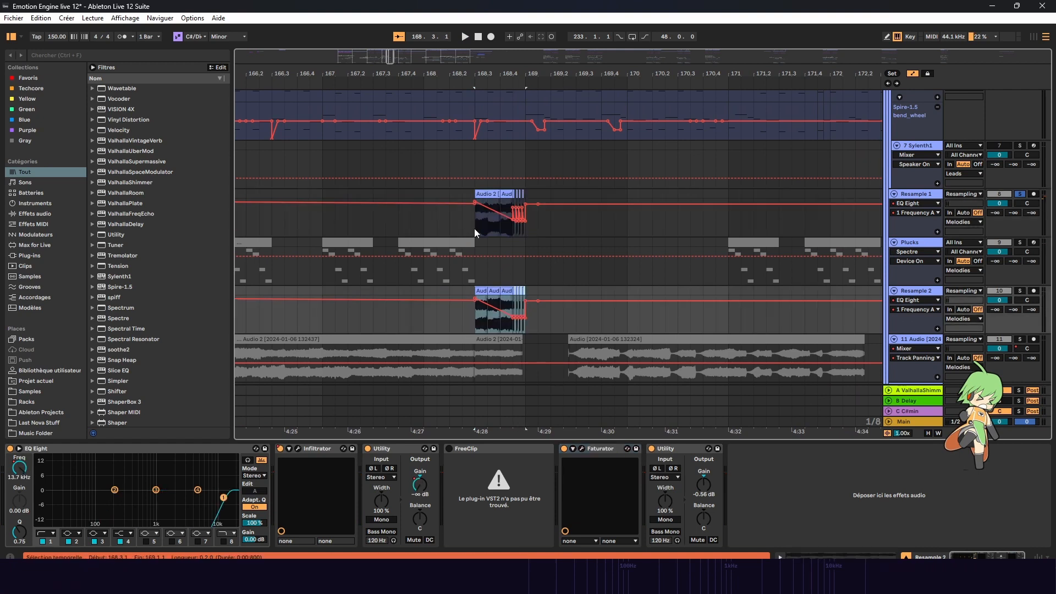
{"action": "left_click_drag", "start_coordinate": [475, 229], "coordinate": [531, 193]}
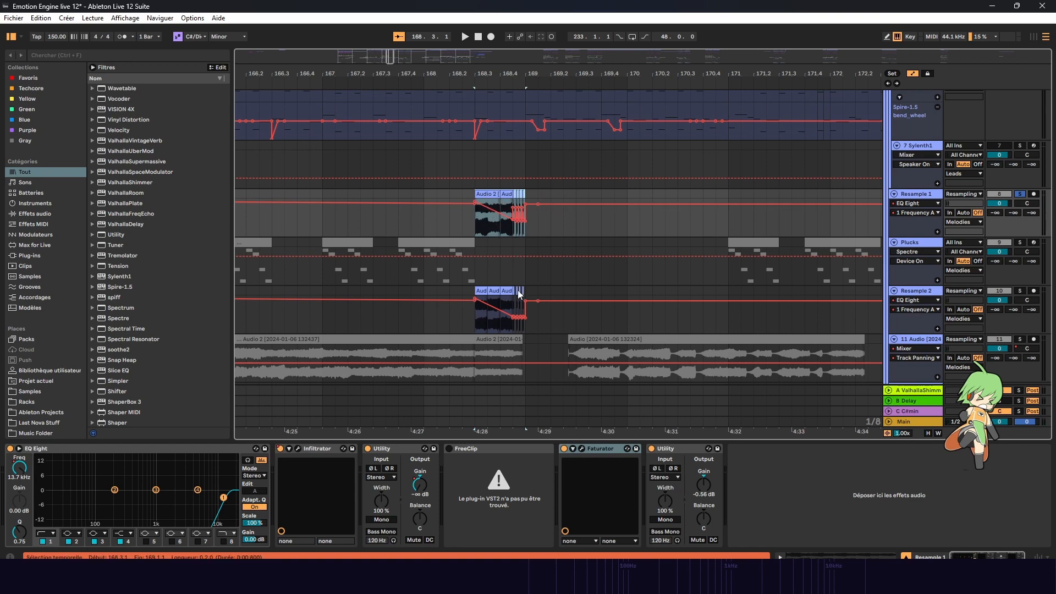
{"action": "key", "text": "space"}
{"action": "left_click", "coordinate": [479, 325]}
{"action": "key", "text": "space"}
{"action": "key", "text": "space"}
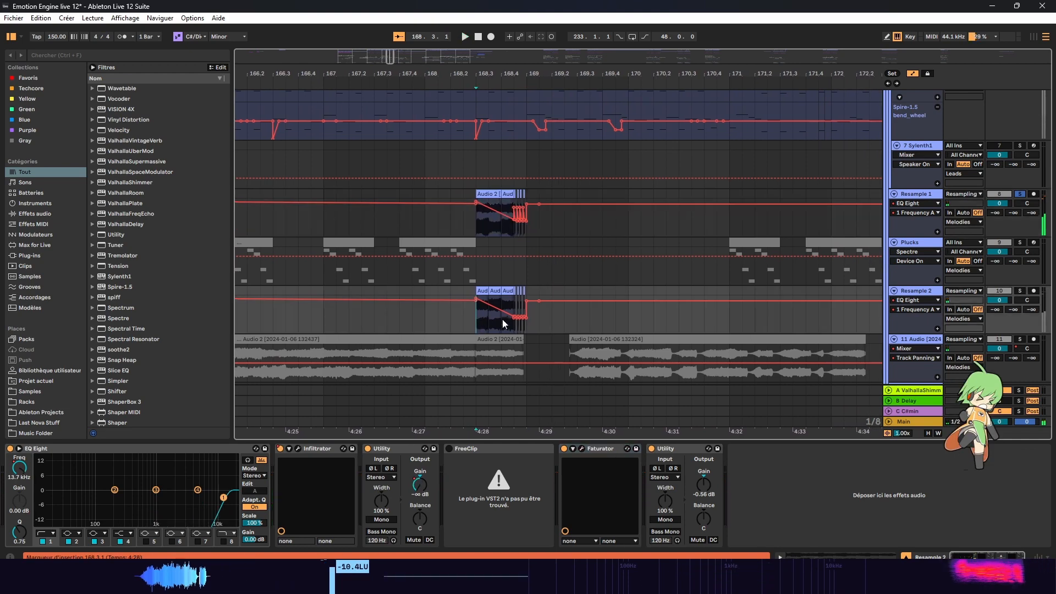
{"action": "key", "text": "space"}
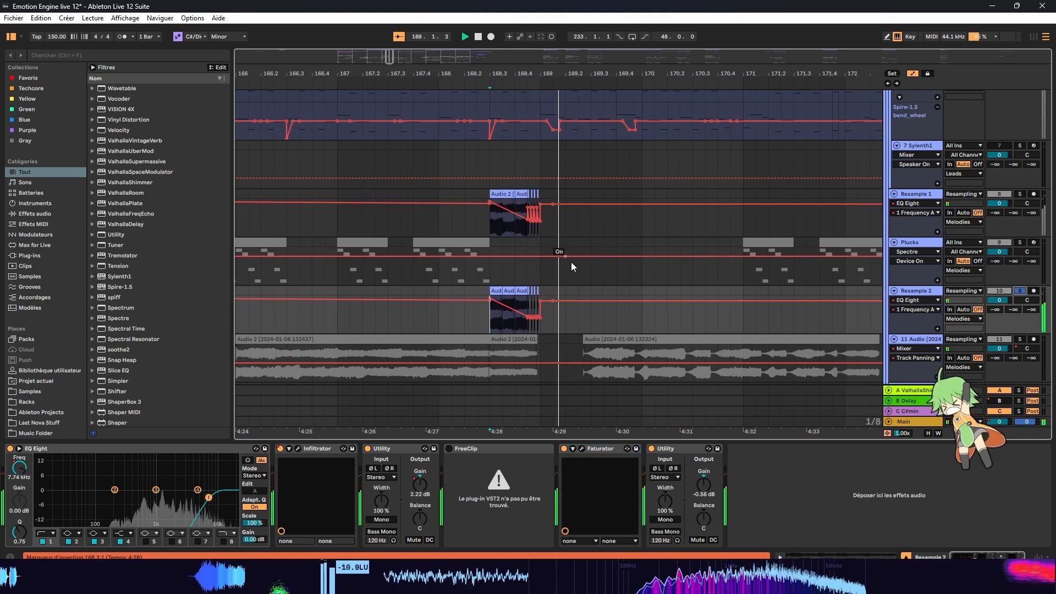
{"action": "key", "text": "space"}
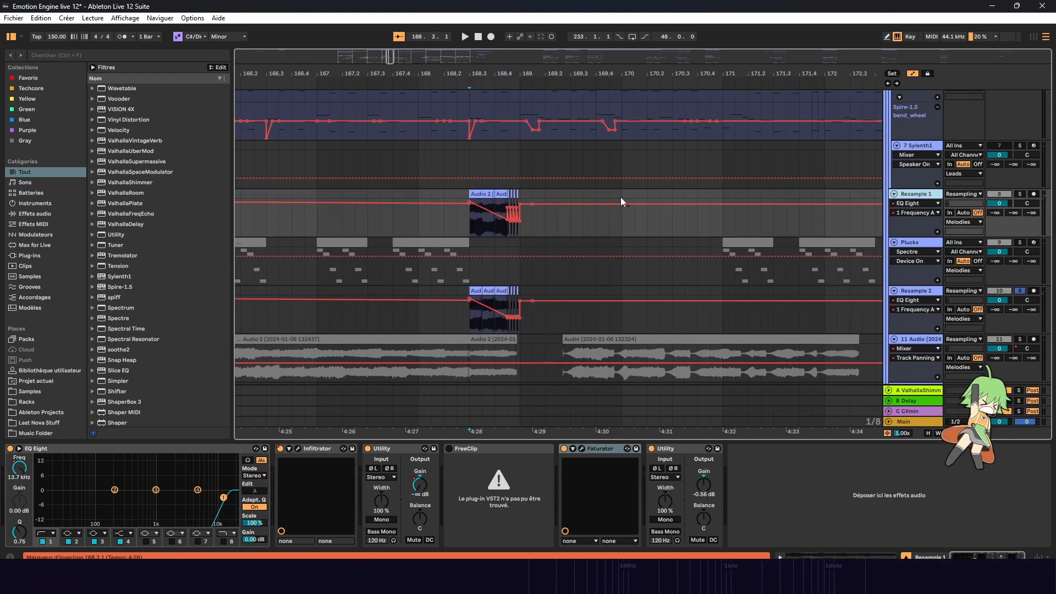
Step: Delete the Resample 1 clips in the range from bar 167.4.1 to 170.2.1
{"action": "left_click_drag", "start_coordinate": [835, 223], "coordinate": [450, 197]}
{"action": "left_click", "coordinate": [570, 211]}
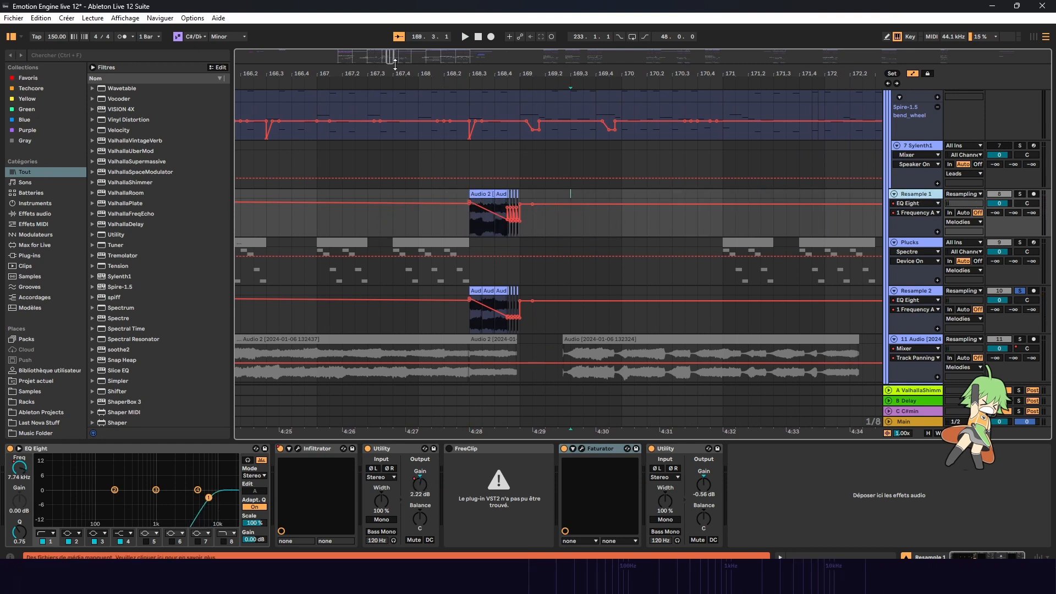
{"action": "mouse_move", "coordinate": [390, 58]}
{"action": "left_mouse_down"}
{"action": "mouse_move", "coordinate": [390, 17]}
{"action": "mouse_move", "coordinate": [383, 66]}
{"action": "left_mouse_up"}
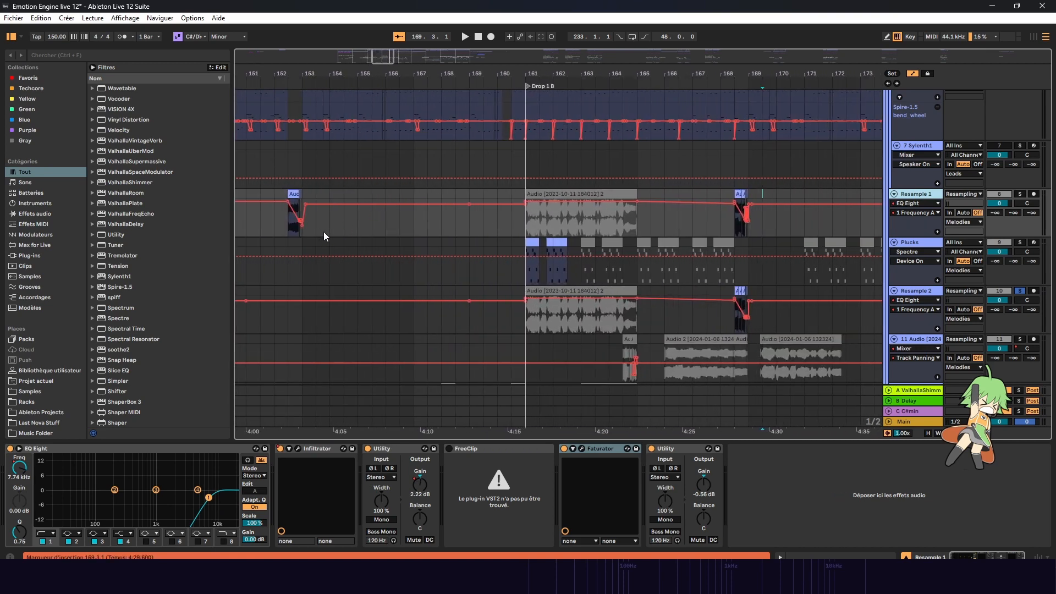
{"action": "left_click_drag", "start_coordinate": [324, 236], "coordinate": [282, 195]}
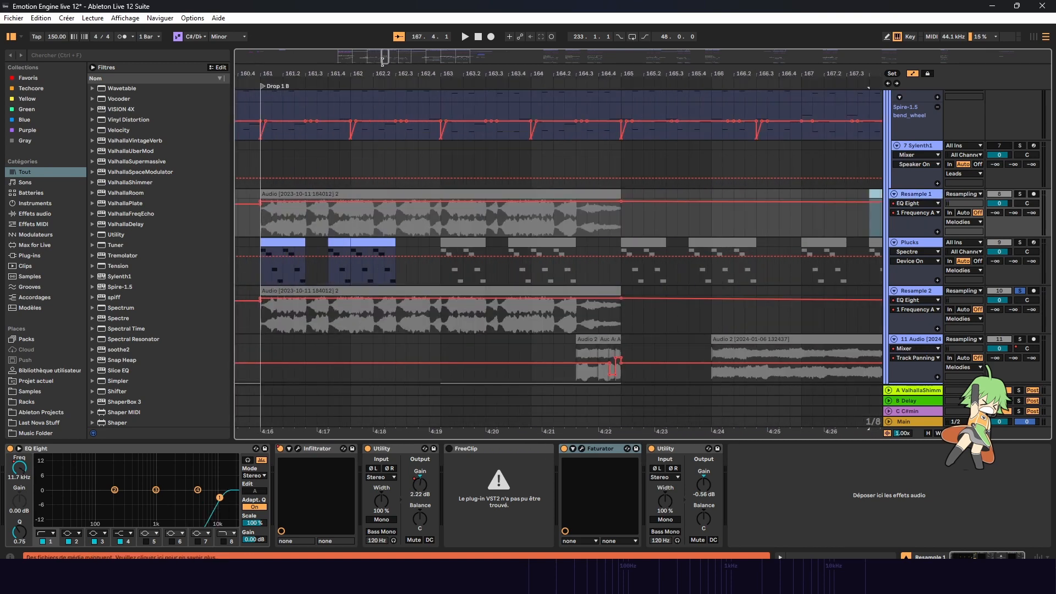
Step: Activate the muted Resample 1 audio clip at the start of Drop 1 B and solo its track
{"action": "mouse_move", "coordinate": [387, 57]}
{"action": "left_mouse_down"}
{"action": "mouse_move", "coordinate": [393, 22]}
{"action": "mouse_move", "coordinate": [387, 30]}
{"action": "left_mouse_up"}
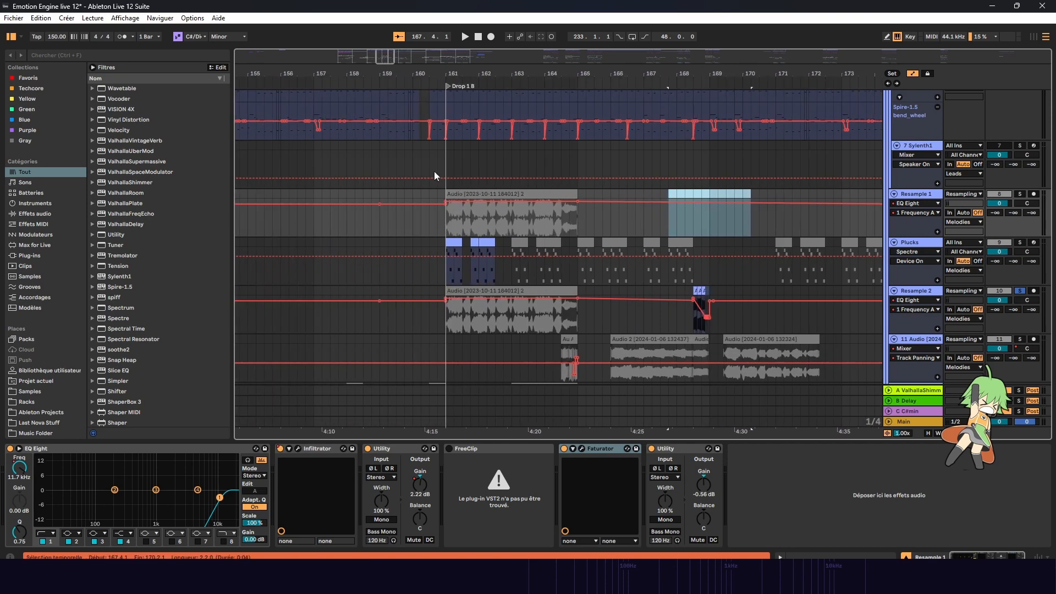
{"action": "left_click", "coordinate": [460, 224]}
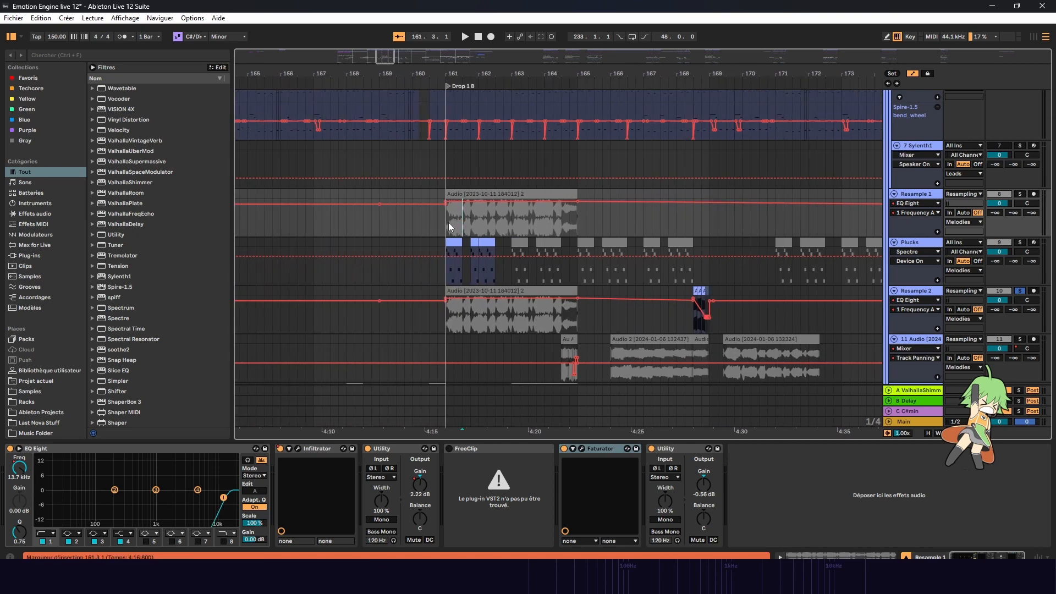
{"action": "left_click", "coordinate": [498, 192]}
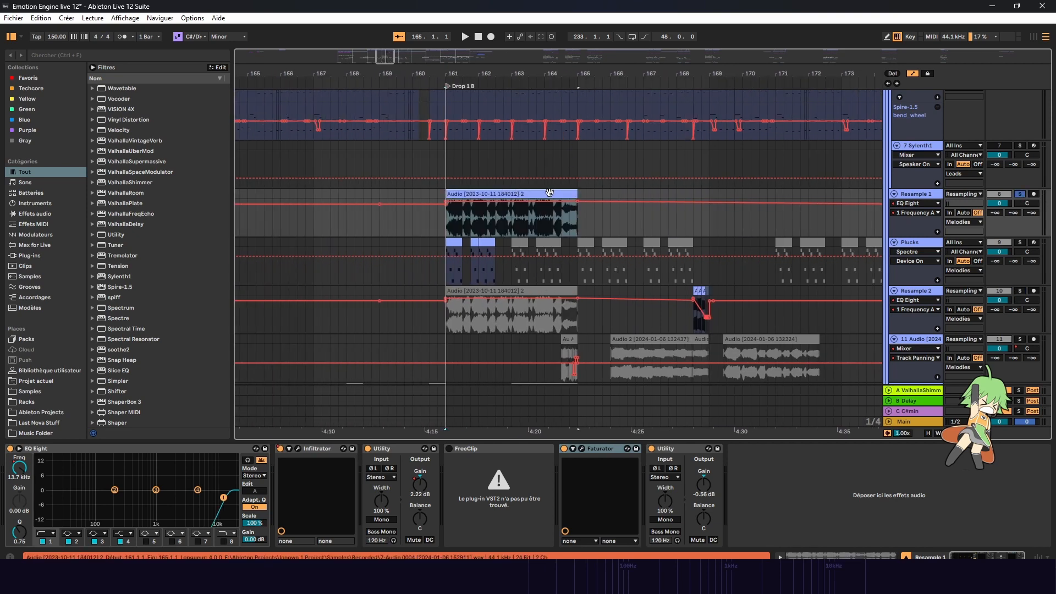
Step: Switch off Infiltrator and Faturator on Resample 1, set the EQ Eight frequency to 10.0 Hz, and play the clip
{"action": "key", "text": "space"}
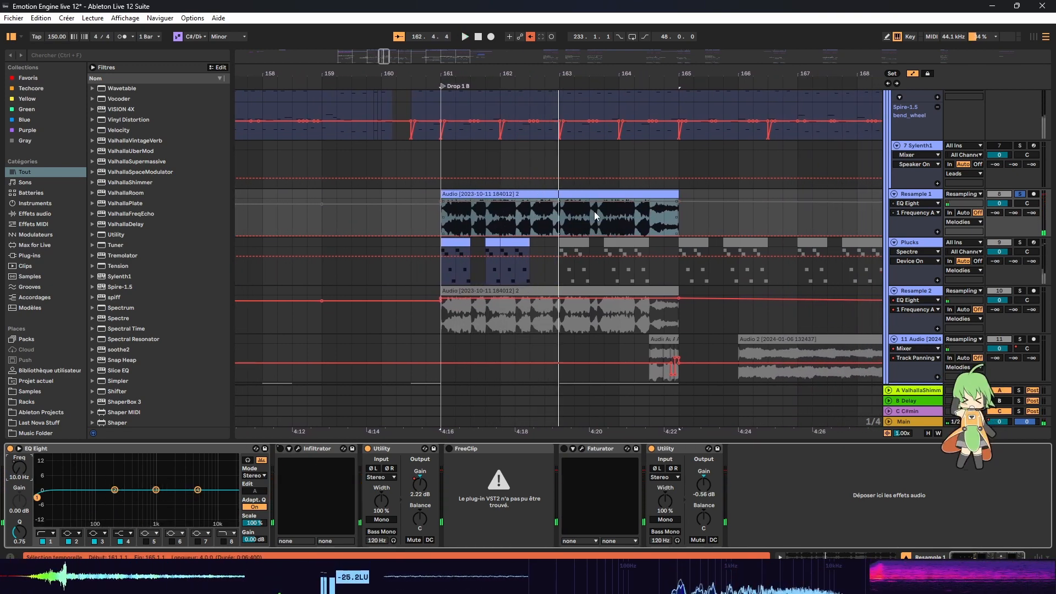
{"action": "left_click", "coordinate": [574, 220]}
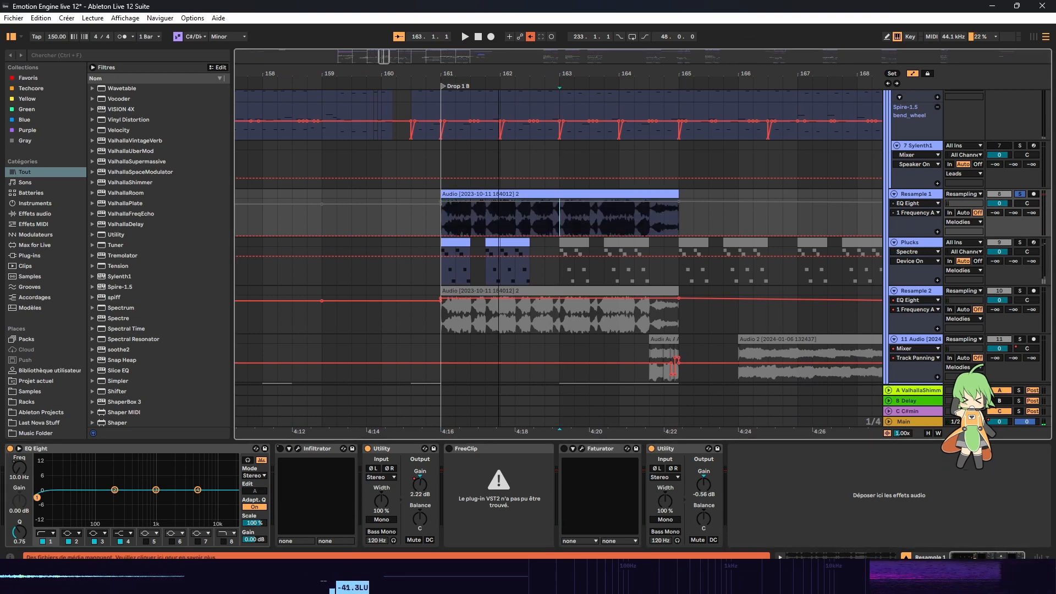
Step: Mark the span from bar 113.1.1 to 265.1.1 on Lead 3 and look over the song's place in the whole arrangement
{"action": "scroll", "coordinate": [410, 246], "scroll_direction": "down", "scroll_amount": 15}
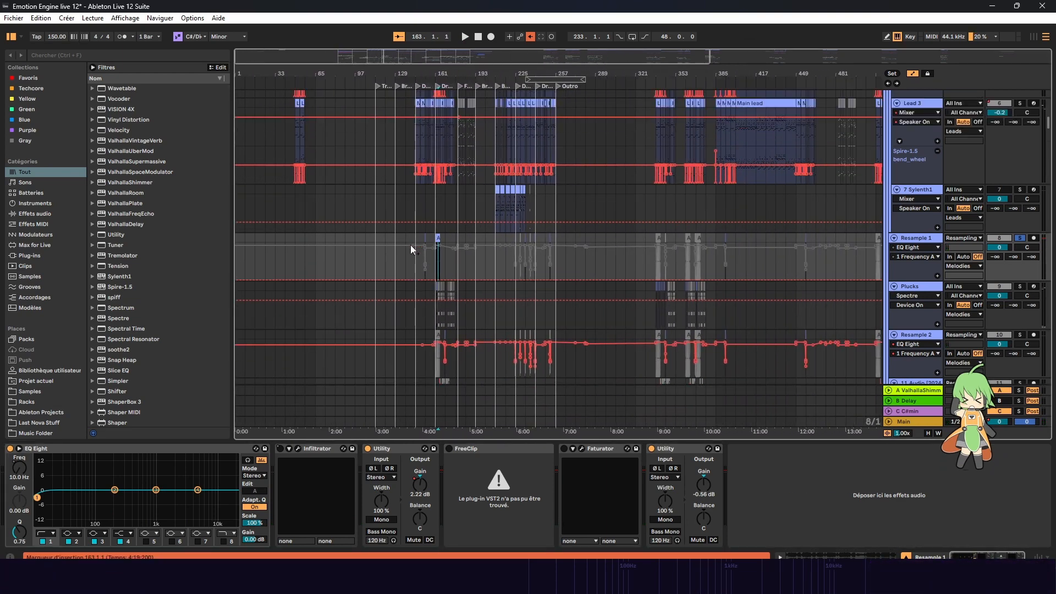
{"action": "scroll", "coordinate": [411, 245], "scroll_direction": "up", "scroll_amount": 2}
{"action": "left_click_drag", "start_coordinate": [378, 236], "coordinate": [563, 216]}
{"action": "scroll", "coordinate": [563, 217], "scroll_direction": "down", "scroll_amount": 3}
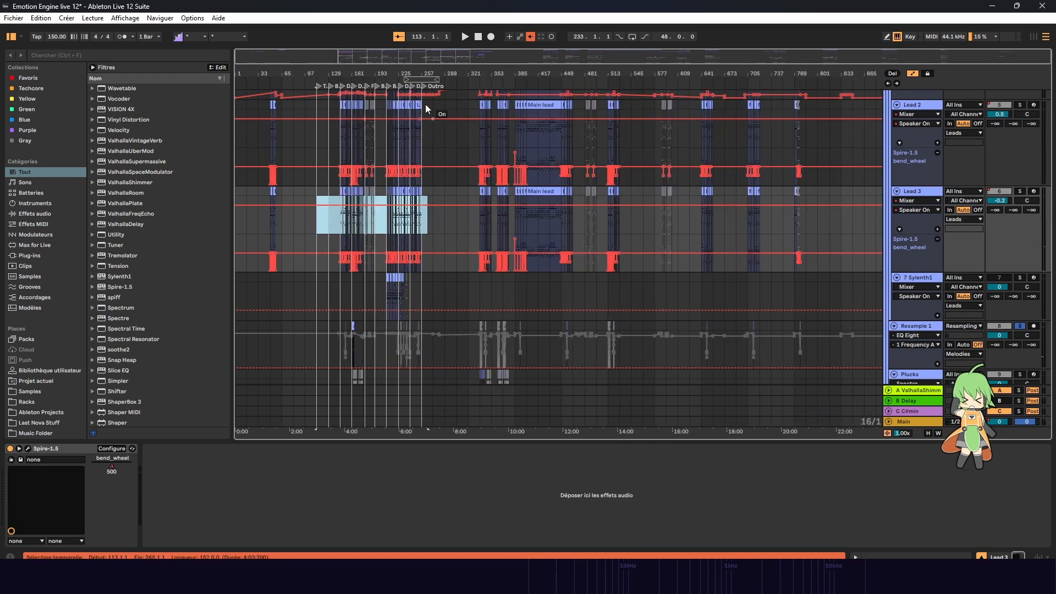
{"action": "scroll", "coordinate": [357, 247], "scroll_direction": "up", "scroll_amount": 10}
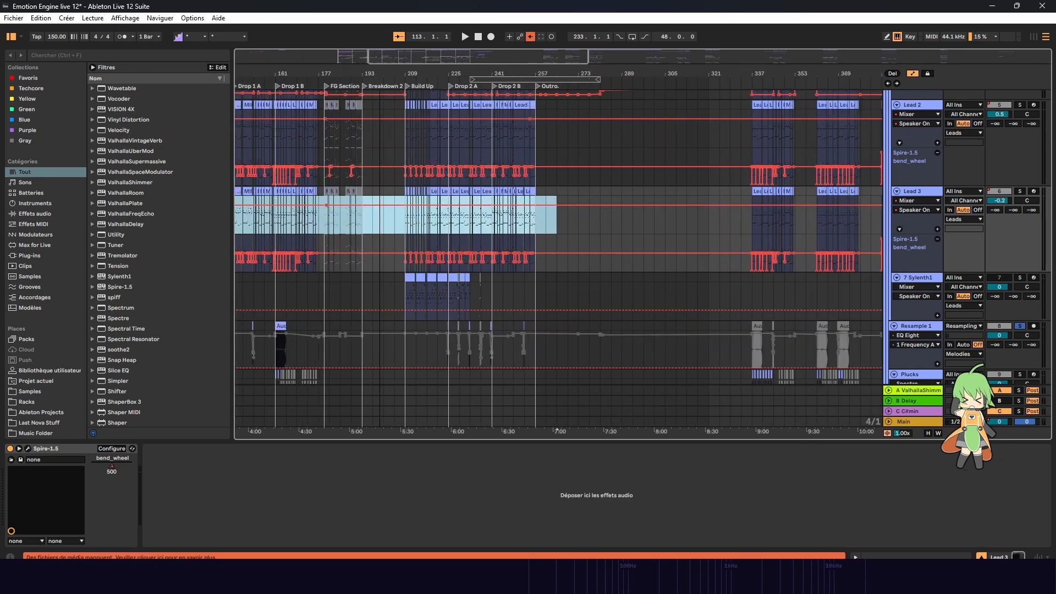
{"action": "scroll", "coordinate": [355, 248], "scroll_direction": "down", "scroll_amount": 10}
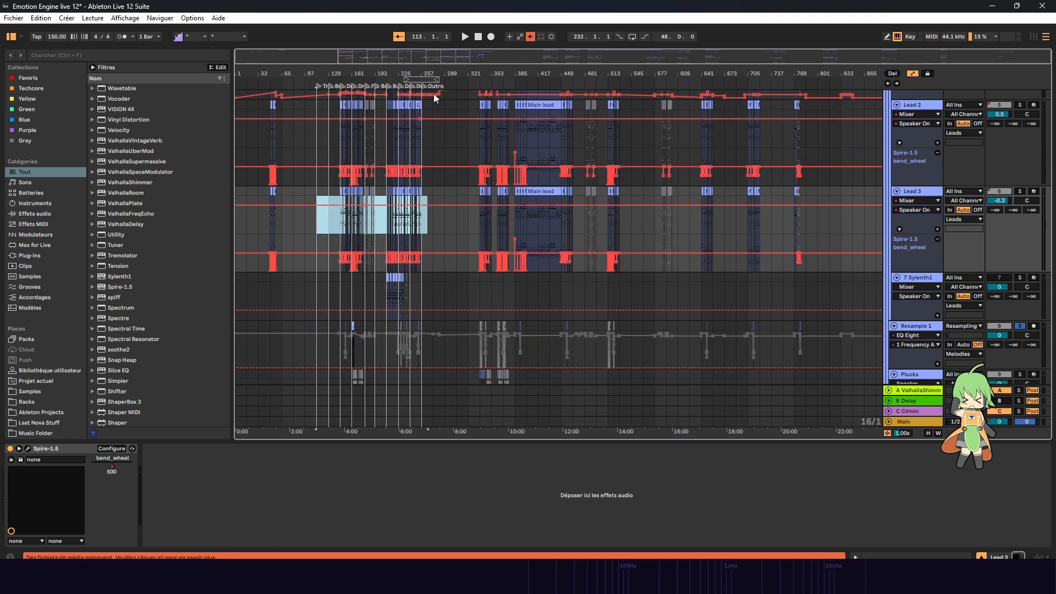
{"action": "scroll", "coordinate": [356, 247], "scroll_direction": "up", "scroll_amount": 10}
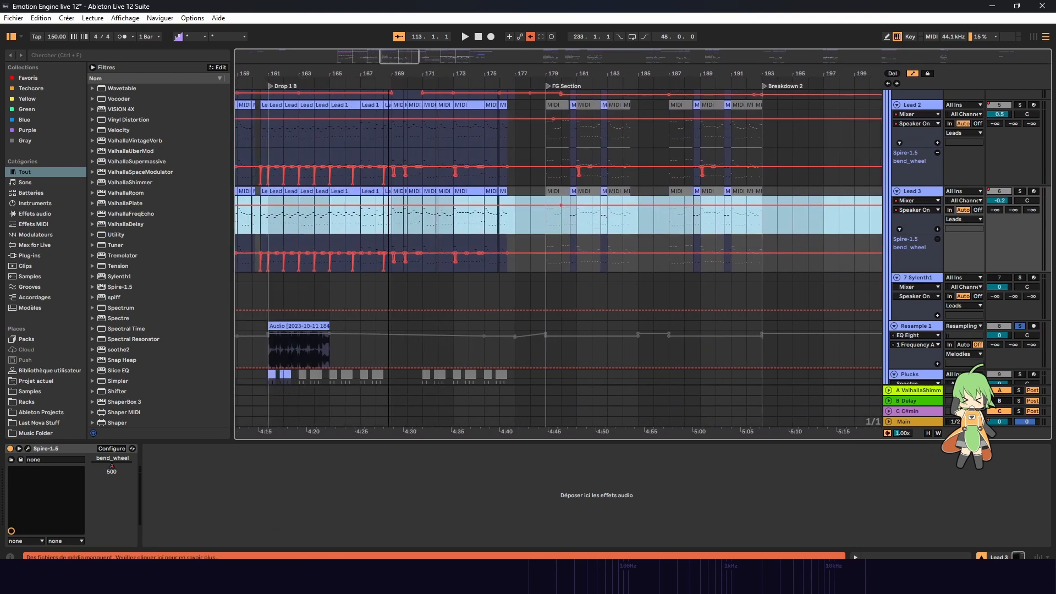
Step: Switch Infiltrator and Faturator back on for the Resample 1 clip at Drop 1 B and play it
{"action": "left_click", "coordinate": [512, 221]}
{"action": "mouse_move", "coordinate": [385, 56]}
{"action": "left_mouse_down"}
{"action": "mouse_move", "coordinate": [420, 63]}
{"action": "mouse_move", "coordinate": [412, 76]}
{"action": "left_mouse_up"}
{"action": "scroll", "coordinate": [517, 229], "scroll_direction": "down", "scroll_amount": 2}
{"action": "left_click_drag", "start_coordinate": [512, 279], "coordinate": [522, 282]}
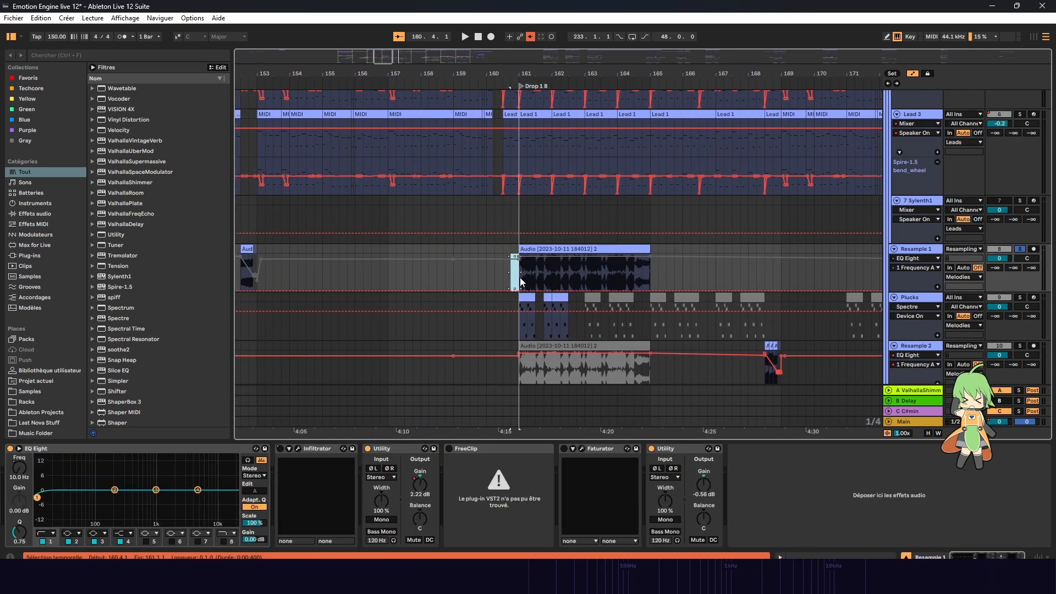
{"action": "left_click", "coordinate": [532, 216]}
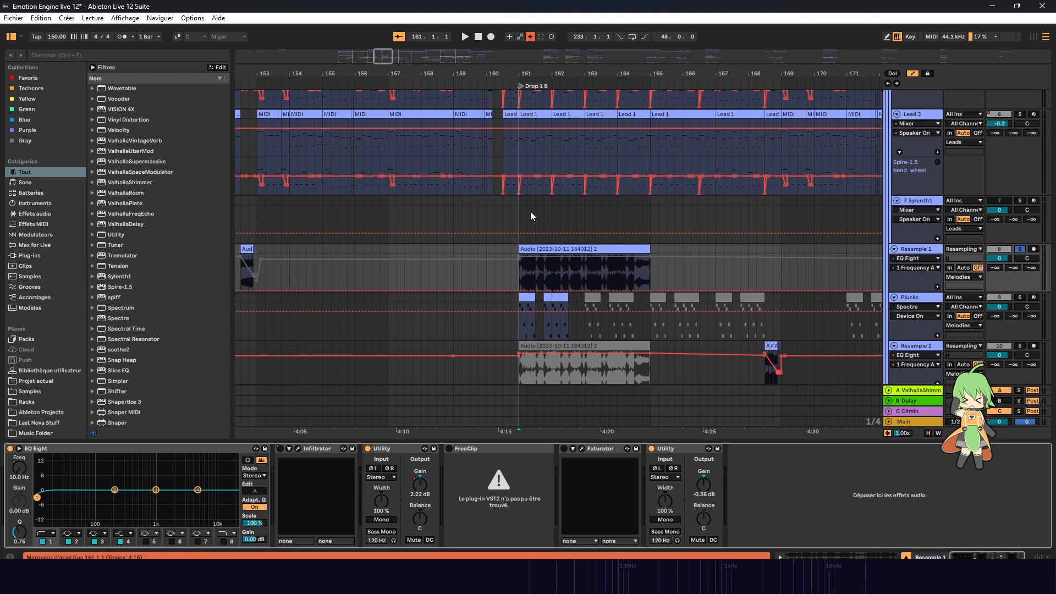
{"action": "left_click", "coordinate": [584, 248]}
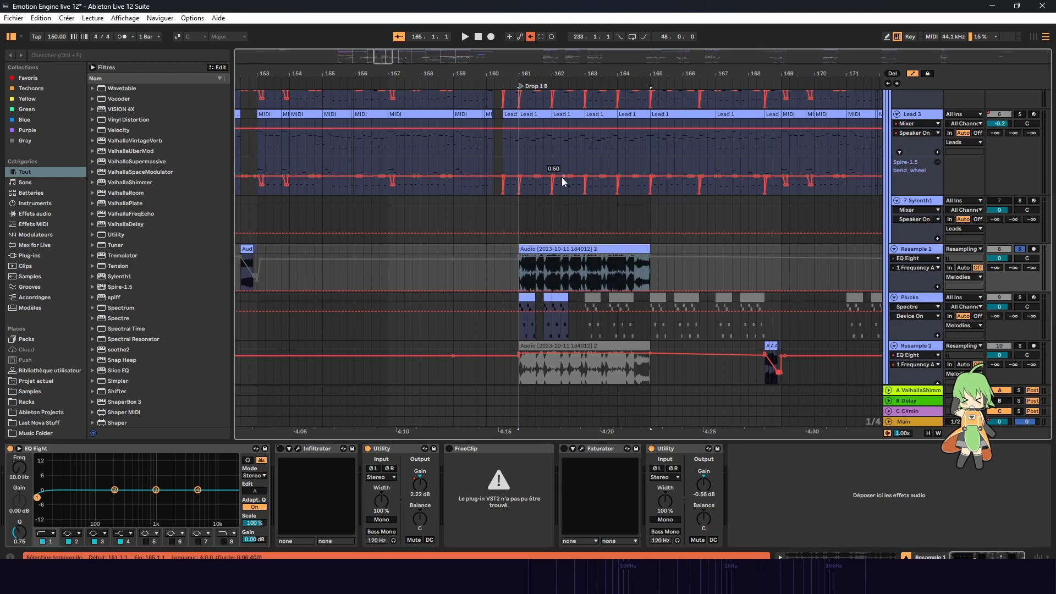
{"action": "scroll", "coordinate": [595, 193], "scroll_direction": "up", "scroll_amount": 1}
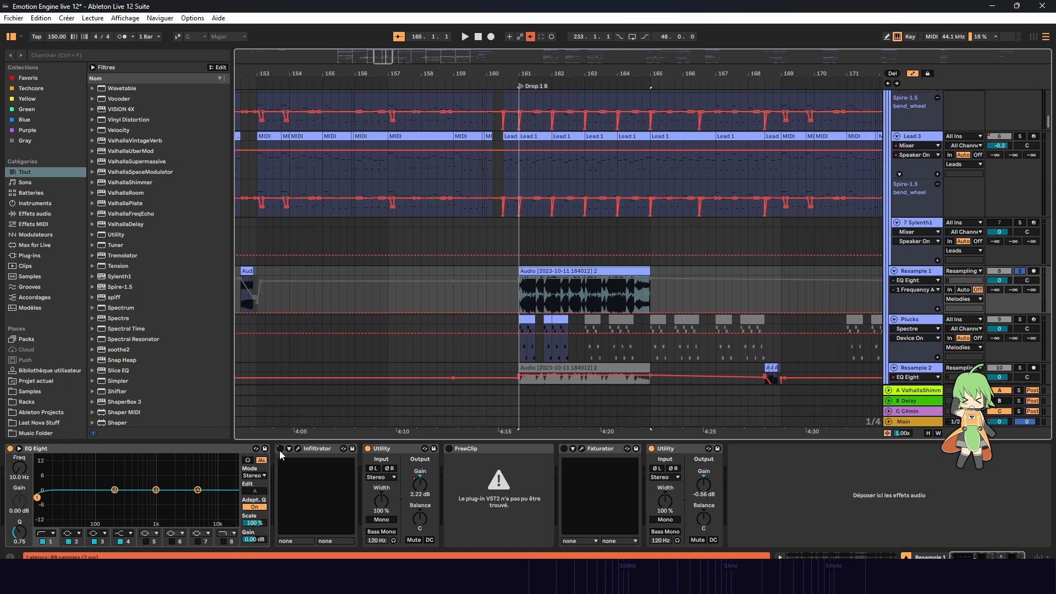
{"action": "left_click", "coordinate": [280, 449]}
{"action": "left_click_drag", "start_coordinate": [551, 58], "coordinate": [501, 58]}
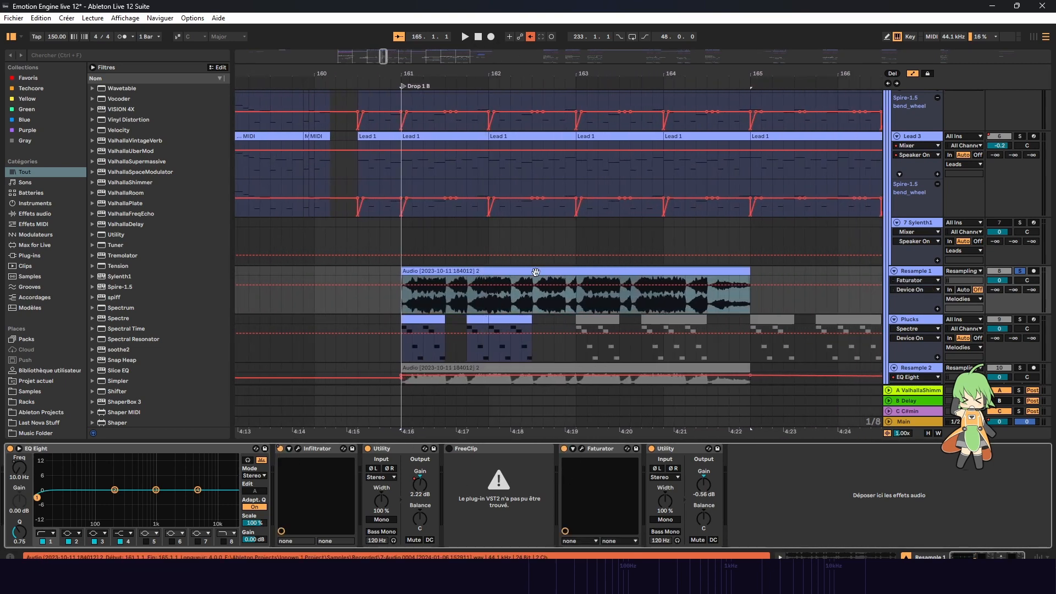
{"action": "key", "text": "space"}
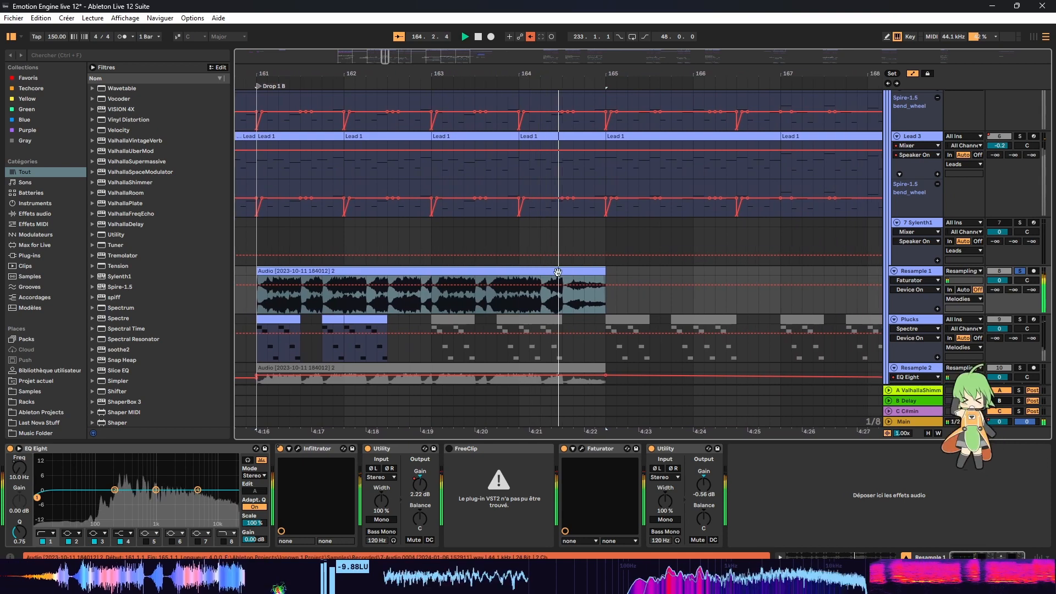
Step: Deactivate the Resample 1 audio clip at Drop 1 B and move the solo to the Resample 2 track
{"action": "key", "text": "space"}
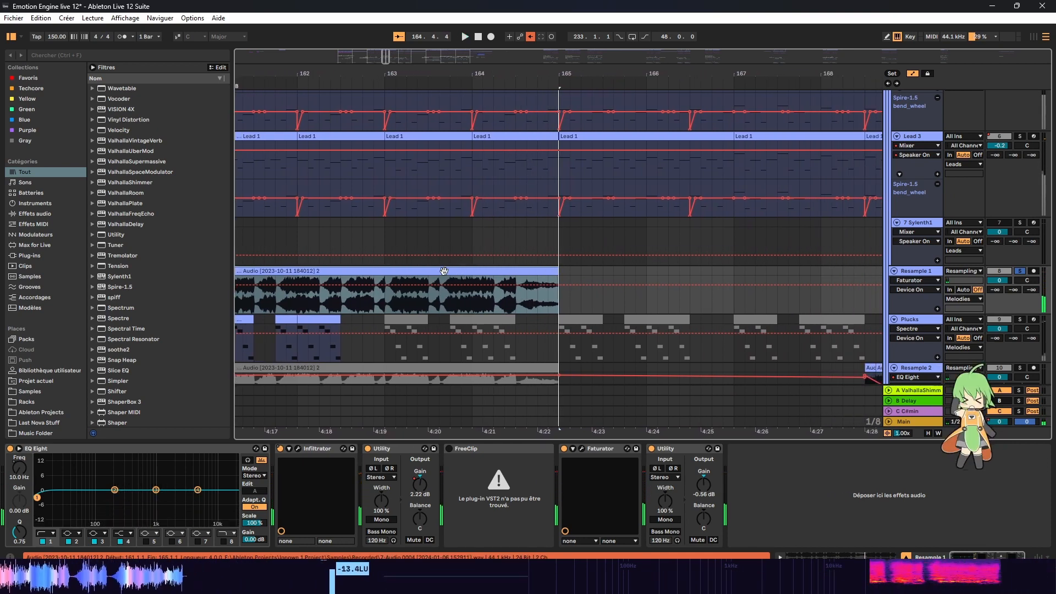
{"action": "key", "text": "0"}
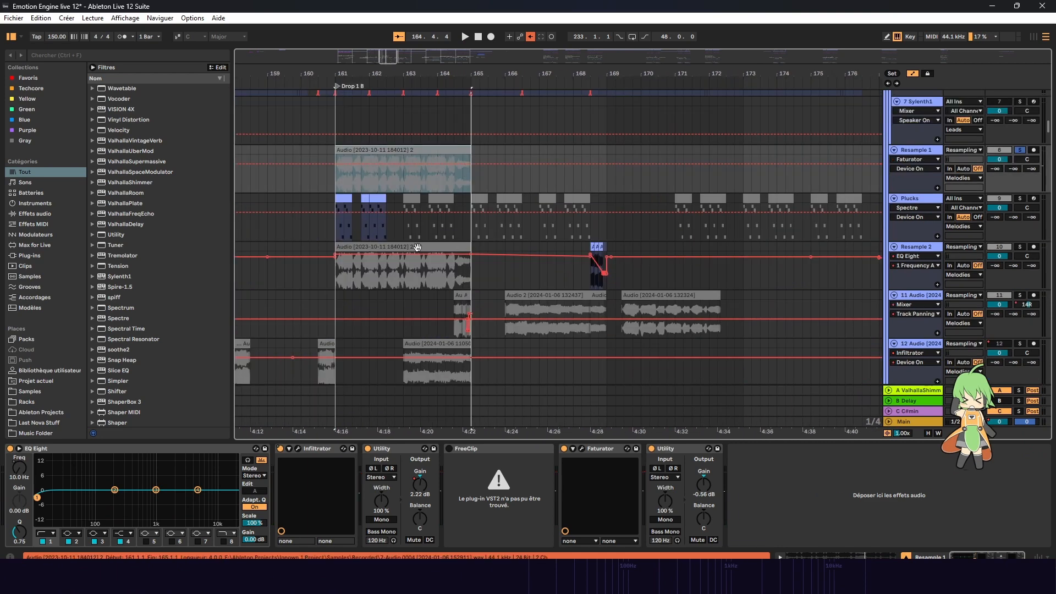
{"action": "left_click", "coordinate": [418, 248]}
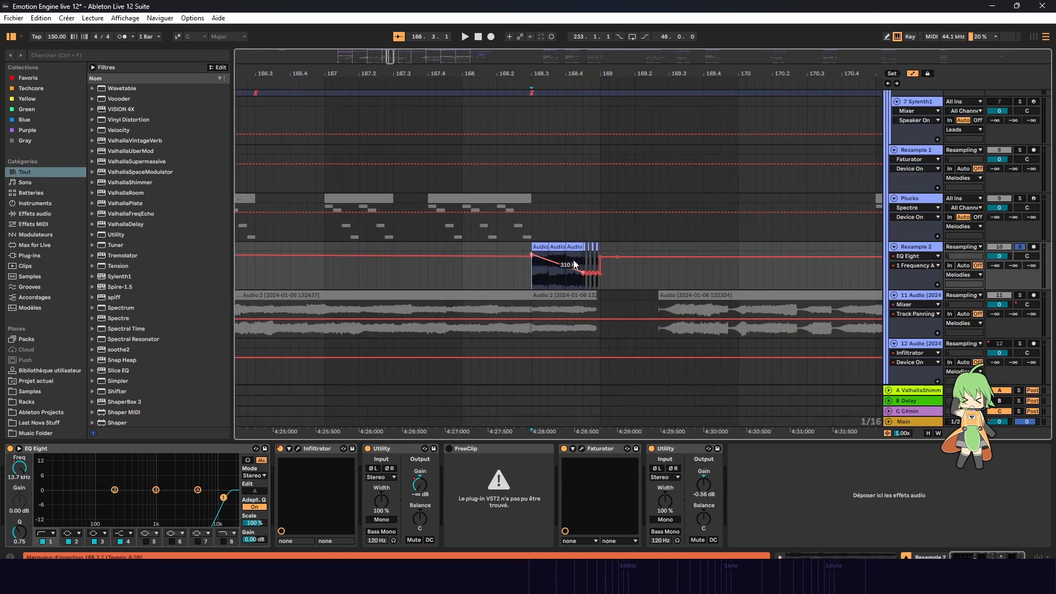
{"action": "left_click", "coordinate": [544, 247]}
{"action": "left_click", "coordinate": [316, 269]}
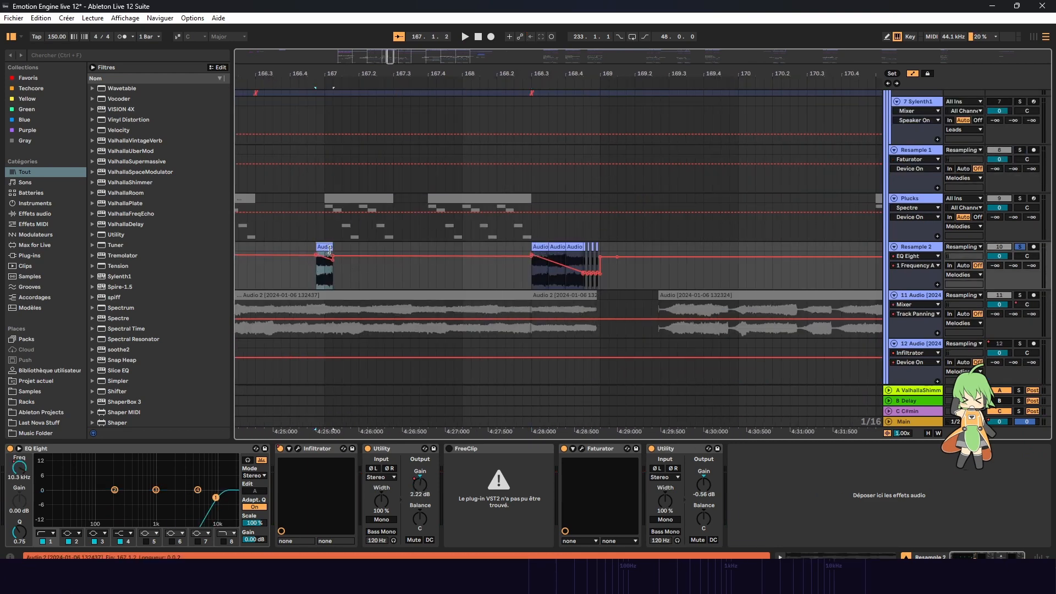
{"action": "left_click_drag", "start_coordinate": [329, 251], "coordinate": [505, 252]}
{"action": "left_click_drag", "start_coordinate": [317, 244], "coordinate": [226, 245]}
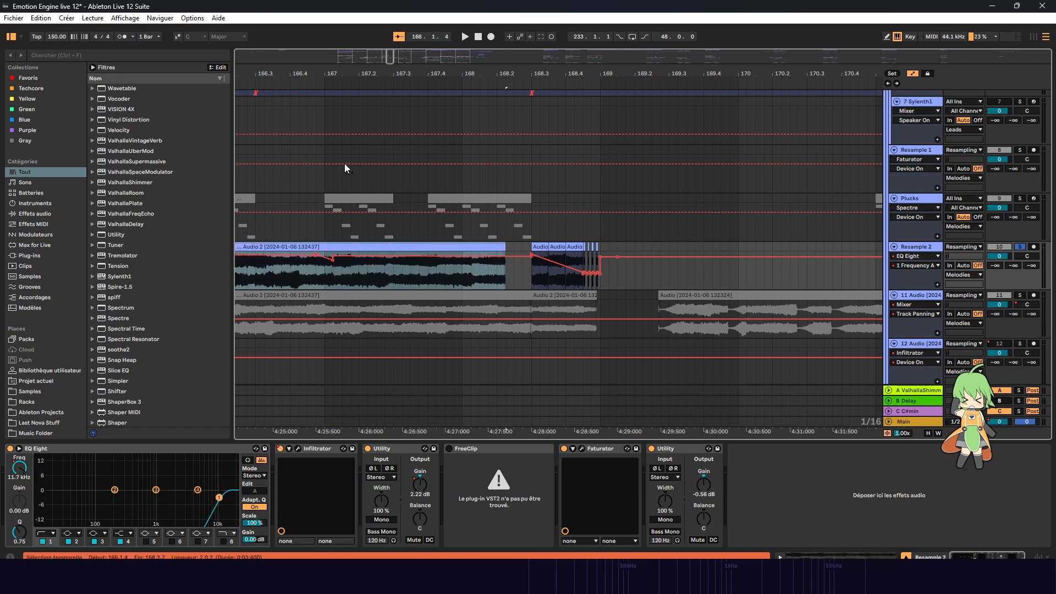
{"action": "mouse_move", "coordinate": [393, 54]}
{"action": "left_mouse_down"}
{"action": "mouse_move", "coordinate": [397, 26]}
{"action": "mouse_move", "coordinate": [390, 50]}
{"action": "left_mouse_up"}
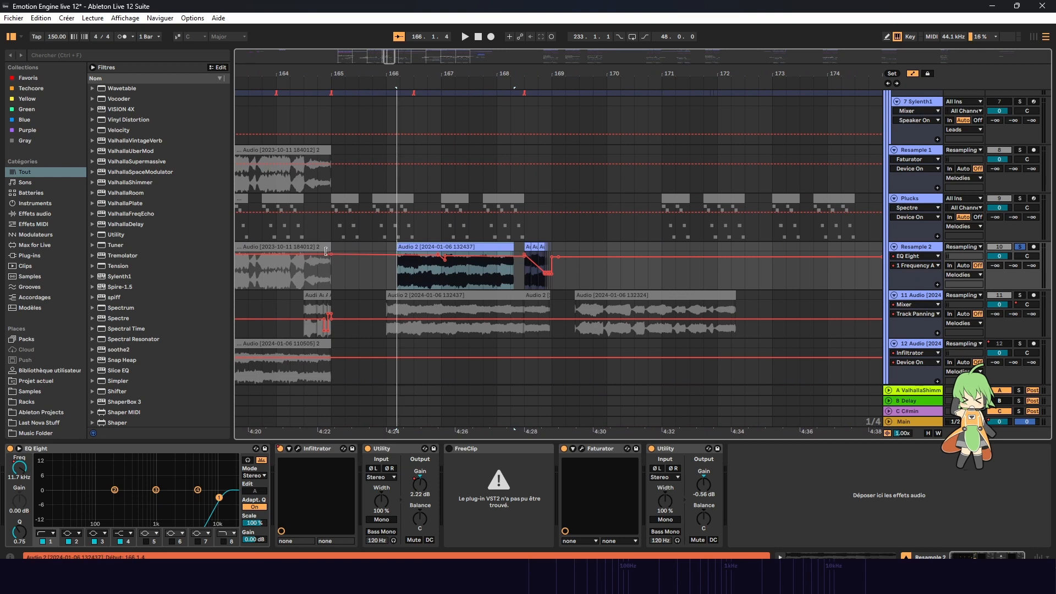
{"action": "left_click_drag", "start_coordinate": [424, 250], "coordinate": [413, 249]}
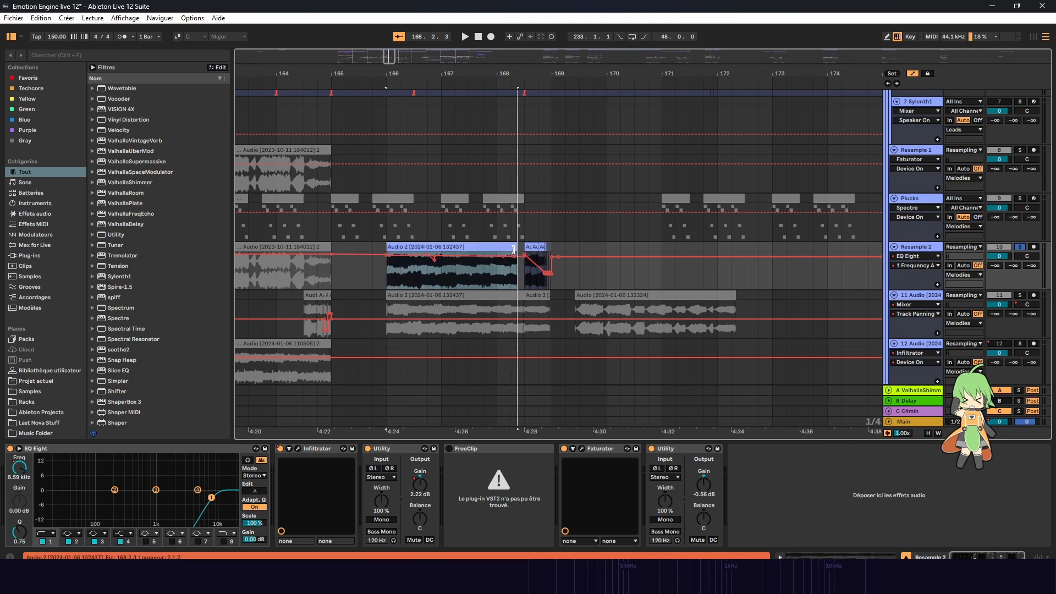
{"action": "left_click_drag", "start_coordinate": [528, 252], "coordinate": [687, 248]}
Step: Switch off Infiltrator and Faturator on Resample 2 and play the extended clip with the EQ Eight frequency at 10.0 Hz
{"action": "left_click", "coordinate": [281, 452]}
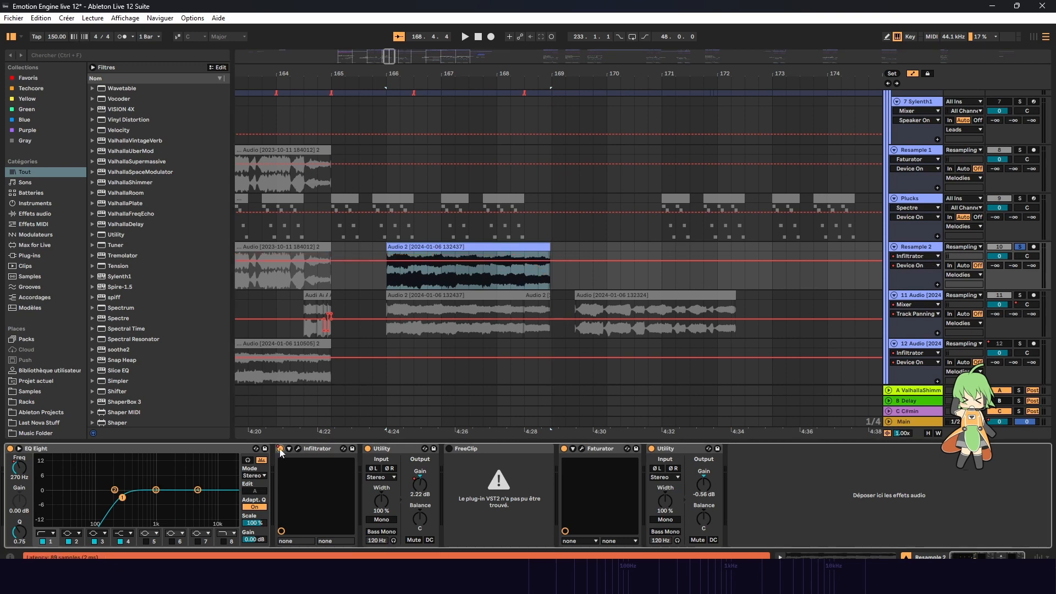
{"action": "left_click", "coordinate": [565, 449]}
{"action": "key", "text": "space"}
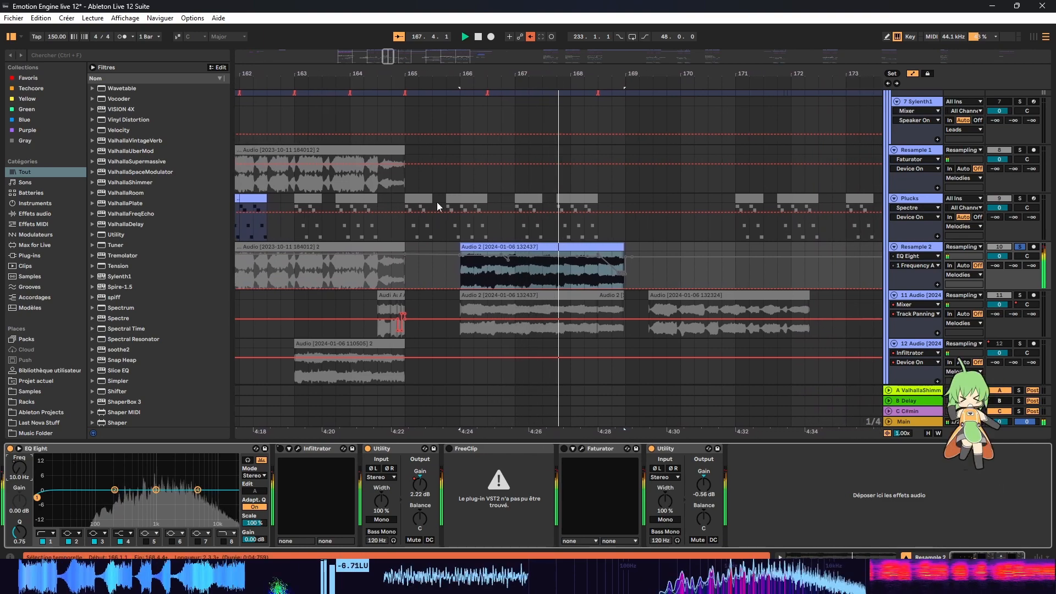
{"action": "key", "text": "space"}
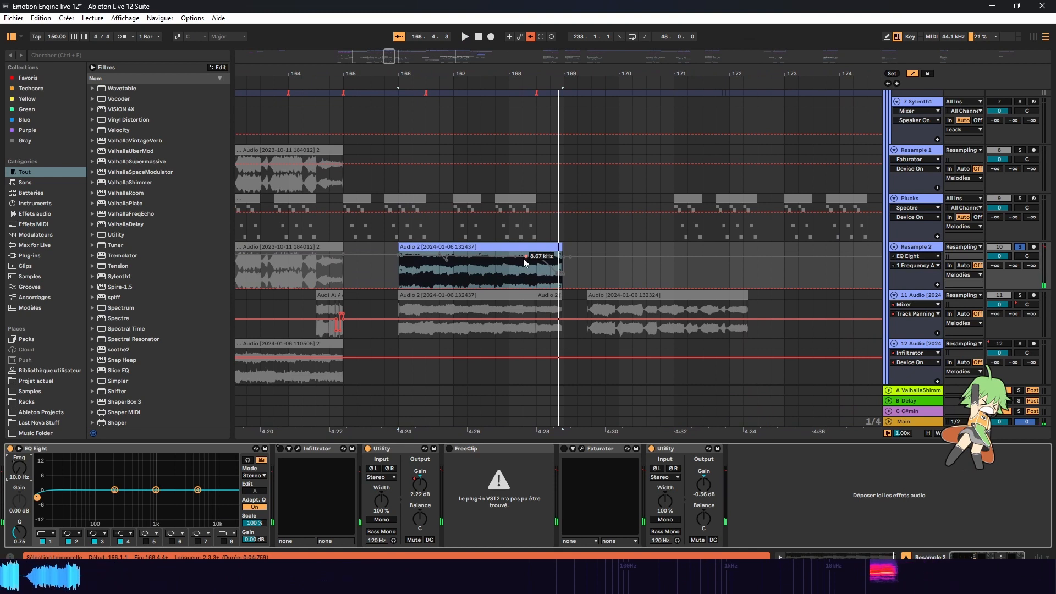
Step: Switch Infiltrator and Faturator back on for Resample 2 and play the extended clip from bar 166.1.1
{"action": "left_click", "coordinate": [493, 246]}
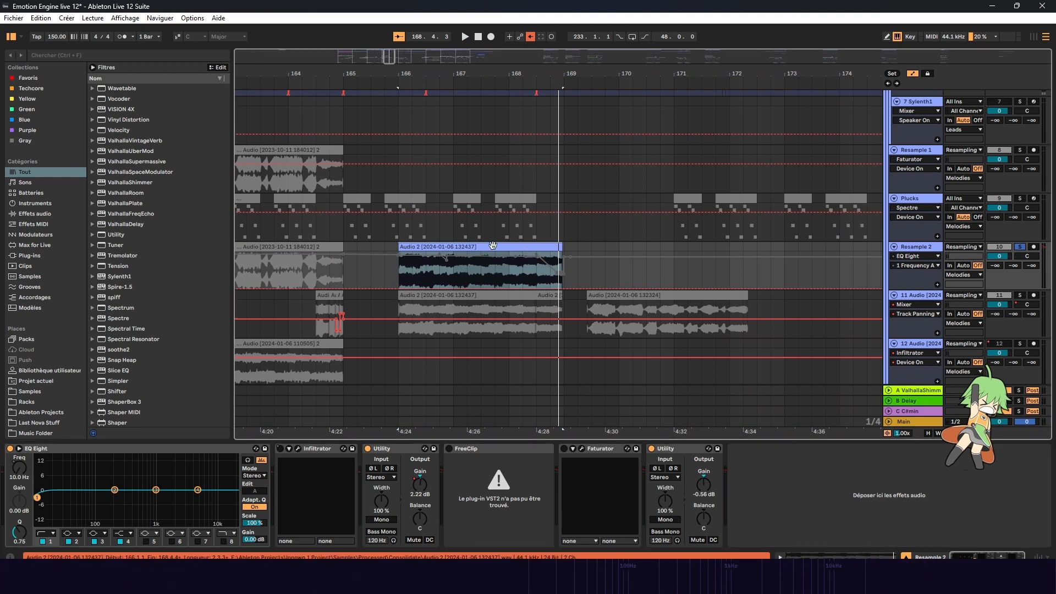
{"action": "left_click", "coordinate": [280, 451]}
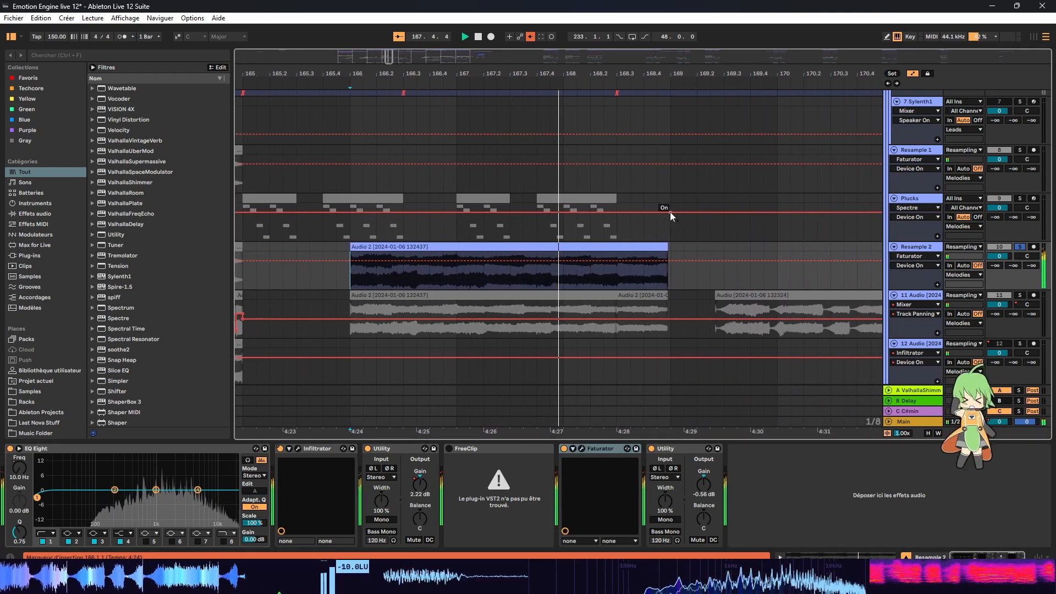
{"action": "left_click", "coordinate": [564, 449]}
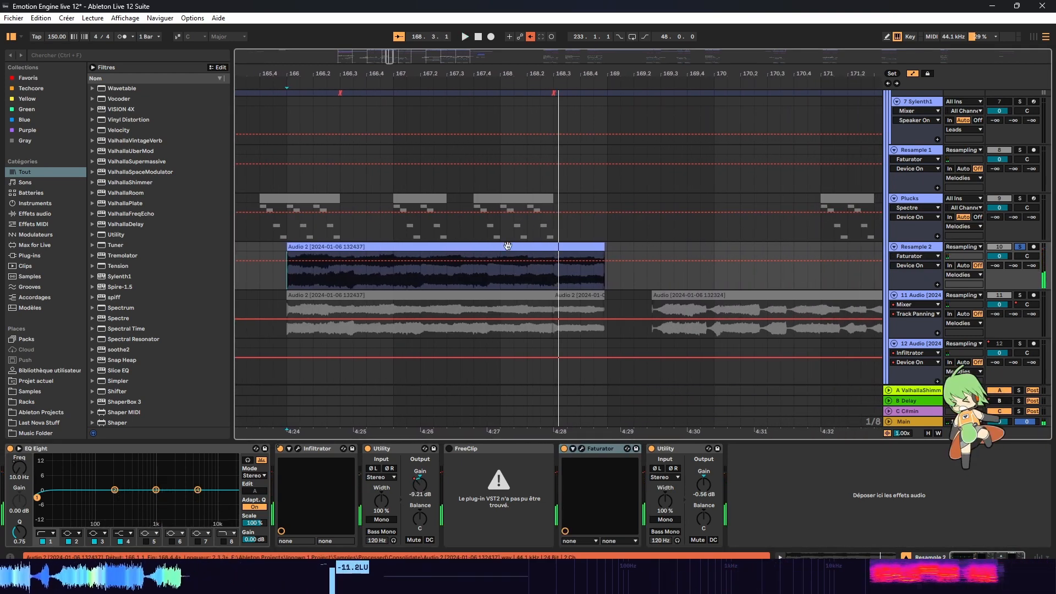
Step: Undo the device changes and the extended clip on Resample 2 to bring back the chopped slices
{"action": "key", "text": "ctrl+z"}
{"action": "key", "text": "ctrl+z"}
{"action": "key", "text": "ctrl+z"}
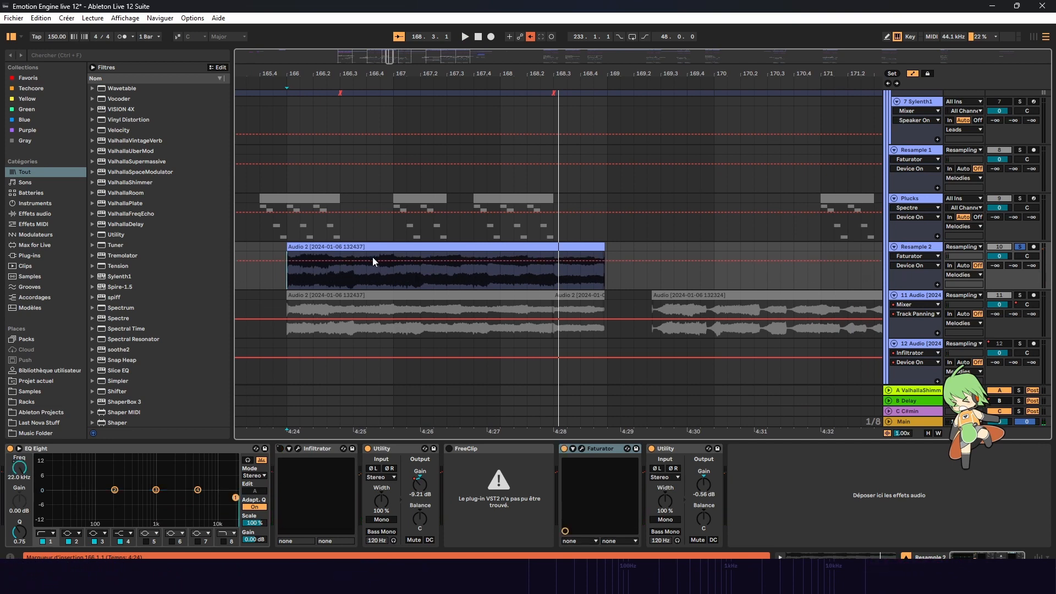
{"action": "key", "text": "ctrl+z"}
{"action": "key", "text": "ctrl+z"}
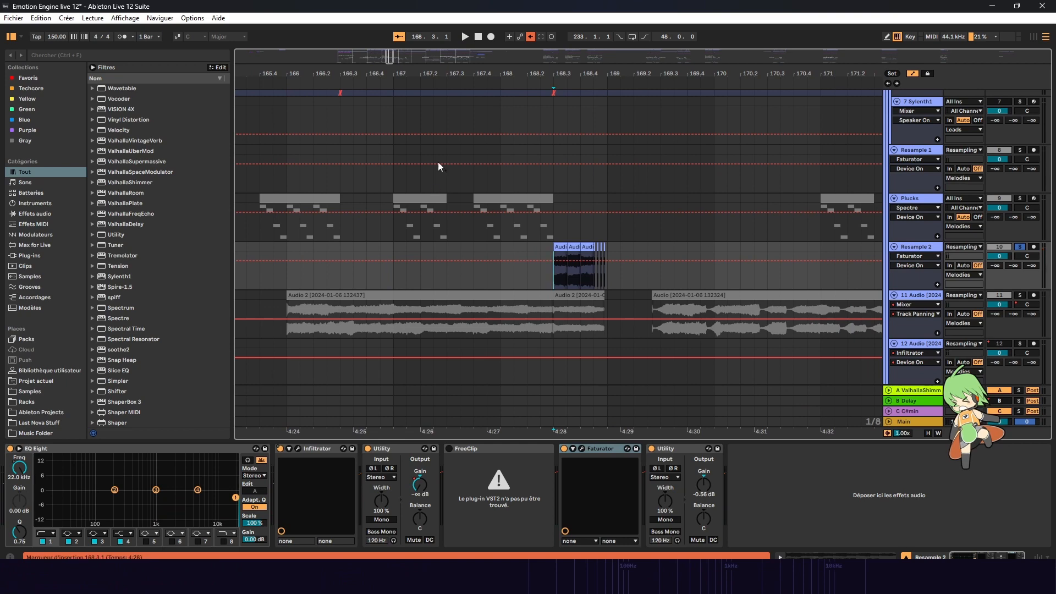
Step: Play the chopped Resample 2 slices from bar 168.3.1 and re-enable the overridden automation
{"action": "mouse_move", "coordinate": [390, 57]}
{"action": "left_mouse_down"}
{"action": "mouse_move", "coordinate": [389, 78]}
{"action": "mouse_move", "coordinate": [388, 43]}
{"action": "left_mouse_up"}
{"action": "key", "text": "space"}
{"action": "key", "text": "ctrl+z"}
{"action": "left_click", "coordinate": [530, 36]}
Step: Activate the muted Celeste MIDI clip that starts at bar 160.3.1, just before Drop 1 B
{"action": "scroll", "coordinate": [654, 233], "scroll_direction": "down", "scroll_amount": 3}
{"action": "scroll", "coordinate": [649, 295], "scroll_direction": "up", "scroll_amount": 2}
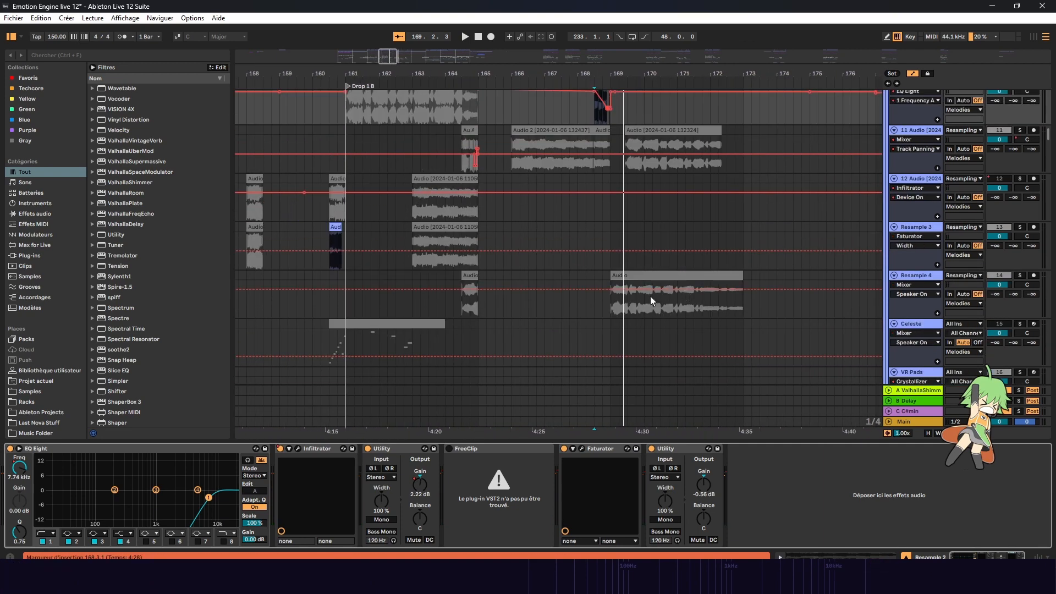
{"action": "scroll", "coordinate": [424, 267], "scroll_direction": "up", "scroll_amount": 1}
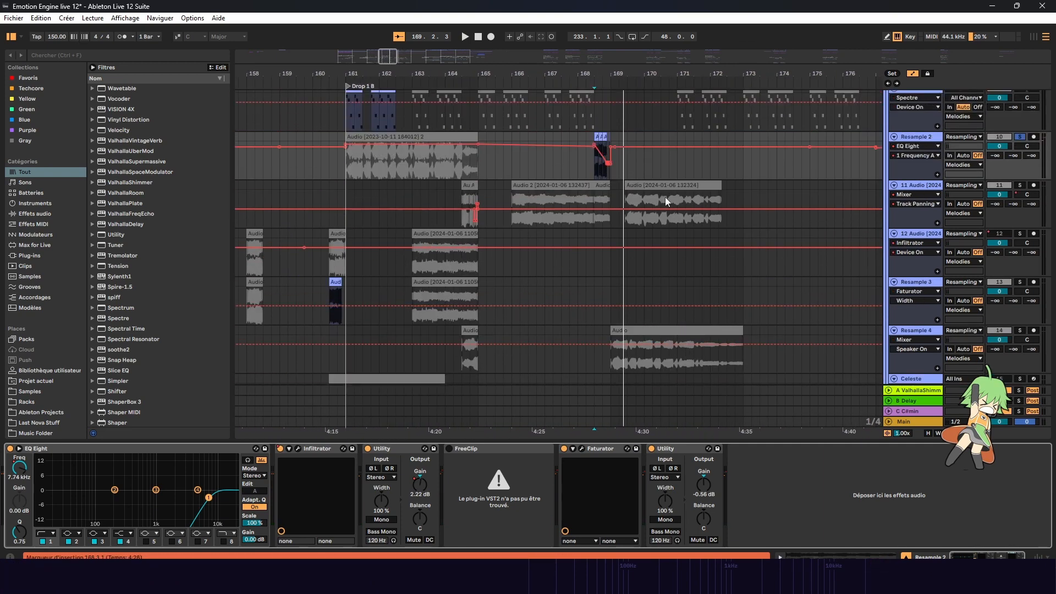
{"action": "scroll", "coordinate": [470, 318], "scroll_direction": "down", "scroll_amount": 6}
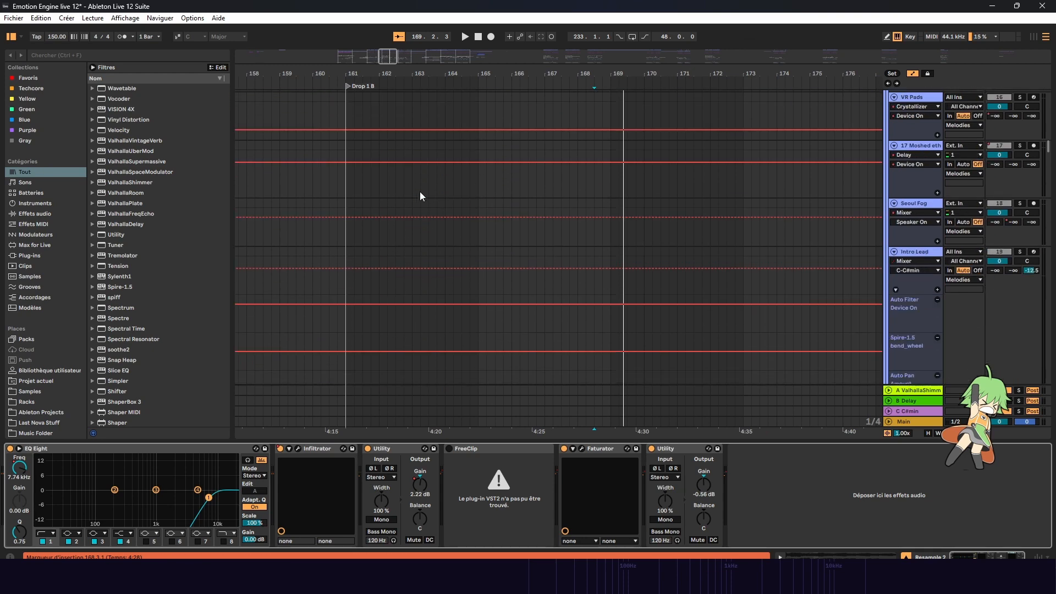
{"action": "scroll", "coordinate": [263, 182], "scroll_direction": "up", "scroll_amount": 3}
{"action": "left_click_drag", "start_coordinate": [328, 216], "coordinate": [461, 202]}
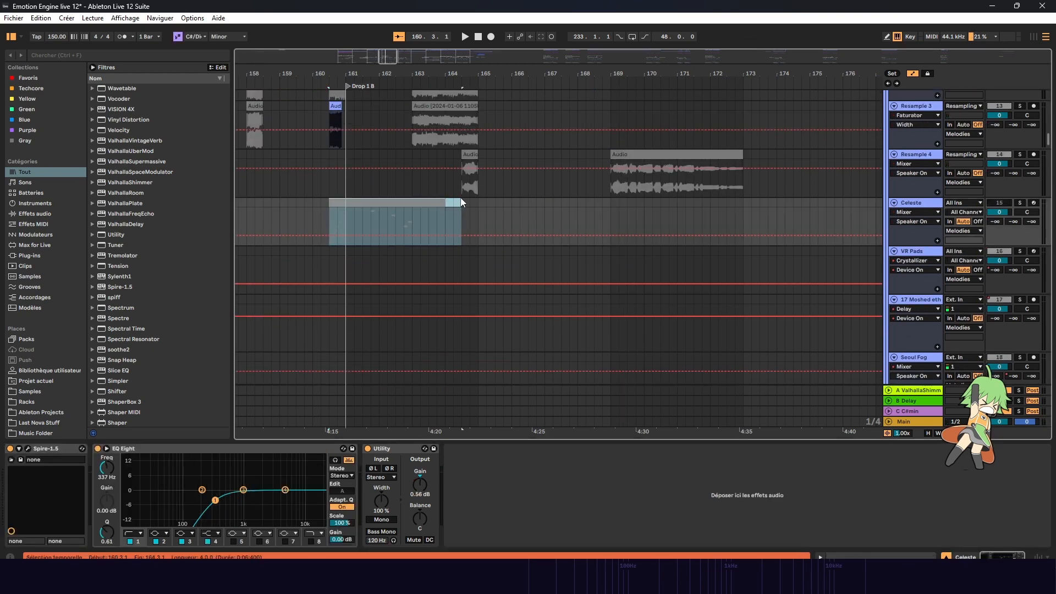
{"action": "left_click", "coordinate": [422, 223]}
{"action": "left_click", "coordinate": [330, 226]}
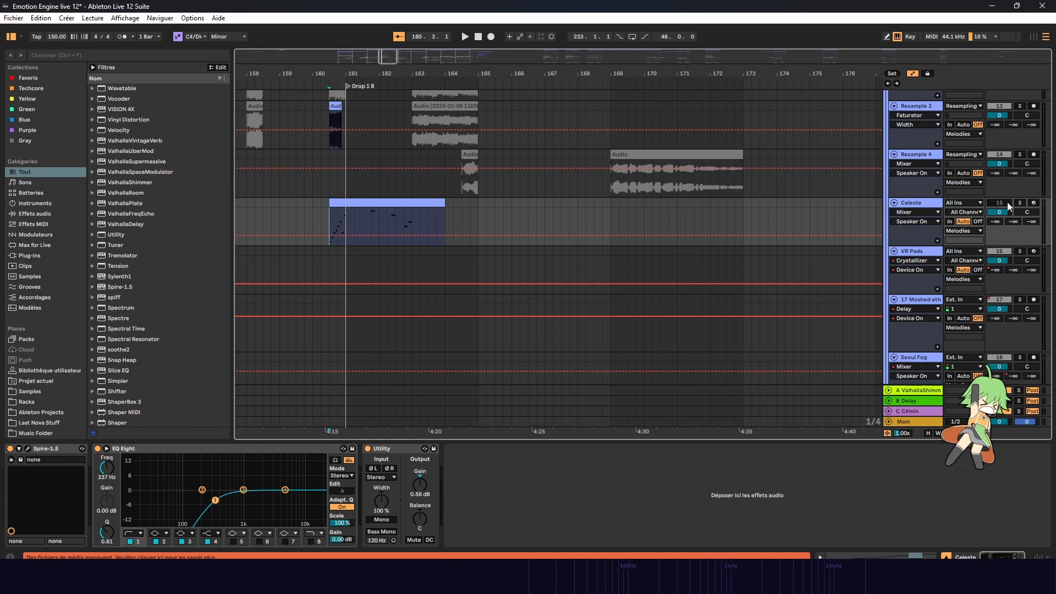
Step: Solo the Celeste track and play its clip from bar 160.3.1
{"action": "left_click_drag", "start_coordinate": [391, 55], "coordinate": [385, 92]}
{"action": "left_click_drag", "start_coordinate": [542, 225], "coordinate": [306, 220]}
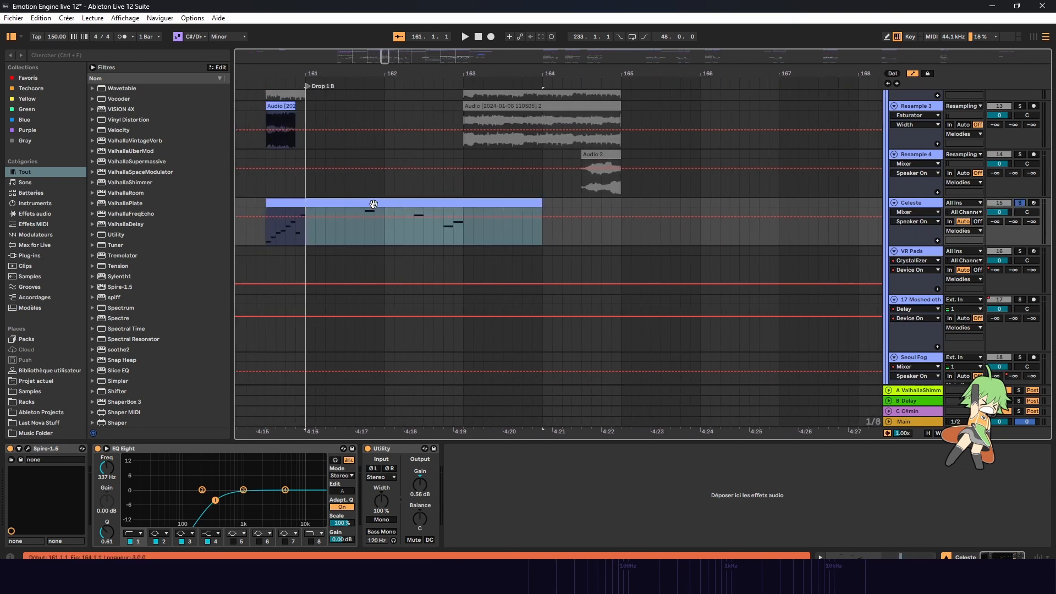
{"action": "left_click", "coordinate": [287, 200]}
{"action": "key", "text": "space"}
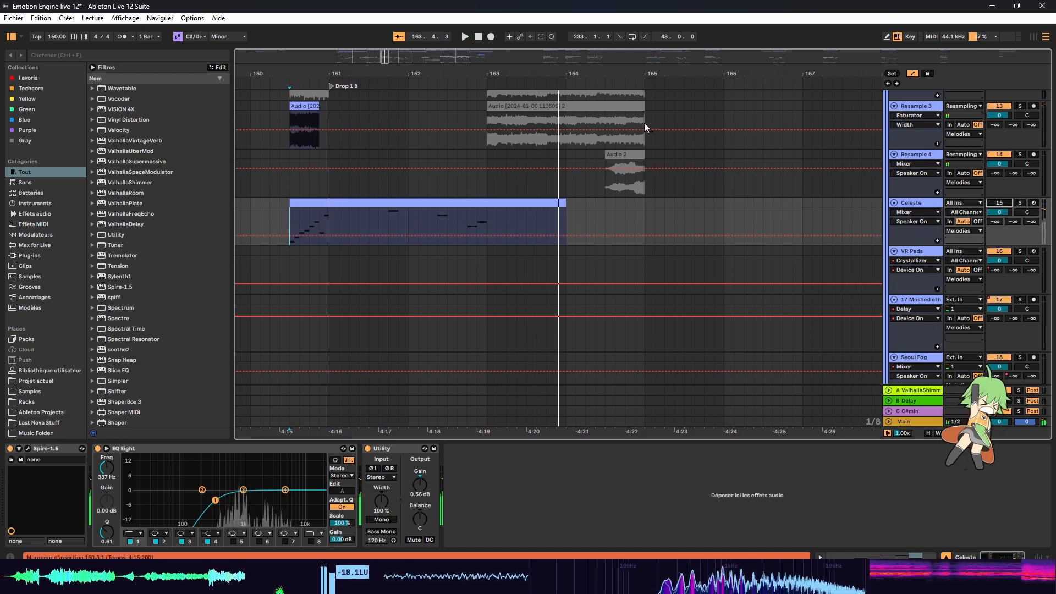
Step: Look through the vocal and FX tracks around Drop 1 B and play them from bar 161.1.1
{"action": "scroll", "coordinate": [564, 129], "scroll_direction": "down", "scroll_amount": 2}
{"action": "mouse_move", "coordinate": [378, 56]}
{"action": "left_mouse_down"}
{"action": "mouse_move", "coordinate": [383, 25]}
{"action": "mouse_move", "coordinate": [380, 35]}
{"action": "left_mouse_up"}
{"action": "scroll", "coordinate": [599, 282], "scroll_direction": "down", "scroll_amount": 2}
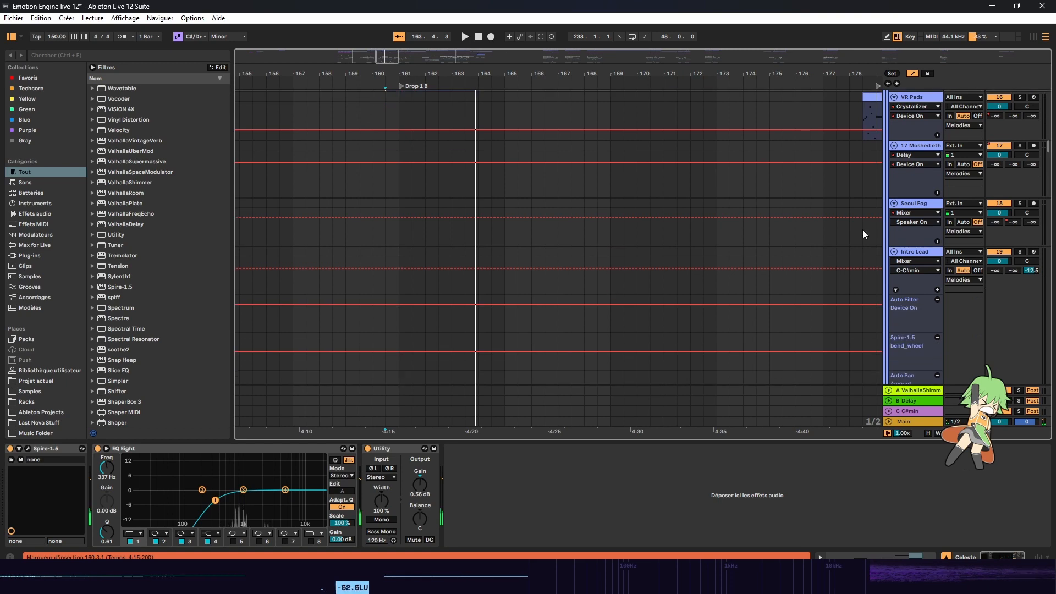
{"action": "left_click_drag", "start_coordinate": [1049, 148], "coordinate": [1011, 237]}
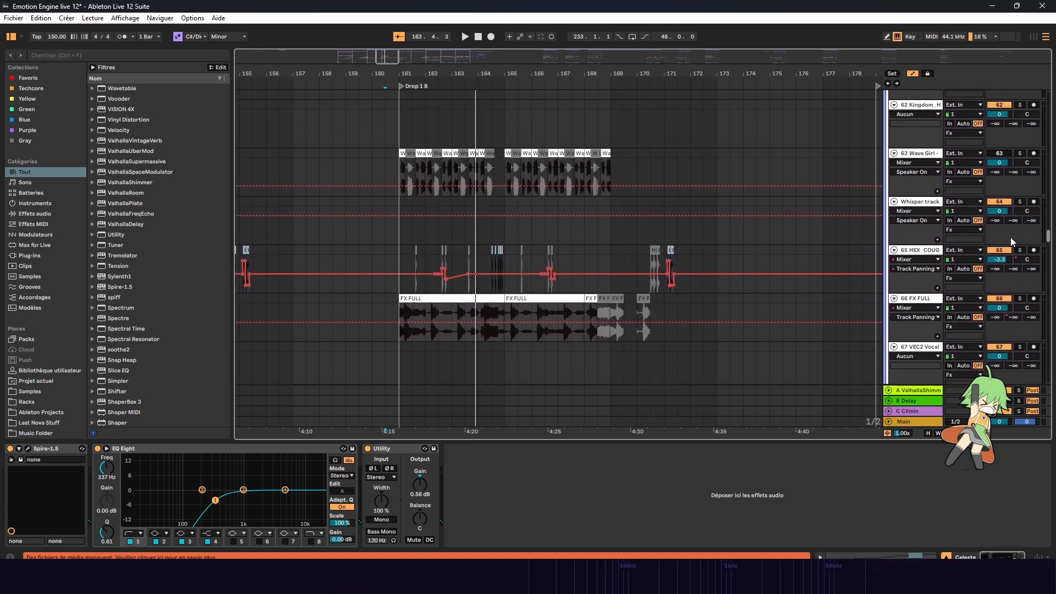
{"action": "left_click", "coordinate": [413, 189]}
{"action": "scroll", "coordinate": [496, 196], "scroll_direction": "up", "scroll_amount": 5}
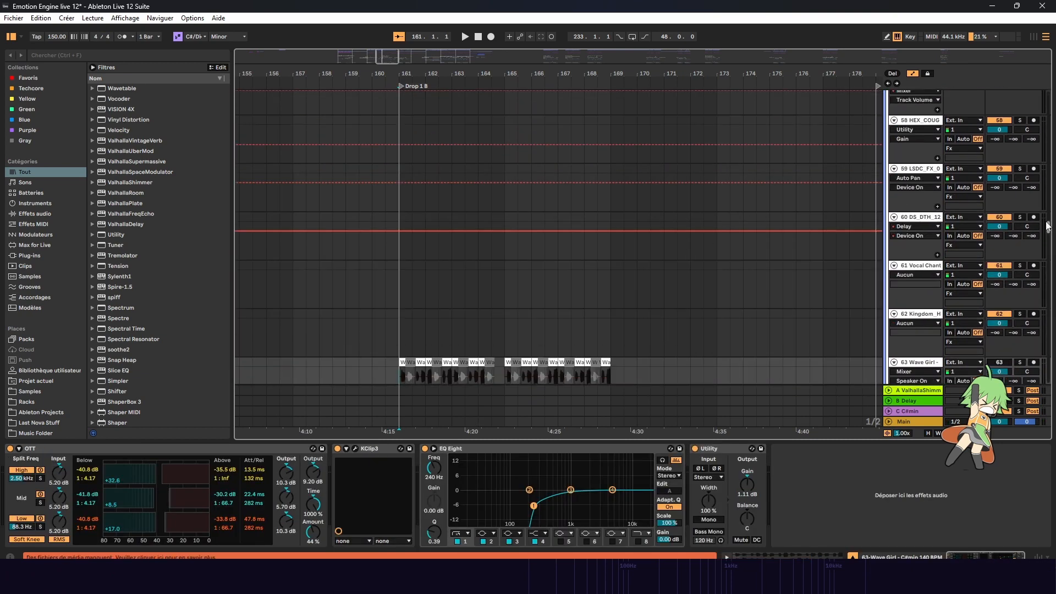
{"action": "mouse_move", "coordinate": [1048, 224]}
{"action": "left_mouse_down"}
{"action": "mouse_move", "coordinate": [1050, 212]}
{"action": "mouse_move", "coordinate": [1049, 239]}
{"action": "left_mouse_up"}
{"action": "key", "text": "space"}
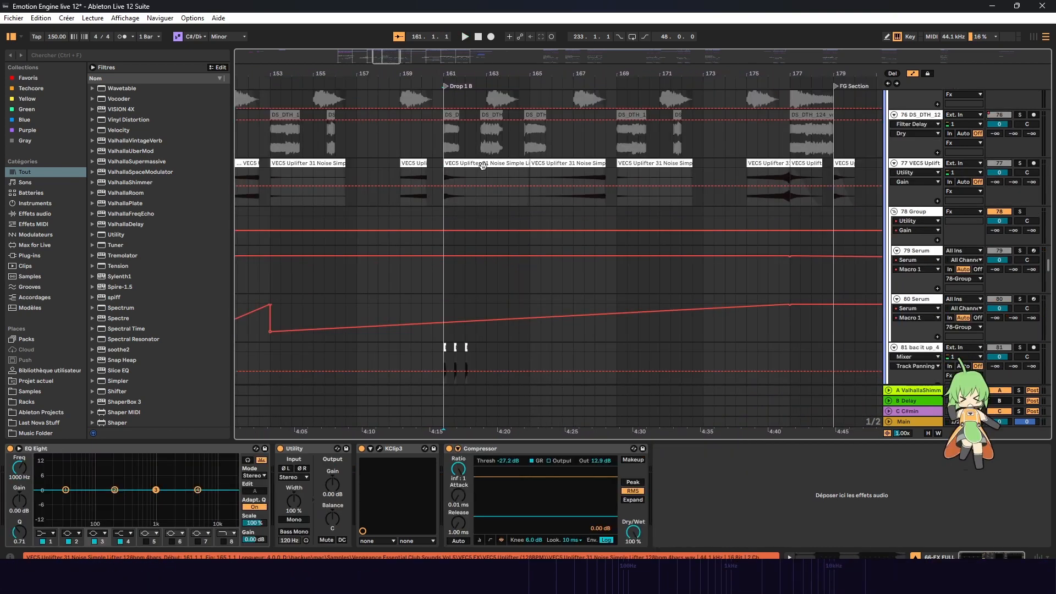
Step: Solo the vocal sample tracks 81 and 82 and play their clips from bar 161.1.1
{"action": "scroll", "coordinate": [486, 166], "scroll_direction": "down", "scroll_amount": 4}
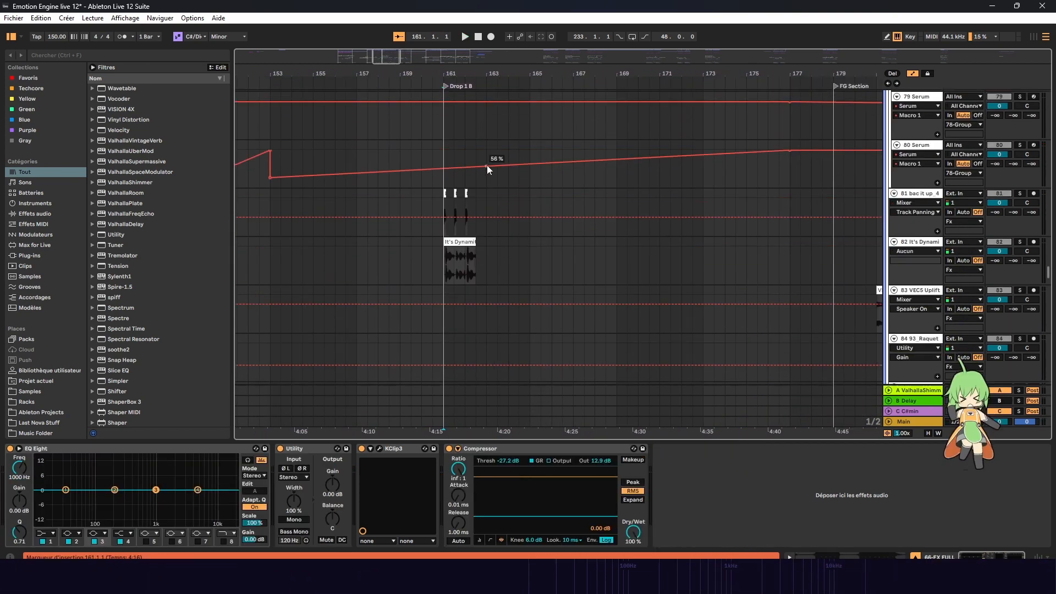
{"action": "scroll", "coordinate": [448, 202], "scroll_direction": "up", "scroll_amount": 1}
{"action": "left_click", "coordinate": [441, 203]}
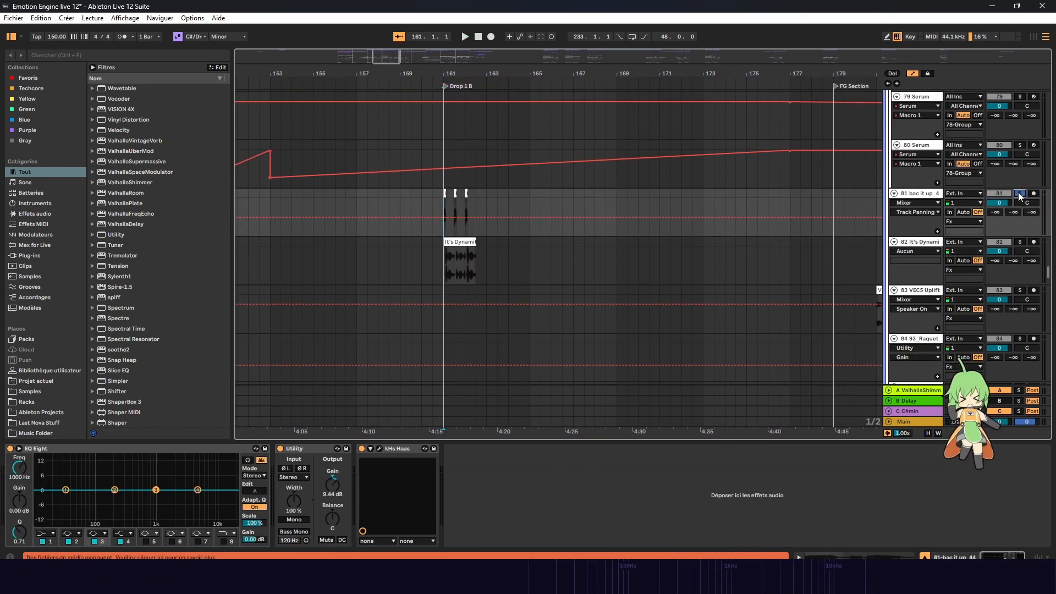
{"action": "key", "text": "space"}
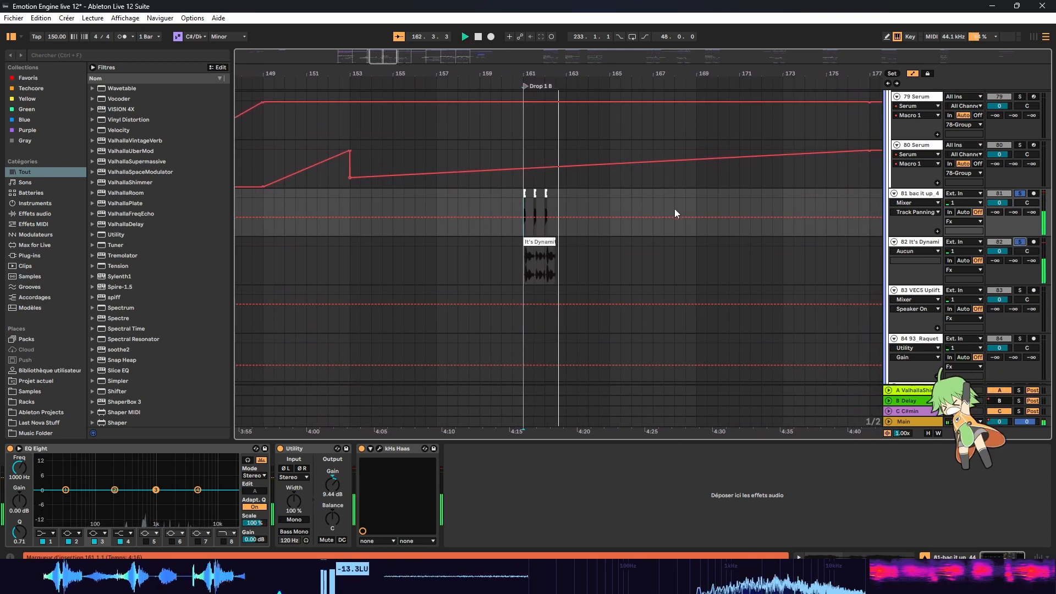
Step: Collapse the Liek n subskrib and Drums groups and play the full mix from the start of Drop 1 B
{"action": "scroll", "coordinate": [1018, 207], "scroll_direction": "down", "scroll_amount": 3}
{"action": "left_click_drag", "start_coordinate": [1046, 278], "coordinate": [1049, 365]}
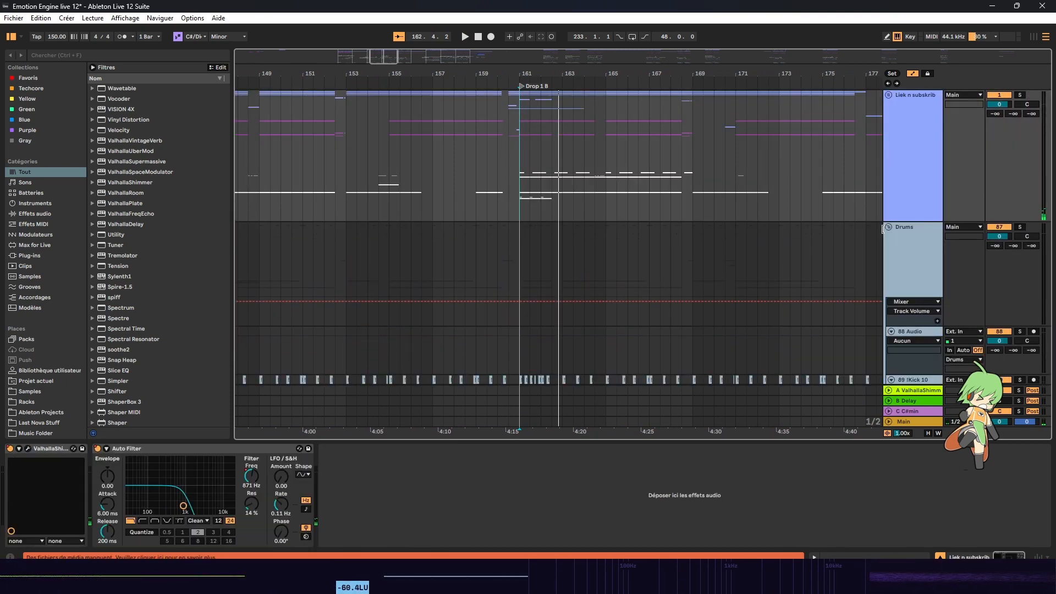
{"action": "left_click", "coordinate": [888, 227]}
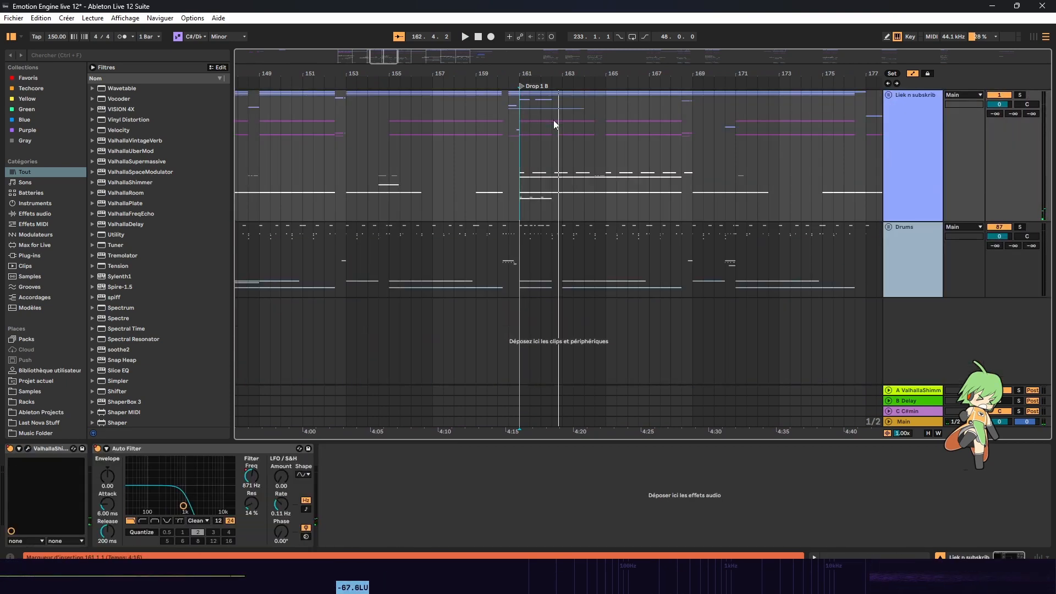
{"action": "left_click", "coordinate": [526, 110]}
{"action": "key", "text": "space"}
{"action": "left_click_drag", "start_coordinate": [386, 59], "coordinate": [385, 54]}
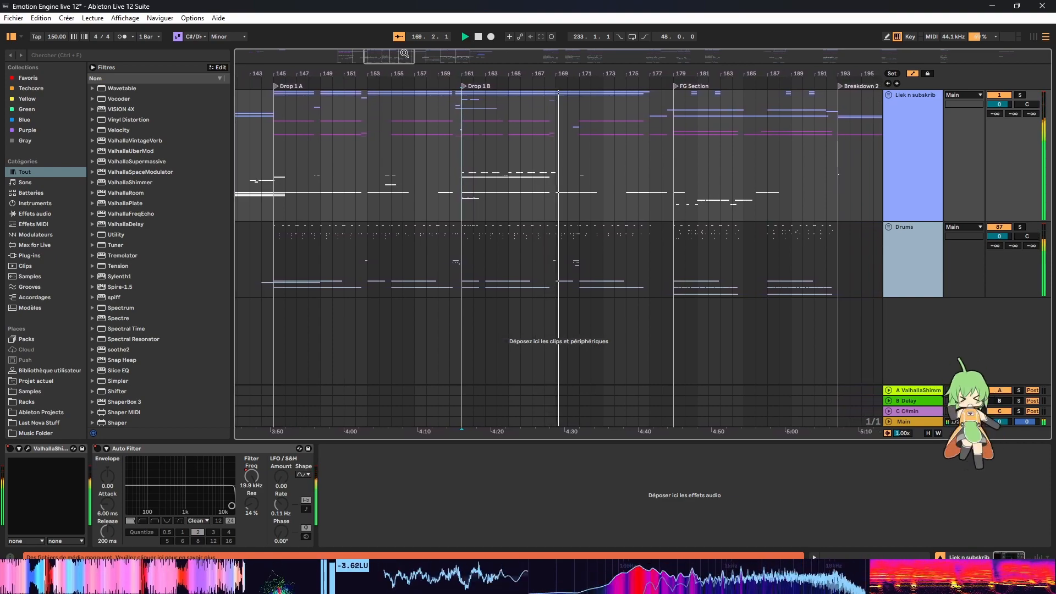
Step: Expand the Liek n subskrib group and play from bar 170.3.1 while locating the Growl 2 tracks
{"action": "left_click", "coordinate": [559, 164]}
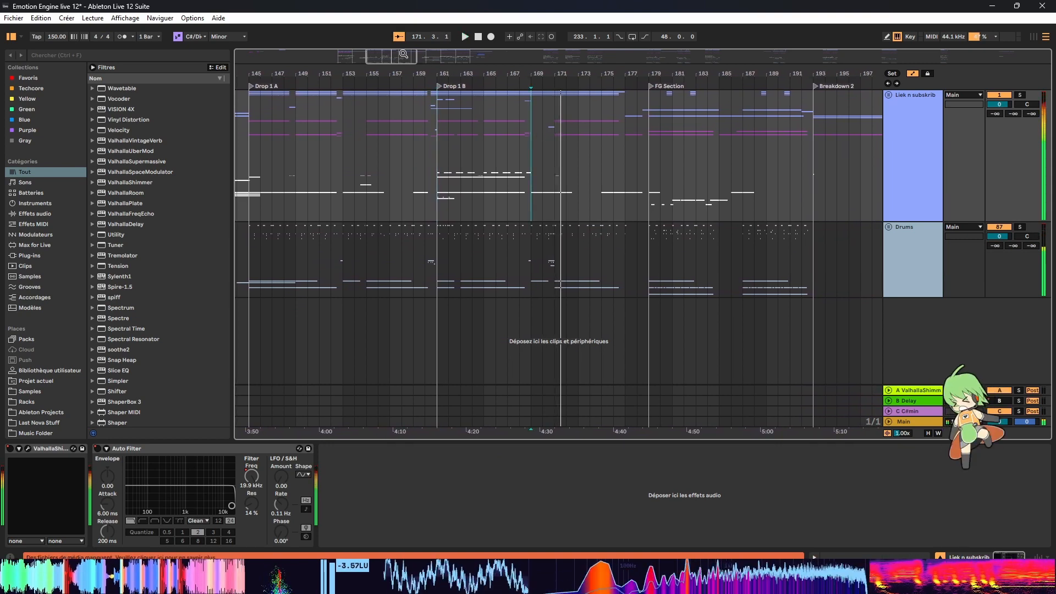
{"action": "left_click_drag", "start_coordinate": [404, 53], "coordinate": [401, 107]}
{"action": "left_click", "coordinate": [467, 127]}
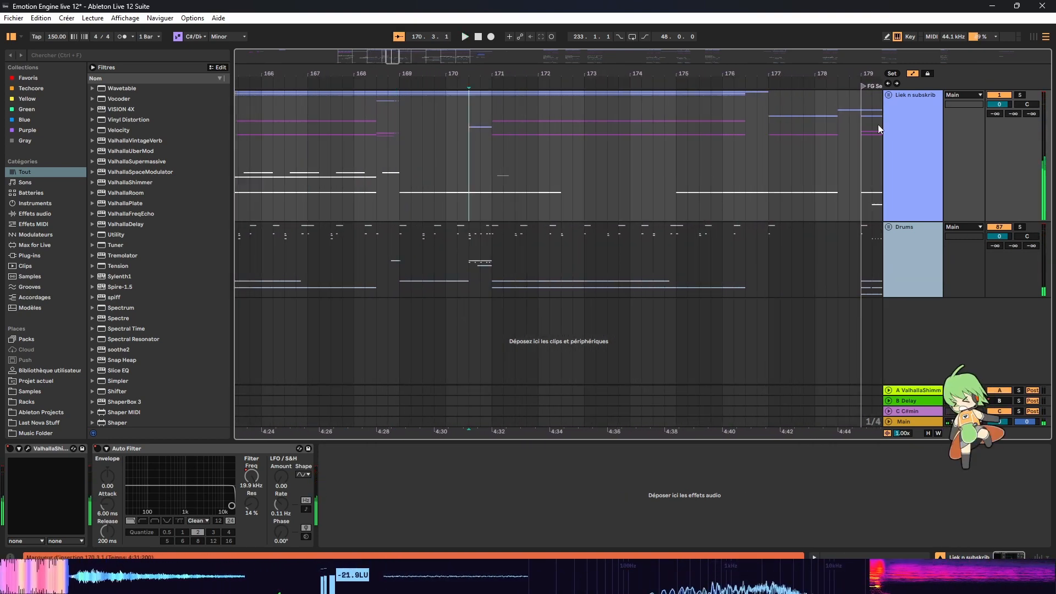
{"action": "left_click", "coordinate": [889, 95]}
{"action": "scroll", "coordinate": [1025, 149], "scroll_direction": "down", "scroll_amount": 3}
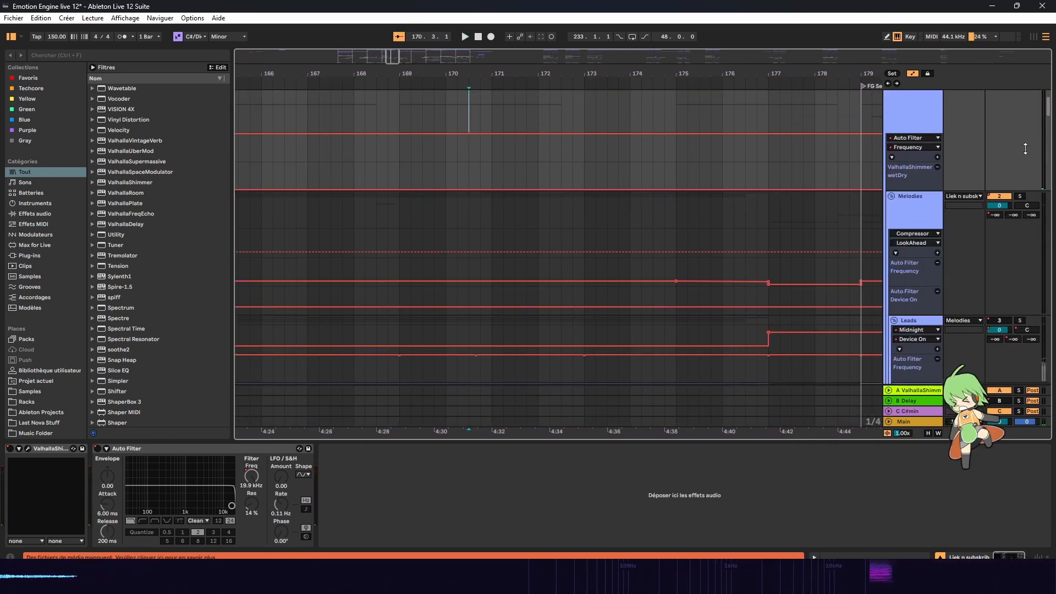
{"action": "left_click_drag", "start_coordinate": [1049, 108], "coordinate": [1029, 148]}
{"action": "scroll", "coordinate": [1027, 144], "scroll_direction": "down", "scroll_amount": 15}
{"action": "key", "text": "space"}
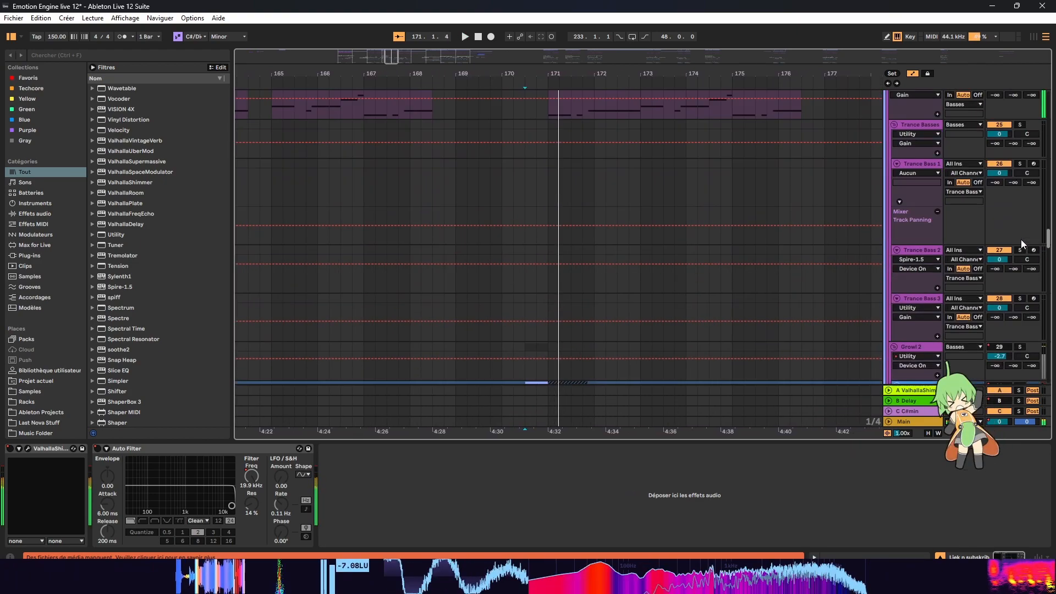
{"action": "scroll", "coordinate": [1019, 262], "scroll_direction": "up", "scroll_amount": 5}
Step: Solo the 30 Audio track under Growl 2 and play its clip from bar 170.3.1
{"action": "left_click", "coordinate": [534, 217]}
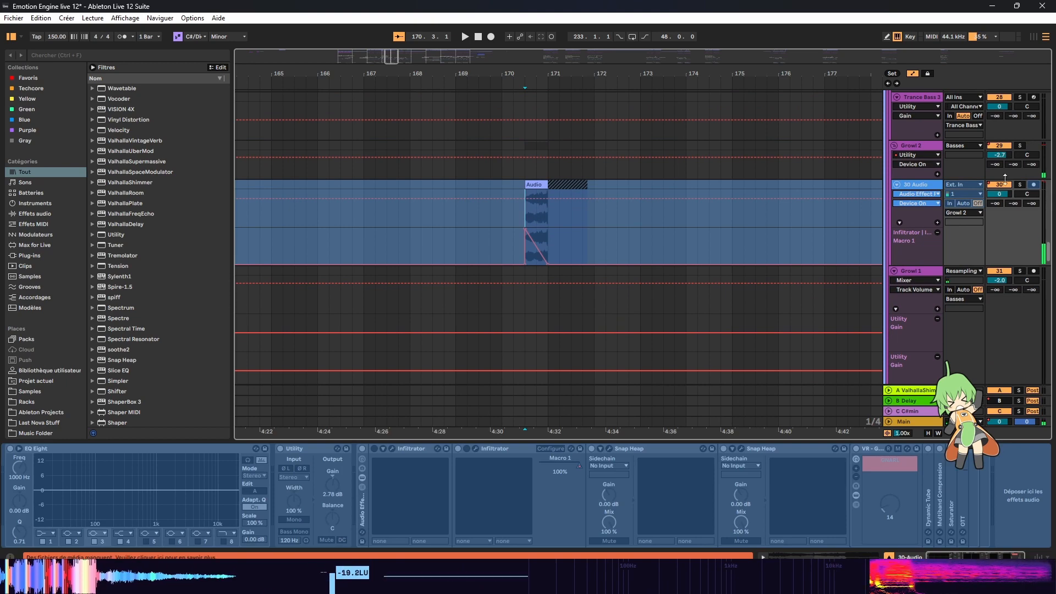
{"action": "left_click", "coordinate": [1021, 185]}
{"action": "key", "text": "space"}
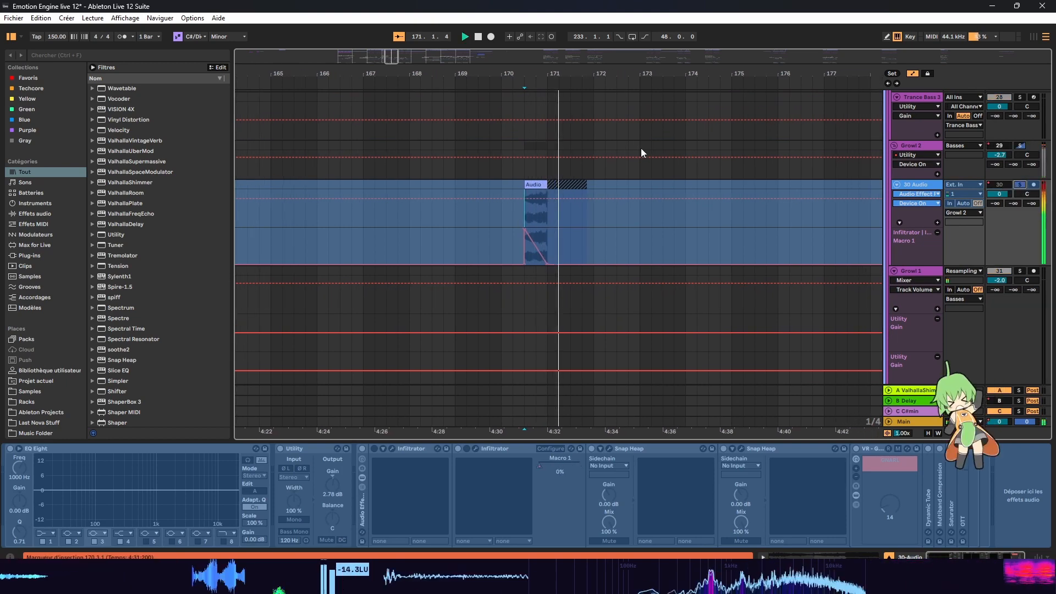
{"action": "key", "text": "space"}
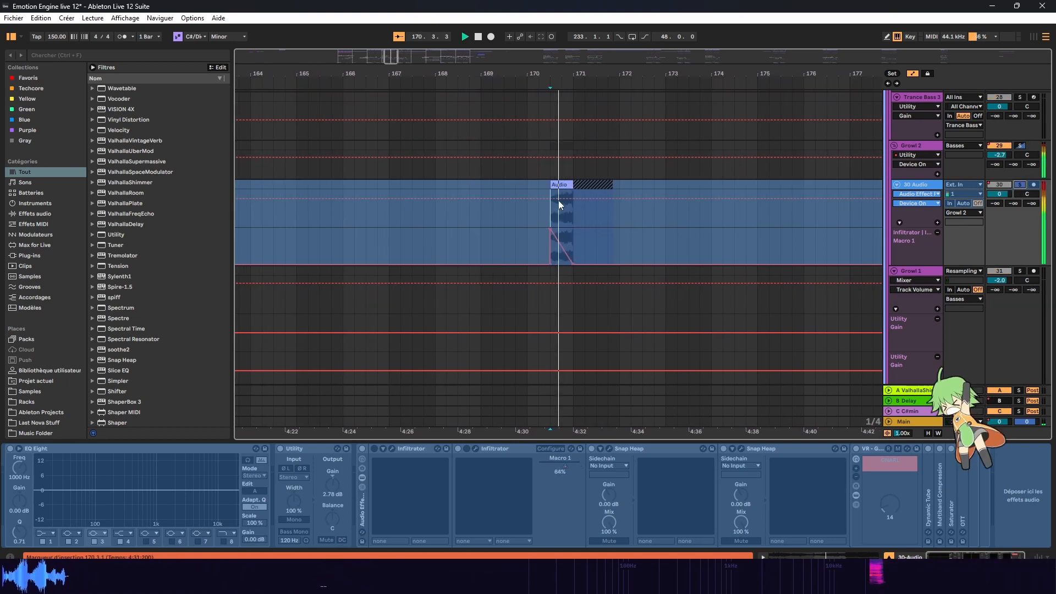
{"action": "key", "text": "space"}
Step: Solo the Growl 1 track and play its clip from the start of Trance Intro at bar 113.1.1
{"action": "mouse_move", "coordinate": [312, 74]}
{"action": "left_mouse_down"}
{"action": "mouse_move", "coordinate": [314, 61]}
{"action": "mouse_move", "coordinate": [882, 45]}
{"action": "left_mouse_up"}
{"action": "scroll", "coordinate": [397, 238], "scroll_direction": "down", "scroll_amount": 1}
{"action": "left_click", "coordinate": [417, 269]}
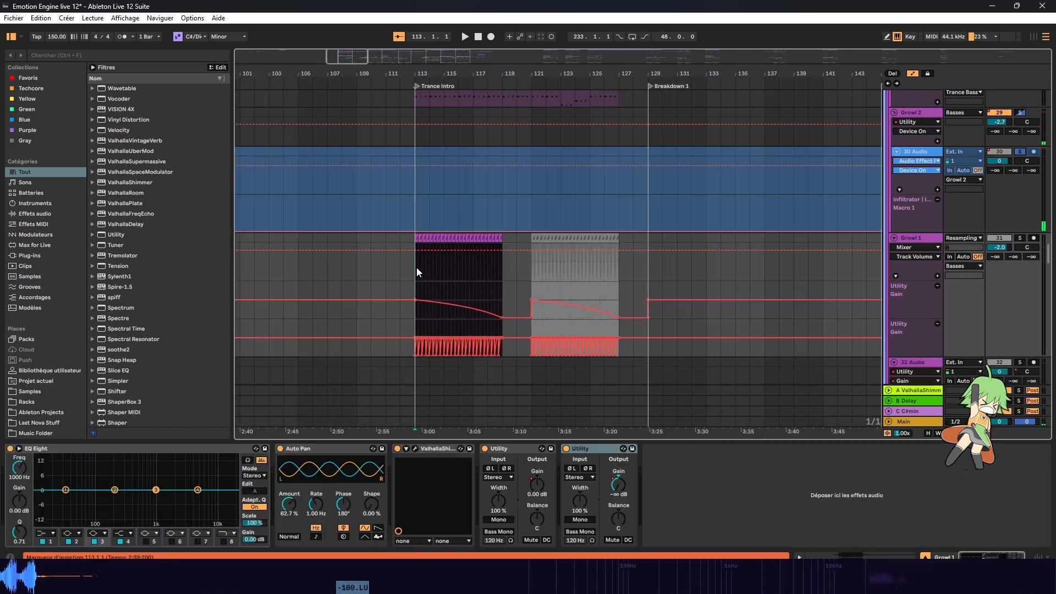
{"action": "left_click", "coordinate": [1022, 237]}
{"action": "key", "text": "space"}
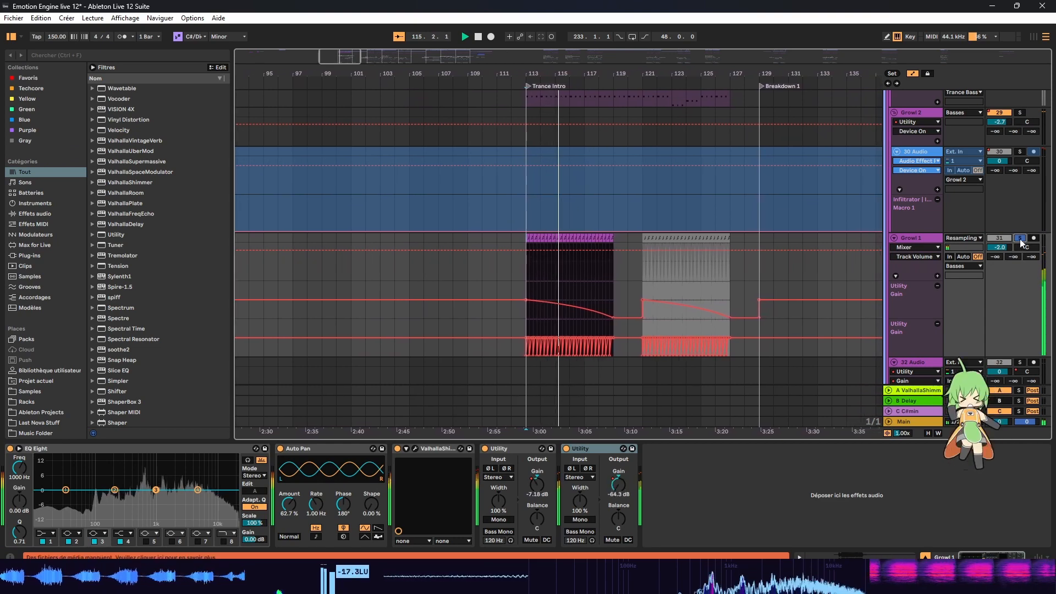
Step: Collapse the Liek n subskrib group and play the full mix from bar 175.1.1 in Drop 1 B
{"action": "left_click_drag", "start_coordinate": [340, 57], "coordinate": [381, 52]}
{"action": "scroll", "coordinate": [524, 286], "scroll_direction": "up", "scroll_amount": 2}
{"action": "scroll", "coordinate": [445, 260], "scroll_direction": "down", "scroll_amount": 2}
{"action": "scroll", "coordinate": [530, 250], "scroll_direction": "up", "scroll_amount": 3}
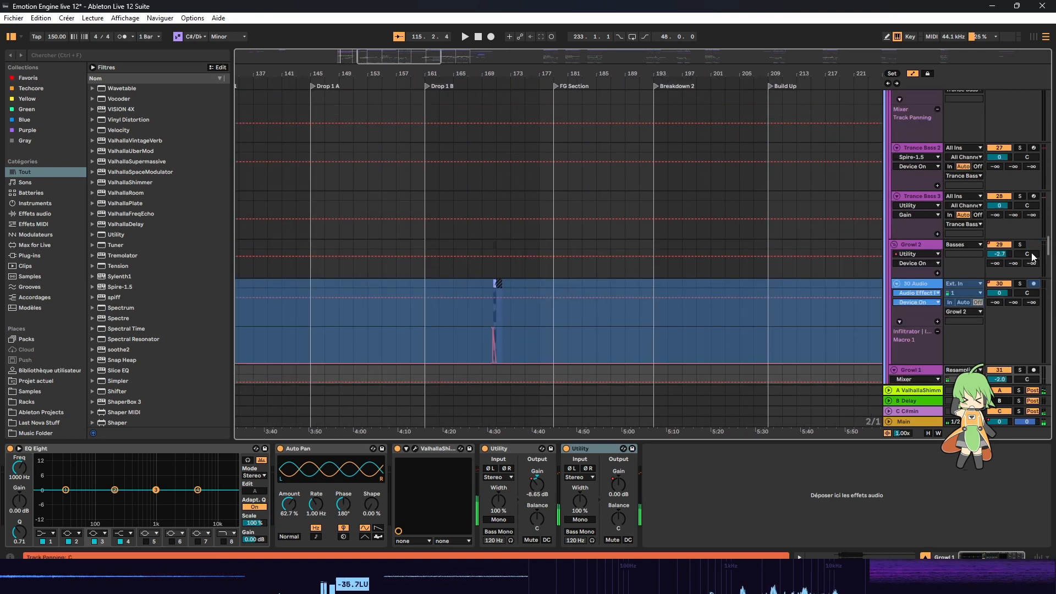
{"action": "left_click_drag", "start_coordinate": [1049, 242], "coordinate": [1021, 95]}
{"action": "left_click", "coordinate": [889, 95]}
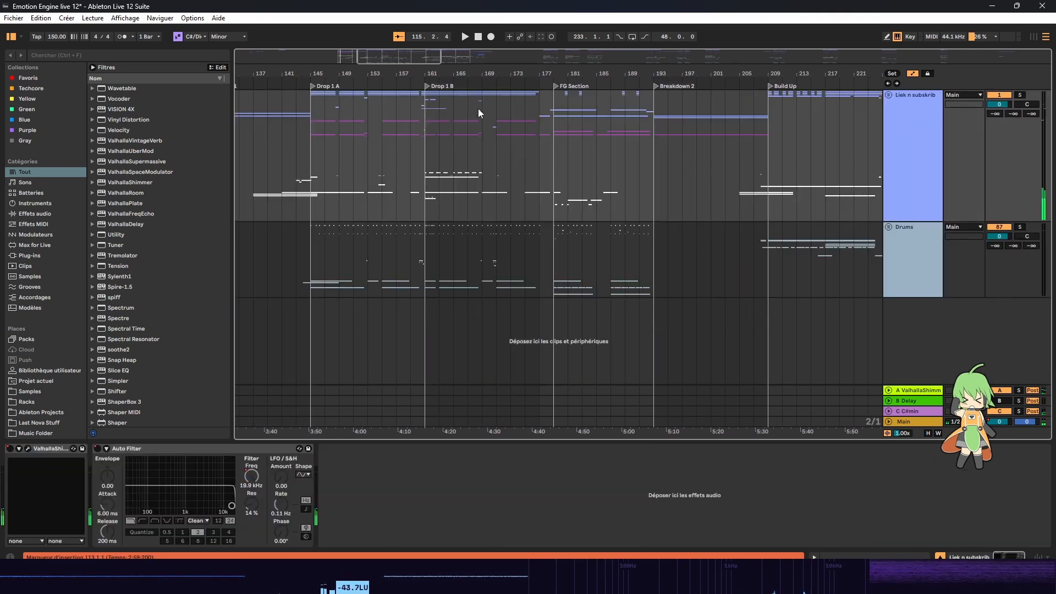
{"action": "left_click", "coordinate": [530, 125]}
{"action": "key", "text": "space"}
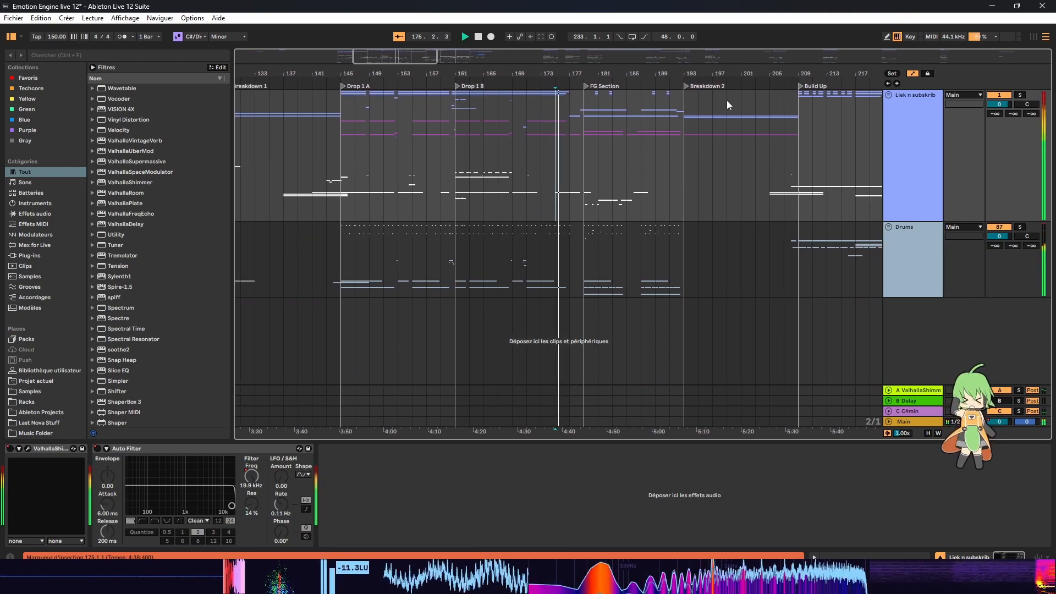
{"action": "left_click_drag", "start_coordinate": [634, 74], "coordinate": [639, 101]}
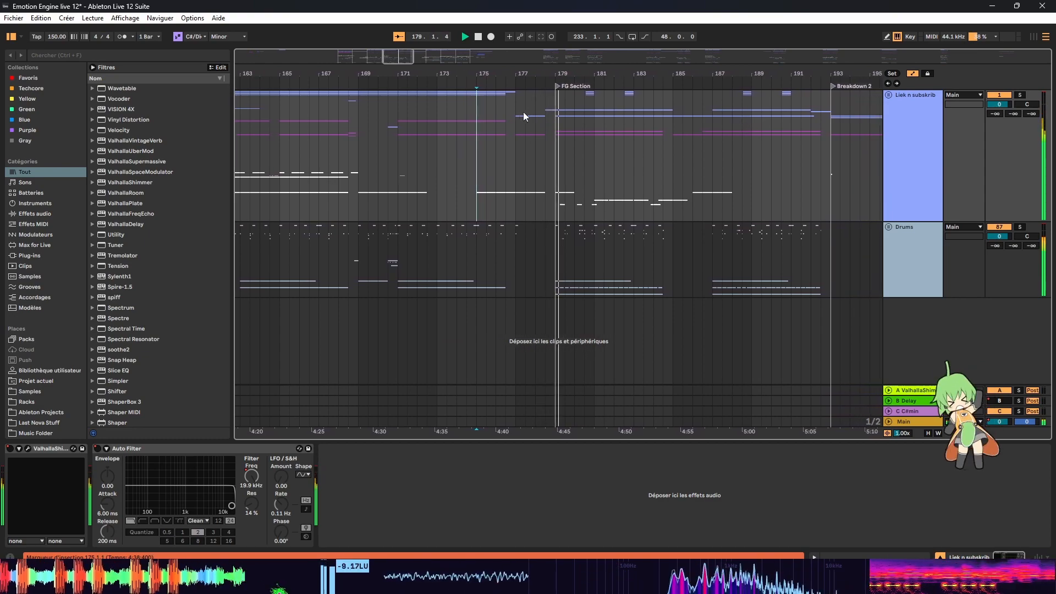
Step: Play the full mix from bar 177.1.1 through the FG Section and reset the start position to bar 177.1.1
{"action": "left_click", "coordinate": [510, 108]}
{"action": "left_click_drag", "start_coordinate": [615, 74], "coordinate": [518, 87]}
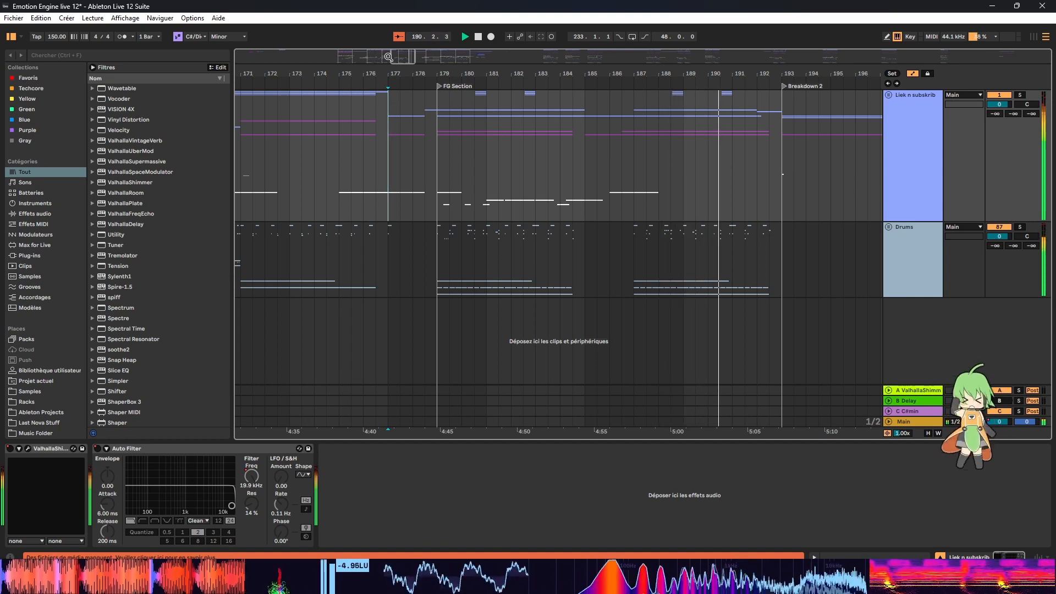
{"action": "left_click", "coordinate": [432, 135]}
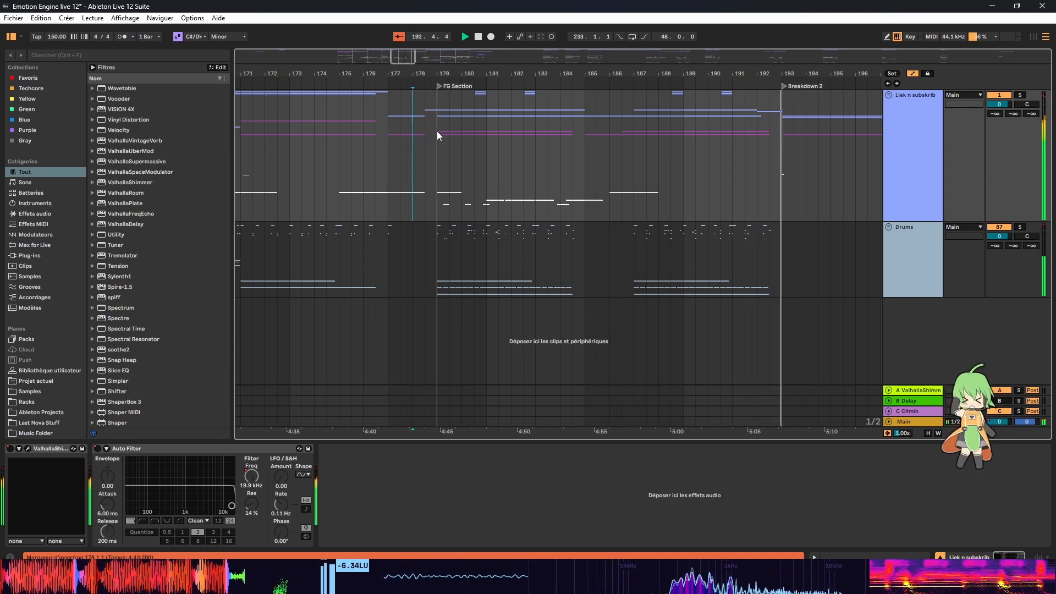
{"action": "left_click", "coordinate": [385, 136]}
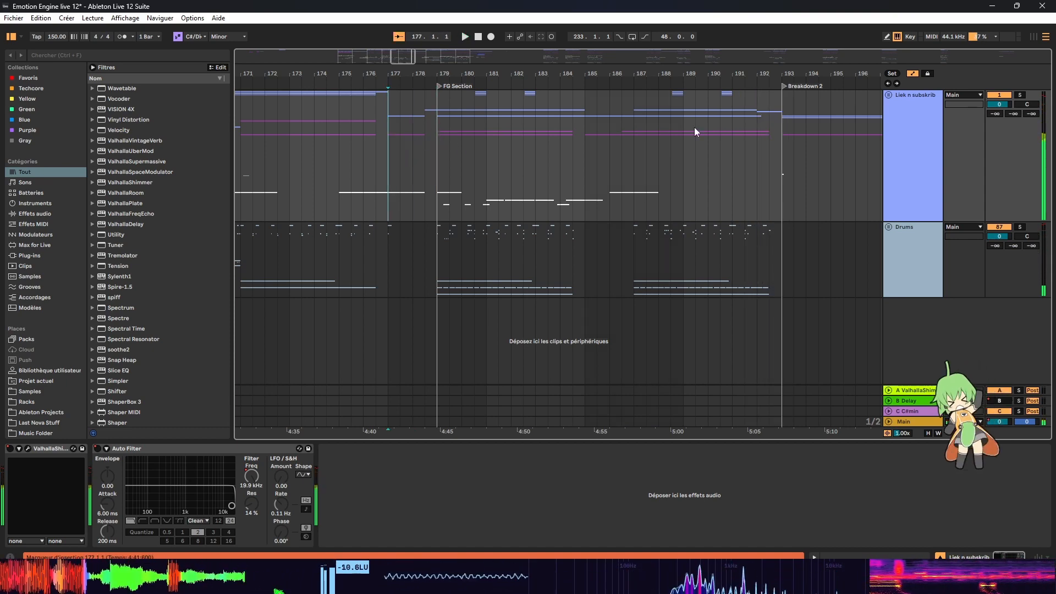
Step: Expand the Liek n subskrib group, solo Intro Lead 2 and play its clip from bar 177.1.1
{"action": "left_click", "coordinate": [889, 95]}
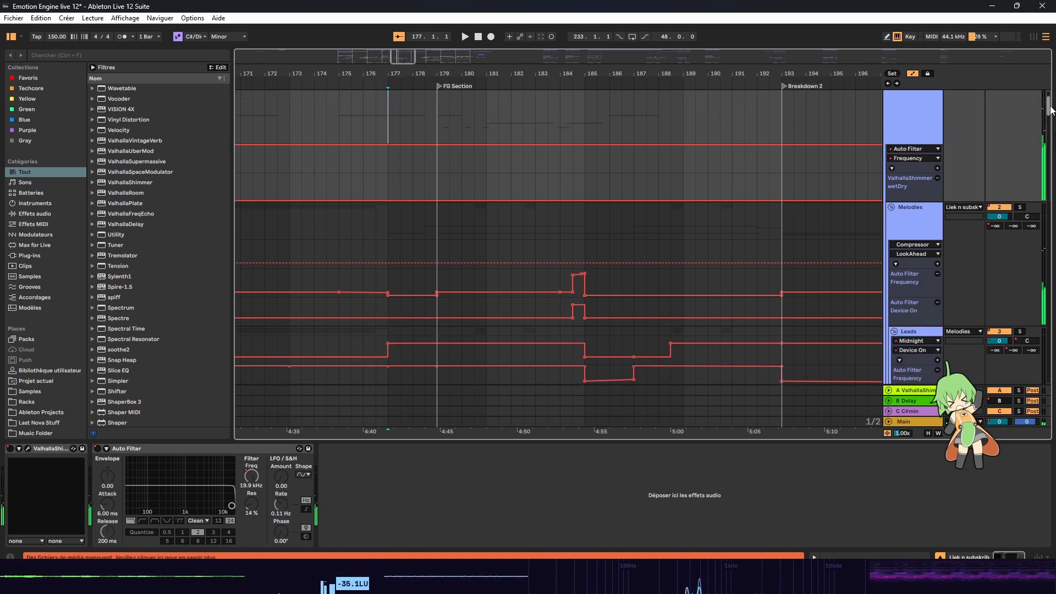
{"action": "mouse_move", "coordinate": [1051, 109]}
{"action": "left_mouse_down"}
{"action": "mouse_move", "coordinate": [1007, 230]}
{"action": "mouse_move", "coordinate": [1014, 206]}
{"action": "left_mouse_up"}
{"action": "scroll", "coordinate": [551, 231], "scroll_direction": "up", "scroll_amount": 4}
{"action": "left_click", "coordinate": [393, 229]}
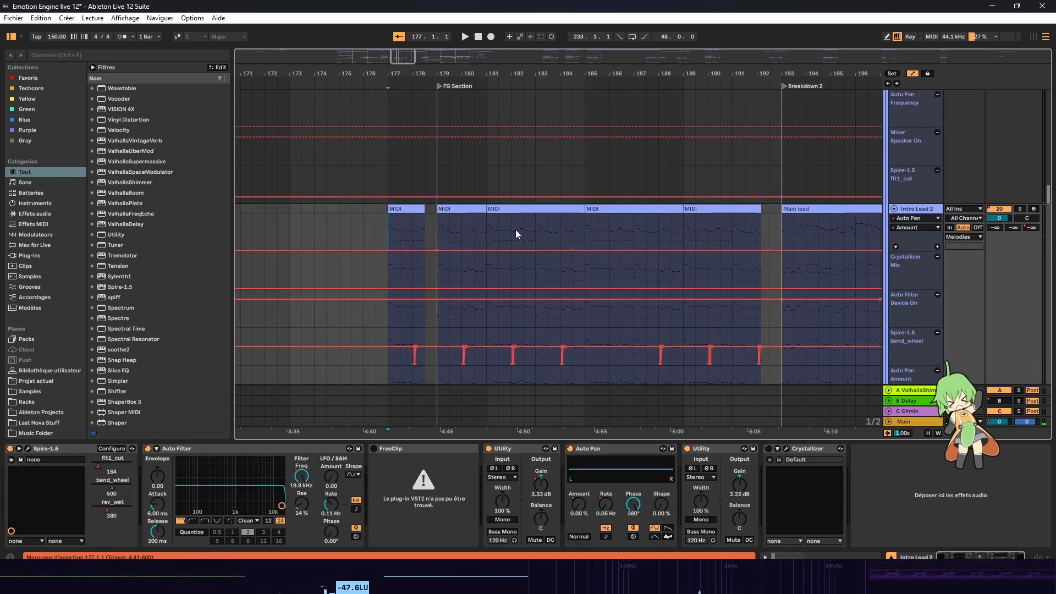
{"action": "key", "text": "space"}
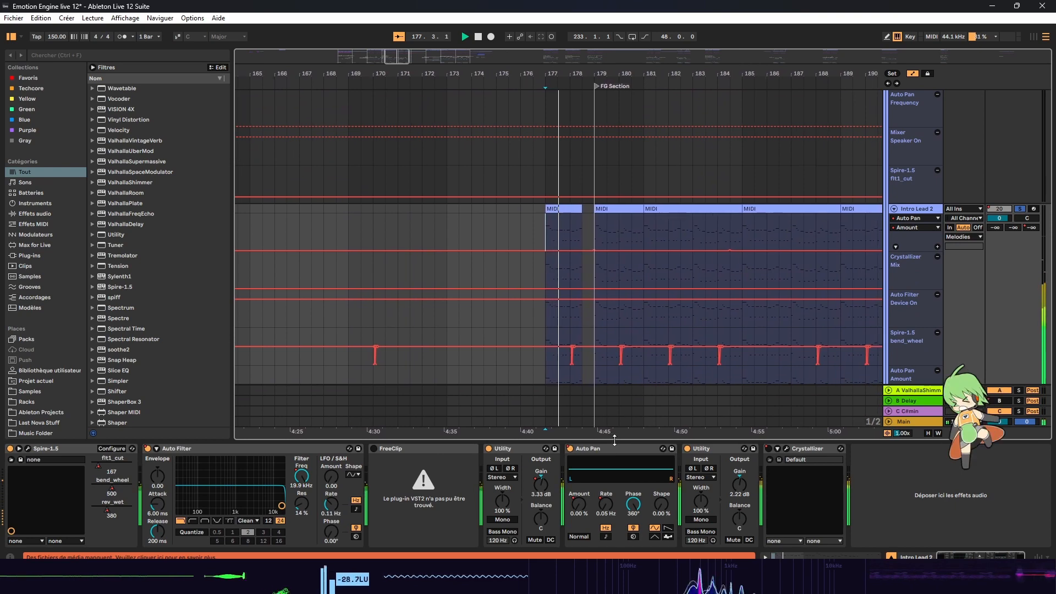
{"action": "key", "text": "ctrl+alt+l"}
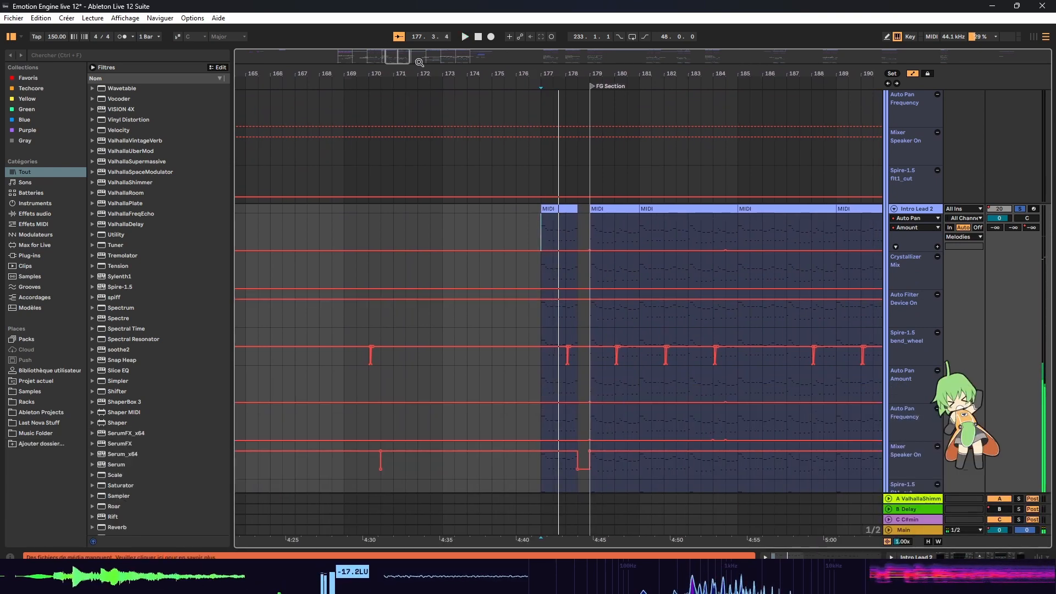
Step: Solo the VR Pads track and play its clip from bar 178.3.1
{"action": "left_click_drag", "start_coordinate": [399, 50], "coordinate": [398, 79]}
{"action": "scroll", "coordinate": [597, 192], "scroll_direction": "up", "scroll_amount": 8}
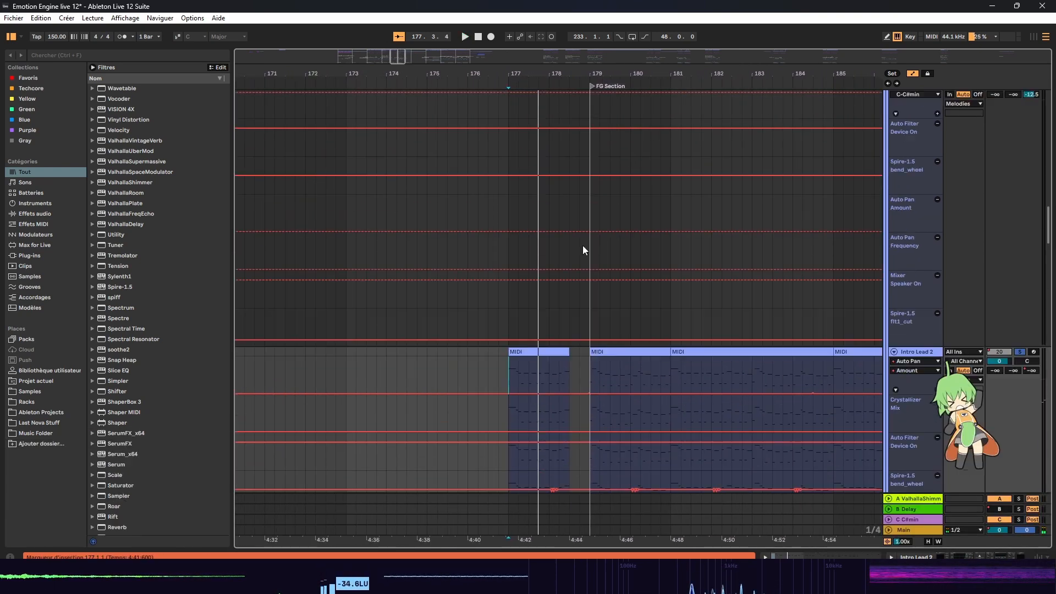
{"action": "scroll", "coordinate": [1049, 226], "scroll_direction": "up", "scroll_amount": 4}
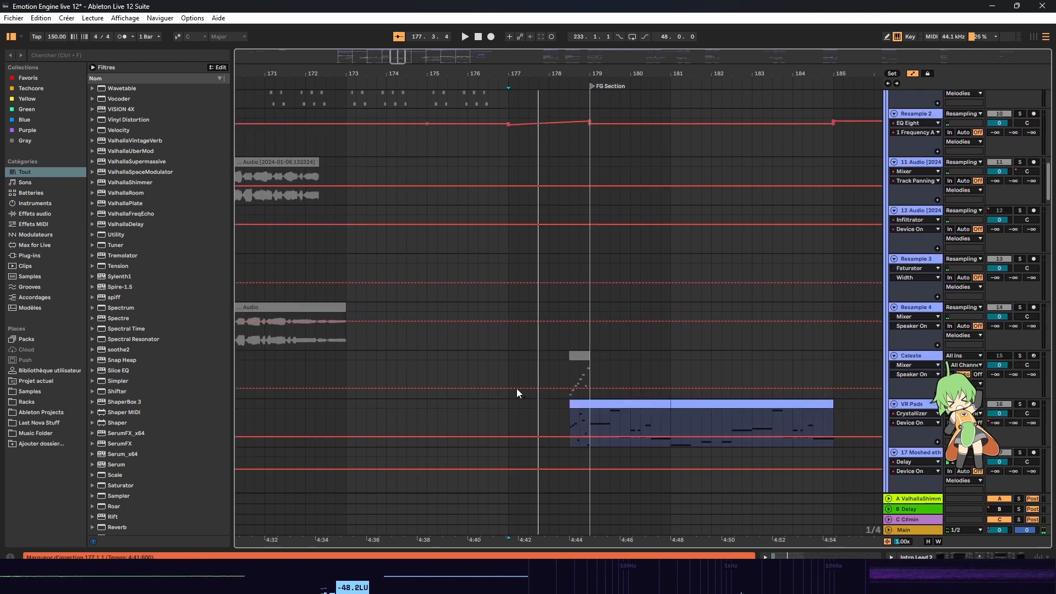
{"action": "scroll", "coordinate": [550, 352], "scroll_direction": "up", "scroll_amount": 3}
{"action": "left_click_drag", "start_coordinate": [562, 349], "coordinate": [570, 349]}
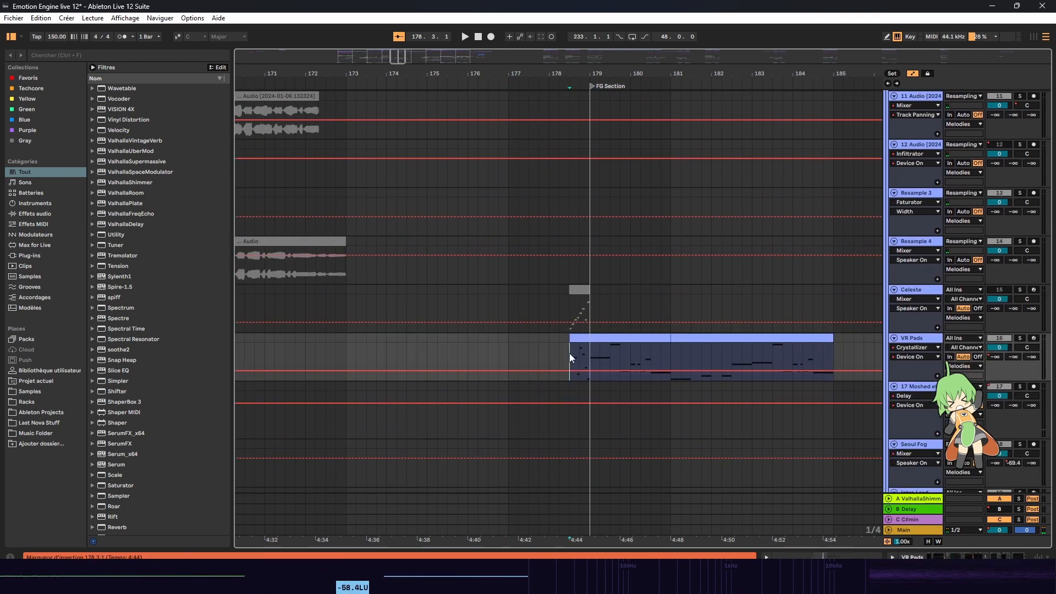
{"action": "left_click", "coordinate": [1020, 338]}
{"action": "key", "text": "space"}
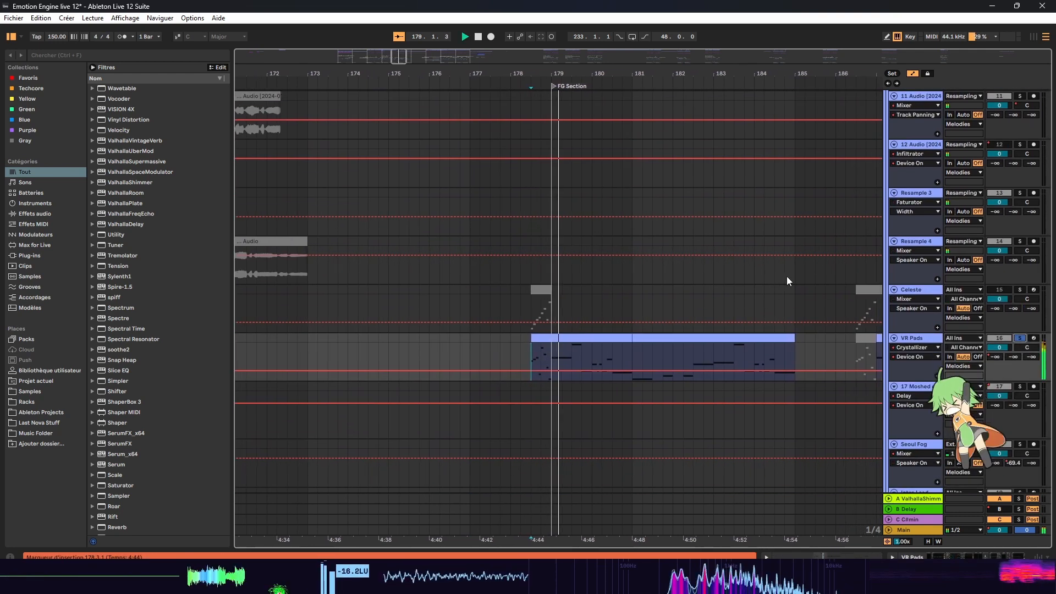
Step: Examine the VR Pads device chain and its Kontakt 7 instrument, and replay the clip from bar 178.3.1
{"action": "scroll", "coordinate": [697, 215], "scroll_direction": "down", "scroll_amount": 4}
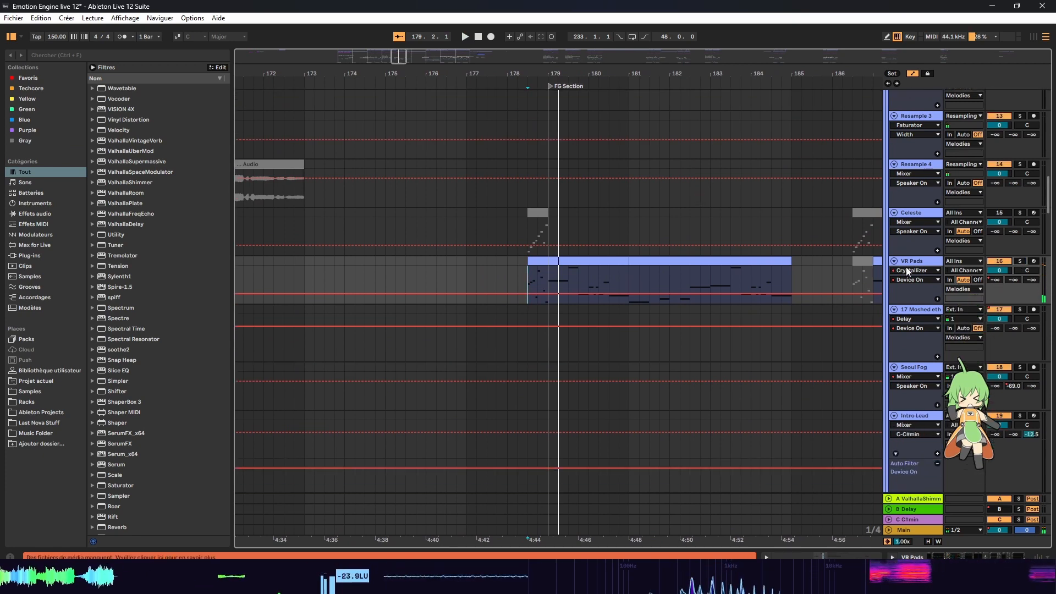
{"action": "double_click", "coordinate": [915, 263]}
{"action": "scroll", "coordinate": [461, 289], "scroll_direction": "down", "scroll_amount": 2}
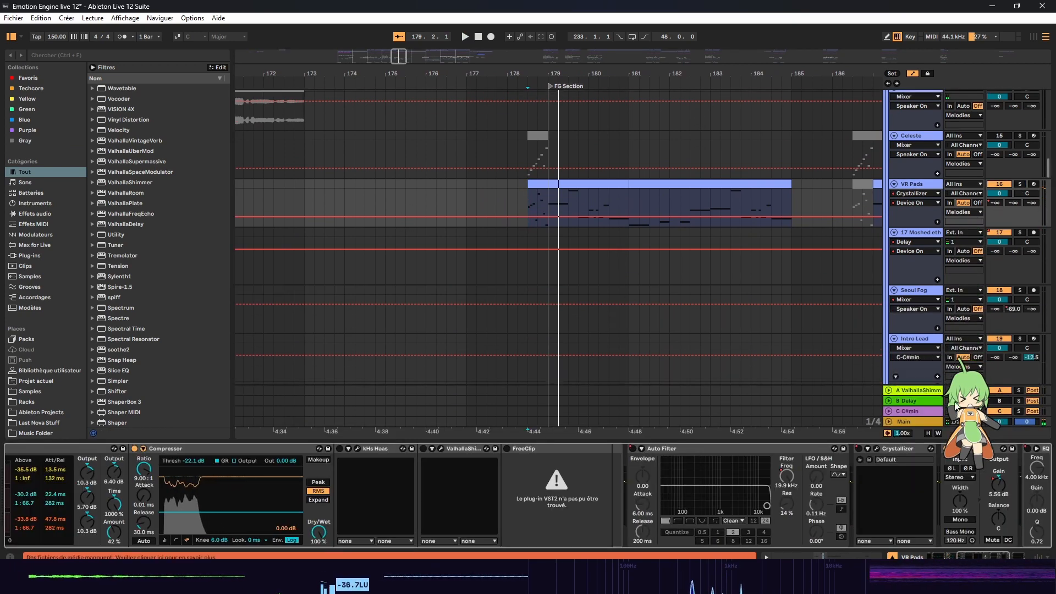
{"action": "scroll", "coordinate": [957, 408], "scroll_direction": "up", "scroll_amount": 2}
{"action": "left_click_drag", "start_coordinate": [975, 556], "coordinate": [792, 544]}
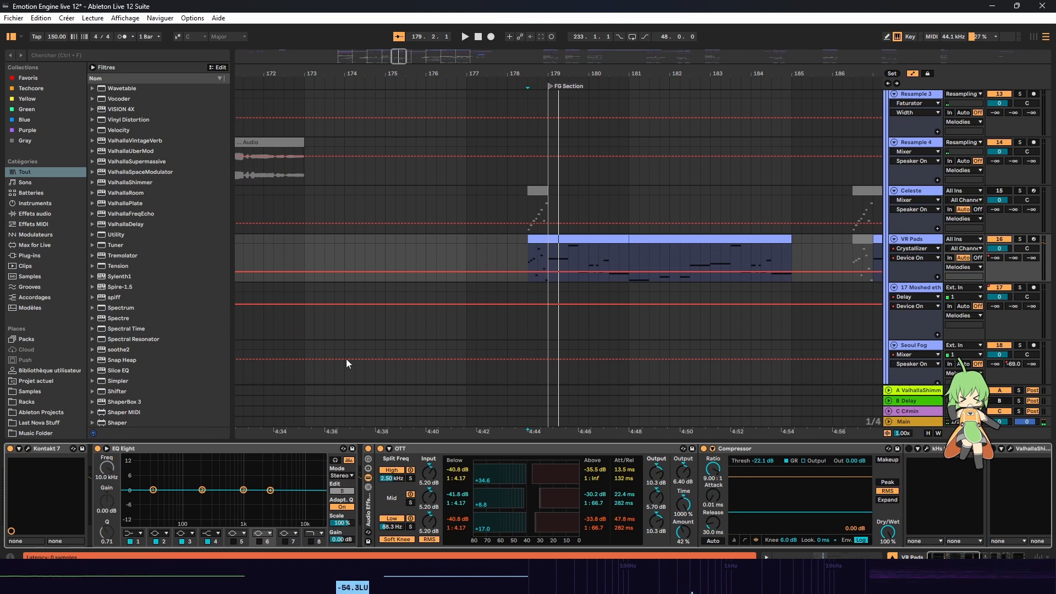
{"action": "key", "text": "ctrl+alt+p"}
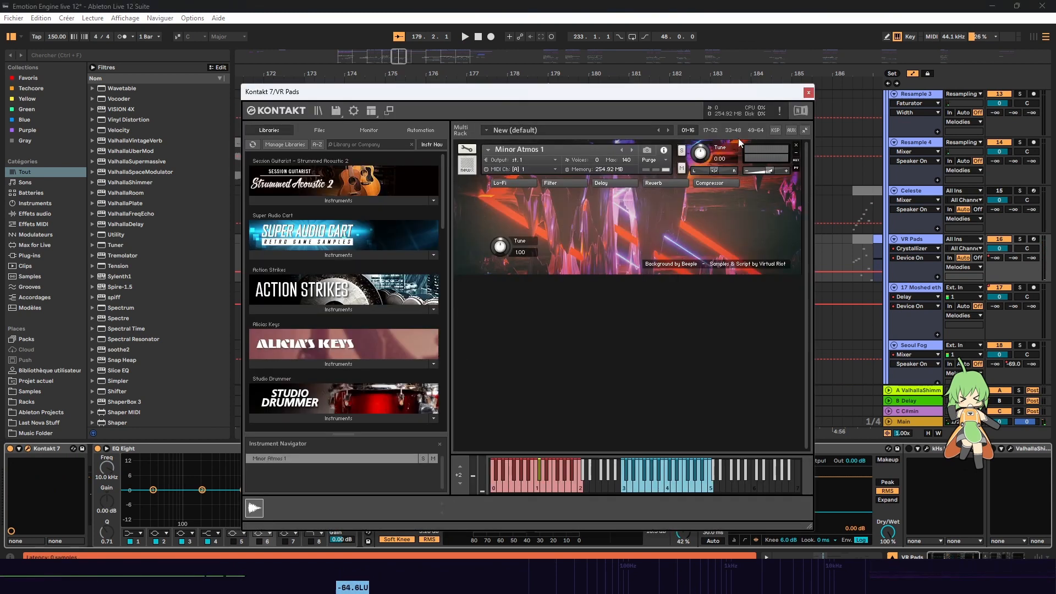
{"action": "left_click", "coordinate": [809, 94]}
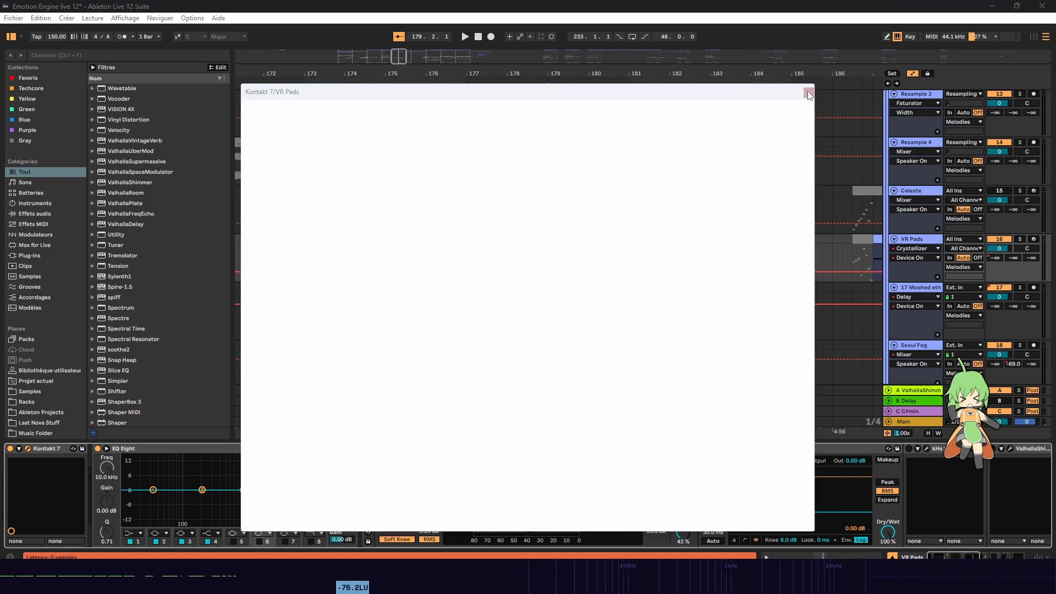
{"action": "key", "text": "space"}
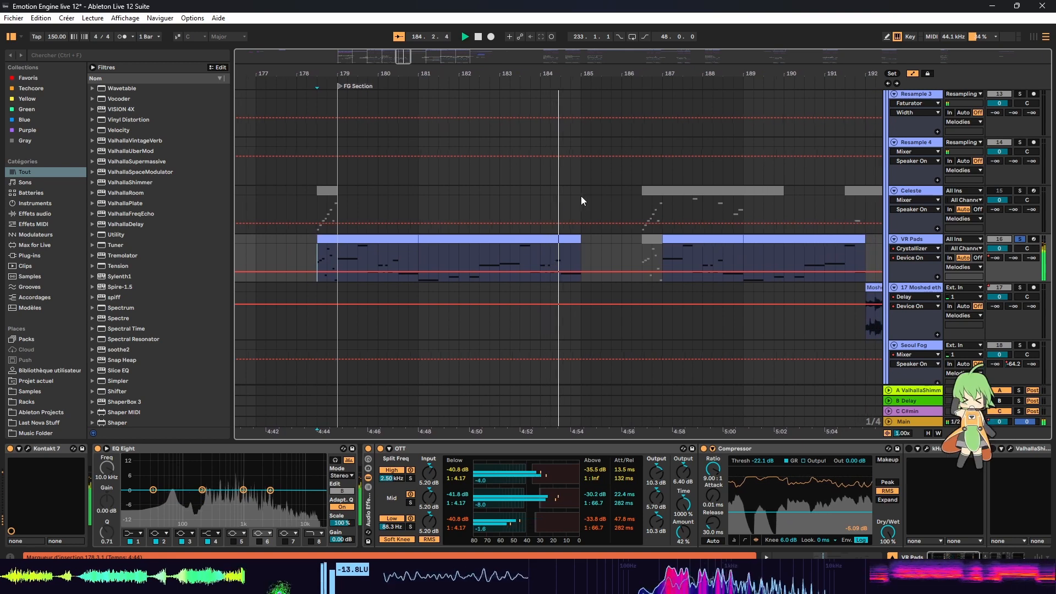
Step: Play the soloed 33 Spire-1.5 bass from bar 179.1.1 and add the Sub track to the solo
{"action": "scroll", "coordinate": [468, 176], "scroll_direction": "down", "scroll_amount": 3}
{"action": "scroll", "coordinate": [400, 154], "scroll_direction": "down", "scroll_amount": 7}
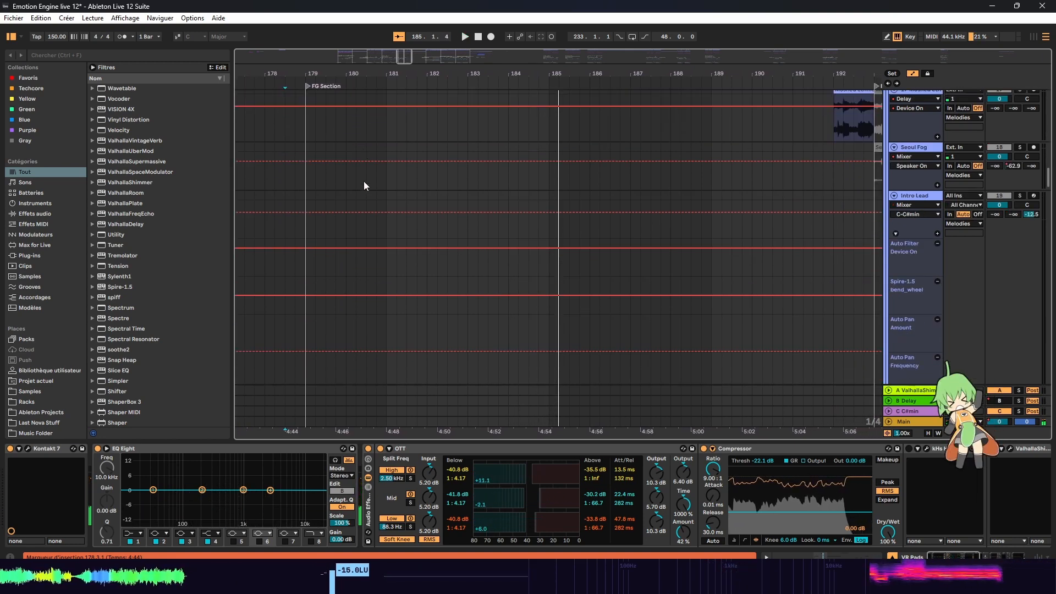
{"action": "left_click", "coordinate": [312, 177]}
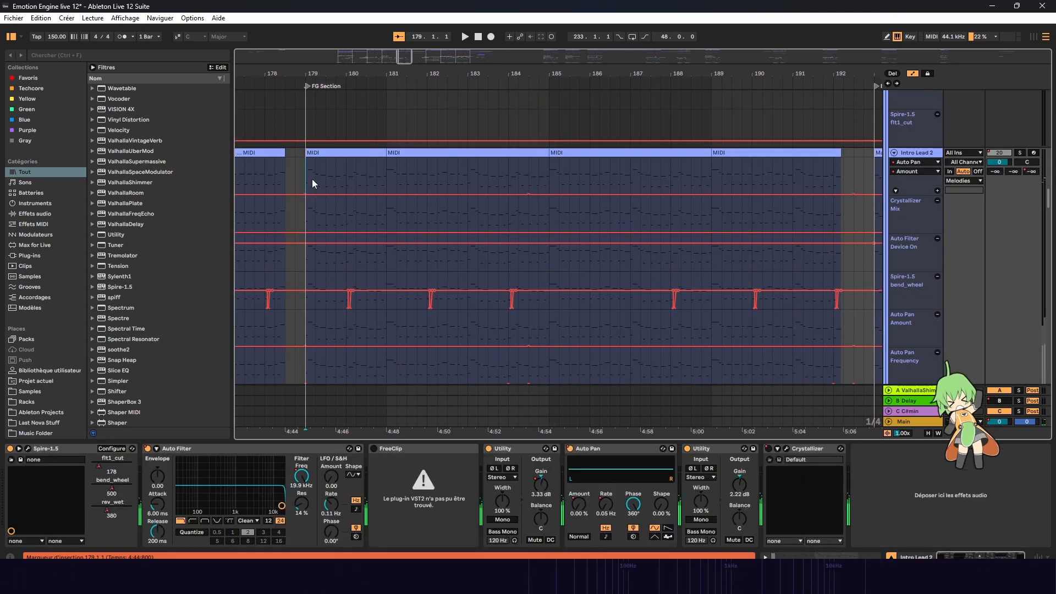
{"action": "left_click", "coordinate": [306, 190]}
{"action": "scroll", "coordinate": [306, 193], "scroll_direction": "down", "scroll_amount": 10}
{"action": "scroll", "coordinate": [364, 183], "scroll_direction": "down", "scroll_amount": 5}
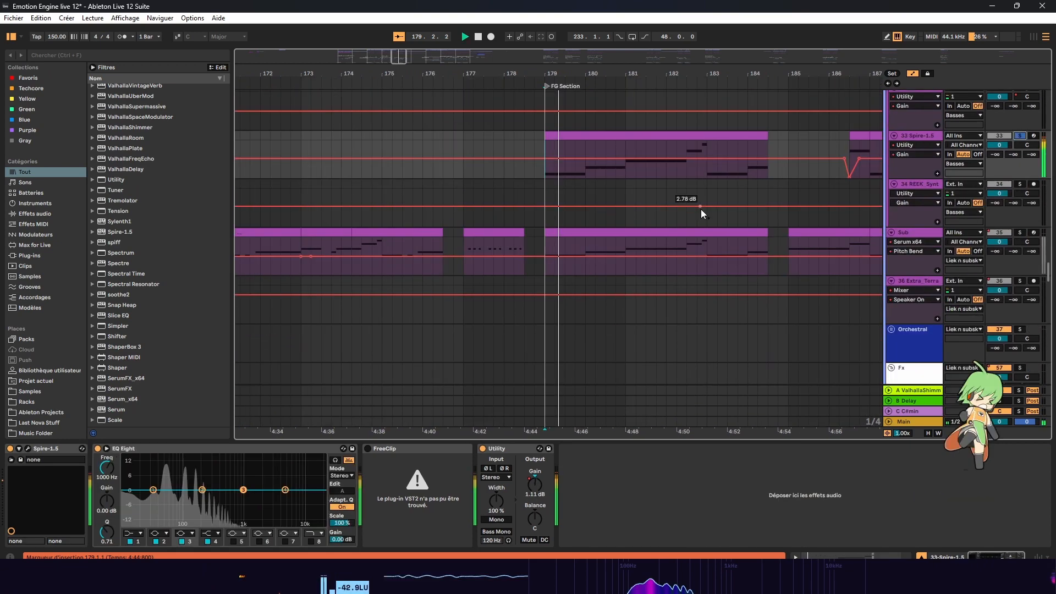
{"action": "scroll", "coordinate": [701, 212], "scroll_direction": "up", "scroll_amount": 2}
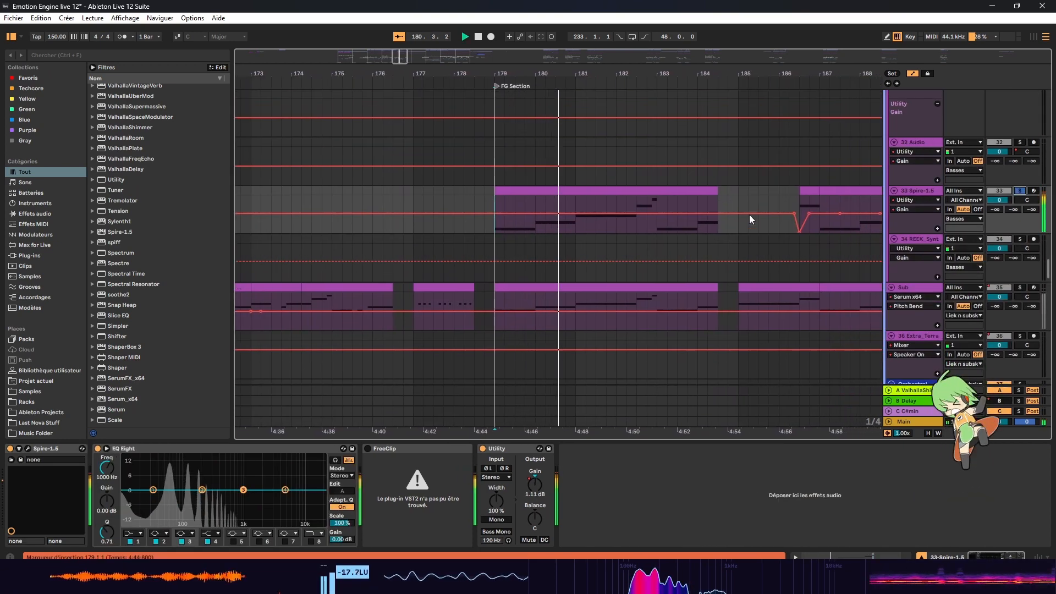
{"action": "left_click", "coordinate": [1020, 288], "text": "ctrl"}
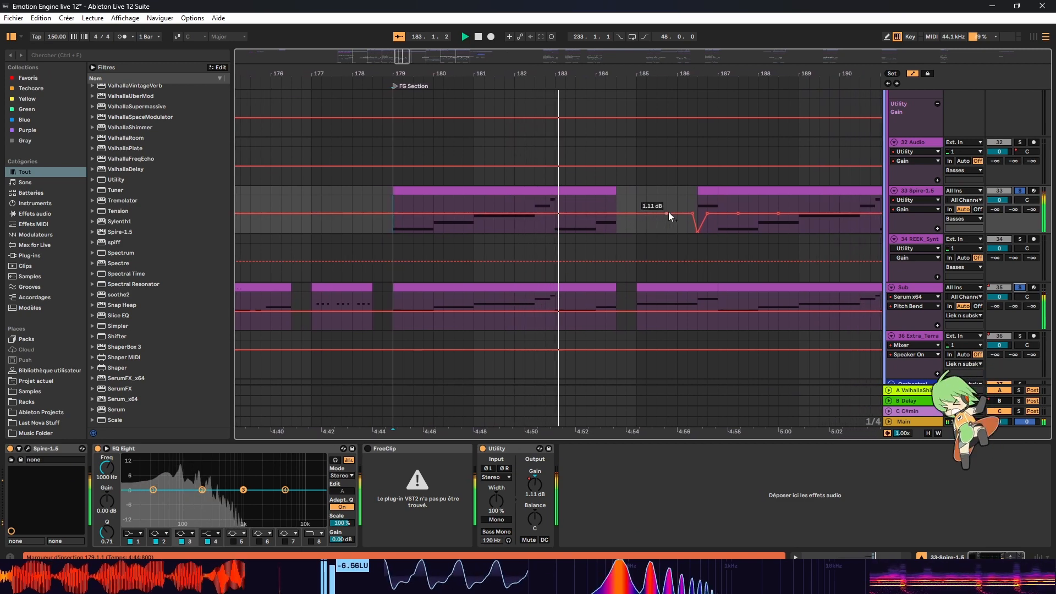
Step: Clear the Spire-1.5 and Sub solos, then solo the VEC5 Uplift track and play its clips from bar 181.1.1
{"action": "left_click", "coordinate": [412, 448]}
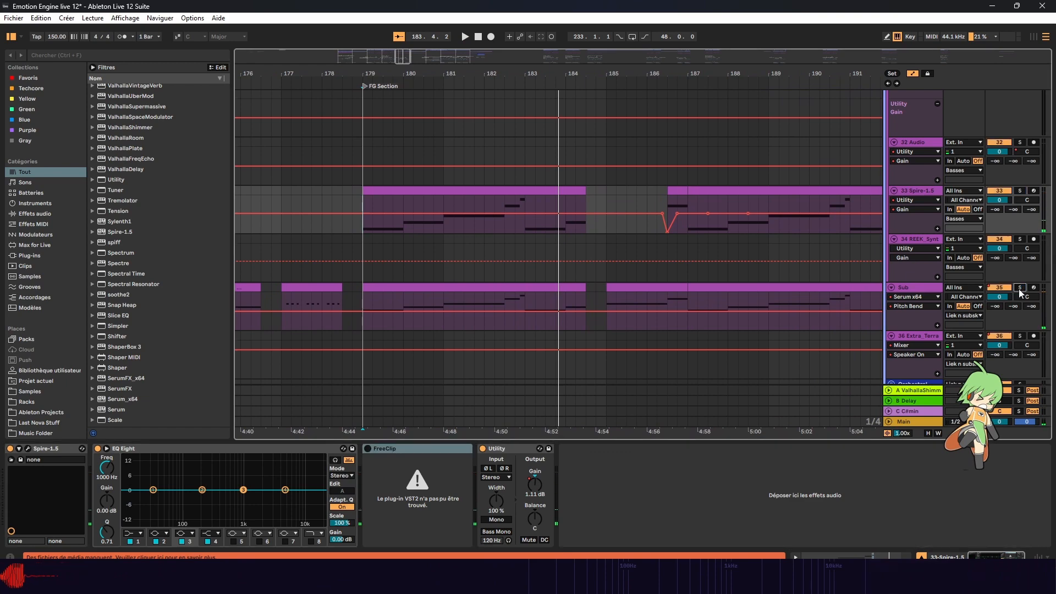
{"action": "scroll", "coordinate": [483, 240], "scroll_direction": "down", "scroll_amount": 15}
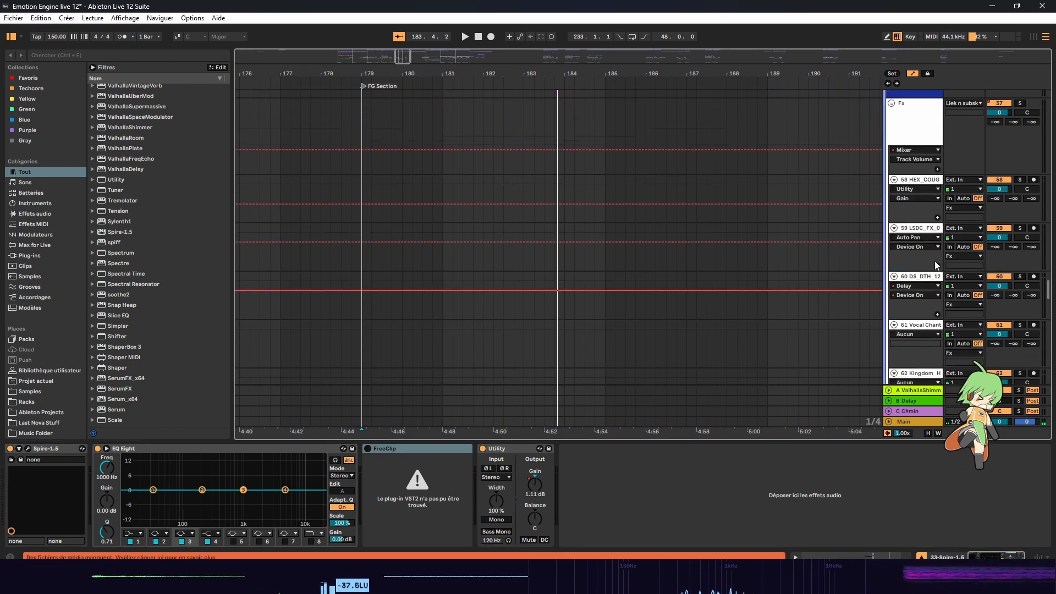
{"action": "left_click_drag", "start_coordinate": [1047, 298], "coordinate": [1048, 314]}
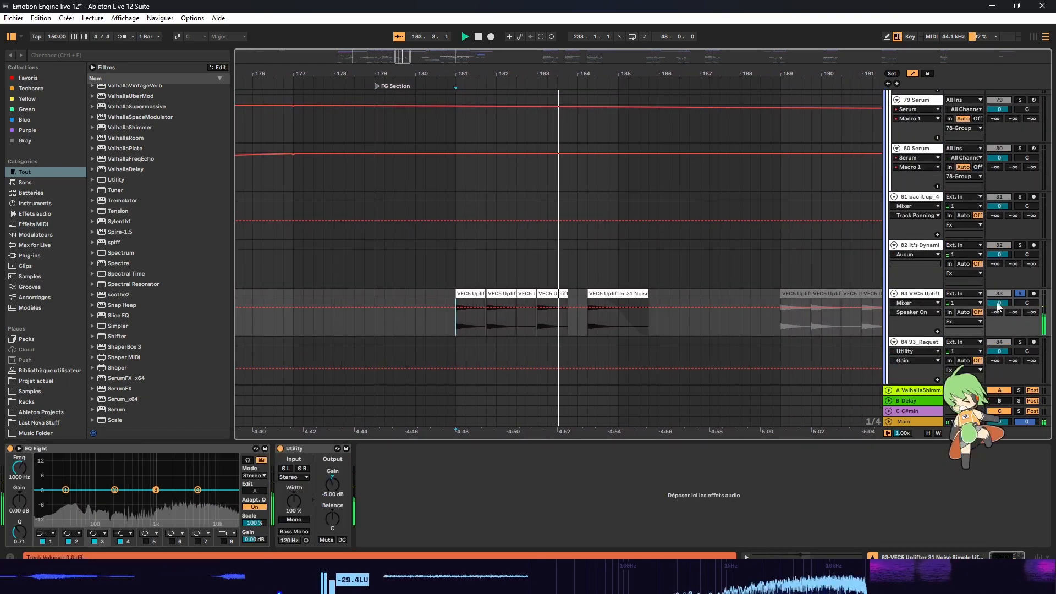
{"action": "key", "text": "space"}
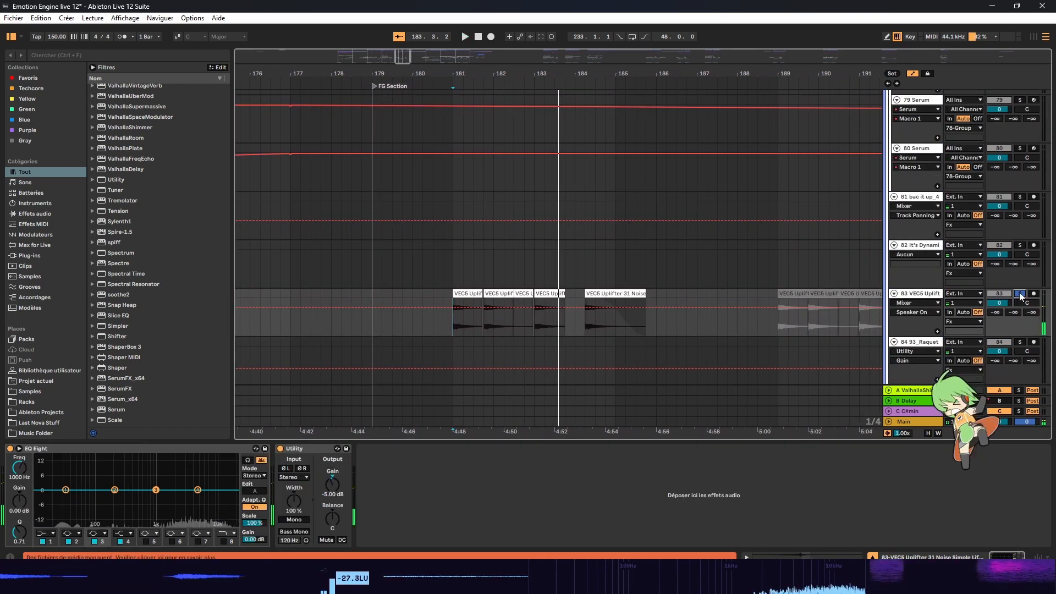
Step: Unsolo the VEC5 Uplift track and play the full mix from bar 181.1.1
{"action": "left_click", "coordinate": [1021, 294]}
{"action": "key", "text": "space"}
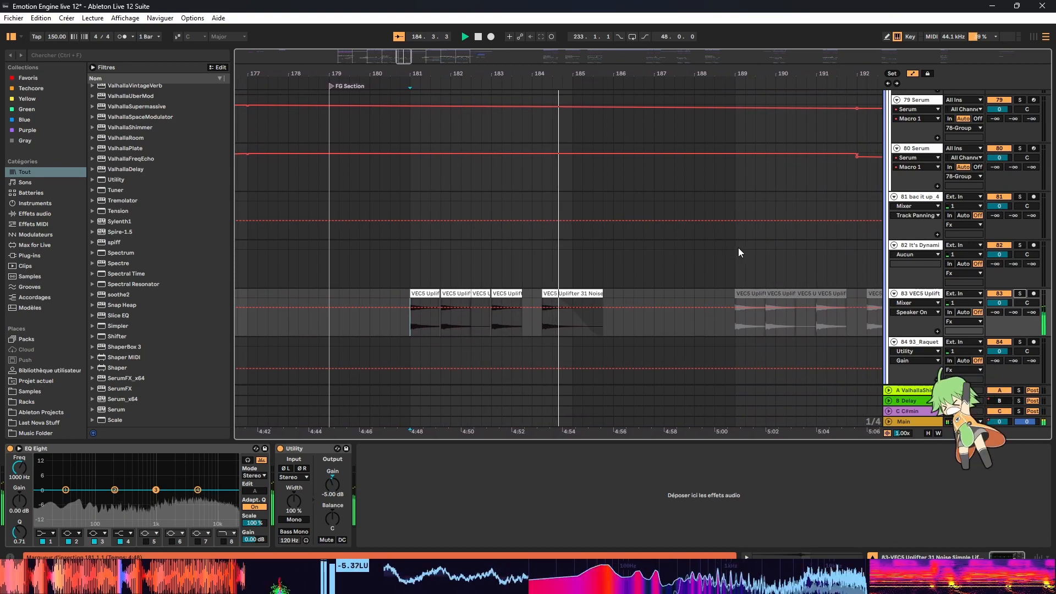
{"action": "scroll", "coordinate": [738, 248], "scroll_direction": "up", "scroll_amount": 5}
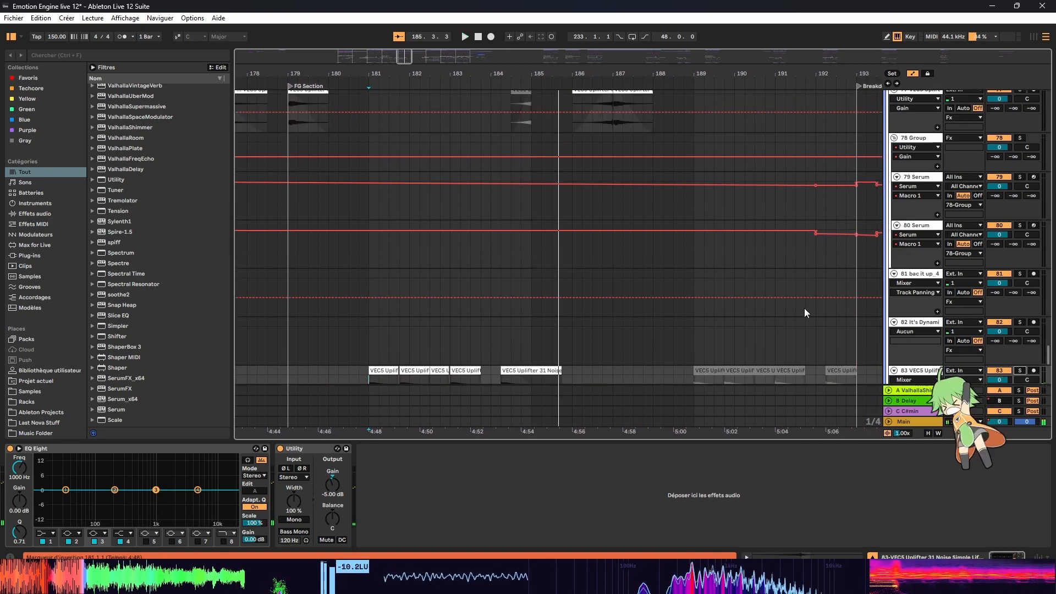
Step: Play the full mix from bar 186.3.1 and again from bar 191.2.1, finishing on the short Moshed ethnic clip before Breakdown 2
{"action": "left_click_drag", "start_coordinate": [1044, 344], "coordinate": [1022, 154]}
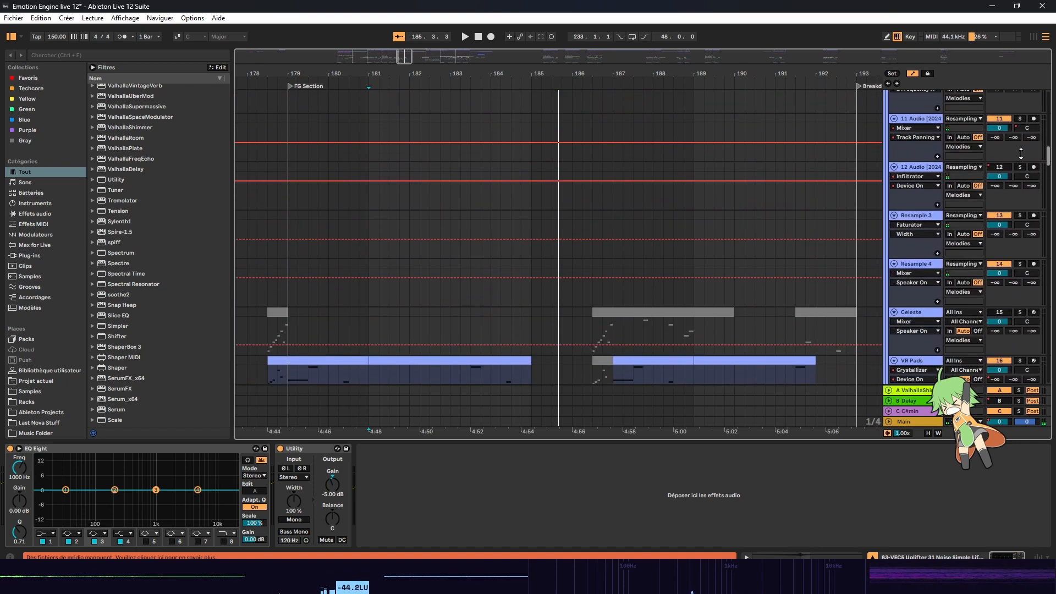
{"action": "left_click", "coordinate": [600, 318]}
{"action": "scroll", "coordinate": [597, 287], "scroll_direction": "down", "scroll_amount": 4}
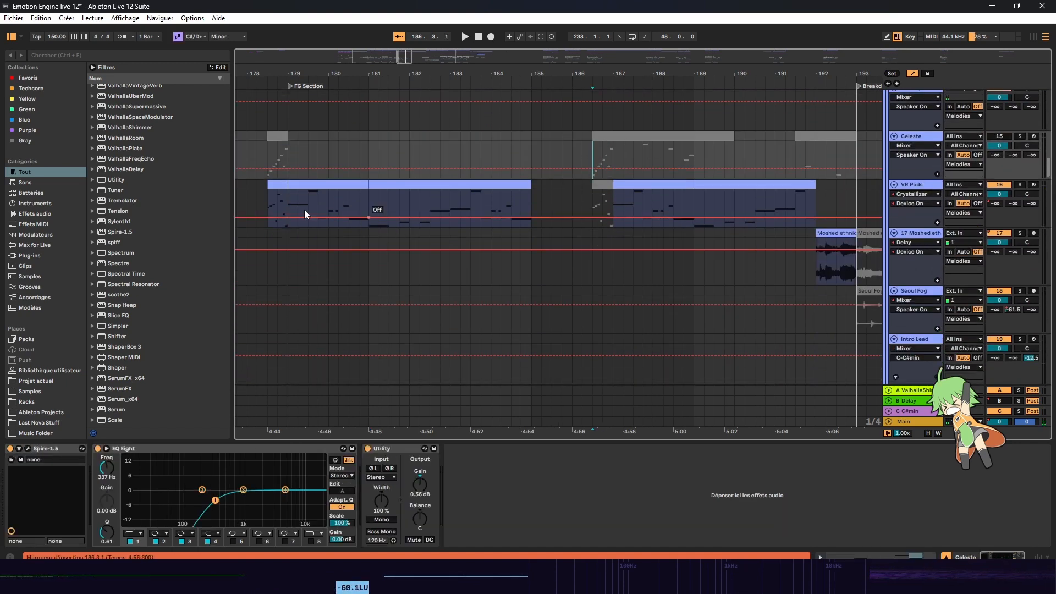
{"action": "key", "text": "space"}
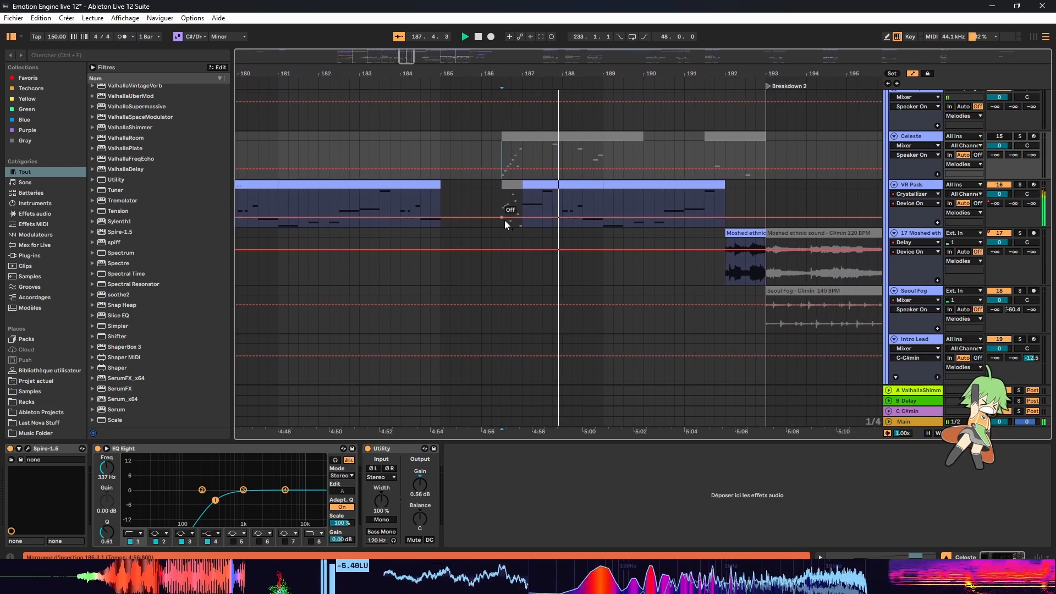
{"action": "scroll", "coordinate": [546, 176], "scroll_direction": "down", "scroll_amount": 4}
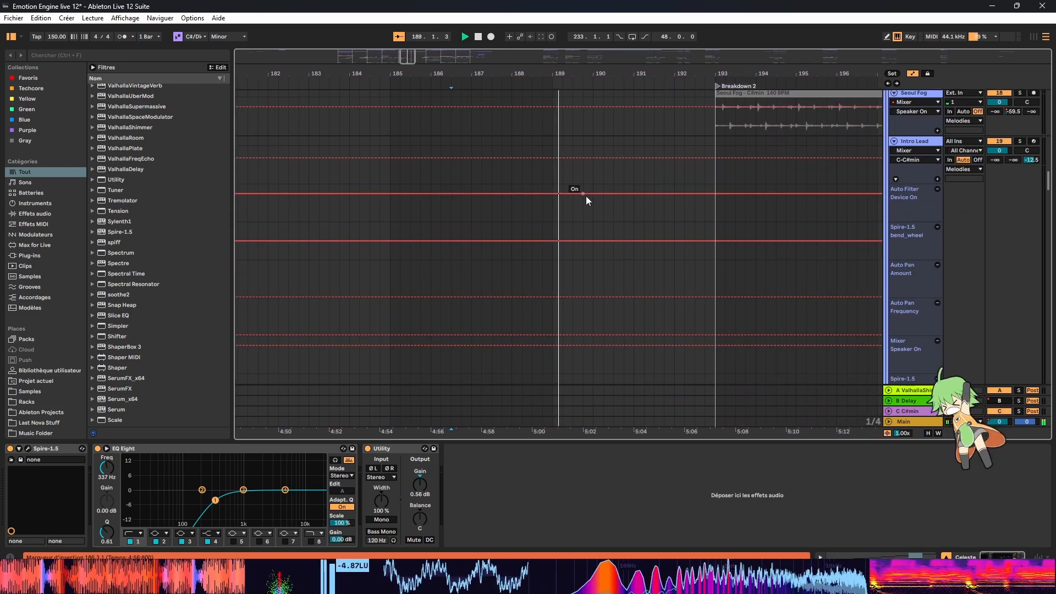
{"action": "scroll", "coordinate": [596, 182], "scroll_direction": "up", "scroll_amount": 4}
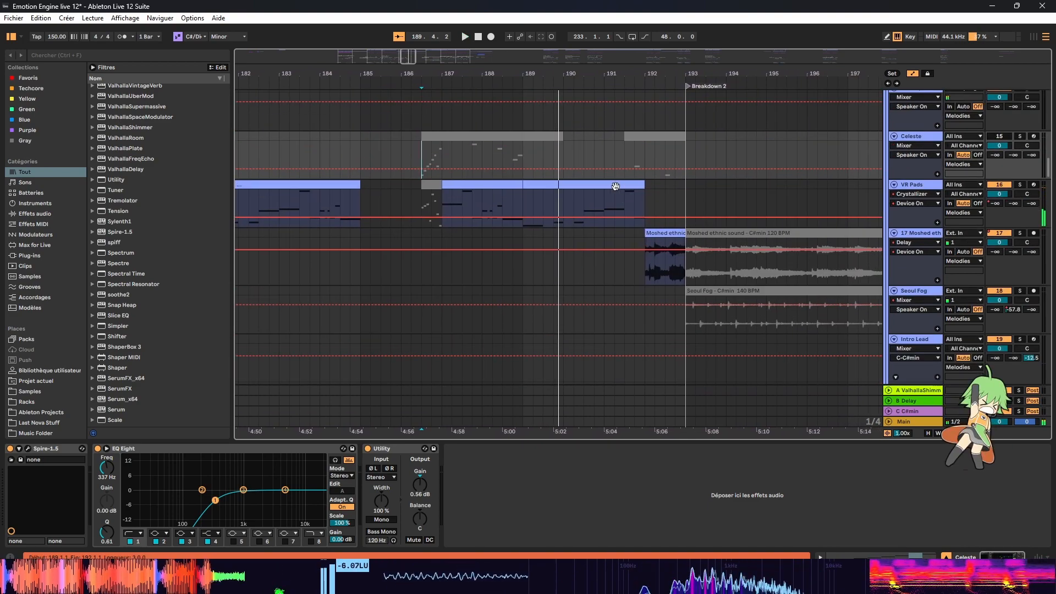
{"action": "left_click", "coordinate": [616, 202]}
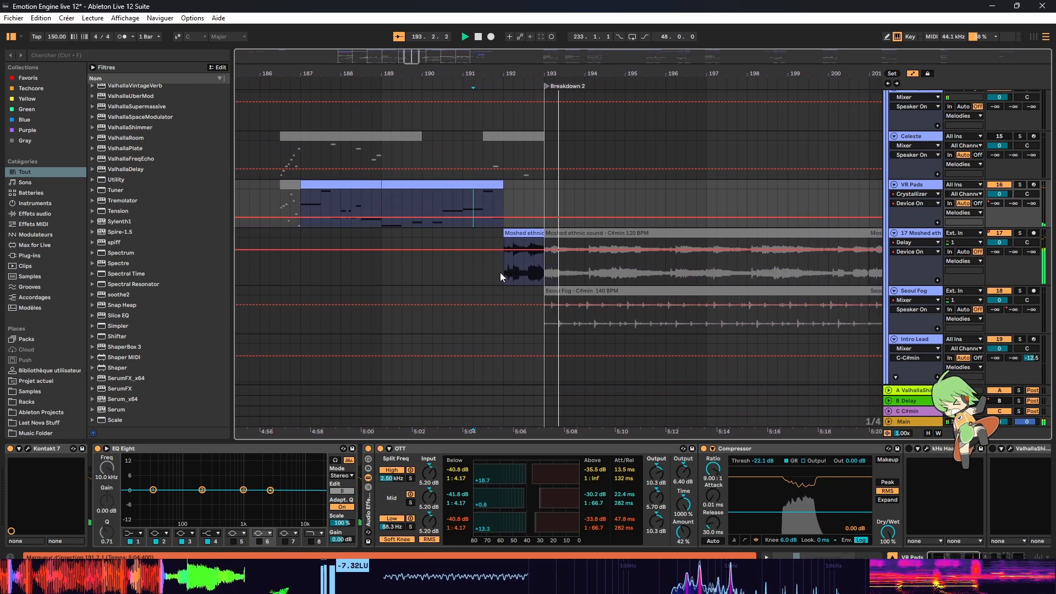
{"action": "left_click", "coordinate": [534, 232]}
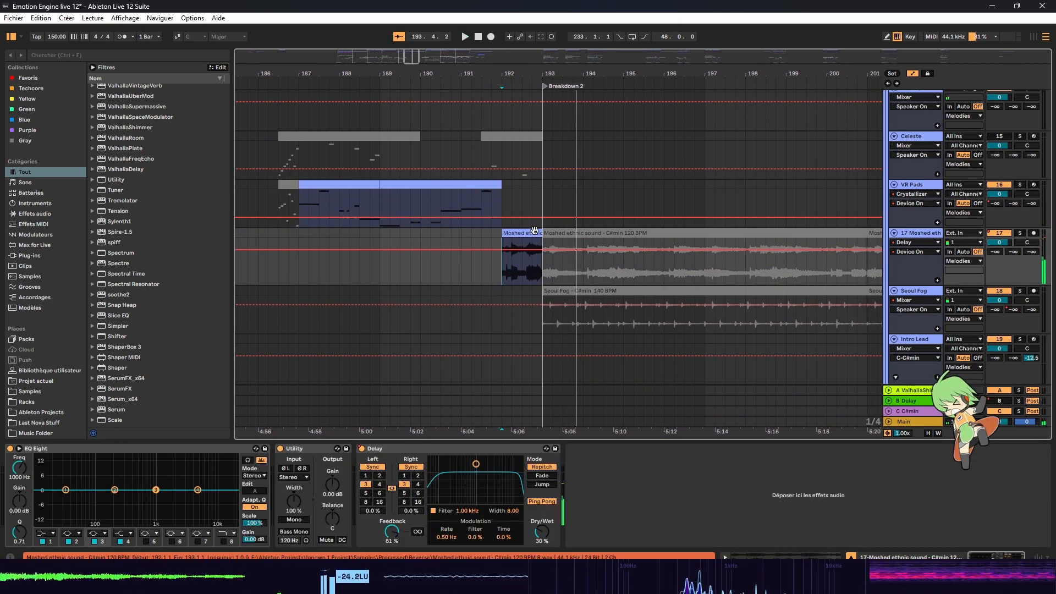
Step: Switch to the browser, view the artist's own SoundCloud profile page, and return to Ableton Live
{"action": "key", "text": "super"}
{"action": "left_click", "coordinate": [66, 581]}
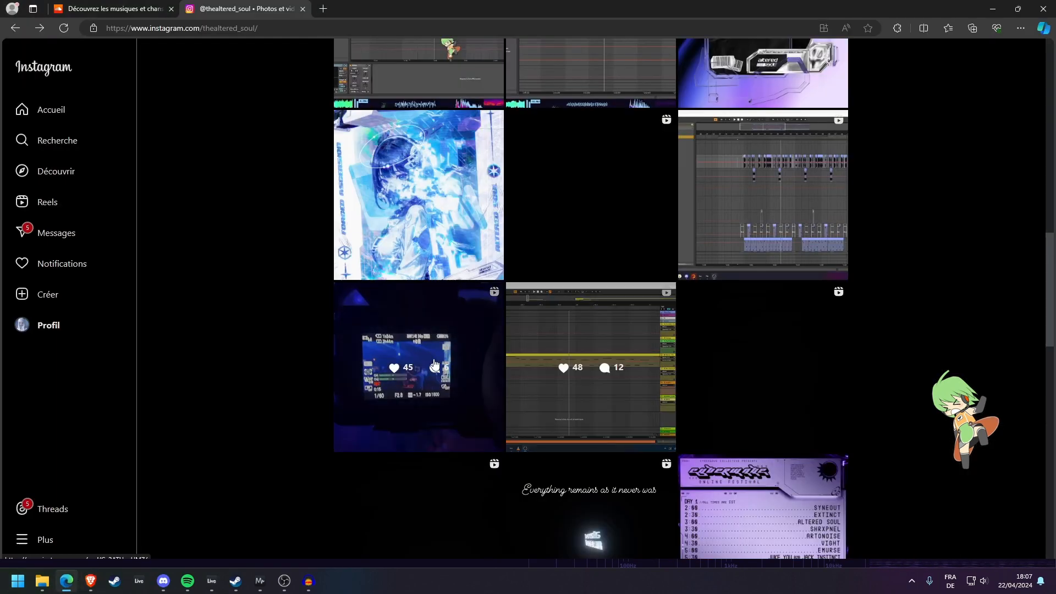
{"action": "left_click", "coordinate": [113, 9]}
{"action": "left_click", "coordinate": [771, 51]}
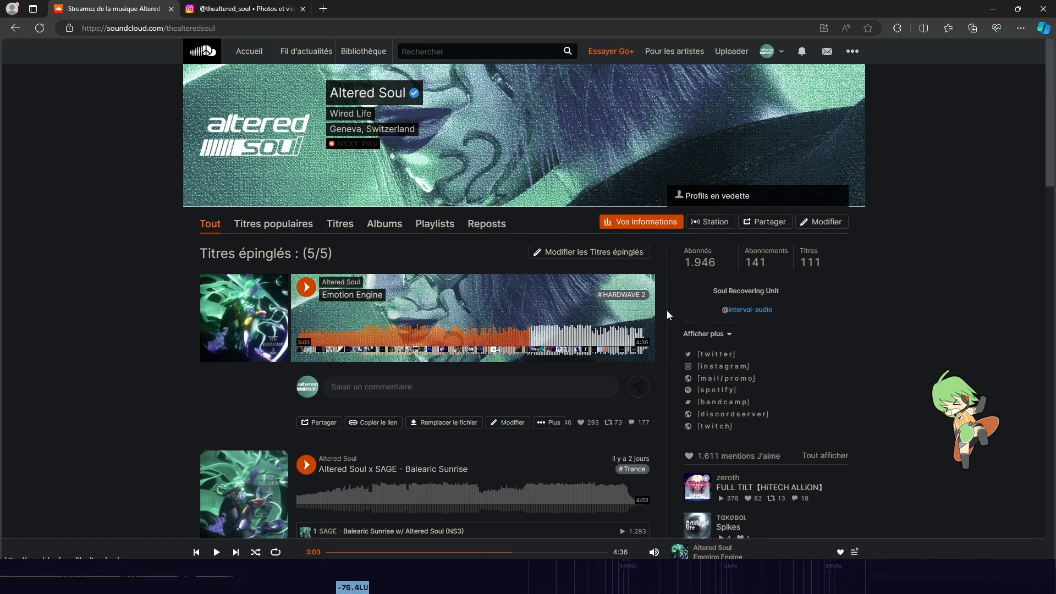
{"action": "left_click", "coordinate": [992, 9]}
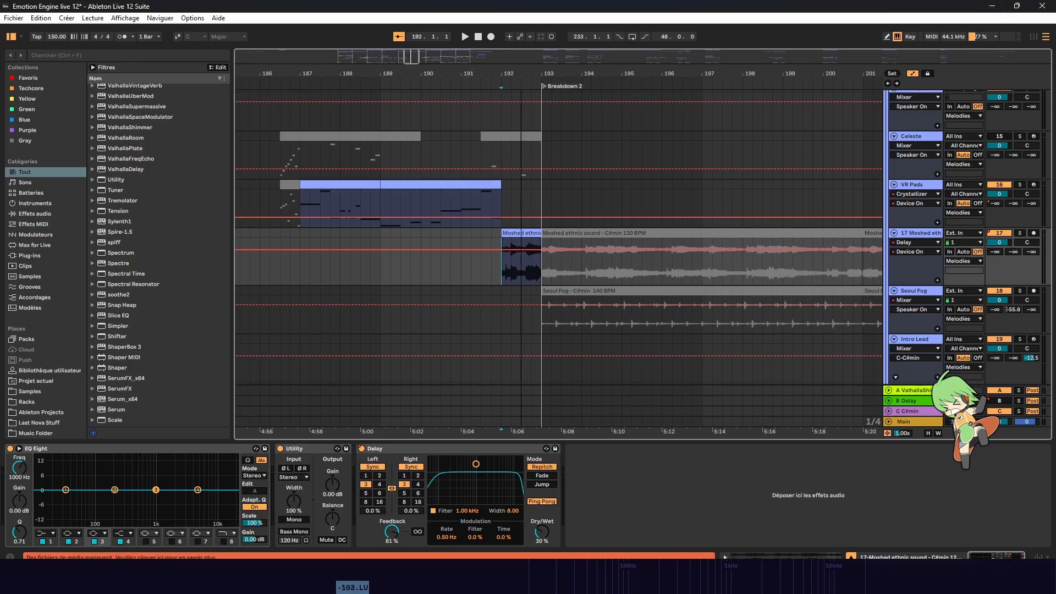
{"action": "left_click_drag", "start_coordinate": [521, 73], "coordinate": [457, 30]}
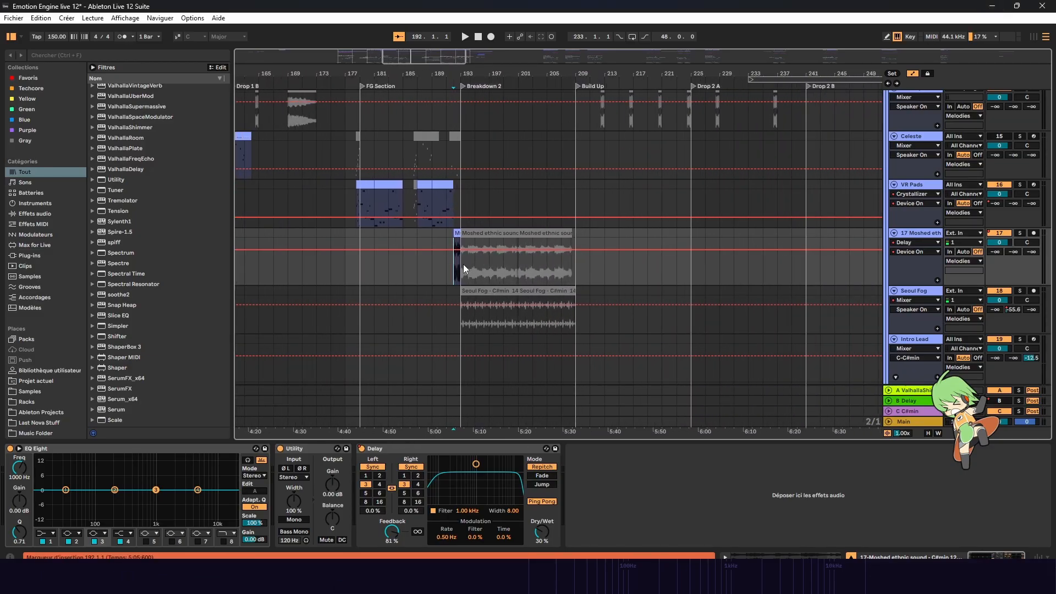
{"action": "left_click_drag", "start_coordinate": [667, 252], "coordinate": [853, 233]}
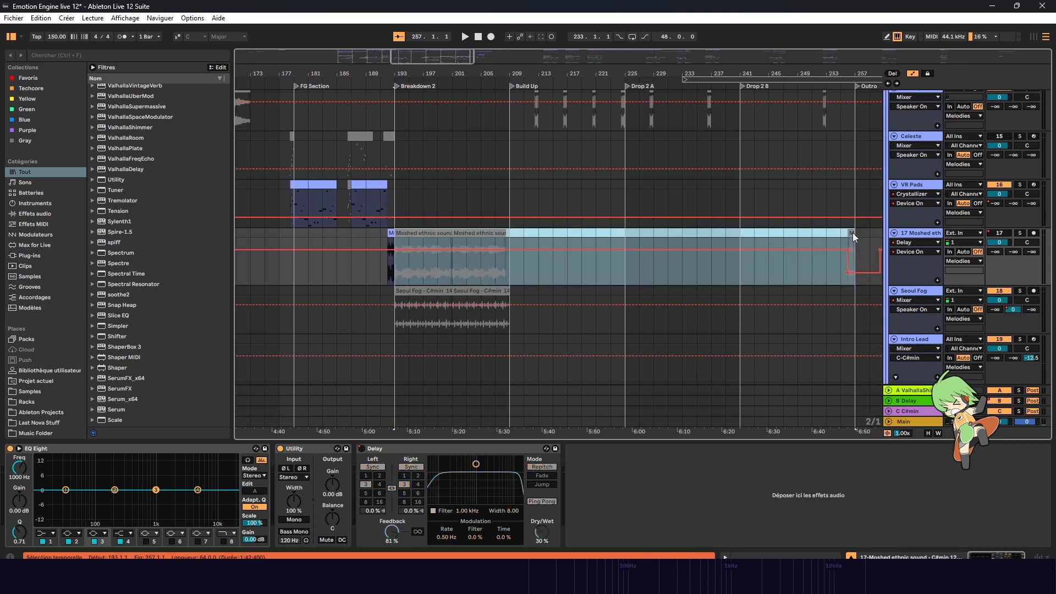
{"action": "left_click", "coordinate": [625, 263]}
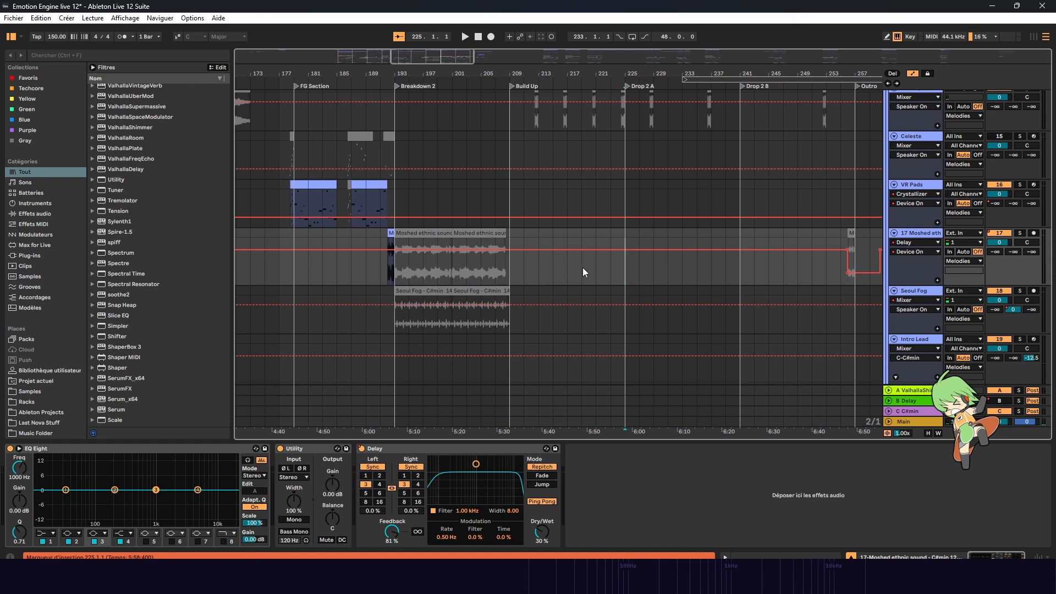
Step: Activate the muted Moshed ethnic sound clips on track 17 between bars 193 and 209
{"action": "left_click_drag", "start_coordinate": [413, 64], "coordinate": [445, 73]}
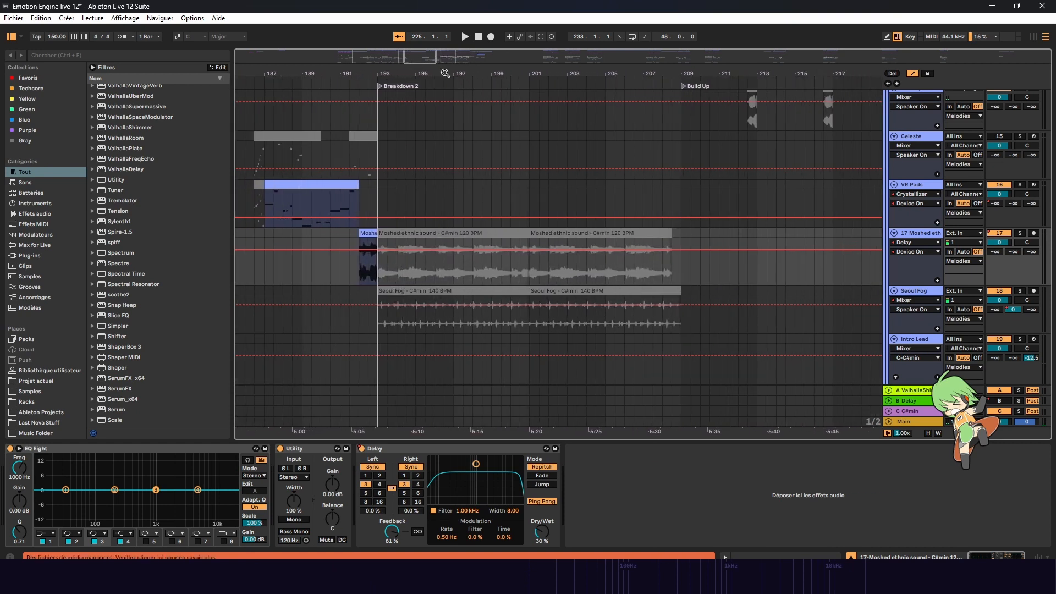
{"action": "scroll", "coordinate": [758, 192], "scroll_direction": "down", "scroll_amount": 2}
{"action": "scroll", "coordinate": [396, 245], "scroll_direction": "up", "scroll_amount": 1}
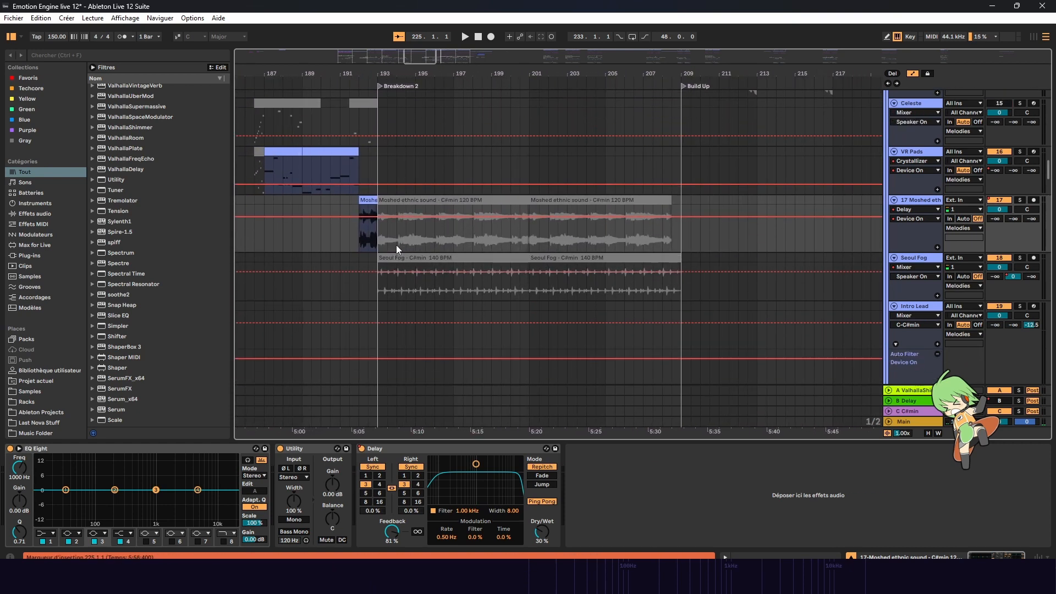
{"action": "left_click_drag", "start_coordinate": [378, 235], "coordinate": [683, 199]}
{"action": "key", "text": "0"}
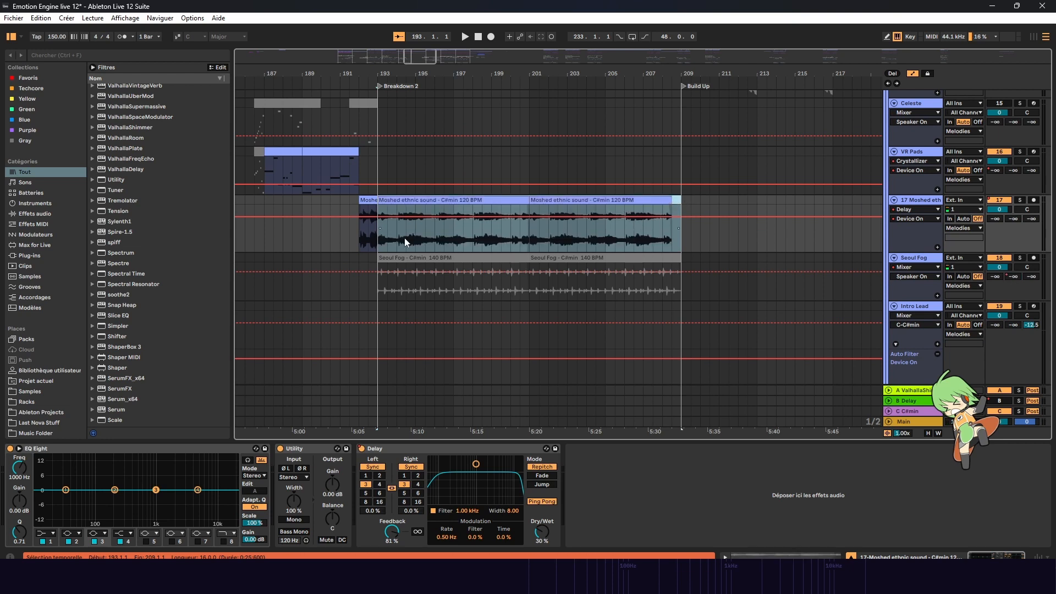
Step: Solo track 17, play the Moshed ethnic sound clips from bar 193.1.1, and select the track's Delay device
{"action": "left_click", "coordinate": [379, 236]}
{"action": "key", "text": "space"}
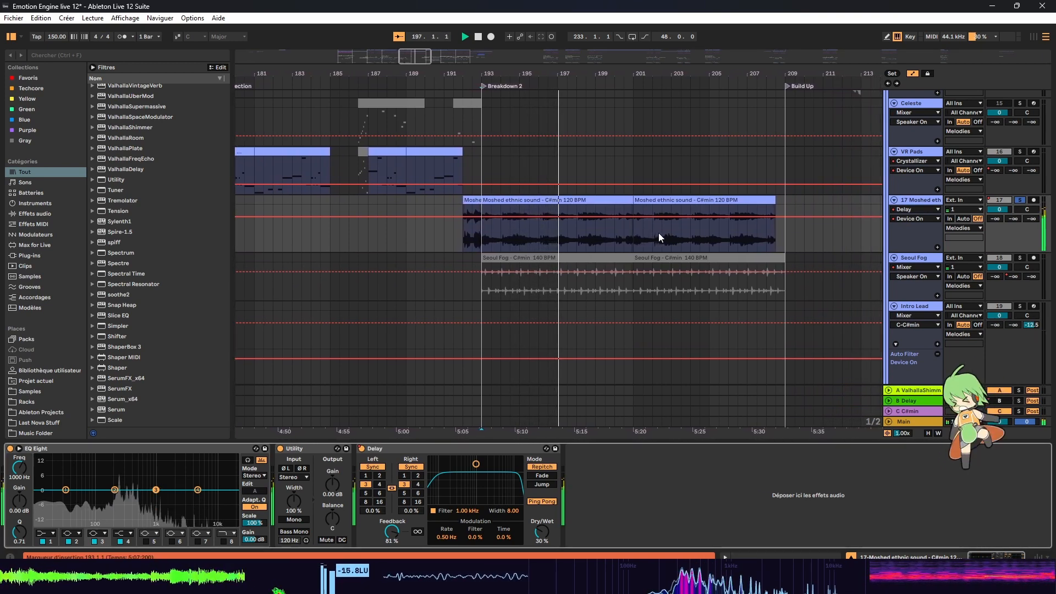
{"action": "left_click", "coordinate": [1019, 200]}
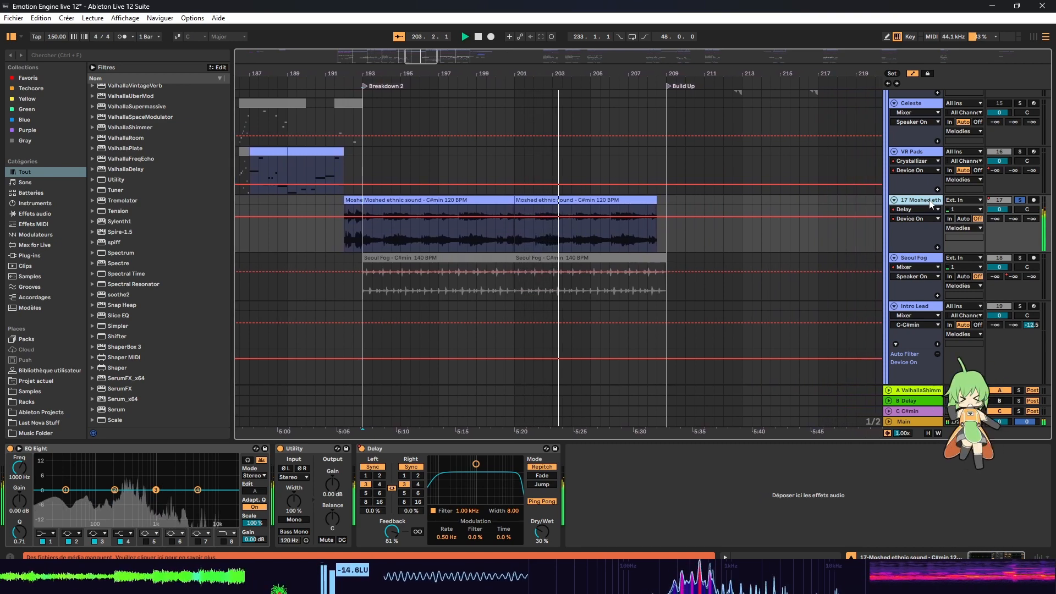
{"action": "left_click", "coordinate": [422, 453]}
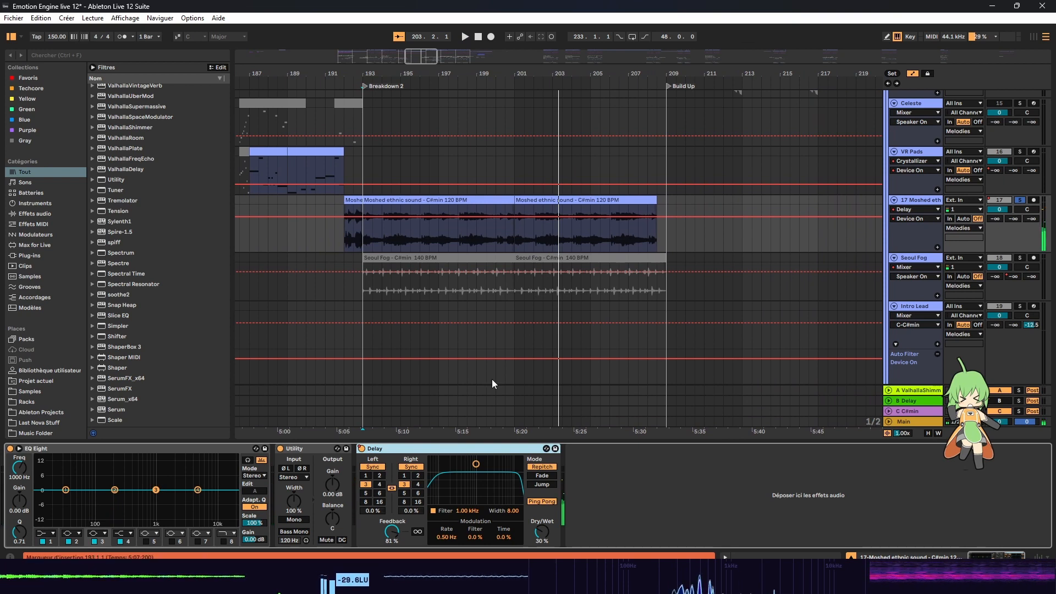
Step: Deactivate the Moshed ethnic sound clips on track 17 between bars 193 and 209
{"action": "left_click", "coordinate": [367, 231]}
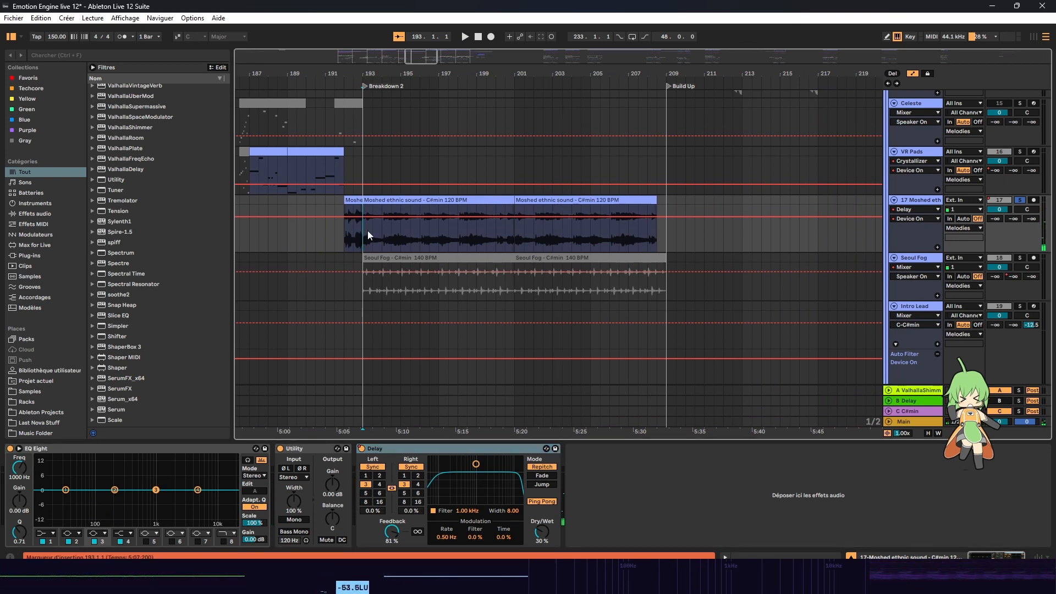
{"action": "scroll", "coordinate": [410, 213], "scroll_direction": "down", "scroll_amount": 3}
{"action": "scroll", "coordinate": [393, 207], "scroll_direction": "up", "scroll_amount": 4}
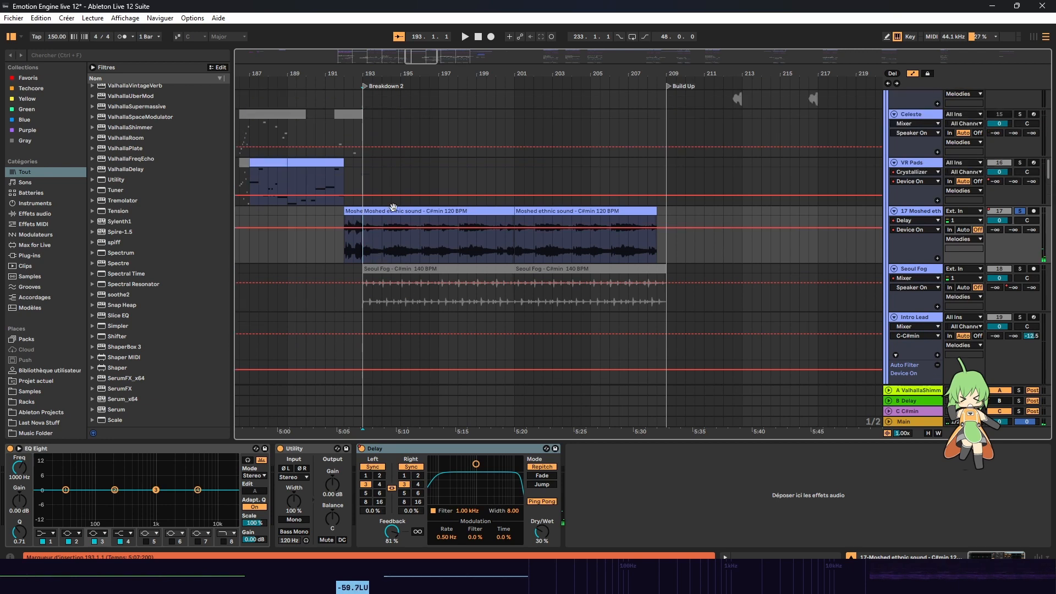
{"action": "left_click_drag", "start_coordinate": [367, 252], "coordinate": [664, 213]}
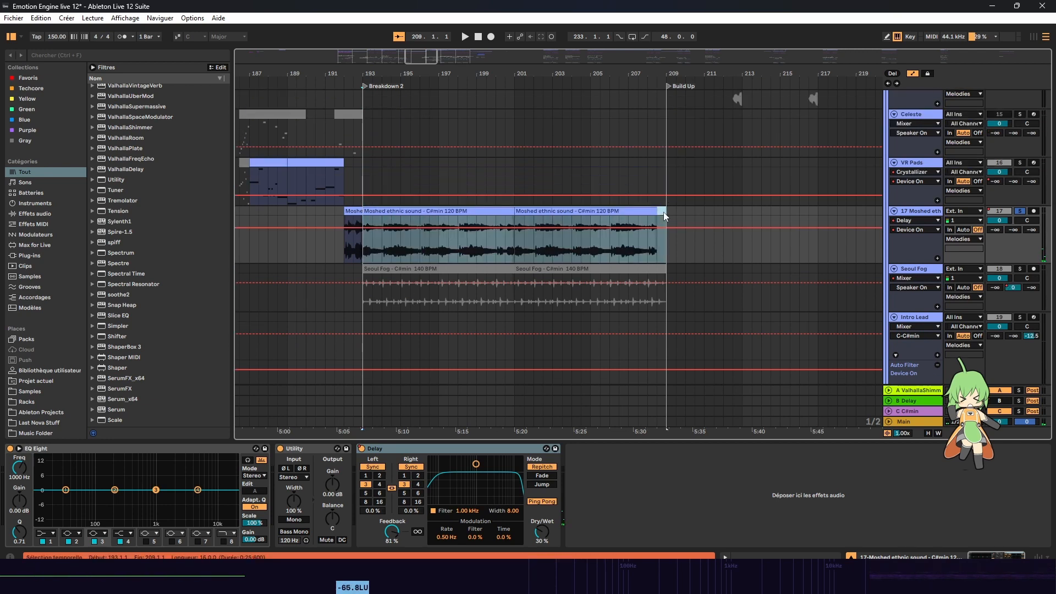
{"action": "left_click", "coordinate": [621, 213]}
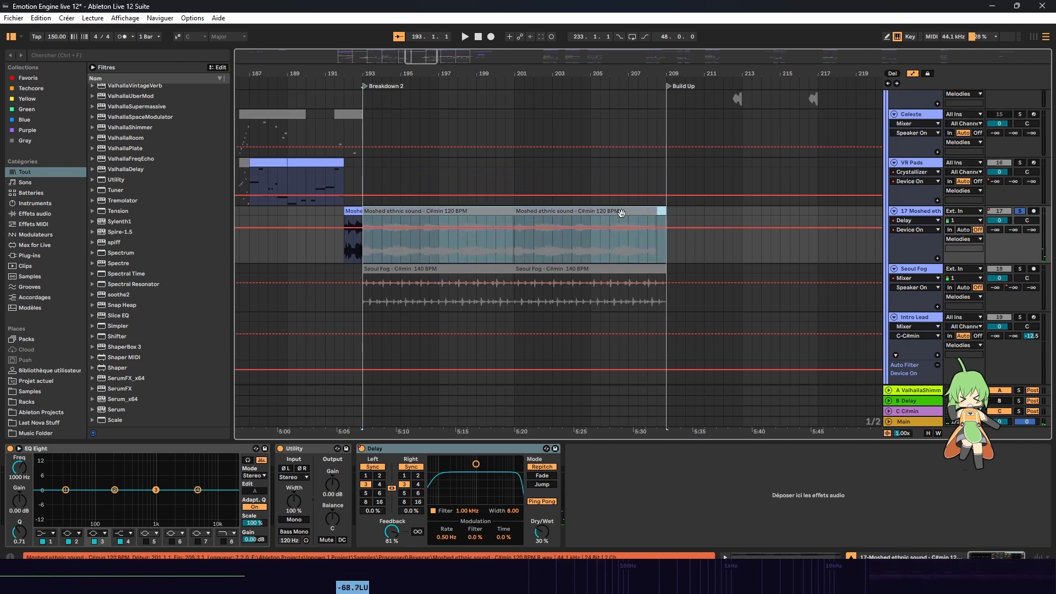
Step: Unsolo track 17 and play the full mix from bar 192.3.1 into Breakdown 2
{"action": "left_click", "coordinate": [354, 248]}
{"action": "scroll", "coordinate": [542, 206], "scroll_direction": "down", "scroll_amount": 10}
{"action": "key", "text": "space"}
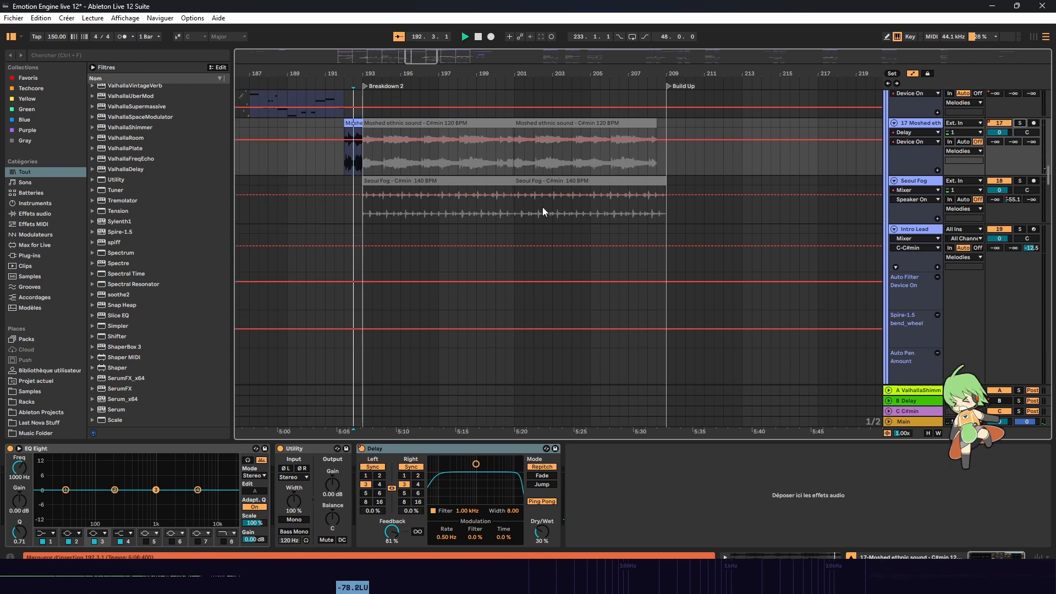
Step: Solo Intro Lead 2, play its Main lead clip from bar 193.1.1, and replay the passage unsoloed with the full mix
{"action": "left_click", "coordinate": [558, 227]}
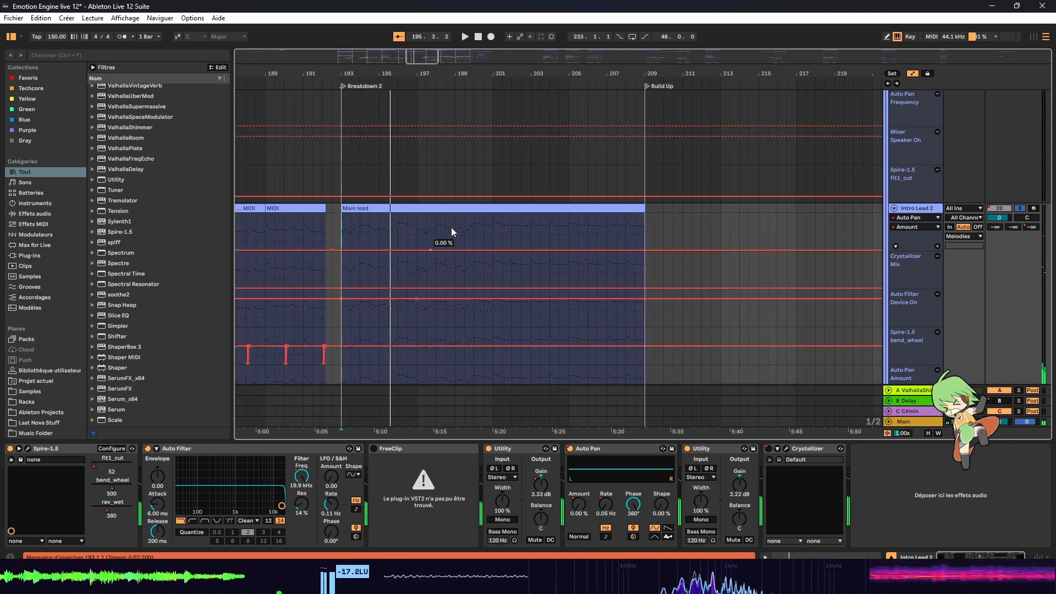
{"action": "key", "text": "space"}
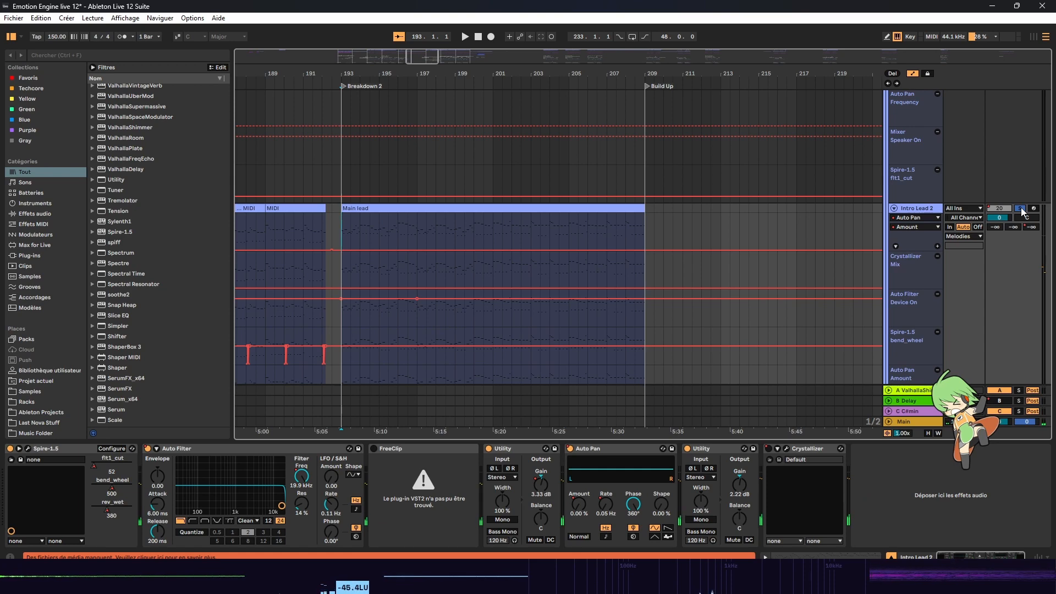
{"action": "key", "text": "space"}
{"action": "scroll", "coordinate": [705, 189], "scroll_direction": "down", "scroll_amount": 4}
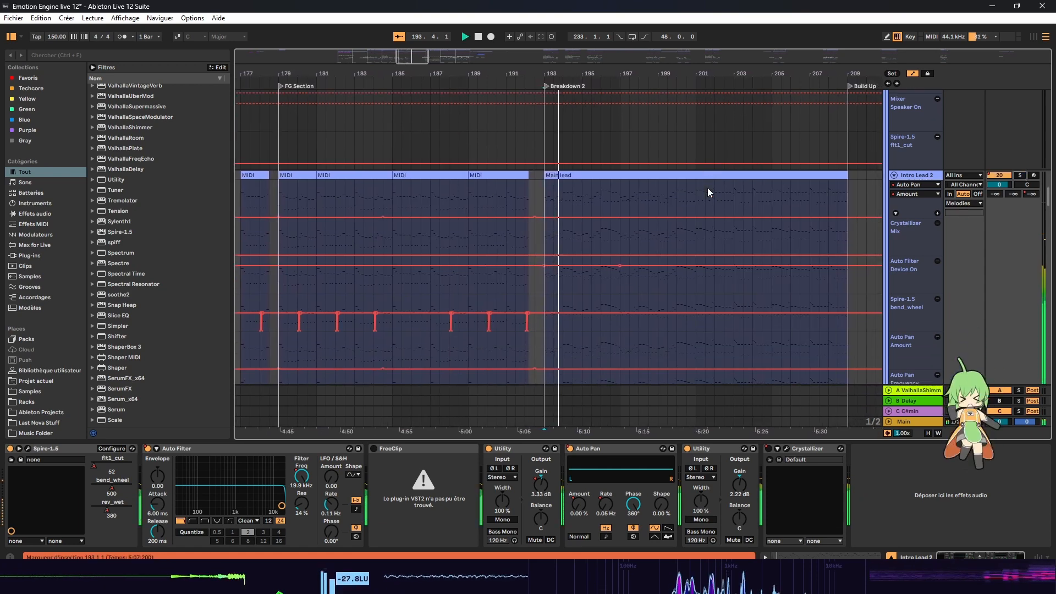
Step: Solo the Voices track and play its MIDI clip from bar 193.1.1
{"action": "scroll", "coordinate": [692, 183], "scroll_direction": "down", "scroll_amount": 4}
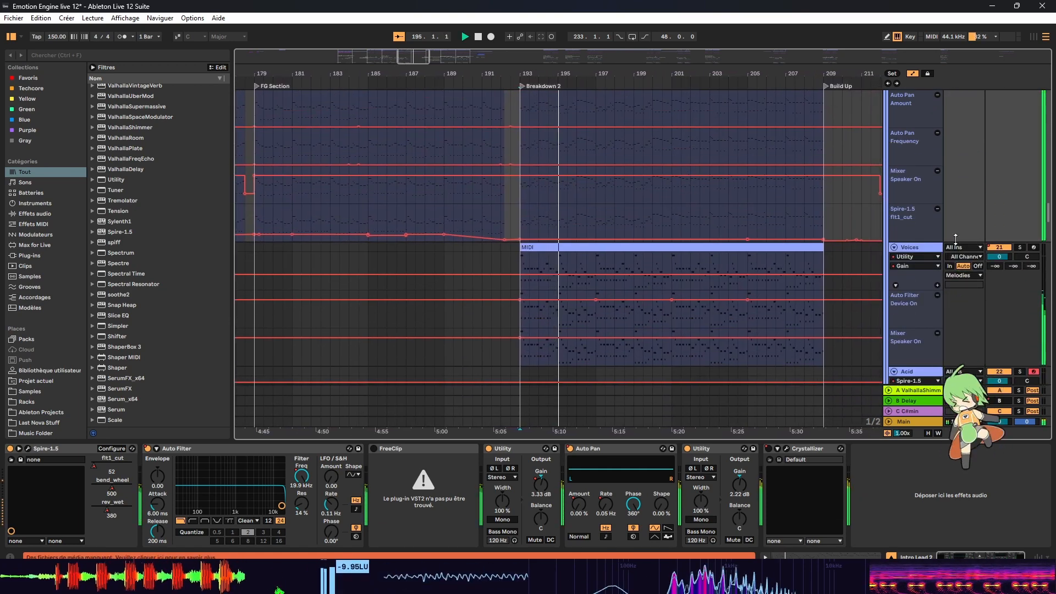
{"action": "left_click", "coordinate": [1018, 248]}
{"action": "left_click", "coordinate": [637, 283]}
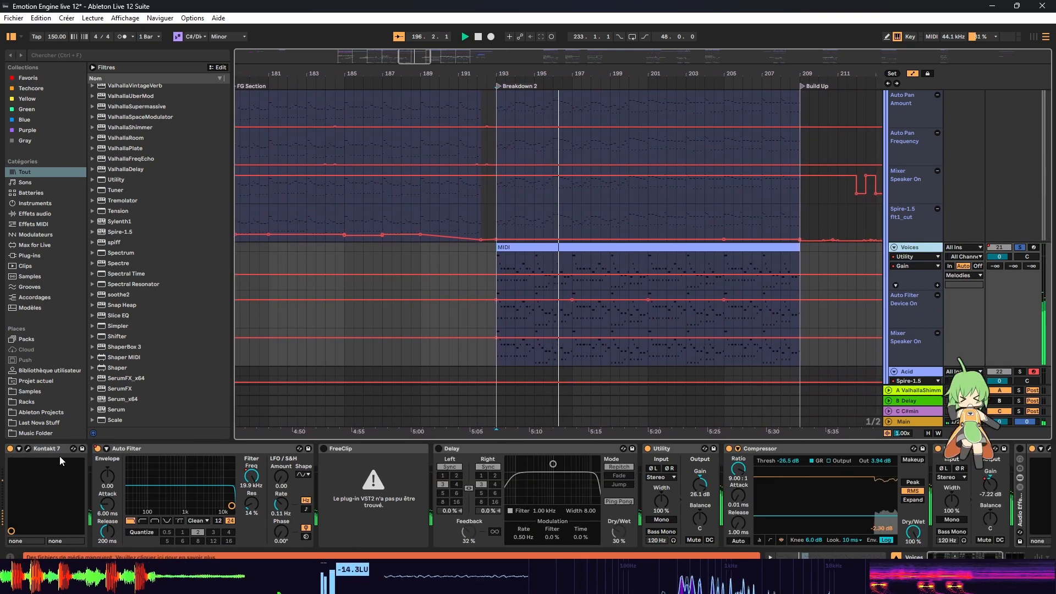
Step: Inspect the Kontakt 7 Vocalise instrument on the Voices track, close its window and unsolo the track
{"action": "key", "text": "ctrl+alt+p"}
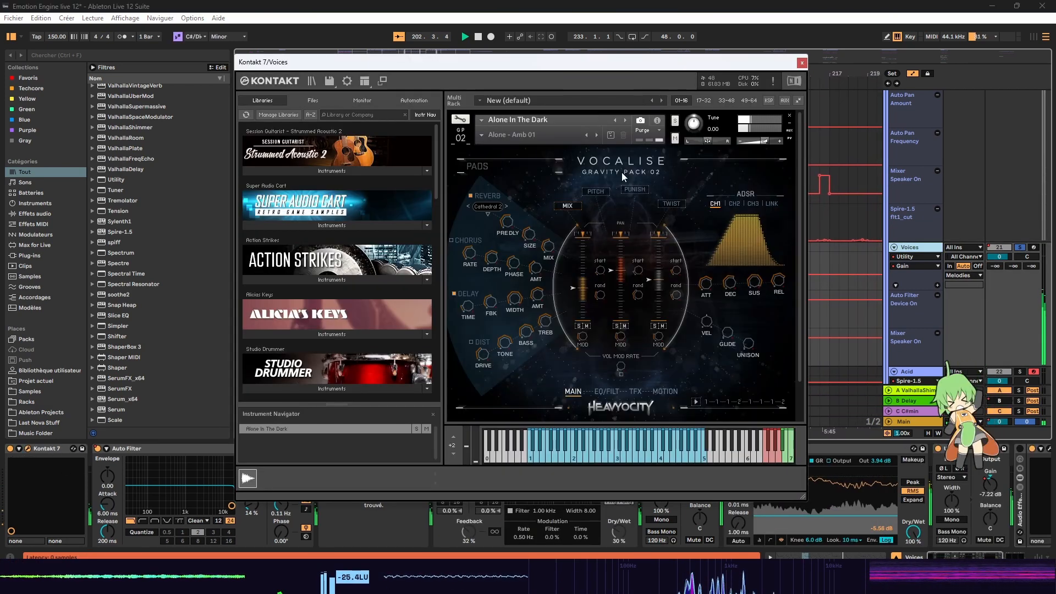
{"action": "left_click", "coordinate": [802, 62]}
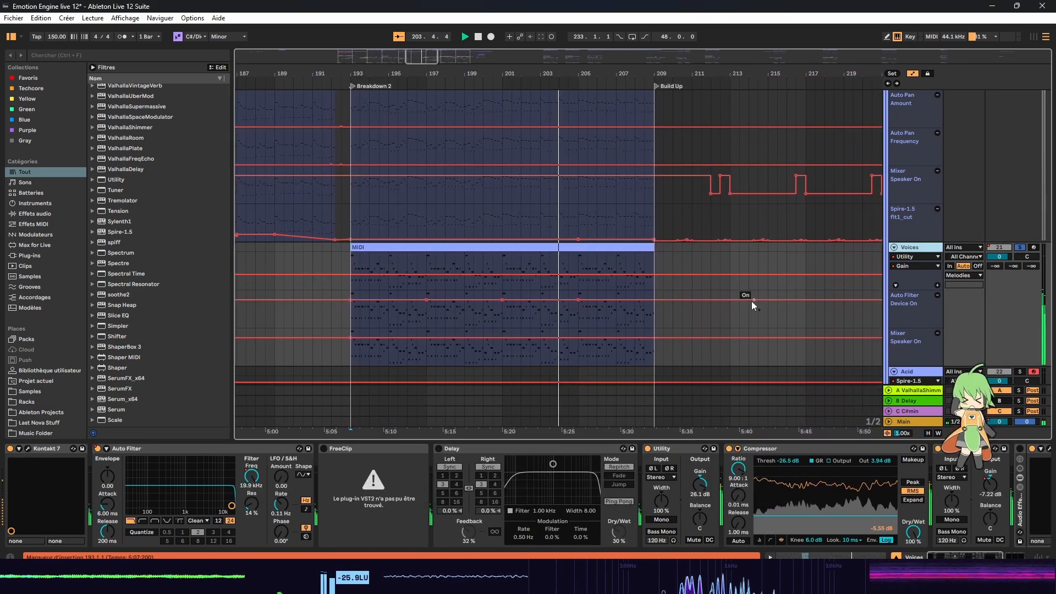
{"action": "scroll", "coordinate": [594, 419], "scroll_direction": "down", "scroll_amount": 2}
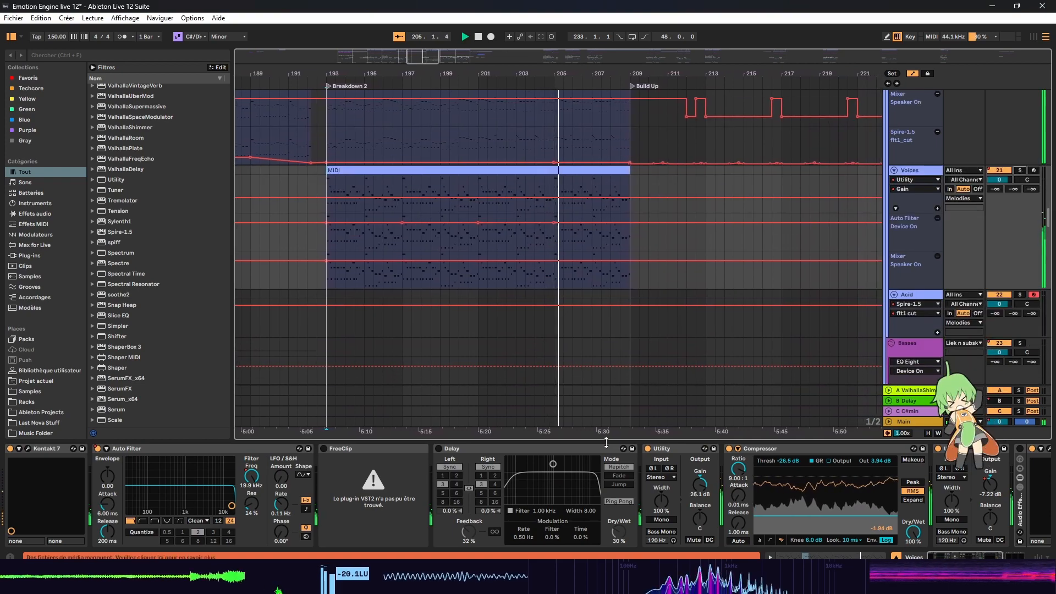
Step: Hide the device view, let the full mix play into the Build Up, and set the insertion marker on Lead 1 at bar 209.1.1
{"action": "key", "text": "ctrl+alt+l"}
{"action": "scroll", "coordinate": [639, 311], "scroll_direction": "up", "scroll_amount": 6}
{"action": "scroll", "coordinate": [657, 286], "scroll_direction": "up", "scroll_amount": 10}
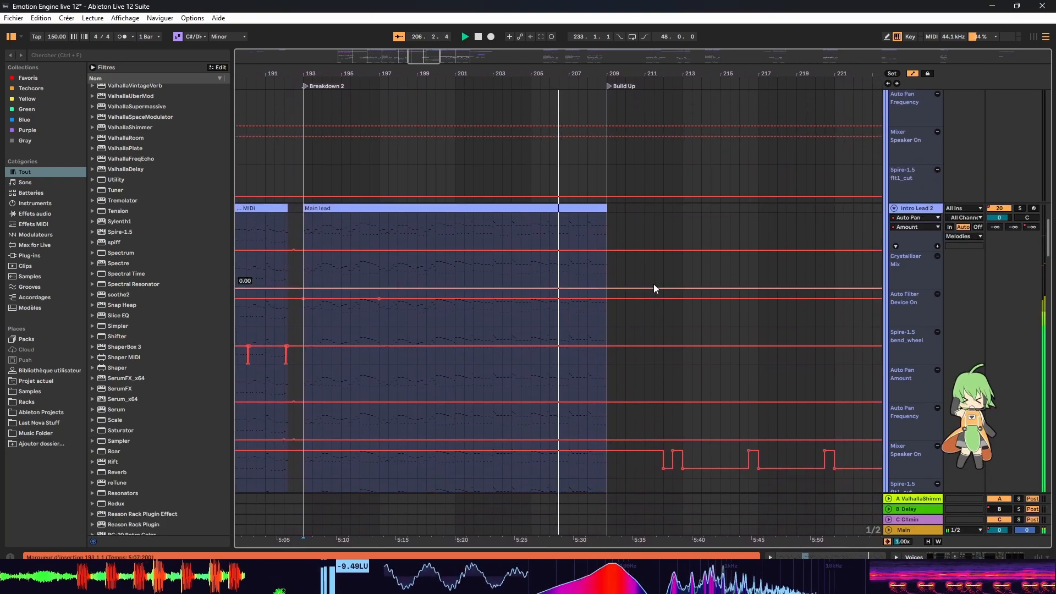
{"action": "scroll", "coordinate": [655, 283], "scroll_direction": "up", "scroll_amount": 10}
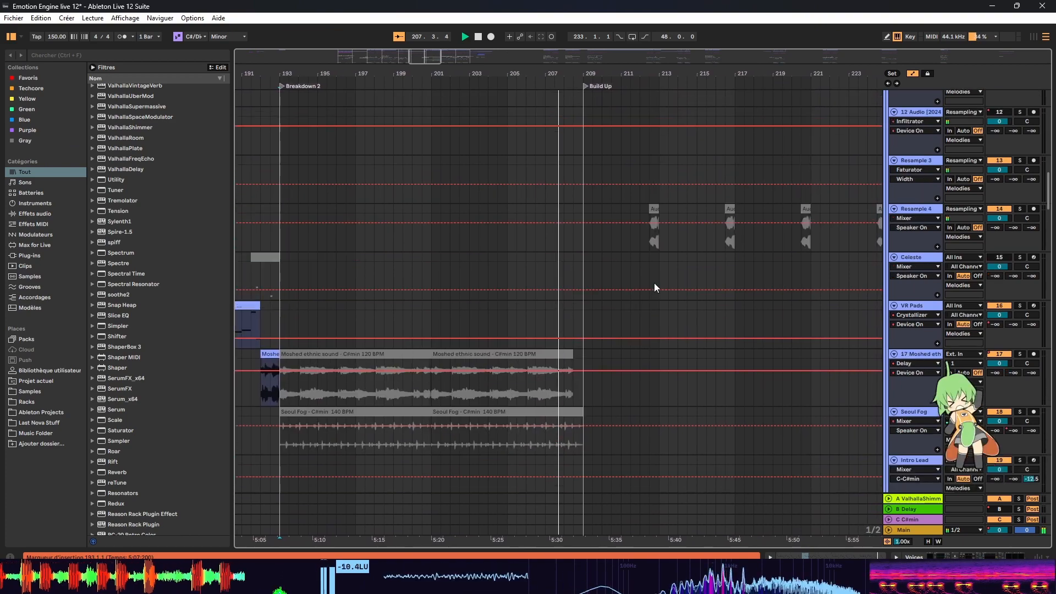
{"action": "scroll", "coordinate": [621, 278], "scroll_direction": "up", "scroll_amount": 10}
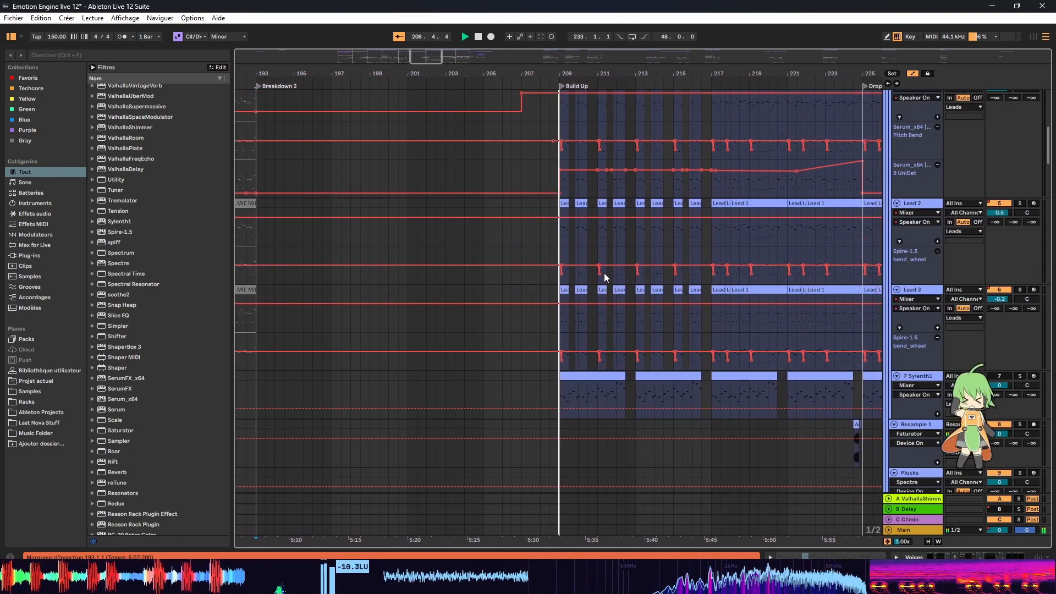
{"action": "left_click", "coordinate": [700, 216]}
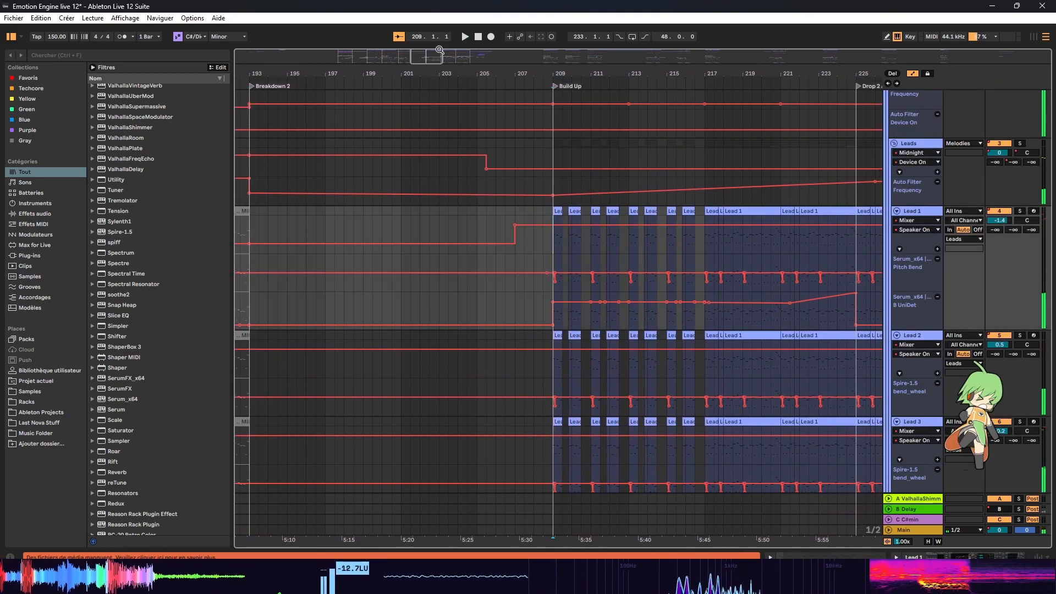
Step: Collapse the Liek n subskrib group to get an overview of the arrangement from Breakdown 2 to Drop 2 B
{"action": "mouse_move", "coordinate": [440, 50]}
{"action": "left_mouse_down"}
{"action": "mouse_move", "coordinate": [440, 32]}
{"action": "mouse_move", "coordinate": [442, 44]}
{"action": "left_mouse_up"}
{"action": "scroll", "coordinate": [451, 200], "scroll_direction": "up", "scroll_amount": 3}
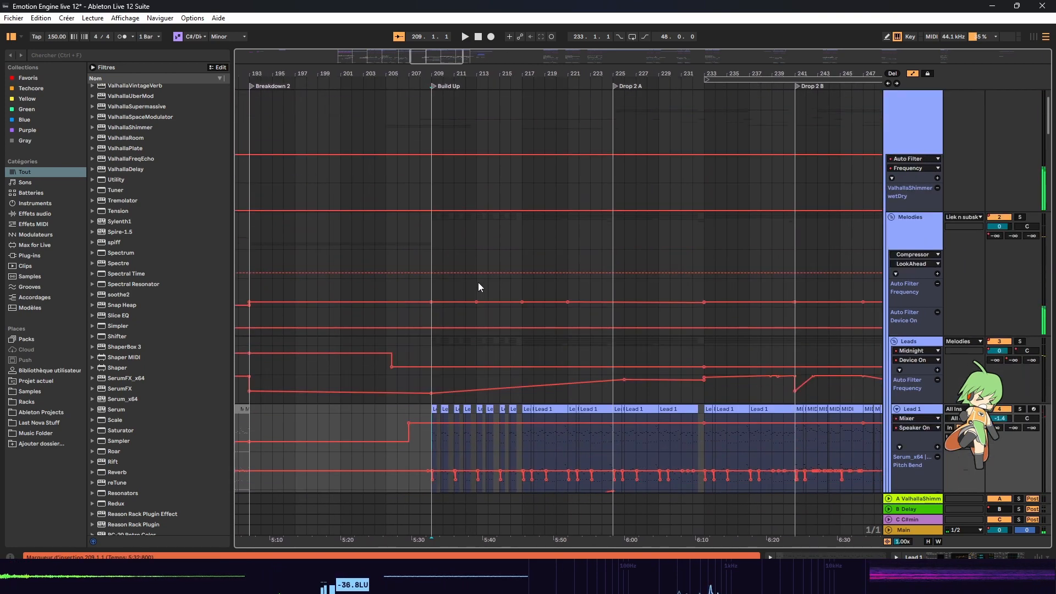
{"action": "scroll", "coordinate": [598, 301], "scroll_direction": "up", "scroll_amount": 3}
{"action": "left_click", "coordinate": [889, 95]}
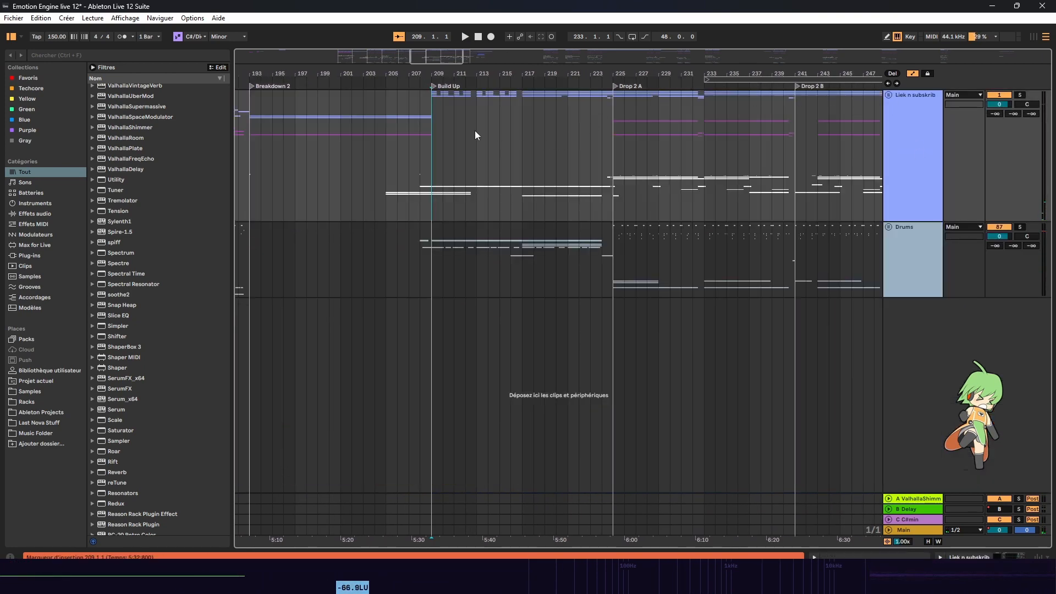
Step: Highlight Drop 2 A and Drop 2 B from bar 225 to 257, followed by the Build Up from bar 209 to 225, on the collapsed group
{"action": "left_click_drag", "start_coordinate": [433, 58], "coordinate": [433, 58]}
{"action": "left_click_drag", "start_coordinate": [552, 159], "coordinate": [672, 104]}
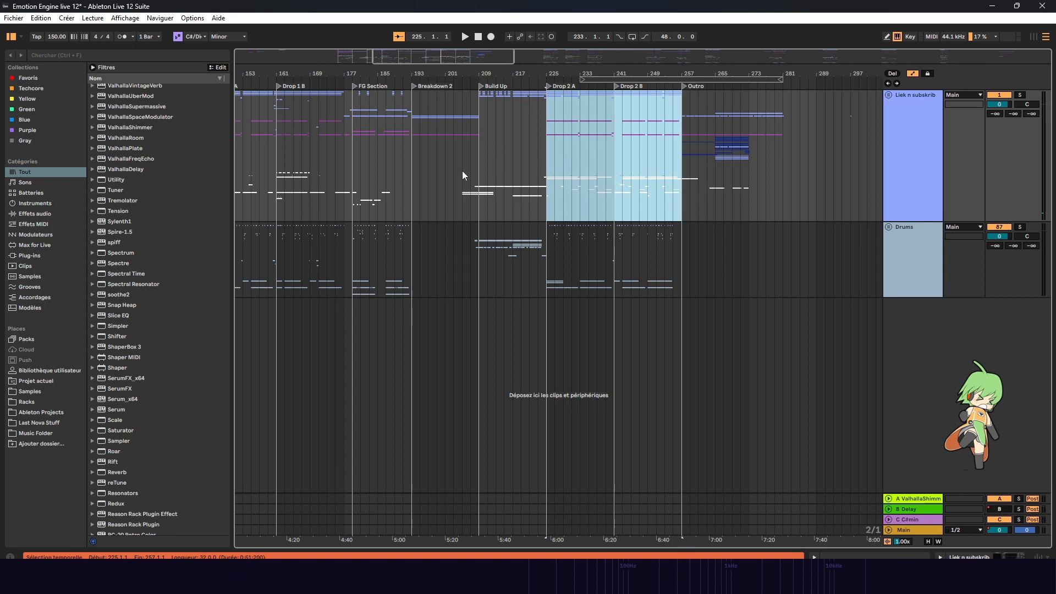
{"action": "left_click_drag", "start_coordinate": [475, 164], "coordinate": [547, 124]}
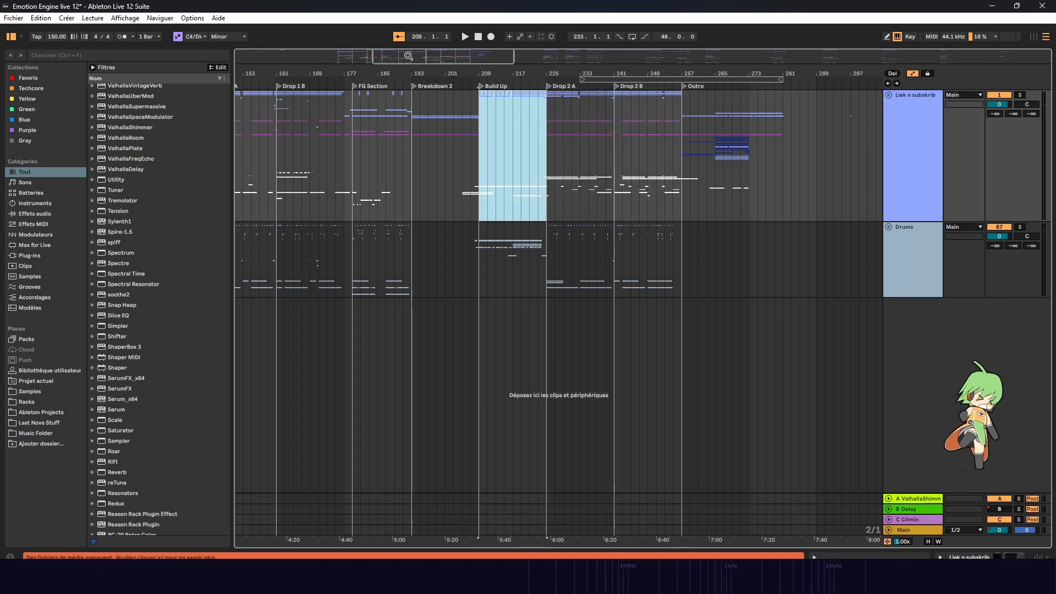
Step: Play the start of the Build Up from bar 209.1.1, expand the Liek n subskrib group and stop playback
{"action": "scroll", "coordinate": [478, 149], "scroll_direction": "up", "scroll_amount": 5}
{"action": "left_click", "coordinate": [477, 144]}
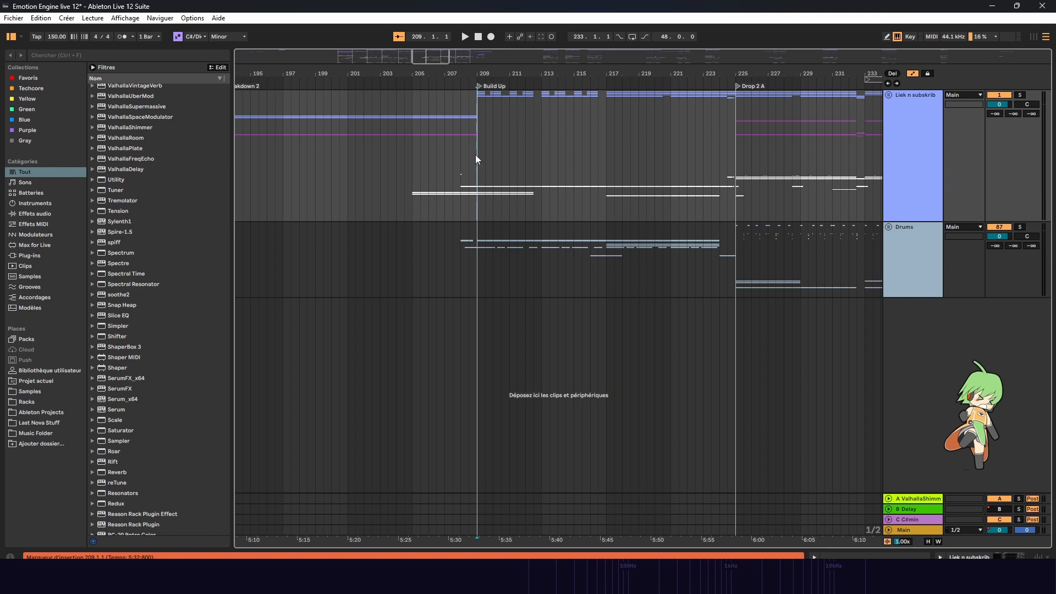
{"action": "key", "text": "space"}
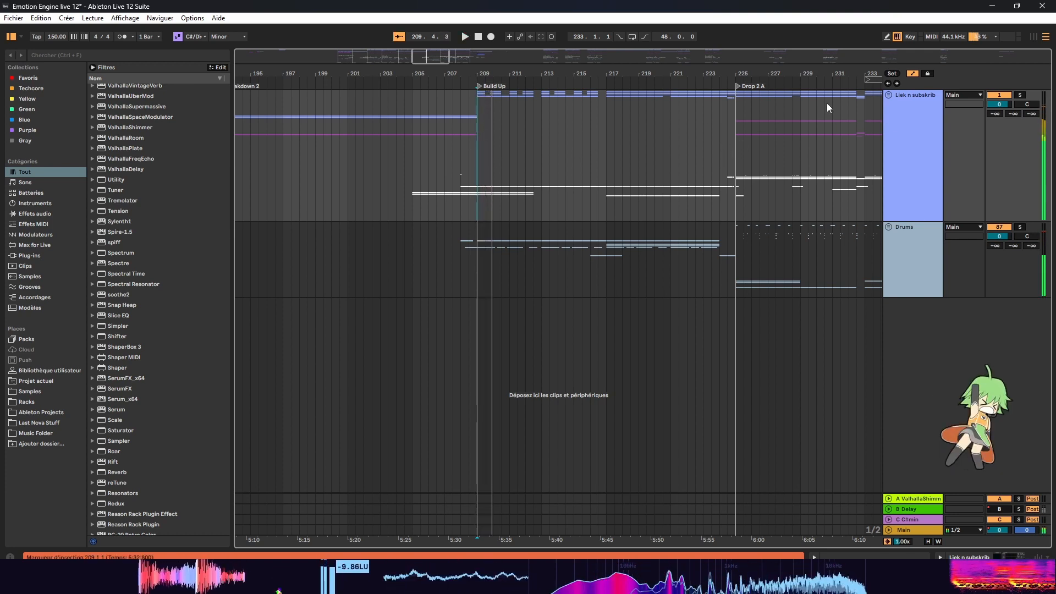
{"action": "left_click", "coordinate": [892, 95]}
{"action": "key", "text": "space"}
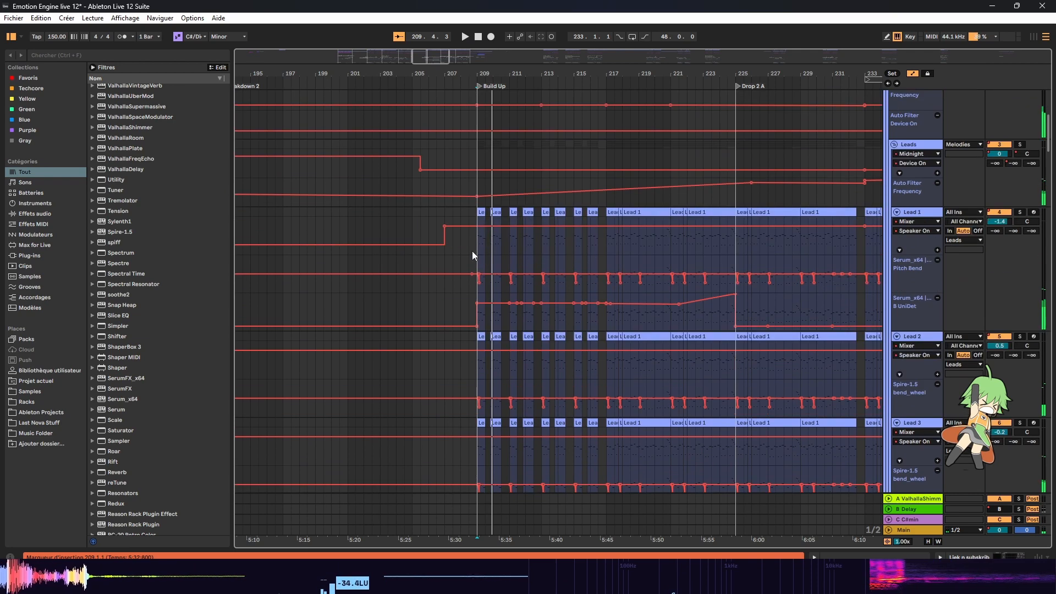
Step: Highlight the Lead 1 clips from bar 209 to 225, return the marker to bar 209.1.1 and solo the Leads group
{"action": "left_click_drag", "start_coordinate": [492, 253], "coordinate": [738, 216]}
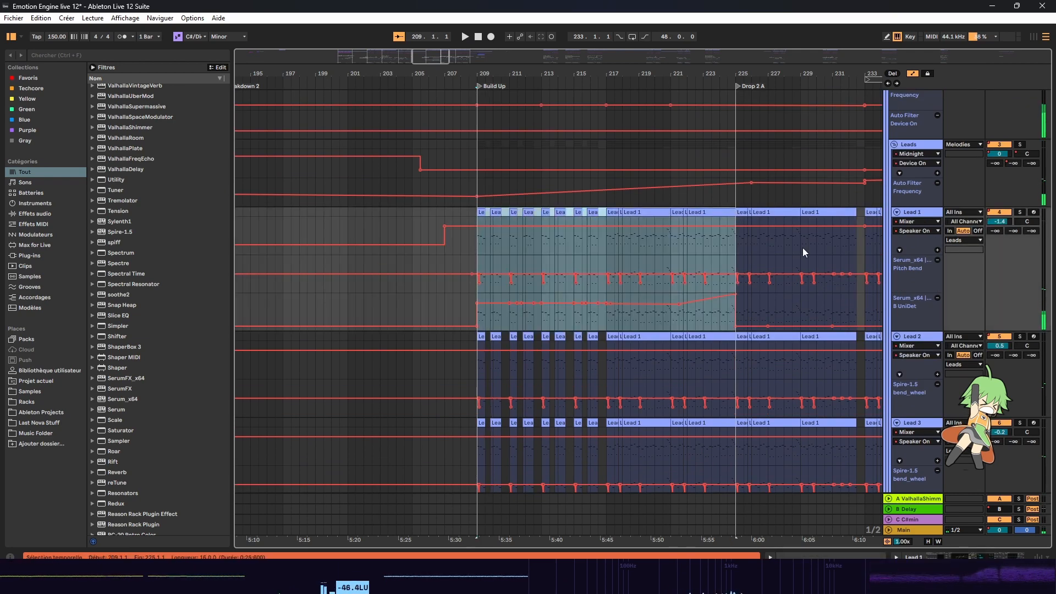
{"action": "left_click", "coordinate": [476, 252]}
{"action": "scroll", "coordinate": [499, 259], "scroll_direction": "down", "scroll_amount": 3}
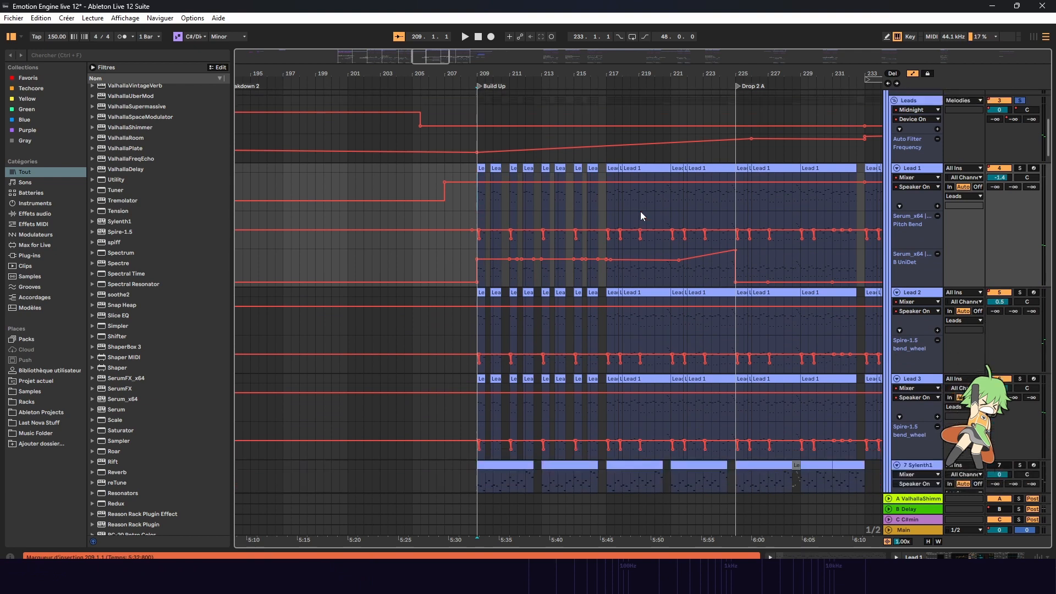
Step: Select the Leads group's Auto Filter Frequency automation from bar 209 to 225, show its devices and play the soloed leads
{"action": "scroll", "coordinate": [641, 216], "scroll_direction": "up", "scroll_amount": 2}
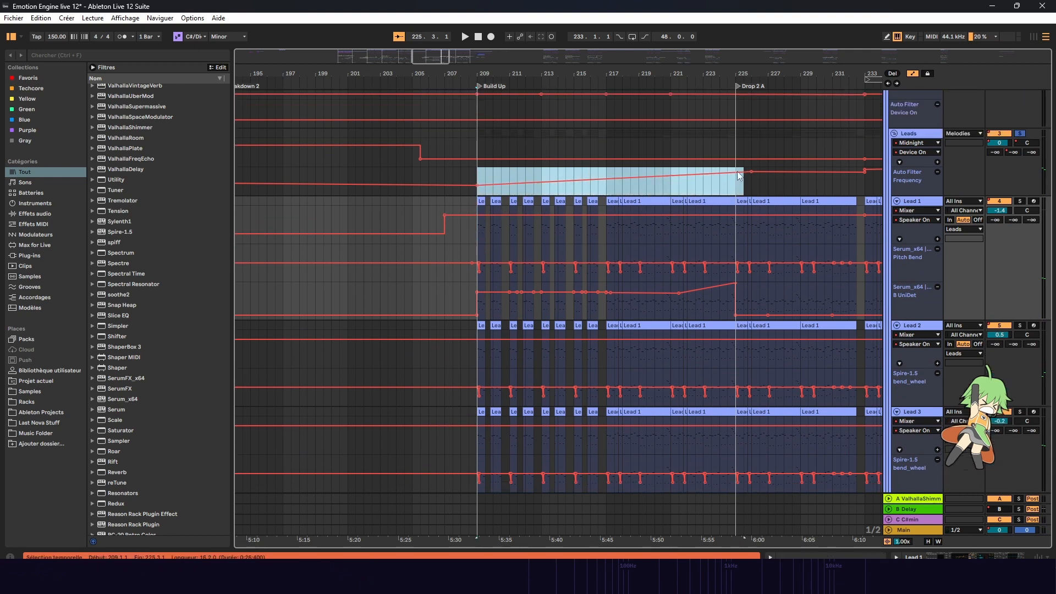
{"action": "left_click_drag", "start_coordinate": [740, 176], "coordinate": [736, 176]}
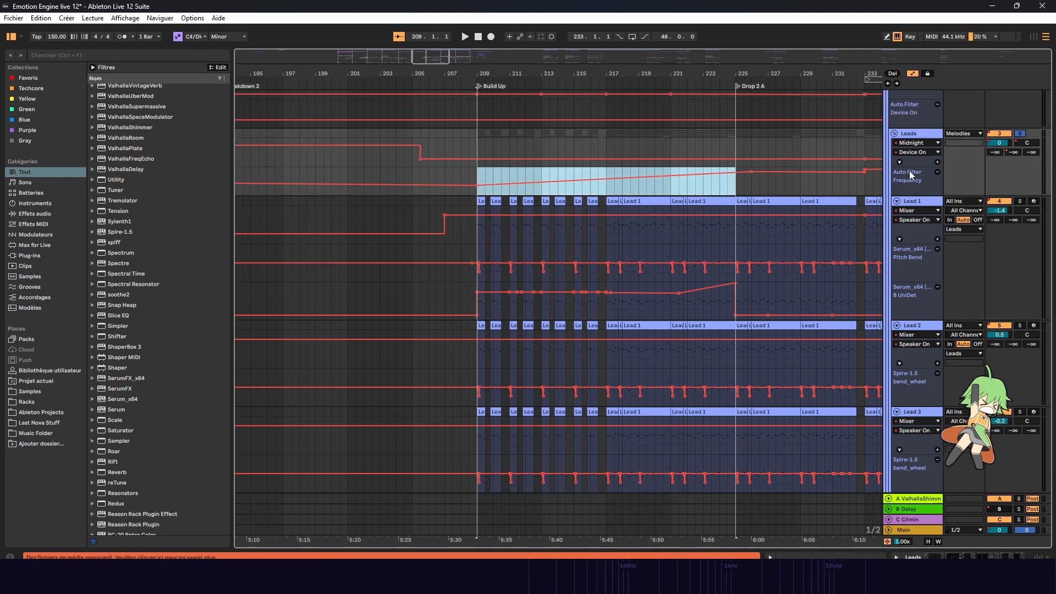
{"action": "double_click", "coordinate": [911, 134]}
{"action": "key", "text": "space"}
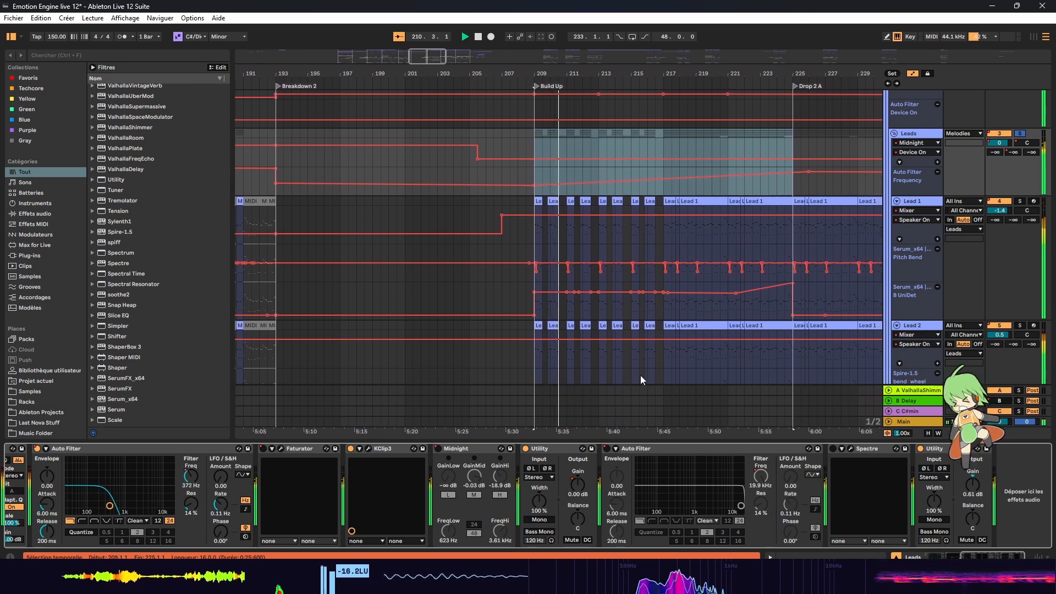
Step: Audition the soloed leads through the Build Up into Drop 2 A, check the group's filter devices again and stop playback
{"action": "double_click", "coordinate": [640, 442]}
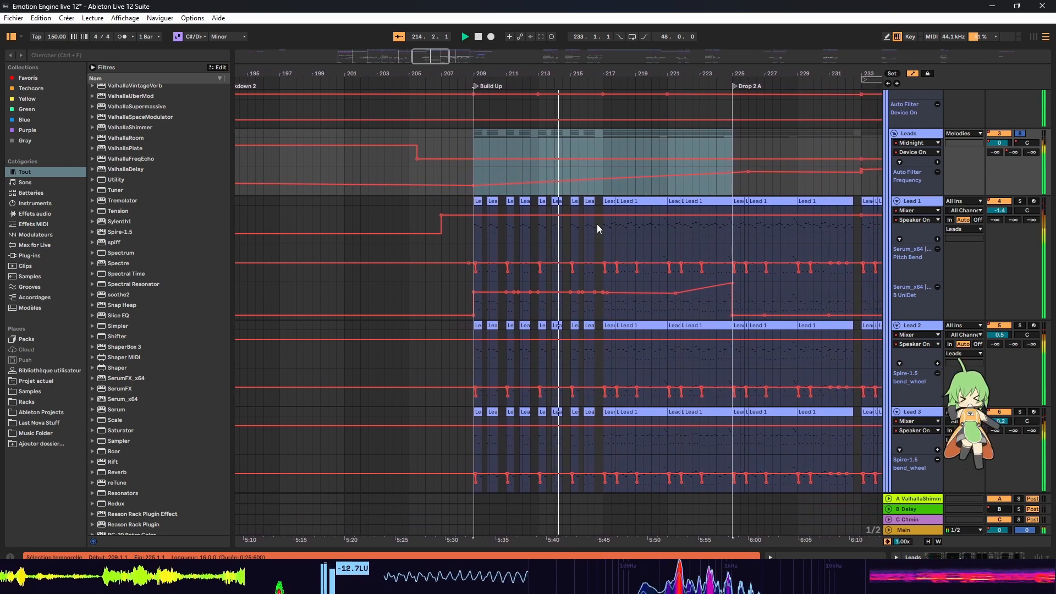
{"action": "left_click_drag", "start_coordinate": [428, 59], "coordinate": [428, 59]}
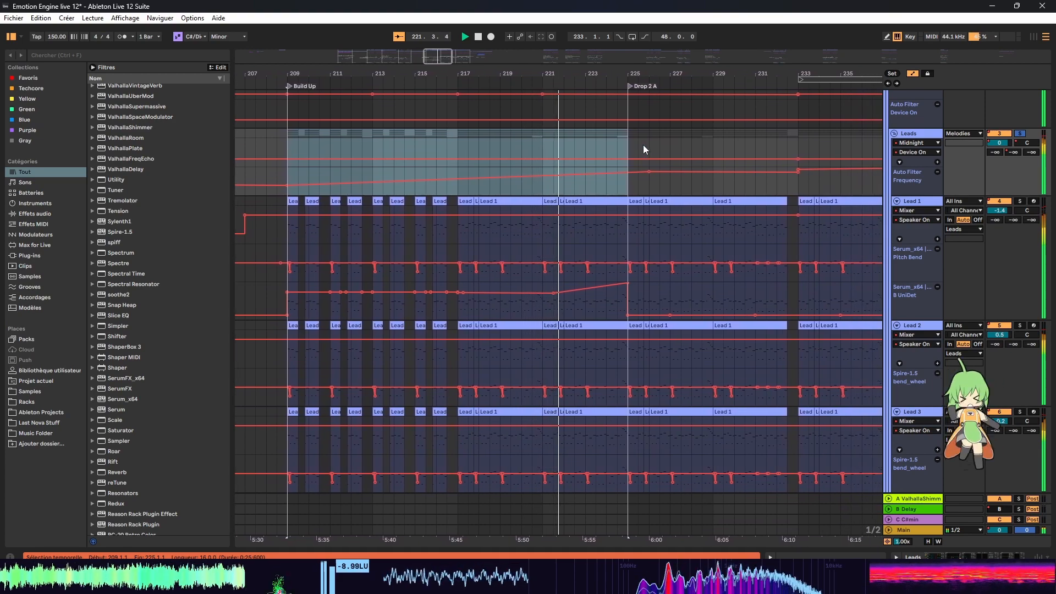
{"action": "double_click", "coordinate": [908, 134]}
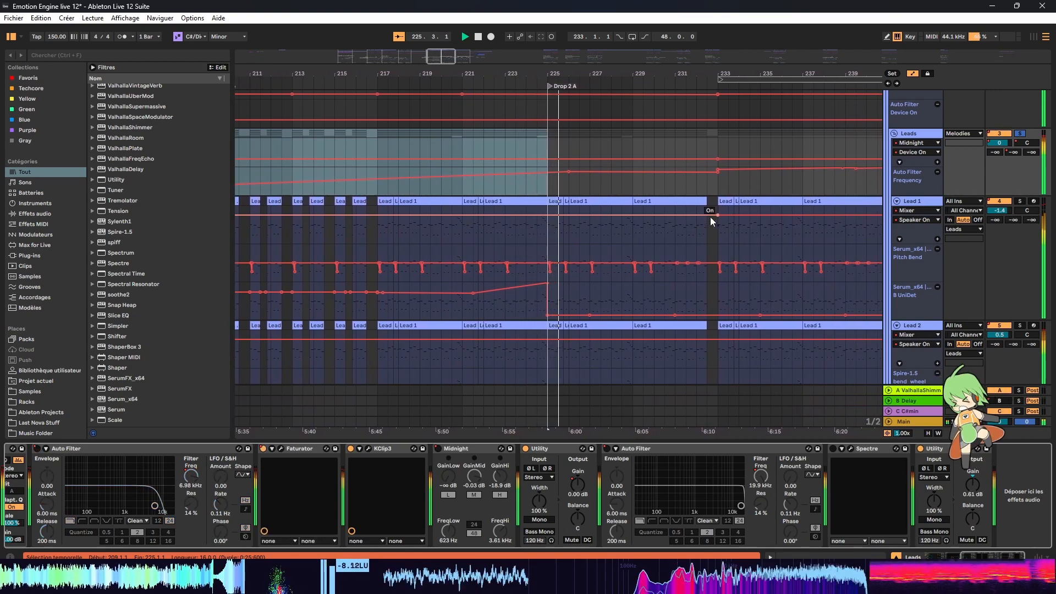
{"action": "scroll", "coordinate": [484, 132], "scroll_direction": "down", "scroll_amount": 1}
{"action": "key", "text": "space"}
Step: Examine Lead 1's devices and Build Up automation, highlight a half-bar at bar 224.1.1, and place the marker on Lead 3 at bar 217.1.1
{"action": "left_click_drag", "start_coordinate": [435, 70], "coordinate": [600, 64]}
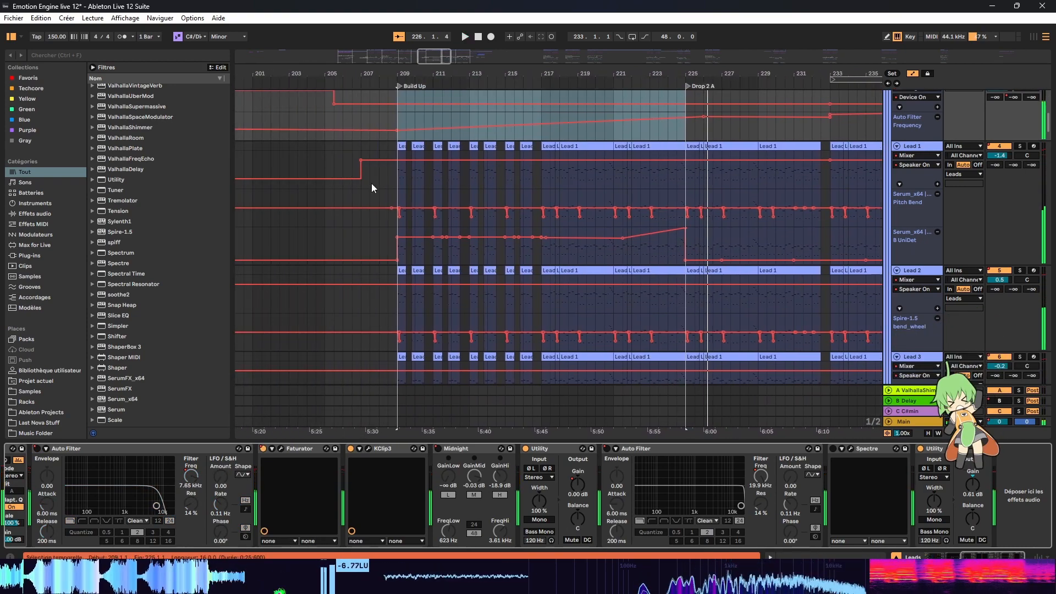
{"action": "left_click", "coordinate": [424, 136]}
{"action": "left_click_drag", "start_coordinate": [518, 73], "coordinate": [518, 100]}
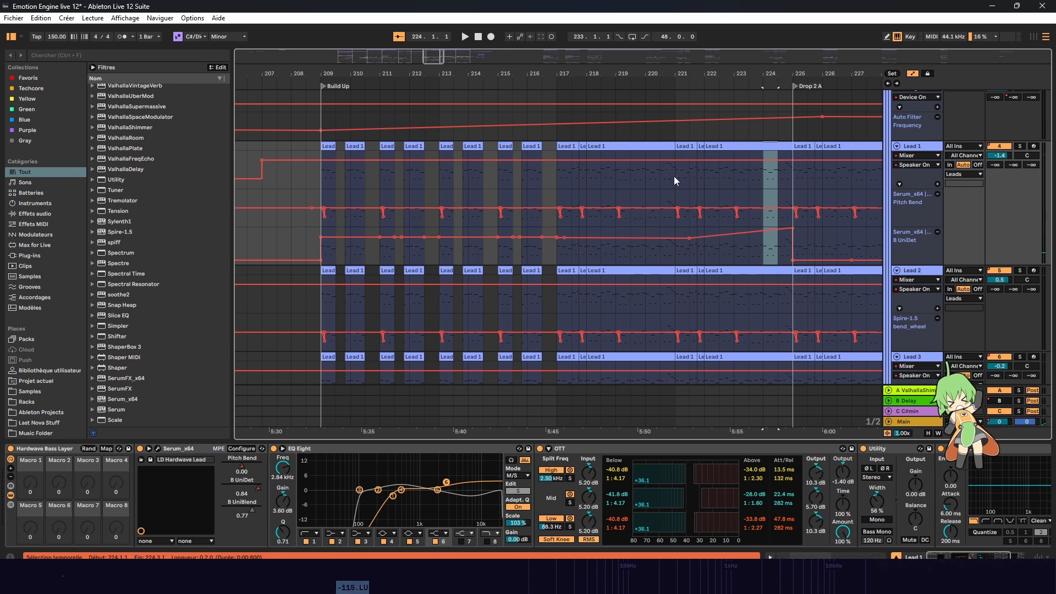
{"action": "left_click", "coordinate": [556, 318]}
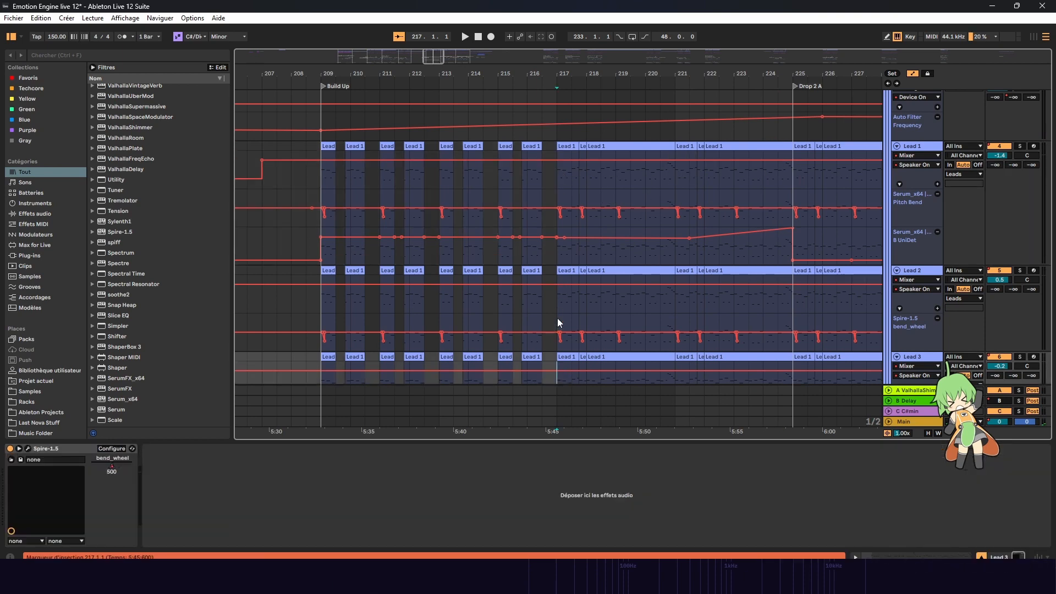
Step: Solo the Anymore vocal stem on track 73, play it from the start of the Build Up and view its effect chain
{"action": "left_click_drag", "start_coordinate": [429, 59], "coordinate": [430, 58]}
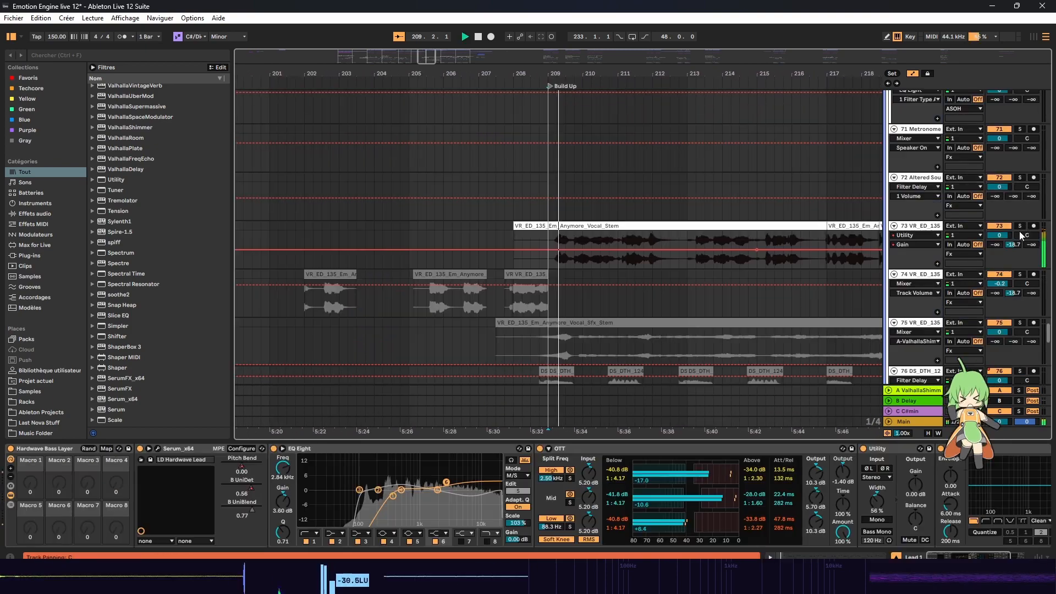
{"action": "left_click", "coordinate": [967, 231]}
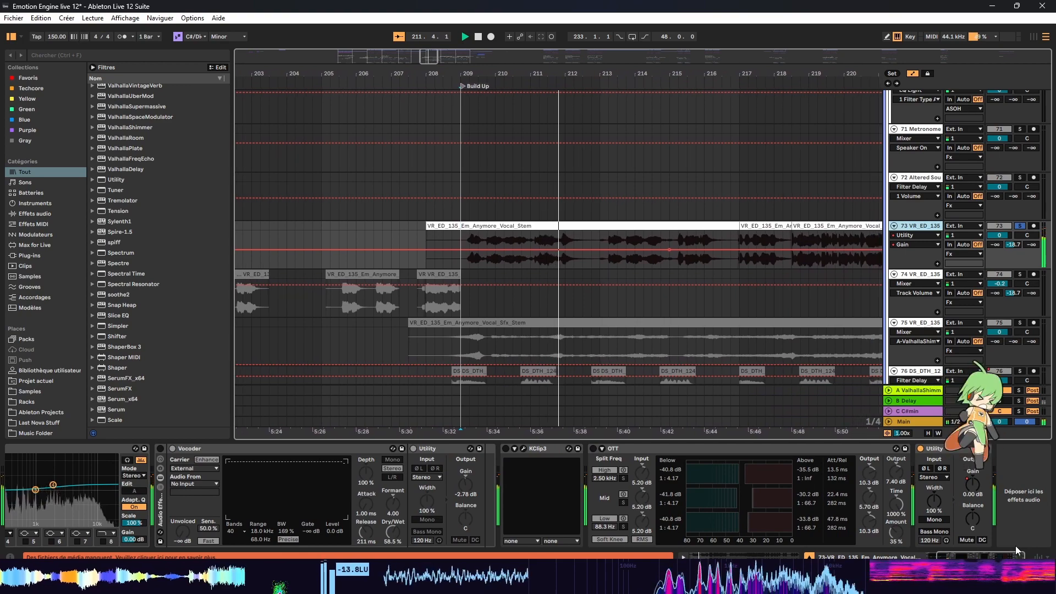
{"action": "left_click_drag", "start_coordinate": [1016, 547], "coordinate": [966, 552]}
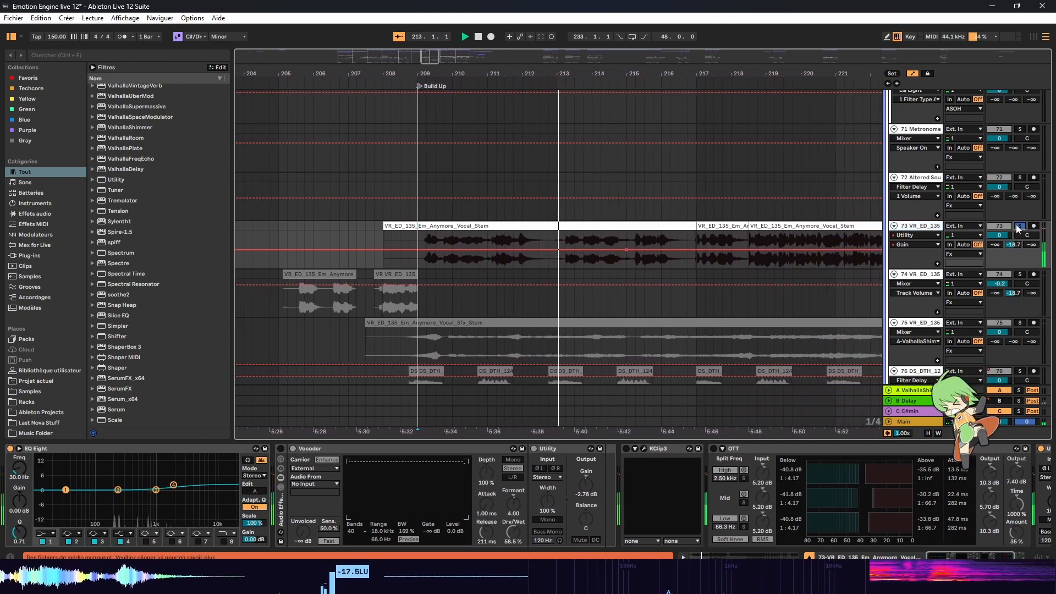
Step: Solo the KSHMR Short Fill on track 102, play it from bar 209.1.1 and stop playback
{"action": "scroll", "coordinate": [718, 197], "scroll_direction": "down", "scroll_amount": 5}
{"action": "scroll", "coordinate": [707, 191], "scroll_direction": "down", "scroll_amount": 15}
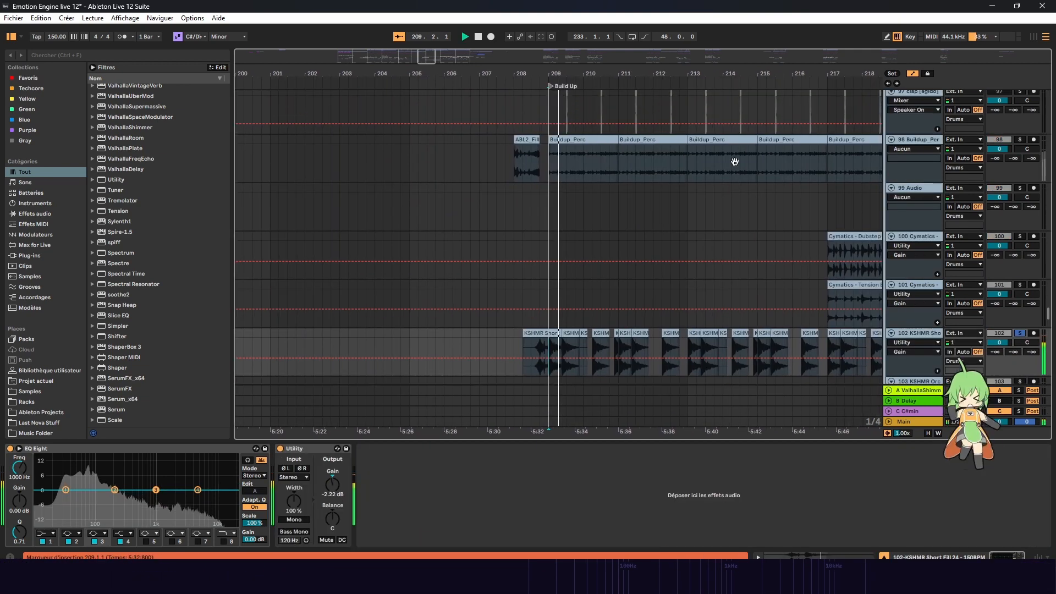
{"action": "scroll", "coordinate": [732, 161], "scroll_direction": "up", "scroll_amount": 3}
{"action": "key", "text": "space"}
Step: Solo the Buildup_Perc track 98 and play its loops from bar 209.1.1 and its ABL2 fill from bar 208.1.1
{"action": "left_click", "coordinate": [527, 246]}
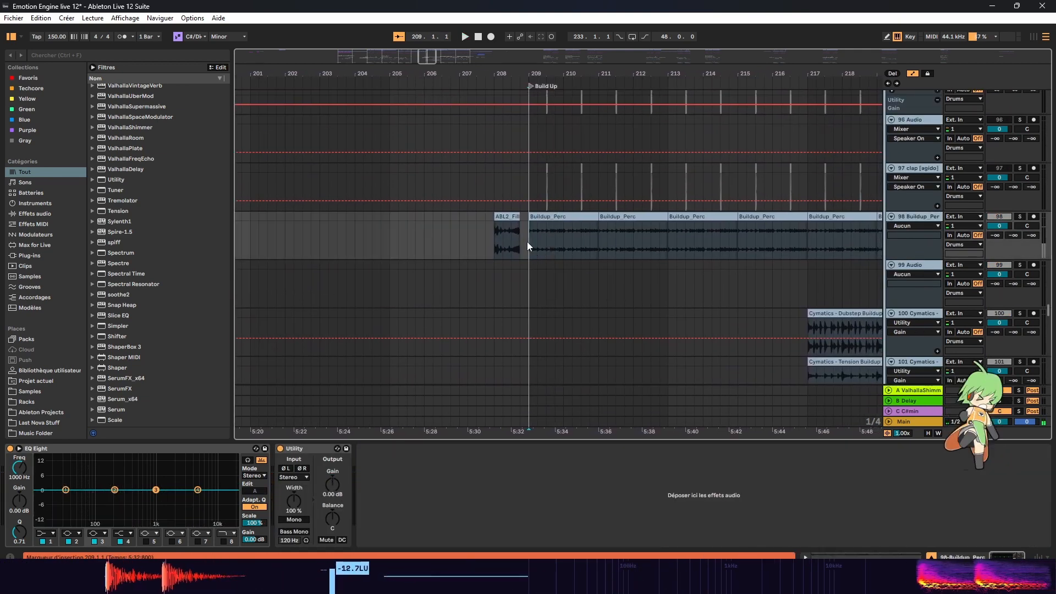
{"action": "key", "text": "space"}
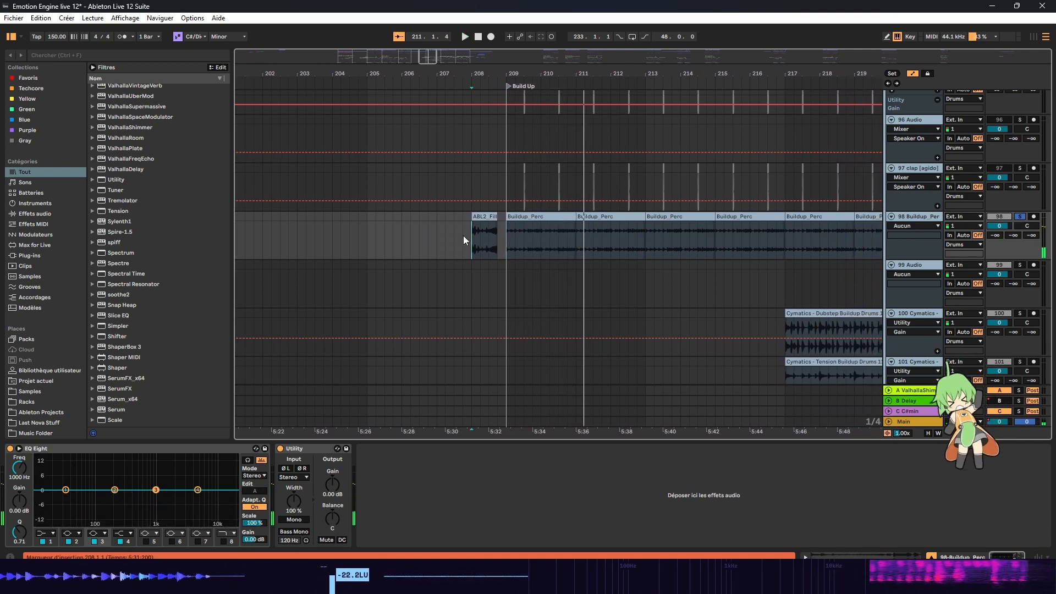
{"action": "key", "text": "space"}
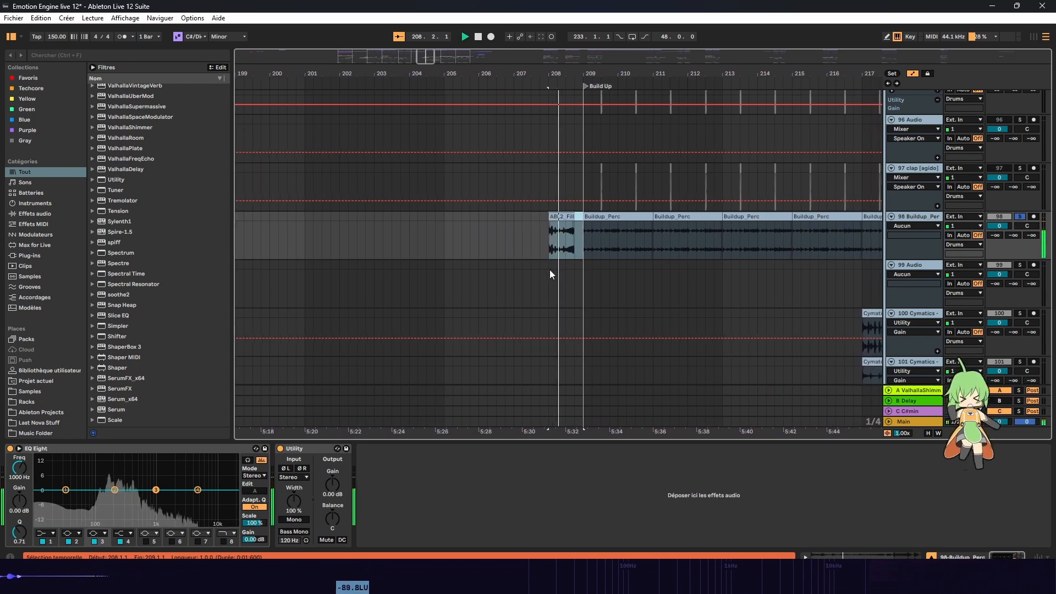
{"action": "key", "text": "space"}
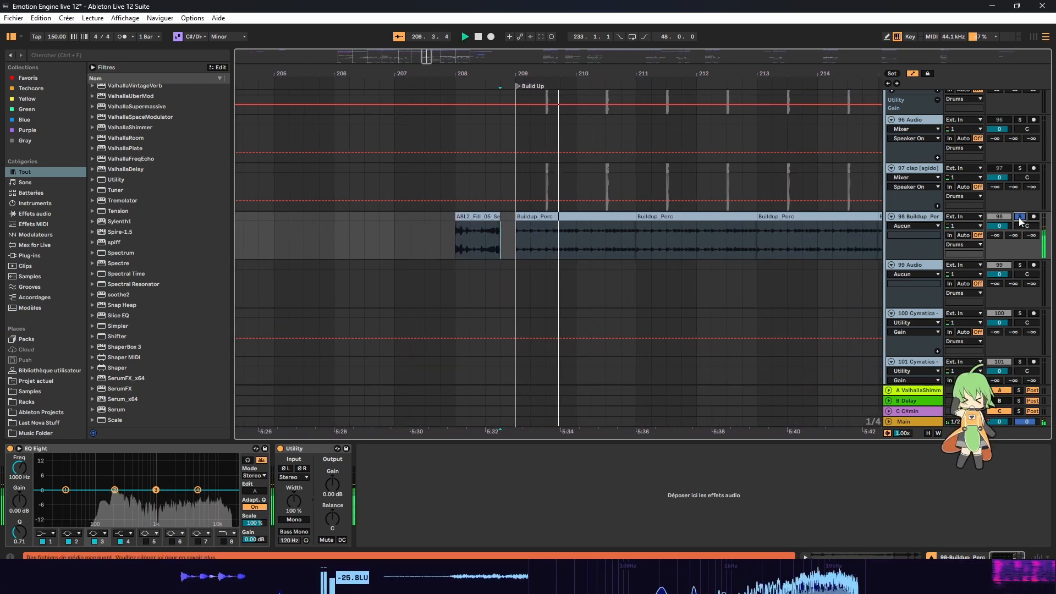
Step: Unsolo track 98 while playback continues, hide the device view and bring the snare and clap tracks of the Build Up into view
{"action": "left_click", "coordinate": [1021, 217]}
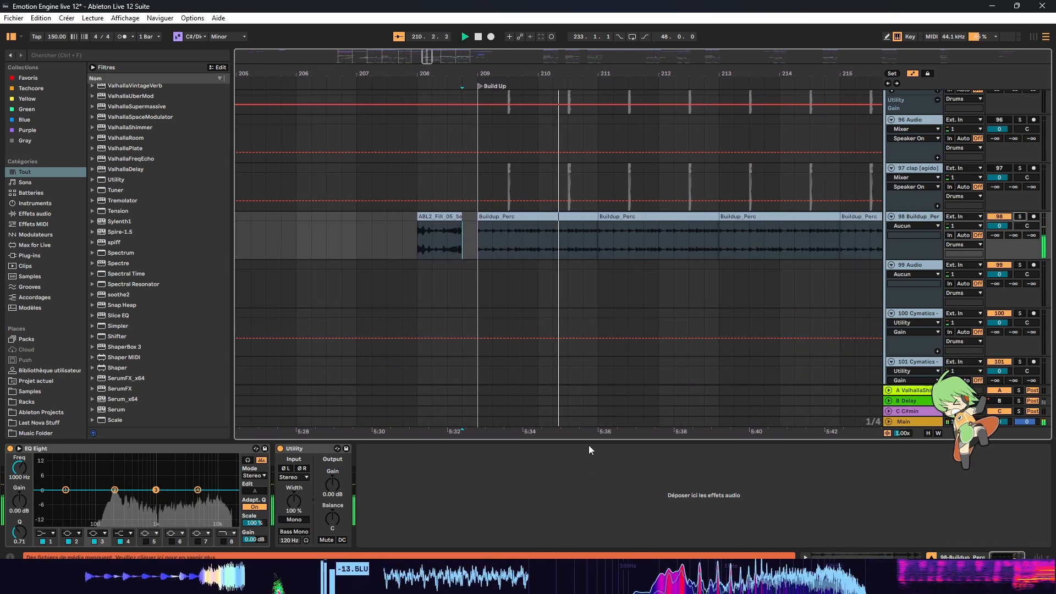
{"action": "left_click_drag", "start_coordinate": [586, 442], "coordinate": [587, 522]}
{"action": "scroll", "coordinate": [639, 208], "scroll_direction": "up", "scroll_amount": 5}
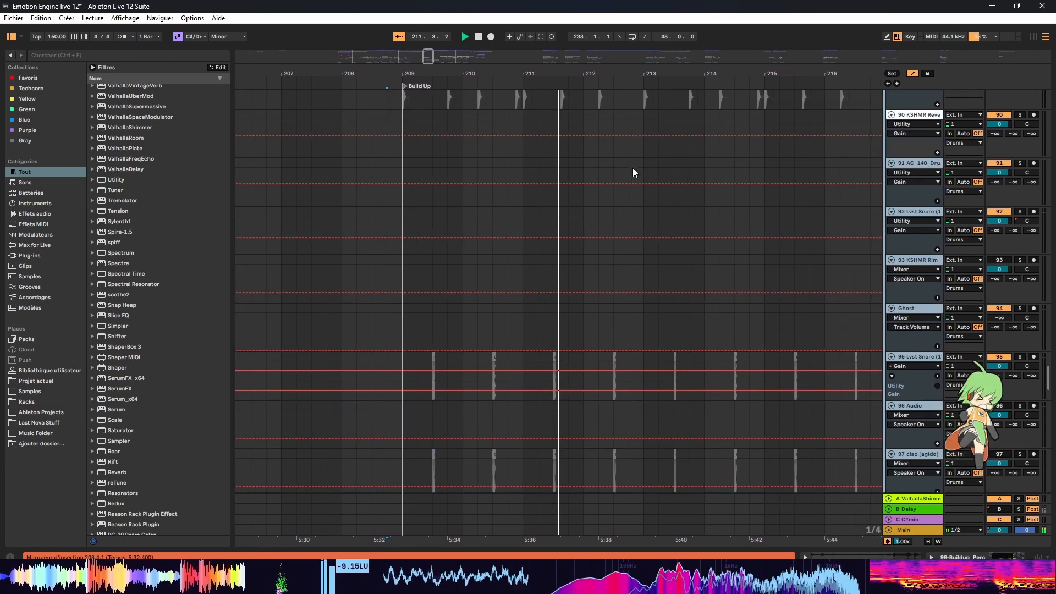
Step: Play the Serum layer on track 80 from bar 217.1.1, stop playback and select its clips from bar 217 to 225
{"action": "scroll", "coordinate": [632, 167], "scroll_direction": "up", "scroll_amount": 1}
{"action": "left_click_drag", "start_coordinate": [1041, 406], "coordinate": [1048, 336]}
{"action": "left_click_drag", "start_coordinate": [434, 57], "coordinate": [434, 39]}
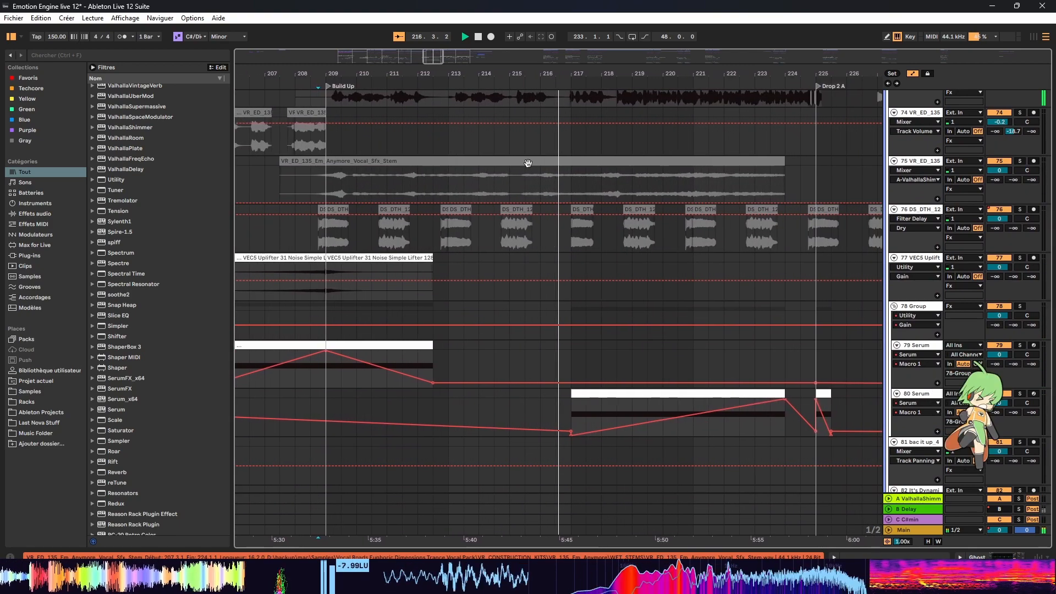
{"action": "left_click", "coordinate": [538, 414]}
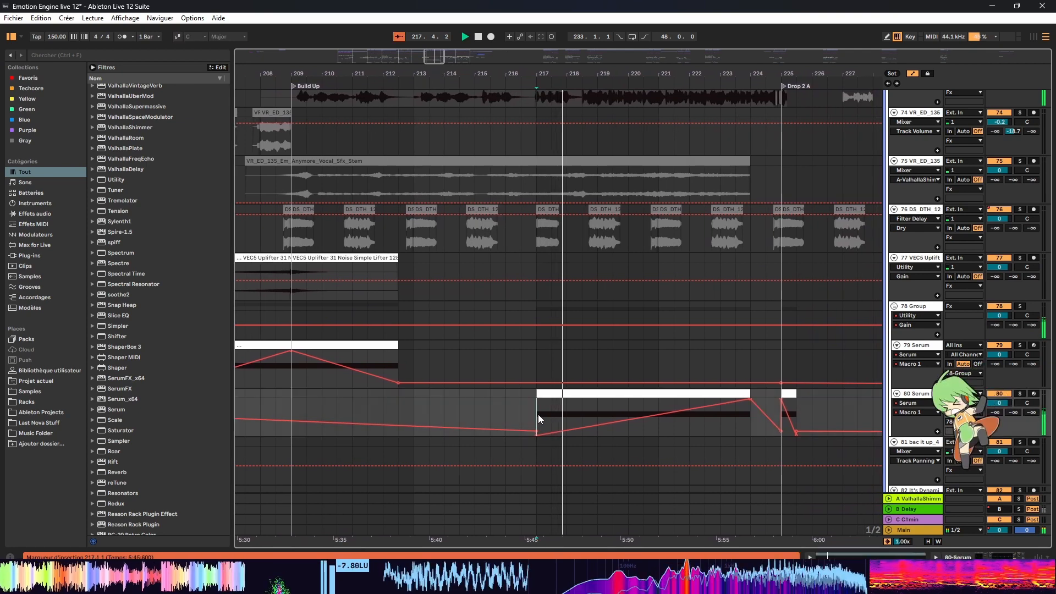
{"action": "key", "text": "space"}
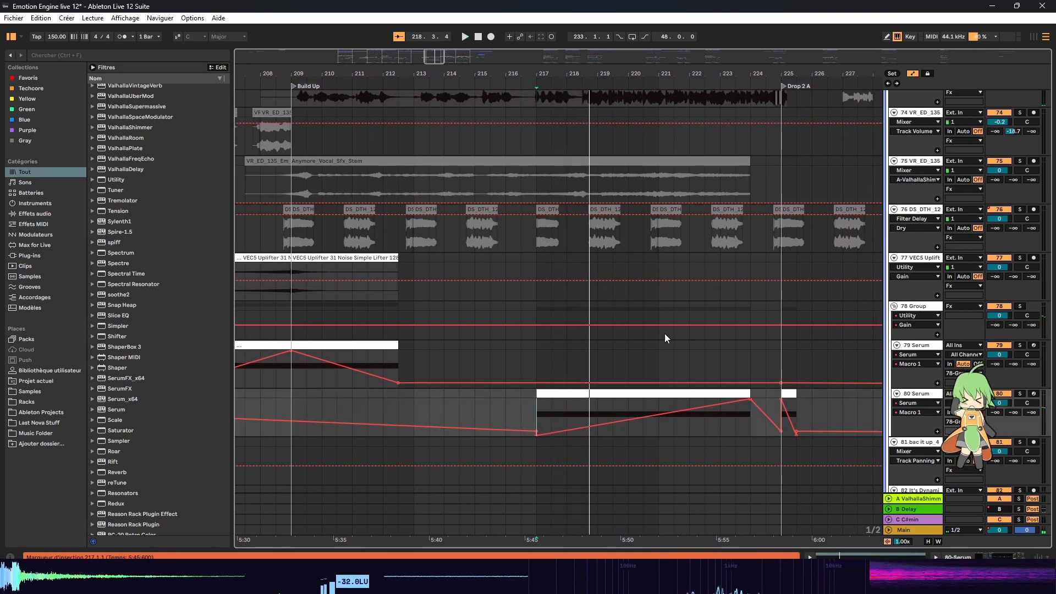
{"action": "left_click_drag", "start_coordinate": [536, 417], "coordinate": [783, 395]}
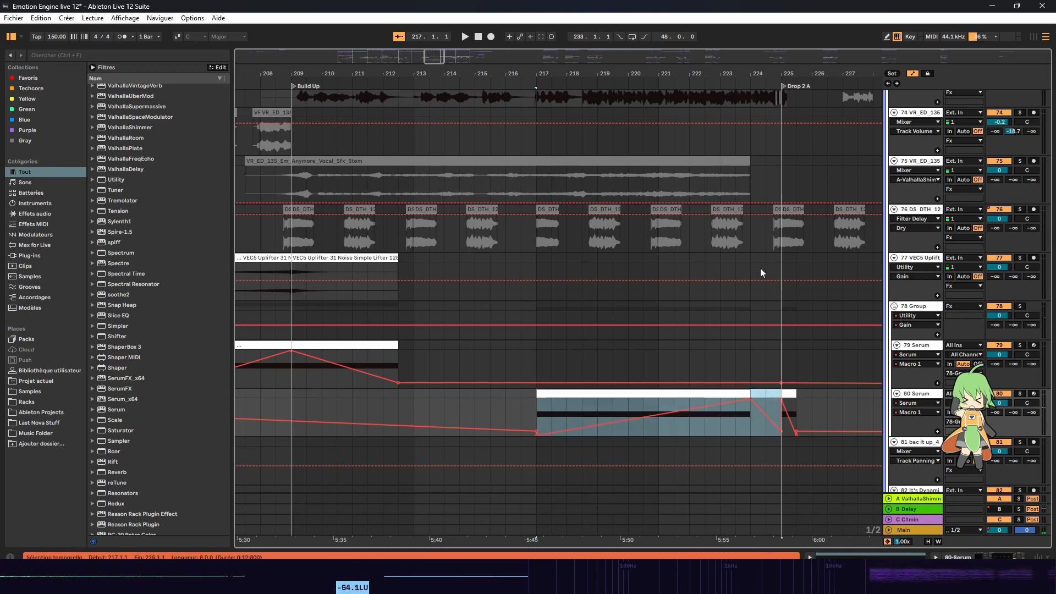
Step: Play the soloed Cymatics Dubstep Buildup Drums 1 on track 100 from bar 217.1.1 and stop playback
{"action": "scroll", "coordinate": [761, 272], "scroll_direction": "down", "scroll_amount": 5}
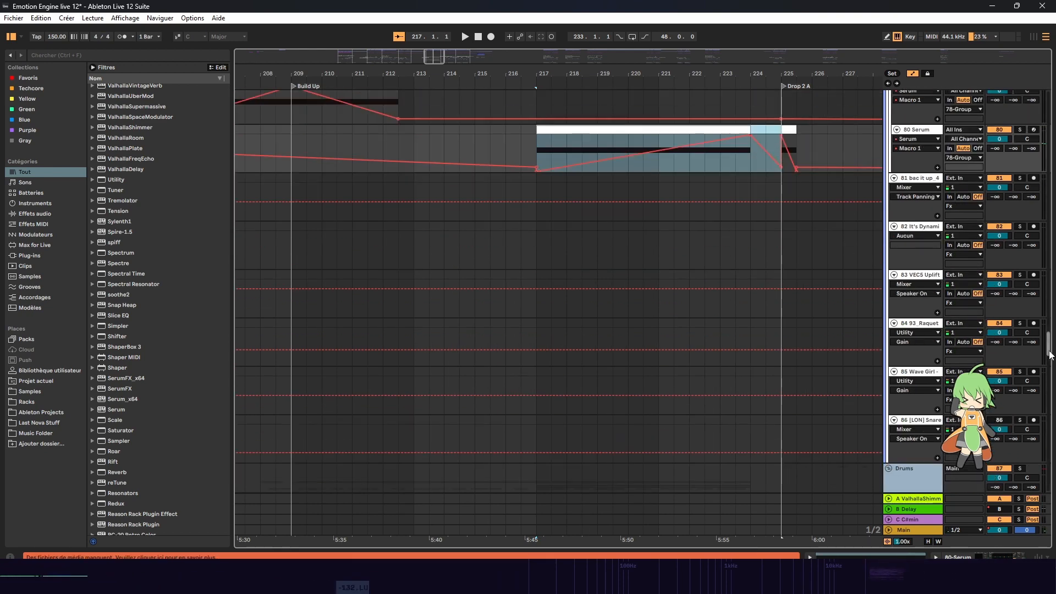
{"action": "scroll", "coordinate": [1050, 355], "scroll_direction": "down", "scroll_amount": 10}
{"action": "key", "text": "space"}
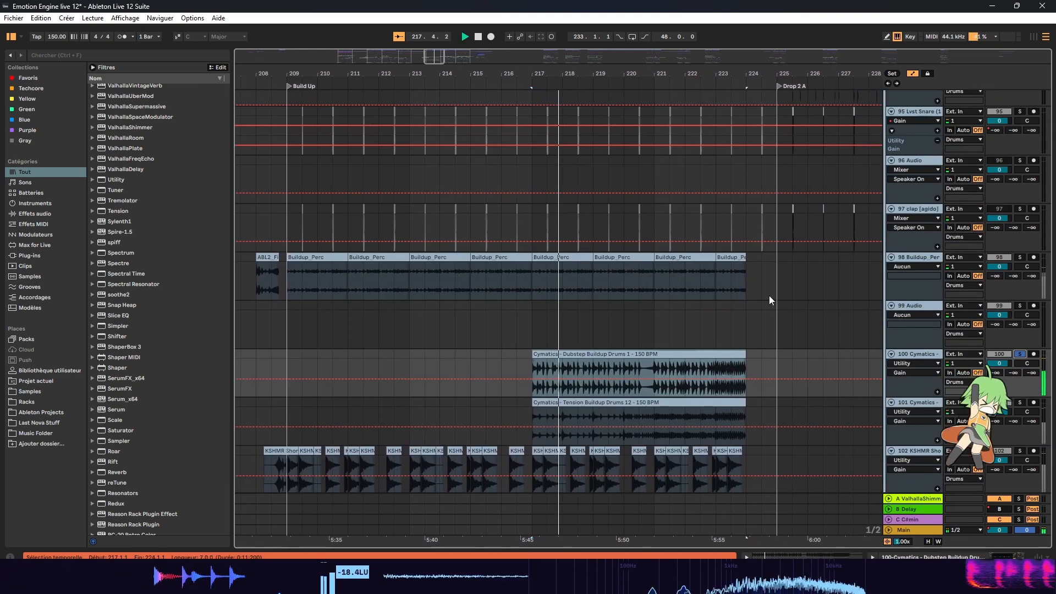
{"action": "scroll", "coordinate": [801, 275], "scroll_direction": "down", "scroll_amount": 1}
{"action": "key", "text": "space"}
Step: Solo the Cymatics Tension Buildup Drums 12 on track 101, play it from bar 217.1.1 and stop playback
{"action": "key", "text": "Down"}
{"action": "key", "text": "s"}
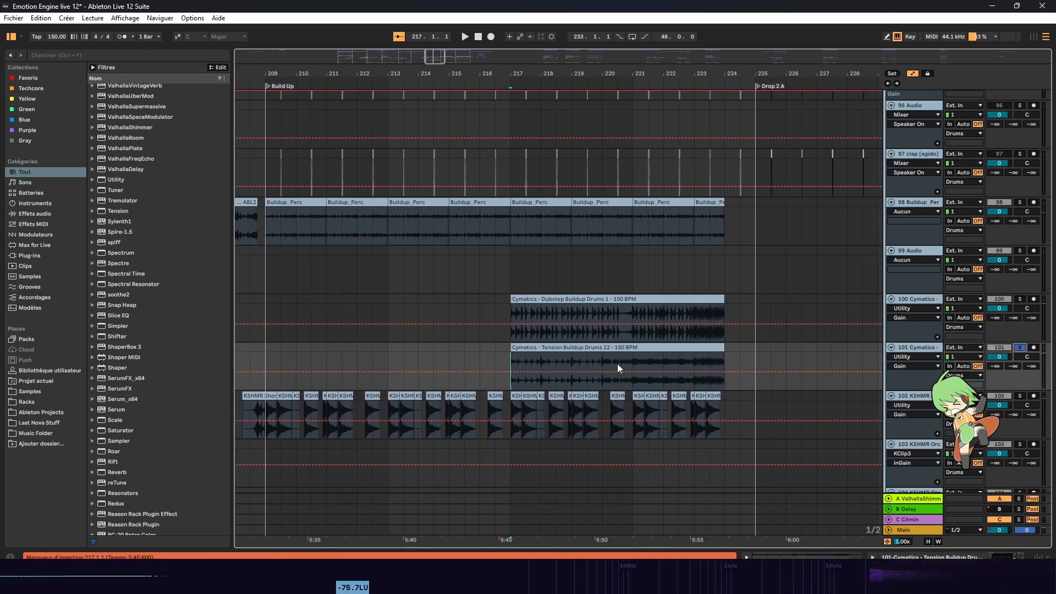
{"action": "key", "text": "space"}
{"action": "scroll", "coordinate": [663, 362], "scroll_direction": "down", "scroll_amount": 3}
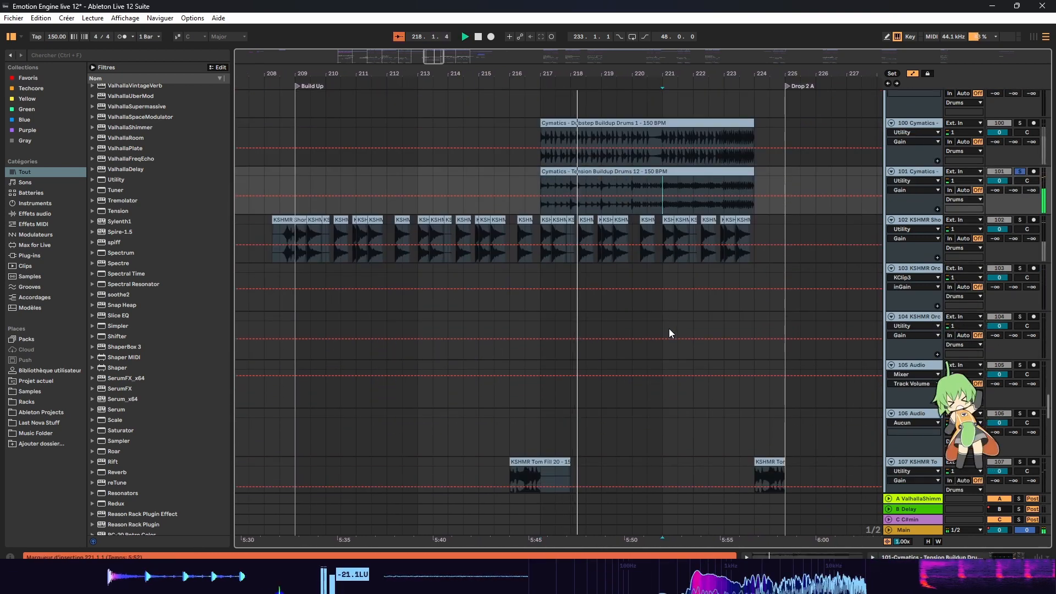
{"action": "scroll", "coordinate": [669, 328], "scroll_direction": "down", "scroll_amount": 2}
{"action": "key", "text": "space"}
Step: Solo the KSHMR Tom Fill on track 107, play it from bar 216.1.1, unsolo it and place the insertion marker at bar 224.1.1
{"action": "left_click", "coordinate": [512, 397]}
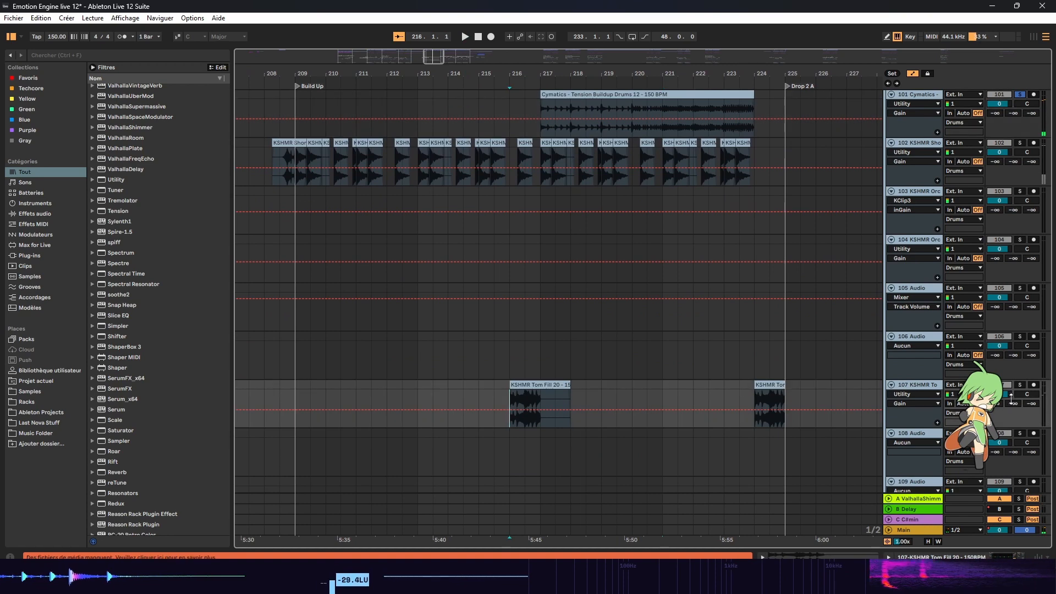
{"action": "left_click", "coordinate": [1019, 385]}
{"action": "key", "text": "space"}
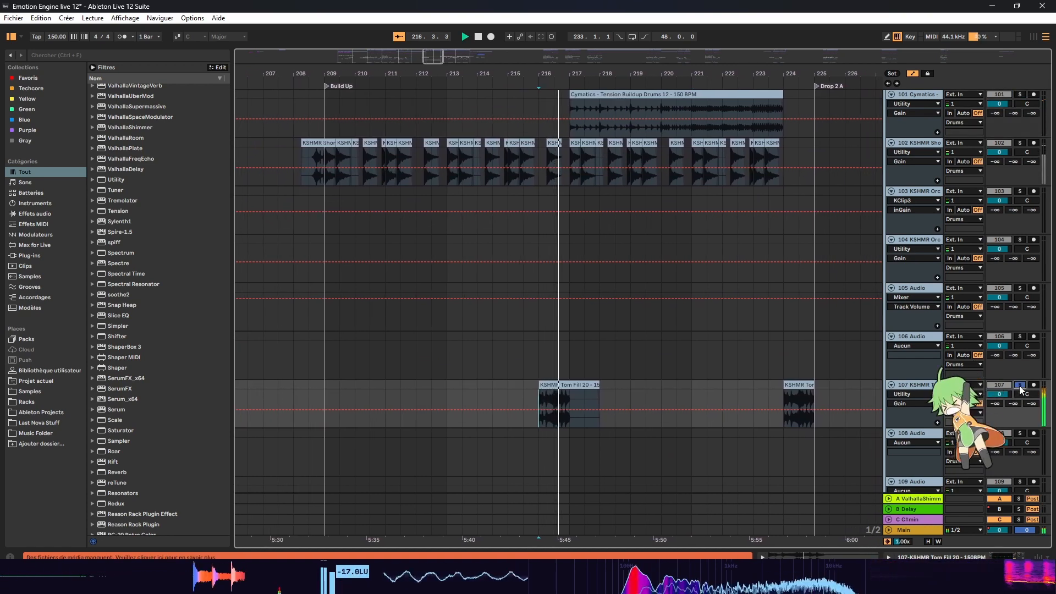
{"action": "left_click", "coordinate": [1019, 385]}
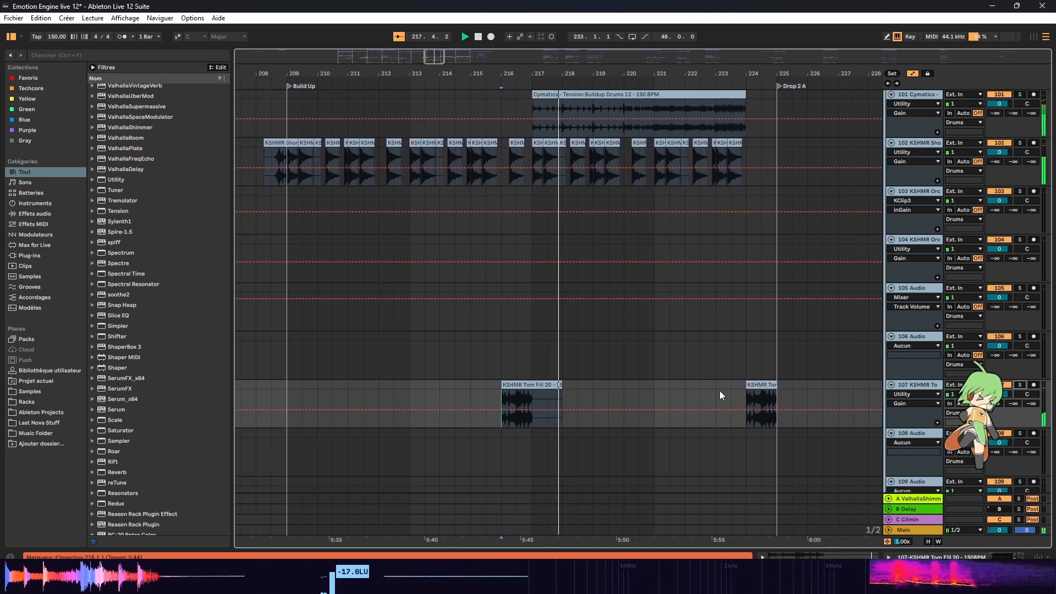
{"action": "left_click", "coordinate": [749, 395]}
{"action": "scroll", "coordinate": [642, 352], "scroll_direction": "down", "scroll_amount": 5}
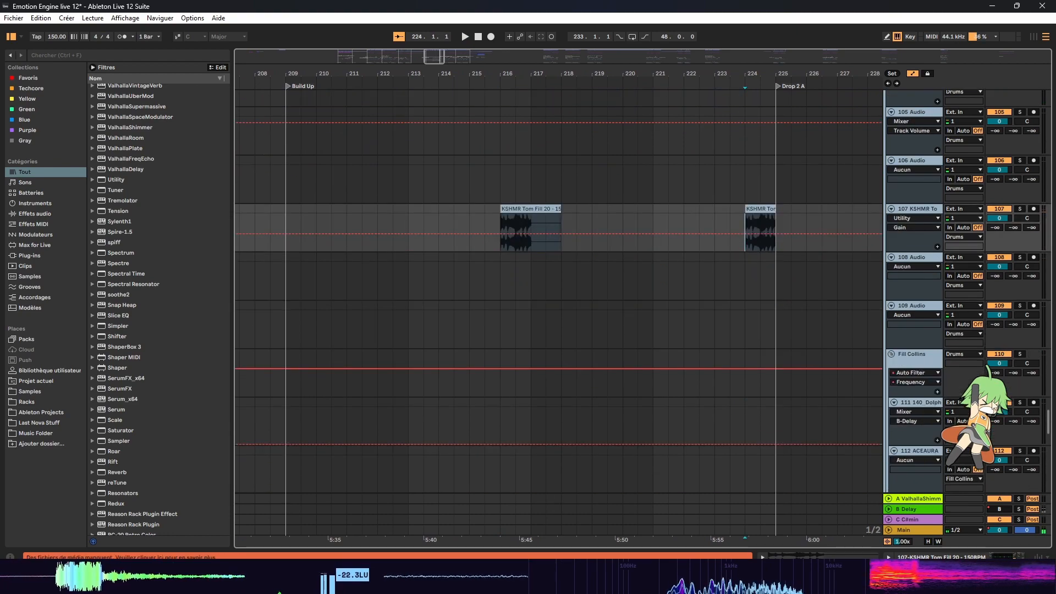
Step: Play the transition into Drop 2 A from bar 223.1.1 with the FX and vocal tracks 65 to 67 in view
{"action": "left_click_drag", "start_coordinate": [1049, 427], "coordinate": [1017, 329]}
{"action": "scroll", "coordinate": [784, 208], "scroll_direction": "up", "scroll_amount": 3}
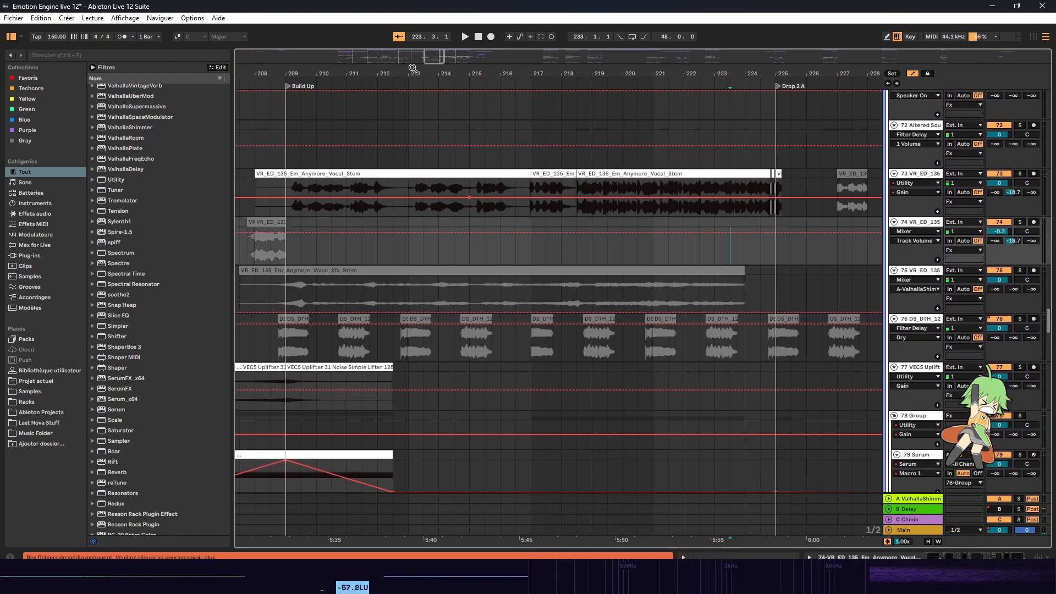
{"action": "left_click_drag", "start_coordinate": [413, 67], "coordinate": [191, 67]}
{"action": "scroll", "coordinate": [506, 114], "scroll_direction": "down", "scroll_amount": 4}
{"action": "scroll", "coordinate": [525, 335], "scroll_direction": "down", "scroll_amount": 1}
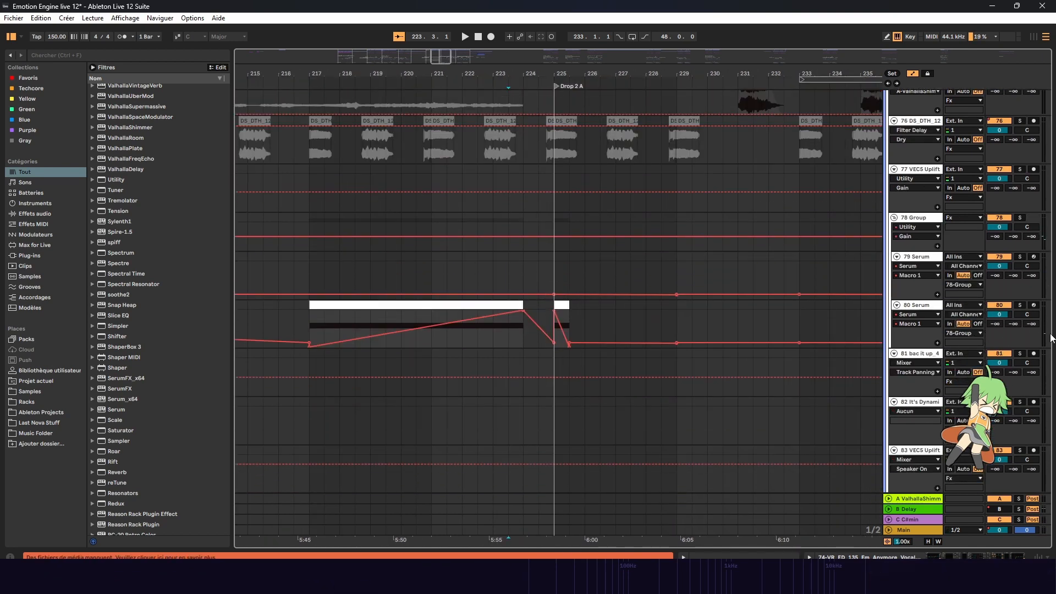
{"action": "scroll", "coordinate": [693, 365], "scroll_direction": "down", "scroll_amount": 20}
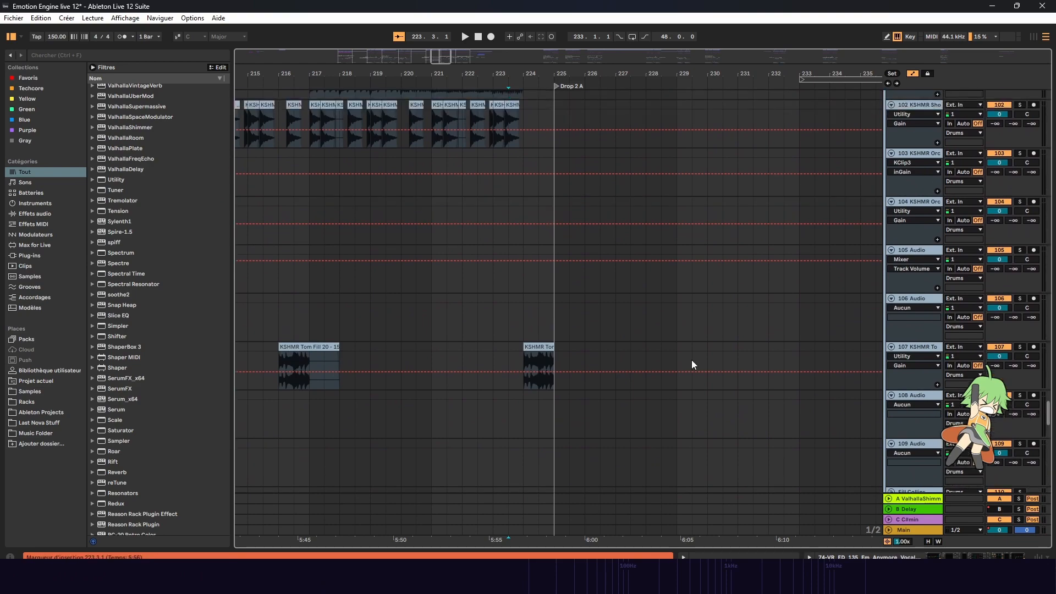
{"action": "scroll", "coordinate": [533, 243], "scroll_direction": "up", "scroll_amount": 3}
{"action": "scroll", "coordinate": [530, 216], "scroll_direction": "down", "scroll_amount": 1}
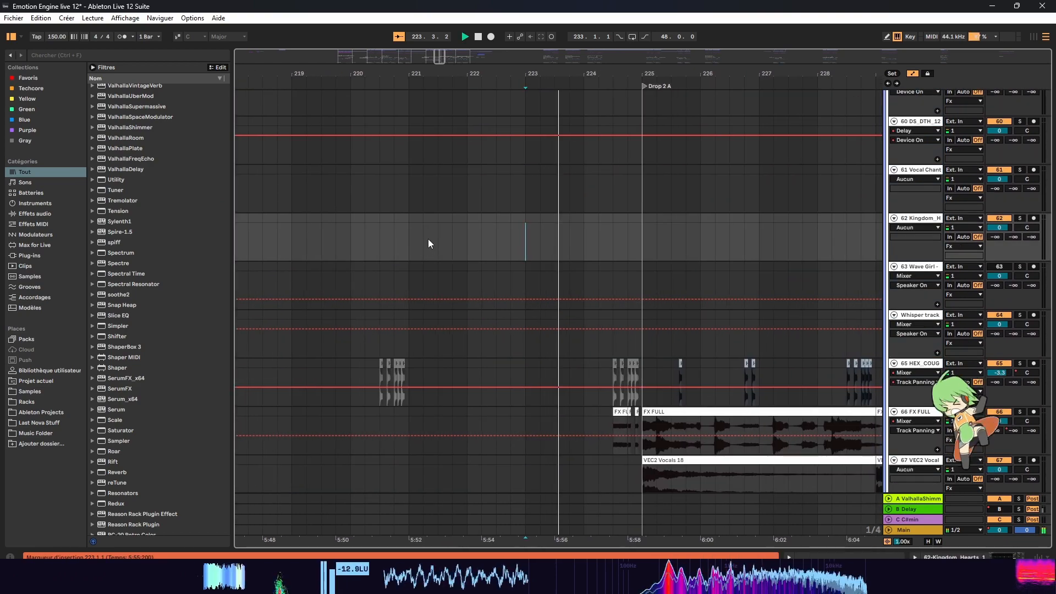
{"action": "scroll", "coordinate": [428, 239], "scroll_direction": "down", "scroll_amount": 2}
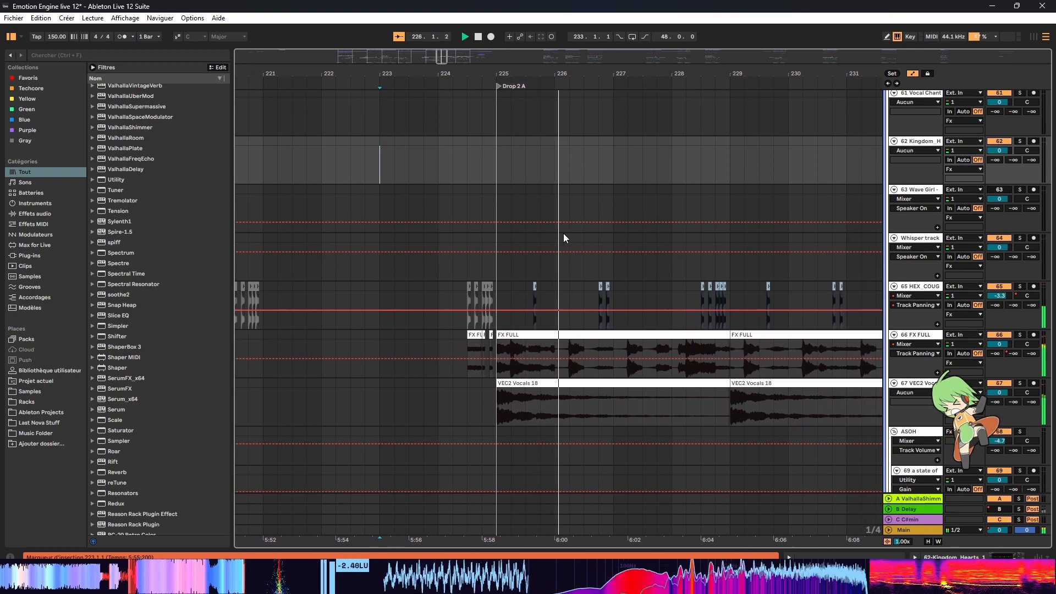
Step: Place the insertion marker at bar 225.1.1 on the Serum track 80 and solo that track
{"action": "scroll", "coordinate": [844, 298], "scroll_direction": "up", "scroll_amount": 1}
{"action": "left_click_drag", "start_coordinate": [1050, 291], "coordinate": [1012, 338]}
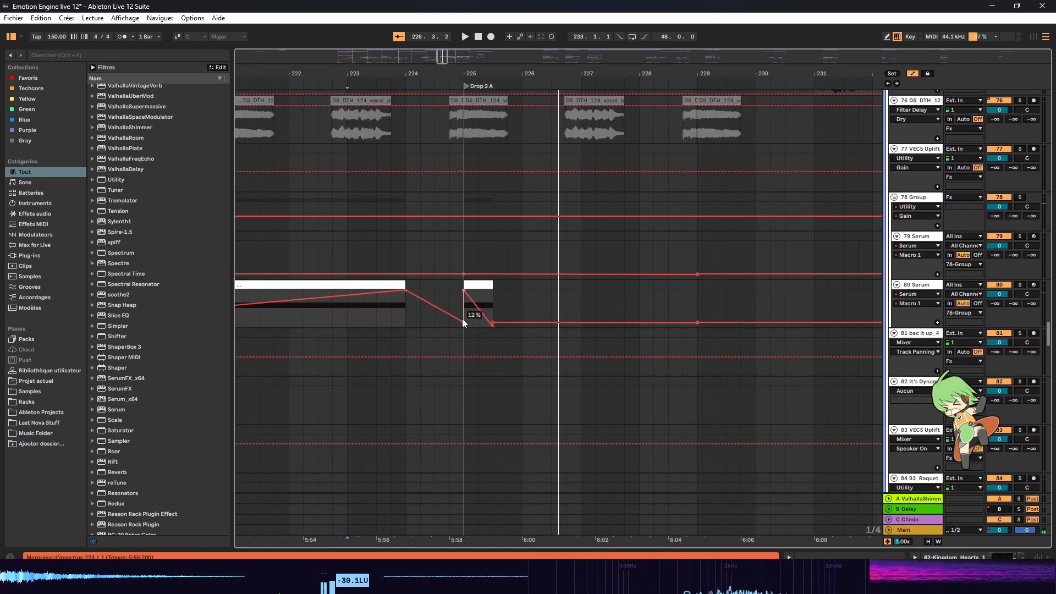
{"action": "left_click", "coordinate": [464, 323]}
{"action": "left_click", "coordinate": [1020, 285]}
Step: Solo the UFD_Crash Fx on track 123 and play it from bar 225.1.1 at the start of Drop 2 A
{"action": "scroll", "coordinate": [848, 264], "scroll_direction": "down", "scroll_amount": 3}
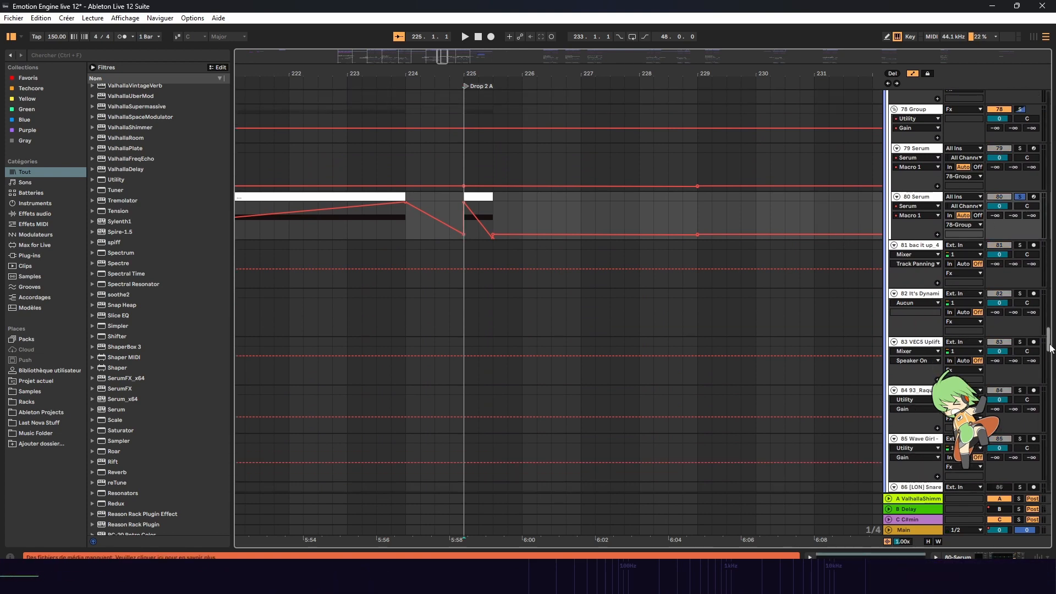
{"action": "left_click_drag", "start_coordinate": [1050, 348], "coordinate": [1047, 475]}
{"action": "left_click", "coordinate": [523, 337]}
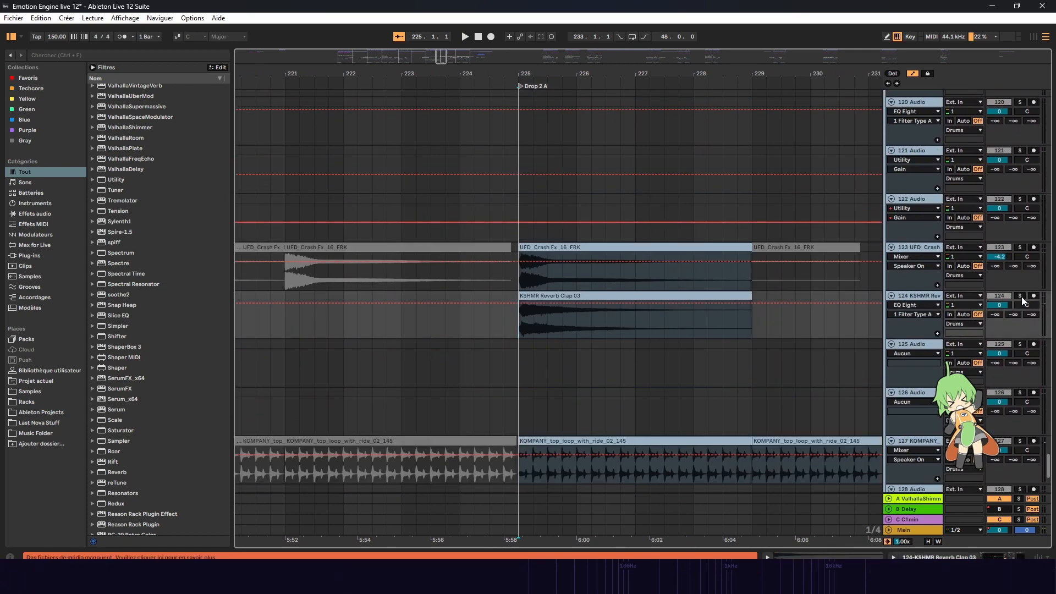
{"action": "key", "text": "space"}
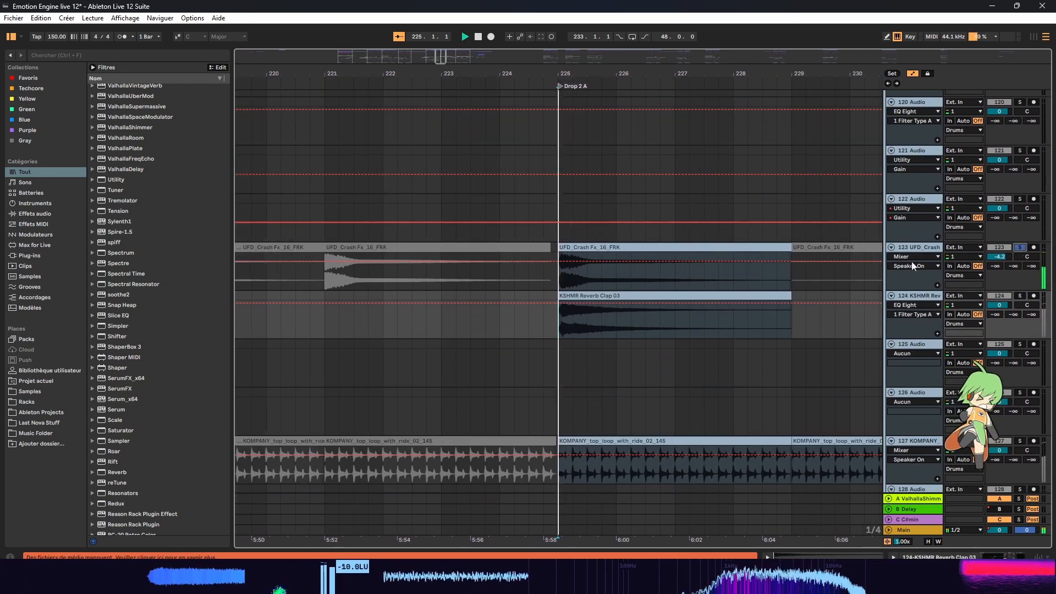
Step: Solo the KOMPANY top loop with ride on track 127, play it from bar 225.1.1 and stop playback
{"action": "scroll", "coordinate": [691, 280], "scroll_direction": "down", "scroll_amount": 4}
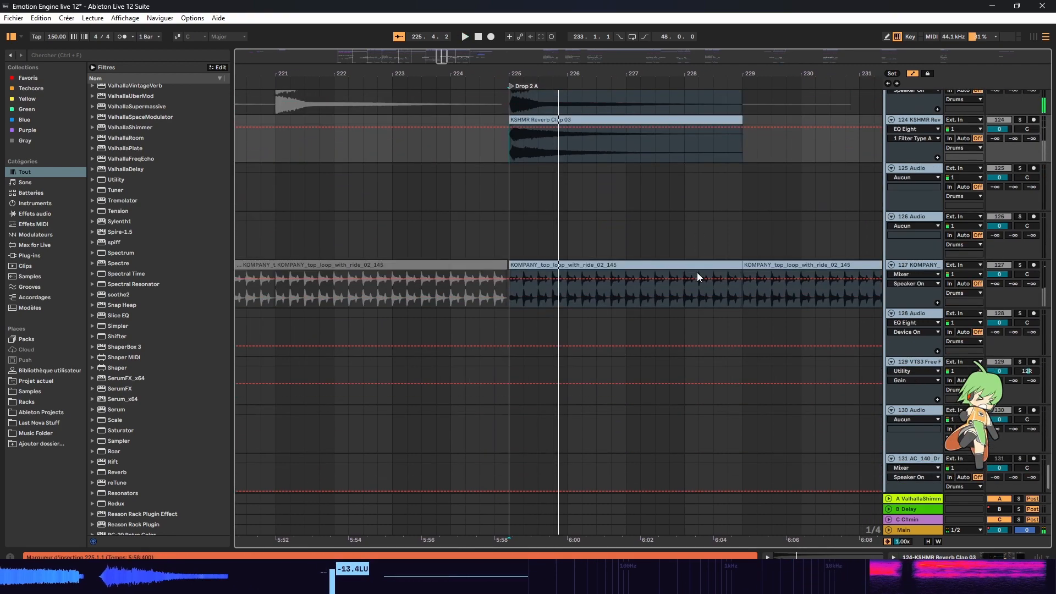
{"action": "scroll", "coordinate": [697, 272], "scroll_direction": "down", "scroll_amount": 1}
{"action": "key", "text": "space"}
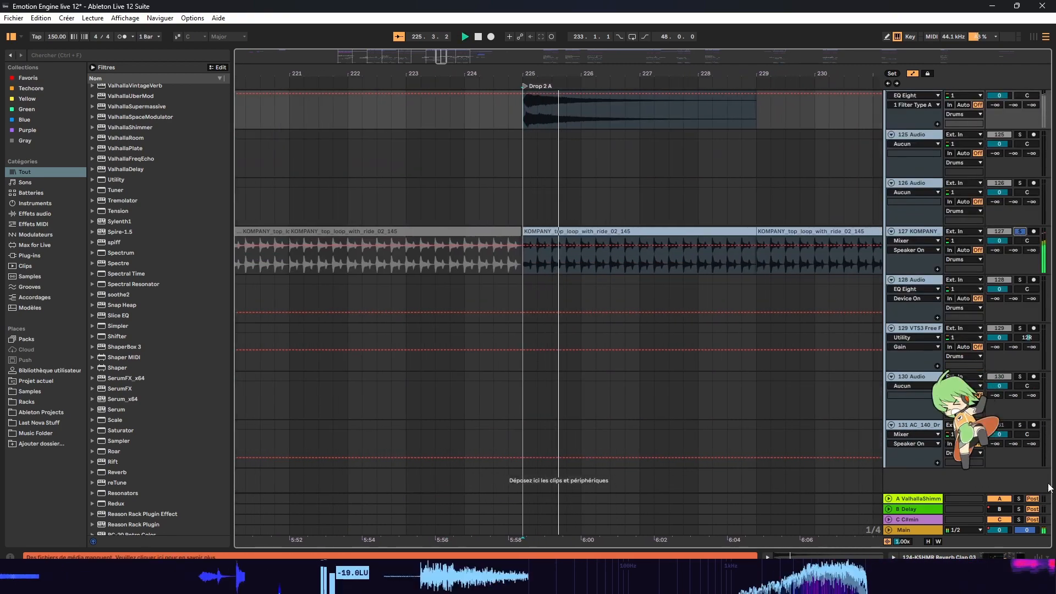
{"action": "left_click_drag", "start_coordinate": [1048, 482], "coordinate": [1040, 261]}
{"action": "key", "text": "space"}
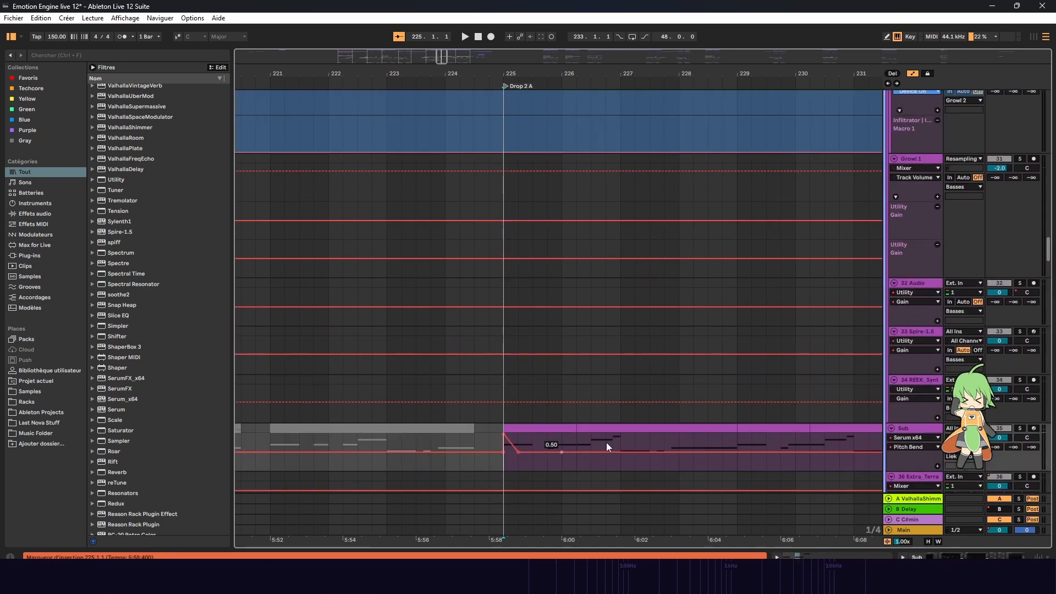
Step: Solo the Sub track 35 and play its pitch bend drop from bar 225.1.1
{"action": "scroll", "coordinate": [608, 447], "scroll_direction": "down", "scroll_amount": 5}
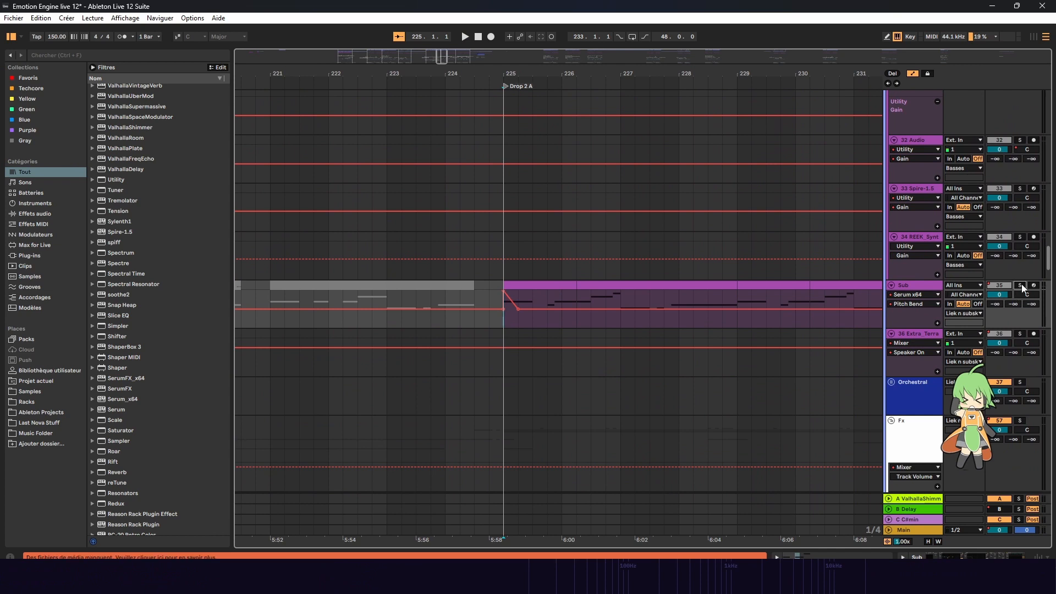
{"action": "left_click", "coordinate": [1020, 285]}
{"action": "key", "text": "space"}
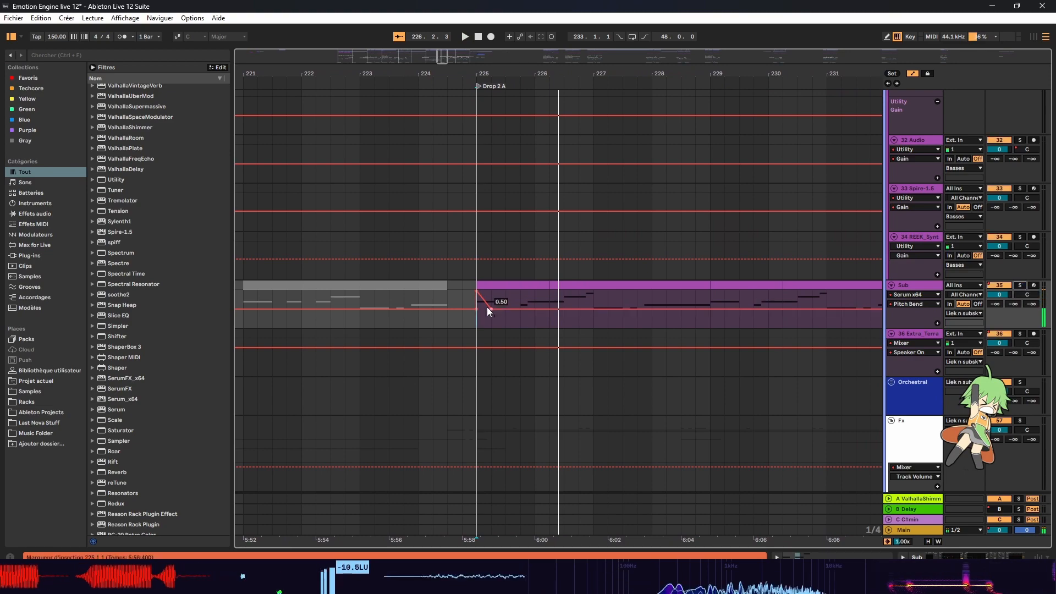
Step: Fold the Liek n subskrib group and play the full mix into Drop 2 A from bar 224.4.1, showing up to Drop 2 B
{"action": "scroll", "coordinate": [833, 306], "scroll_direction": "up", "scroll_amount": 10}
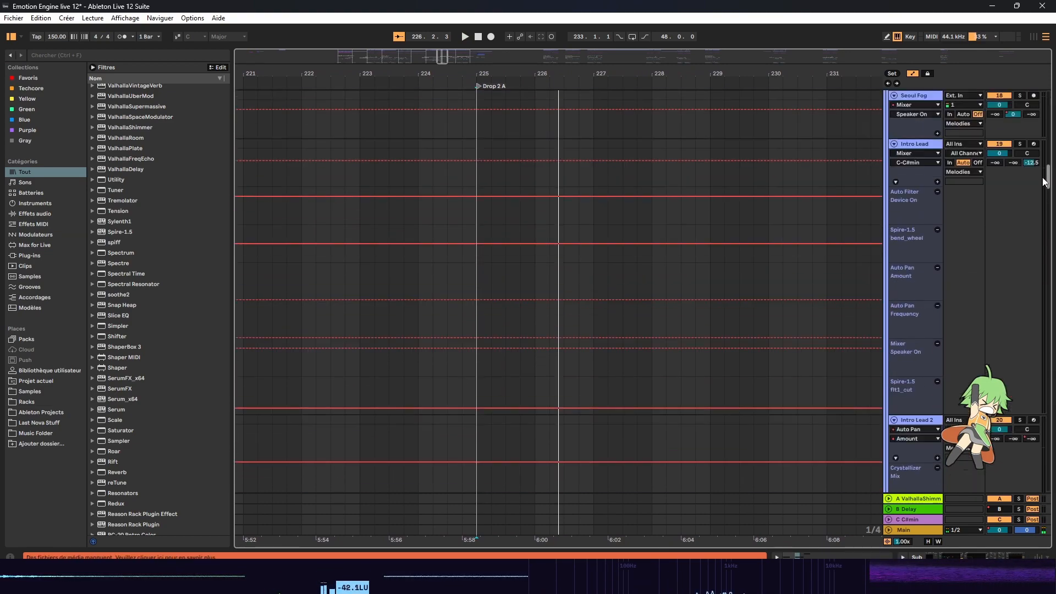
{"action": "scroll", "coordinate": [1044, 182], "scroll_direction": "up", "scroll_amount": 10}
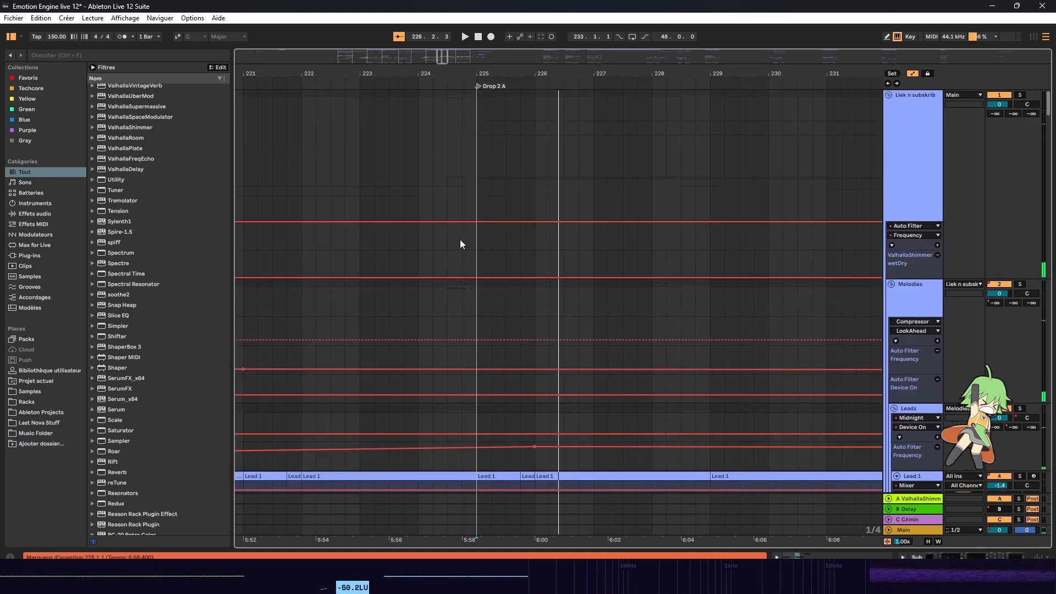
{"action": "key", "text": "space"}
{"action": "left_click", "coordinate": [889, 95]}
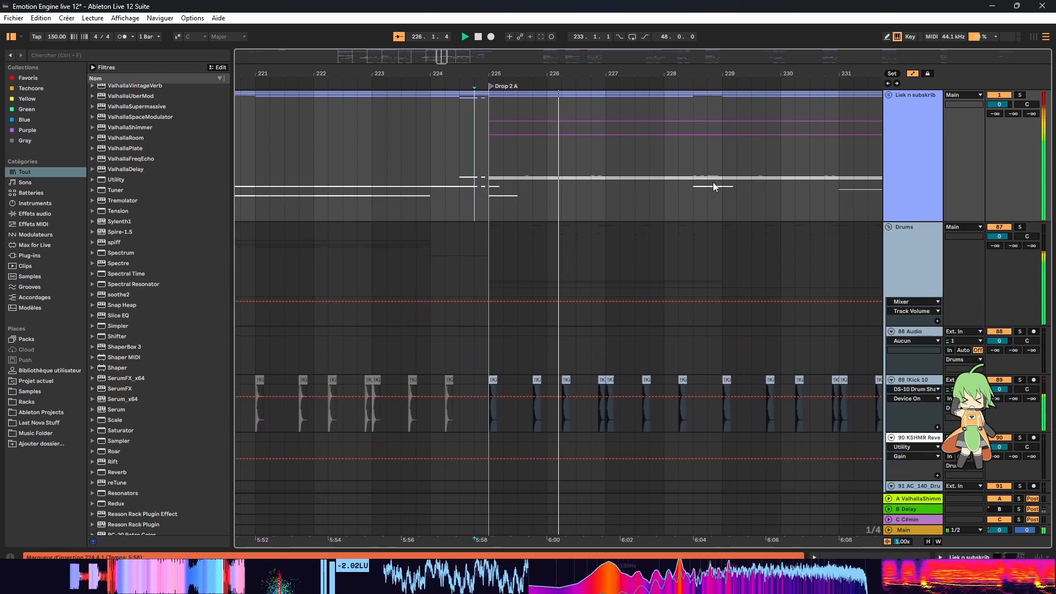
{"action": "key", "text": "minus"}
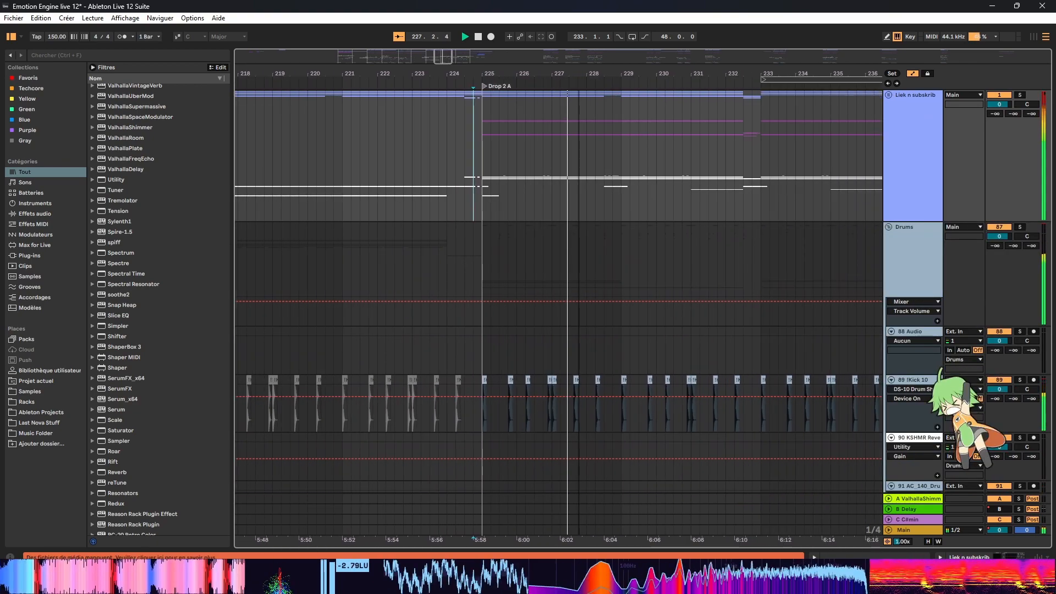
{"action": "left_click_drag", "start_coordinate": [444, 59], "coordinate": [445, 50]}
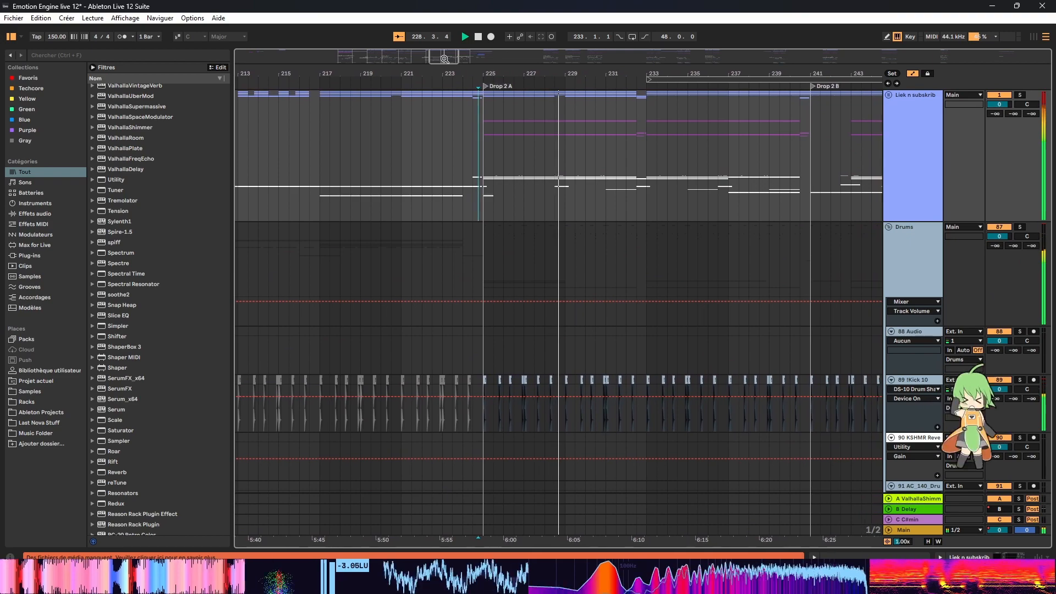
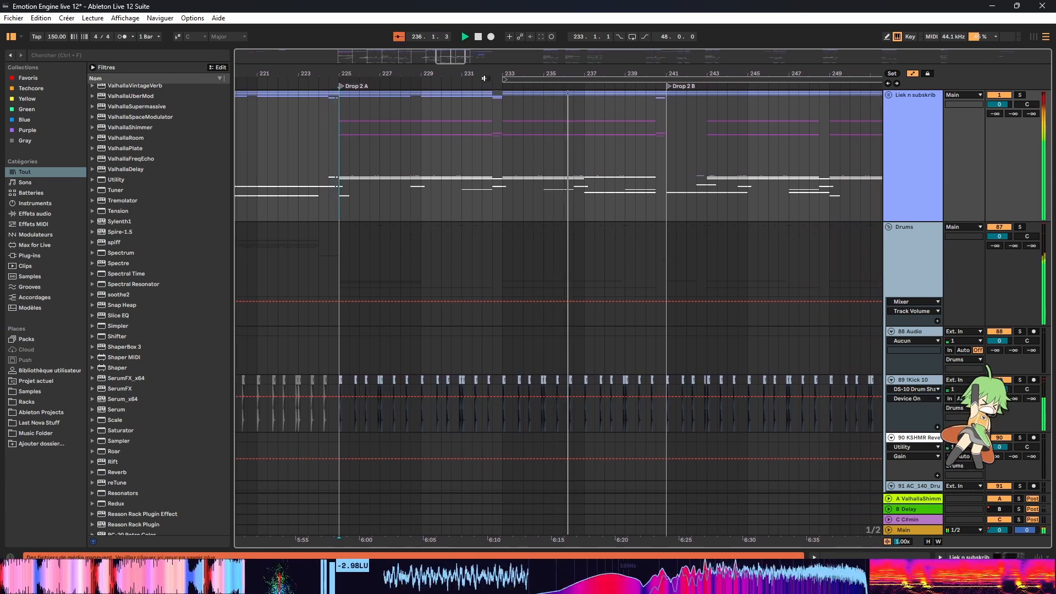
Step: Unfold the Liek n subskrib group and bring the Drop 2 A lead tracks into view from bar 225
{"action": "left_click_drag", "start_coordinate": [426, 70], "coordinate": [463, 70]}
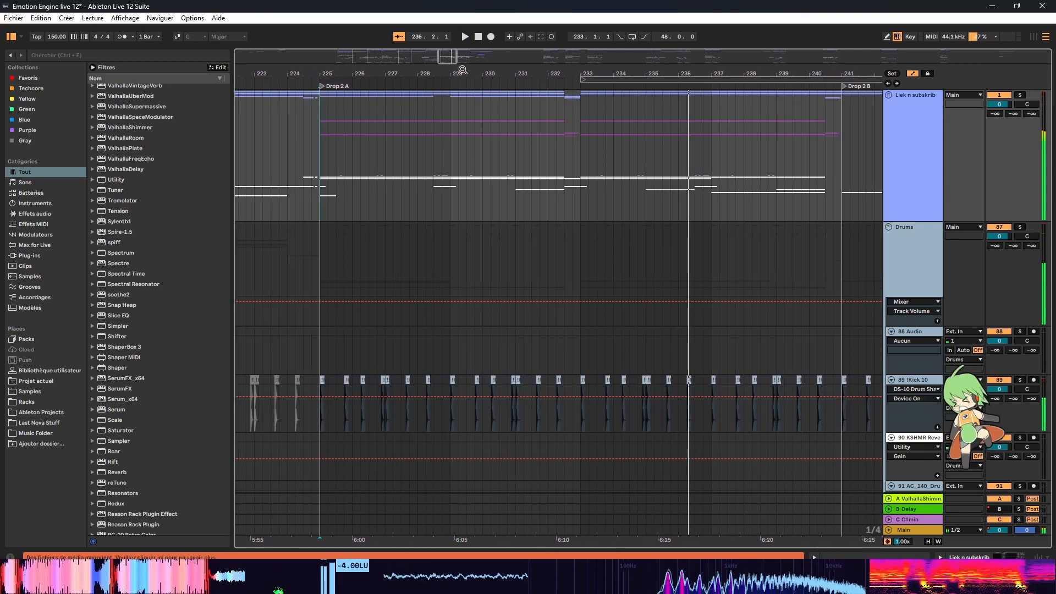
{"action": "left_click", "coordinate": [890, 95]}
{"action": "scroll", "coordinate": [594, 242], "scroll_direction": "down", "scroll_amount": 2}
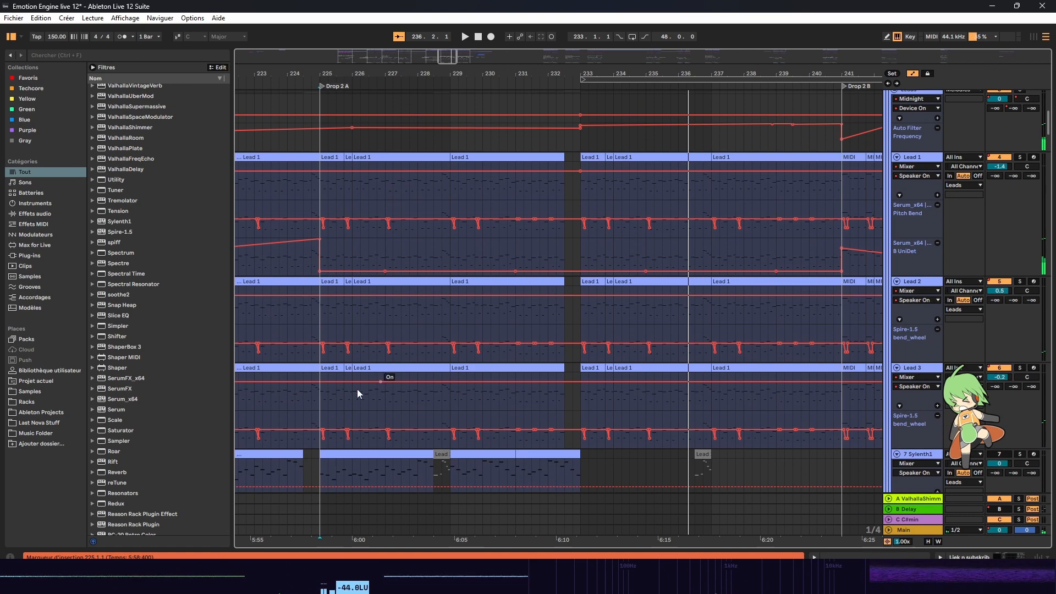
{"action": "scroll", "coordinate": [358, 330], "scroll_direction": "down", "scroll_amount": 2}
{"action": "scroll", "coordinate": [628, 181], "scroll_direction": "down", "scroll_amount": 10}
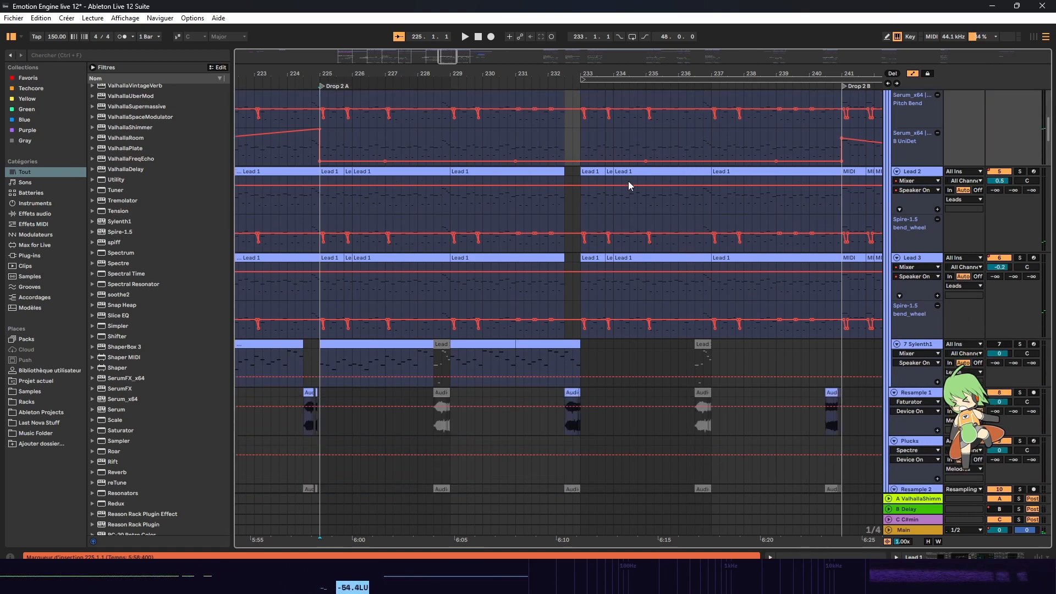
Step: Play Drop 2 A from bar 228.3.1 at the clip on the Resample 1 track
{"action": "scroll", "coordinate": [610, 262], "scroll_direction": "down", "scroll_amount": 1}
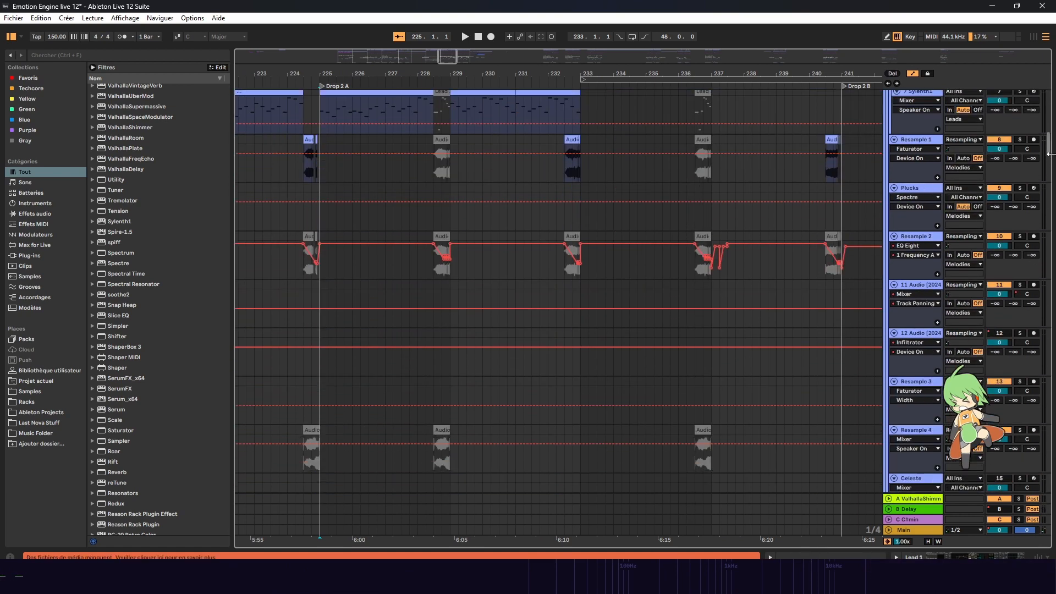
{"action": "mouse_move", "coordinate": [1050, 155]}
{"action": "left_mouse_down"}
{"action": "mouse_move", "coordinate": [1043, 189]}
{"action": "mouse_move", "coordinate": [1045, 147]}
{"action": "left_mouse_up"}
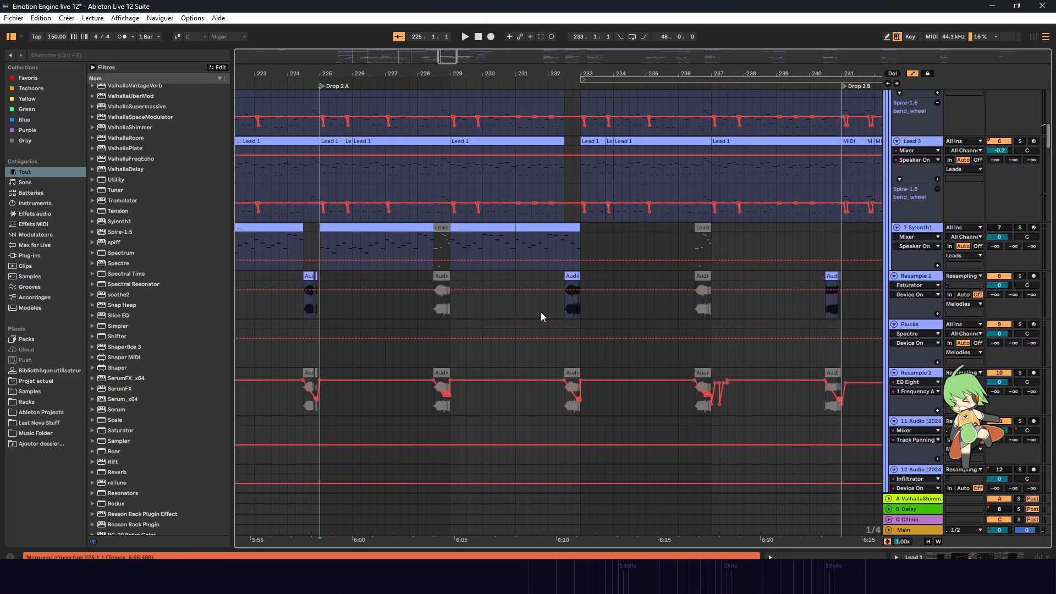
{"action": "left_click", "coordinate": [436, 310]}
{"action": "key", "text": "space"}
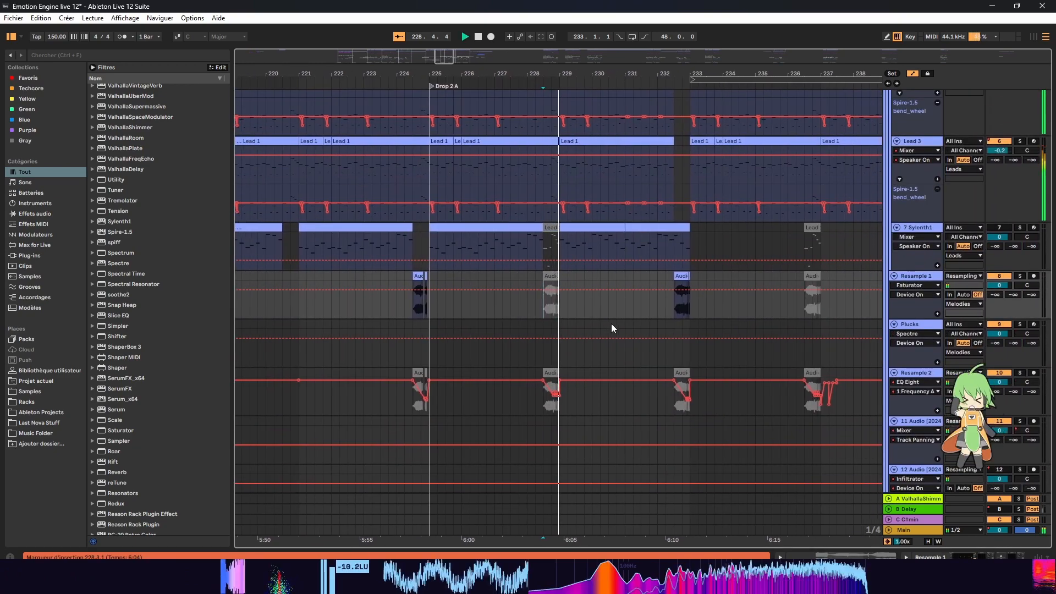
Step: Examine the VR_ED_135 Anymore vocal stem tracks in Drop 2 A during playback and return to the lead and resample tracks
{"action": "scroll", "coordinate": [1028, 192], "scroll_direction": "down", "scroll_amount": 4}
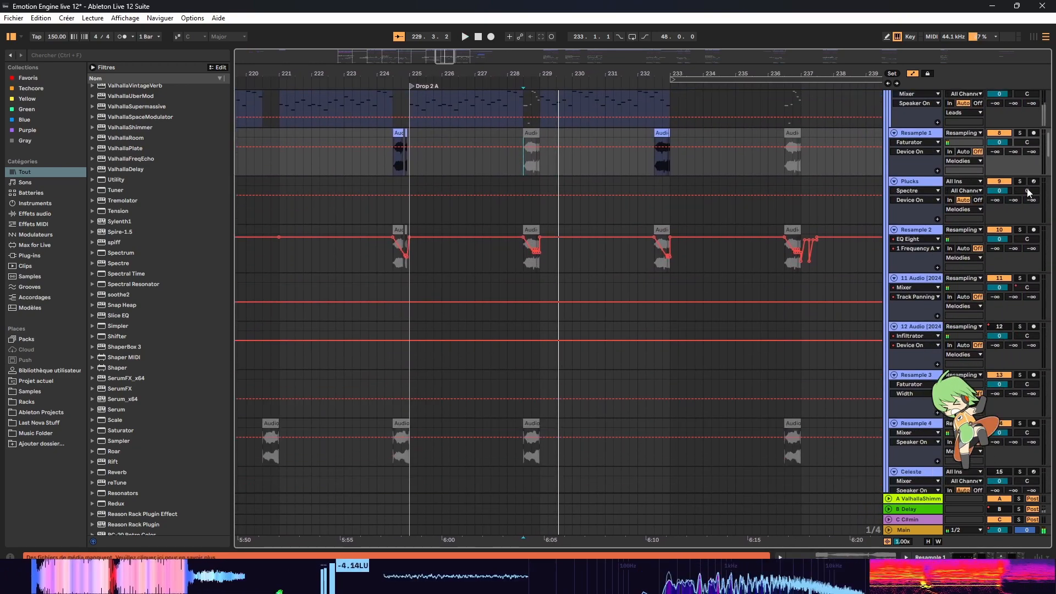
{"action": "left_click_drag", "start_coordinate": [1049, 147], "coordinate": [1035, 315]}
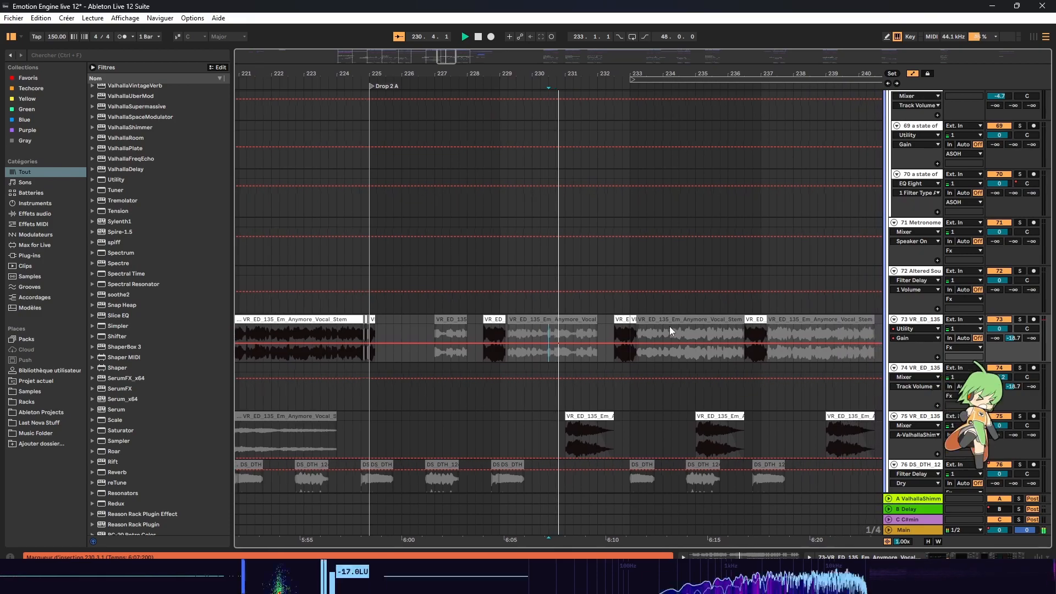
{"action": "left_click_drag", "start_coordinate": [1049, 310], "coordinate": [974, 134]}
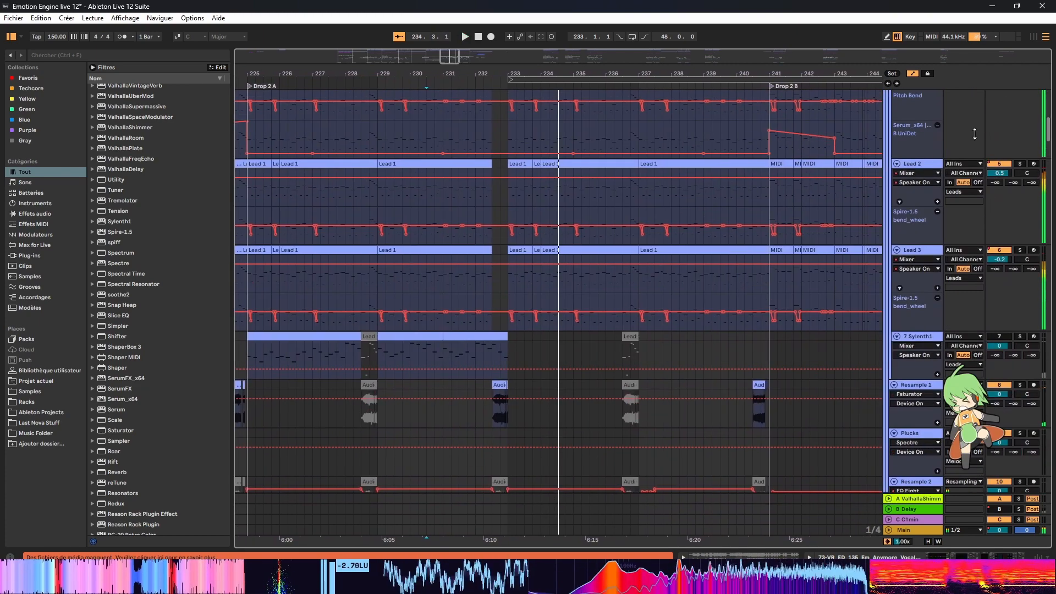
Step: Solo the Resample 1 track, play its fill just before bar 233 and stop playback
{"action": "left_click", "coordinate": [507, 416]}
{"action": "left_click", "coordinate": [1019, 386]}
{"action": "key", "text": "space"}
{"action": "scroll", "coordinate": [489, 215], "scroll_direction": "down", "scroll_amount": 2}
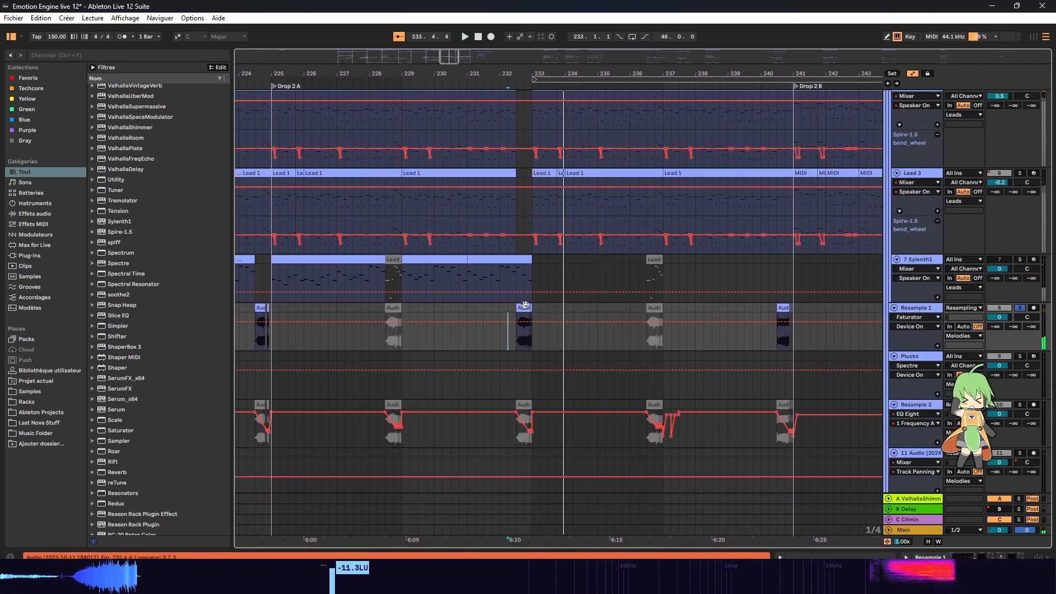
{"action": "key", "text": "space"}
Step: Copy the Resample 1 fill clip to about bar 230.3 and play it with Infiltrator off and the EQ Eight frequency at 10.0 Hz
{"action": "left_click_drag", "start_coordinate": [523, 307], "coordinate": [487, 316]}
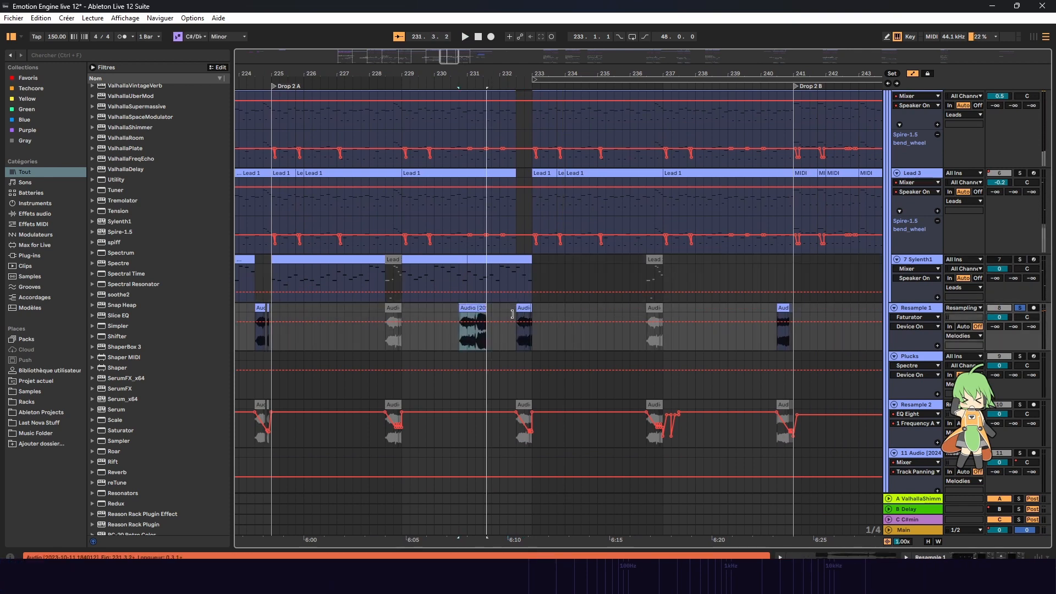
{"action": "double_click", "coordinate": [909, 309]}
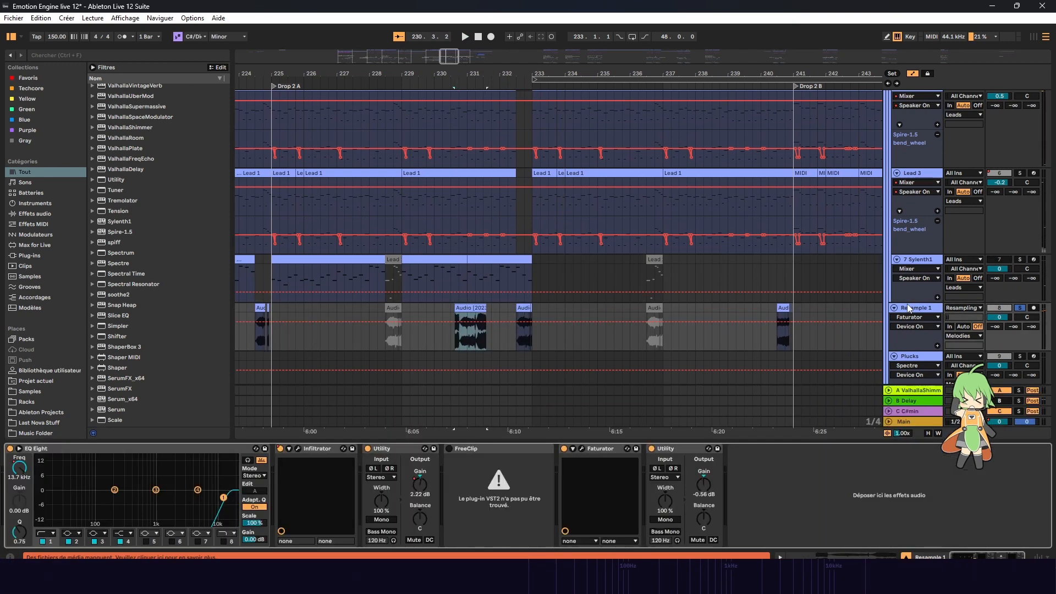
{"action": "left_click", "coordinate": [299, 450]}
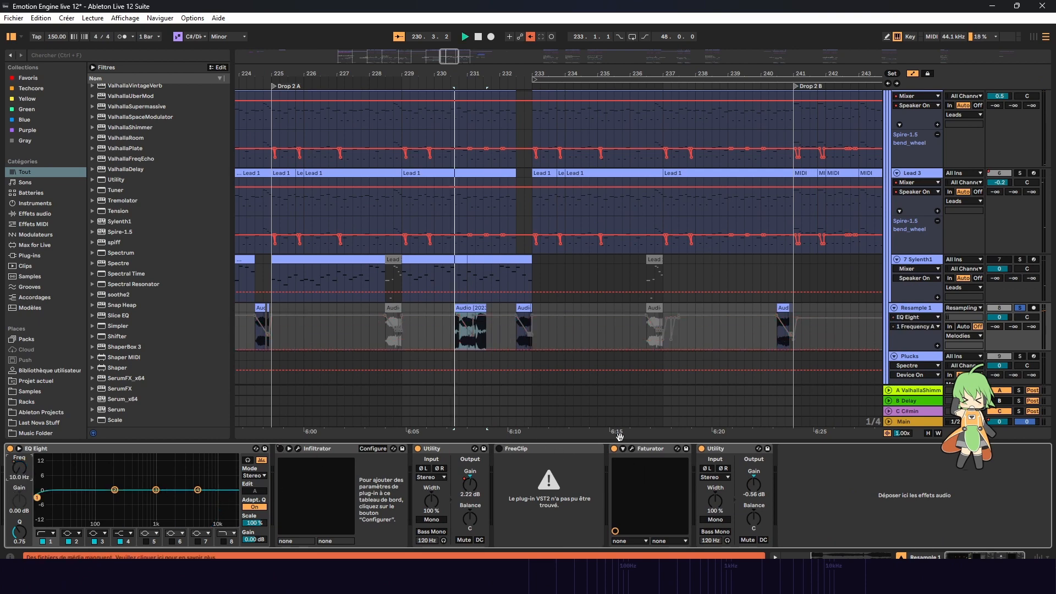
{"action": "key", "text": "space"}
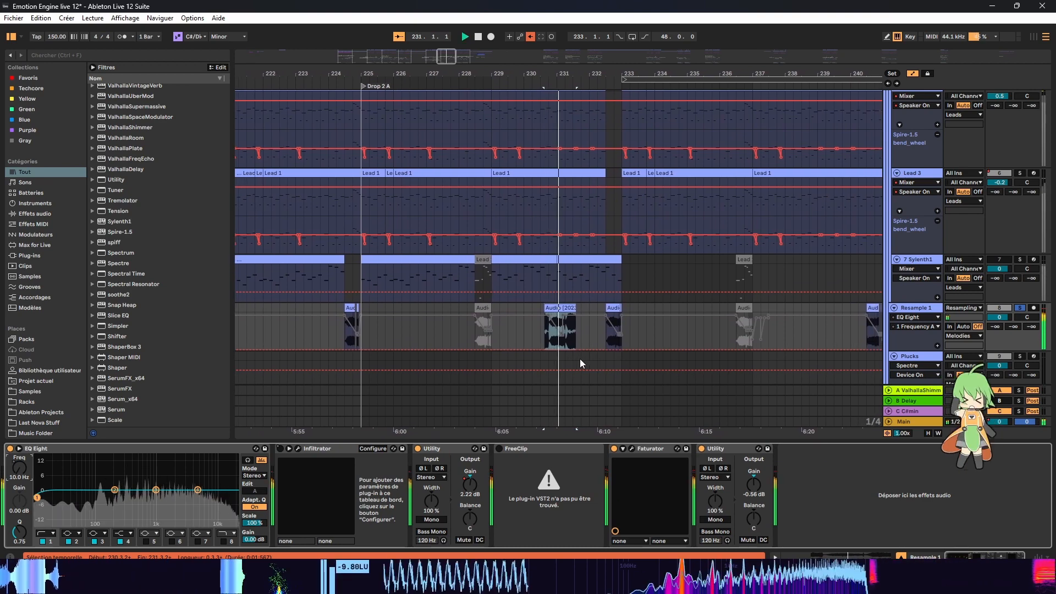
{"action": "key", "text": "space"}
{"action": "scroll", "coordinate": [452, 330], "scroll_direction": "up", "scroll_amount": 5}
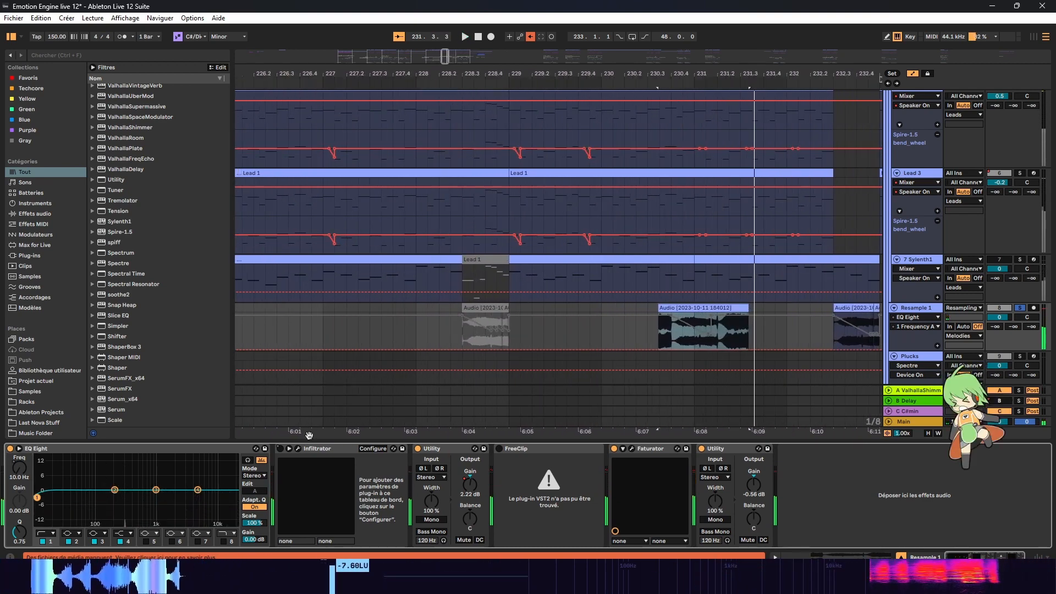
Step: Switch on Infiltrator on Resample 1 and play the copied clip from its start
{"action": "left_click", "coordinate": [279, 450]}
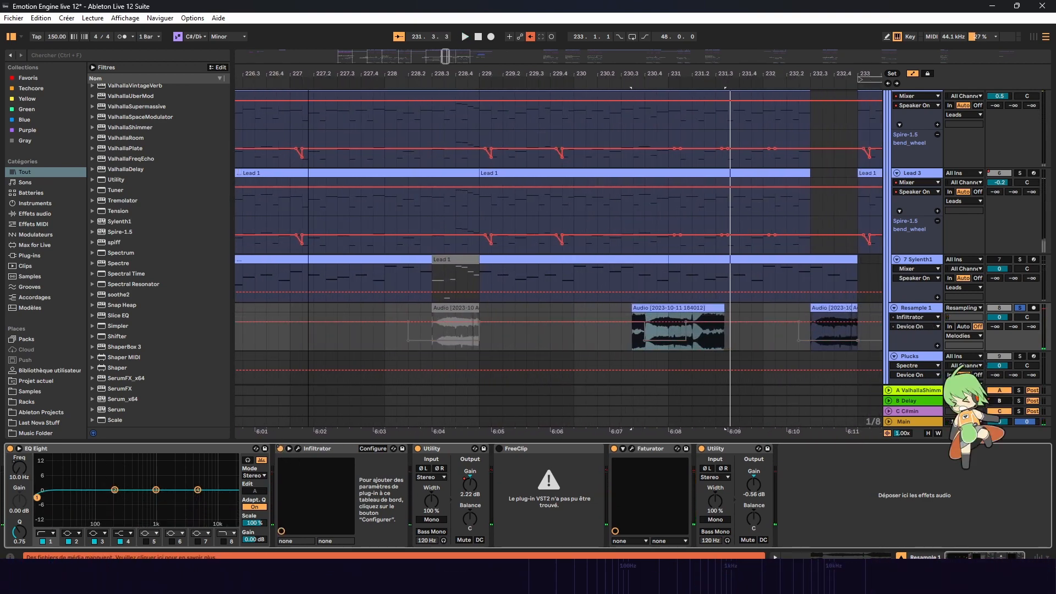
{"action": "left_click", "coordinate": [631, 338]}
{"action": "key", "text": "space"}
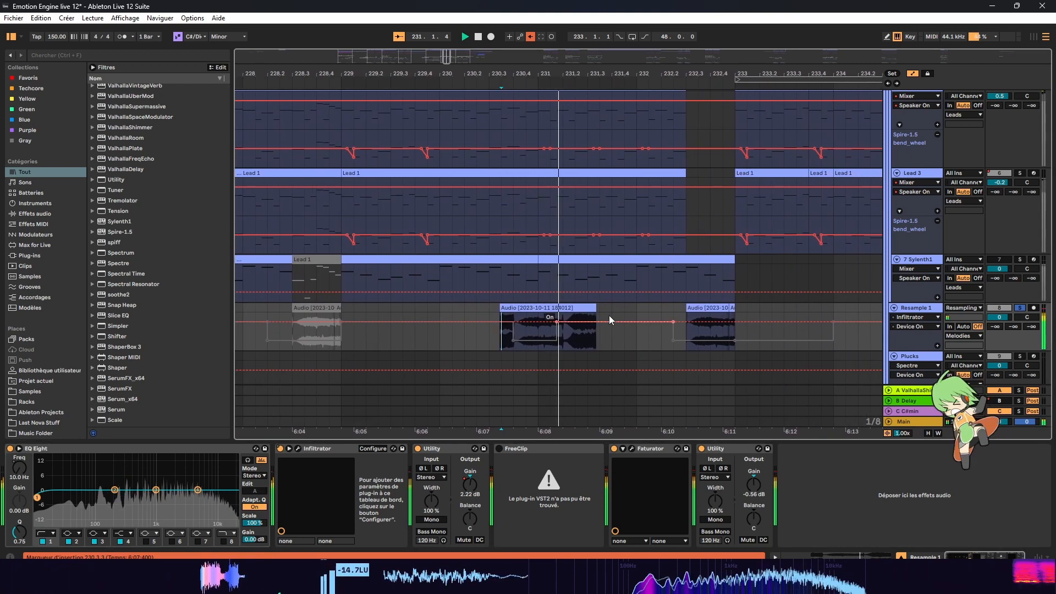
{"action": "key", "text": "space"}
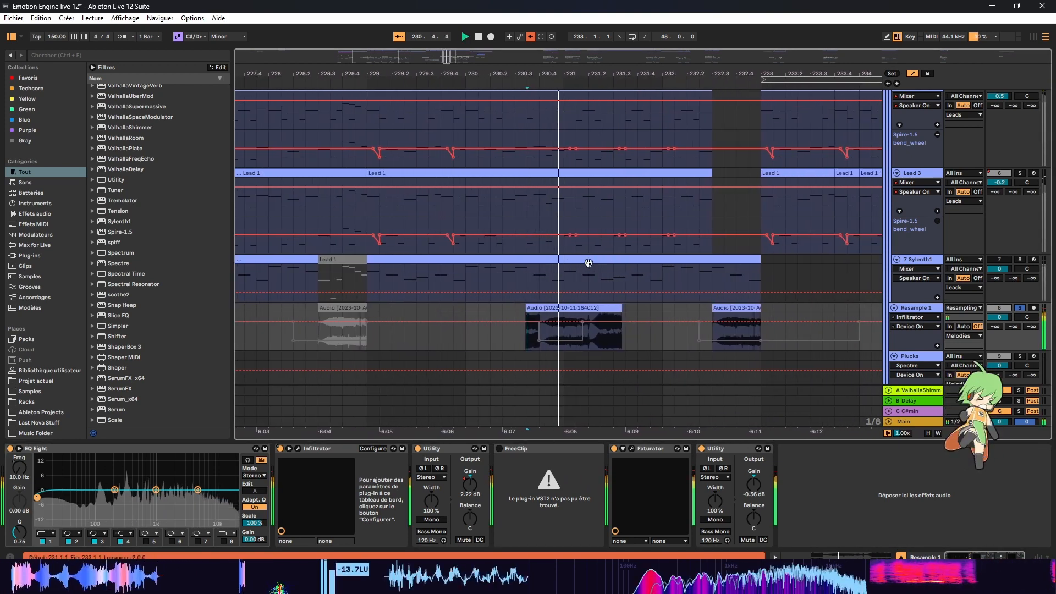
Step: Re-enable the overridden automation, play the copied Resample 1 clip with it and delete the copy
{"action": "left_click", "coordinate": [531, 37]}
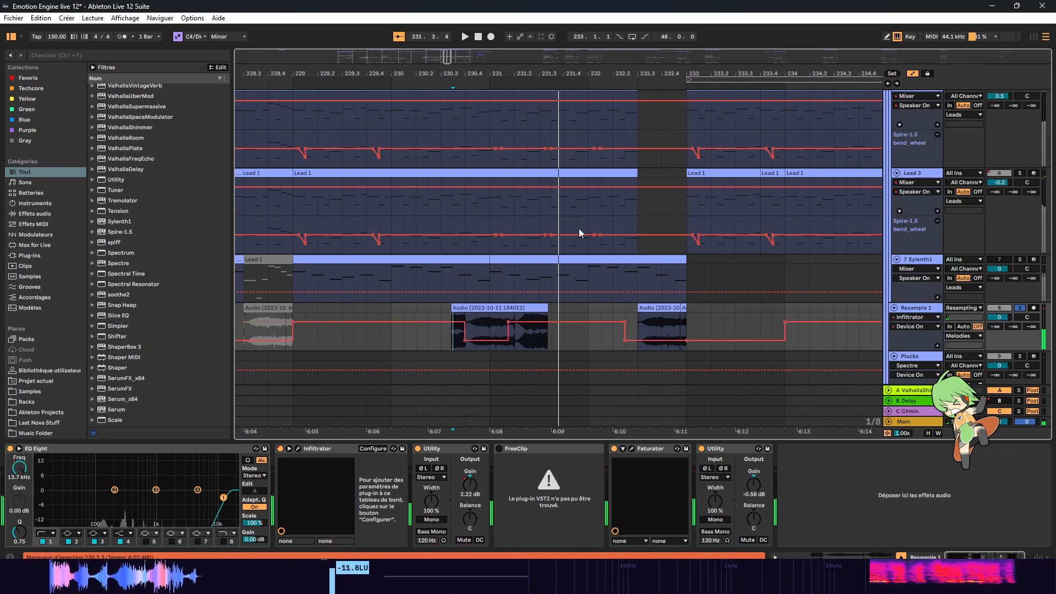
{"action": "key", "text": "space"}
{"action": "key", "text": "Delete"}
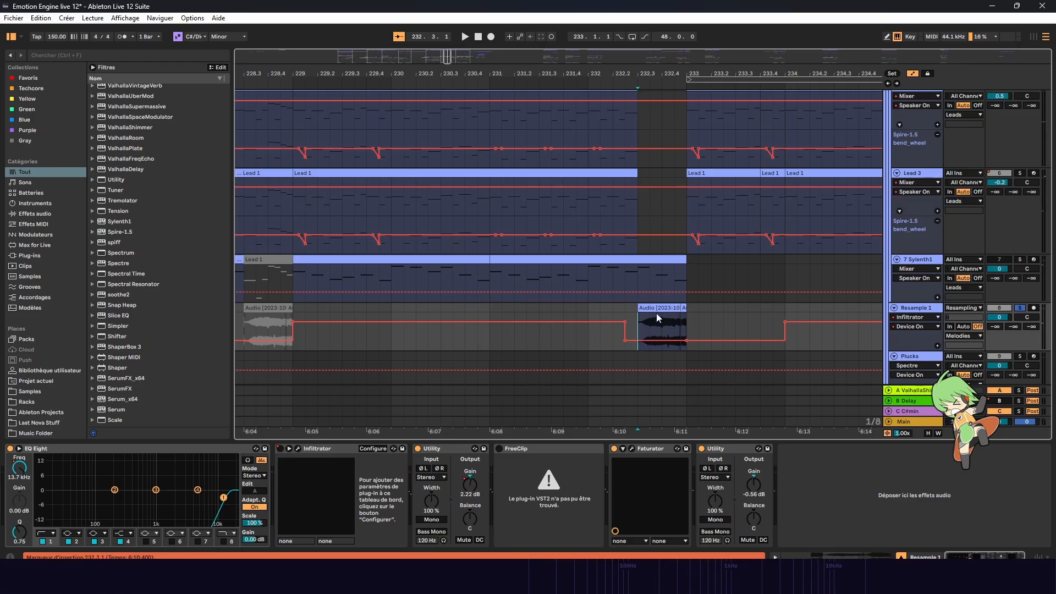
Step: Play the soloed Resample 1 fill repeatedly from bar 232.3.1 to watch the EQ Eight frequency automation
{"action": "key", "text": "space"}
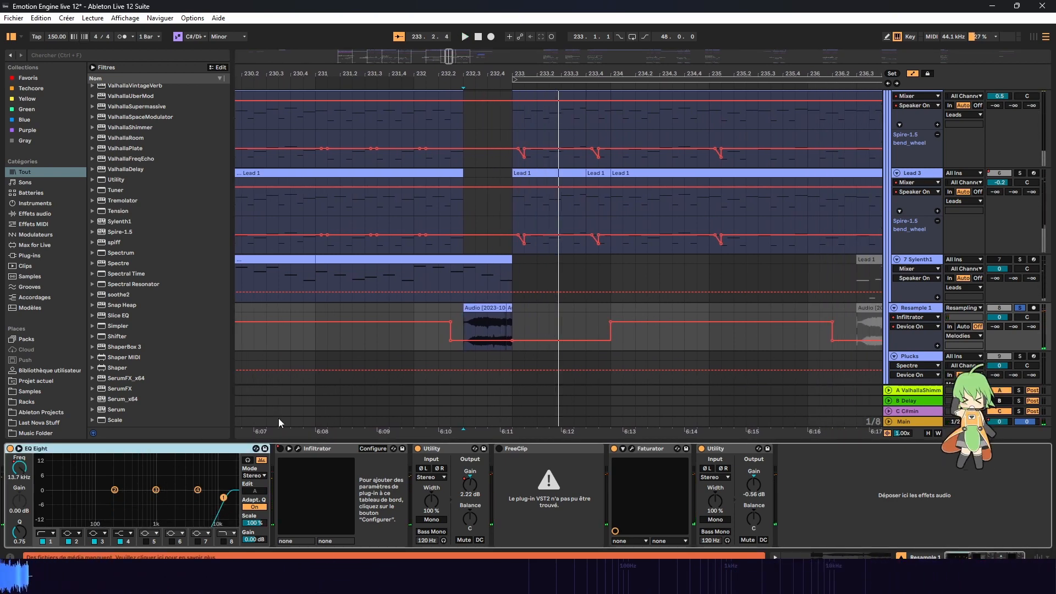
{"action": "left_click", "coordinate": [464, 329]}
{"action": "key", "text": "space"}
{"action": "key", "text": "space"}
{"action": "key", "text": "space"}
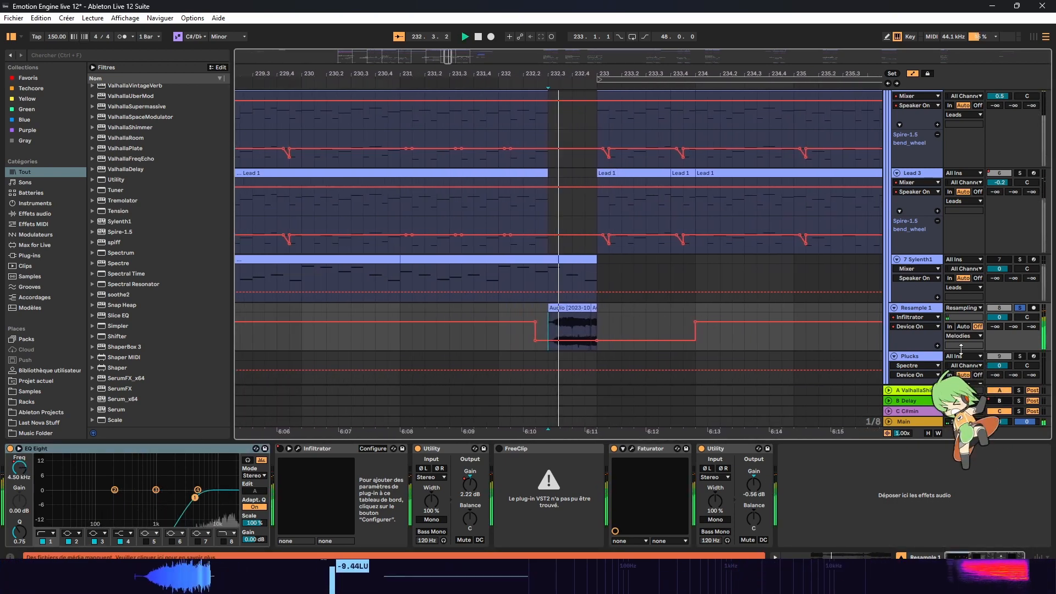
Step: Unsolo Resample 1 and play the full mix from bar 231.3.1, surveying the lead and resample tracks through Drop 2 B
{"action": "key", "text": "space"}
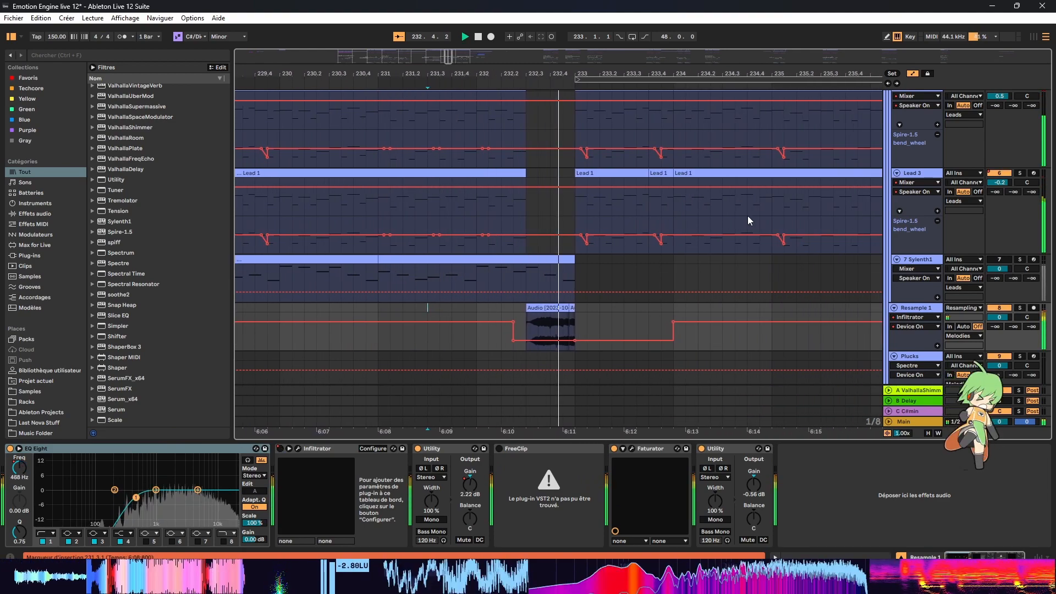
{"action": "scroll", "coordinate": [619, 154], "scroll_direction": "up", "scroll_amount": 5}
{"action": "scroll", "coordinate": [619, 154], "scroll_direction": "up", "scroll_amount": 4}
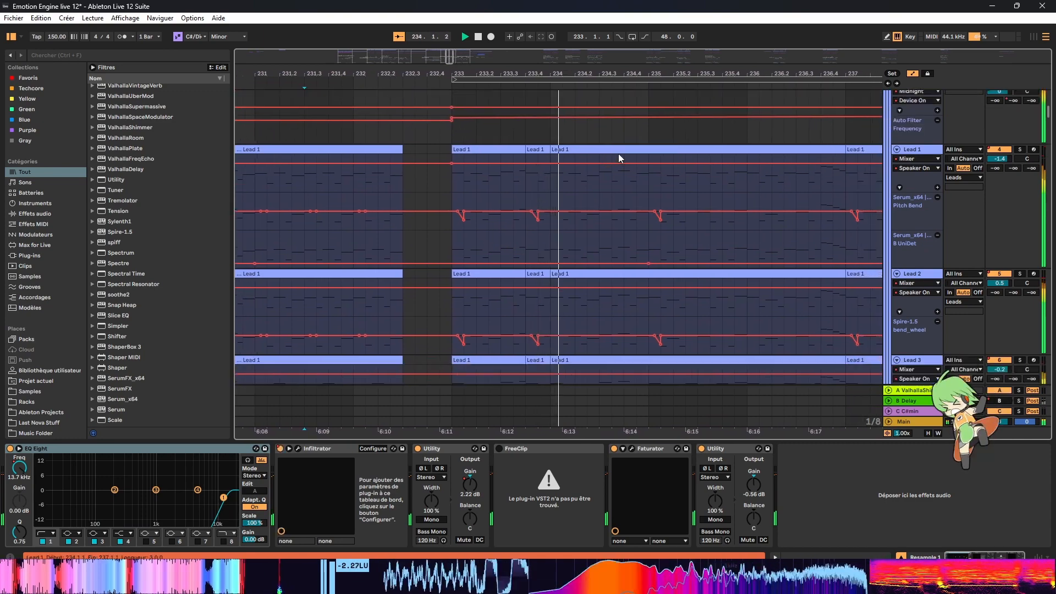
{"action": "scroll", "coordinate": [619, 153], "scroll_direction": "down", "scroll_amount": 5}
{"action": "left_click_drag", "start_coordinate": [455, 74], "coordinate": [455, 27]}
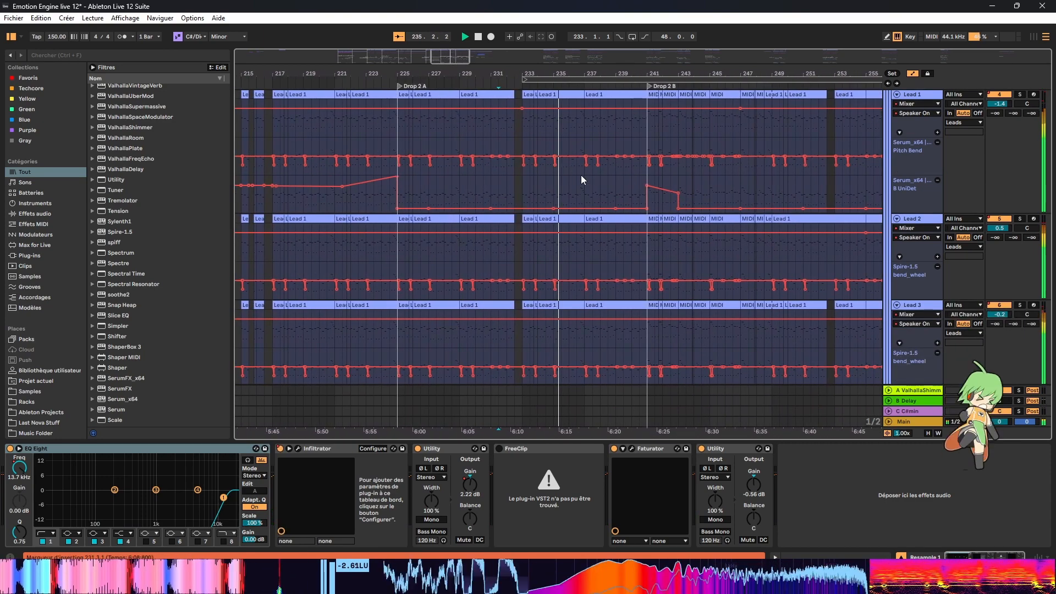
{"action": "scroll", "coordinate": [606, 180], "scroll_direction": "down", "scroll_amount": 6}
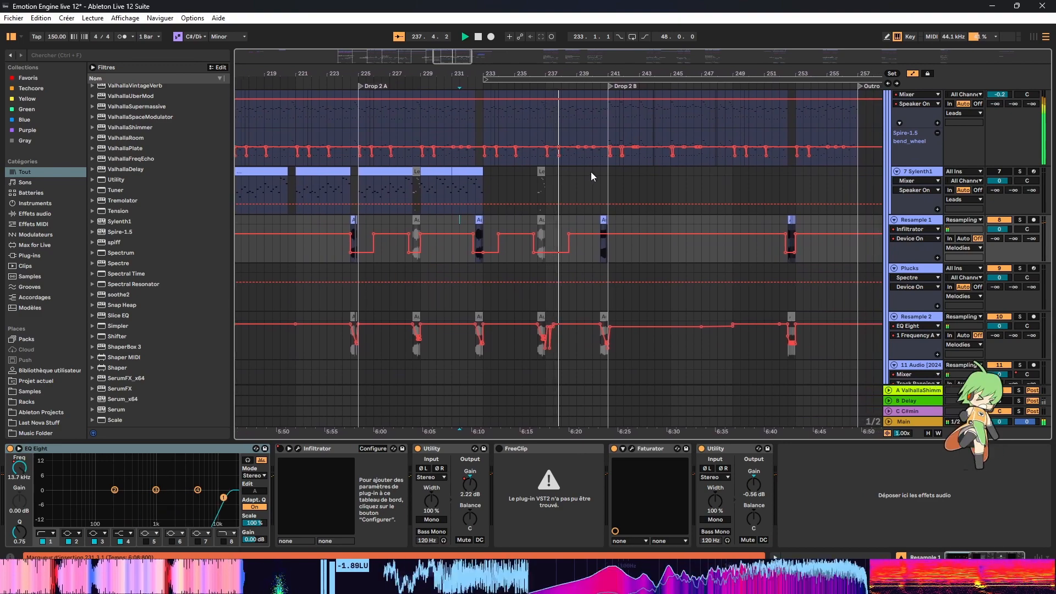
{"action": "scroll", "coordinate": [582, 164], "scroll_direction": "down", "scroll_amount": 10}
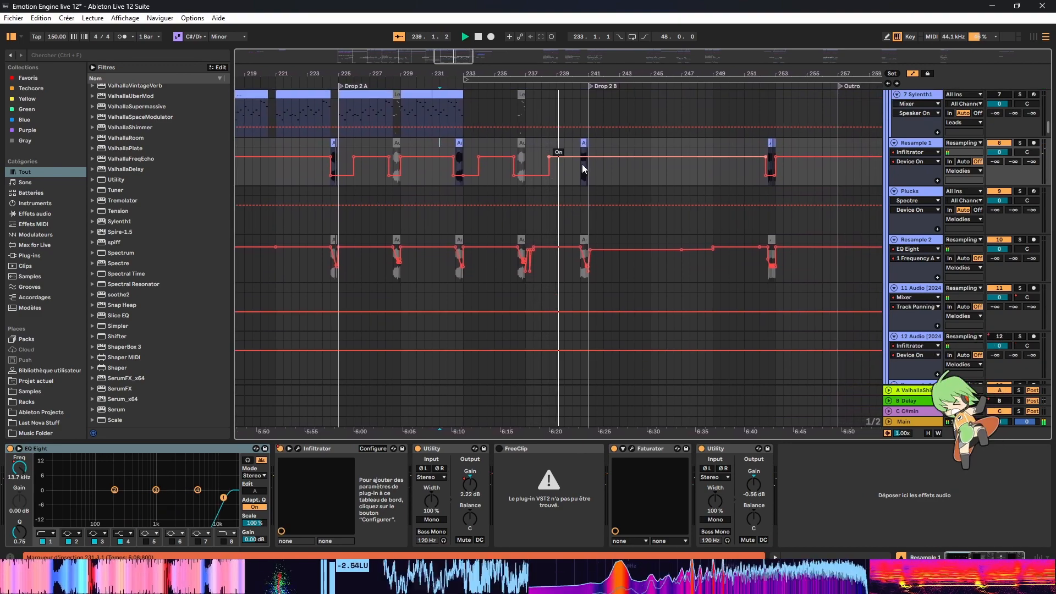
Step: Play Drop 2 B from bar 244.1.1 with the Lead 1 track selected and the section shown up to the Outro
{"action": "left_click_drag", "start_coordinate": [1046, 144], "coordinate": [1024, 110]}
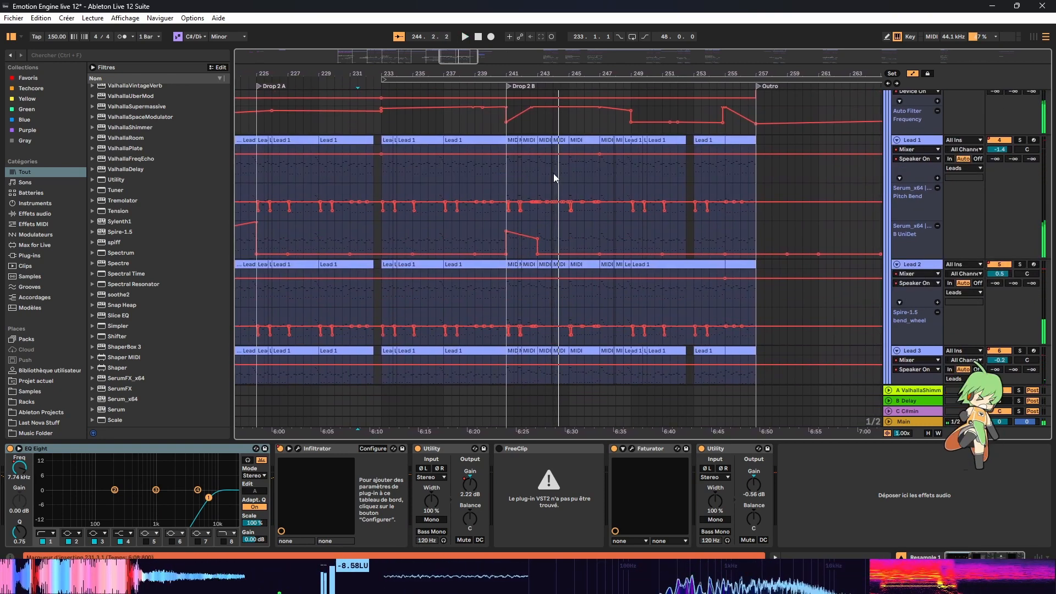
{"action": "left_click", "coordinate": [554, 172]}
{"action": "left_click_drag", "start_coordinate": [476, 55], "coordinate": [459, 60]}
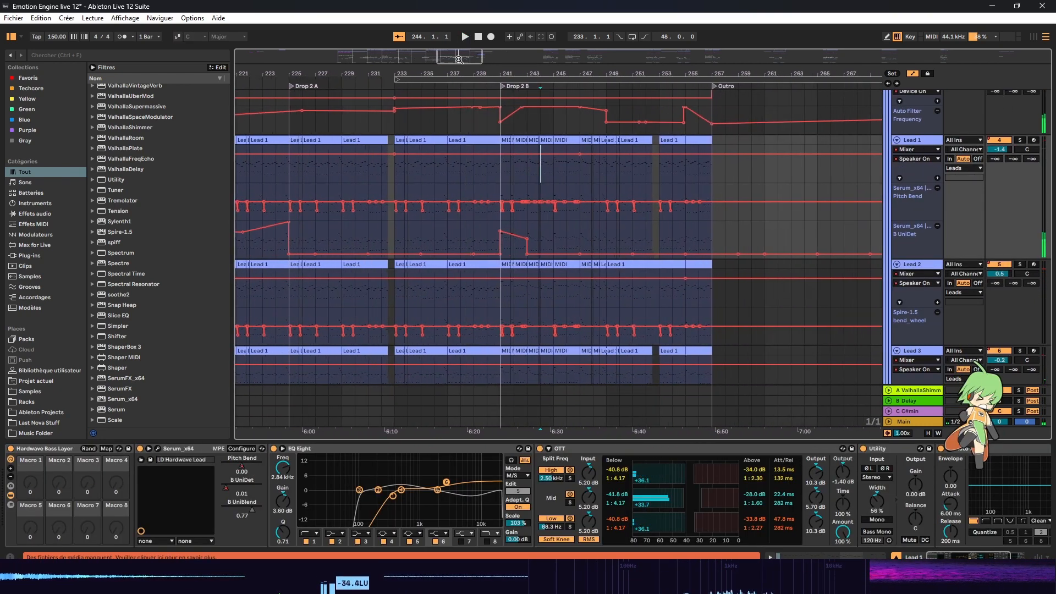
{"action": "key", "text": "space"}
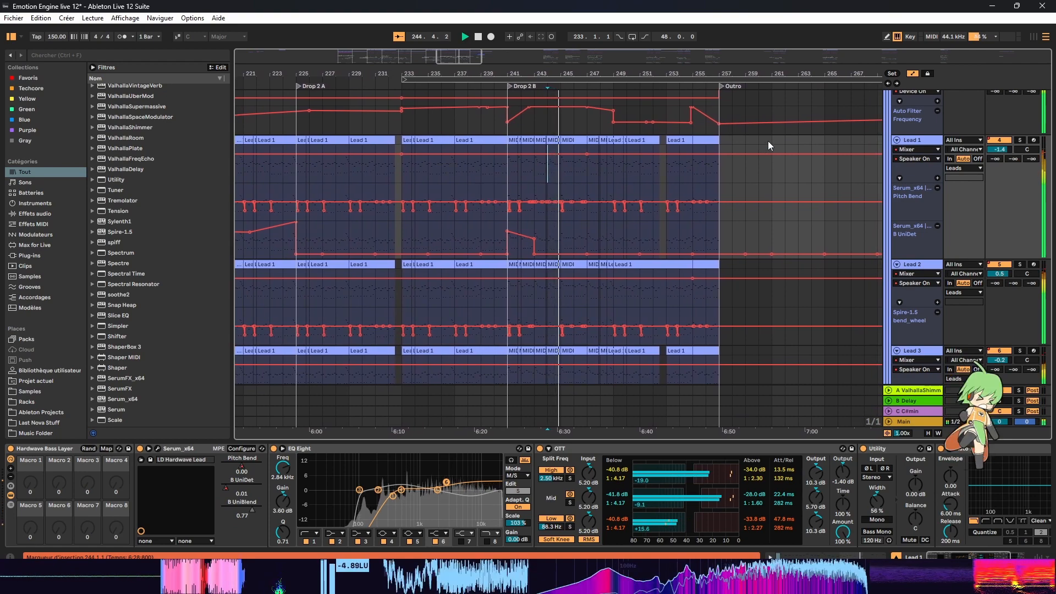
Step: Examine the automation of the Liek n subskrib, Melodies and Leads groups over Drop 2 B during playback
{"action": "scroll", "coordinate": [768, 141], "scroll_direction": "up", "scroll_amount": 1}
{"action": "scroll", "coordinate": [768, 141], "scroll_direction": "up", "scroll_amount": 8}
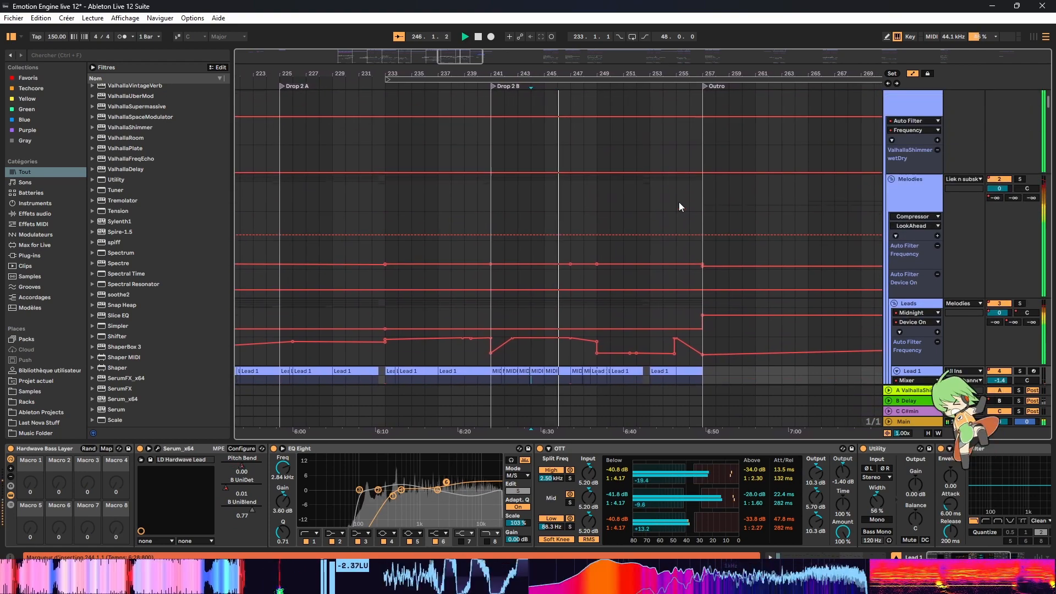
{"action": "scroll", "coordinate": [673, 213], "scroll_direction": "up", "scroll_amount": 3}
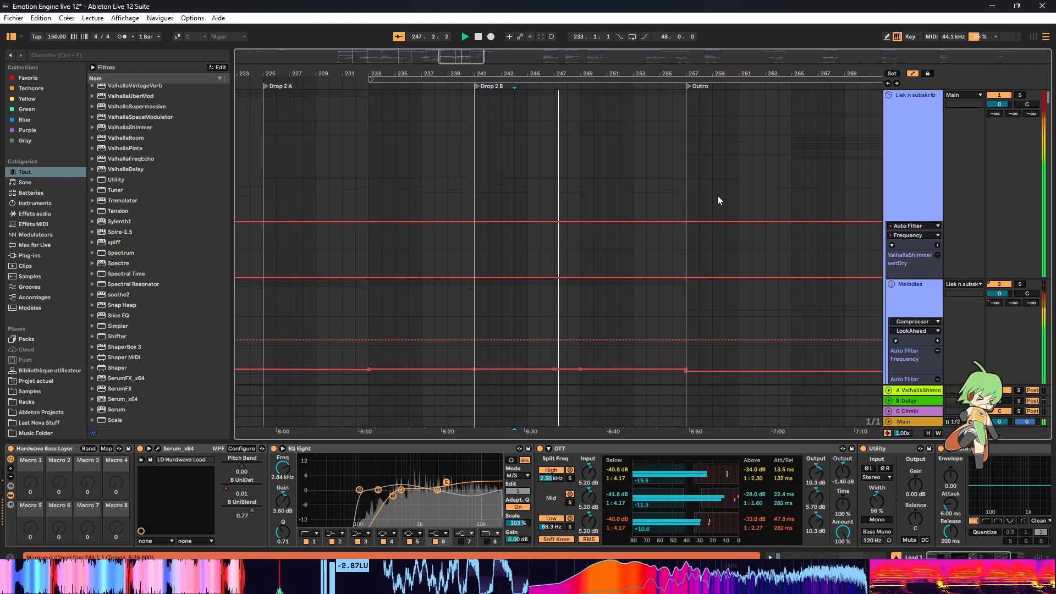
{"action": "scroll", "coordinate": [717, 196], "scroll_direction": "down", "scroll_amount": 10}
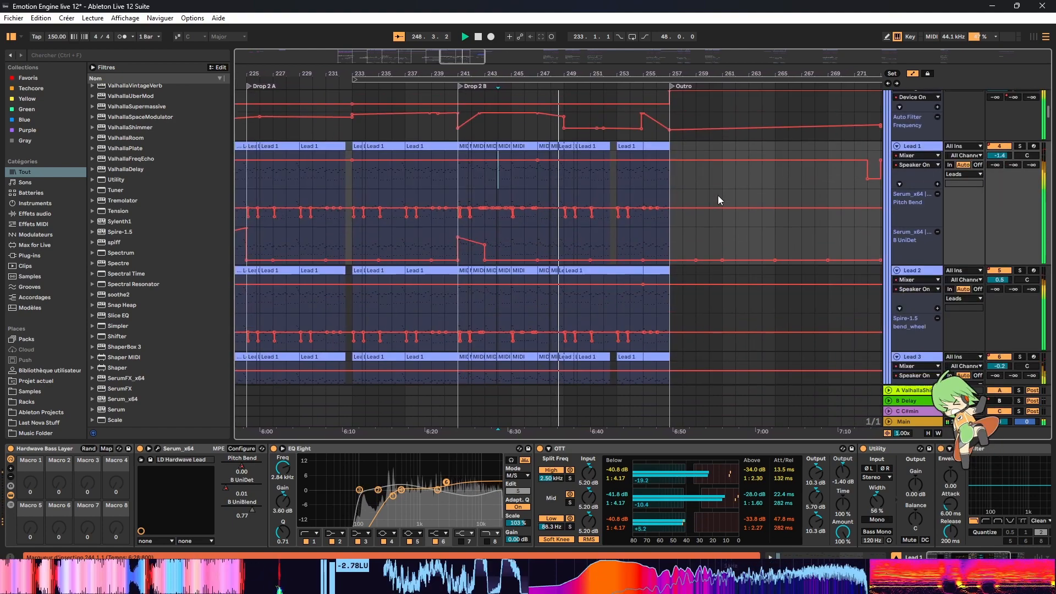
{"action": "scroll", "coordinate": [718, 196], "scroll_direction": "down", "scroll_amount": 2}
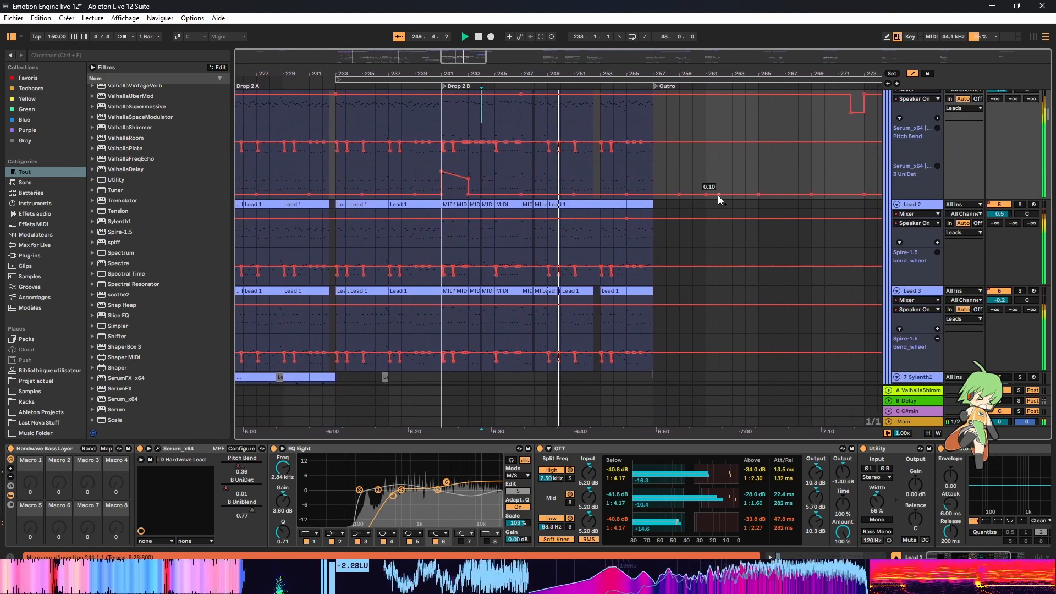
{"action": "scroll", "coordinate": [718, 196], "scroll_direction": "up", "scroll_amount": 2}
{"action": "scroll", "coordinate": [718, 196], "scroll_direction": "up", "scroll_amount": 2}
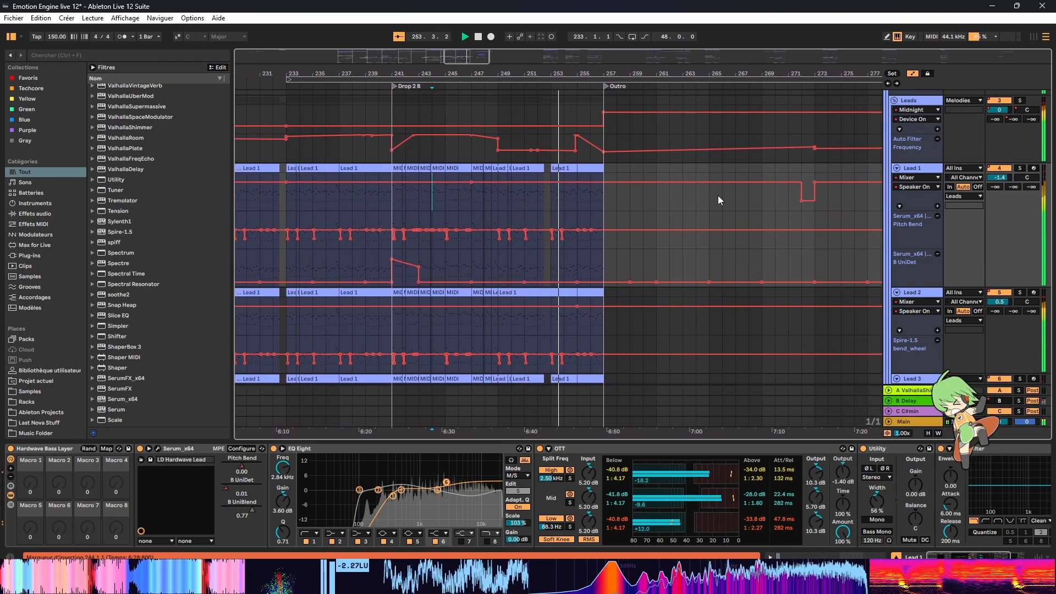
Step: Solo Resample 1, play its chopped fill from bar 252.3.1 and place an extended copy of the clip at bar 250.4.3
{"action": "scroll", "coordinate": [718, 196], "scroll_direction": "down", "scroll_amount": 3}
{"action": "scroll", "coordinate": [718, 200], "scroll_direction": "down", "scroll_amount": 4}
{"action": "left_click_drag", "start_coordinate": [454, 61], "coordinate": [459, 63]}
{"action": "left_click", "coordinate": [500, 273]}
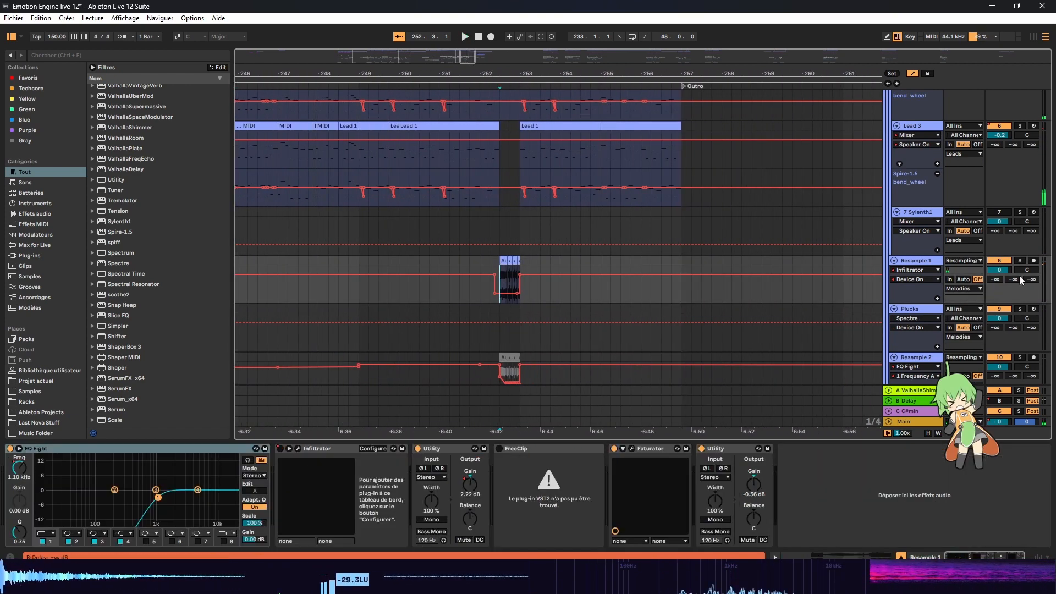
{"action": "key", "text": "space"}
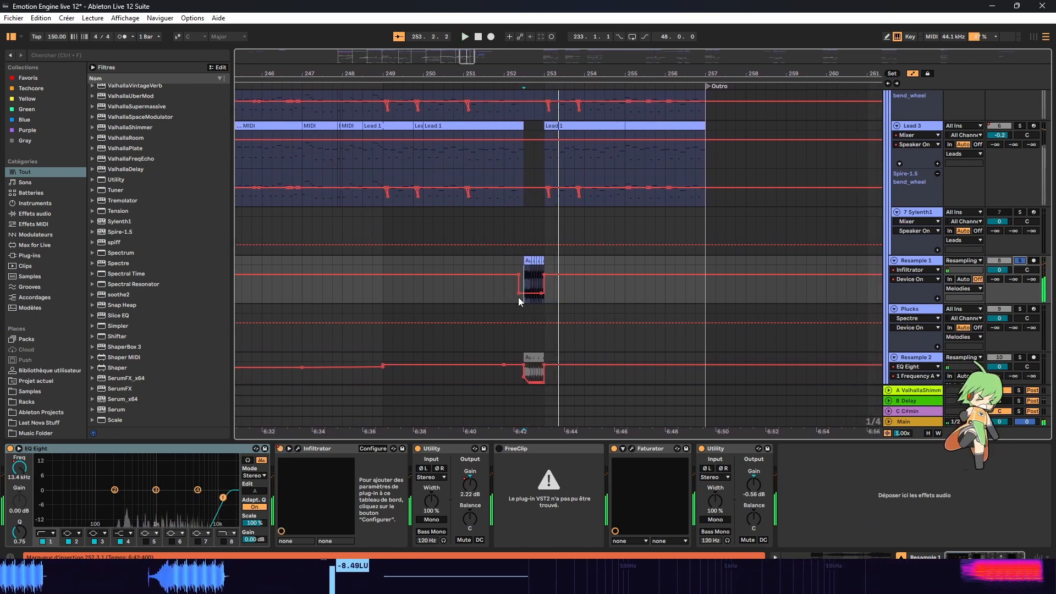
{"action": "left_click_drag", "start_coordinate": [466, 56], "coordinate": [562, 317]}
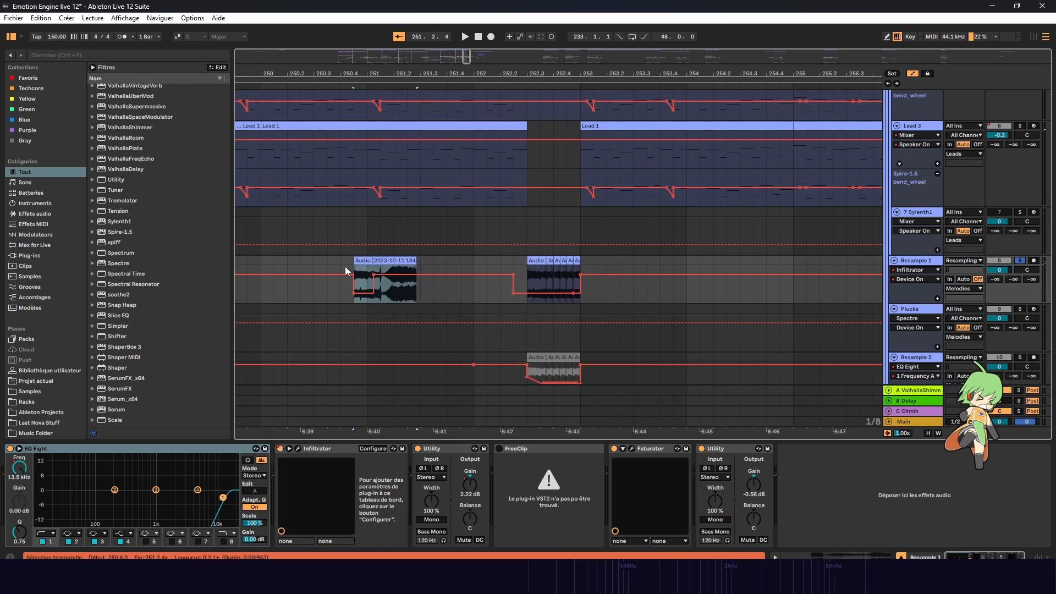
Step: Play the extended clip copy on Resample 1, then the soloed chopped fill from bar 252.3.1
{"action": "key", "text": "space"}
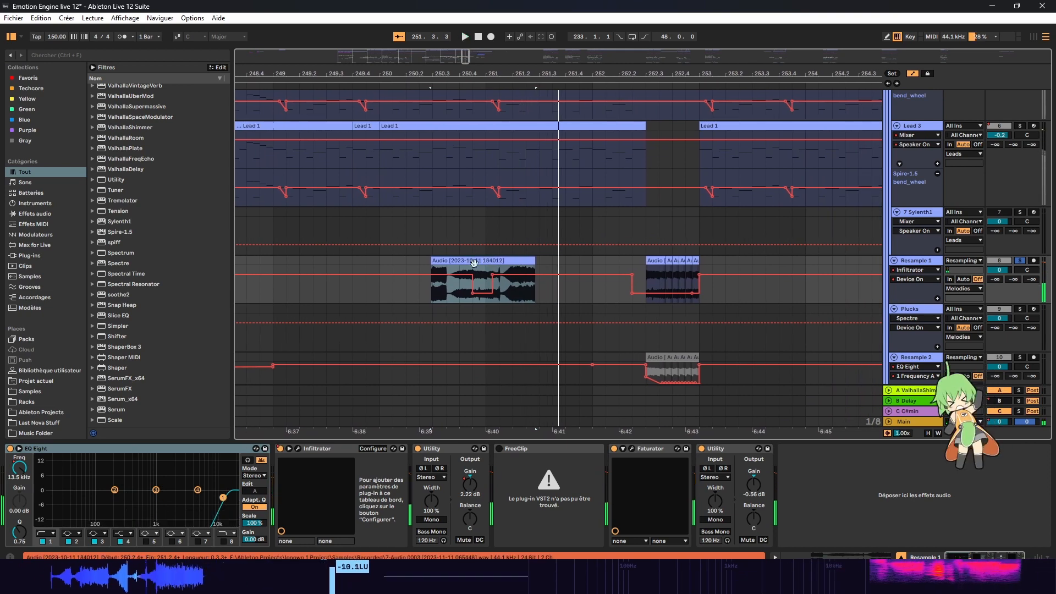
{"action": "left_click", "coordinate": [649, 281]}
{"action": "key", "text": "space"}
{"action": "scroll", "coordinate": [670, 180], "scroll_direction": "down", "scroll_amount": 2}
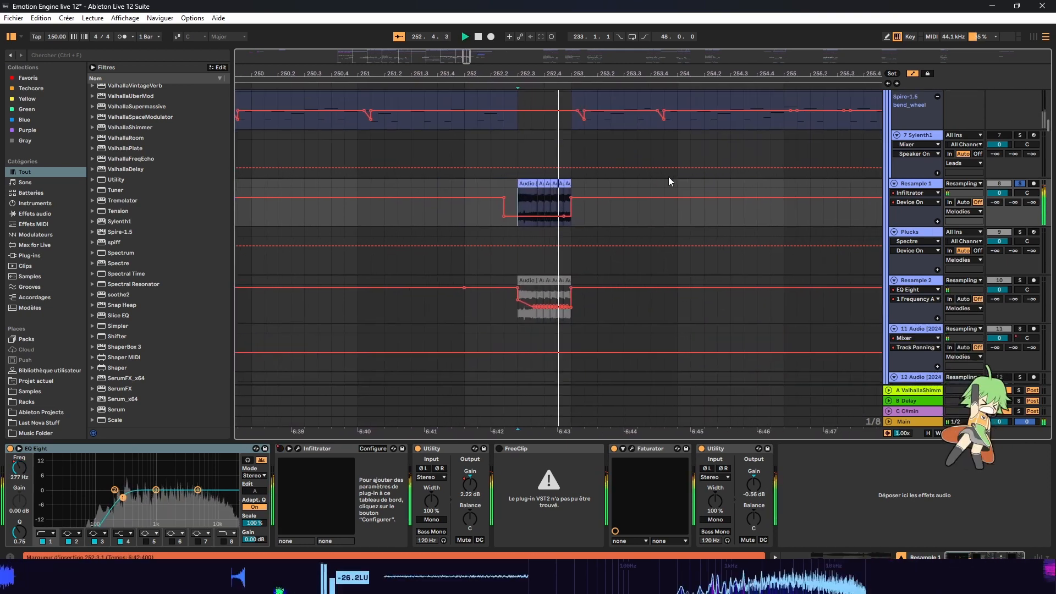
{"action": "scroll", "coordinate": [1036, 207], "scroll_direction": "up", "scroll_amount": 1}
Step: Unsolo Resample 1 and play the full mix to the end of Drop 2 B, surveying the lead tracks
{"action": "left_click", "coordinate": [1020, 218]}
{"action": "key", "text": "space"}
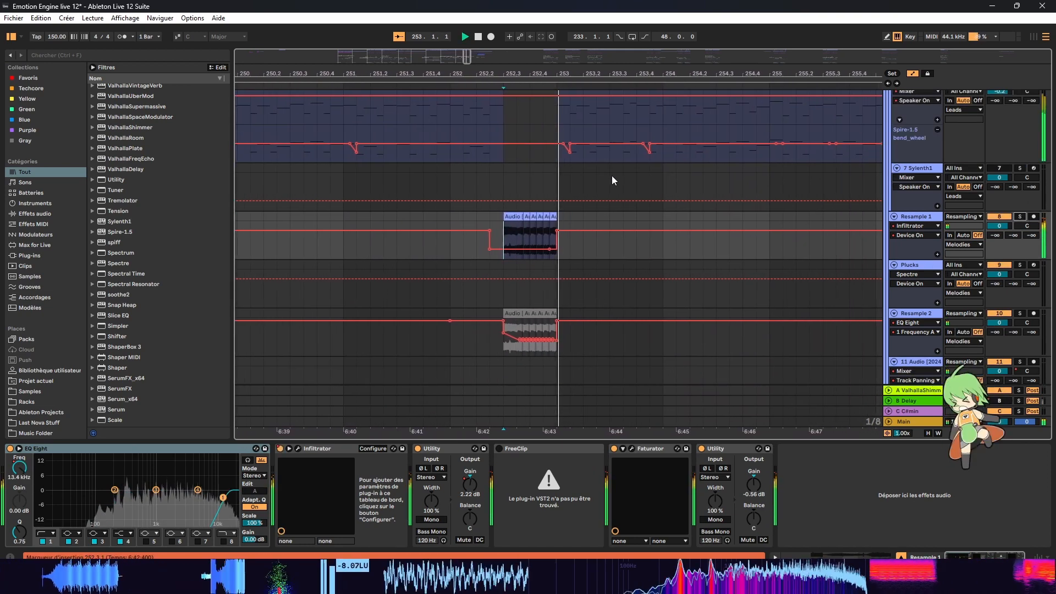
{"action": "scroll", "coordinate": [688, 272], "scroll_direction": "up", "scroll_amount": 2}
{"action": "left_click_drag", "start_coordinate": [556, 74], "coordinate": [508, 33]}
{"action": "scroll", "coordinate": [607, 175], "scroll_direction": "up", "scroll_amount": 6}
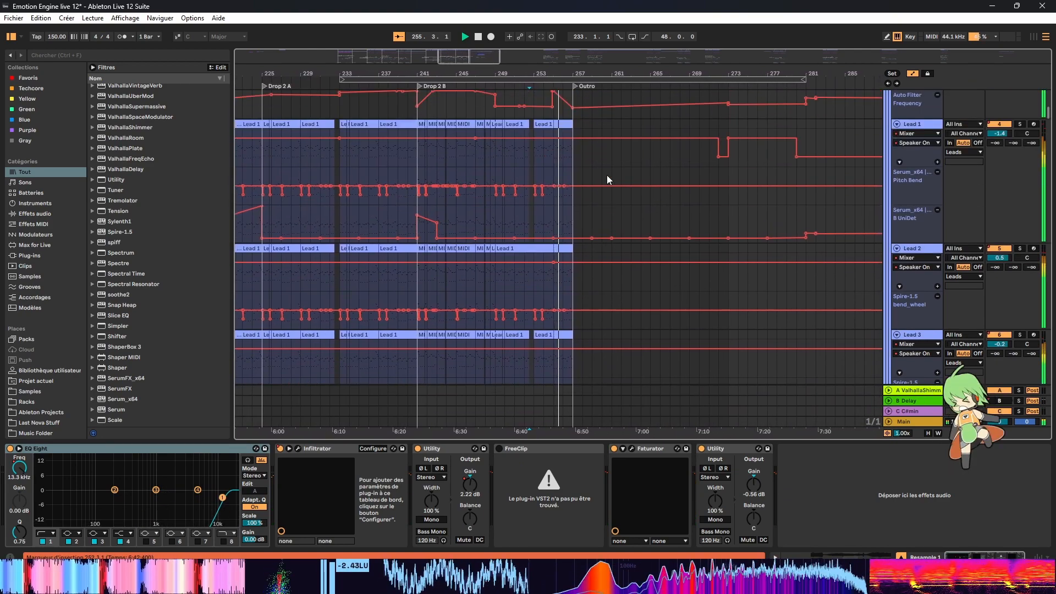
{"action": "scroll", "coordinate": [608, 172], "scroll_direction": "up", "scroll_amount": 2}
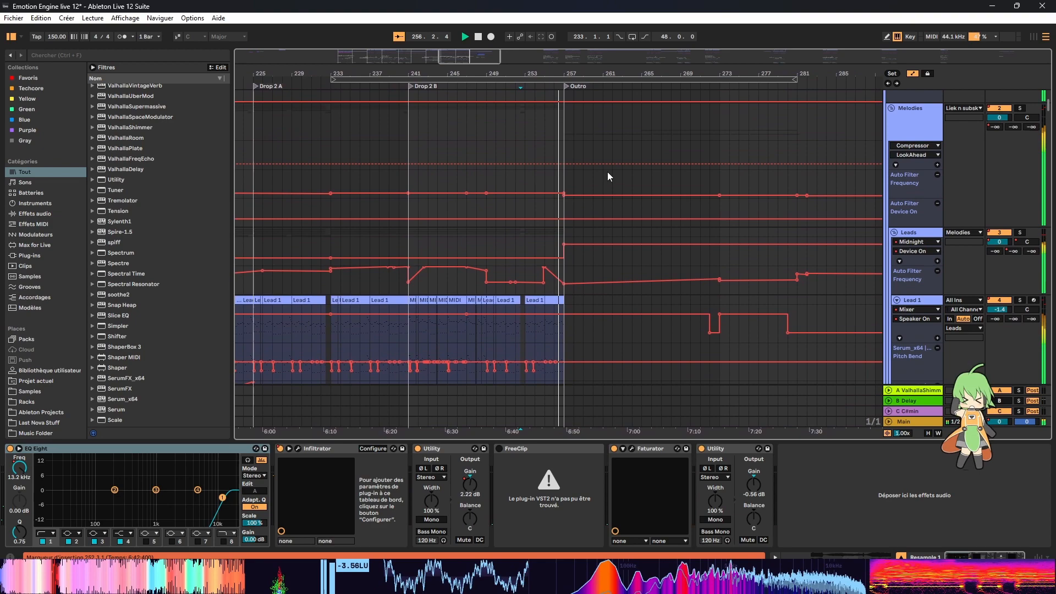
Step: Place the insertion marker at bar 257.1.1 on the Melodies group and examine its tracks' clips and automation over the Outro
{"action": "left_click", "coordinate": [560, 135]}
{"action": "scroll", "coordinate": [554, 132], "scroll_direction": "down", "scroll_amount": 3}
{"action": "scroll", "coordinate": [553, 131], "scroll_direction": "down", "scroll_amount": 3}
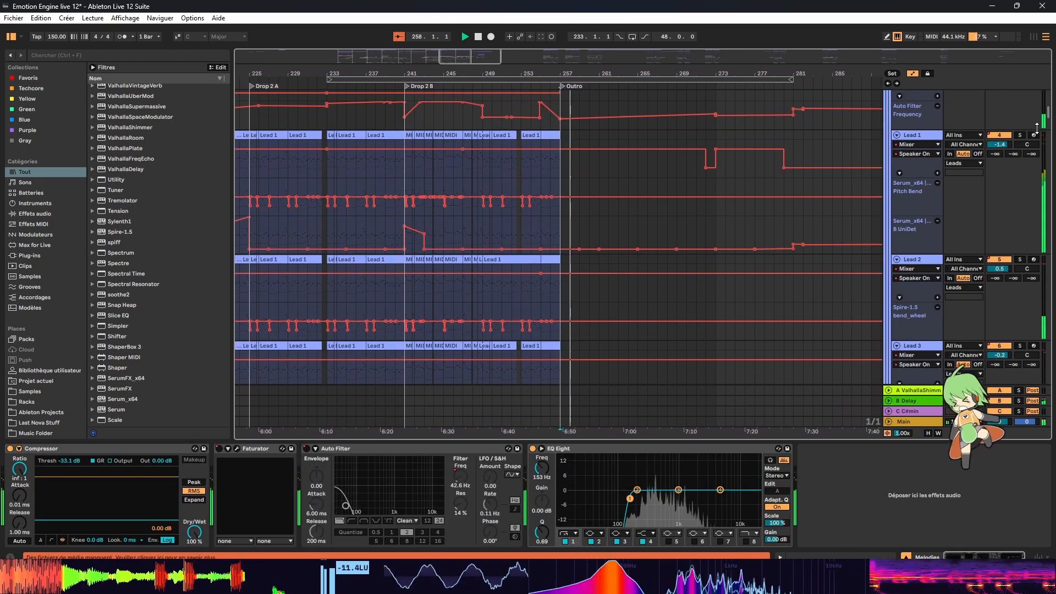
{"action": "left_click_drag", "start_coordinate": [1049, 114], "coordinate": [1049, 174]}
{"action": "scroll", "coordinate": [1016, 166], "scroll_direction": "up", "scroll_amount": 6}
{"action": "scroll", "coordinate": [1014, 167], "scroll_direction": "down", "scroll_amount": 3}
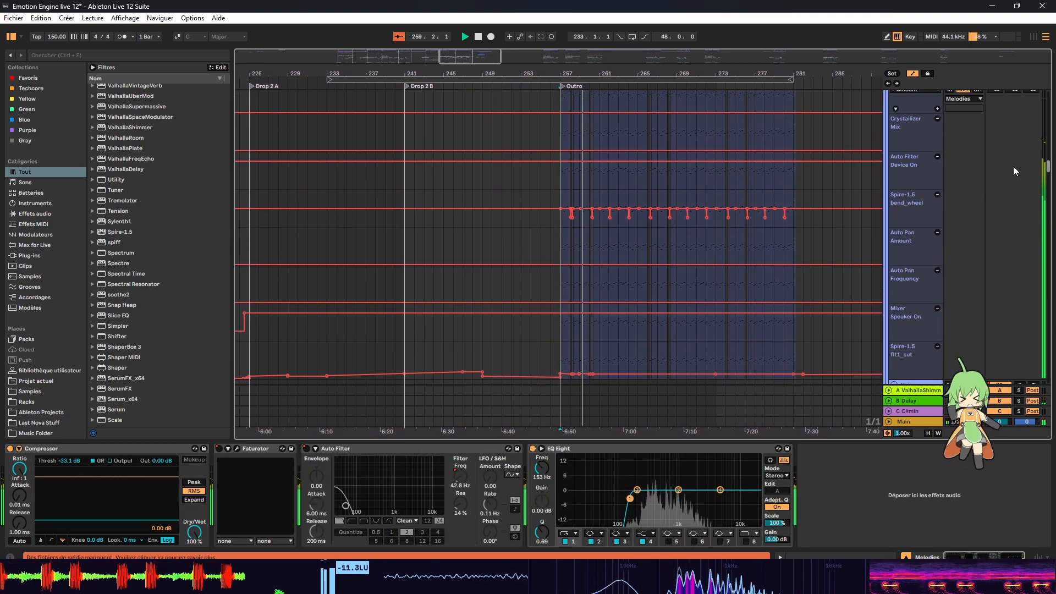
{"action": "scroll", "coordinate": [1015, 167], "scroll_direction": "up", "scroll_amount": 3}
{"action": "scroll", "coordinate": [1011, 168], "scroll_direction": "down", "scroll_amount": 2}
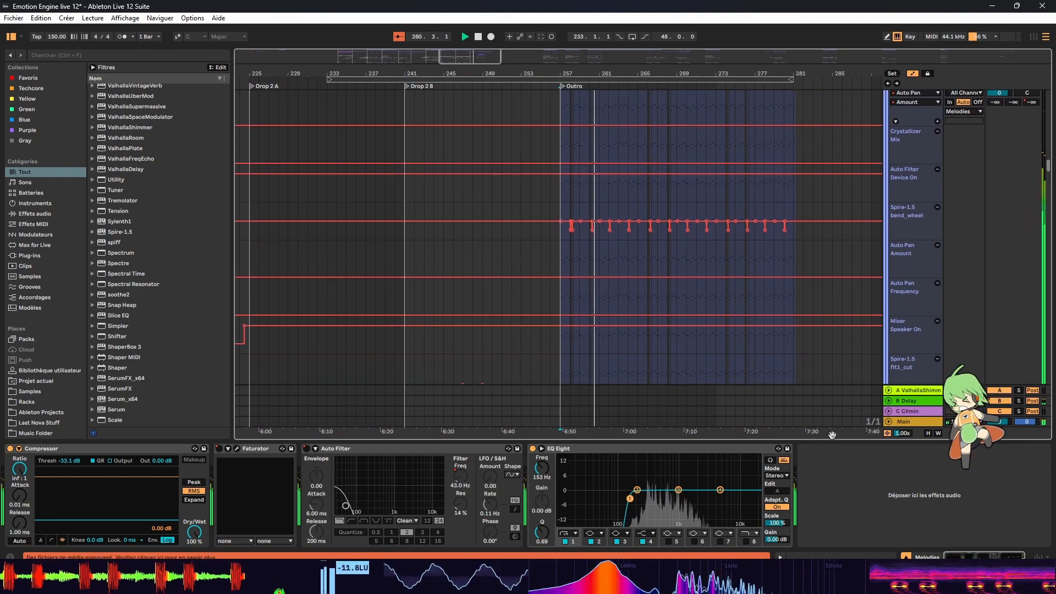
Step: Hide the device view, solo the Orchestral group and unfold it to show its Kontakt tracks
{"action": "left_click", "coordinate": [906, 558]}
{"action": "scroll", "coordinate": [915, 216], "scroll_direction": "down", "scroll_amount": 3}
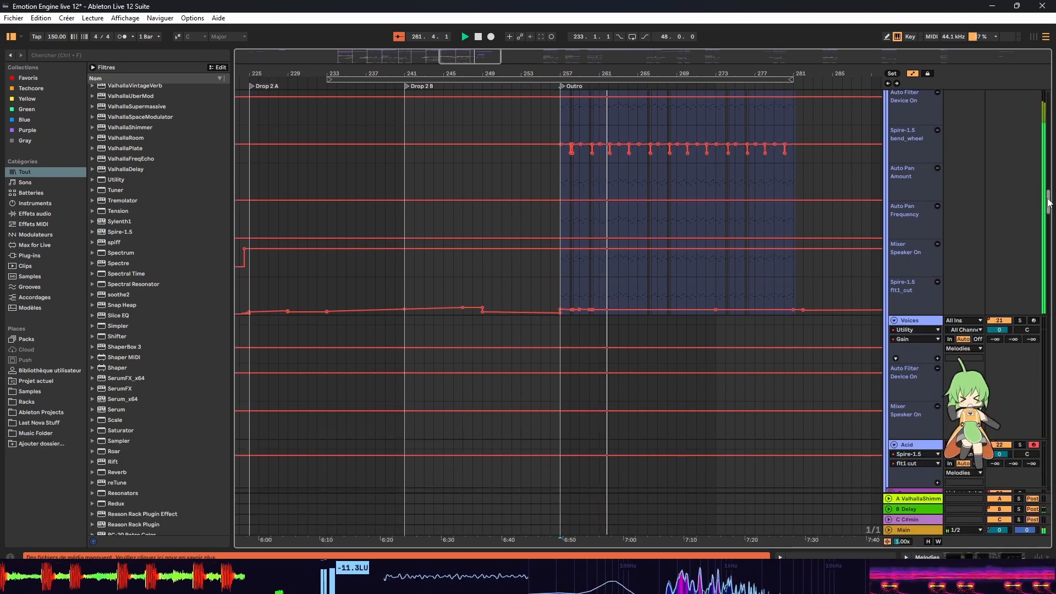
{"action": "left_click_drag", "start_coordinate": [1049, 202], "coordinate": [1034, 262]}
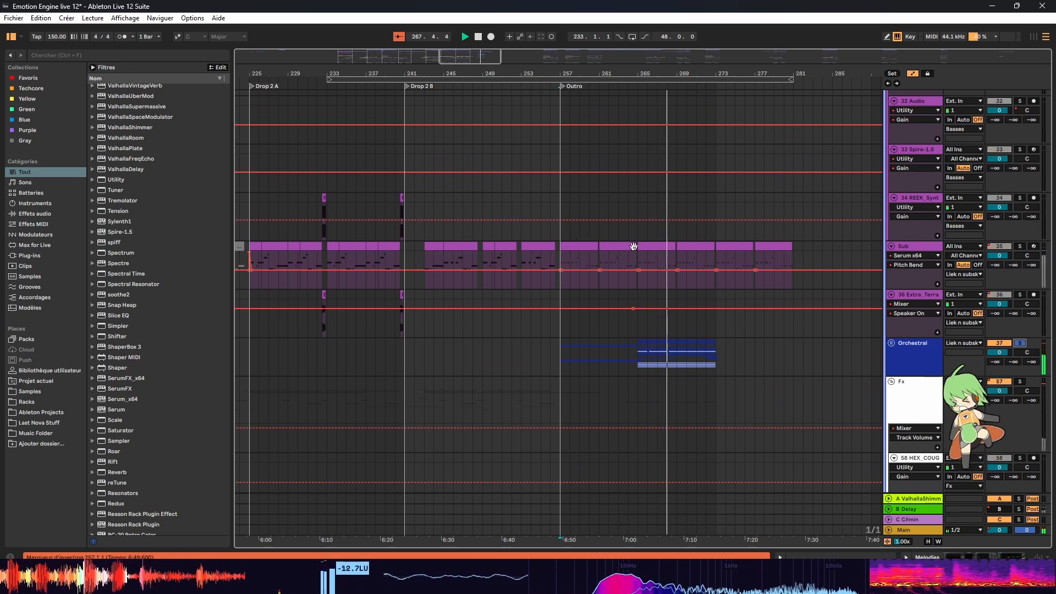
{"action": "left_click", "coordinate": [892, 343]}
{"action": "scroll", "coordinate": [691, 266], "scroll_direction": "down", "scroll_amount": 5}
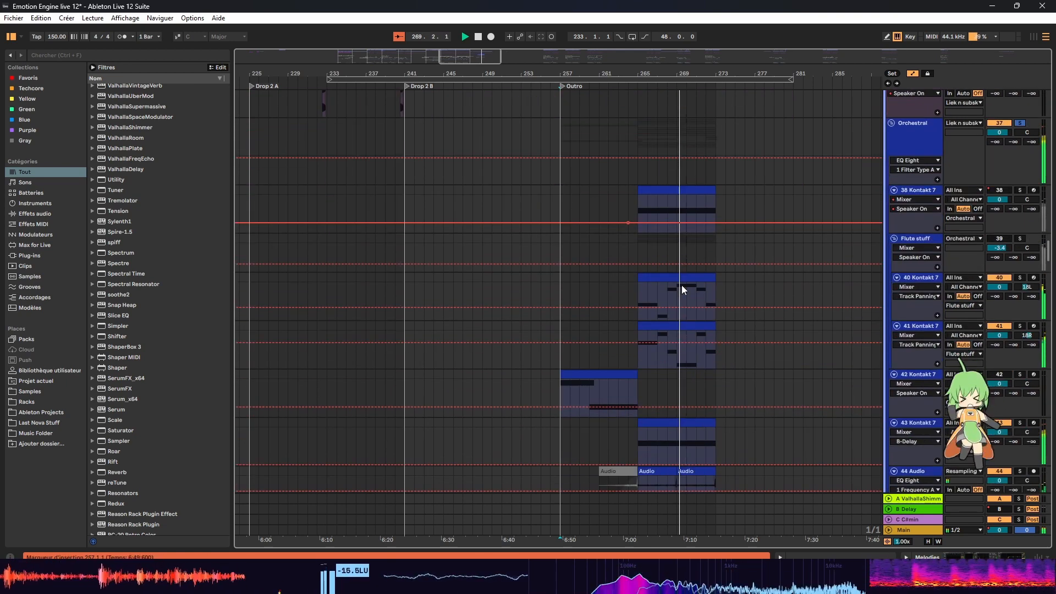
Step: Place the insertion marker at bar 265.1.1 on 40 Kontakt 7 and survey the Orchestral clips in the Outro
{"action": "left_click", "coordinate": [631, 292]}
{"action": "scroll", "coordinate": [655, 275], "scroll_direction": "down", "scroll_amount": 1}
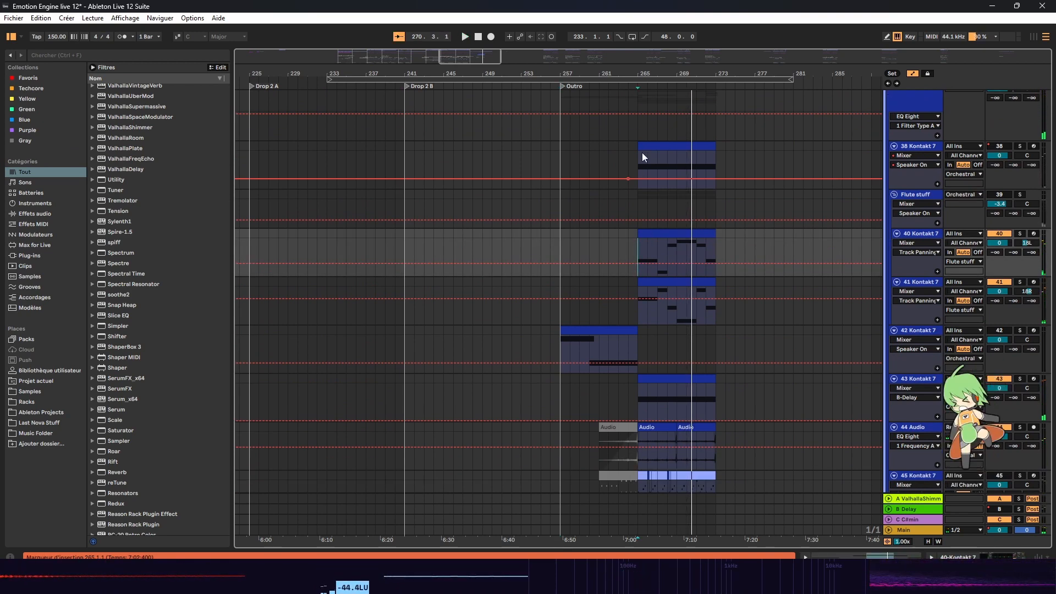
{"action": "scroll", "coordinate": [642, 153], "scroll_direction": "down", "scroll_amount": 3}
{"action": "scroll", "coordinate": [669, 296], "scroll_direction": "up", "scroll_amount": 3}
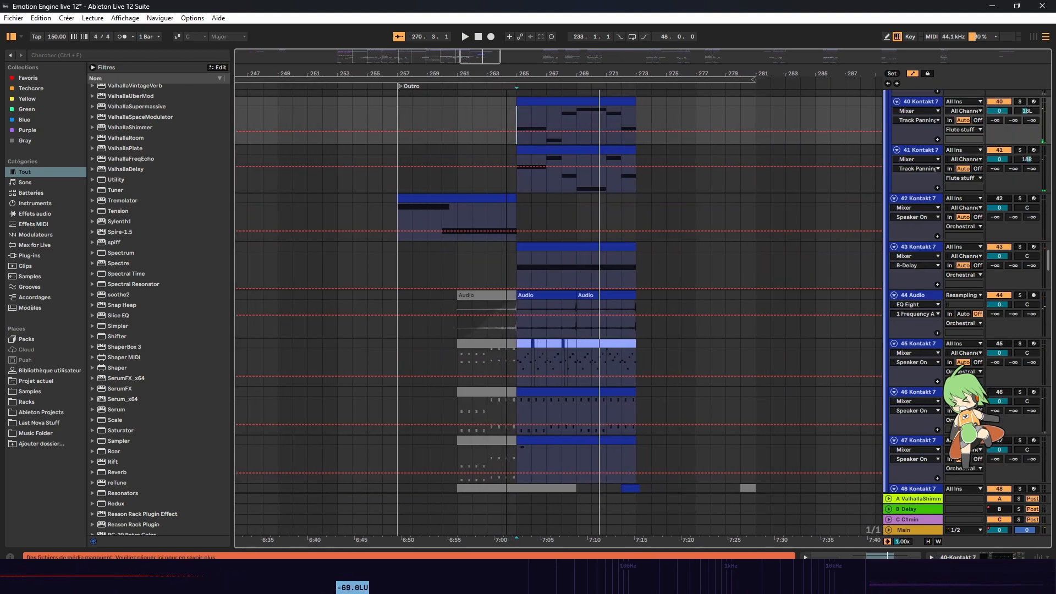
{"action": "scroll", "coordinate": [546, 279], "scroll_direction": "up", "scroll_amount": 3}
{"action": "scroll", "coordinate": [547, 279], "scroll_direction": "up", "scroll_amount": 2}
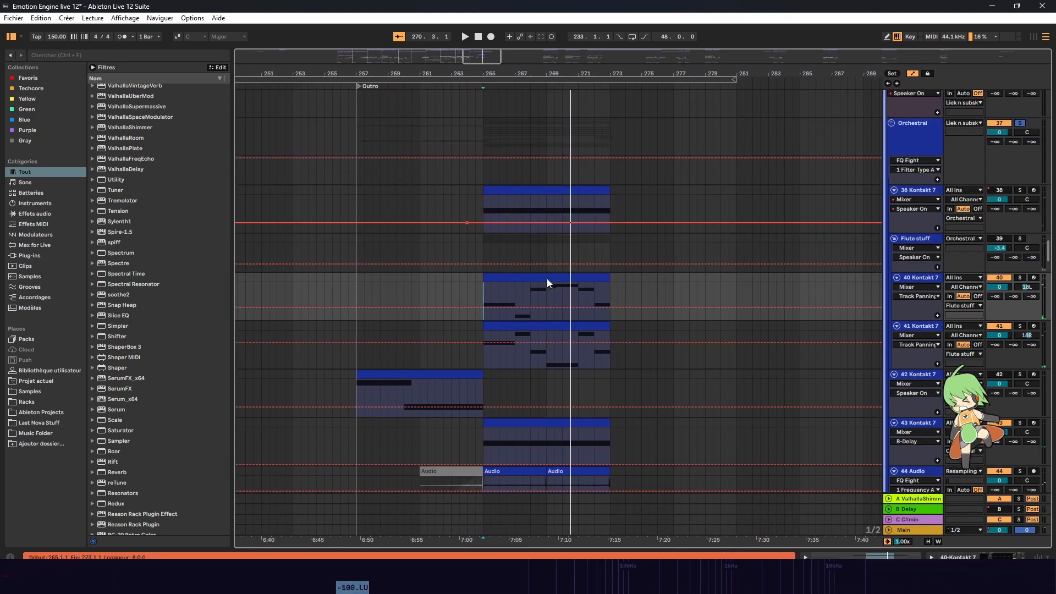
Step: Solo 38 Kontakt 7, play it from bar 265.1.1 and inspect its Kontakt instrument window
{"action": "left_click", "coordinate": [489, 251]}
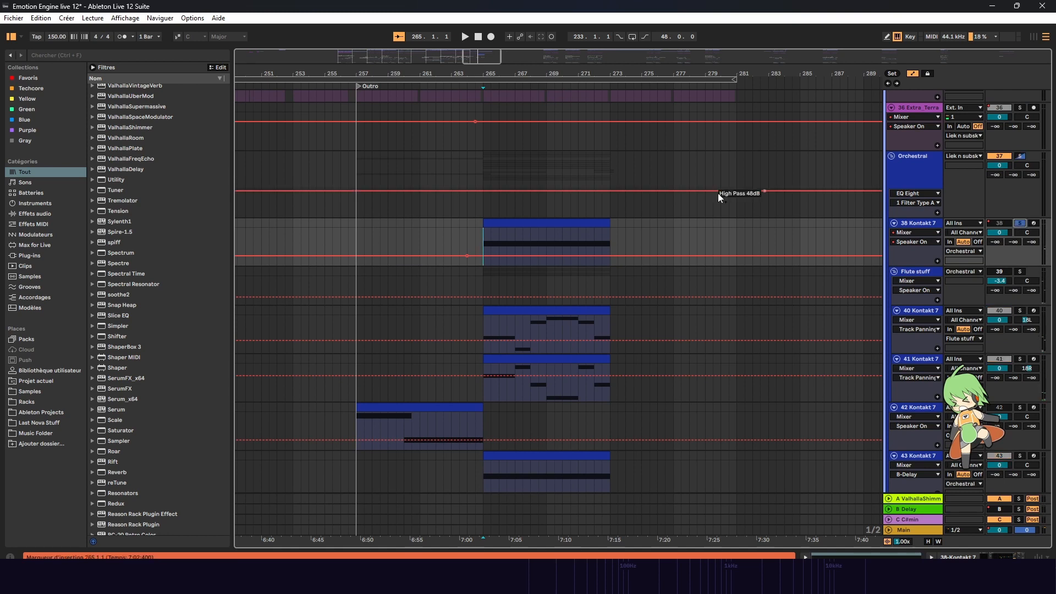
{"action": "key", "text": "space"}
{"action": "key", "text": "shift+Tab"}
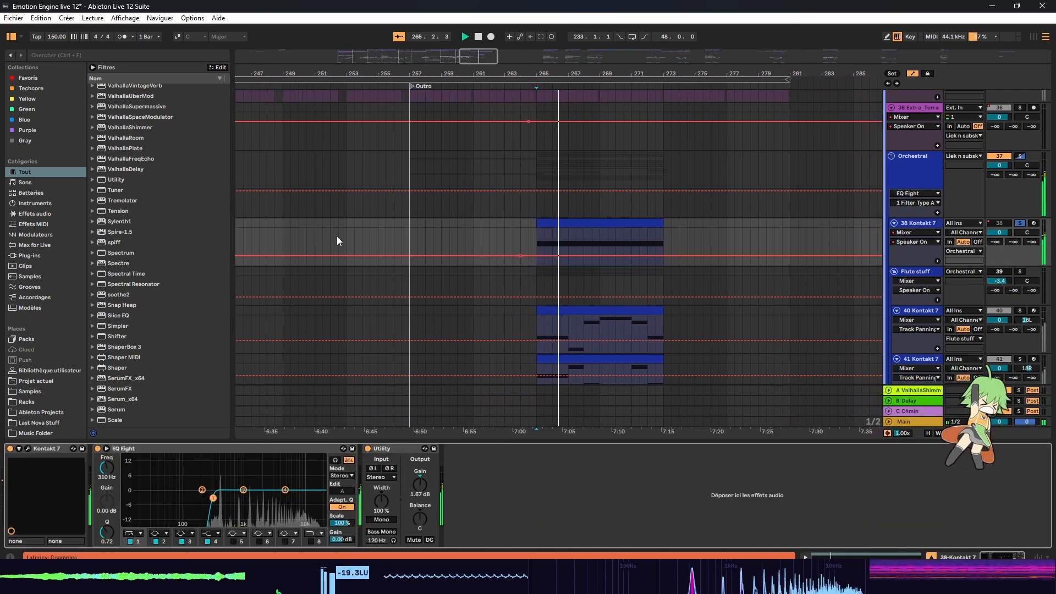
{"action": "key", "text": "ctrl+alt+p"}
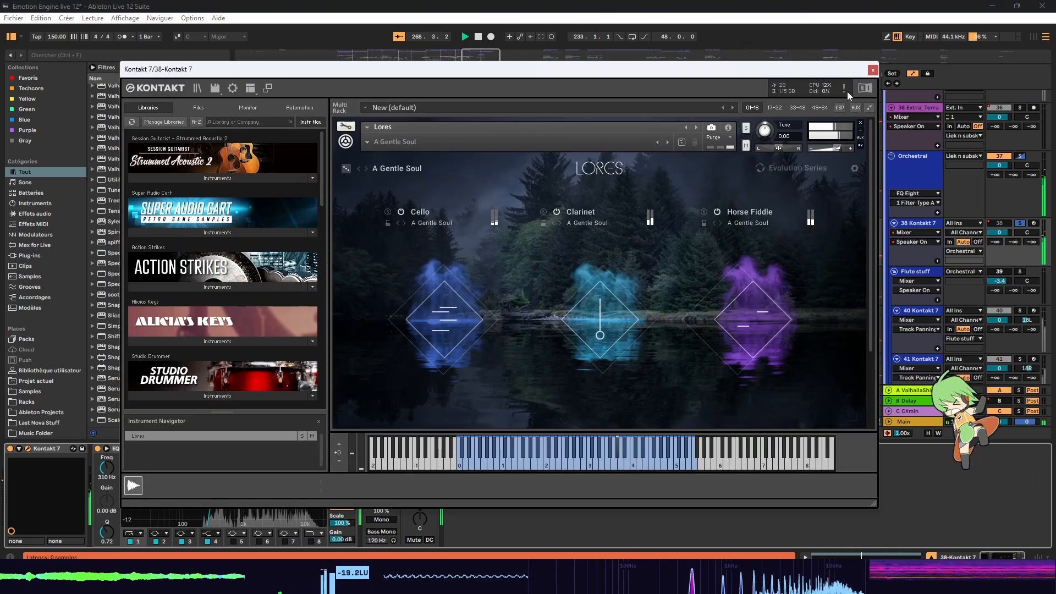
{"action": "left_click", "coordinate": [874, 71]}
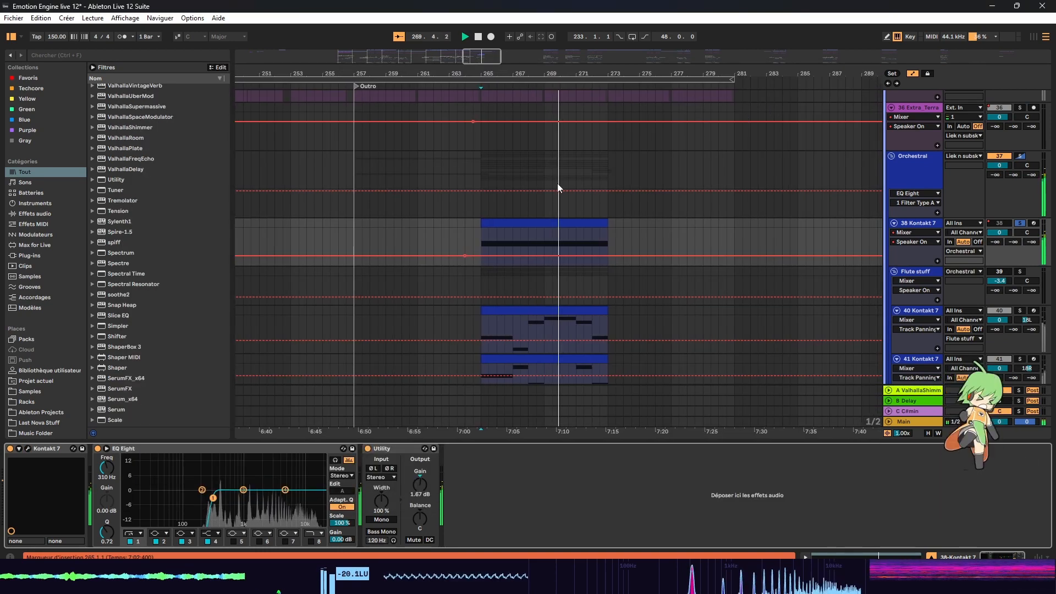
Step: Unsolo 38 Kontakt 7, solo the Flute stuff group and play it from bar 265.1.1
{"action": "left_click", "coordinate": [463, 170]}
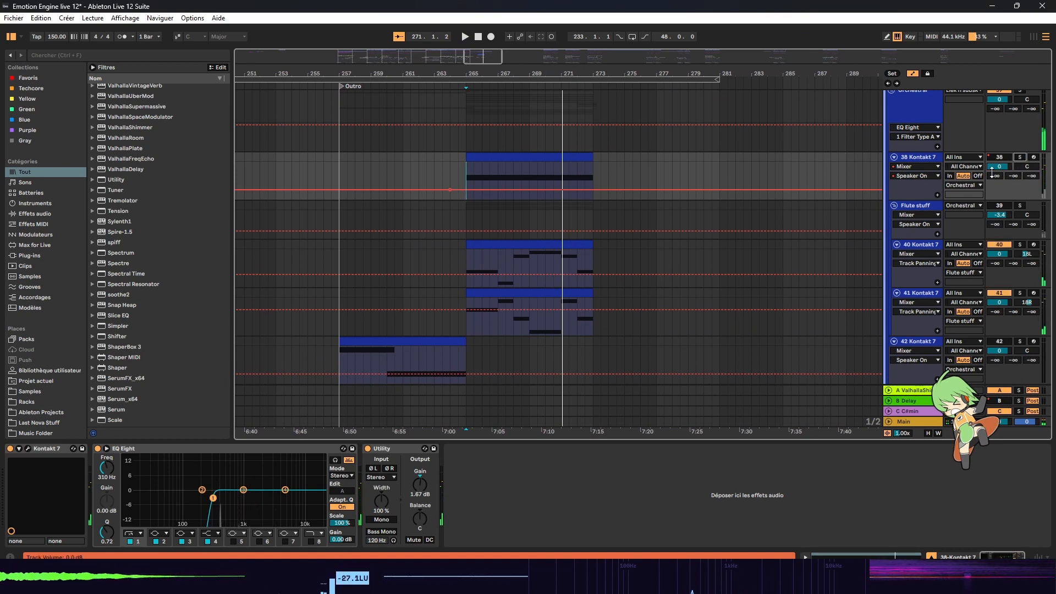
{"action": "left_click", "coordinate": [1007, 207]}
{"action": "key", "text": "space"}
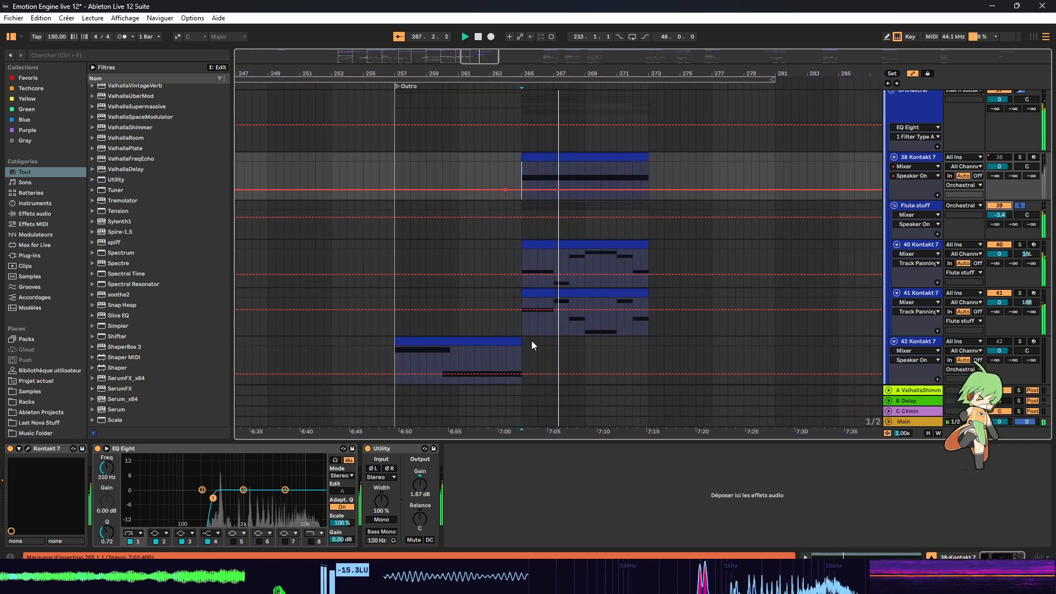
{"action": "left_click", "coordinate": [915, 206]}
{"action": "left_click", "coordinate": [922, 245]}
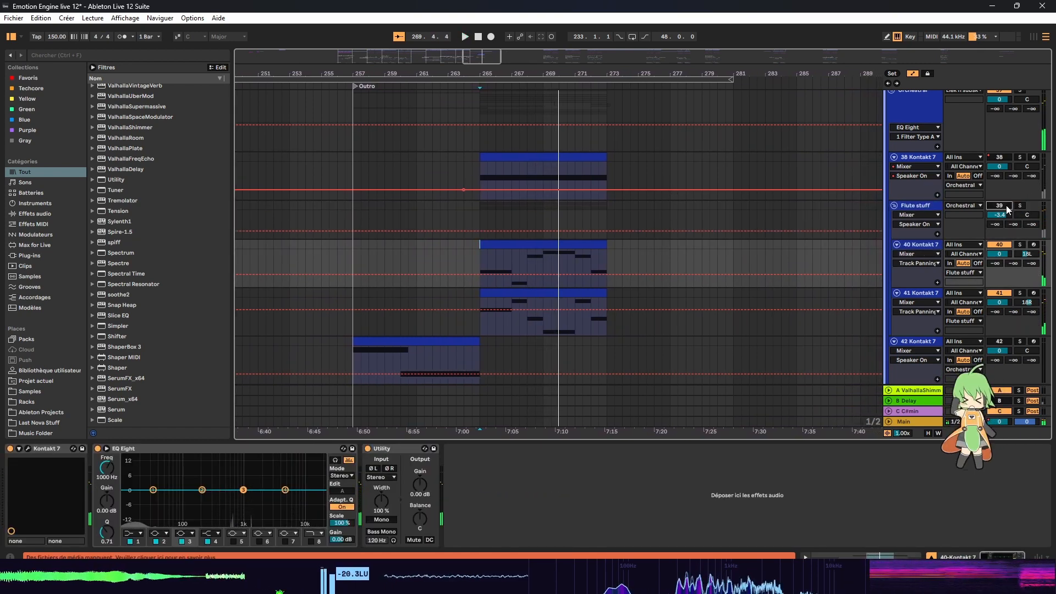
Step: Solo 42 Kontakt 7 and play its clip from bar 257.1.1 at the start of the Outro
{"action": "scroll", "coordinate": [608, 189], "scroll_direction": "down", "scroll_amount": 5}
{"action": "key", "text": "space"}
{"action": "left_click", "coordinate": [351, 223]}
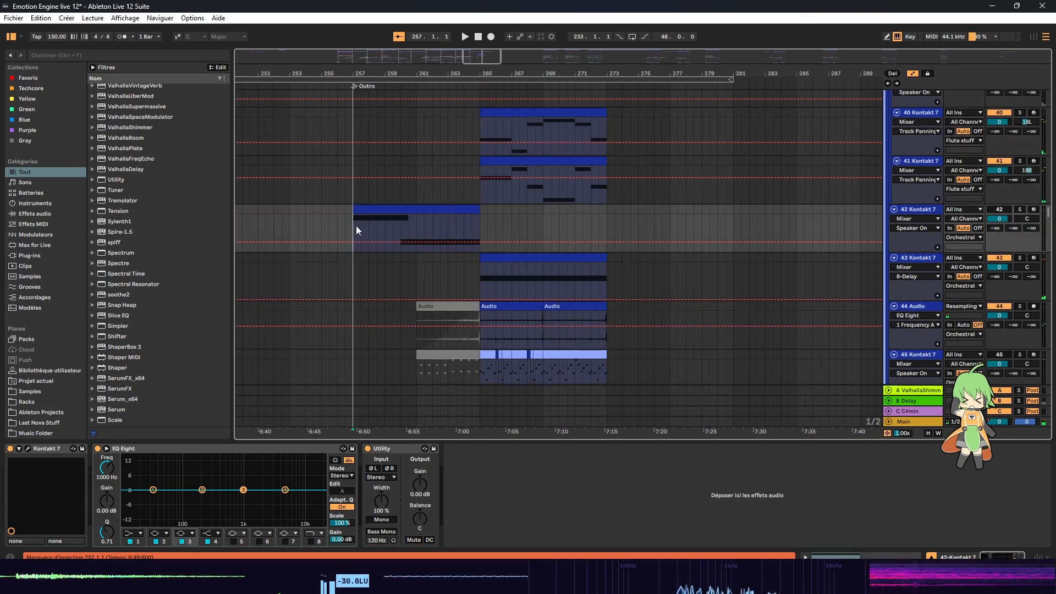
{"action": "left_click", "coordinate": [1021, 209]}
{"action": "key", "text": "space"}
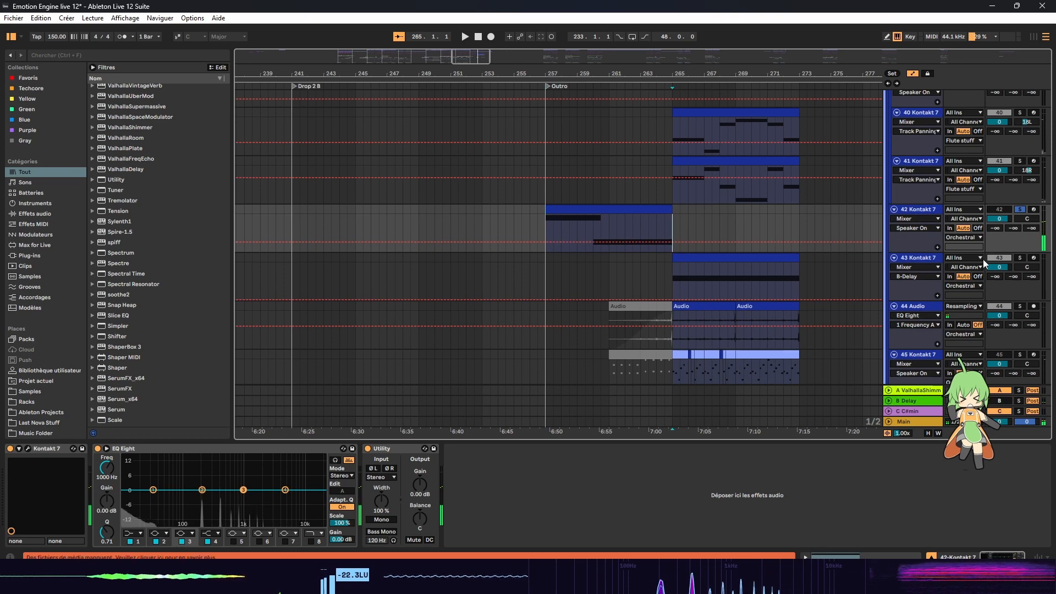
Step: Solo 43 Kontakt 7, play it from bar 265.1.1 and inspect its Kontakt instrument window
{"action": "left_click", "coordinate": [1022, 258]}
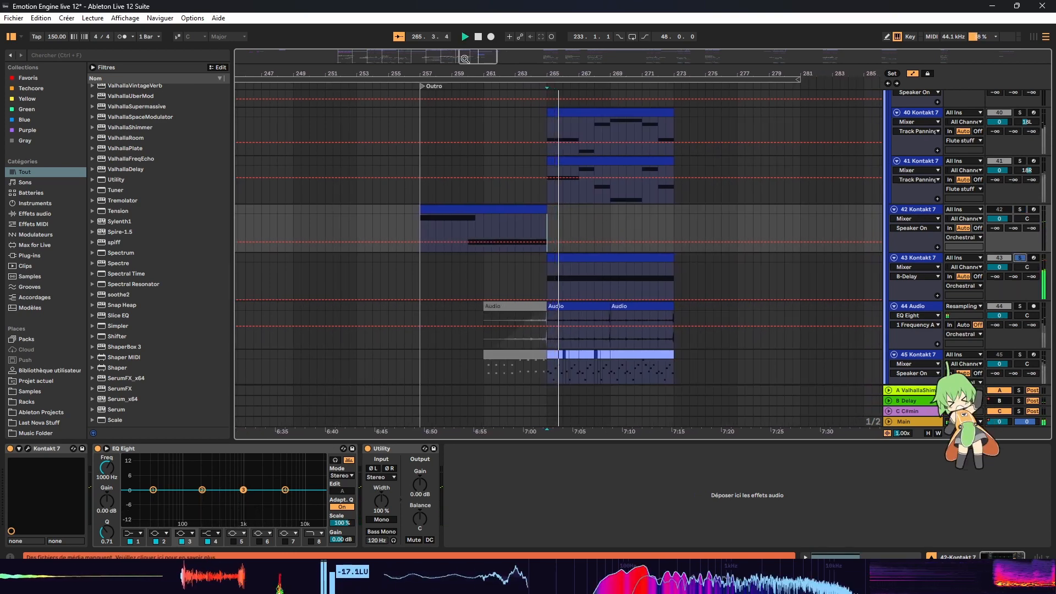
{"action": "left_click", "coordinate": [542, 295]}
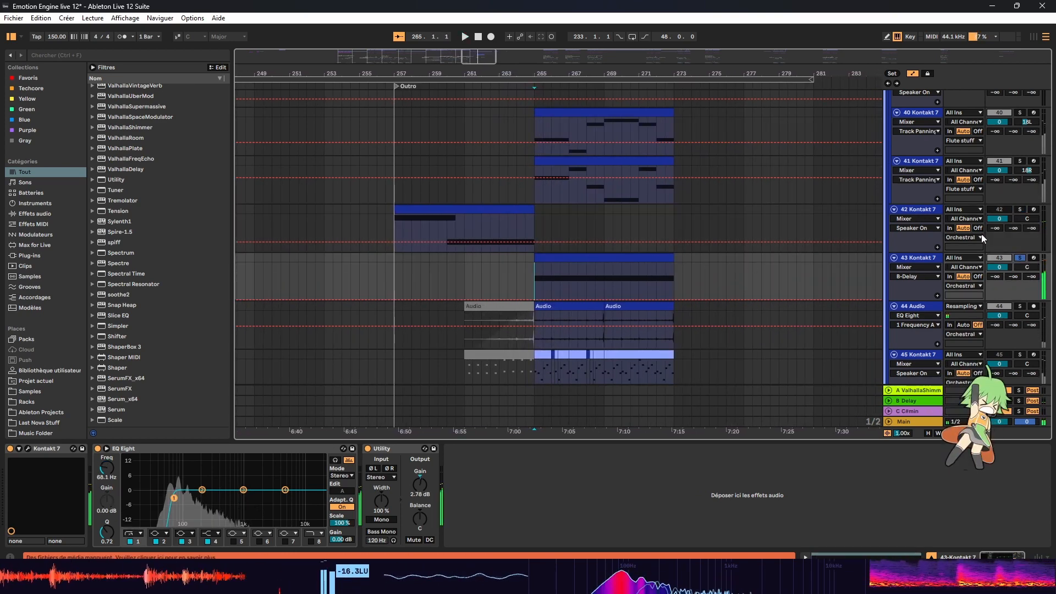
{"action": "key", "text": "space"}
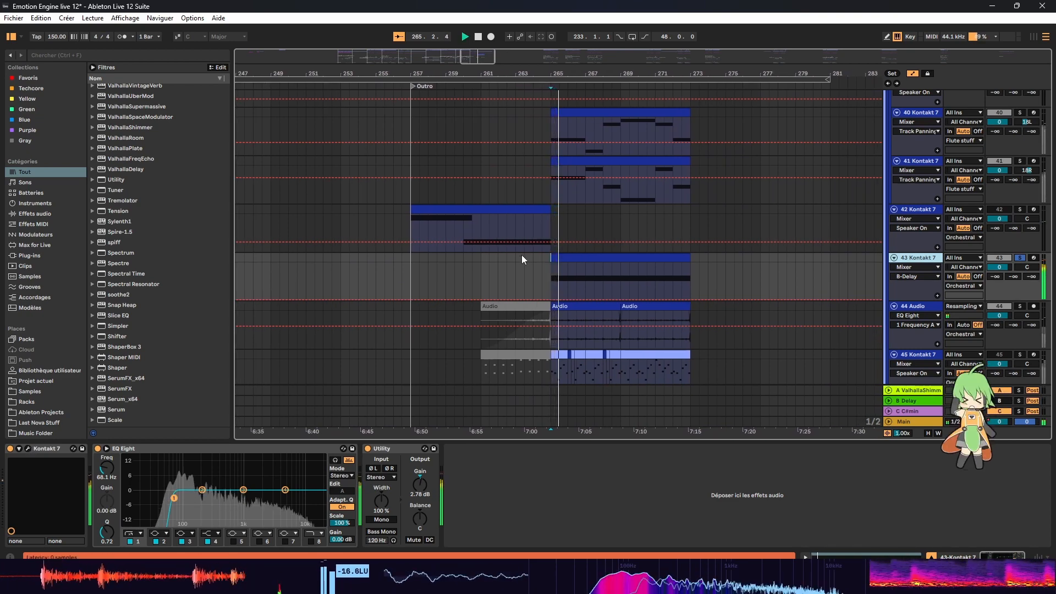
{"action": "key", "text": "ctrl+alt+p"}
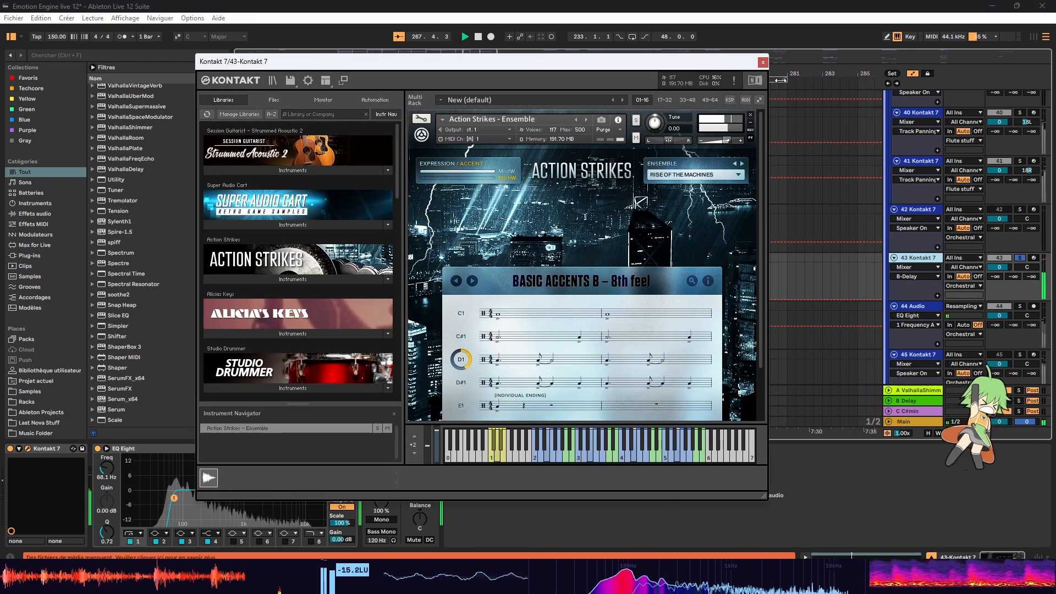
{"action": "left_click", "coordinate": [762, 63]}
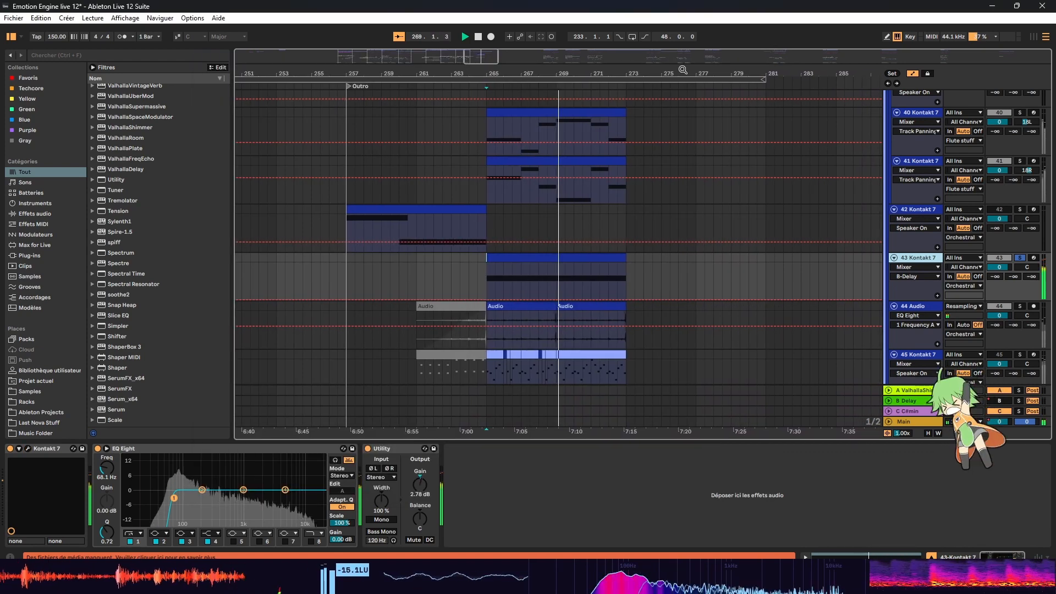
Step: Solo 44 Audio and play its resampled clips from bar 265.1.1
{"action": "scroll", "coordinate": [578, 281], "scroll_direction": "down", "scroll_amount": 2}
{"action": "left_click", "coordinate": [475, 298]}
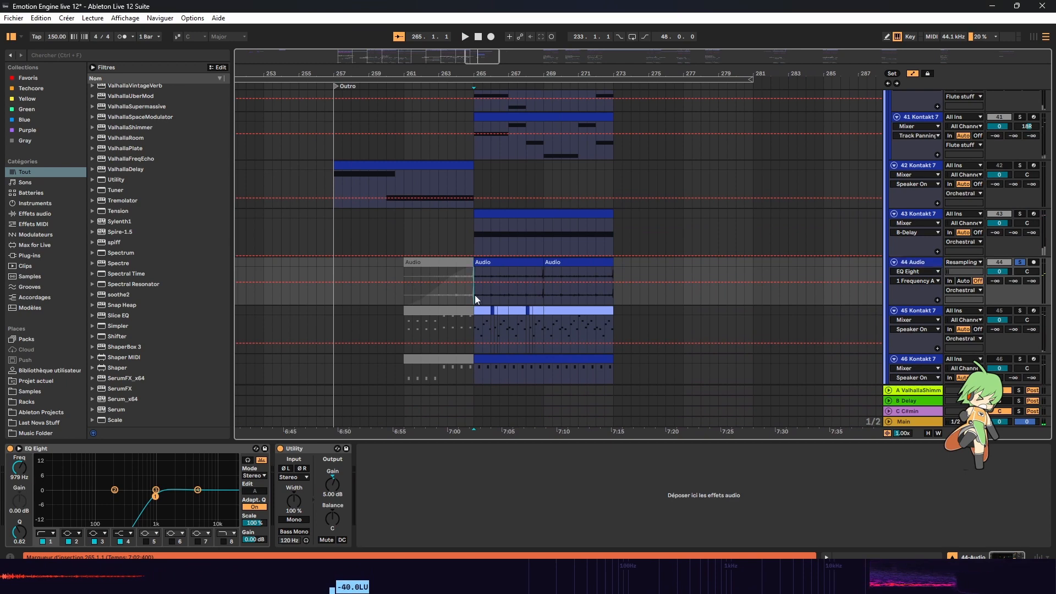
{"action": "key", "text": "space"}
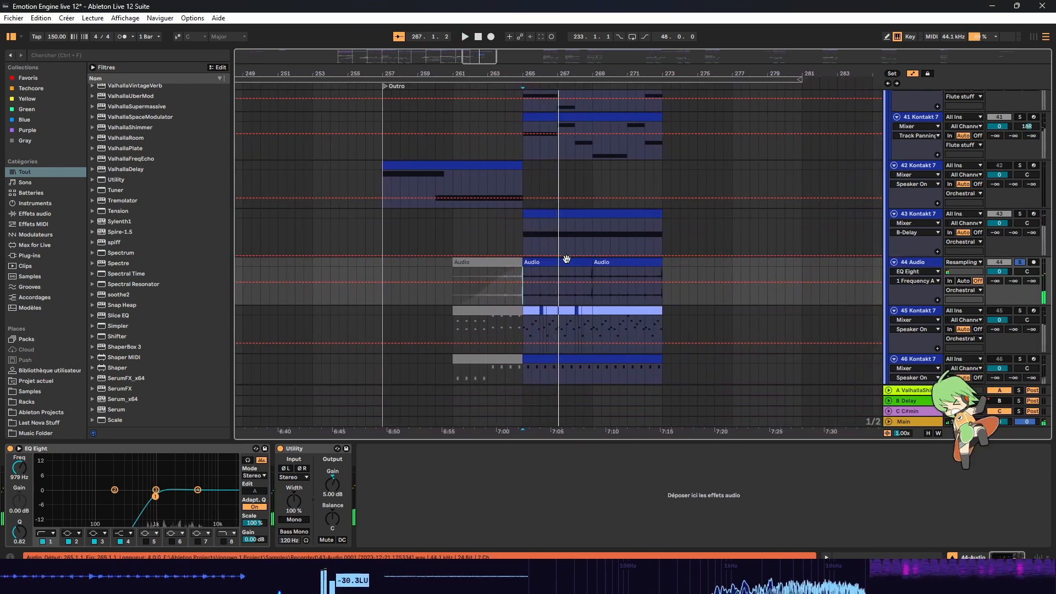
Step: Reopen the Action Strikes instrument on 43 Kontakt 7, look over its rhythm patterns and close it
{"action": "left_click", "coordinate": [587, 242]}
{"action": "left_click", "coordinate": [935, 214]}
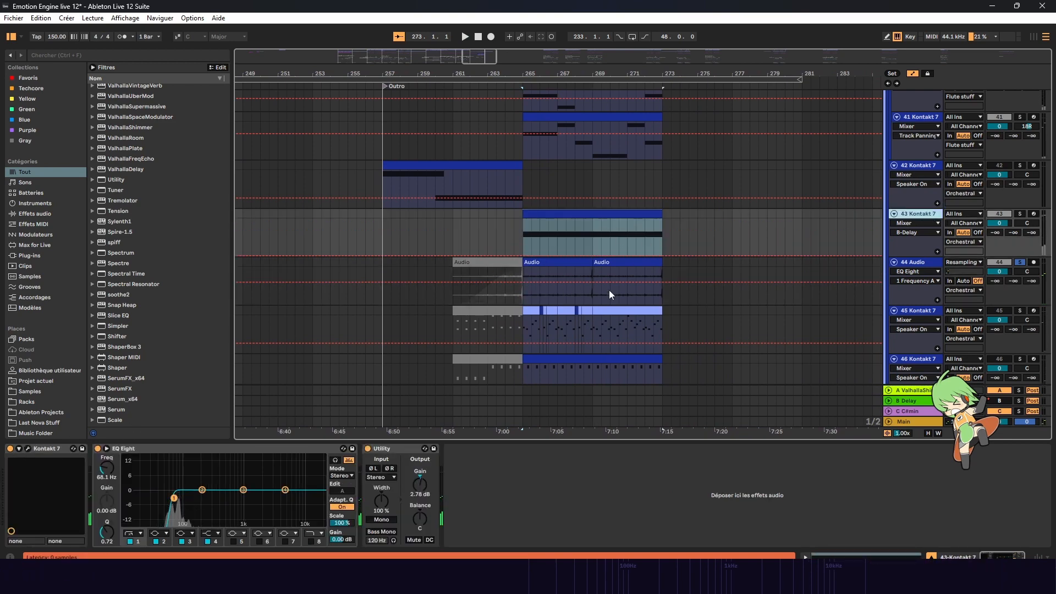
{"action": "left_click", "coordinate": [27, 449]}
{"action": "scroll", "coordinate": [514, 270], "scroll_direction": "down", "scroll_amount": 3}
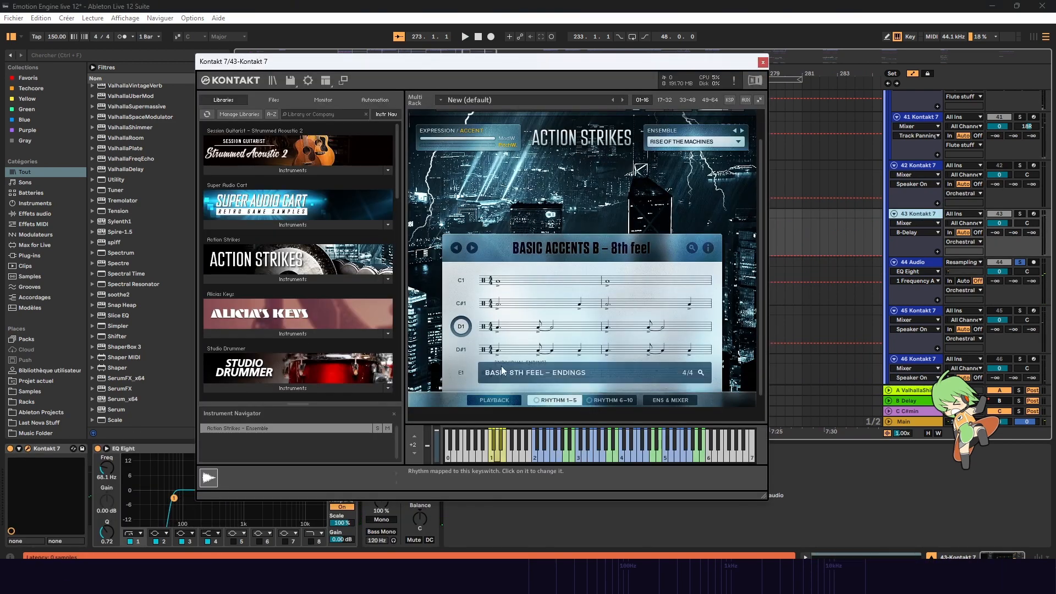
{"action": "scroll", "coordinate": [572, 298], "scroll_direction": "up", "scroll_amount": 3}
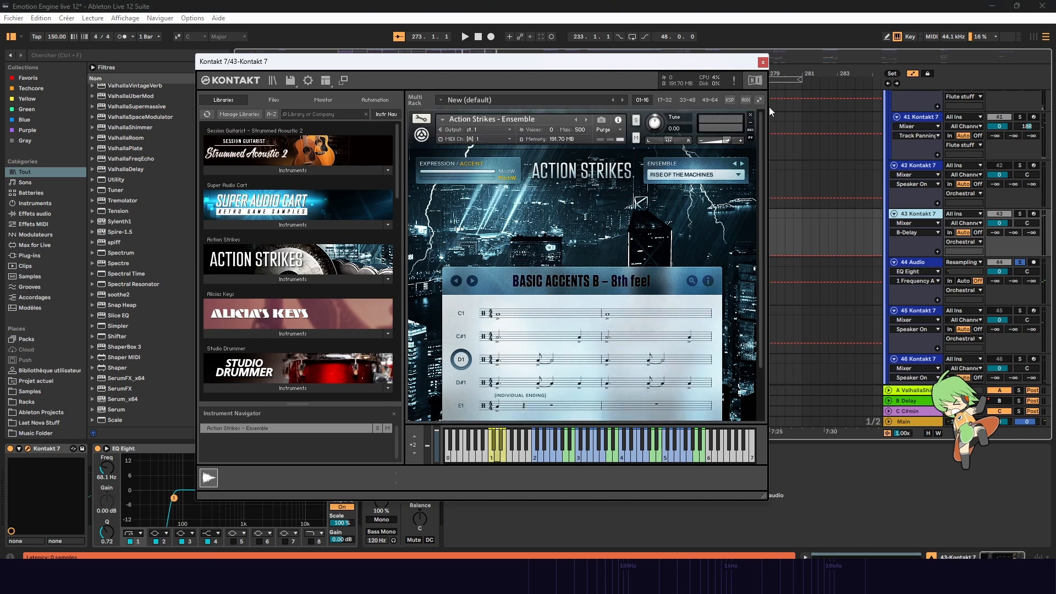
{"action": "left_click", "coordinate": [764, 63]}
Step: Solo 45 Kontakt 7 and play its clip from bar 265.1.1
{"action": "left_click", "coordinate": [523, 294]}
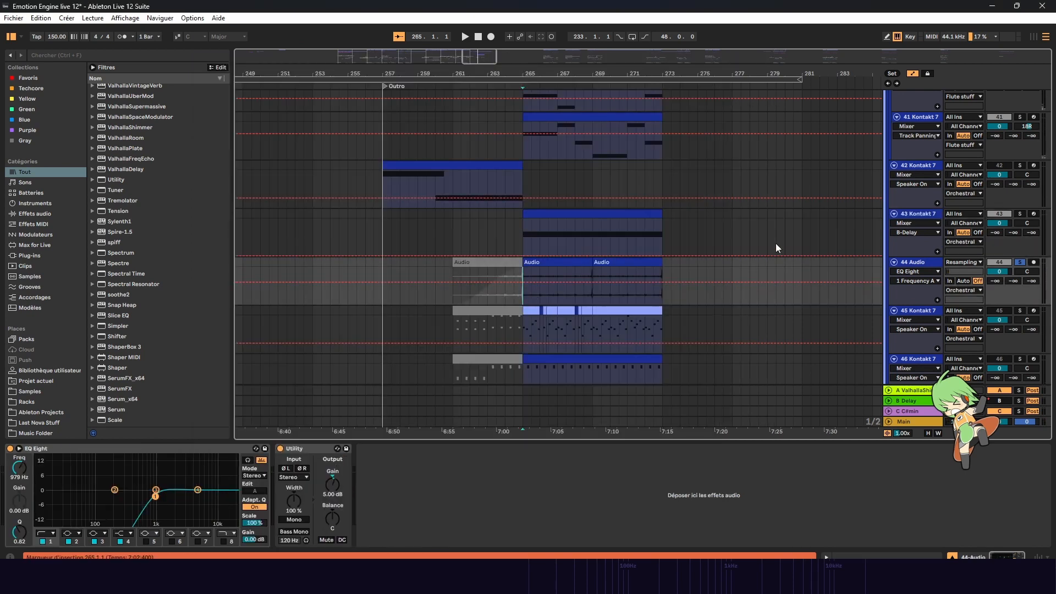
{"action": "scroll", "coordinate": [776, 249], "scroll_direction": "down", "scroll_amount": 2}
{"action": "left_click", "coordinate": [524, 265]}
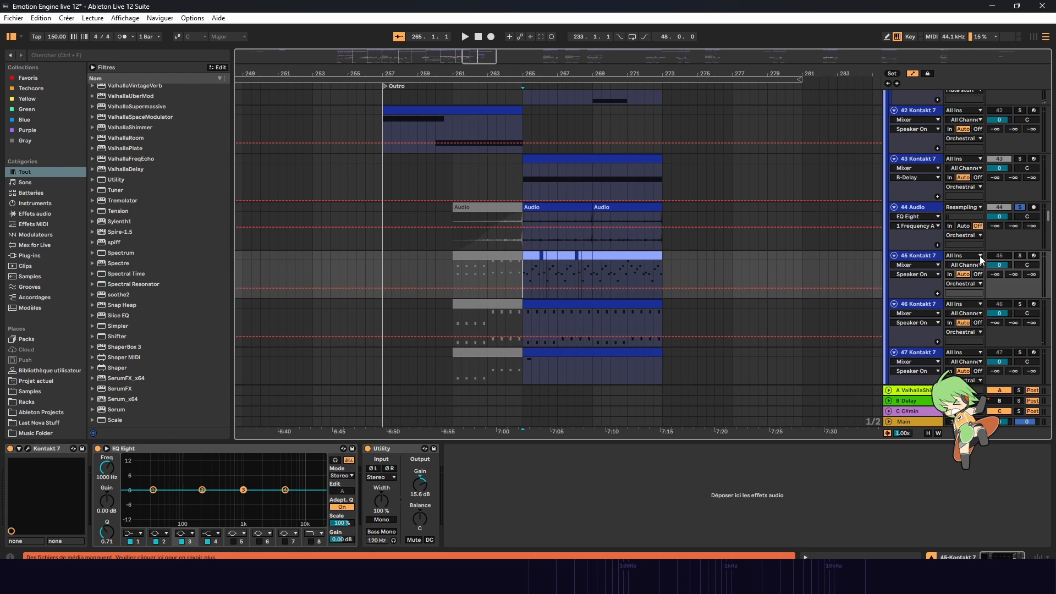
{"action": "left_click", "coordinate": [1019, 256]}
{"action": "key", "text": "space"}
{"action": "scroll", "coordinate": [702, 300], "scroll_direction": "down", "scroll_amount": 2}
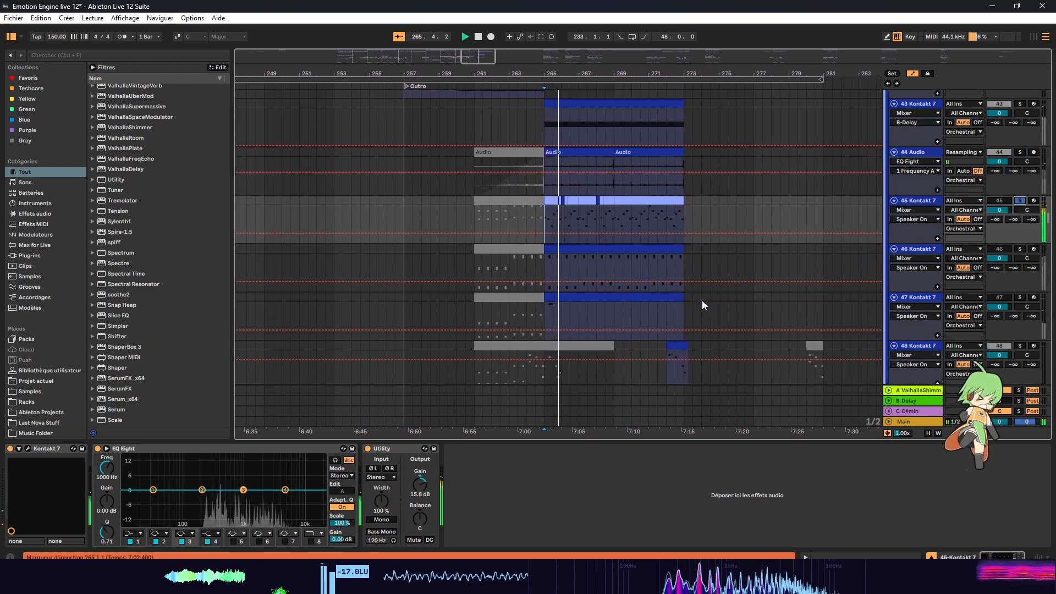
Step: Audition 46 Kontakt 7 and 47 Kontakt 7 in solo, one after the other
{"action": "left_click", "coordinate": [1019, 249]}
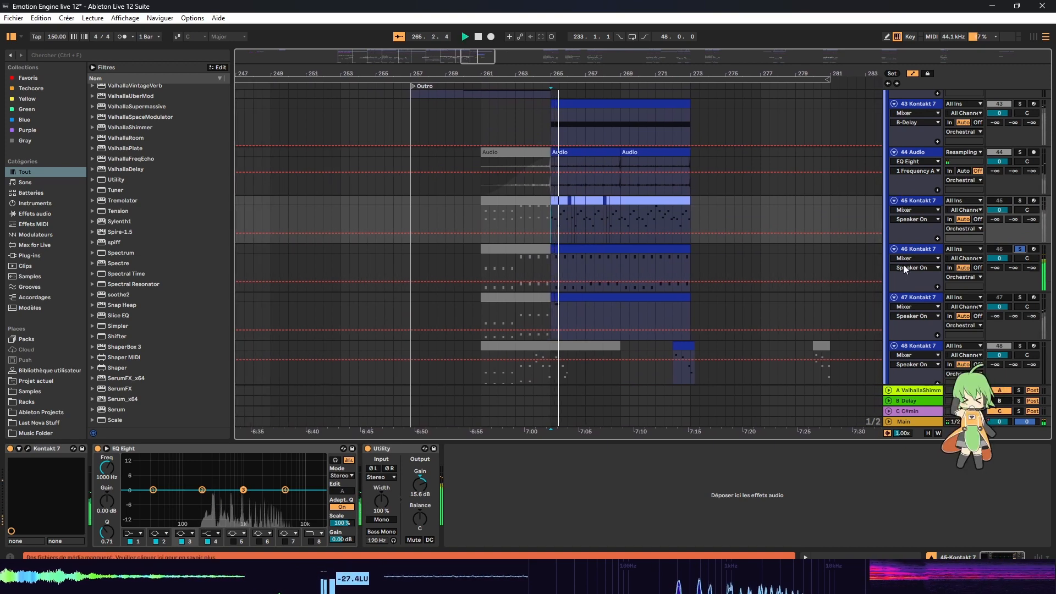
{"action": "scroll", "coordinate": [985, 237], "scroll_direction": "down", "scroll_amount": 2}
{"action": "left_click", "coordinate": [1020, 254]}
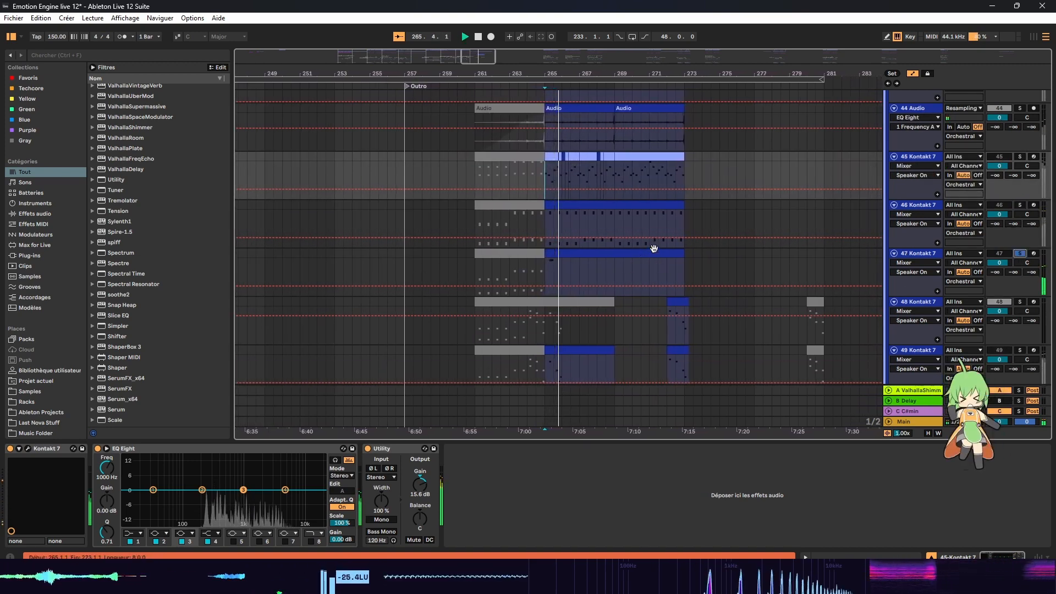
Step: Audition the lower Orchestral clips by soloing 51 Kontakt 7 and 53 Kontakt 7 in turn
{"action": "scroll", "coordinate": [655, 249], "scroll_direction": "down", "scroll_amount": 3}
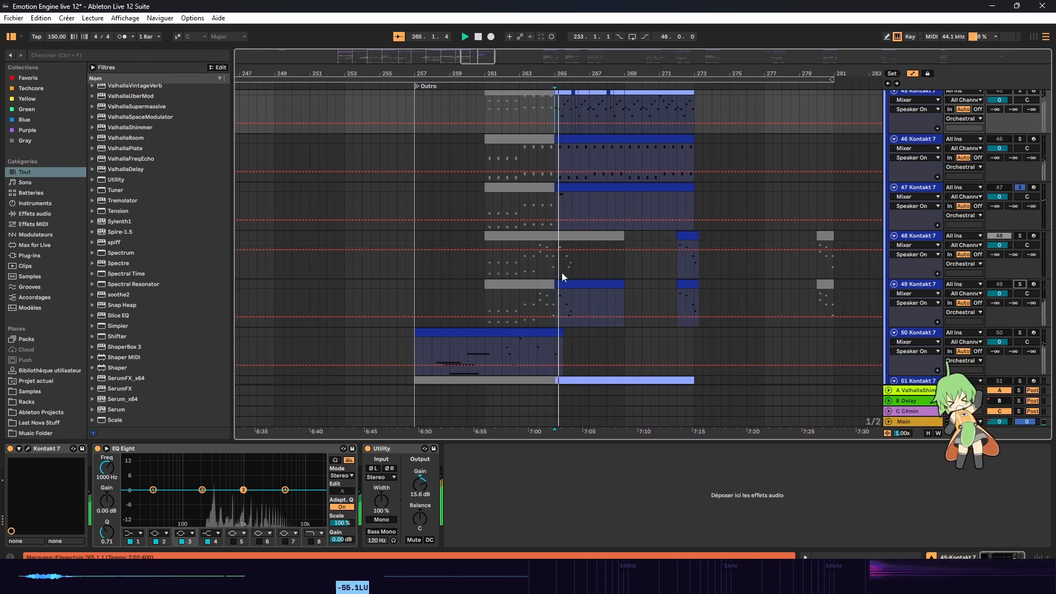
{"action": "scroll", "coordinate": [664, 246], "scroll_direction": "down", "scroll_amount": 3}
{"action": "scroll", "coordinate": [666, 252], "scroll_direction": "down", "scroll_amount": 1}
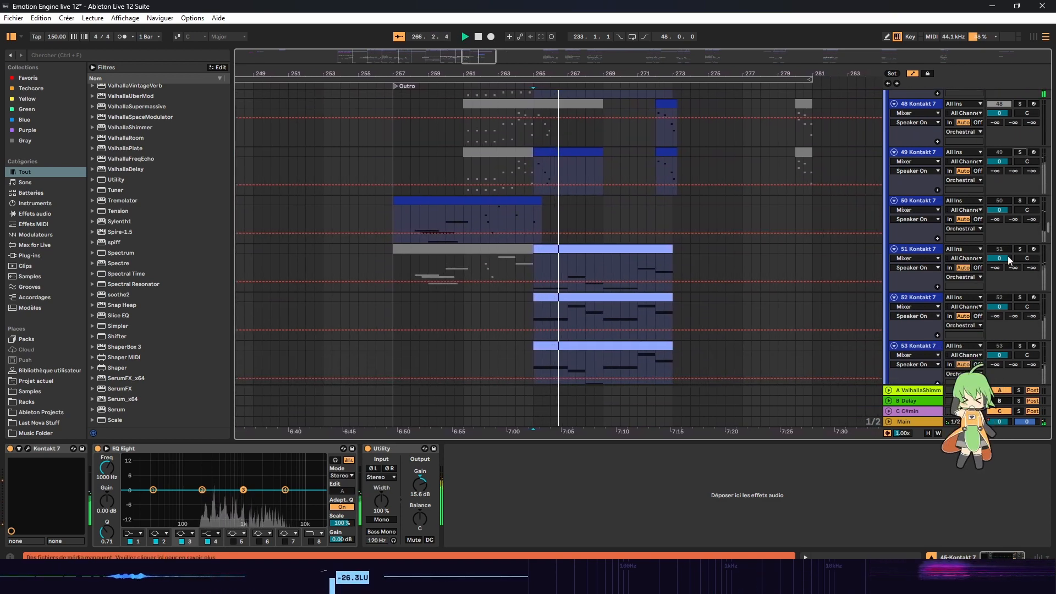
{"action": "scroll", "coordinate": [1021, 252], "scroll_direction": "down", "scroll_amount": 1}
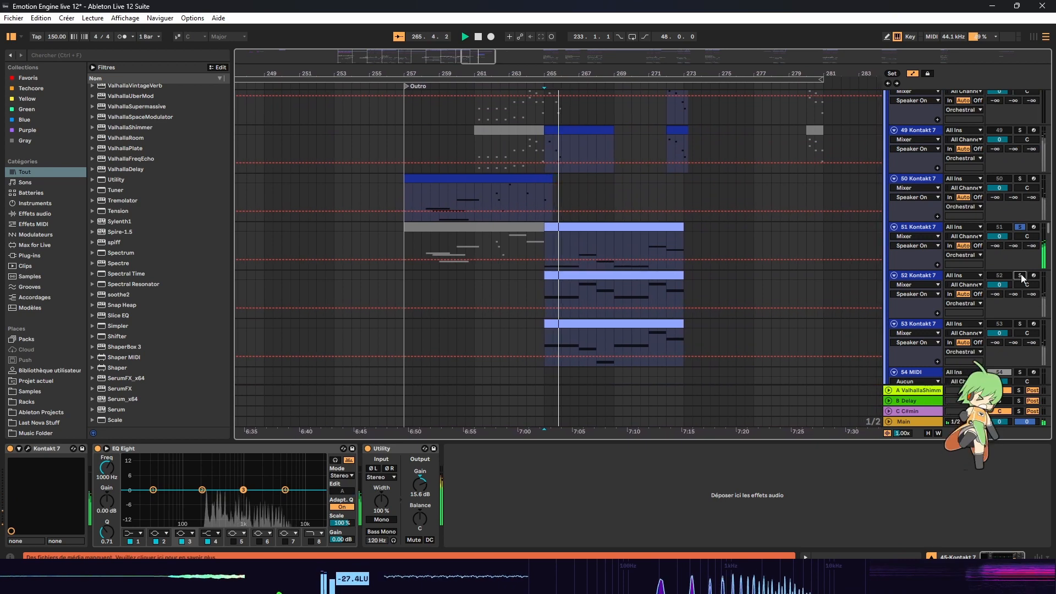
{"action": "left_click", "coordinate": [1020, 324]}
{"action": "scroll", "coordinate": [756, 245], "scroll_direction": "down", "scroll_amount": 5}
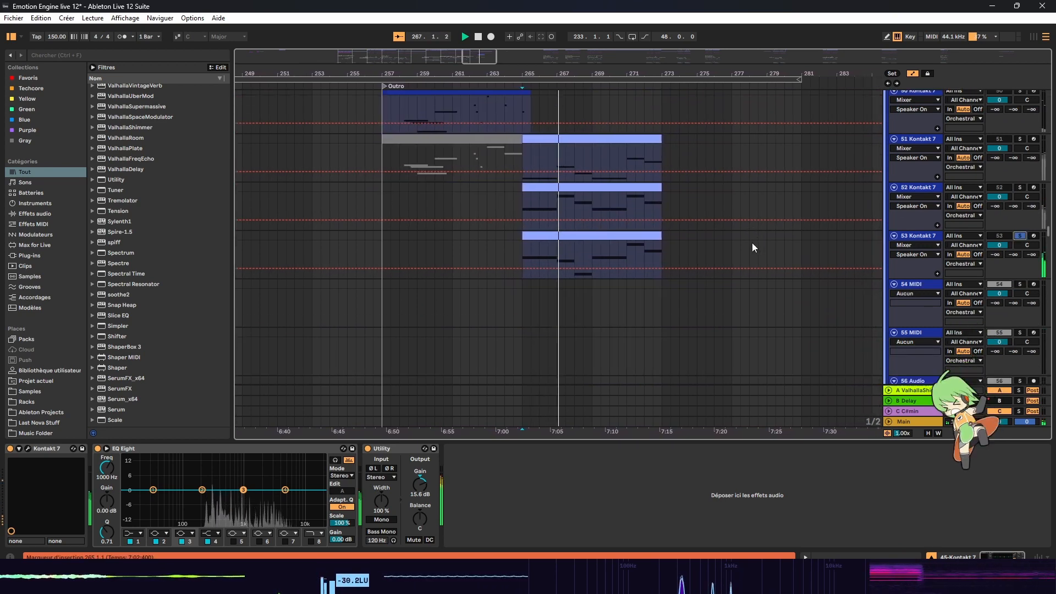
Step: Solo the 74 VR_ED_135 vocal track and play its Outro clips from bar 263.4.1
{"action": "scroll", "coordinate": [752, 242], "scroll_direction": "down", "scroll_amount": 20}
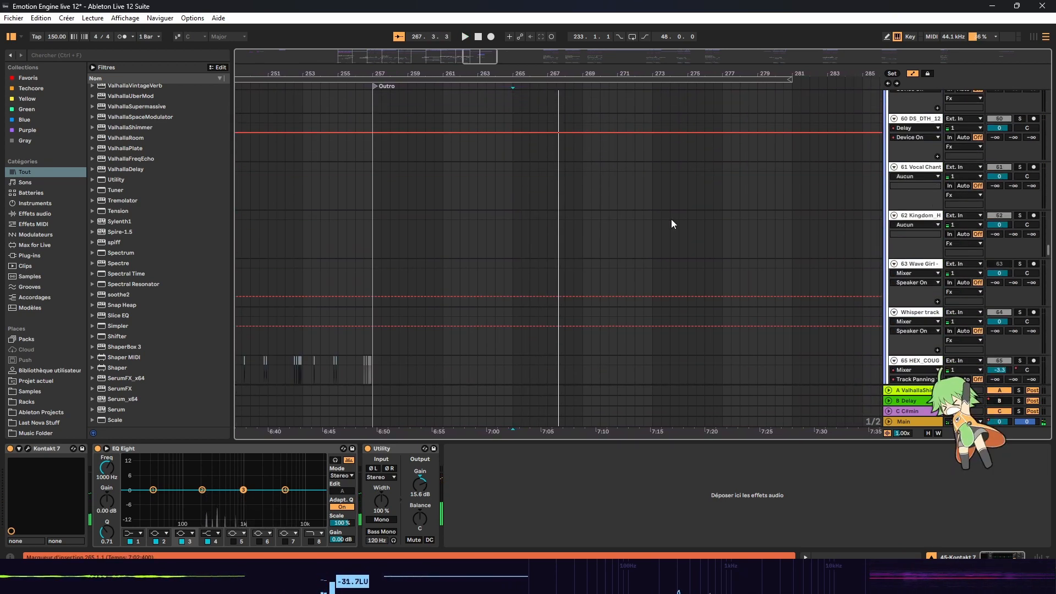
{"action": "scroll", "coordinate": [778, 222], "scroll_direction": "down", "scroll_amount": 8}
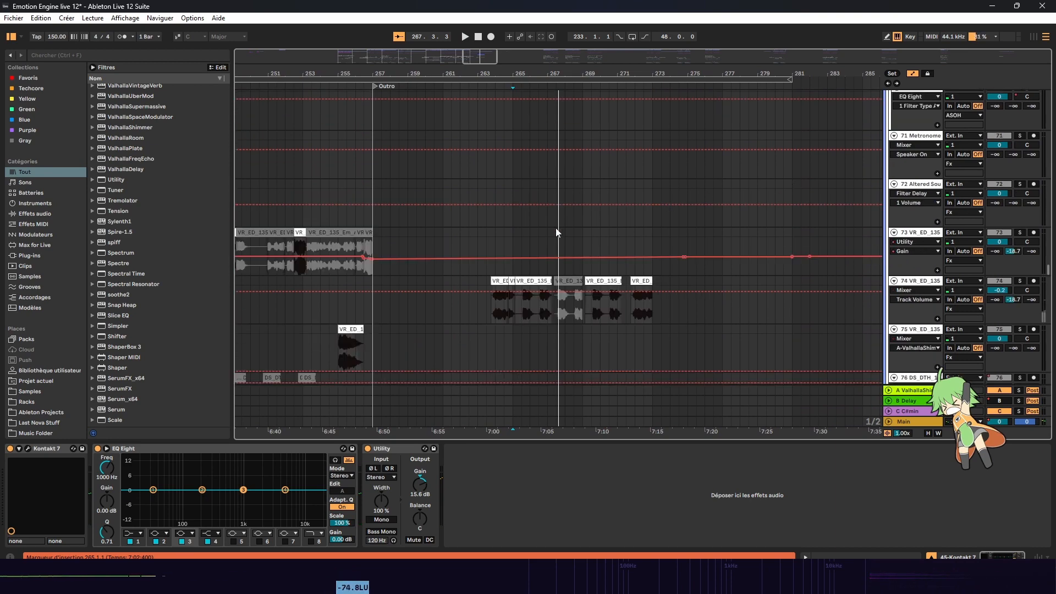
{"action": "left_click", "coordinate": [491, 311]}
{"action": "key", "text": "space"}
{"action": "scroll", "coordinate": [757, 93], "scroll_direction": "down", "scroll_amount": 2}
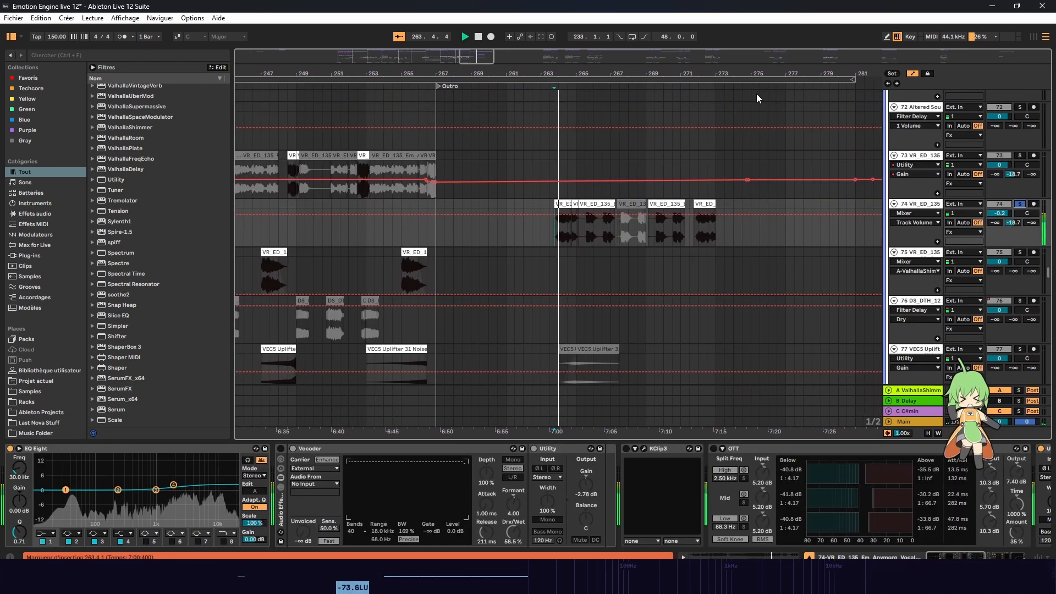
Step: Look over the remaining Fx and Drums tracks around the Outro during playback
{"action": "scroll", "coordinate": [704, 234], "scroll_direction": "down", "scroll_amount": 4}
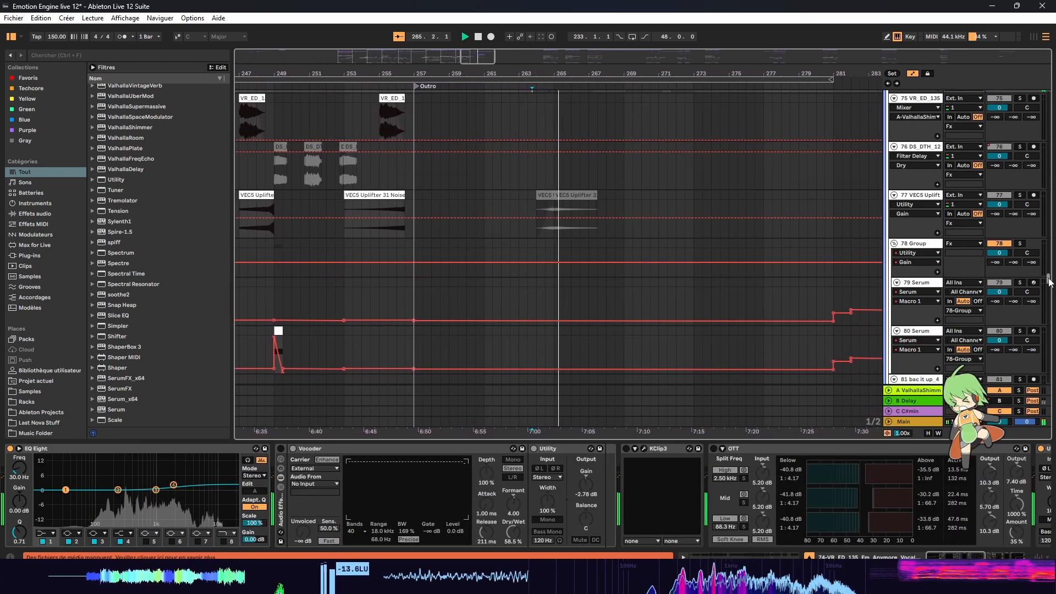
{"action": "scroll", "coordinate": [1034, 286], "scroll_direction": "down", "scroll_amount": 15}
{"action": "scroll", "coordinate": [1038, 328], "scroll_direction": "down", "scroll_amount": 10}
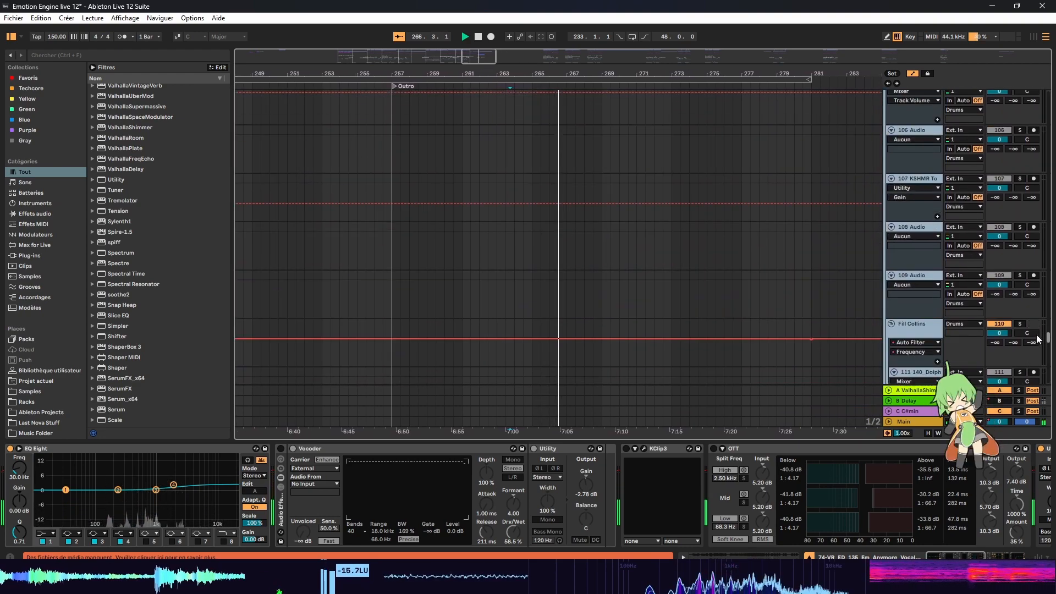
{"action": "scroll", "coordinate": [1035, 337], "scroll_direction": "up", "scroll_amount": 5}
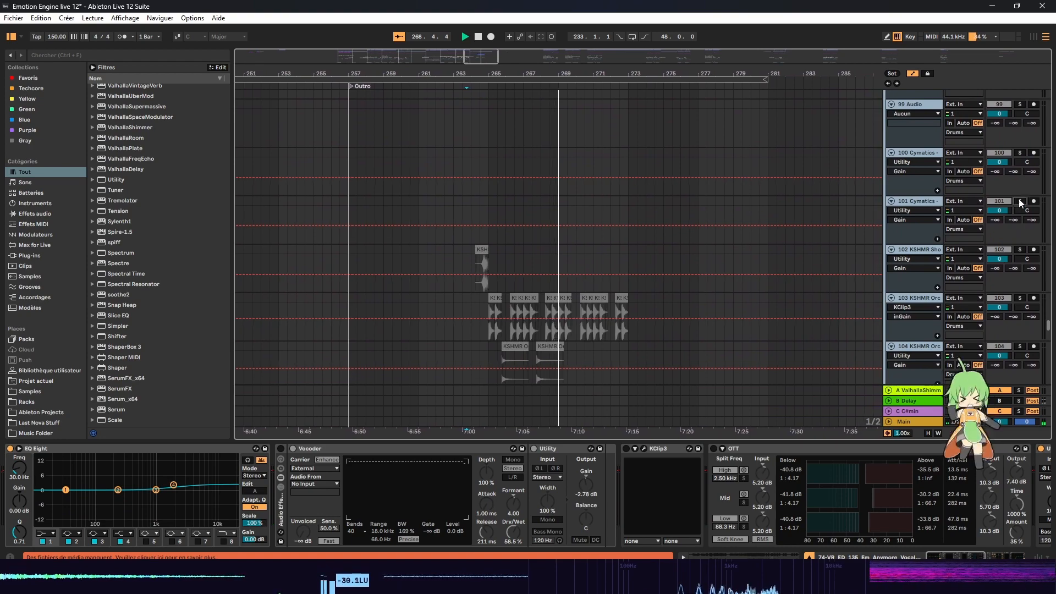
Step: Play the Outro with all tracks unsoloed while looking back over the Orchestral and Leads groups
{"action": "scroll", "coordinate": [1031, 258], "scroll_direction": "up", "scroll_amount": 20}
{"action": "scroll", "coordinate": [1039, 274], "scroll_direction": "up", "scroll_amount": 20}
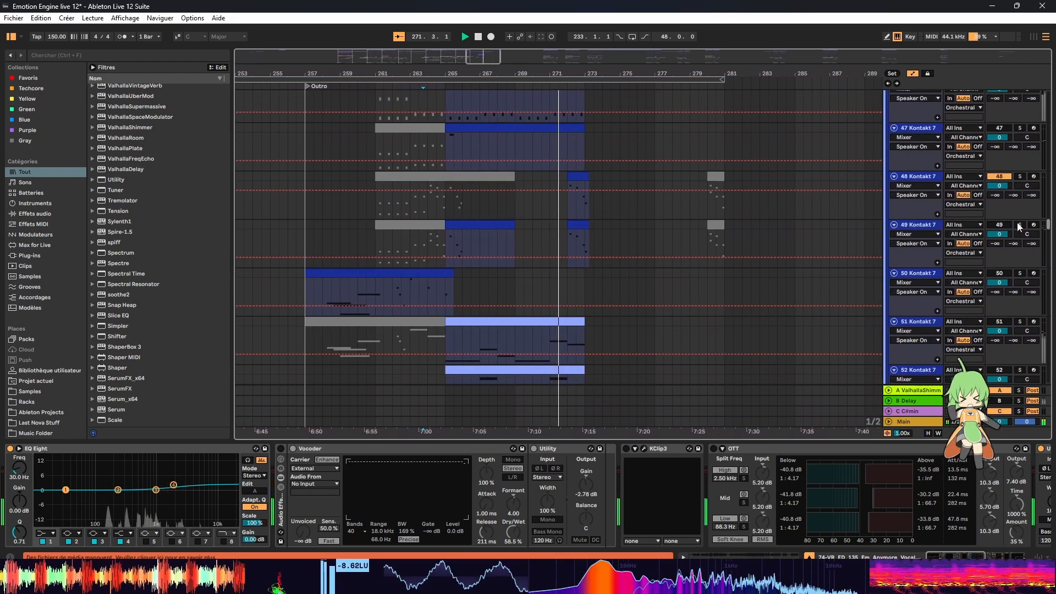
{"action": "scroll", "coordinate": [1019, 226], "scroll_direction": "up", "scroll_amount": 2}
{"action": "left_click_drag", "start_coordinate": [489, 56], "coordinate": [488, 11]}
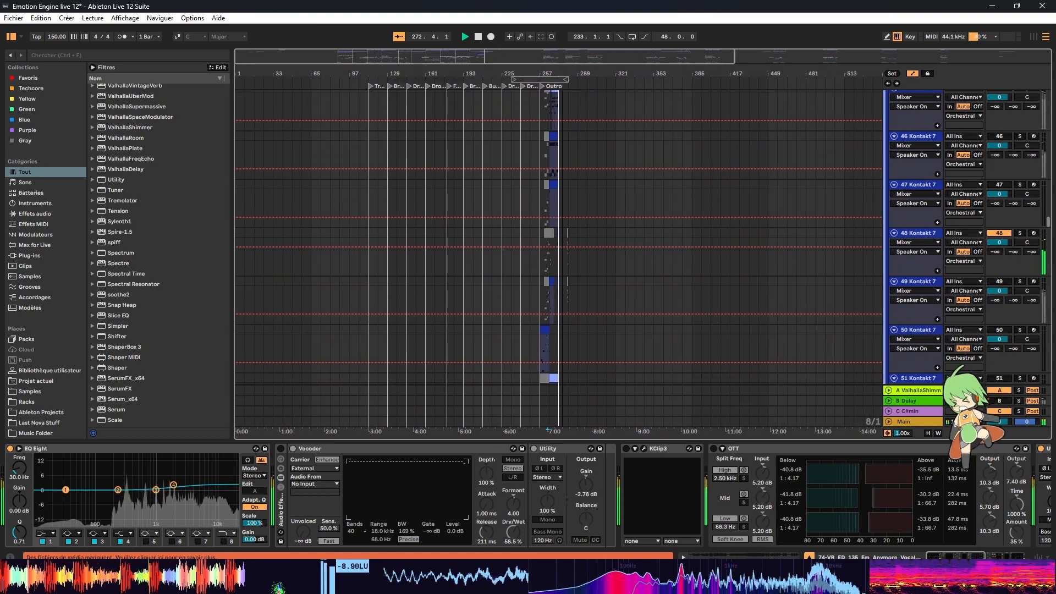
{"action": "scroll", "coordinate": [650, 237], "scroll_direction": "up", "scroll_amount": 3}
{"action": "left_click_drag", "start_coordinate": [1047, 218], "coordinate": [1018, 106]}
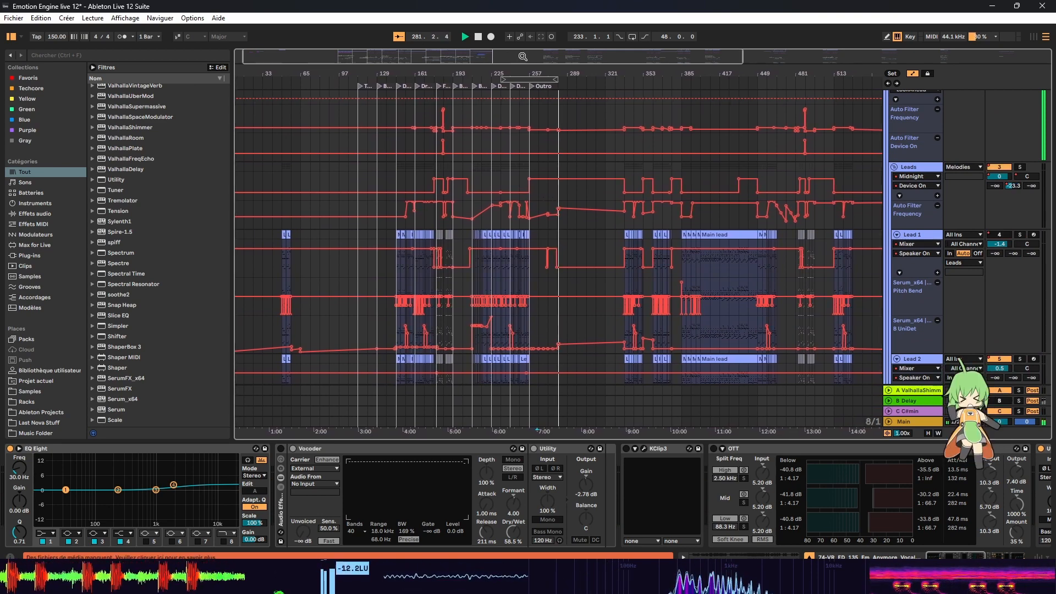
Step: Place the insertion marker at bar 301.1.1 on the Melodies group, past the Outro, and stop playback
{"action": "left_click_drag", "start_coordinate": [510, 54], "coordinate": [509, 83]}
{"action": "left_click", "coordinate": [610, 114]}
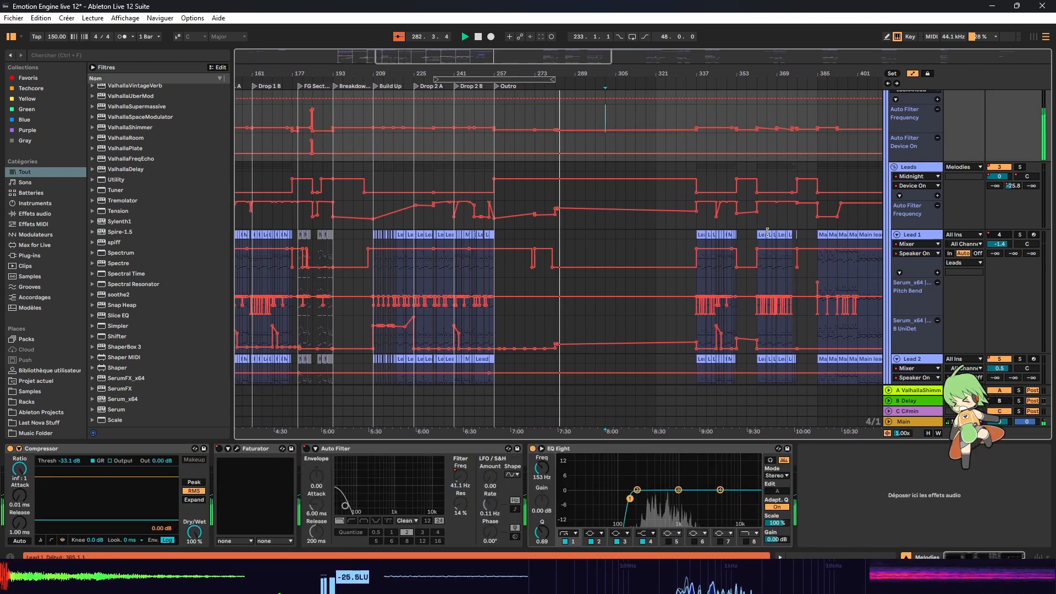
{"action": "scroll", "coordinate": [840, 209], "scroll_direction": "up", "scroll_amount": 5}
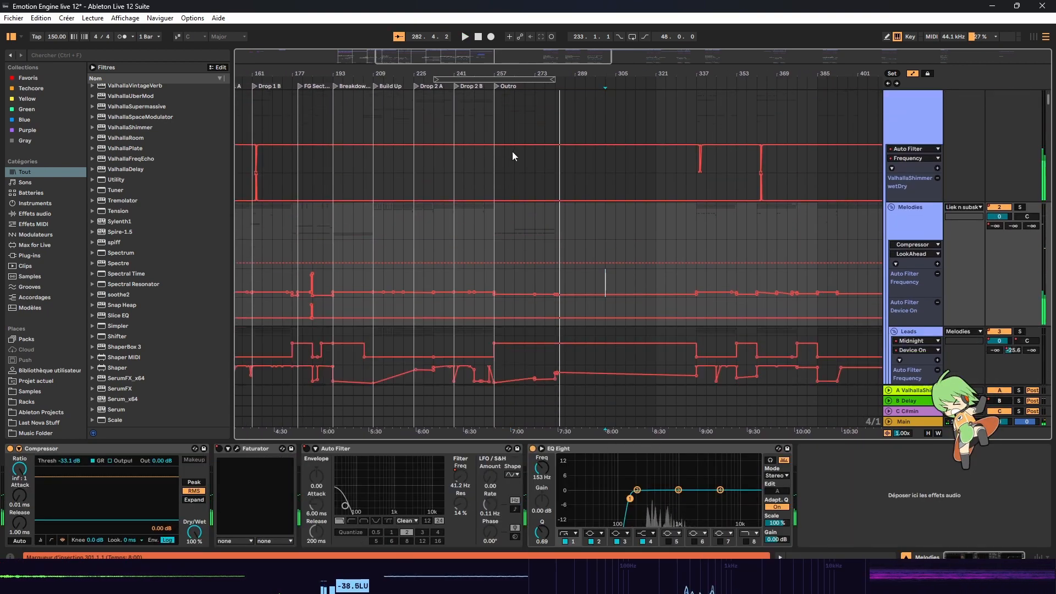
Step: Highlight the unused material after the Outro on Lead 1 from bar 321.1.1 to 825.1.1
{"action": "left_click_drag", "start_coordinate": [455, 53], "coordinate": [585, 27]}
{"action": "scroll", "coordinate": [605, 245], "scroll_direction": "down", "scroll_amount": 7}
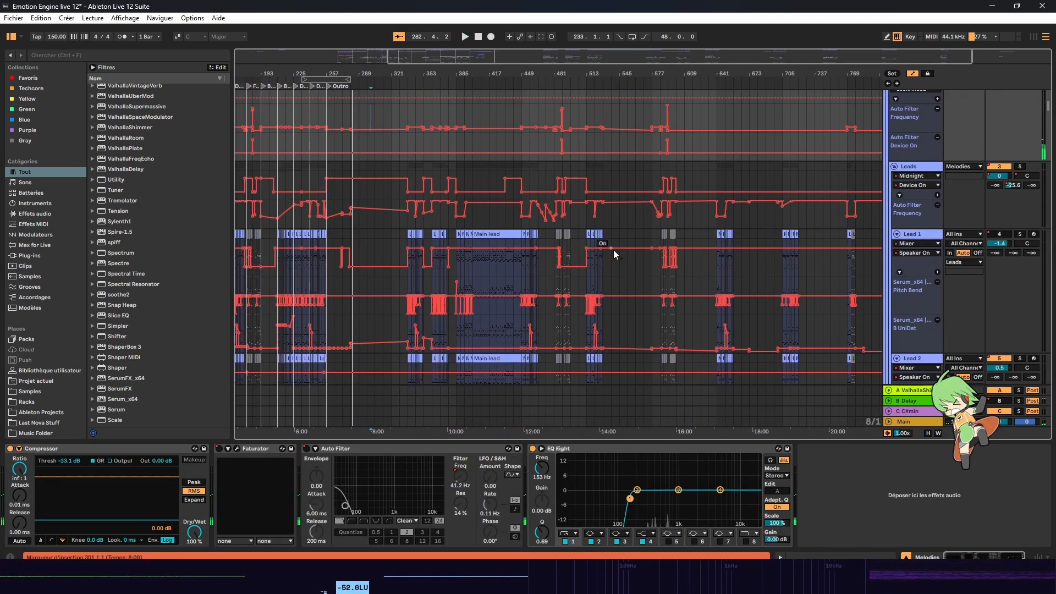
{"action": "scroll", "coordinate": [537, 230], "scroll_direction": "down", "scroll_amount": 3}
{"action": "left_click_drag", "start_coordinate": [390, 155], "coordinate": [880, 120]}
{"action": "left_click_drag", "start_coordinate": [776, 72], "coordinate": [662, 38]}
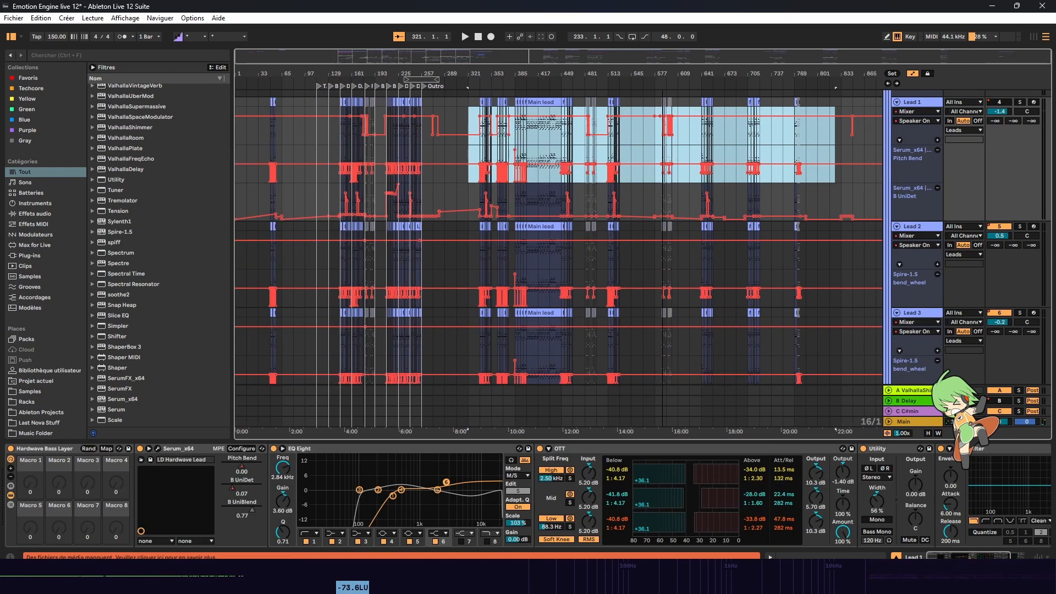
{"action": "scroll", "coordinate": [776, 223], "scroll_direction": "up", "scroll_amount": 7}
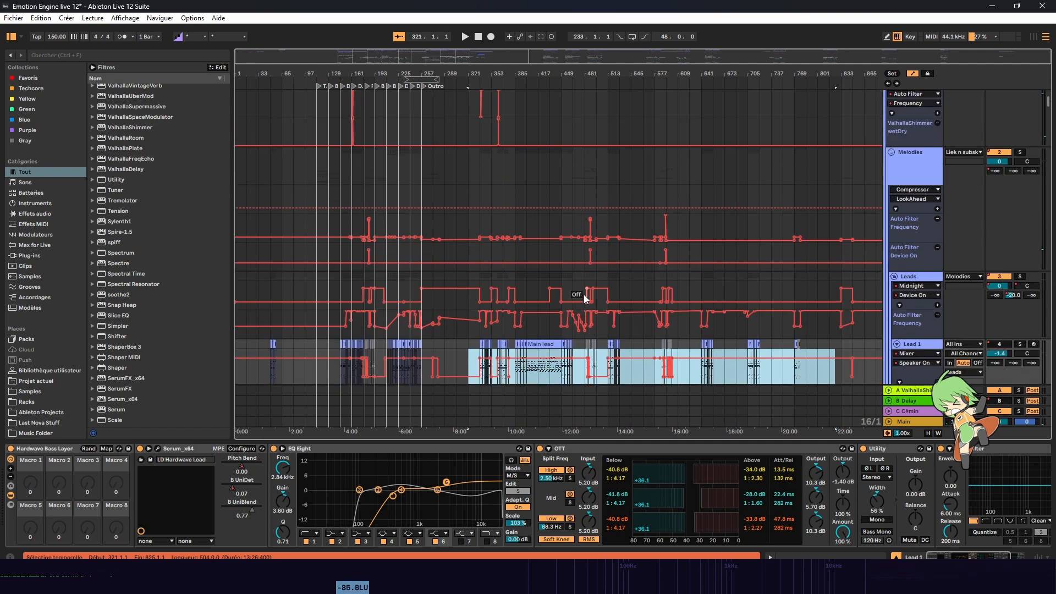
Step: Highlight Lead 1's section from bar 361.1.1 to 385.1.1 and compare it with the Drop 1 B clips
{"action": "left_click_drag", "start_coordinate": [481, 311], "coordinate": [496, 301]}
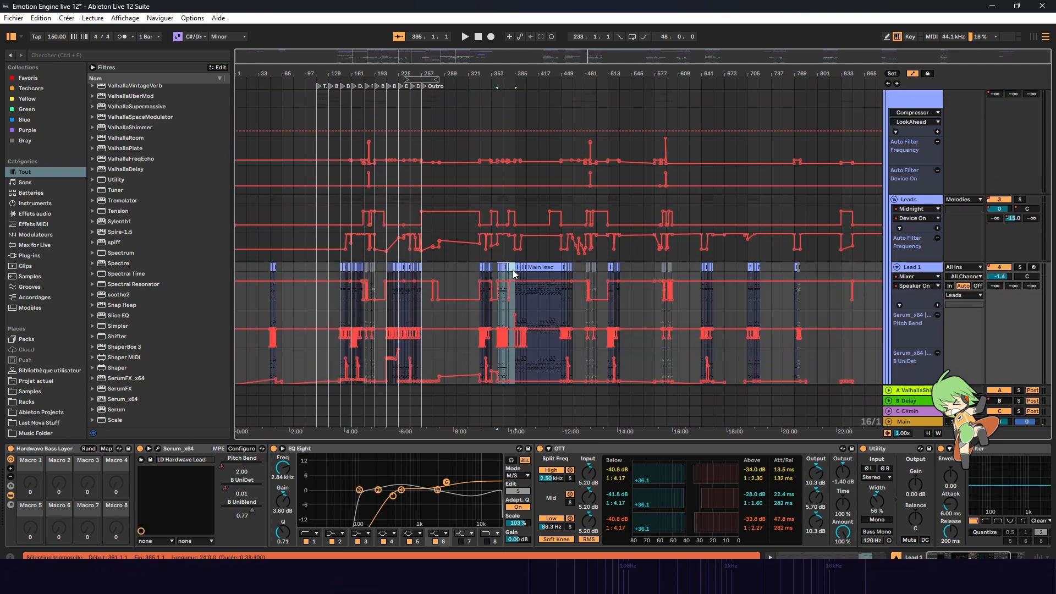
{"action": "left_click_drag", "start_coordinate": [483, 54], "coordinate": [414, 308]}
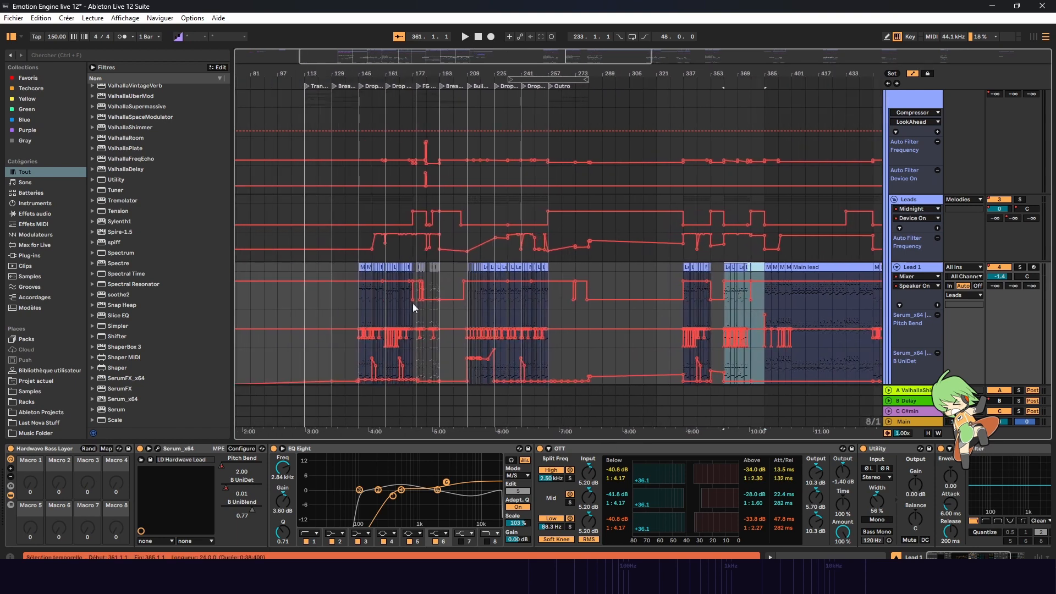
{"action": "left_click", "coordinate": [392, 282]}
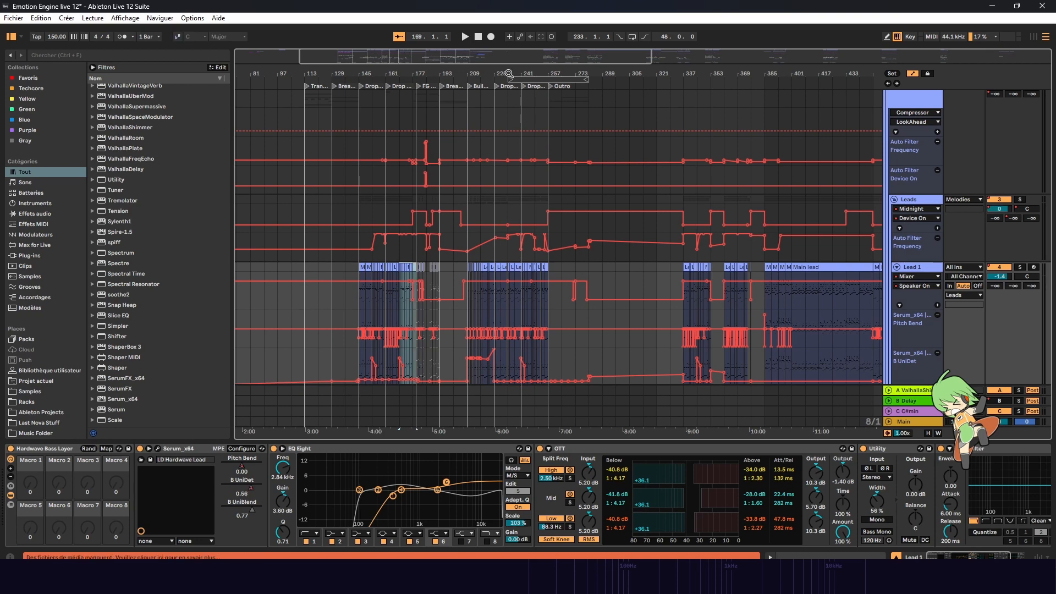
Step: Inspect the far end of the timeline and place the insertion marker at bar 897.1.1 on Lead 1
{"action": "left_click_drag", "start_coordinate": [509, 73], "coordinate": [491, 73]}
{"action": "left_click_drag", "start_coordinate": [644, 78], "coordinate": [16, 79]}
{"action": "left_click_drag", "start_coordinate": [737, 79], "coordinate": [671, 79]}
{"action": "left_click_drag", "start_coordinate": [857, 268], "coordinate": [948, 276]}
{"action": "left_click", "coordinate": [813, 270]}
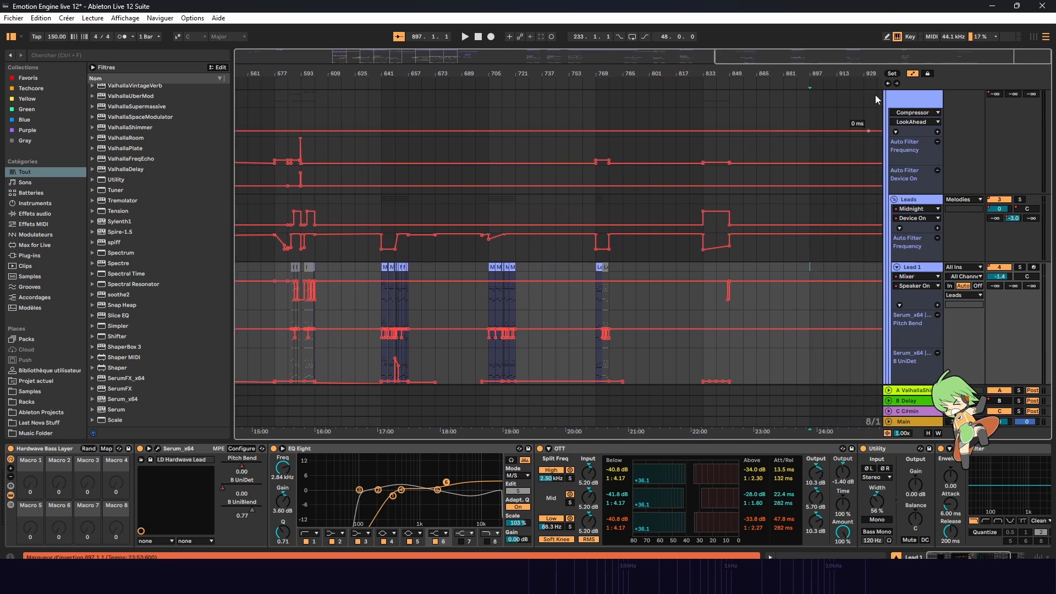
Step: Select Lead 1's time range from bar 321.1.1 to 913.1.1 and return to the topmost group
{"action": "left_click_drag", "start_coordinate": [874, 73], "coordinate": [530, 64]}
{"action": "scroll", "coordinate": [544, 348], "scroll_direction": "down", "scroll_amount": 4}
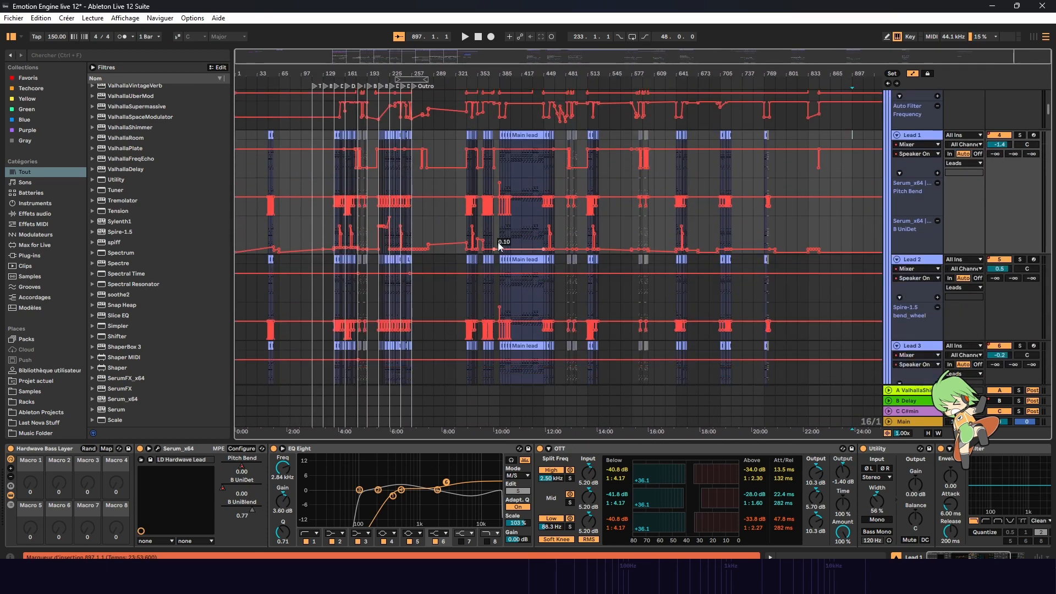
{"action": "left_click", "coordinate": [453, 186], "text": "shift"}
{"action": "scroll", "coordinate": [467, 135], "scroll_direction": "up", "scroll_amount": 4}
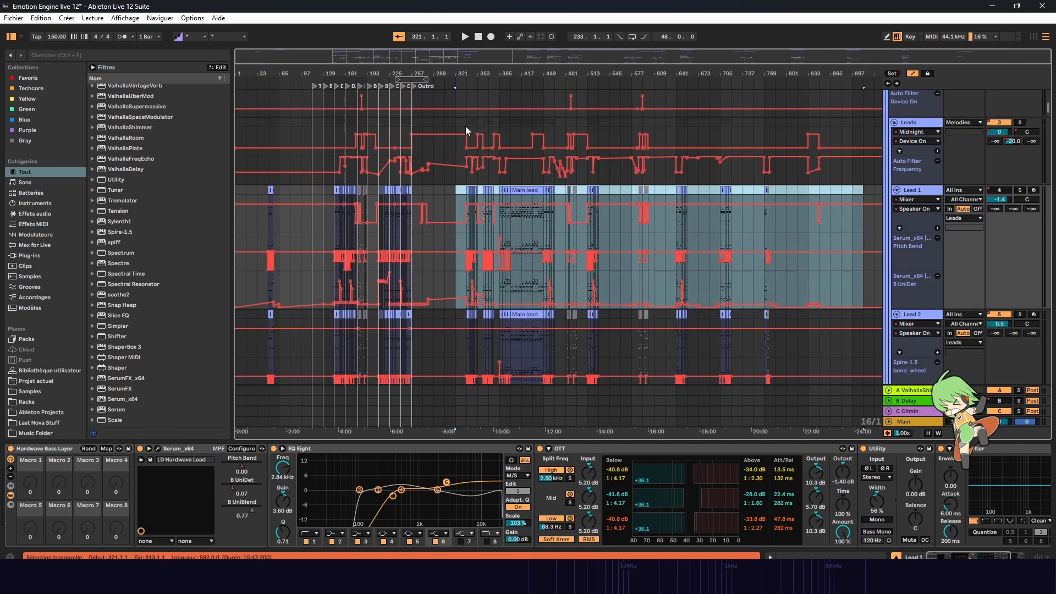
{"action": "scroll", "coordinate": [911, 143], "scroll_direction": "up", "scroll_amount": 6}
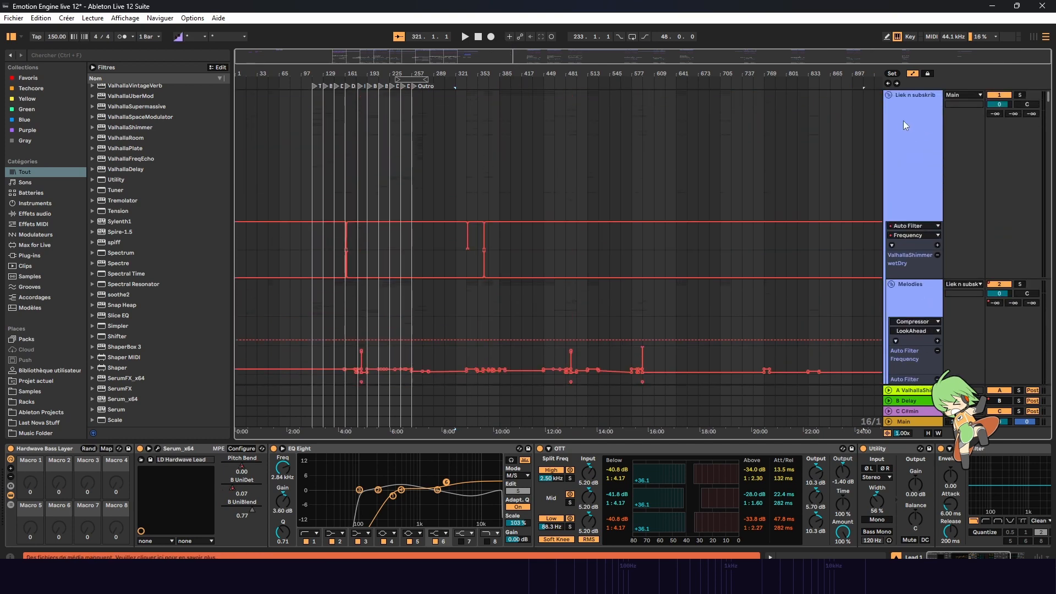
Step: Fold the Liek n subskrib and Drums groups and play the leftover material from bar 337.1.1
{"action": "left_click", "coordinate": [888, 96]}
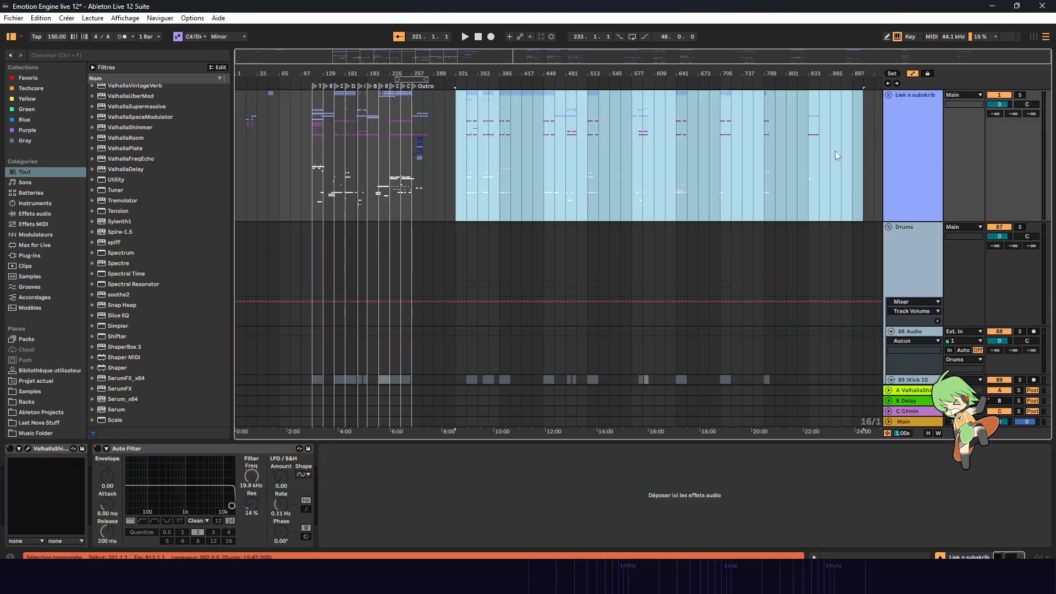
{"action": "left_click", "coordinate": [464, 135]}
{"action": "key", "text": "space"}
{"action": "left_click", "coordinate": [888, 227]}
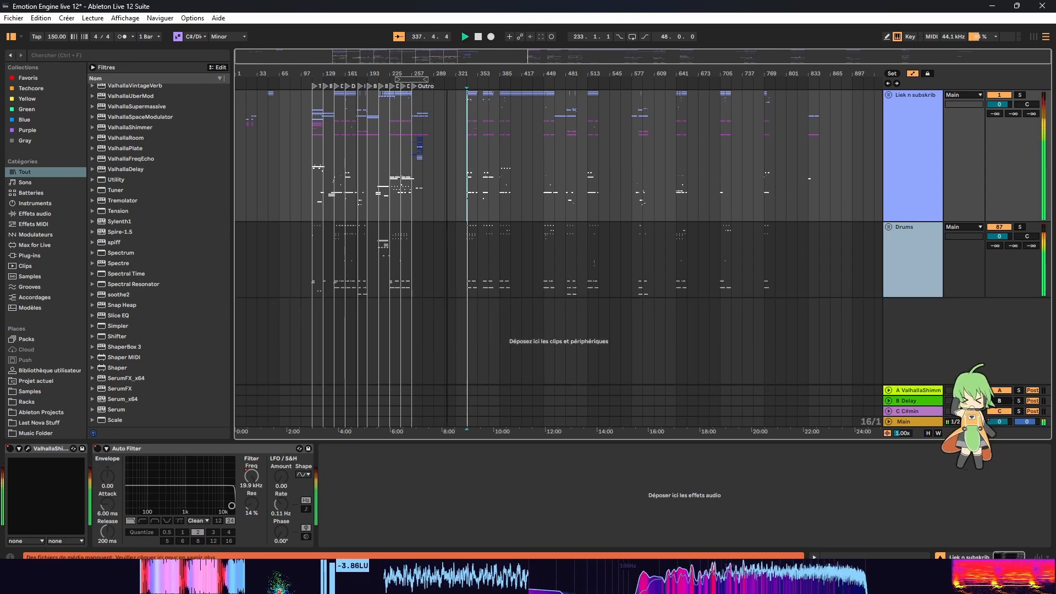
Step: Stop playback and select bars 337 to 341 on the folded Liek n subskrib group
{"action": "left_click_drag", "start_coordinate": [466, 68], "coordinate": [544, 68]}
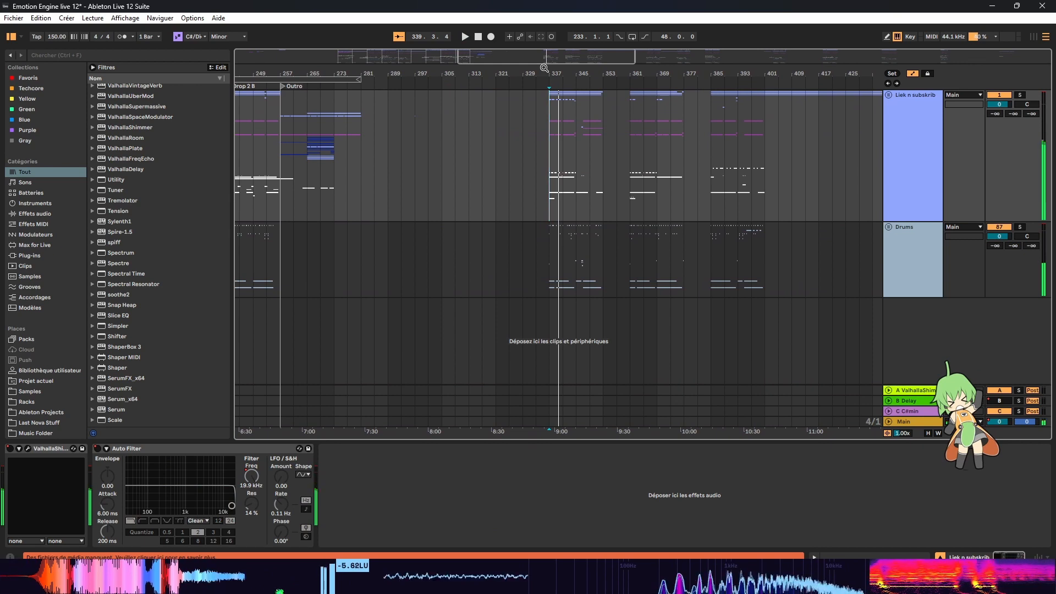
{"action": "left_click_drag", "start_coordinate": [603, 52], "coordinate": [543, 64]}
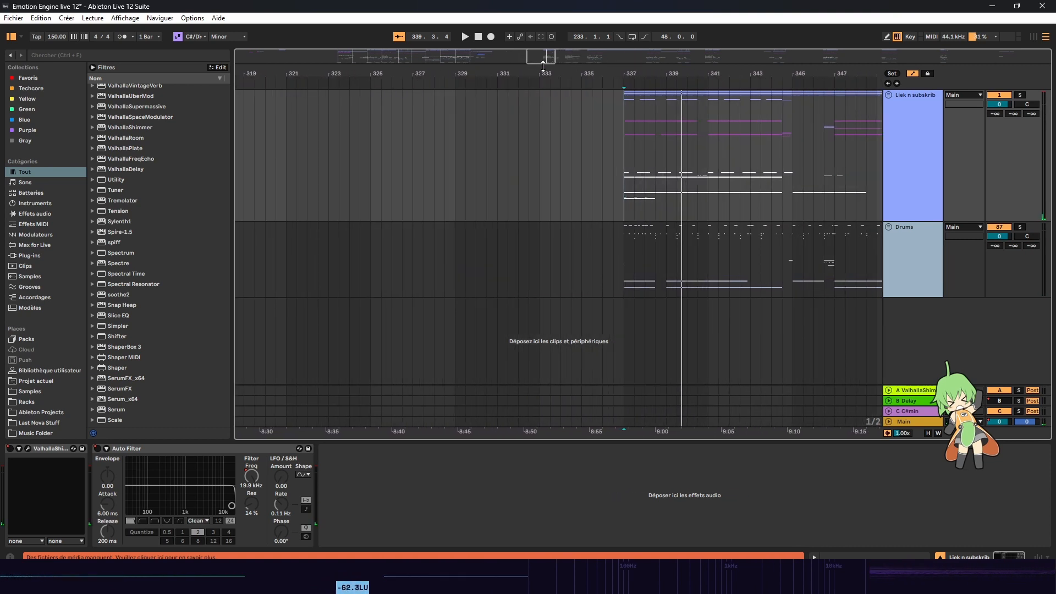
{"action": "left_click_drag", "start_coordinate": [624, 147], "coordinate": [666, 106]}
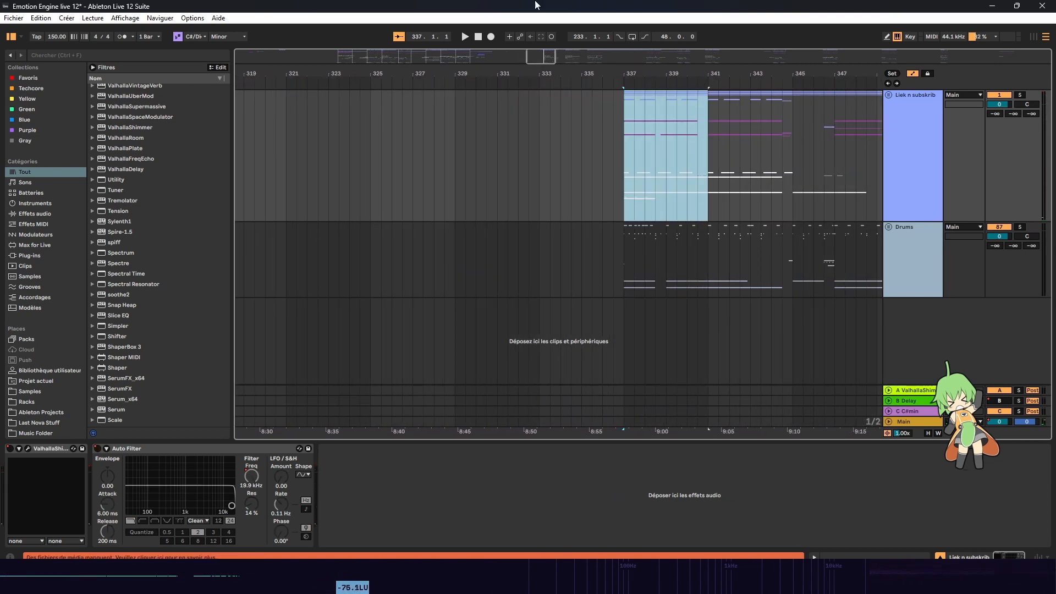
Step: Select bars 341 to 345 on the folded Liek n subskrib group and play that range
{"action": "left_click_drag", "start_coordinate": [546, 53], "coordinate": [554, 63]}
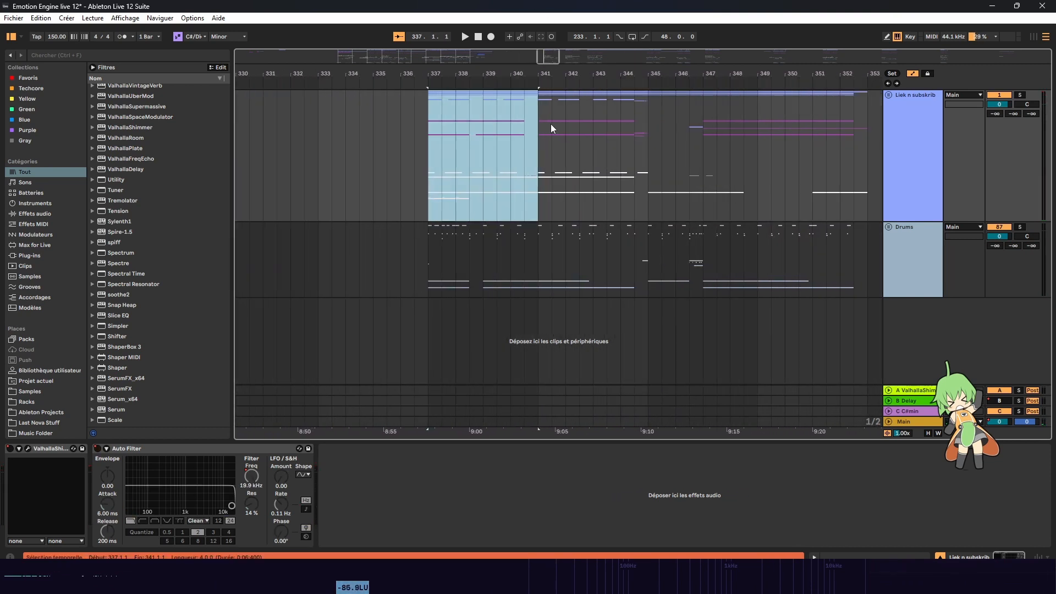
{"action": "mouse_move", "coordinate": [552, 128]}
{"action": "left_mouse_down"}
{"action": "mouse_move", "coordinate": [657, 105]}
{"action": "mouse_move", "coordinate": [557, 109]}
{"action": "left_mouse_up"}
{"action": "left_click", "coordinate": [538, 77]}
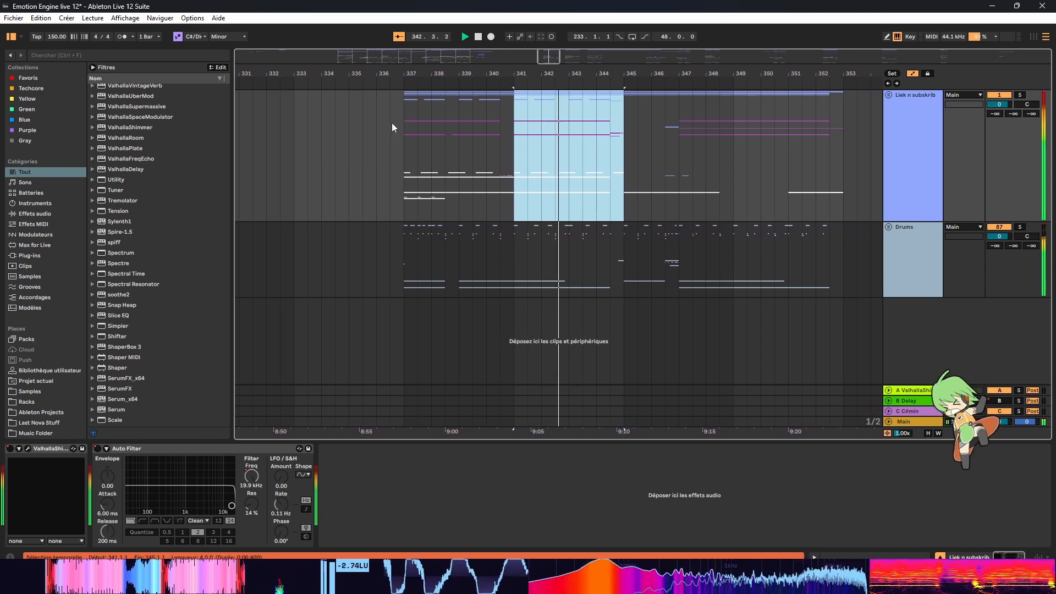
Step: Select bars 339 to 341 on Liek n subskrib, and audition the draft from bar 338 and from bar 347
{"action": "left_click", "coordinate": [398, 120]}
{"action": "left_click_drag", "start_coordinate": [455, 121], "coordinate": [514, 94]}
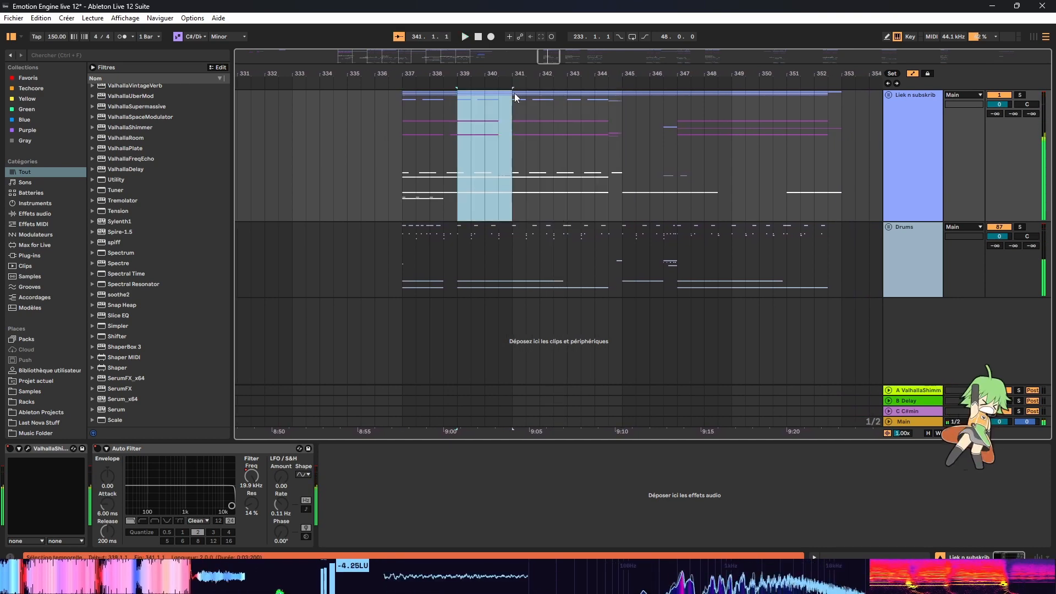
{"action": "left_click", "coordinate": [444, 118]}
{"action": "key", "text": "space"}
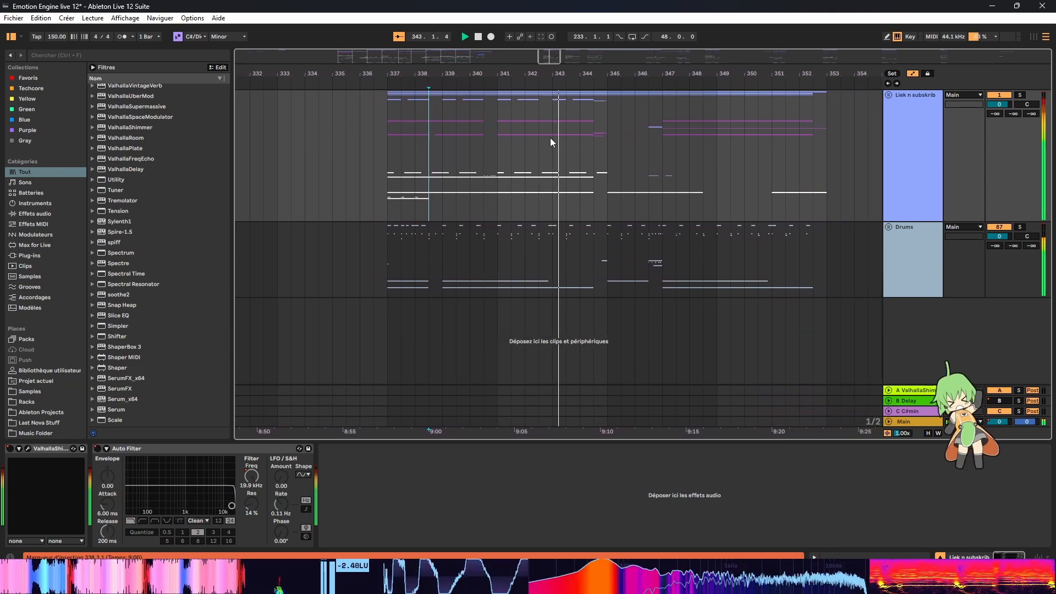
{"action": "left_click", "coordinate": [655, 130]}
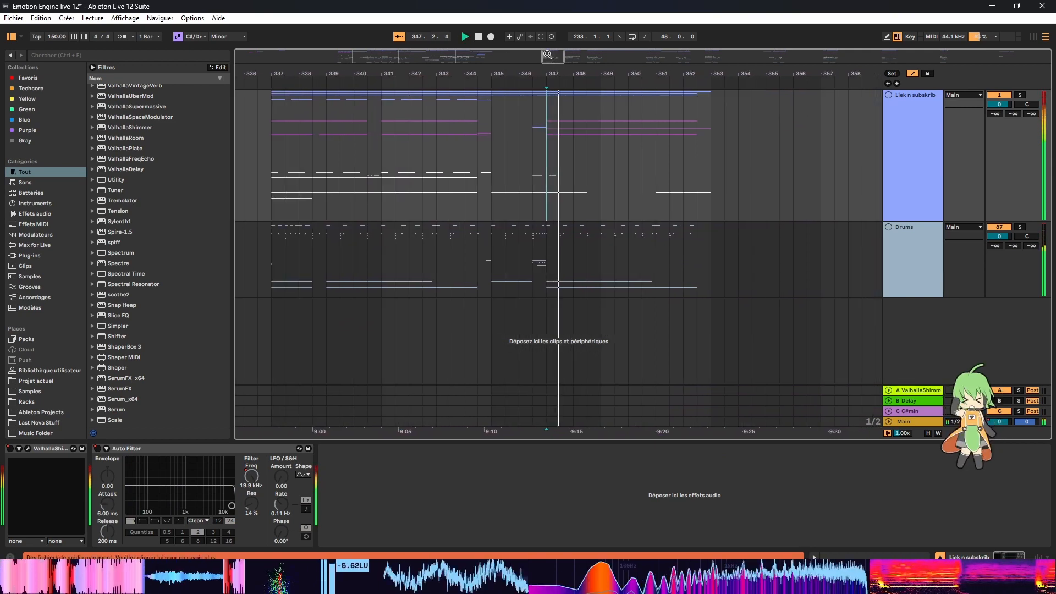
Step: Move on to the following draft block and play it from bar 361.1.1
{"action": "left_click_drag", "start_coordinate": [547, 54], "coordinate": [570, 31]}
{"action": "key", "text": "space"}
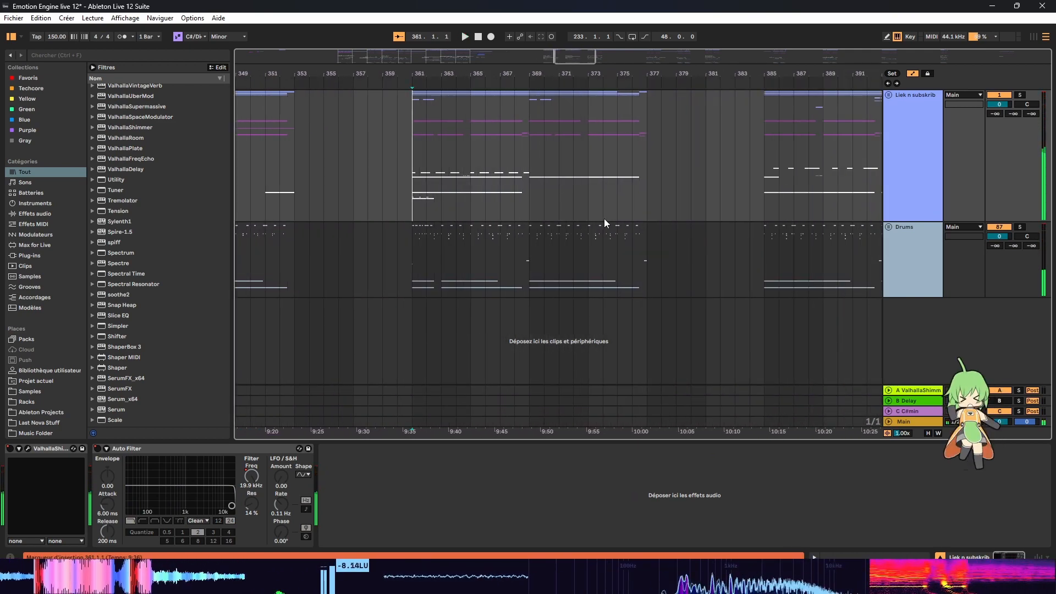
{"action": "key", "text": "space"}
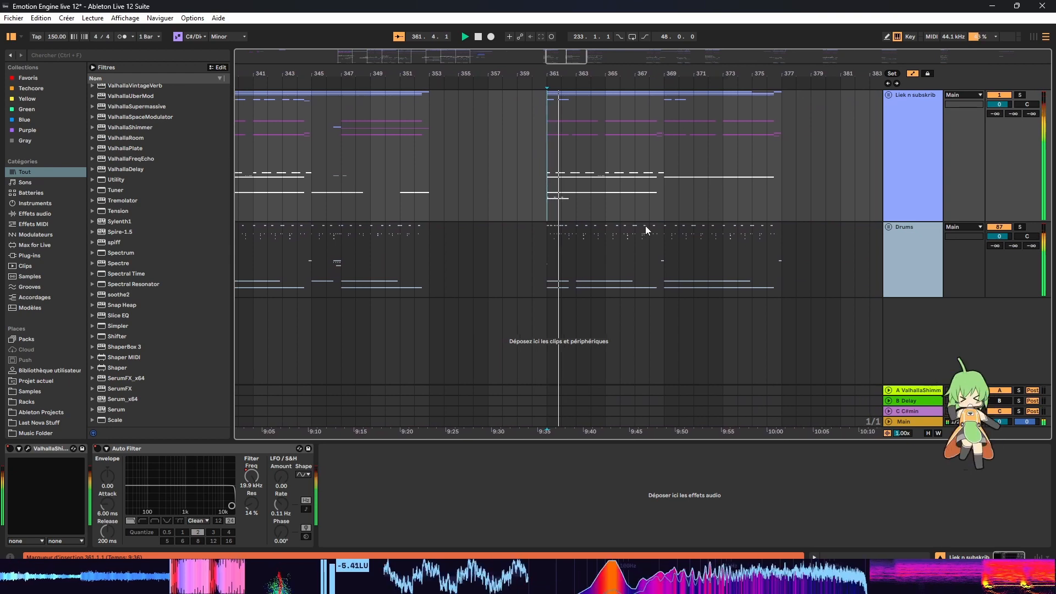
Step: Briefly audition the draft block starting at bar 385.1.1 and stop playback
{"action": "left_click_drag", "start_coordinate": [565, 56], "coordinate": [580, 60]}
{"action": "key", "text": "space"}
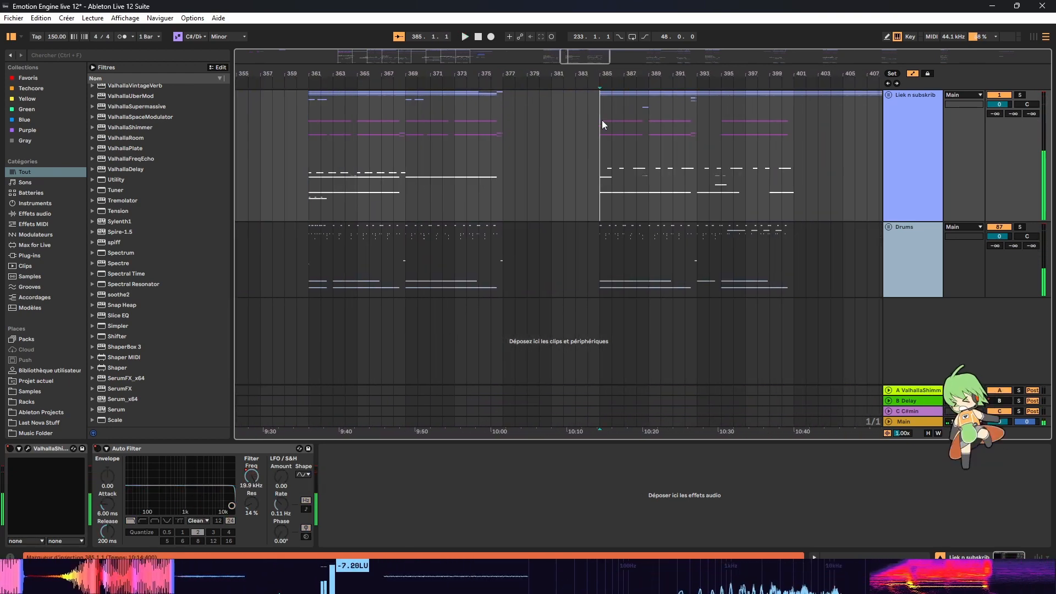
{"action": "key", "text": "space"}
{"action": "key", "text": "space"}
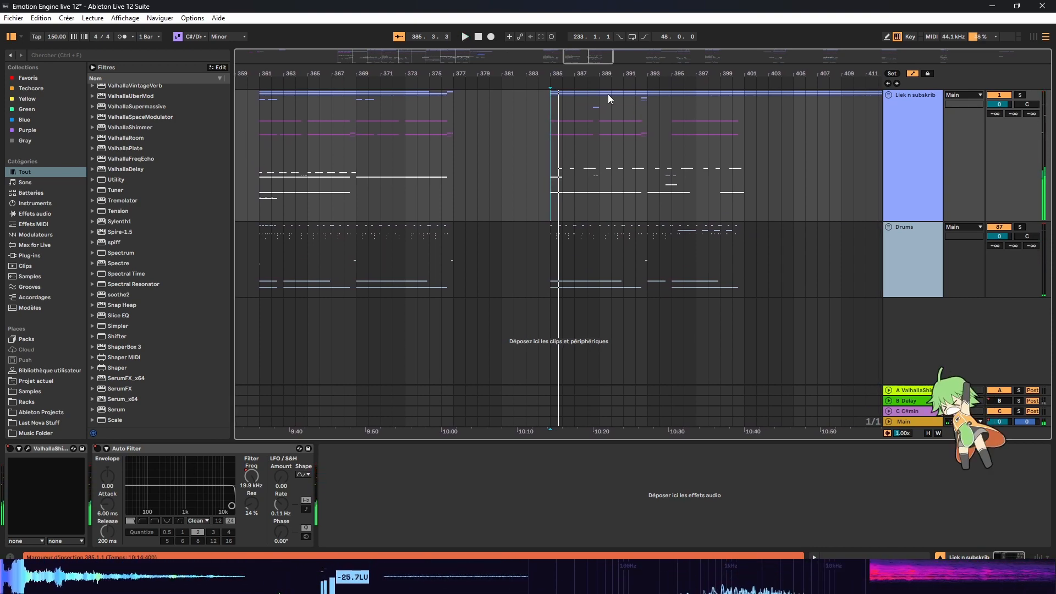
Step: Unfold Liek n subskrib to inspect its lead tracks, place the insertion marker at bar 385.1.1 on Lead 1, and refold the group
{"action": "left_click", "coordinate": [887, 94]}
{"action": "scroll", "coordinate": [624, 172], "scroll_direction": "down", "scroll_amount": 6}
{"action": "scroll", "coordinate": [637, 160], "scroll_direction": "down", "scroll_amount": 4}
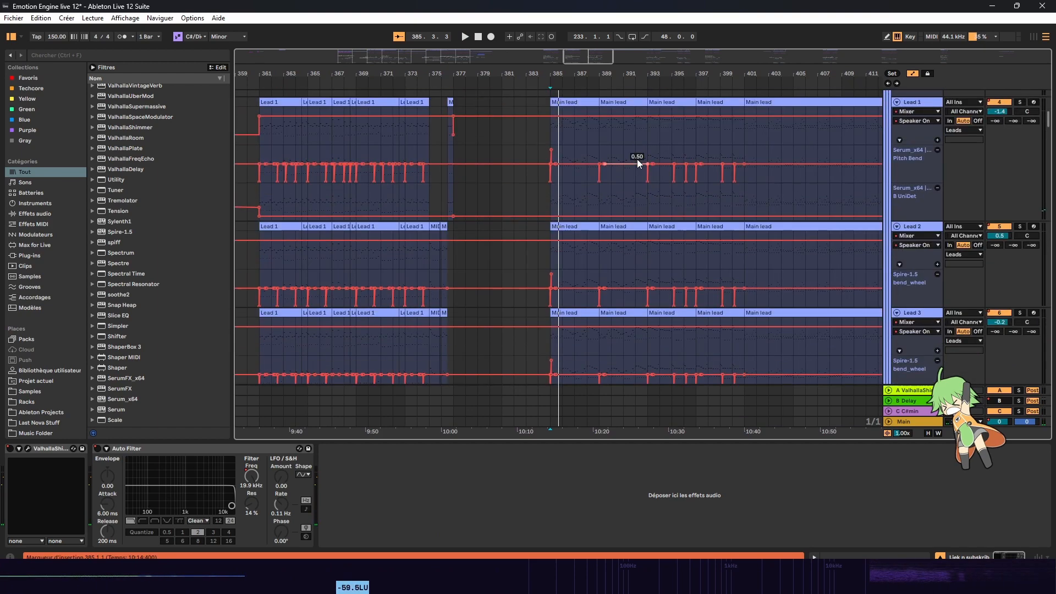
{"action": "left_click", "coordinate": [560, 190]}
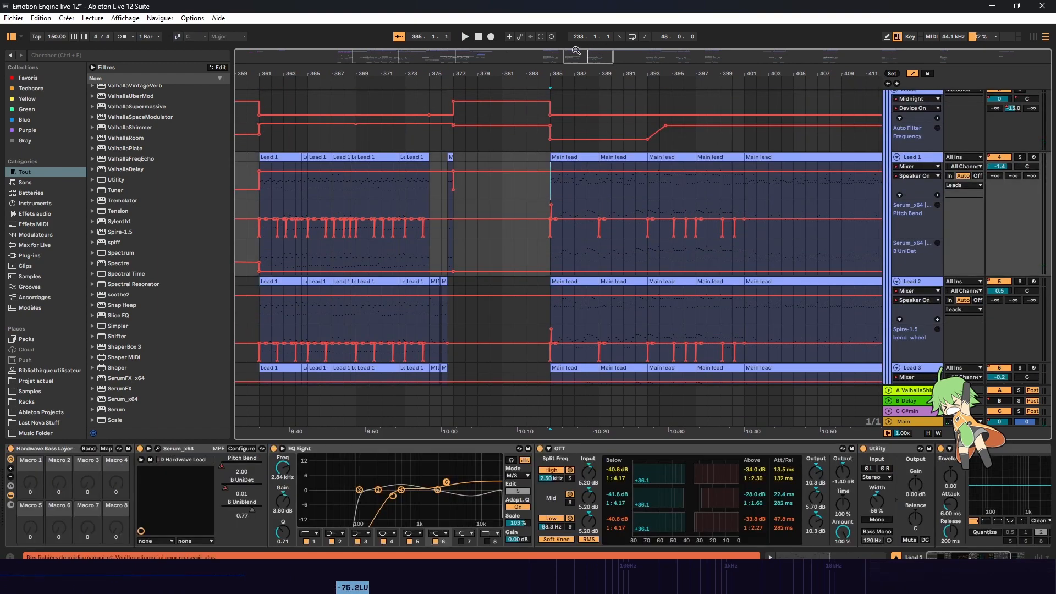
{"action": "left_click_drag", "start_coordinate": [577, 50], "coordinate": [626, 86]}
{"action": "scroll", "coordinate": [672, 139], "scroll_direction": "up", "scroll_amount": 10}
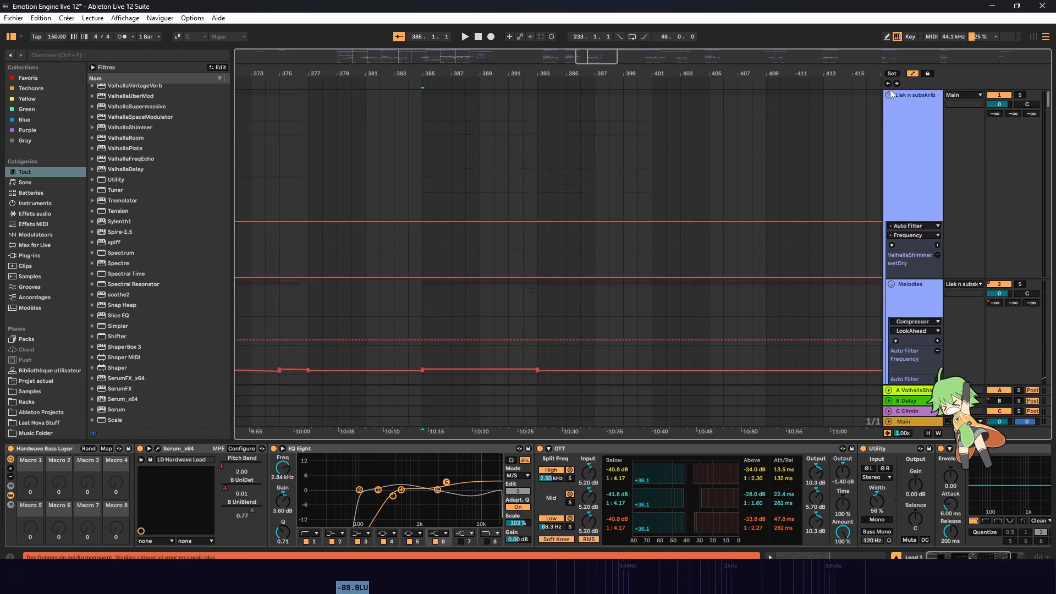
{"action": "left_click", "coordinate": [890, 97]}
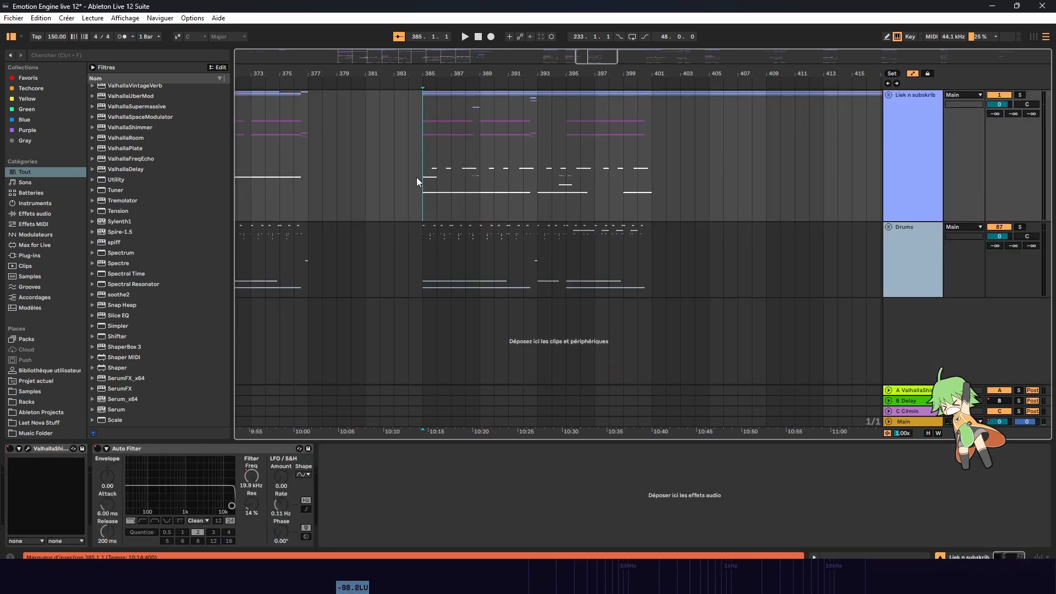
Step: Play the draft block on the folded groups from bar 385.1.1
{"action": "right_click", "coordinate": [423, 147]}
{"action": "left_click", "coordinate": [420, 130]}
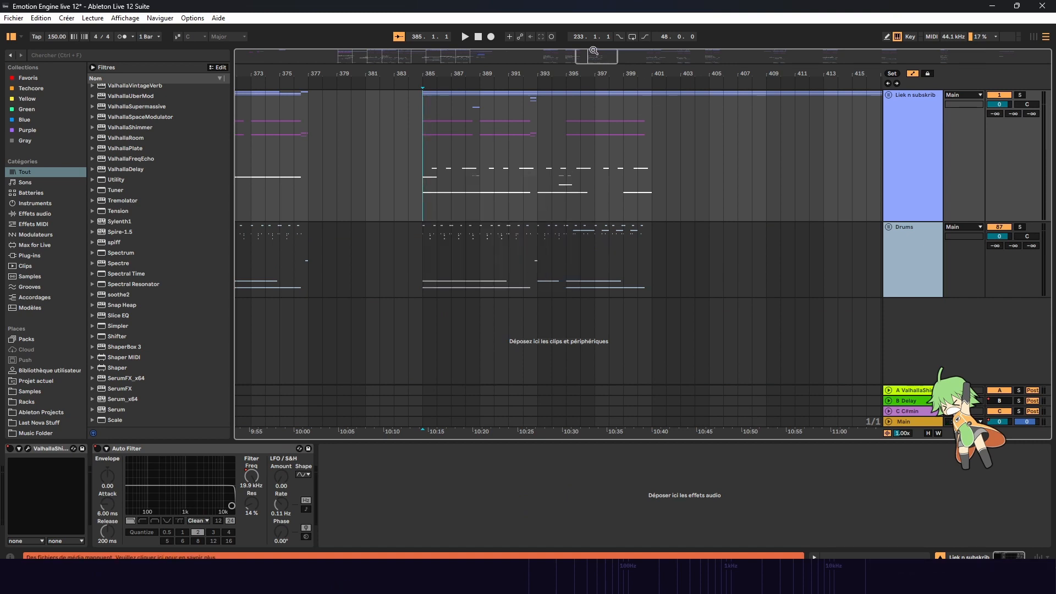
{"action": "left_click_drag", "start_coordinate": [468, 73], "coordinate": [431, 74]}
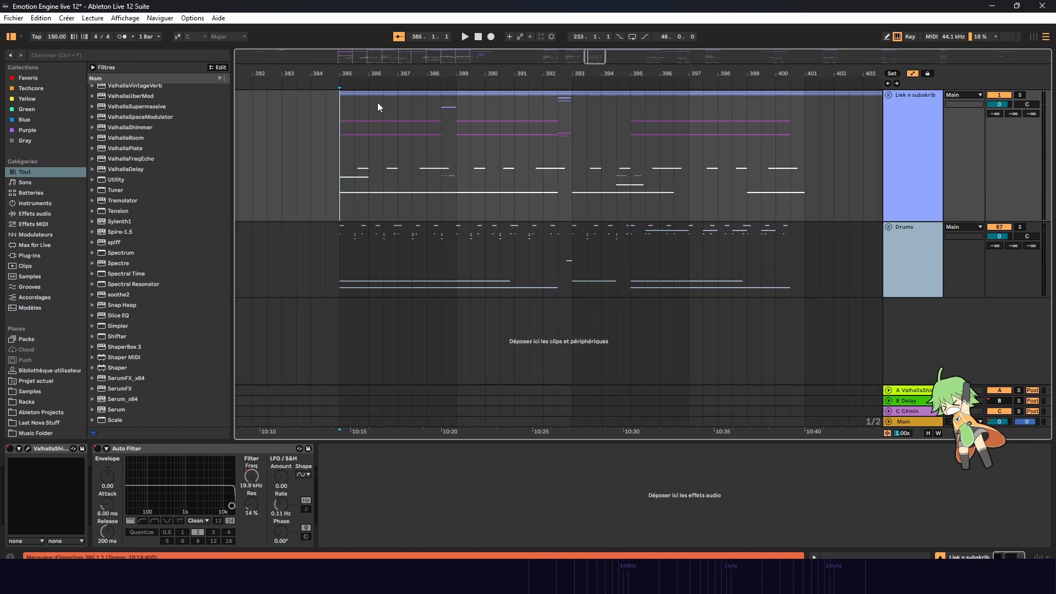
{"action": "key", "text": "space"}
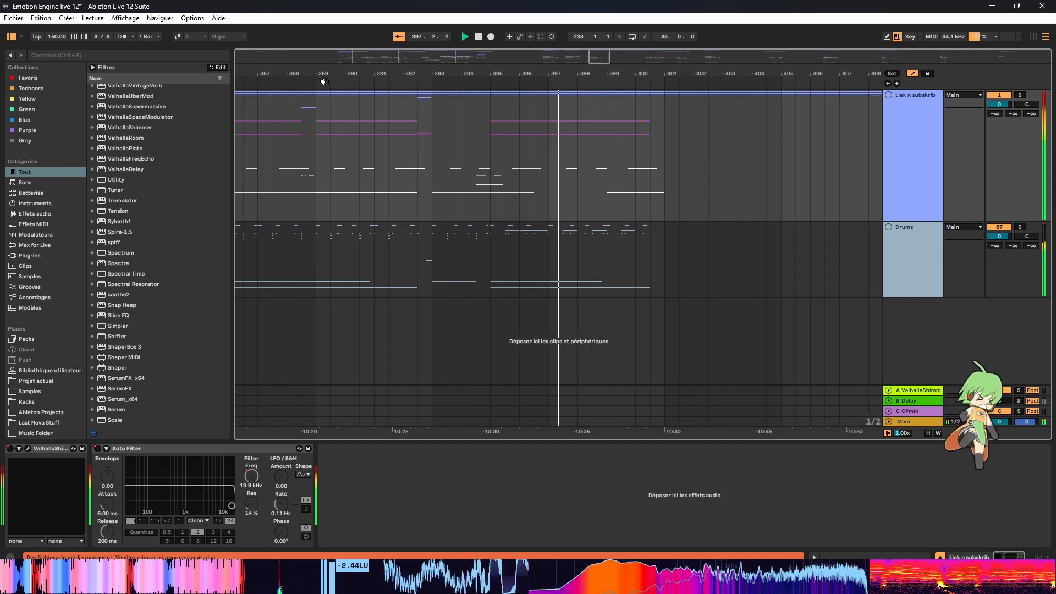
Step: Unfold Liek n subskrib to inspect the Main lead clips around bar 401, and fold the group again
{"action": "left_click_drag", "start_coordinate": [617, 60], "coordinate": [626, 36]}
{"action": "left_click", "coordinate": [889, 95]}
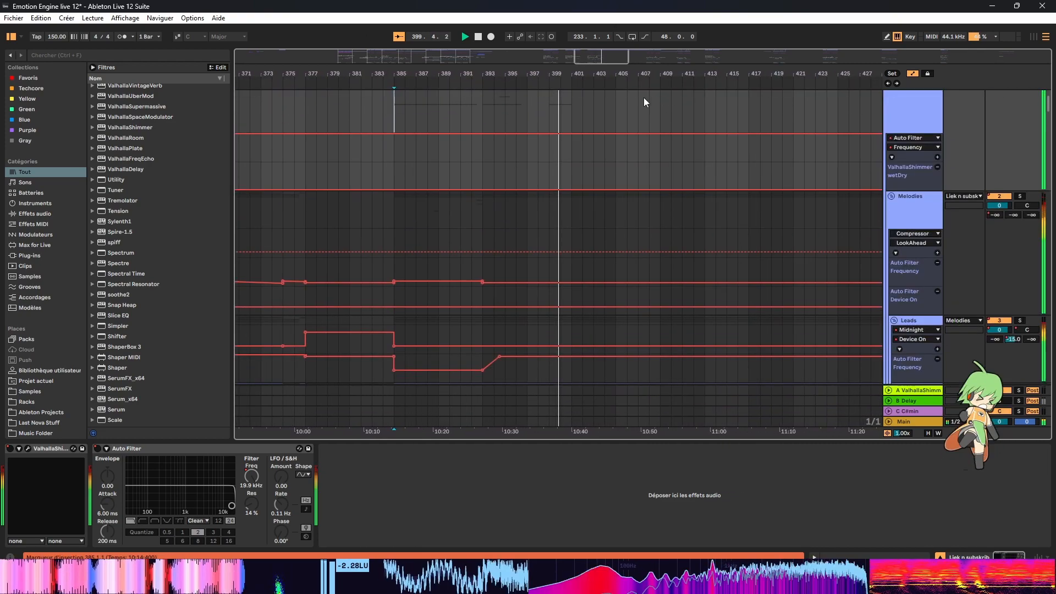
{"action": "scroll", "coordinate": [611, 120], "scroll_direction": "down", "scroll_amount": 5}
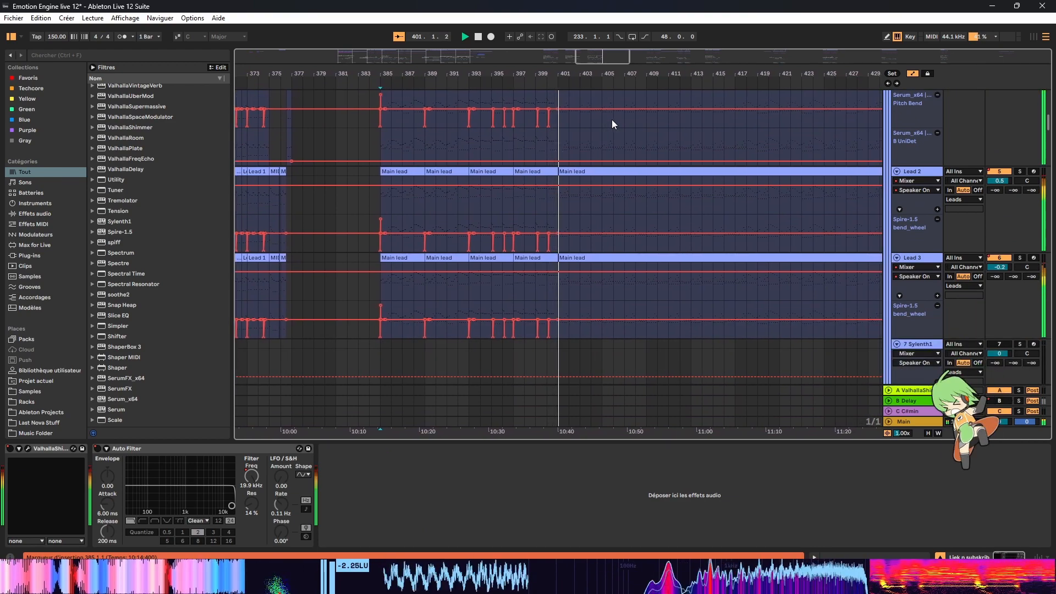
{"action": "scroll", "coordinate": [611, 120], "scroll_direction": "up", "scroll_amount": 3}
{"action": "scroll", "coordinate": [770, 107], "scroll_direction": "up", "scroll_amount": 5}
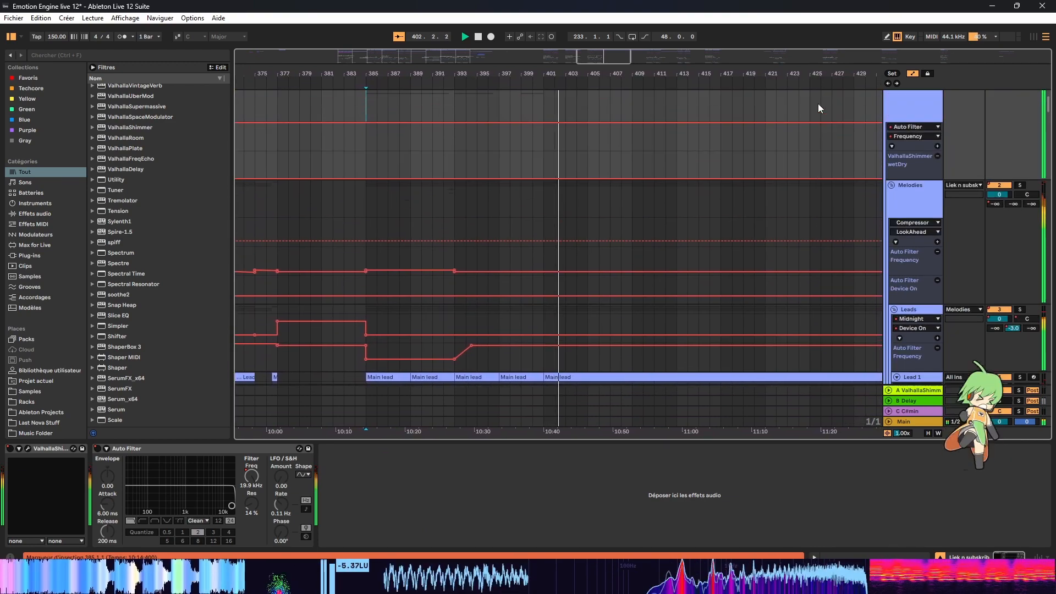
{"action": "left_click", "coordinate": [887, 97]}
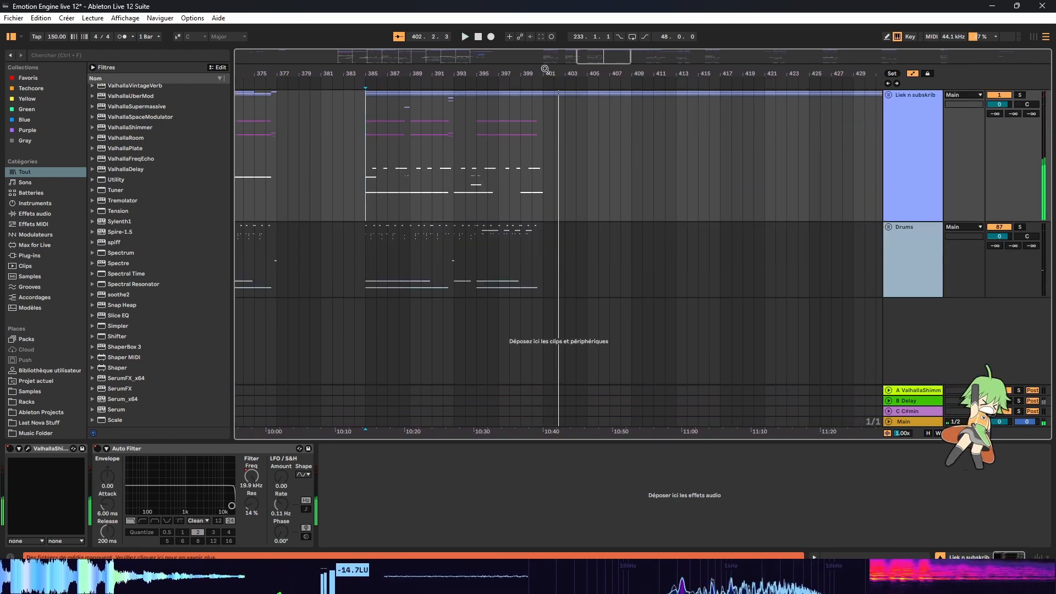
Step: Move to the draft block after bar 449 and audition it from bar 457.1.1
{"action": "mouse_move", "coordinate": [596, 57]}
{"action": "left_mouse_down"}
{"action": "mouse_move", "coordinate": [639, 52]}
{"action": "mouse_move", "coordinate": [653, 63]}
{"action": "mouse_move", "coordinate": [641, 63]}
{"action": "left_mouse_up"}
{"action": "key", "text": "space"}
{"action": "left_click", "coordinate": [619, 113]}
{"action": "key", "text": "space"}
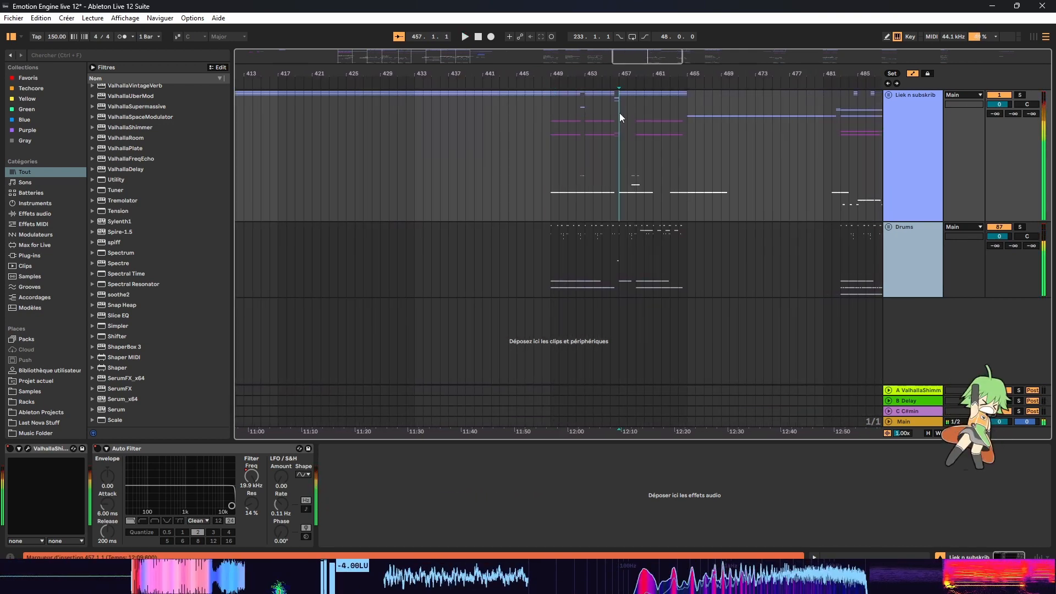
Step: Move to the draft block after bar 481 and play it from around bar 482
{"action": "key", "text": "space"}
{"action": "mouse_move", "coordinate": [646, 62]}
{"action": "left_mouse_down"}
{"action": "mouse_move", "coordinate": [658, 59]}
{"action": "mouse_move", "coordinate": [683, 106]}
{"action": "mouse_move", "coordinate": [680, 67]}
{"action": "left_mouse_up"}
{"action": "key", "text": "space"}
{"action": "left_click", "coordinate": [721, 118]}
{"action": "left_click", "coordinate": [623, 166]}
{"action": "key", "text": "space"}
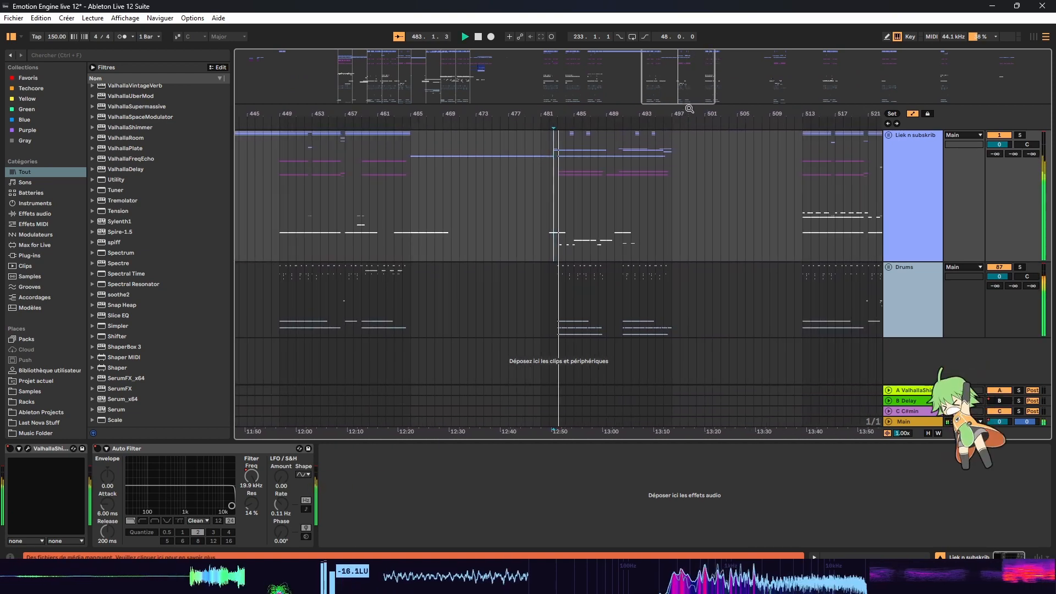
Step: Briefly audition the draft block starting at bar 513.1.1 and stop playback
{"action": "left_click_drag", "start_coordinate": [686, 104], "coordinate": [708, 60]}
{"action": "key", "text": "space"}
{"action": "left_click", "coordinate": [597, 113]}
{"action": "key", "text": "space"}
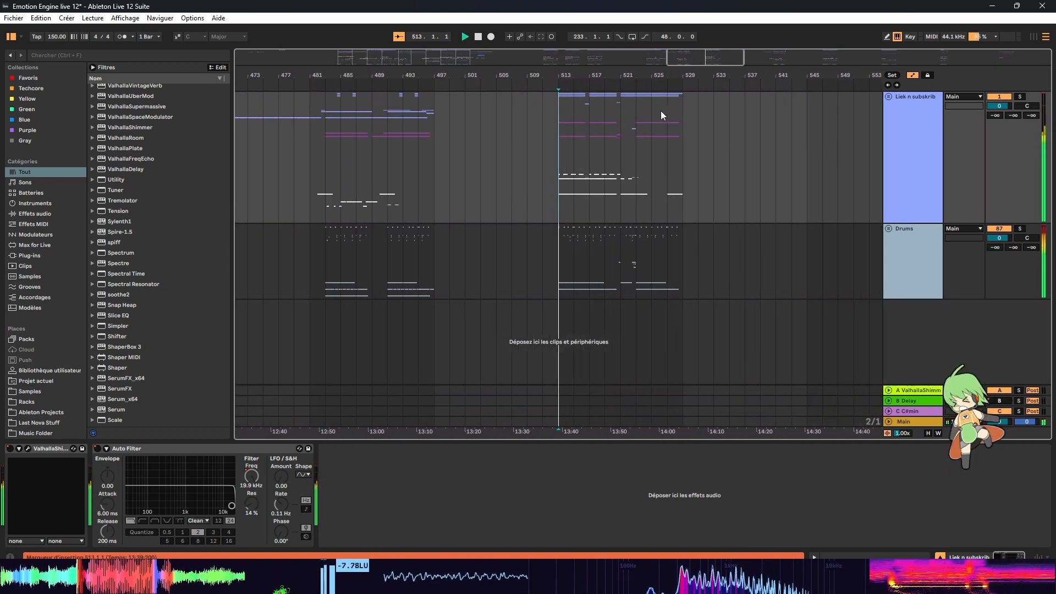
{"action": "key", "text": "space"}
Step: Place the insertion marker at bar 512.1.1 on Liek n subskrib and play the block from there
{"action": "left_click", "coordinate": [541, 117]}
{"action": "key", "text": "Left"}
{"action": "key", "text": "Right"}
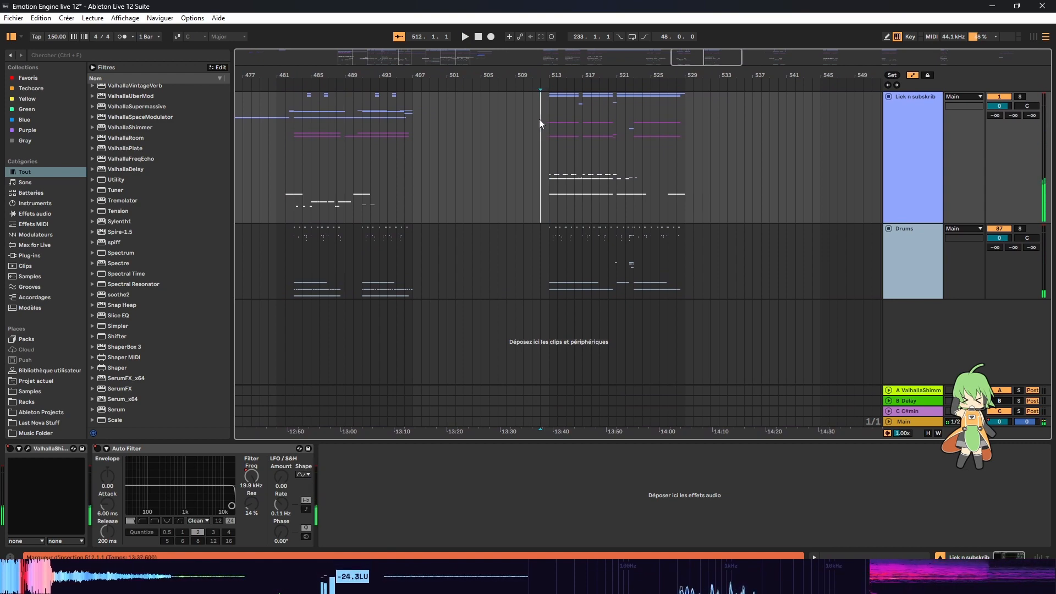
{"action": "mouse_move", "coordinate": [701, 64]}
{"action": "left_mouse_down"}
{"action": "mouse_move", "coordinate": [707, 69]}
{"action": "mouse_move", "coordinate": [671, 50]}
{"action": "mouse_move", "coordinate": [480, 49]}
{"action": "mouse_move", "coordinate": [731, 57]}
{"action": "mouse_move", "coordinate": [713, 65]}
{"action": "left_mouse_up"}
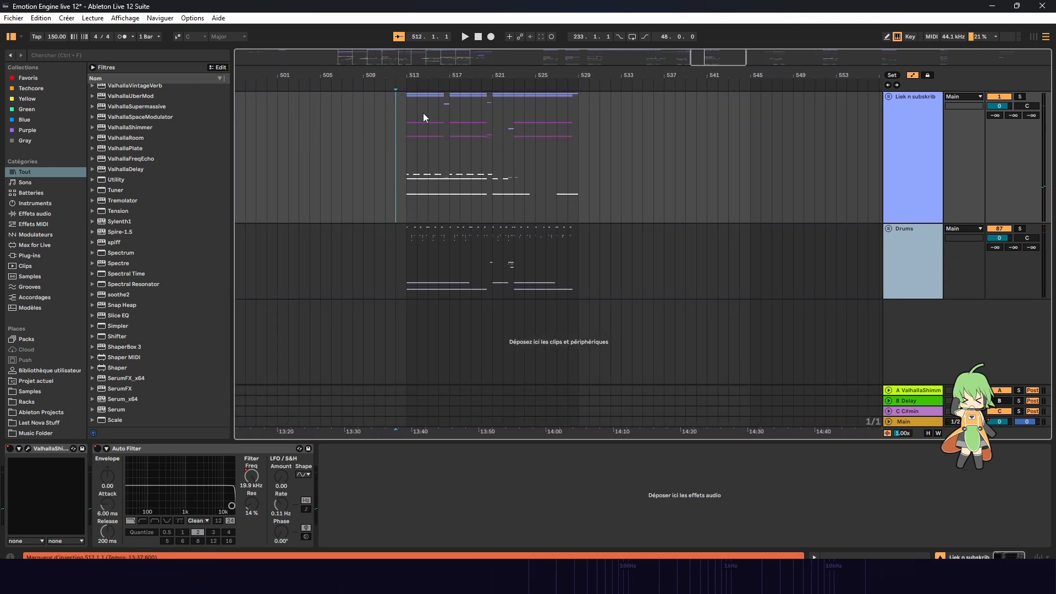
{"action": "key", "text": "space"}
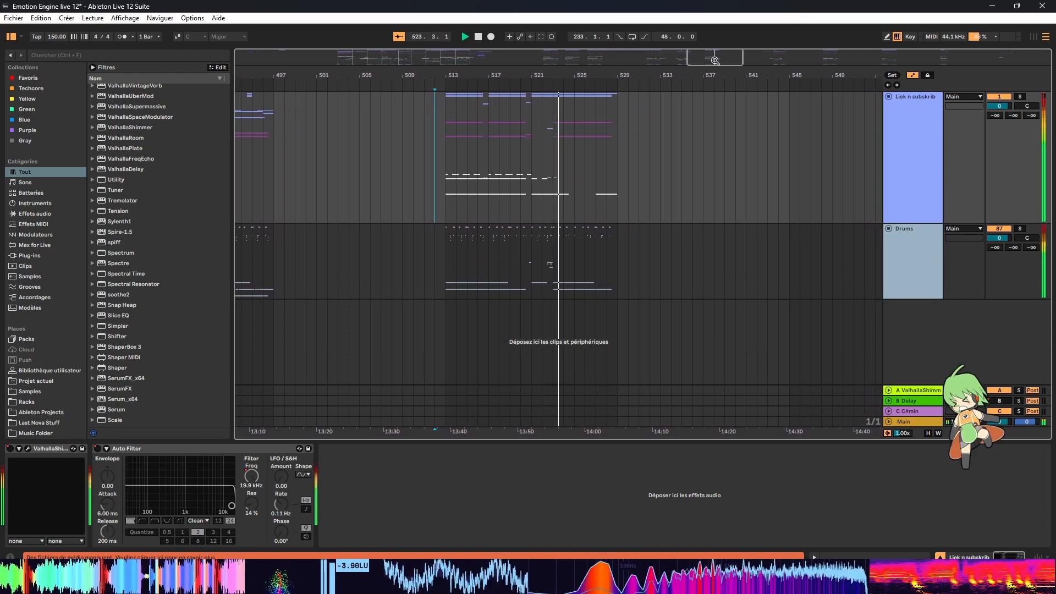
Step: Stop playback, place the insertion marker at bar 585.1.1 and play the draft block there
{"action": "key", "text": "space"}
{"action": "left_click_drag", "start_coordinate": [715, 61], "coordinate": [770, 60]}
{"action": "left_click", "coordinate": [590, 124]}
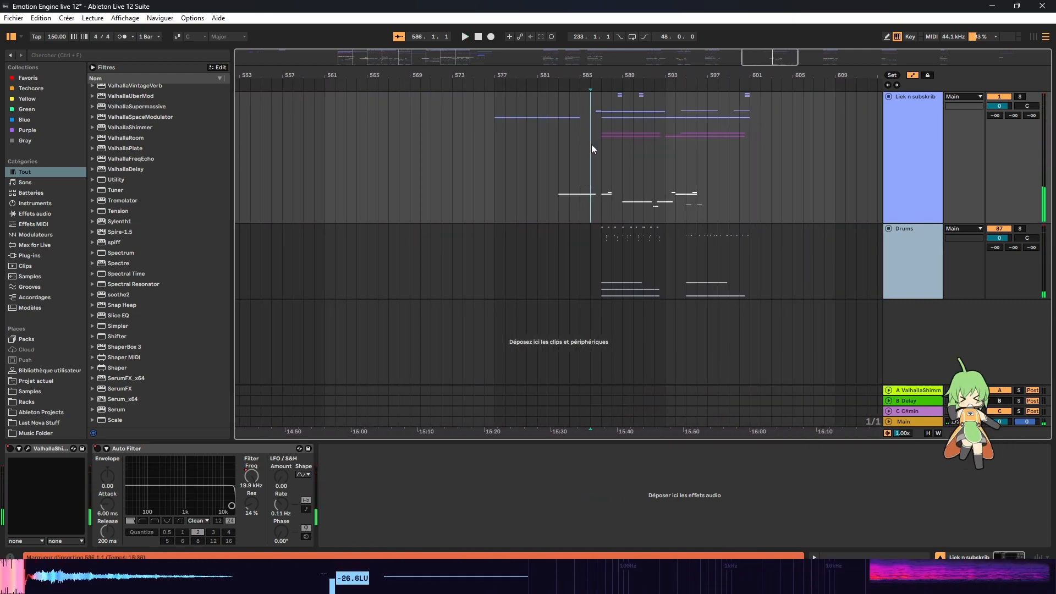
{"action": "left_click", "coordinate": [578, 133]}
{"action": "left_click", "coordinate": [573, 131]}
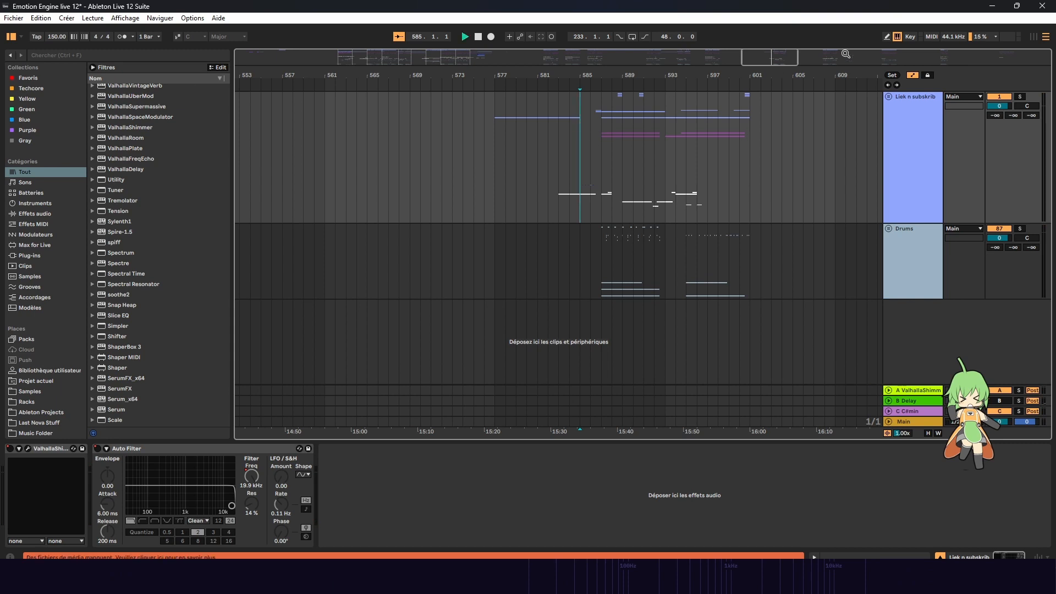
{"action": "key", "text": "space"}
{"action": "left_click_drag", "start_coordinate": [775, 63], "coordinate": [774, 91]}
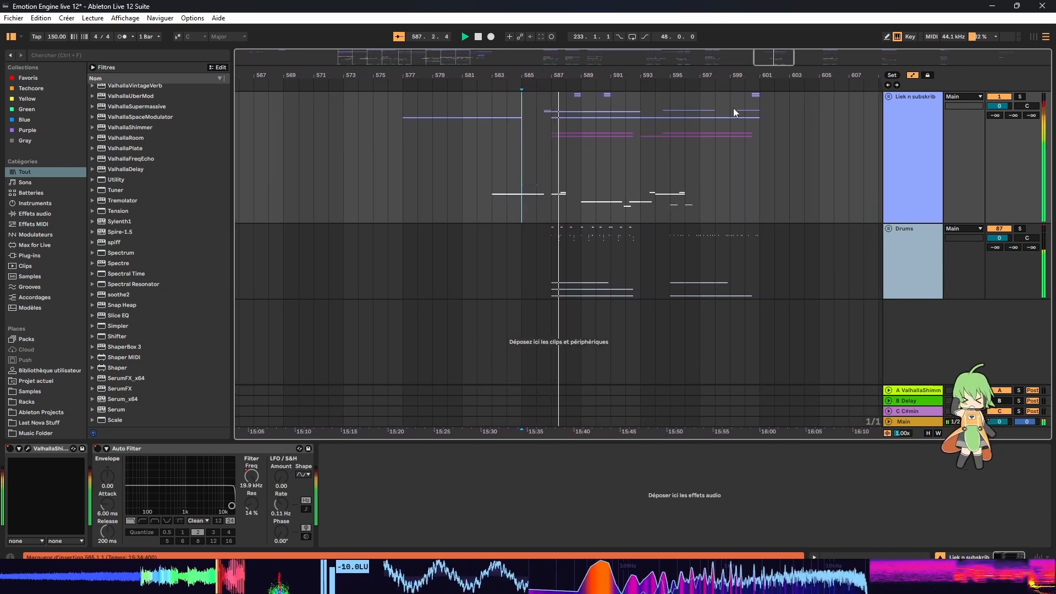
Step: Select bars 587 to 601 on Liek n subskrib, and play the block from bar 587.1.1
{"action": "key", "text": "space"}
{"action": "left_click_drag", "start_coordinate": [769, 60], "coordinate": [801, 63]}
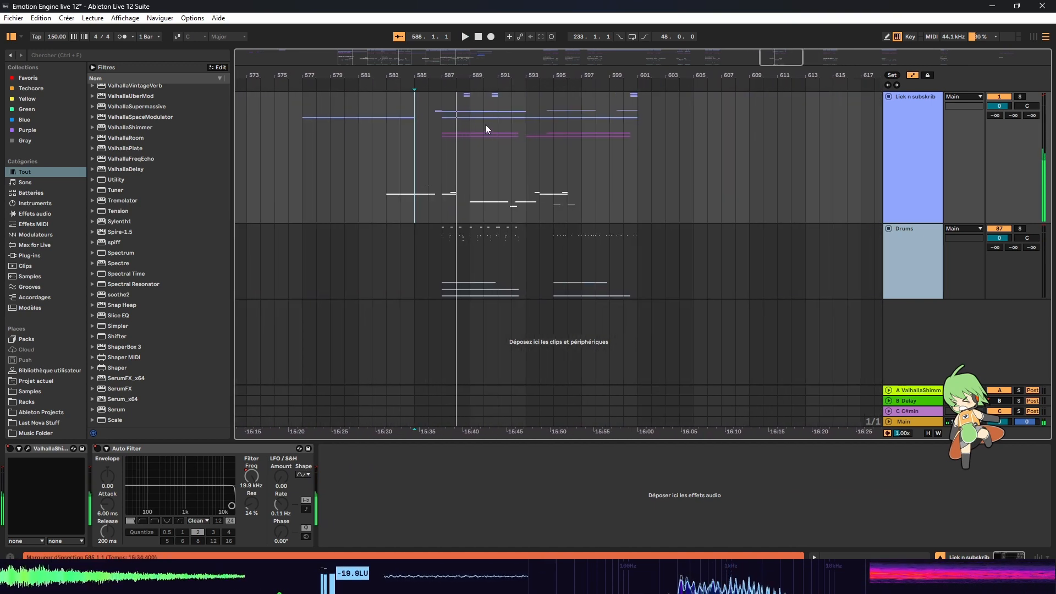
{"action": "left_click_drag", "start_coordinate": [449, 132], "coordinate": [638, 113]}
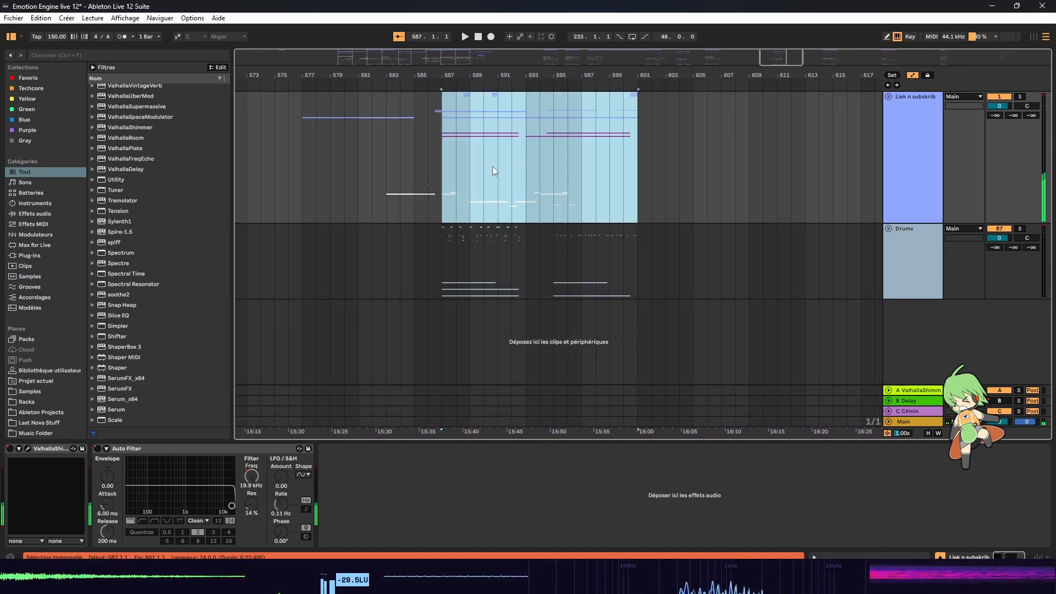
{"action": "left_click", "coordinate": [454, 159]}
{"action": "key", "text": "space"}
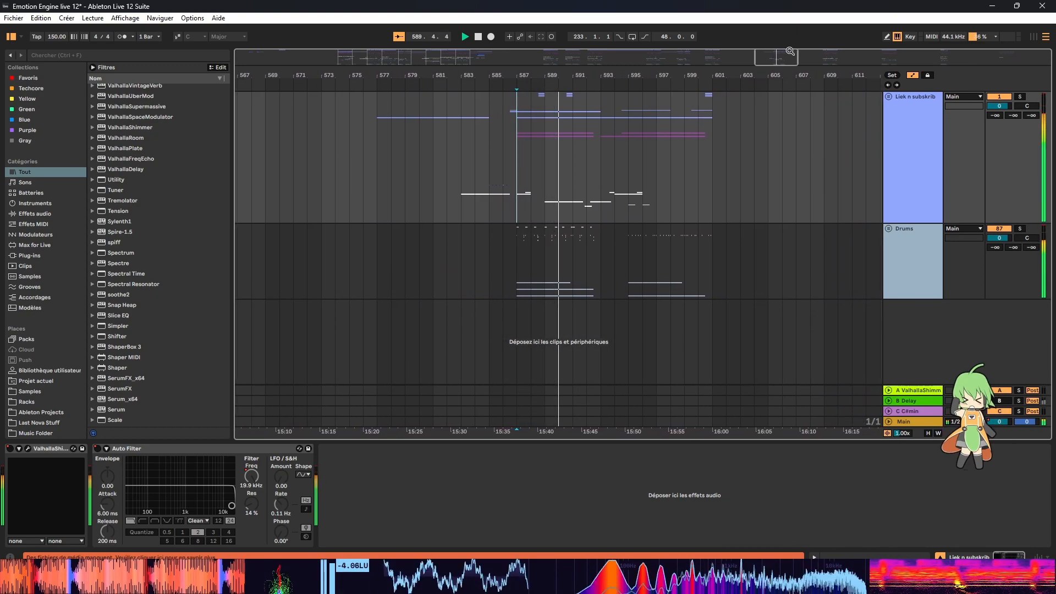
Step: Stop playback, move to the following draft block and play it from bar 641.1.1
{"action": "key", "text": "space"}
{"action": "left_click_drag", "start_coordinate": [790, 57], "coordinate": [831, 56]}
{"action": "left_click_drag", "start_coordinate": [617, 75], "coordinate": [523, 75]}
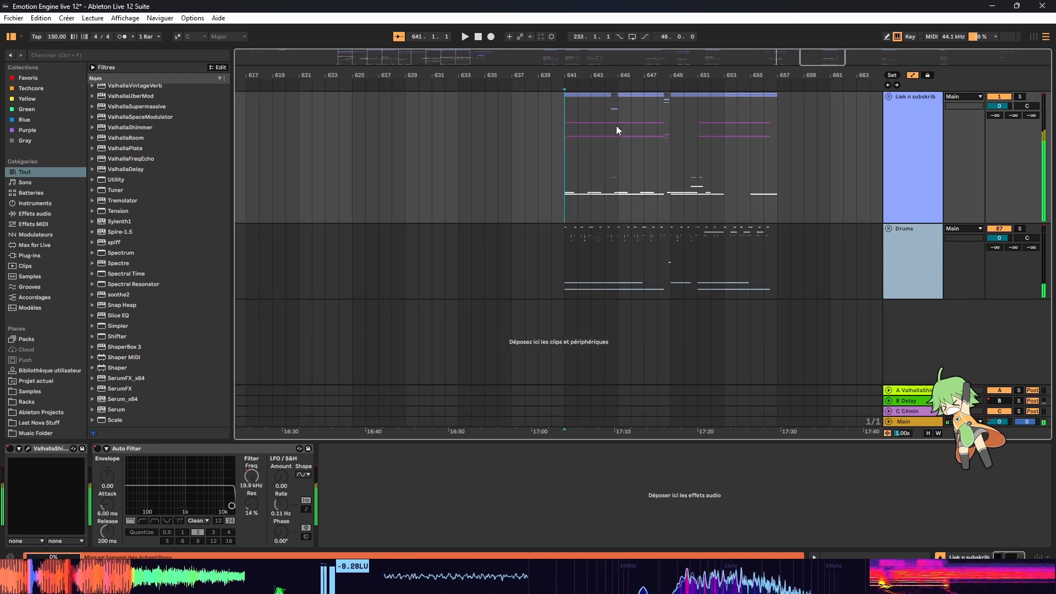
{"action": "key", "text": "space"}
Step: Stop playback and place the insertion marker at bar 640.1.1 on Liek n subskrib
{"action": "left_click_drag", "start_coordinate": [827, 57], "coordinate": [835, 19]}
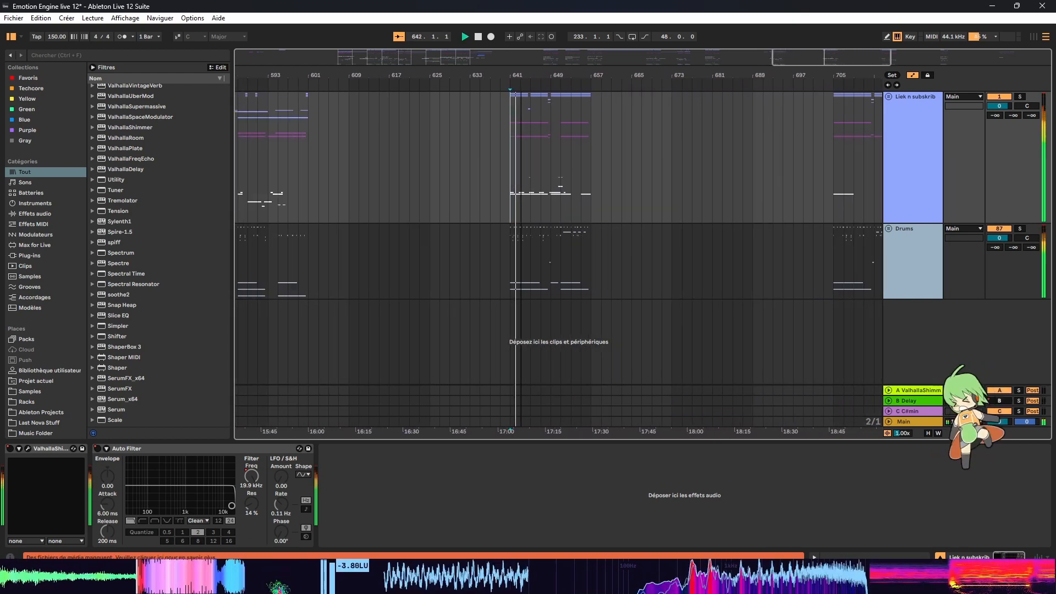
{"action": "left_click_drag", "start_coordinate": [511, 74], "coordinate": [540, 161]}
{"action": "key", "text": "space"}
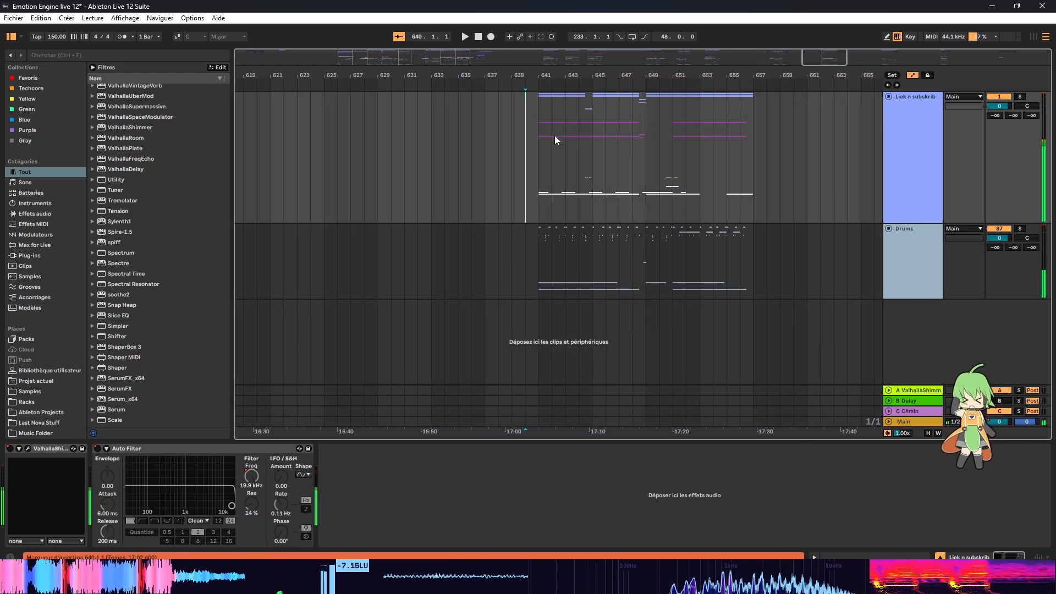
Step: Play the draft block on Liek n subskrib from bar 640.3.1, and move the insertion marker to just before bar 645
{"action": "left_click", "coordinate": [554, 136]}
{"action": "left_click", "coordinate": [541, 135]}
{"action": "left_click", "coordinate": [531, 137]}
{"action": "left_click", "coordinate": [535, 137]}
{"action": "left_click_drag", "start_coordinate": [823, 57], "coordinate": [823, 68]}
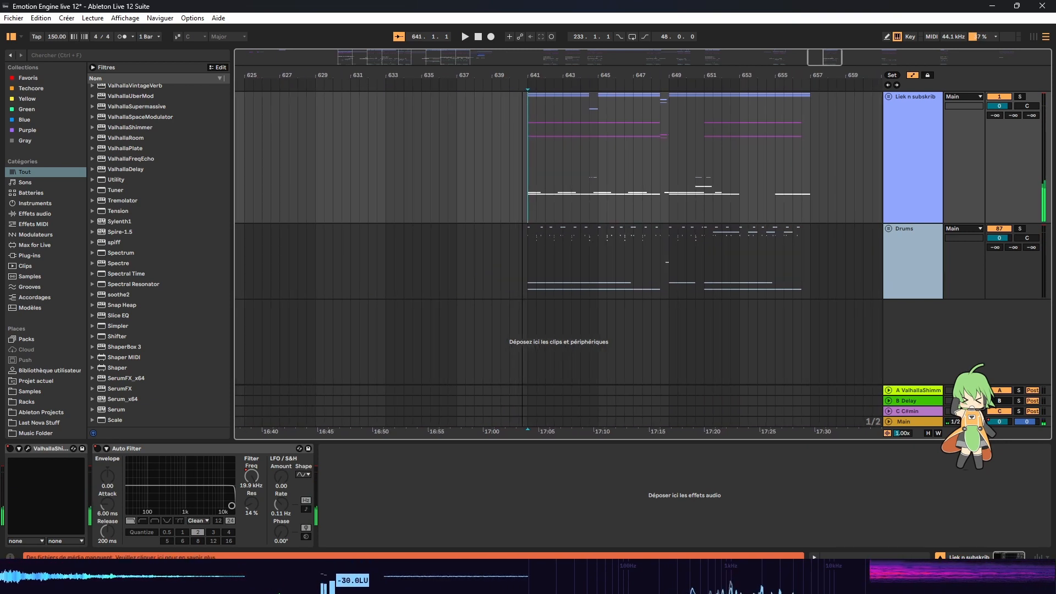
{"action": "left_click_drag", "start_coordinate": [522, 75], "coordinate": [504, 75]}
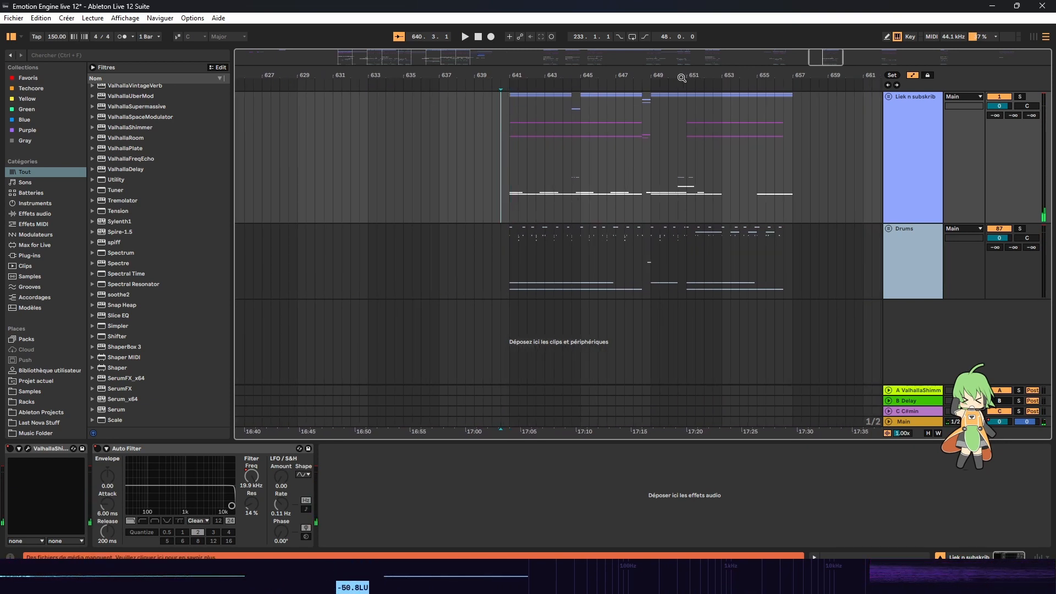
{"action": "key", "text": "space"}
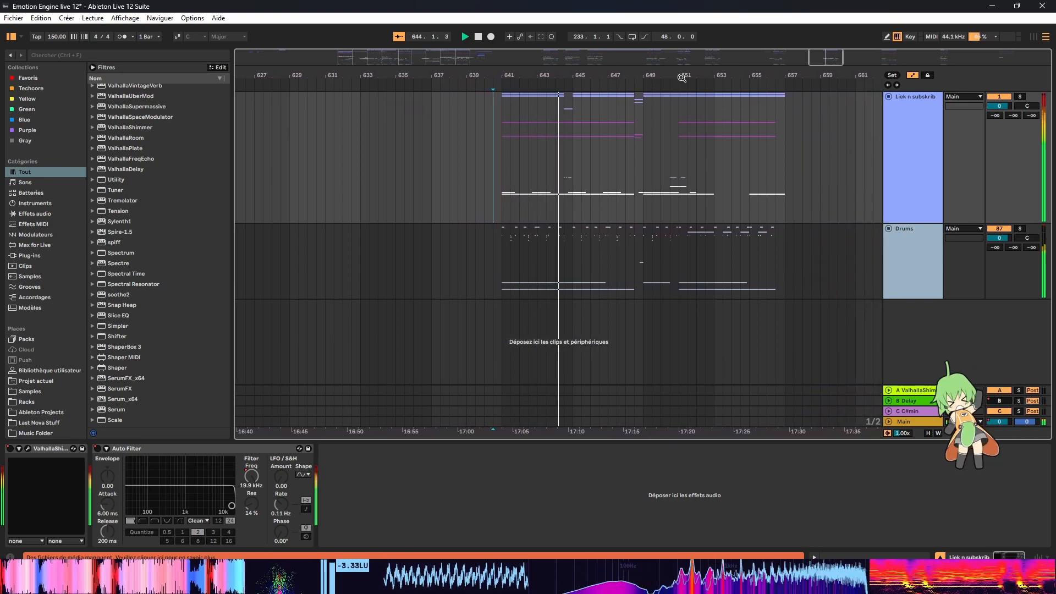
{"action": "left_click", "coordinate": [545, 145]}
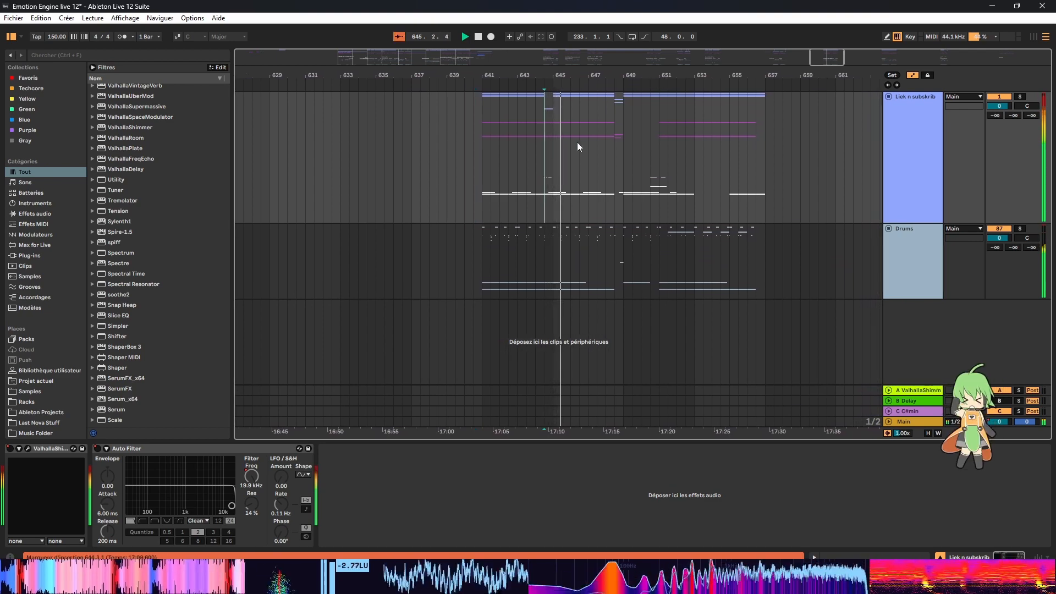
Step: Play the last draft block on Liek n subskrib from bar 833.1.1, stop playback and show the whole arrangement
{"action": "scroll", "coordinate": [577, 146], "scroll_direction": "right", "scroll_amount": 10}
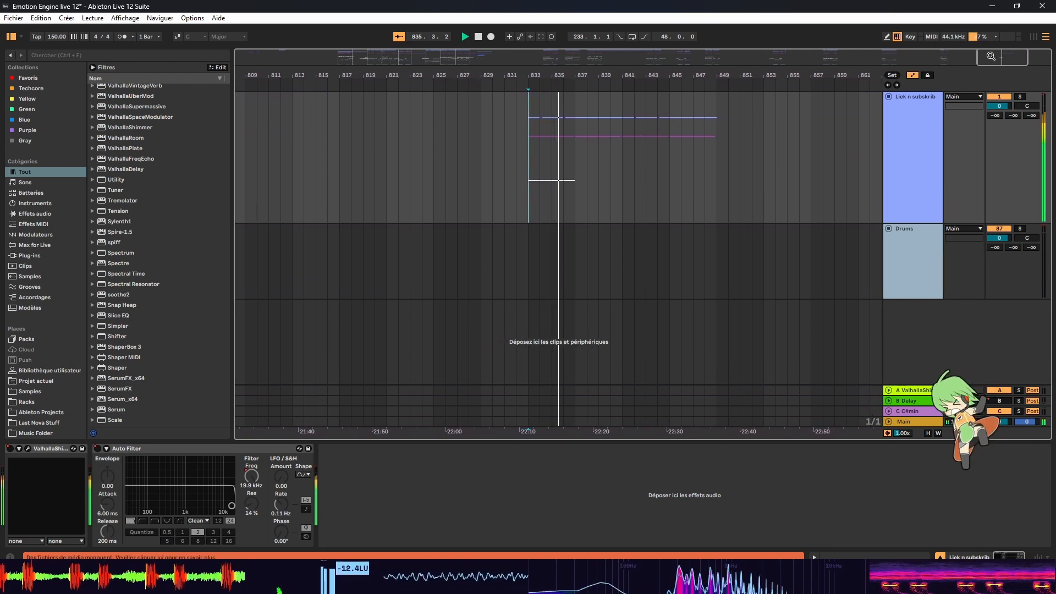
{"action": "key", "text": "space"}
{"action": "left_click_drag", "start_coordinate": [991, 57], "coordinate": [636, 51]}
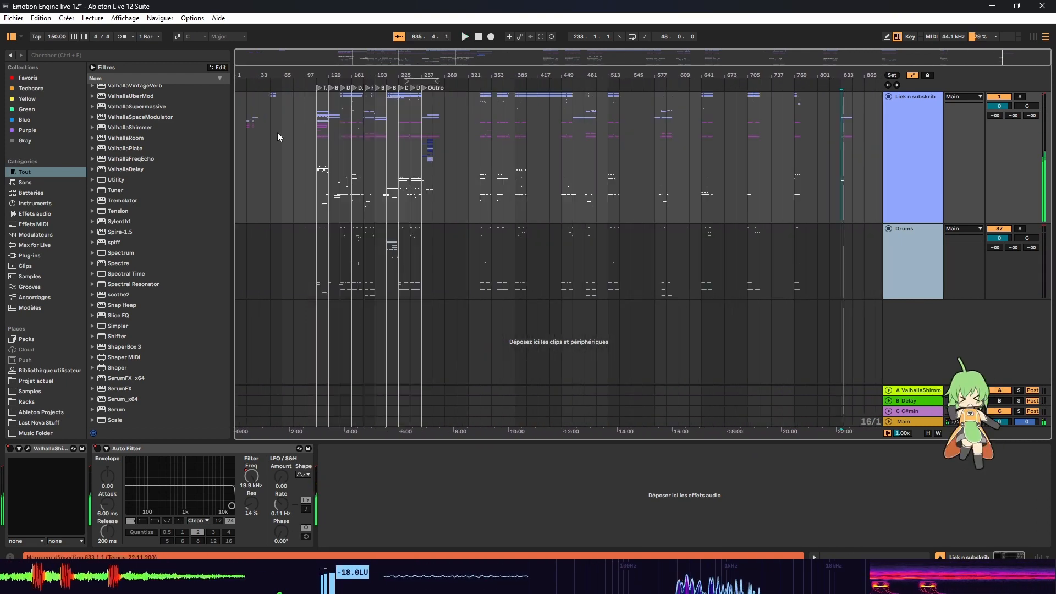
Step: Audition the early sketches before the Trance Intro from around bar 17, bar 25.1.1 and bar 49.1.1, and stop playback
{"action": "left_click_drag", "start_coordinate": [310, 57], "coordinate": [247, 153]}
{"action": "left_click_drag", "start_coordinate": [315, 71], "coordinate": [373, 110]}
{"action": "key", "text": "space"}
{"action": "left_click", "coordinate": [373, 109]}
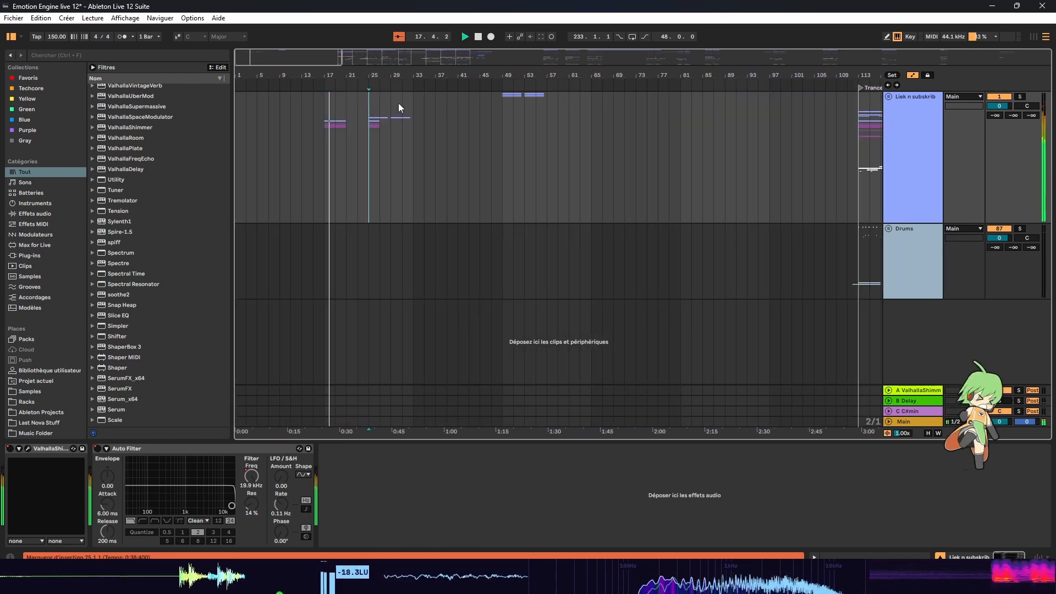
{"action": "left_click", "coordinate": [503, 104]}
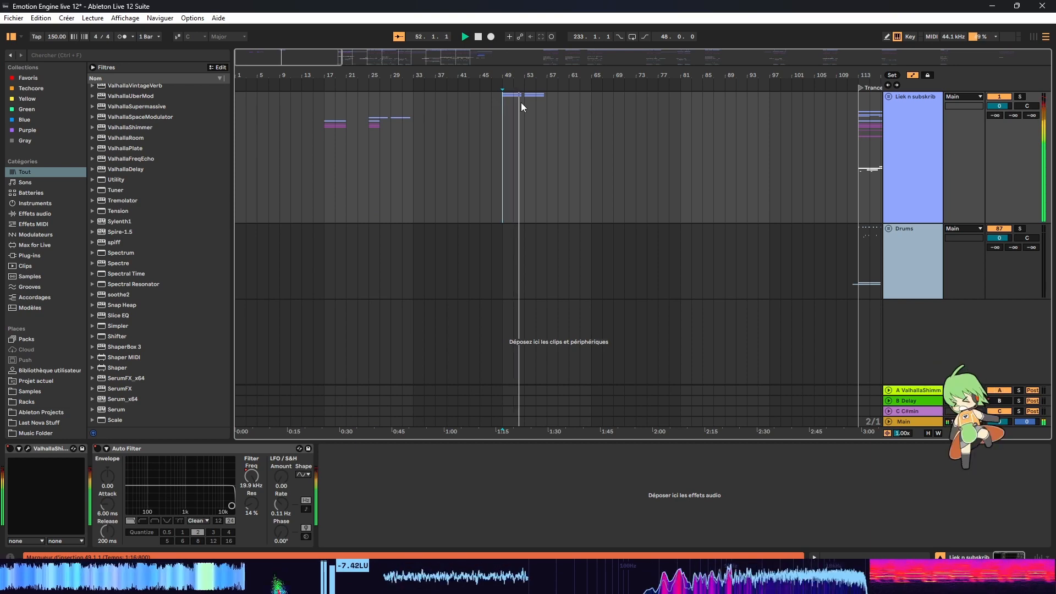
{"action": "key", "text": "space"}
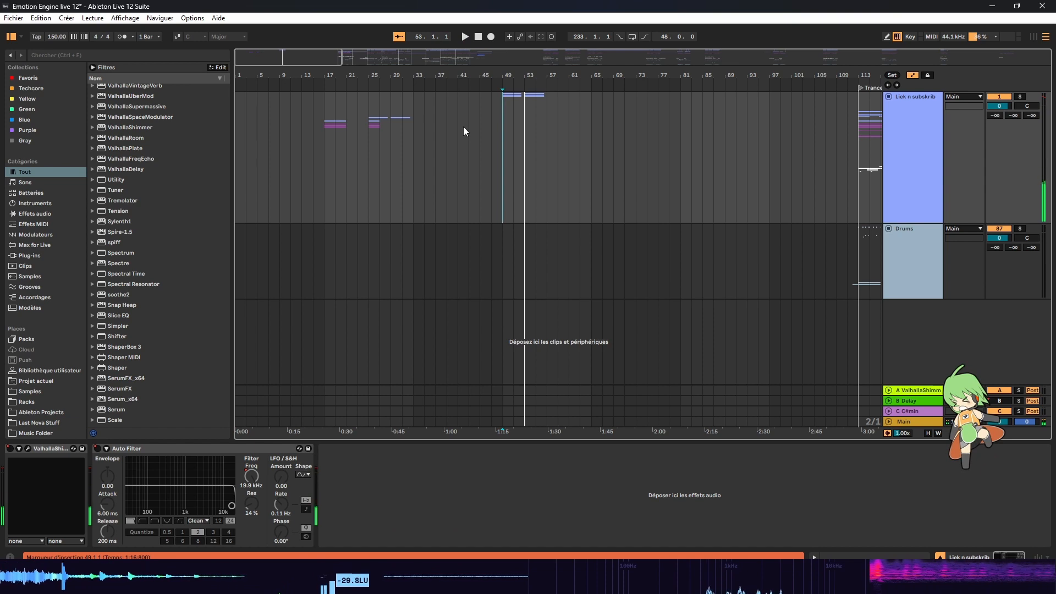
Step: Show the Main track's effects chain and examine EQ Eight, KClip3 and the rack with two Pro-L 2 limiters
{"action": "left_click", "coordinate": [914, 421]}
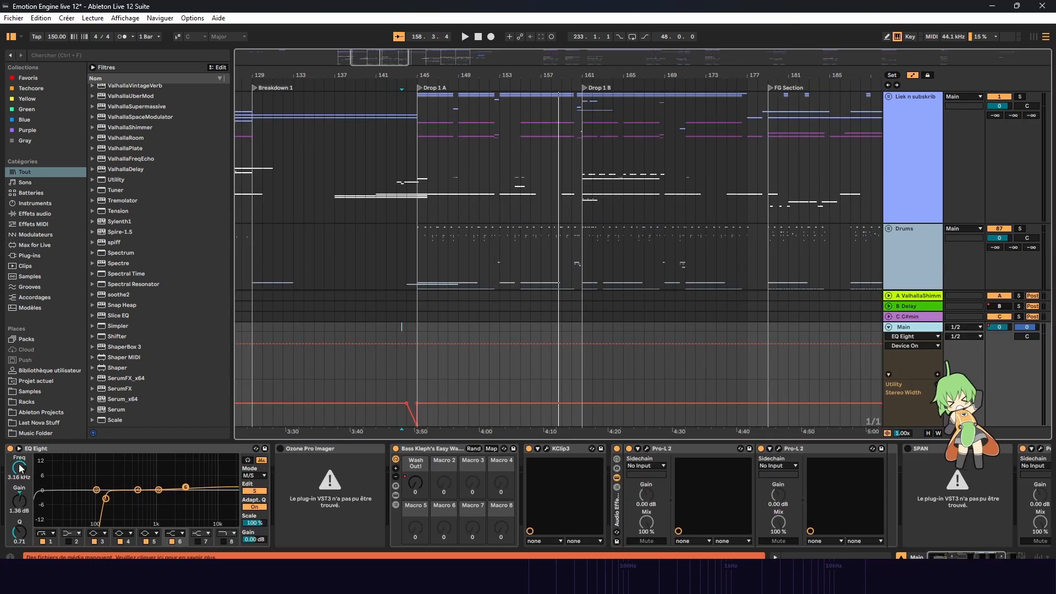
{"action": "left_click", "coordinate": [64, 452]}
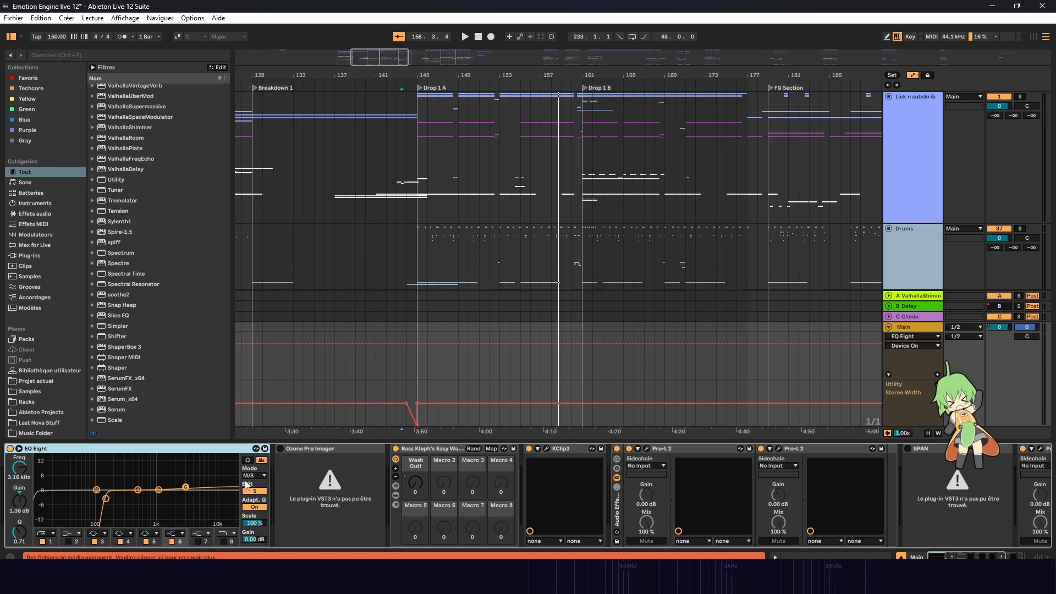
{"action": "left_click", "coordinate": [559, 453]}
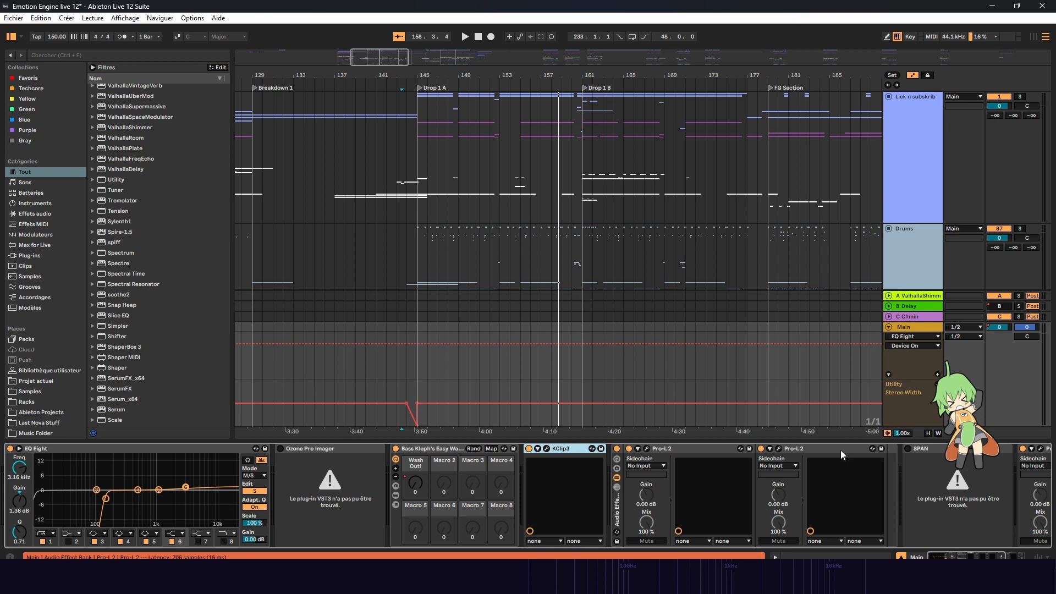
{"action": "left_click", "coordinate": [647, 455]}
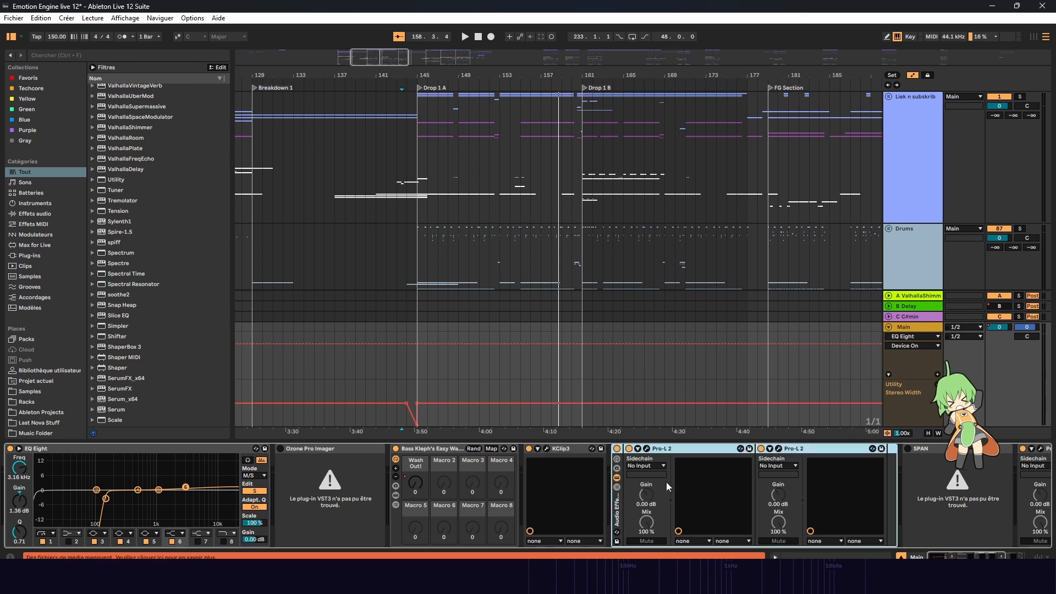
Step: Inspect the settings of the rack's first Pro-L 2, close its window and select the second Pro-L 2
{"action": "left_click", "coordinate": [647, 449]}
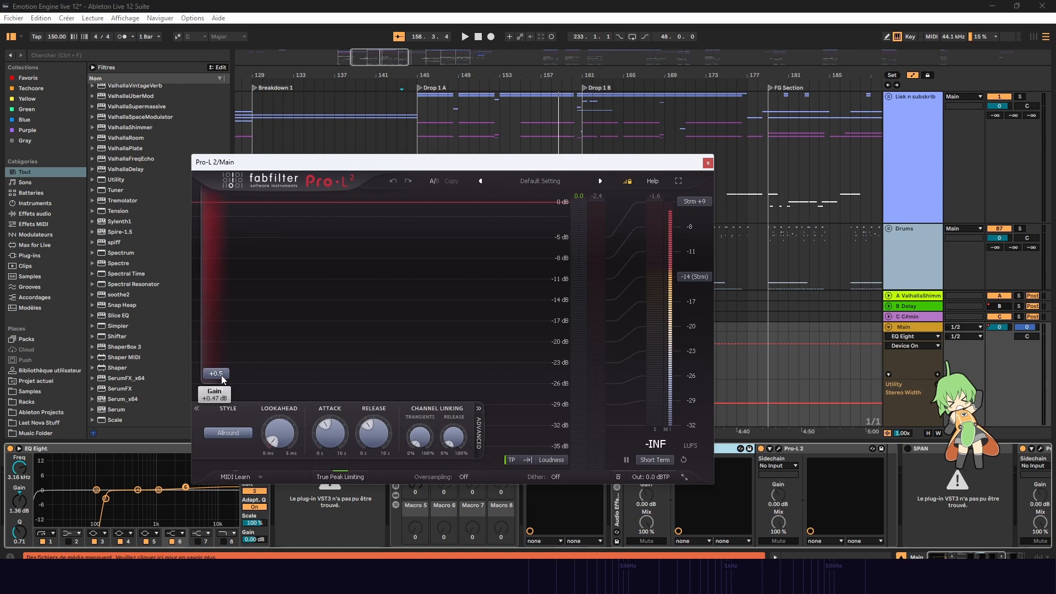
{"action": "left_click", "coordinate": [708, 163]}
{"action": "left_click", "coordinate": [825, 449]}
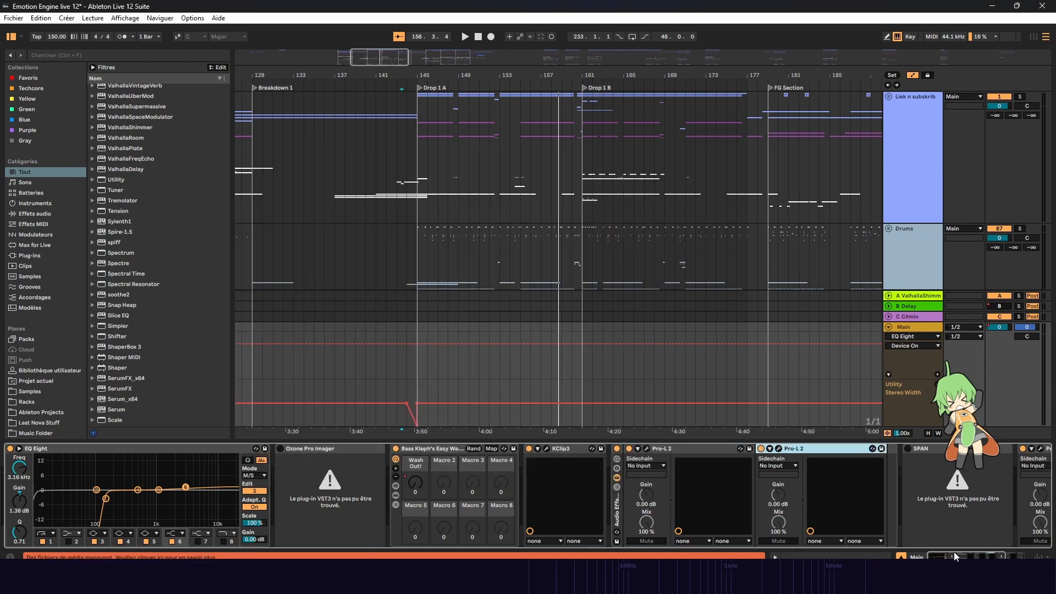
Step: Inspect the settings of the Pro-L 2 after SPAN, close its window and hide the device chain
{"action": "scroll", "coordinate": [828, 455], "scroll_direction": "right", "scroll_amount": 3}
{"action": "left_click", "coordinate": [788, 448]}
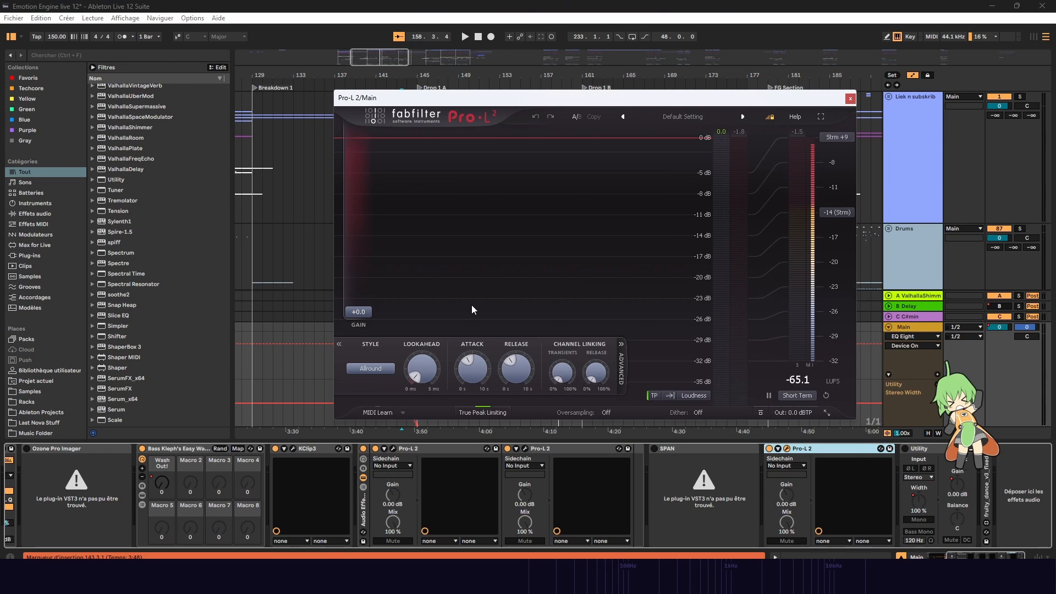
{"action": "left_click", "coordinate": [851, 98]}
{"action": "key", "text": "ctrl+alt+l"}
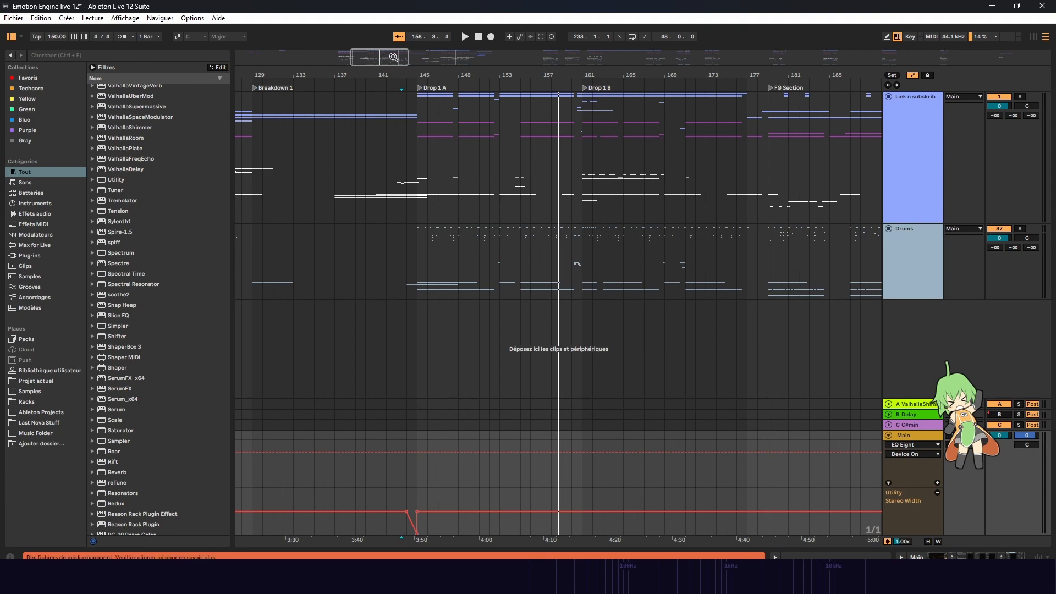
Step: On Liek n subskrib, select Breakdown 1 and the Build Up in turn, and place the insertion marker at bar 269.1.1 in the Outro
{"action": "mouse_move", "coordinate": [381, 57]}
{"action": "left_mouse_down"}
{"action": "mouse_move", "coordinate": [380, 2]}
{"action": "mouse_move", "coordinate": [366, 34]}
{"action": "mouse_move", "coordinate": [391, 29]}
{"action": "mouse_move", "coordinate": [426, 117]}
{"action": "left_mouse_up"}
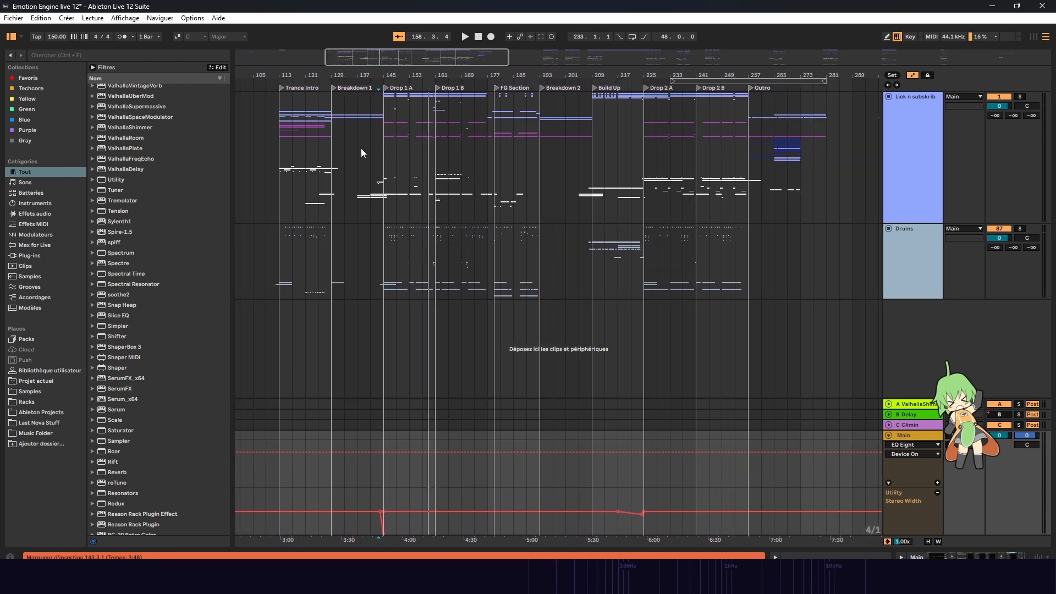
{"action": "left_click_drag", "start_coordinate": [331, 132], "coordinate": [385, 129]}
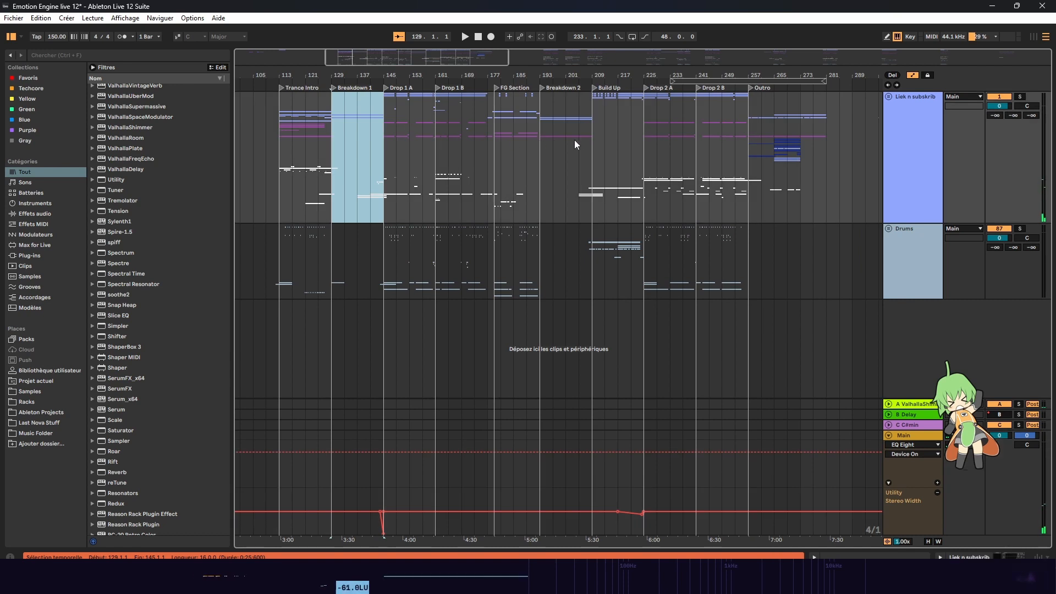
{"action": "left_click_drag", "start_coordinate": [592, 143], "coordinate": [643, 123]}
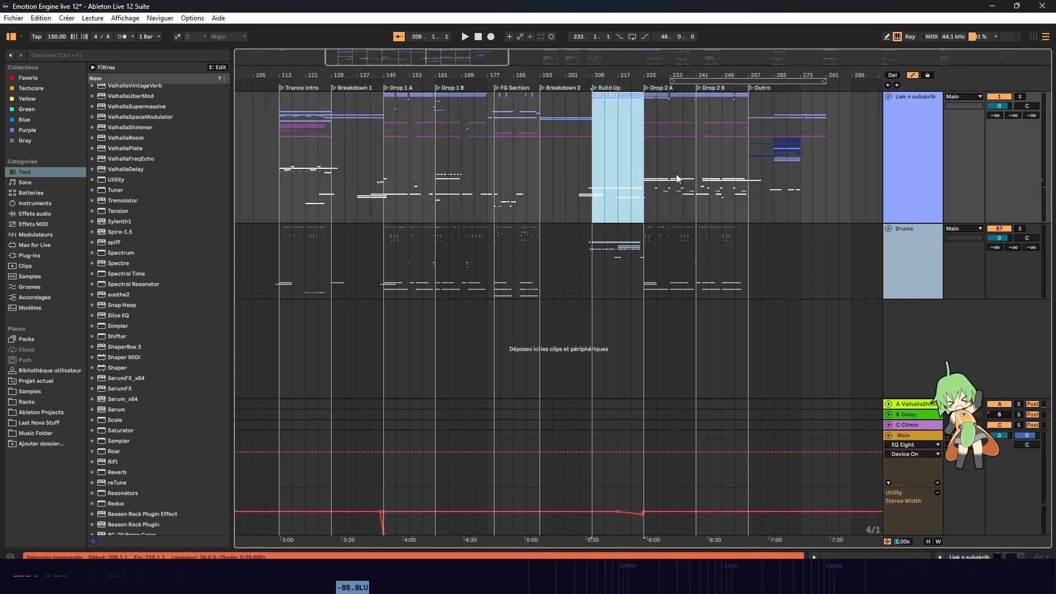
{"action": "left_click", "coordinate": [787, 209]}
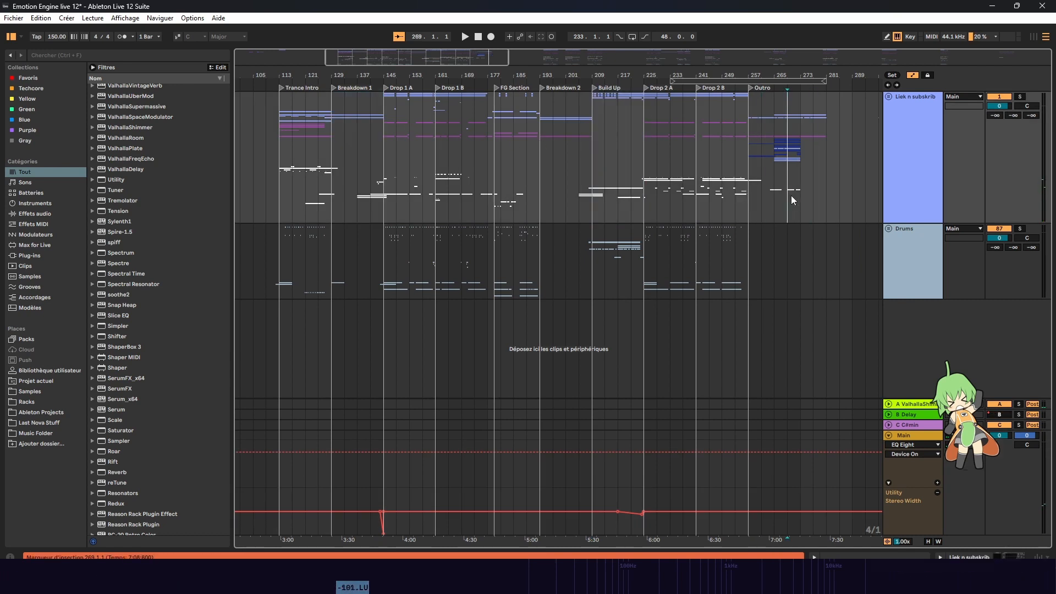